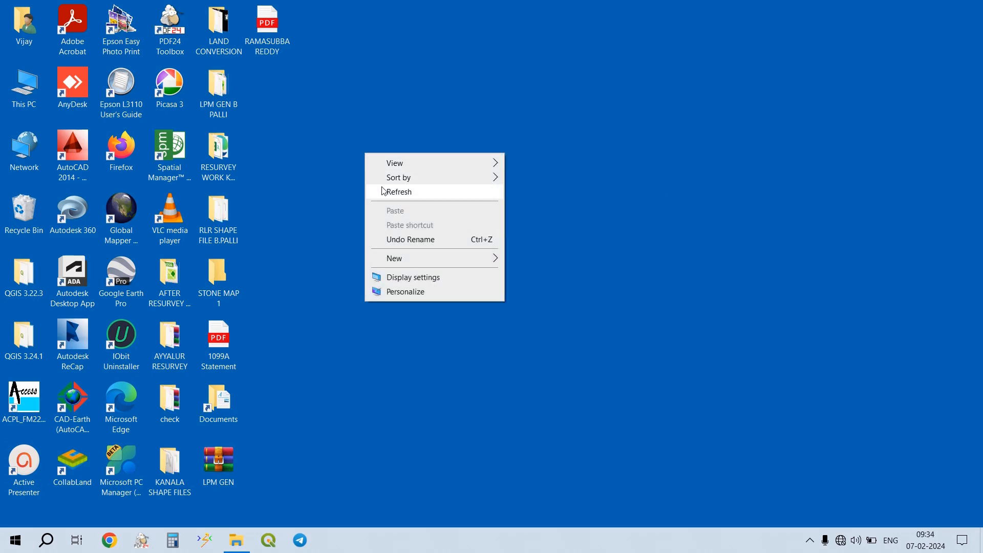
- Refresh the desktop several times from its shortcut menu
click(389, 191)
right_click(377, 158)
click(389, 192)
right_click(360, 151)
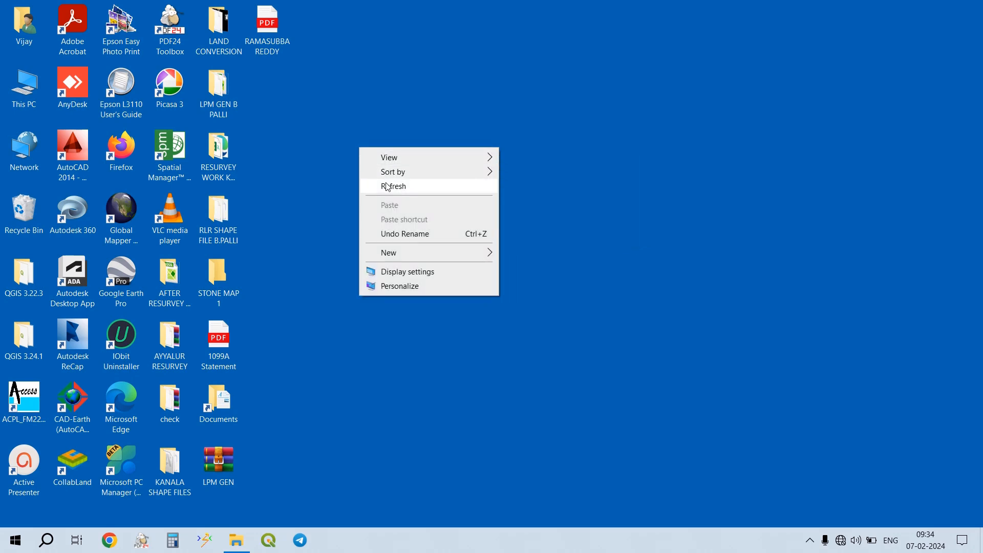
click(388, 187)
right_click(352, 147)
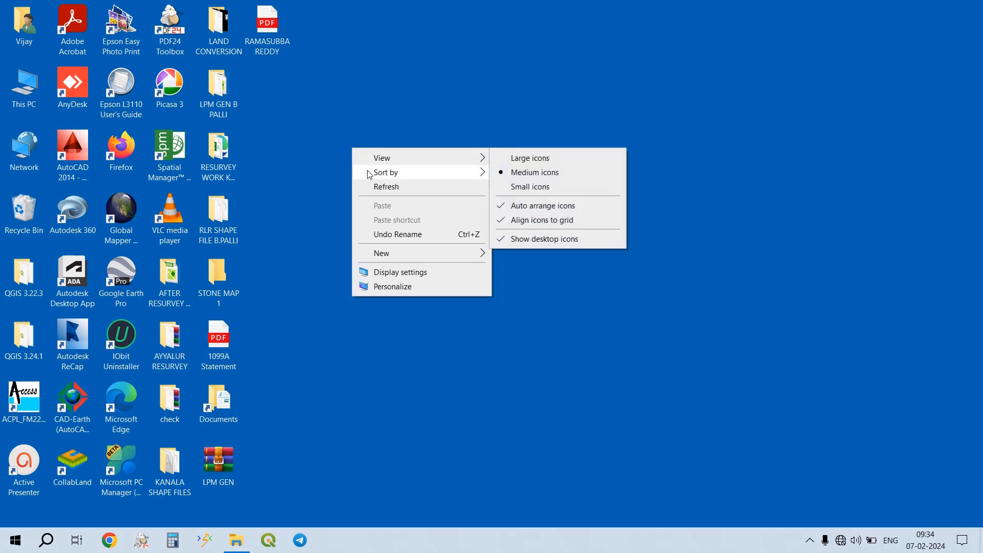
click(376, 186)
right_click(389, 147)
click(397, 186)
right_click(385, 149)
click(408, 186)
right_click(405, 183)
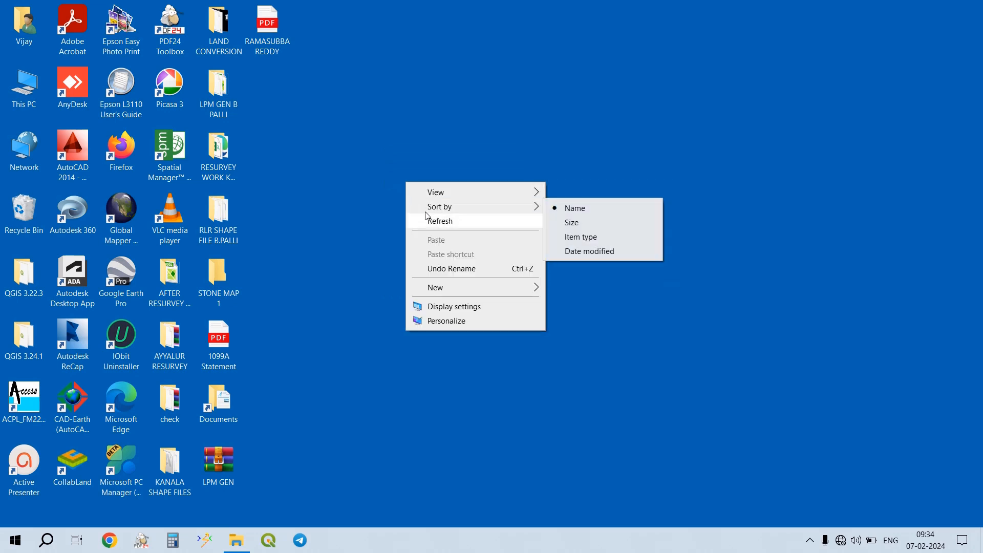
click(432, 223)
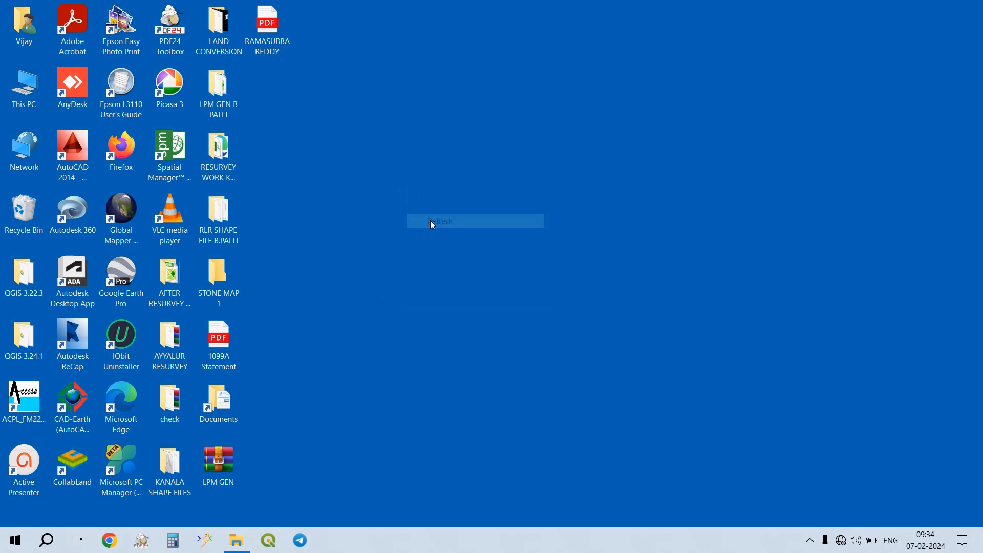
right_click(364, 175)
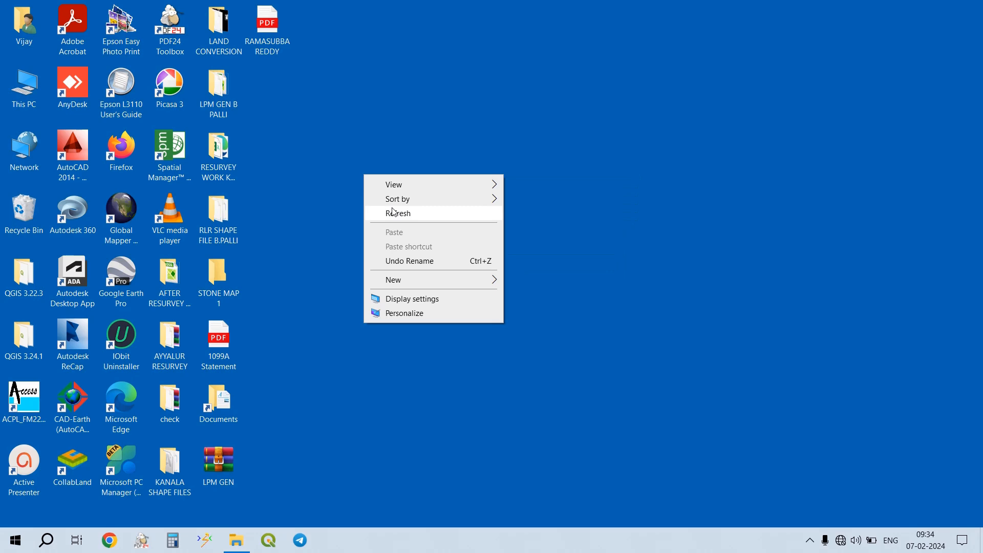
click(393, 213)
right_click(379, 159)
click(403, 198)
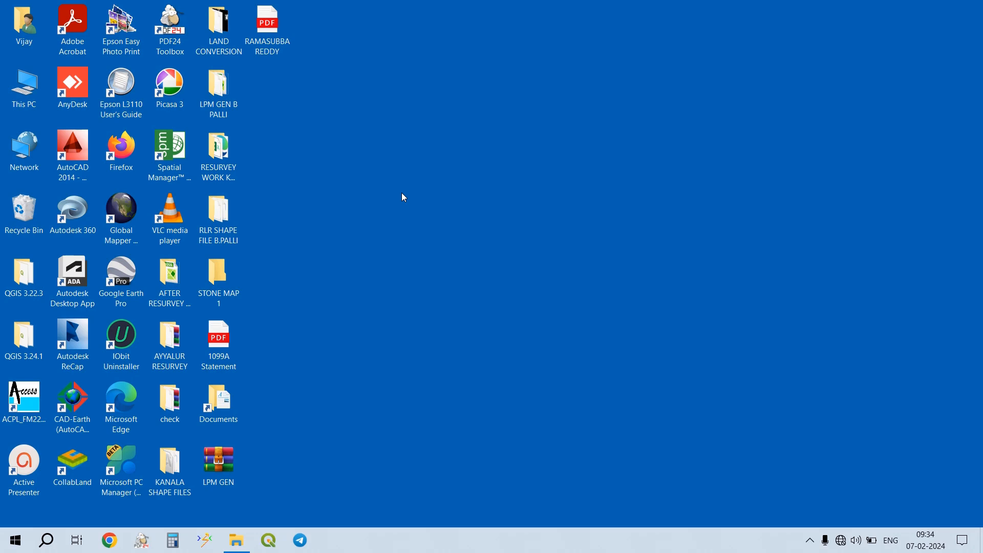
right_click(403, 197)
click(423, 230)
right_click(345, 122)
click(364, 154)
- Copy the BRAHMANAPALLE shape-file folder from STONE MAP into the empty STONE MAP 1 folder
double_click(226, 274)
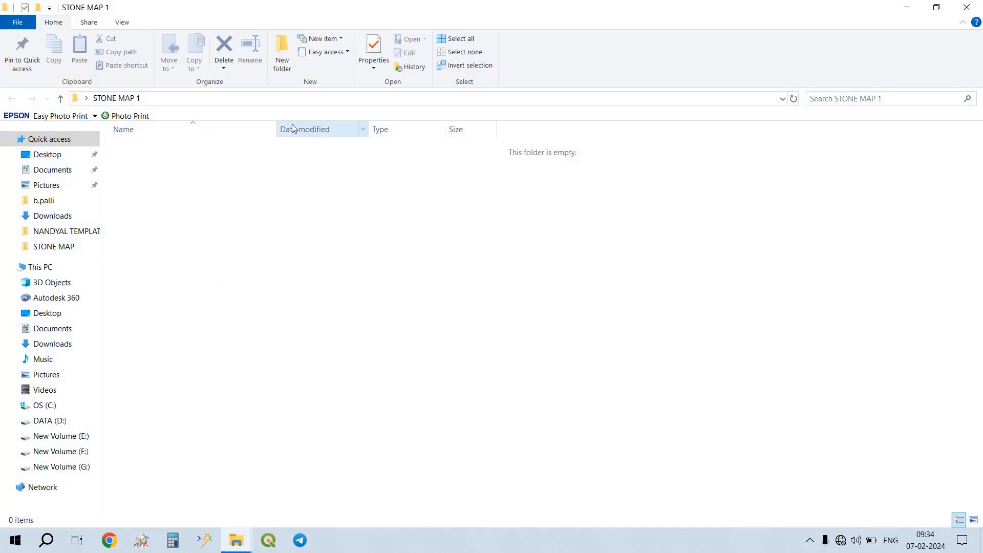
mouse_move(239, 540)
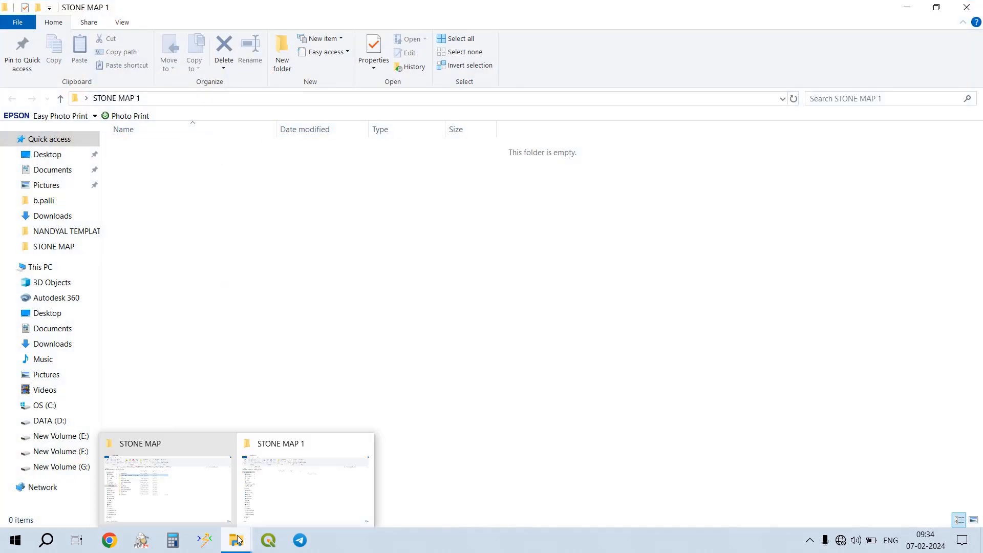
click(197, 478)
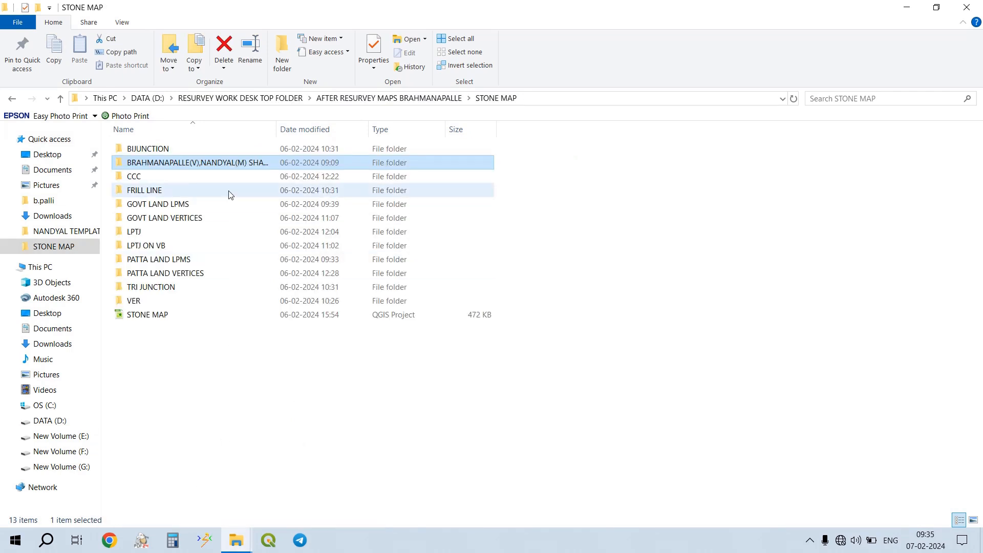
key(ctrl+c)
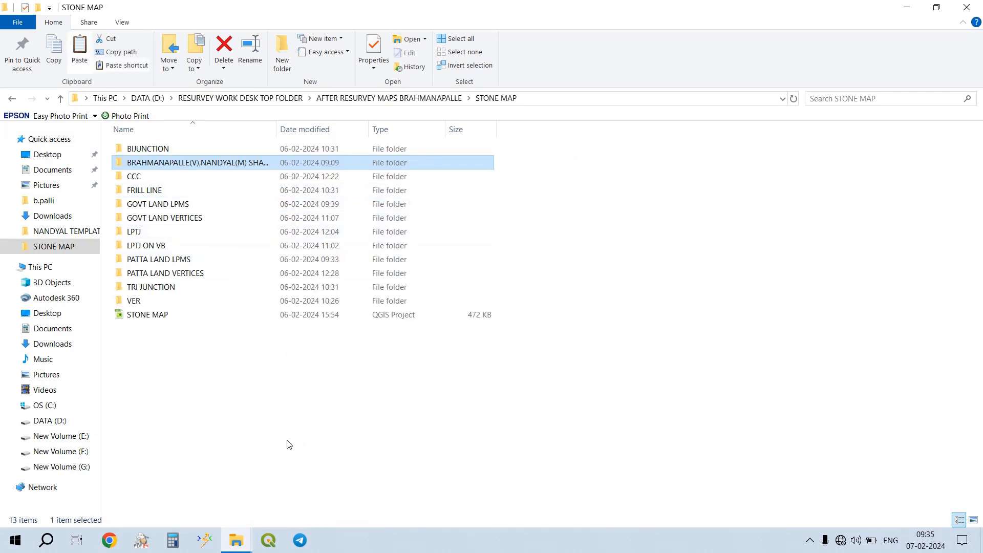
mouse_move(245, 541)
mouse_move(279, 486)
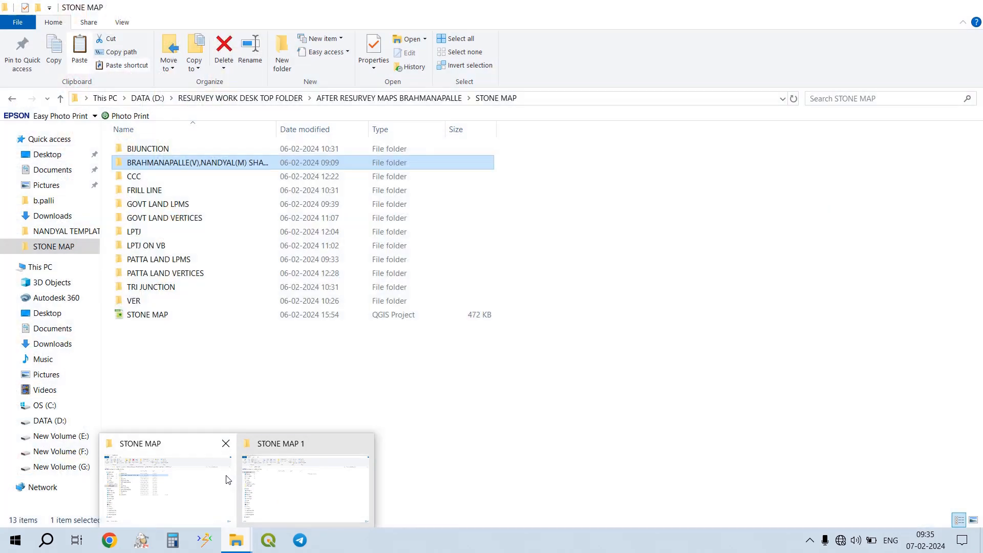
click(313, 479)
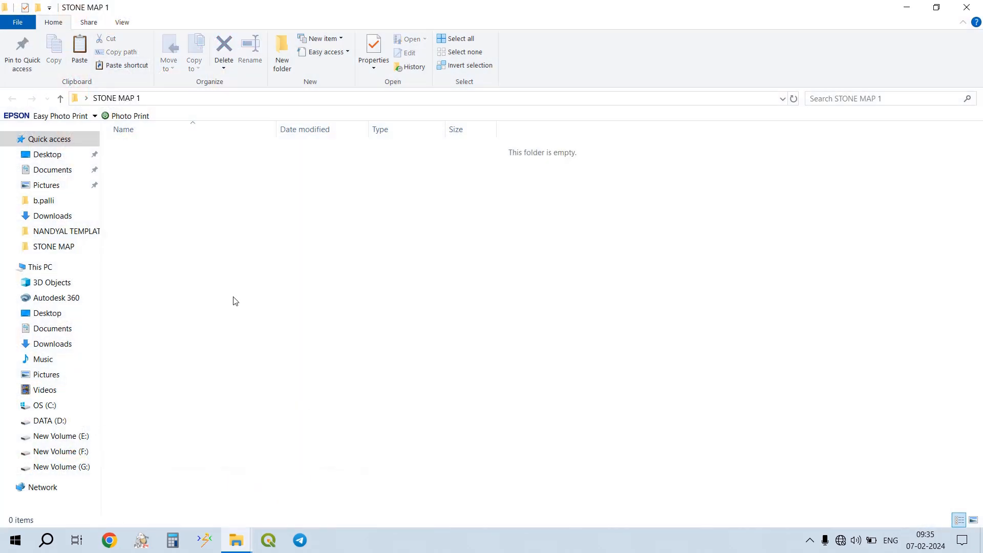
key(ctrl+v)
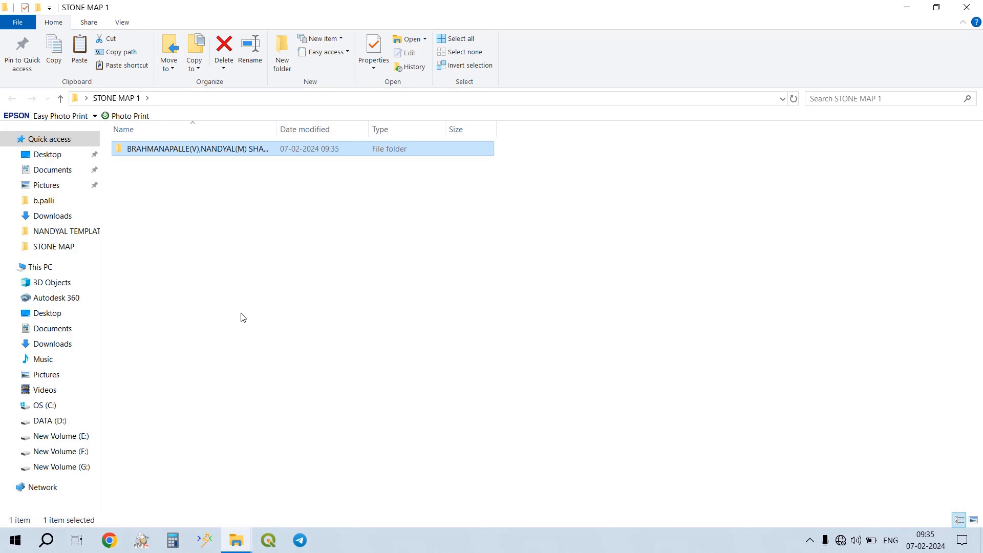
- Check both folder windows, minimize STONE MAP 1 and launch QGIS from the taskbar
mouse_move(240, 538)
click(200, 490)
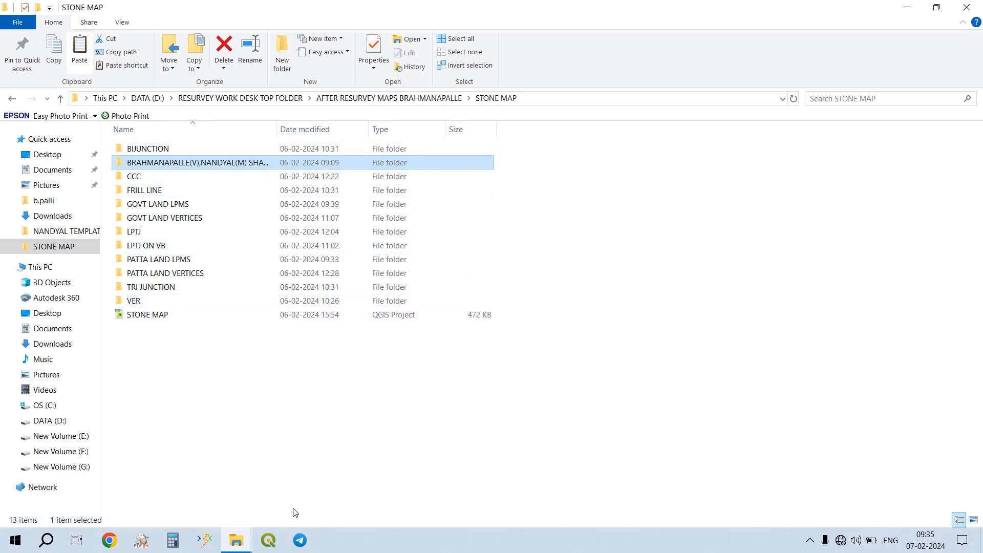
mouse_move(233, 538)
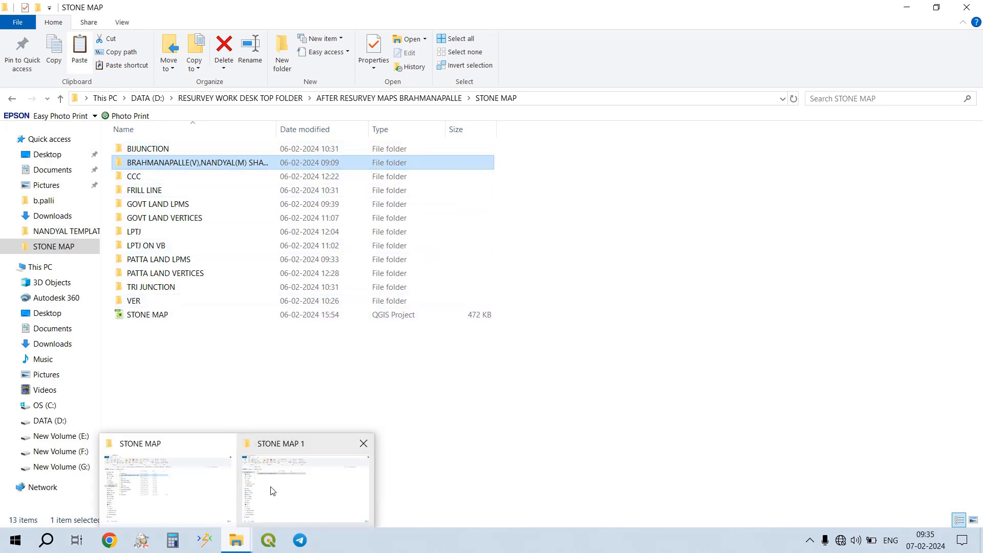
click(291, 486)
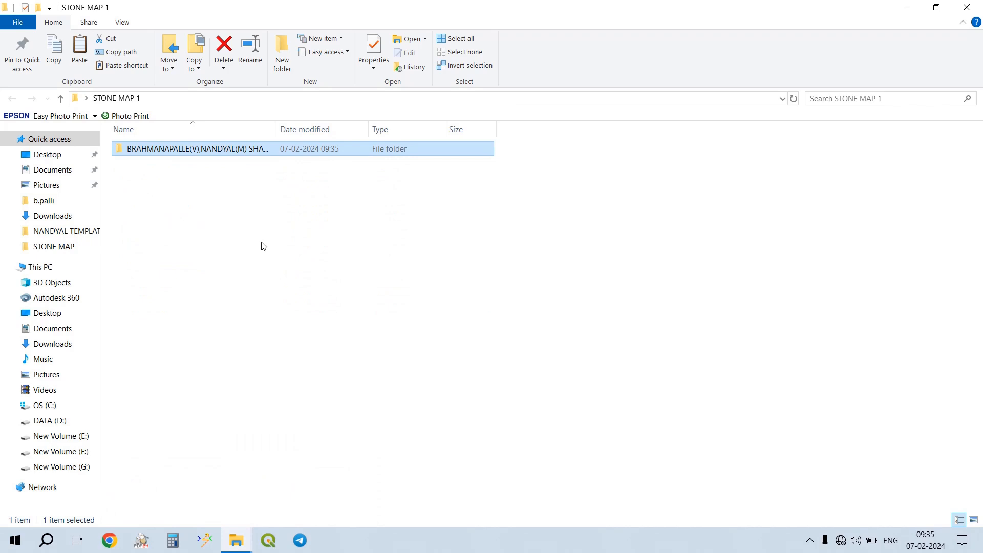
click(905, 6)
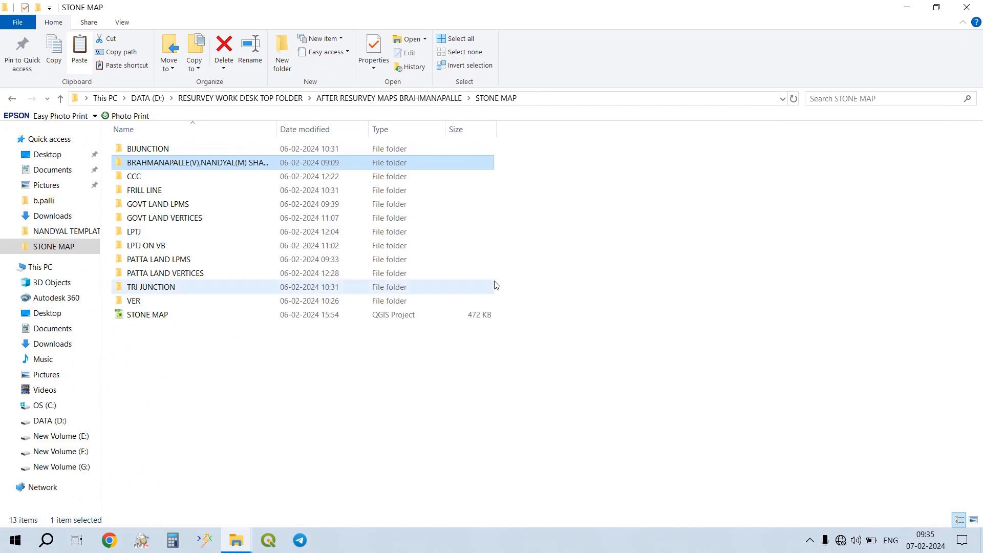
click(268, 541)
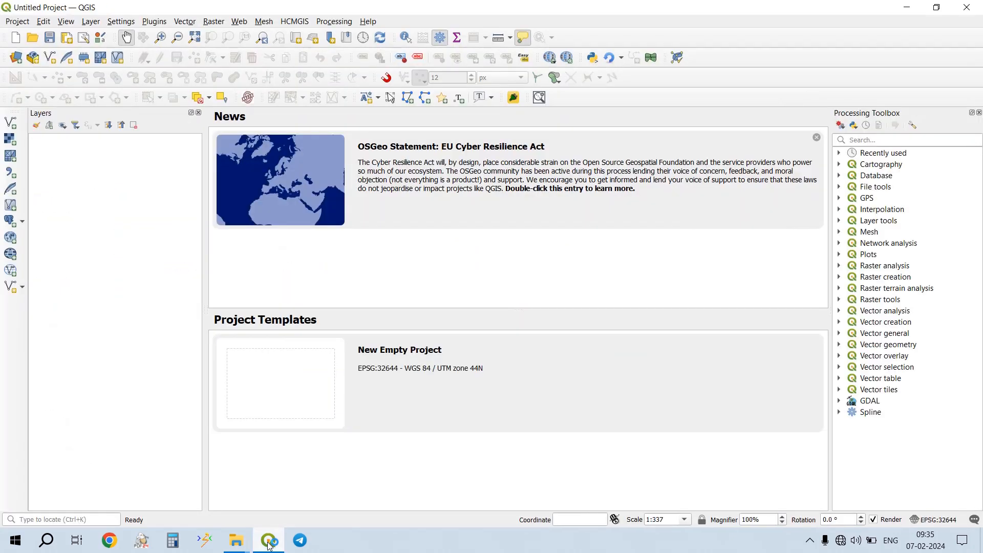
- Start a new empty project and drag the 2616017_BRAHMANAPALLE shapefile onto the QGIS canvas
double_click(493, 400)
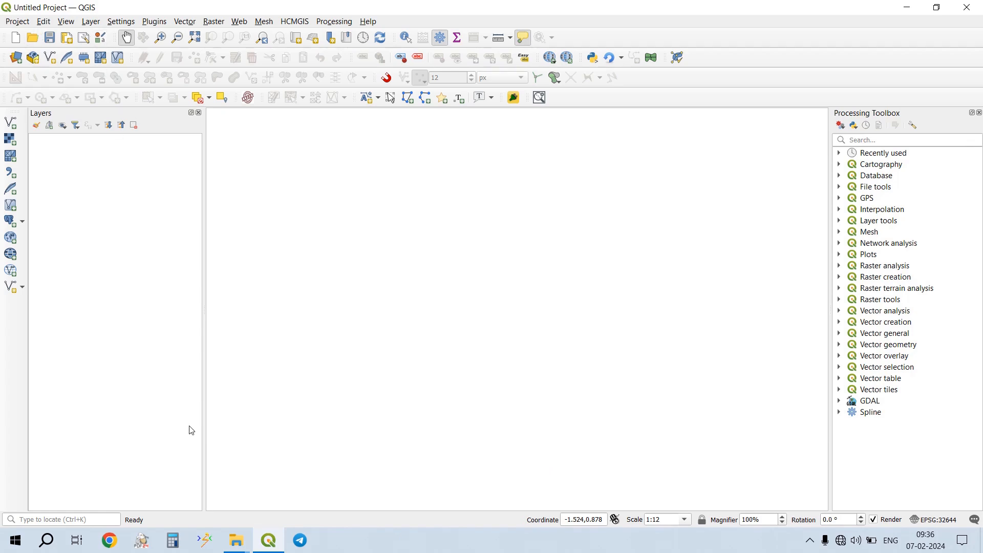
mouse_move(235, 547)
click(283, 494)
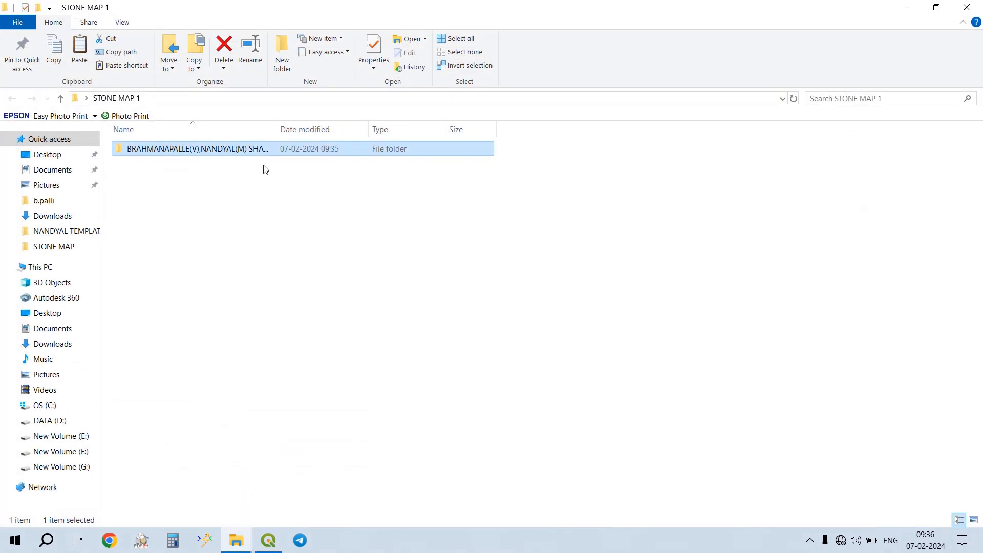
double_click(282, 149)
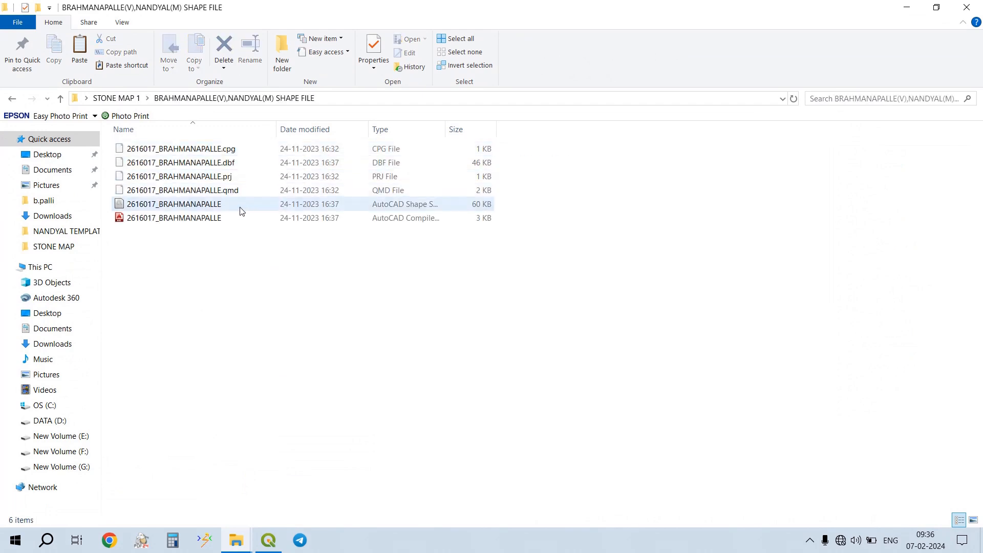
click(245, 204)
drag(244, 204, 117, 241)
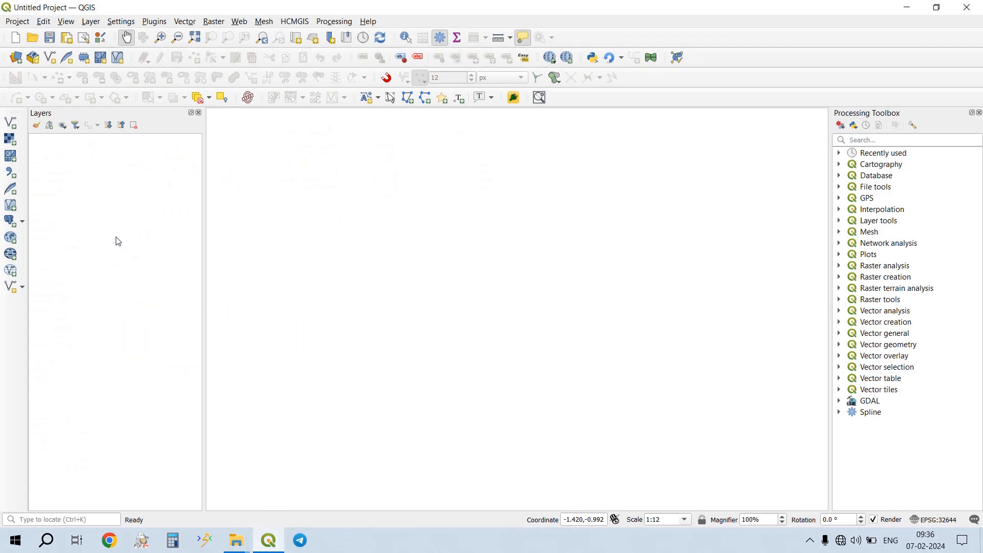
click(94, 23)
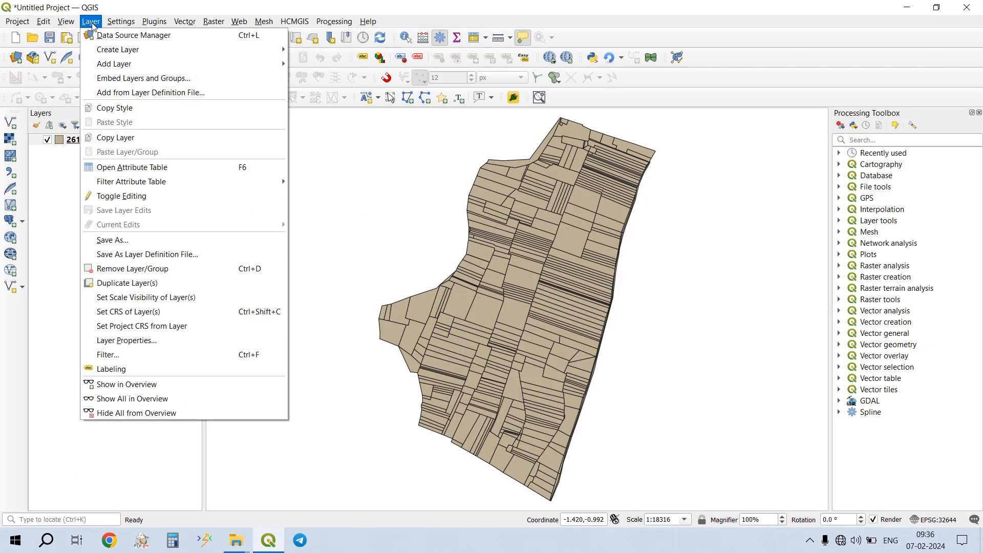
click(61, 199)
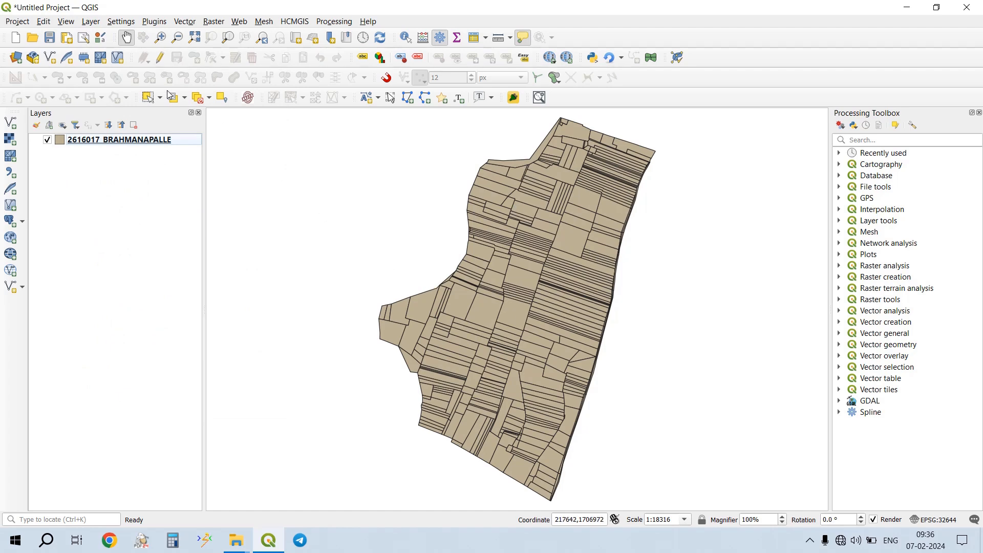
- Save the project as STONE MAP1 inside Desktop > STONE MAP 1
click(50, 38)
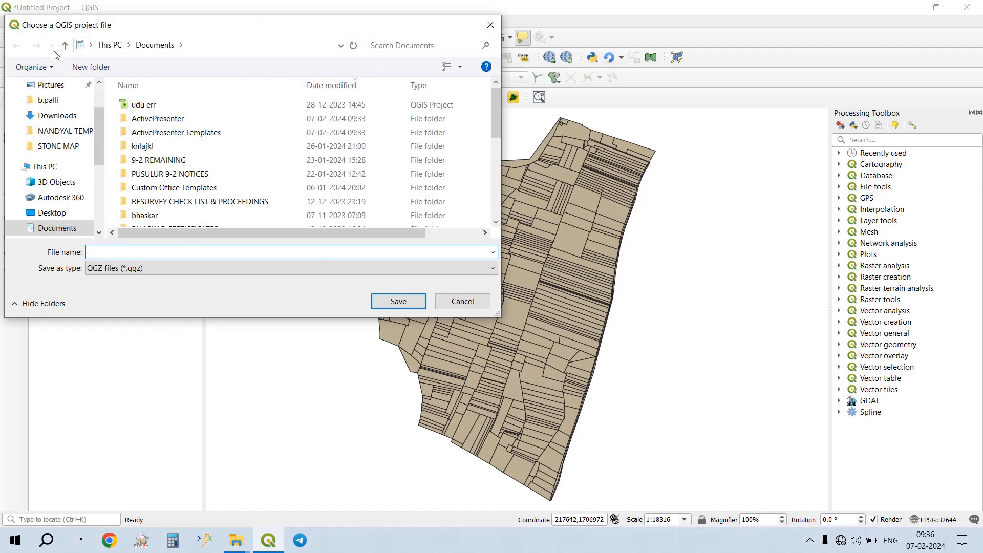
scroll(71, 116, up, 2)
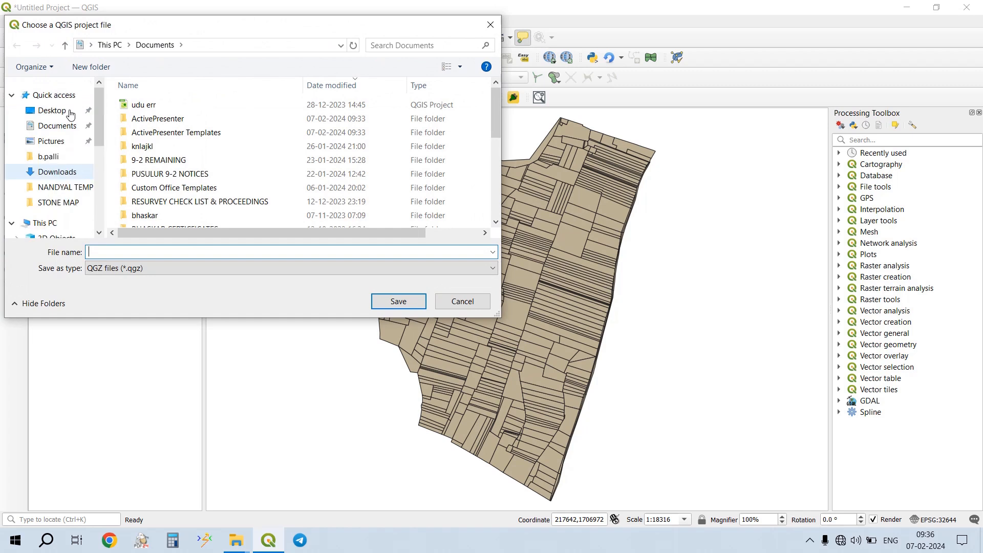
click(70, 114)
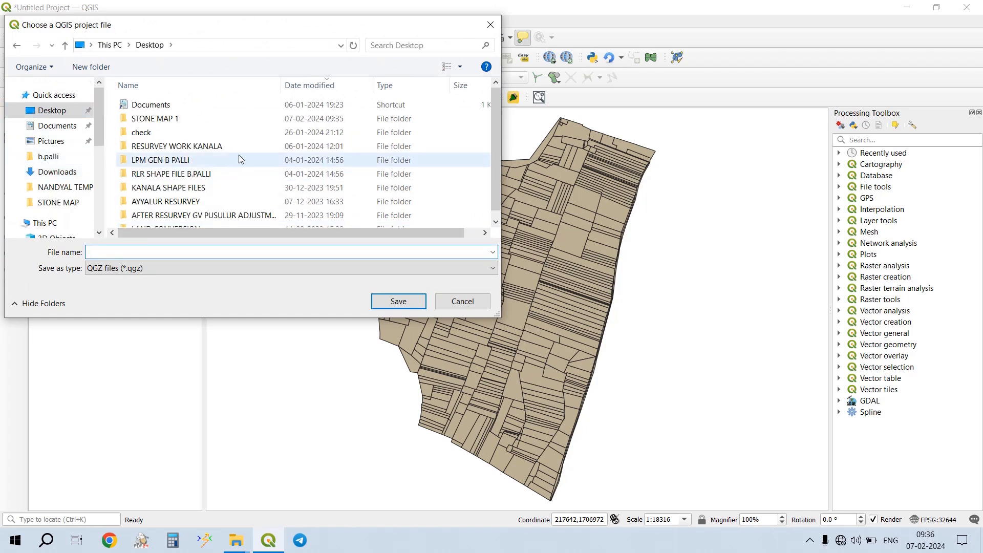
click(207, 120)
double_click(205, 118)
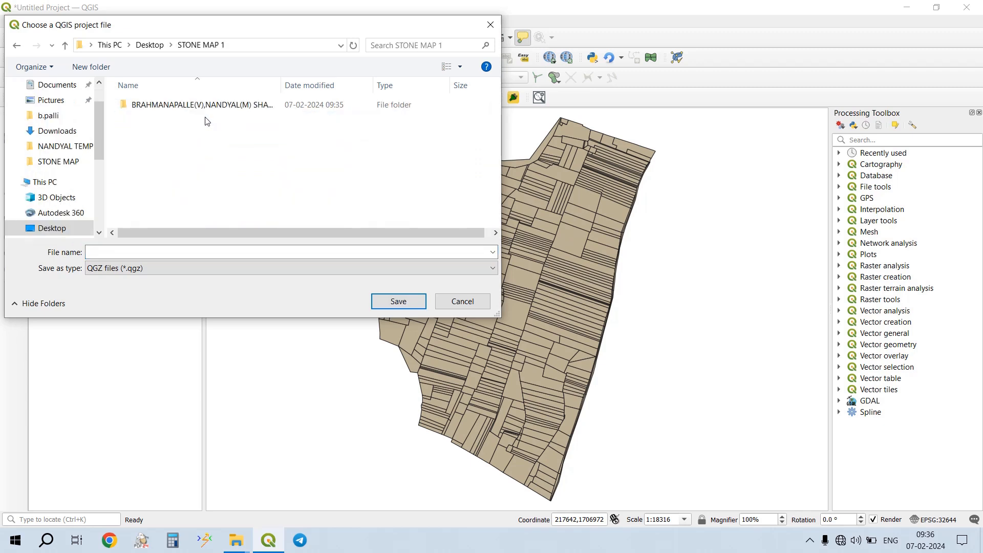
text(STONE MAP1)
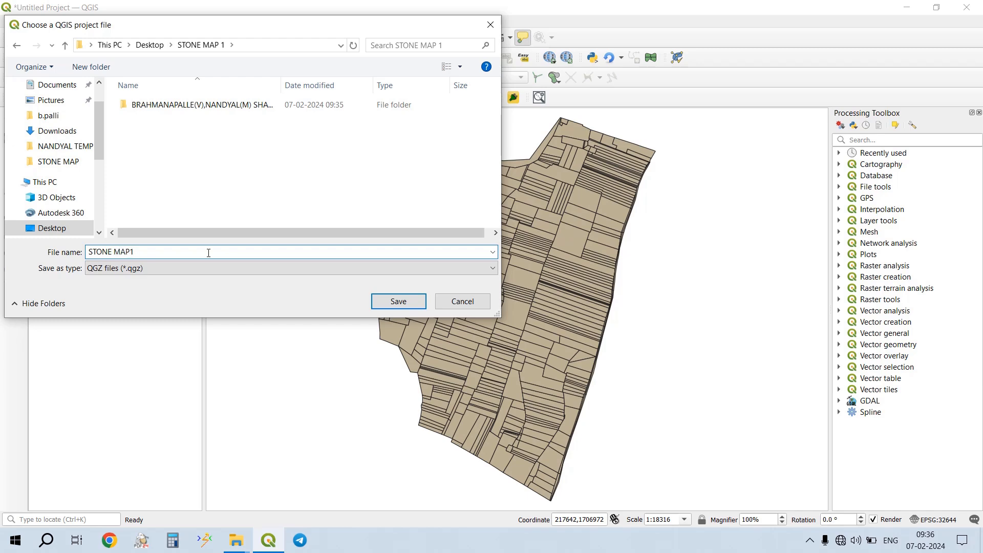
key(Return)
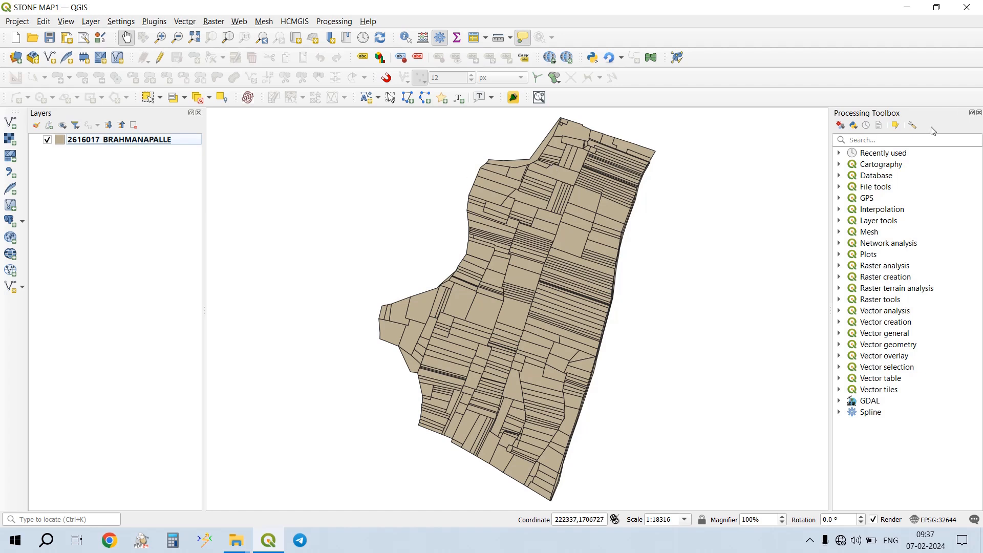
- Open the Extract vertices algorithm and direct its file output to Desktop > STONE MAP 1
click(932, 139)
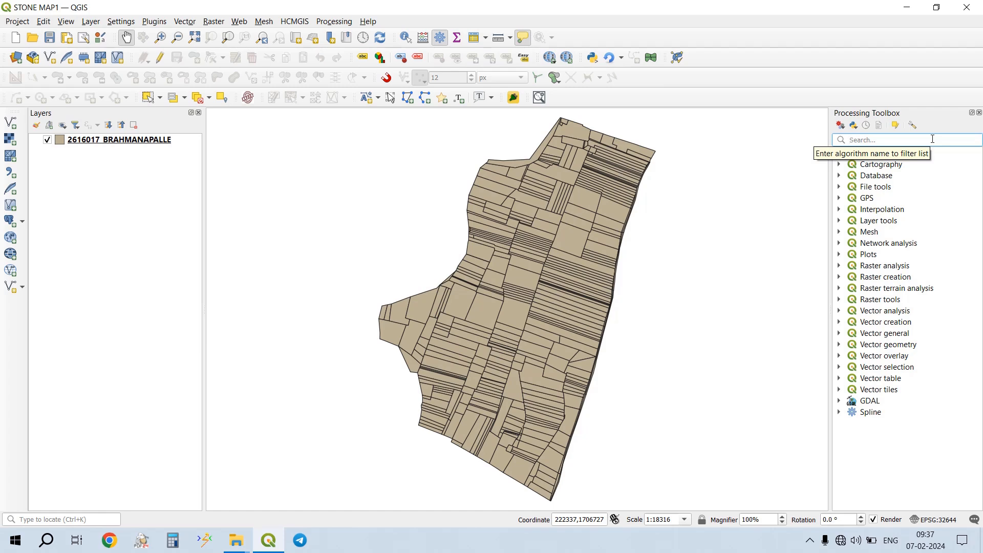
text(XTR)
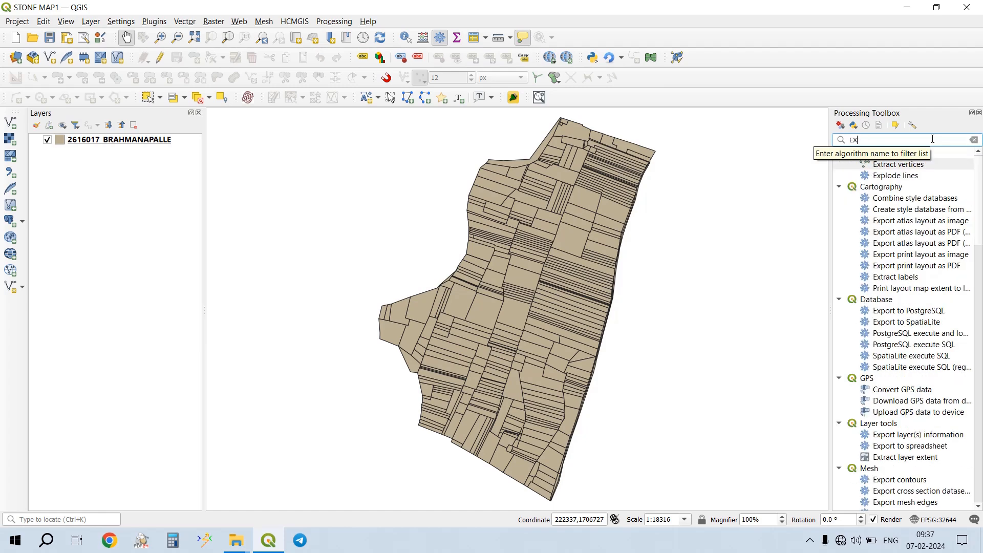
double_click(920, 165)
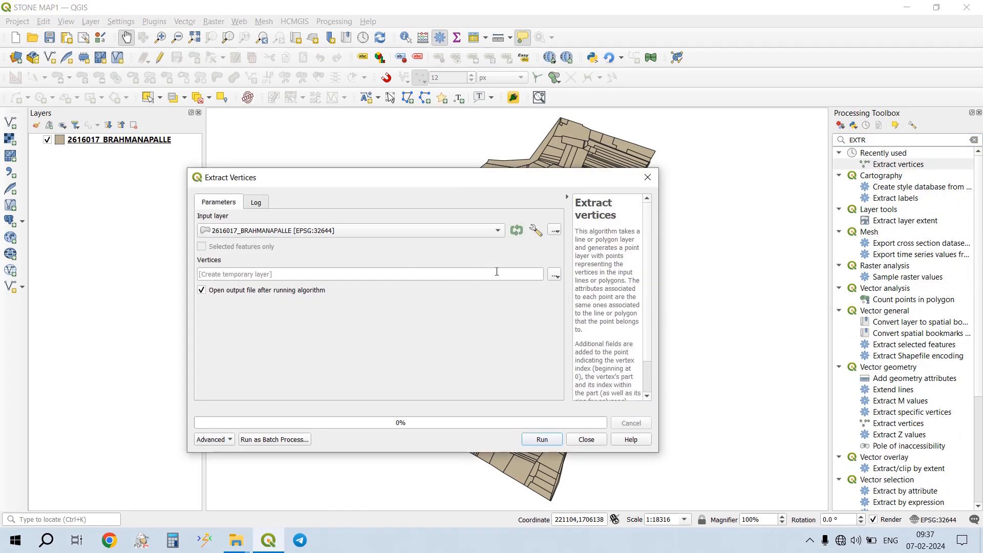
click(555, 275)
click(587, 304)
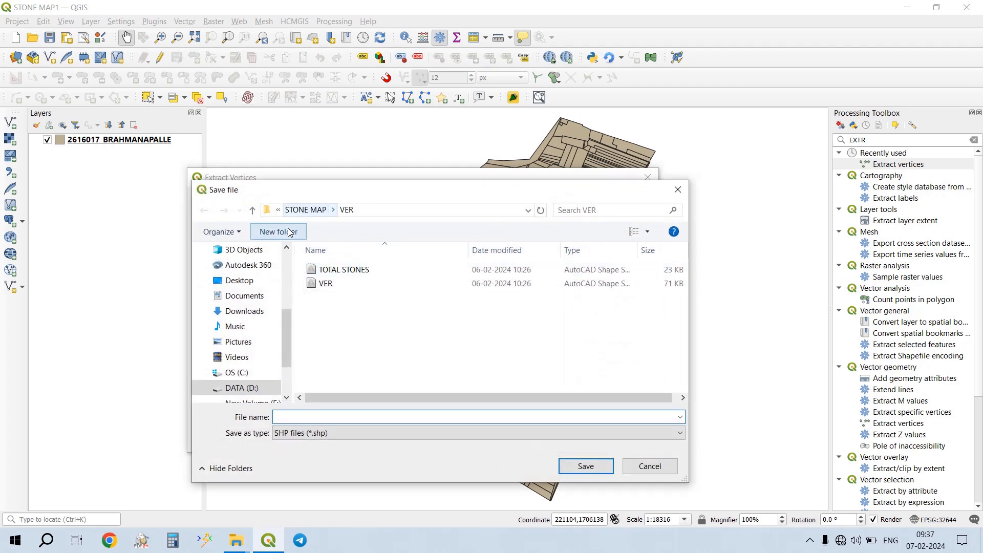
click(246, 280)
double_click(341, 284)
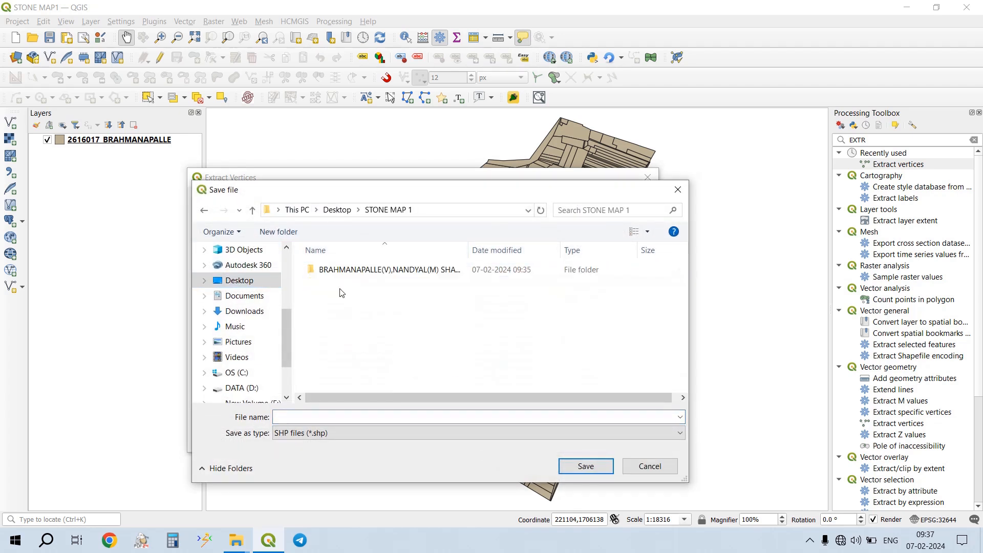
- Save the output as VERTICES.shp in a new VERTICES folder and run the extraction
click(283, 235)
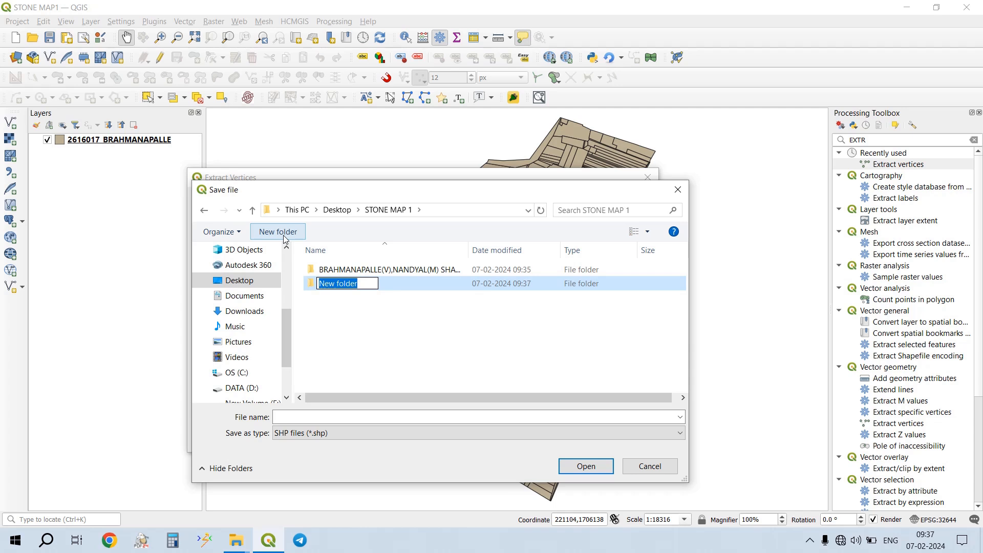
text(VERTICES)
key(Return)
click(331, 284)
key(ctrl+c)
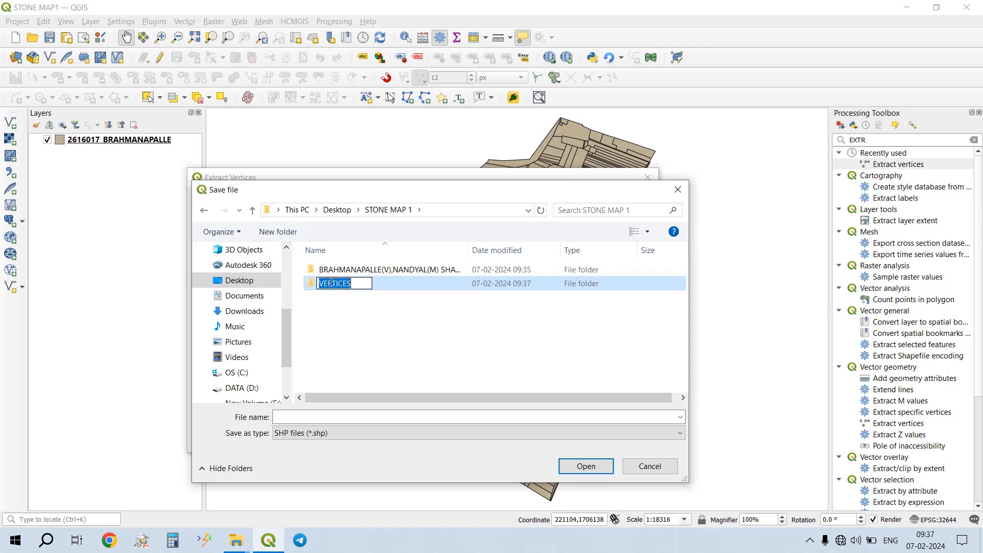
double_click(397, 284)
click(375, 417)
key(ctrl+v)
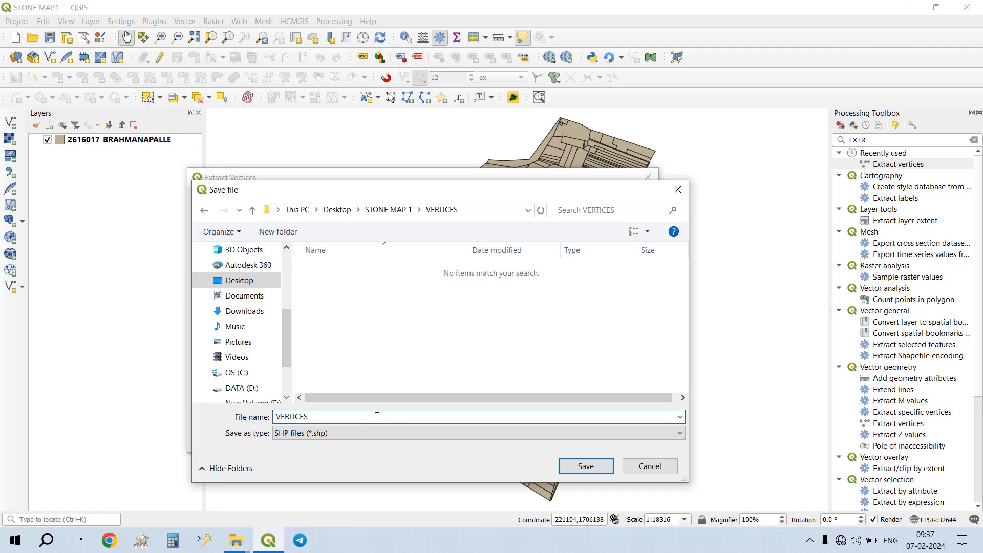
click(571, 463)
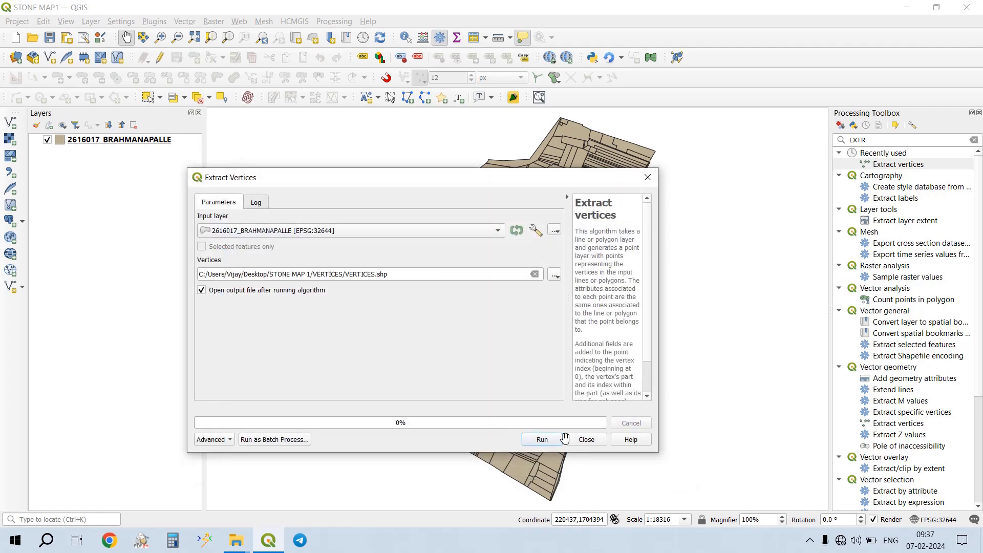
click(536, 442)
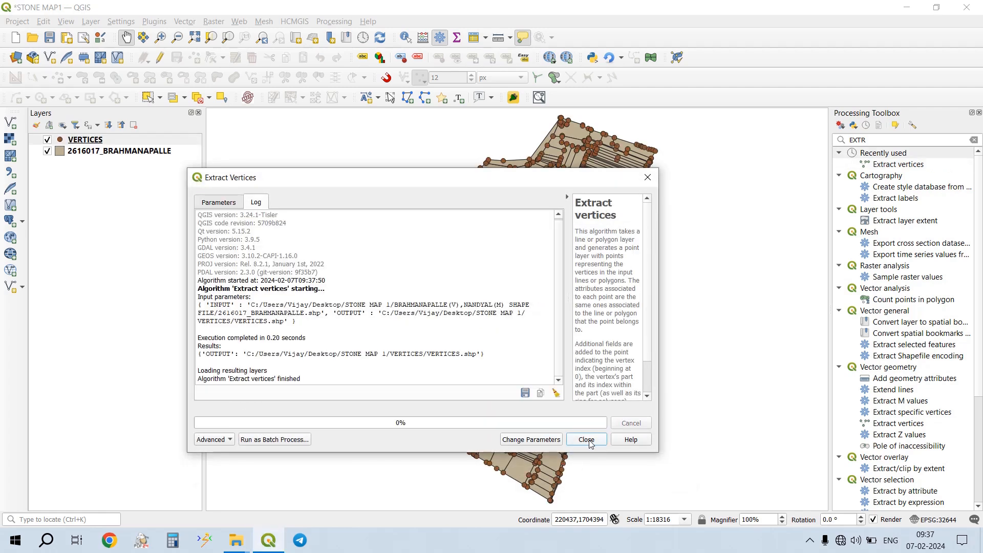
click(586, 439)
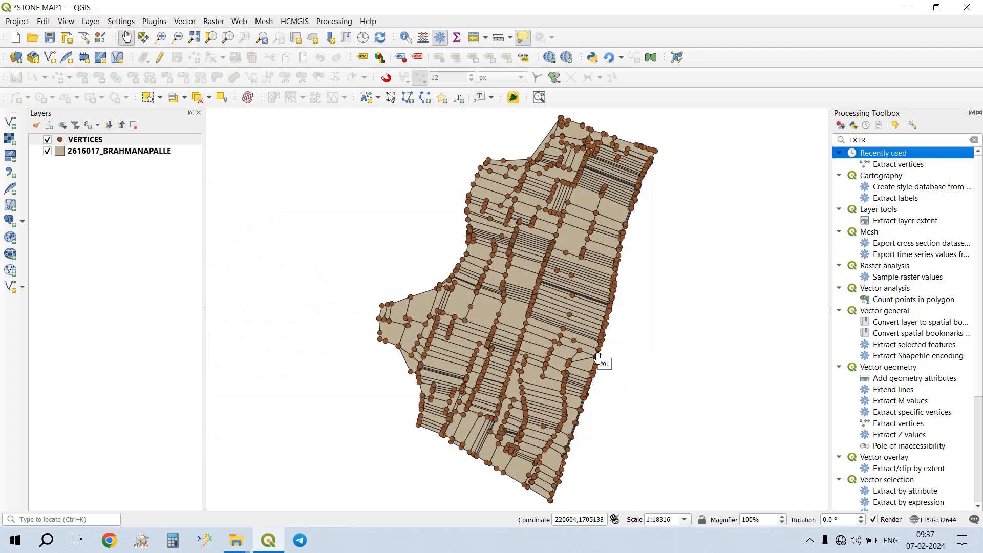
- Open the VERTICES layer's attribute table listing its 2578 vertex features
click(973, 140)
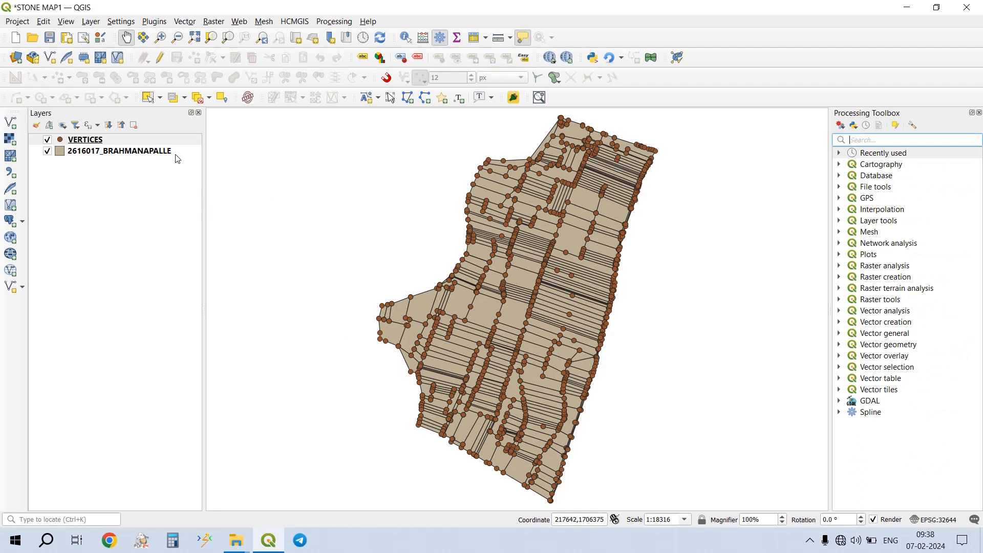
right_click(187, 141)
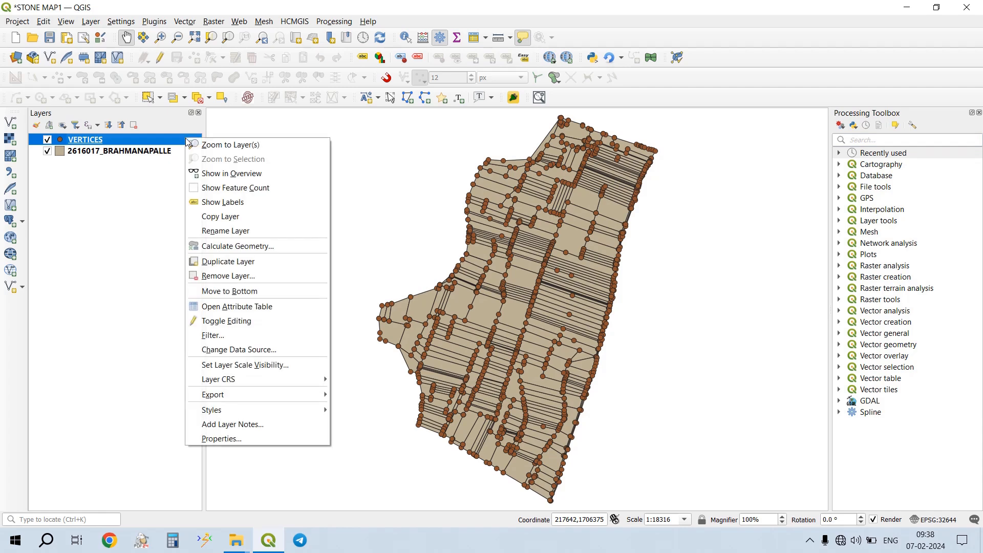
click(260, 307)
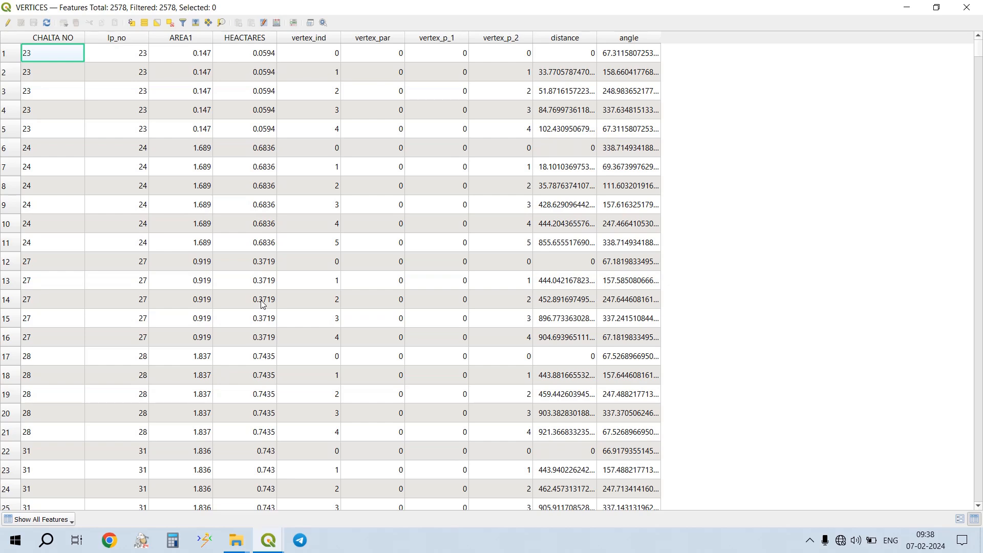
click(967, 7)
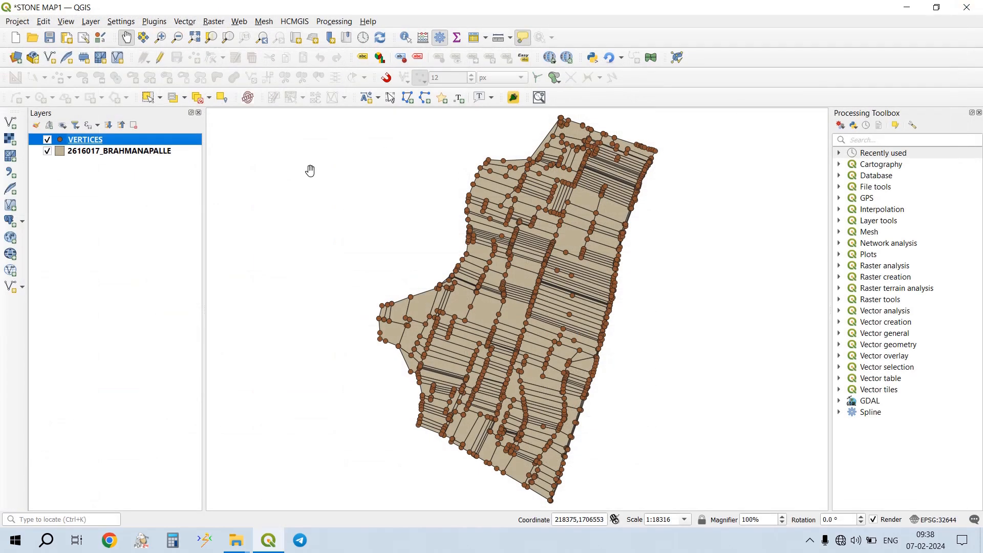
right_click(160, 142)
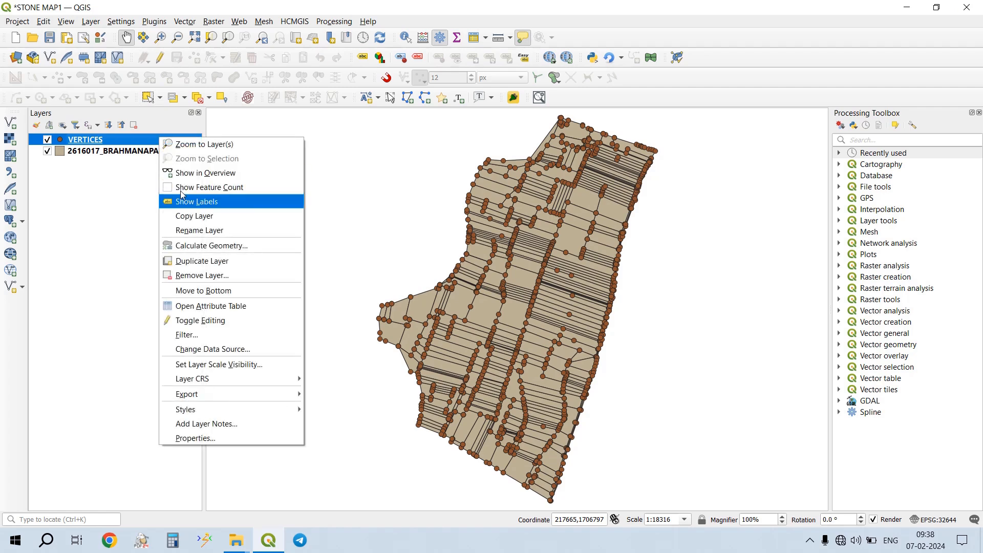
click(214, 307)
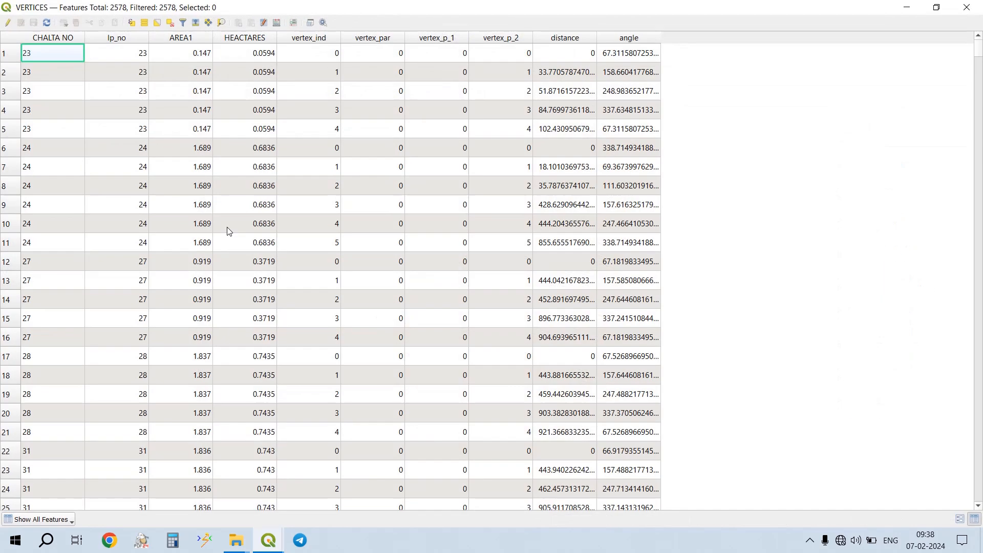
- Add a NORTHING decimal field with precision 4 calculated as $y
click(277, 23)
click(474, 194)
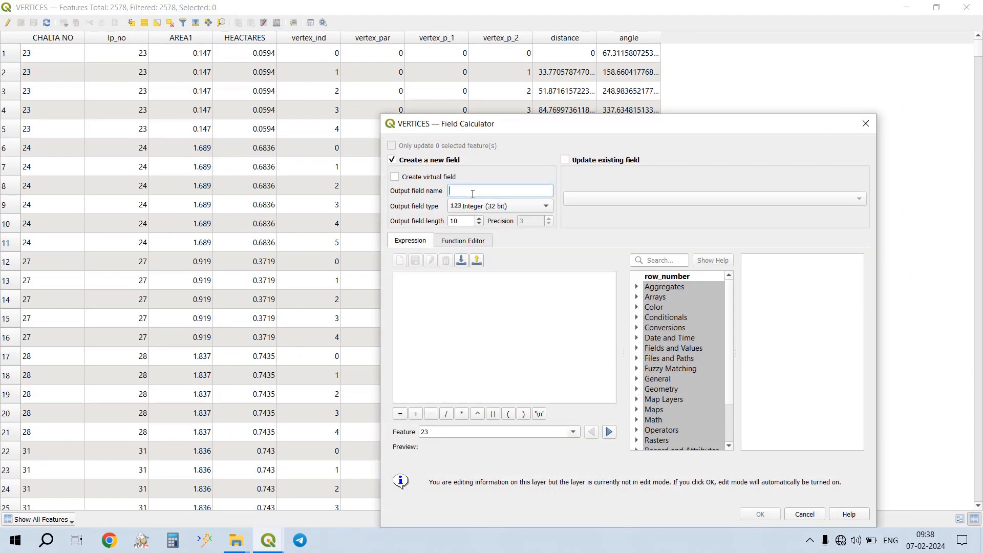
text(NORTHING)
click(495, 207)
click(493, 230)
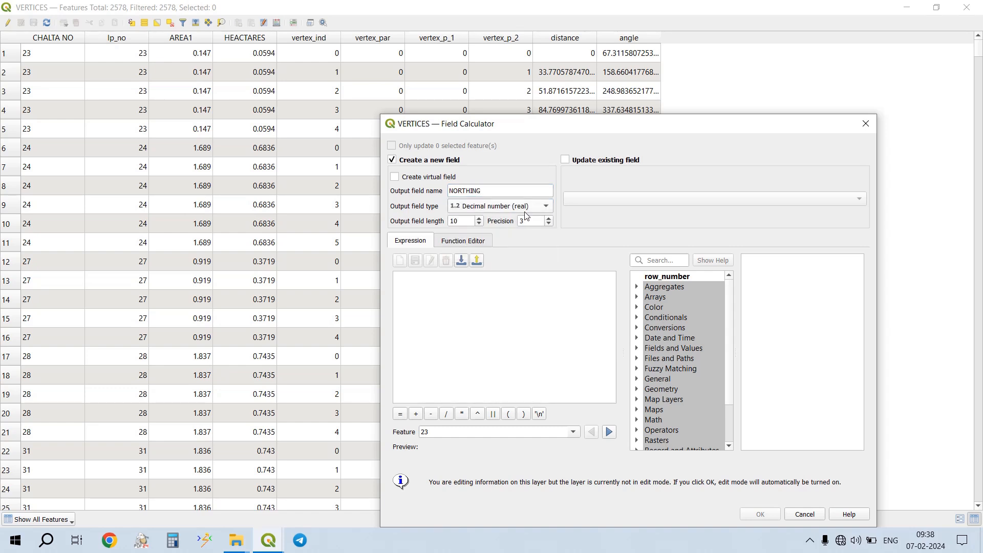
double_click(527, 220)
text(4)
click(675, 261)
text($)
double_click(668, 349)
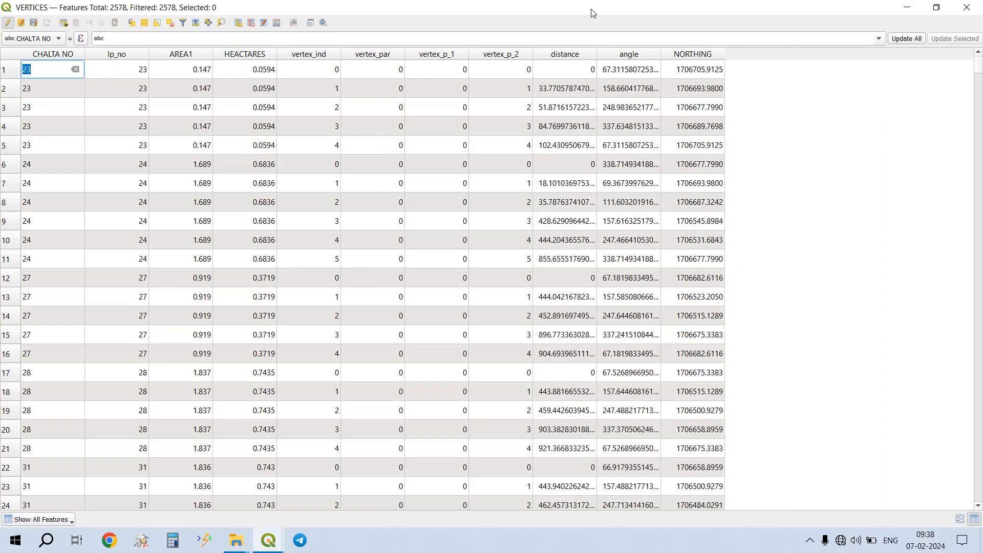
- Add an EASTING decimal field with precision 4 calculated as $x, then close the table
click(277, 23)
click(479, 191)
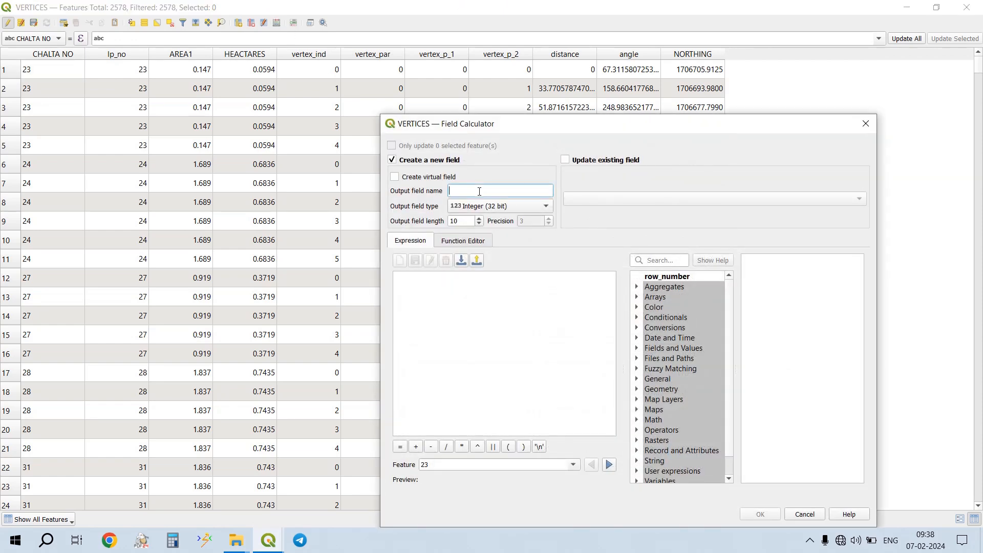
text(EASTING)
click(489, 205)
click(487, 228)
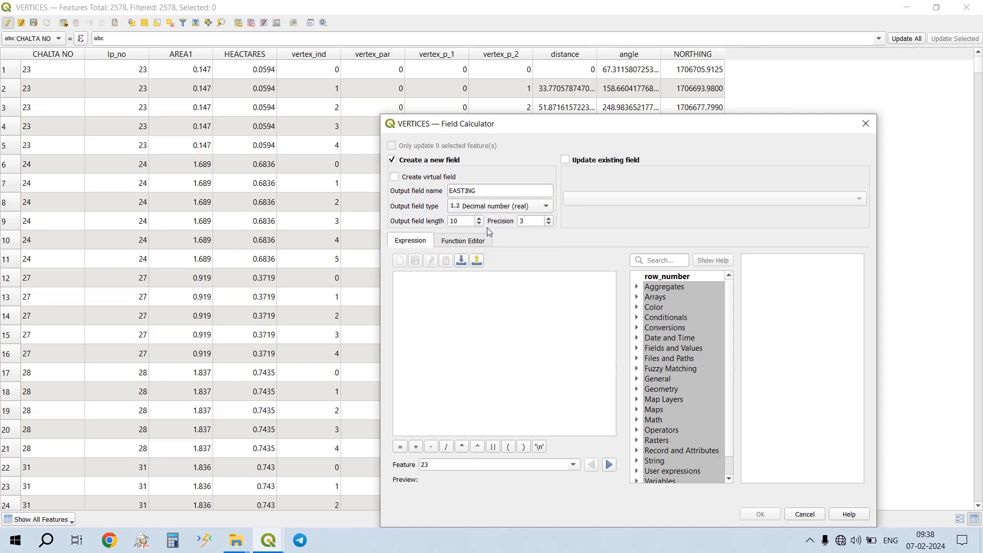
double_click(530, 222)
text(4)
click(660, 260)
text($)
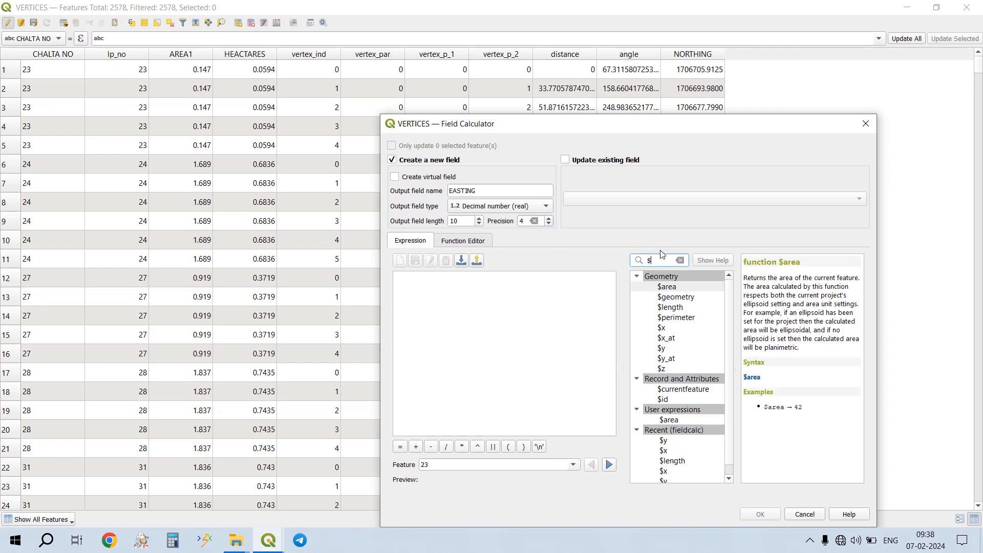
double_click(673, 329)
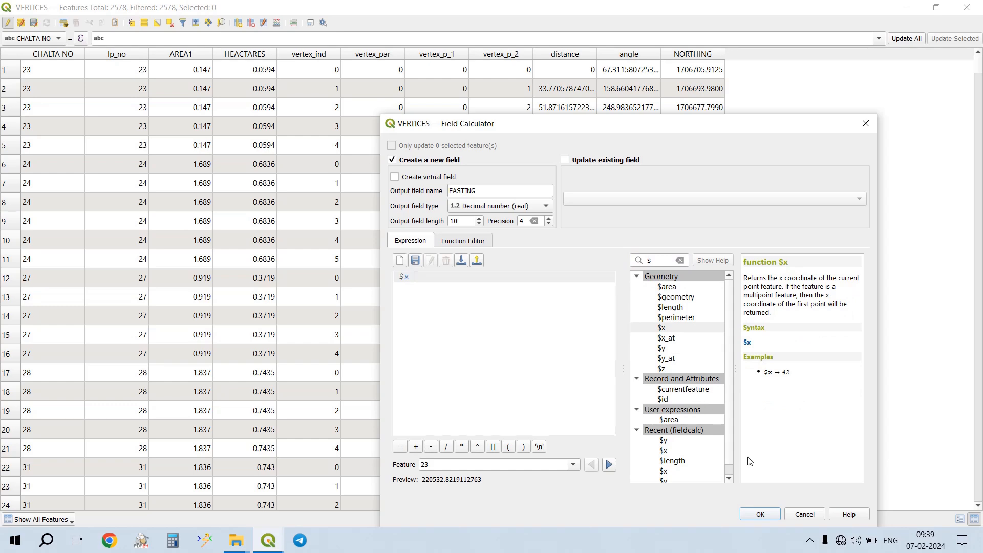
click(761, 514)
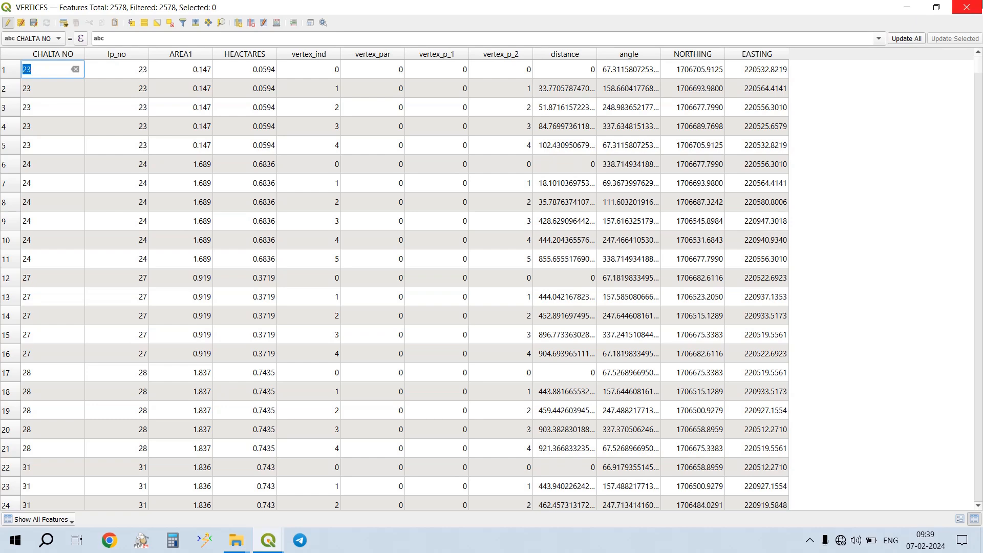
click(966, 7)
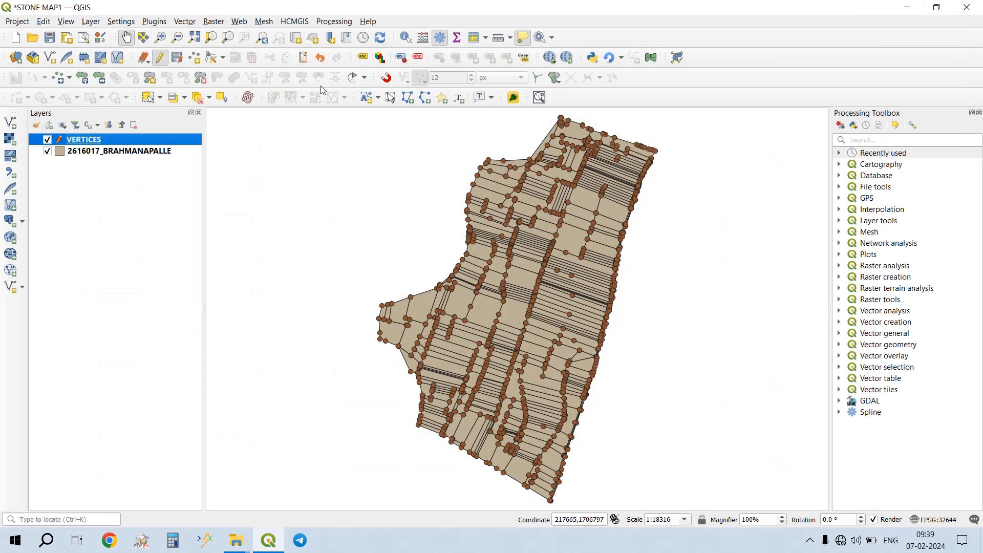
- Save current edits for all layers and filter the Processing Toolbox for DELETE
click(144, 57)
click(165, 116)
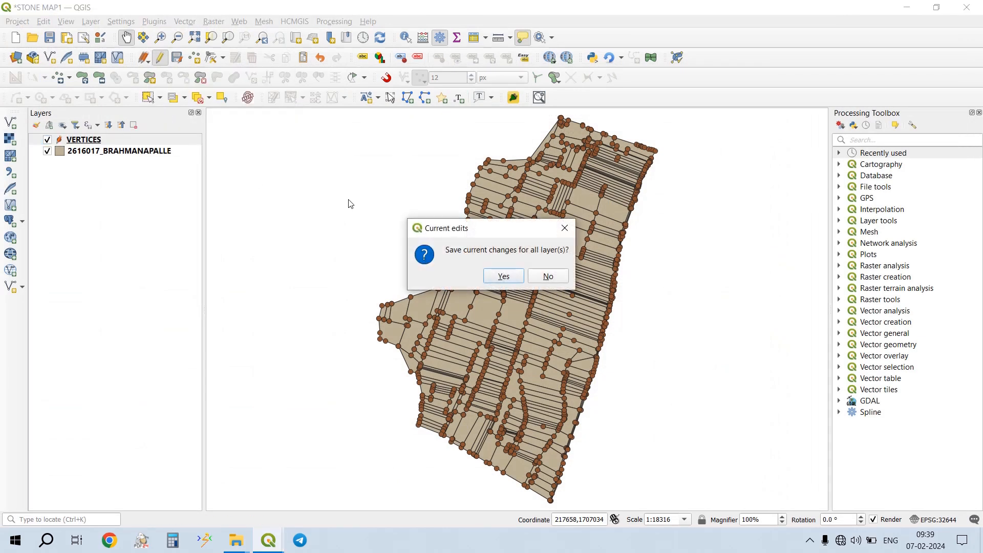
click(497, 276)
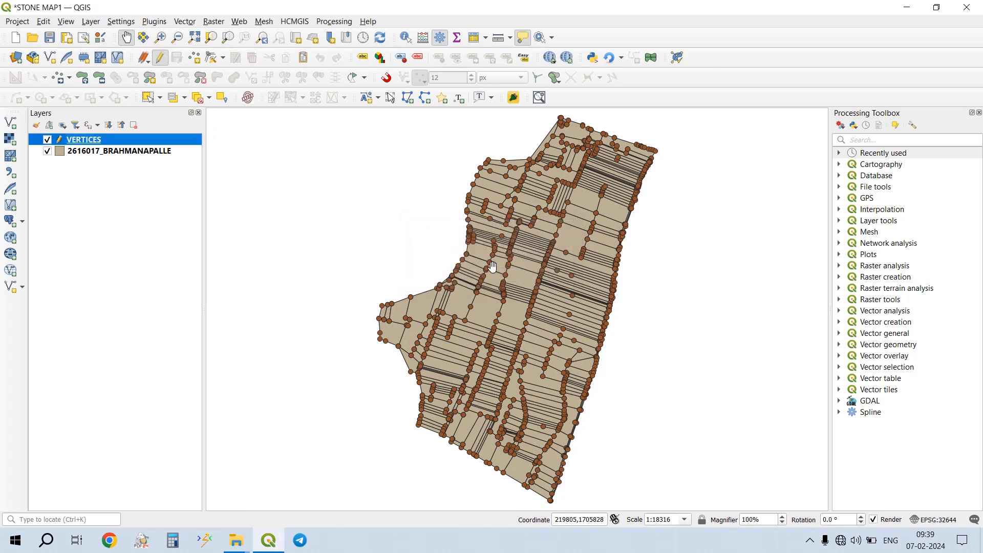
click(869, 139)
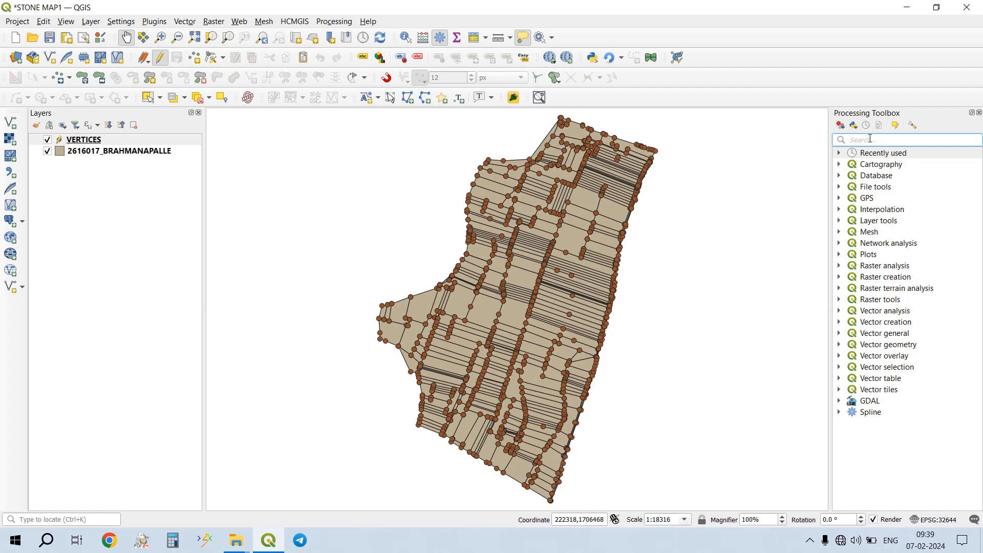
text(DELE)
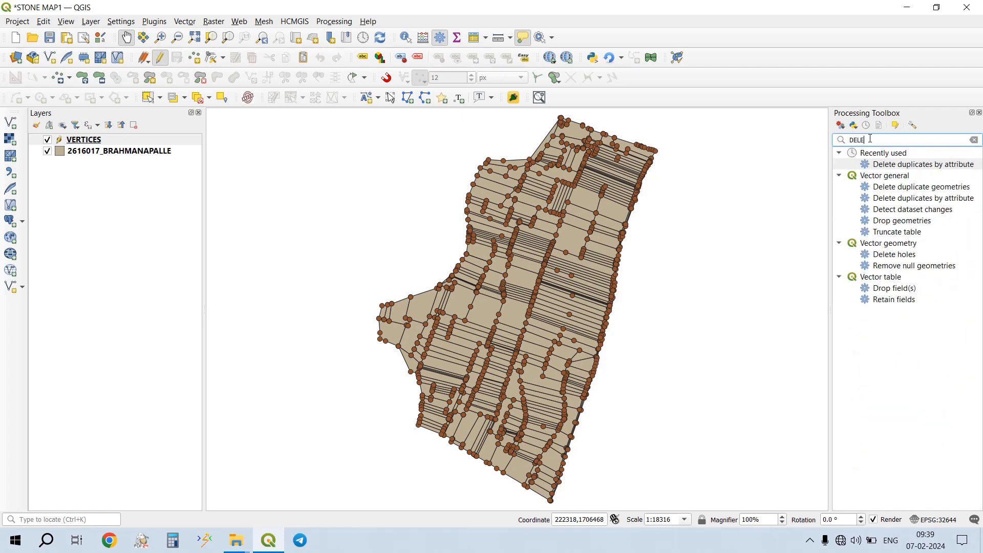
text(TE)
- Set Delete duplicates by attribute to match on the NORTHING and EASTING fields
double_click(902, 199)
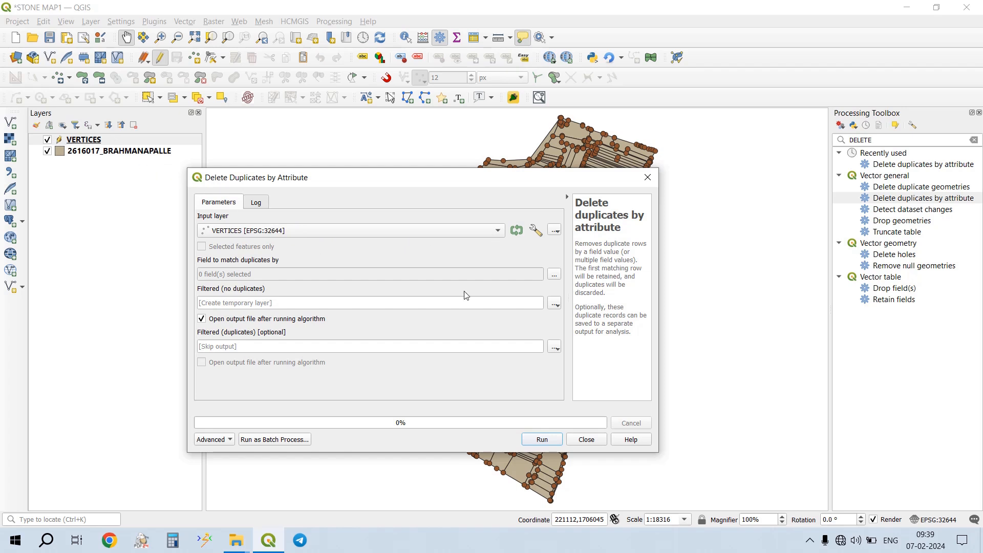
click(553, 275)
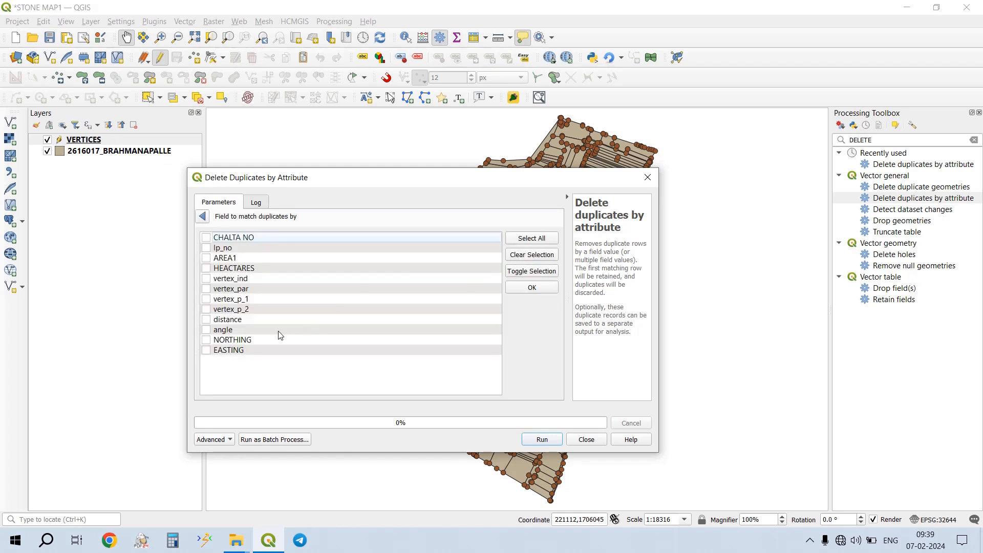
click(207, 341)
click(206, 351)
click(518, 285)
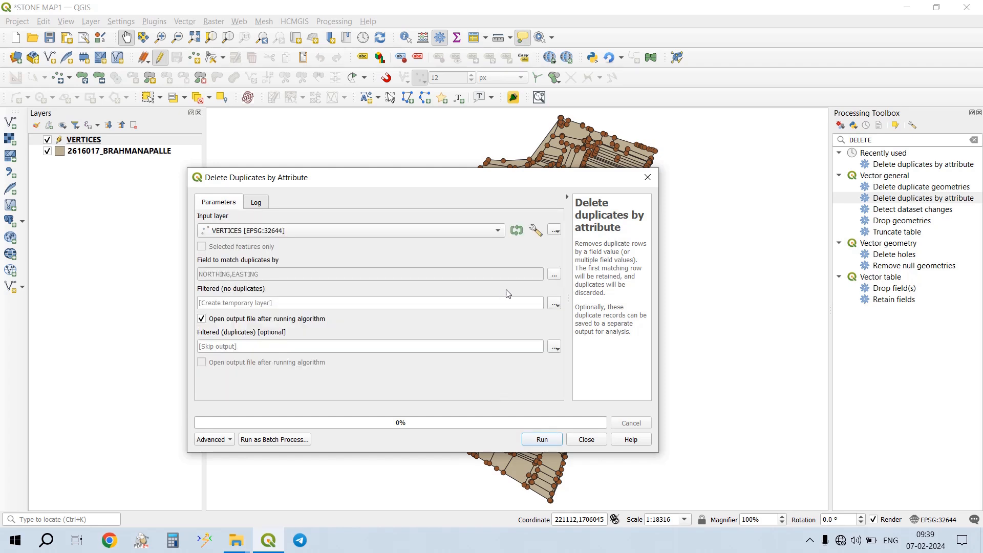
- Save the output as TOTAL STONES.shp in a new TOTAL STONES folder and run it
click(555, 304)
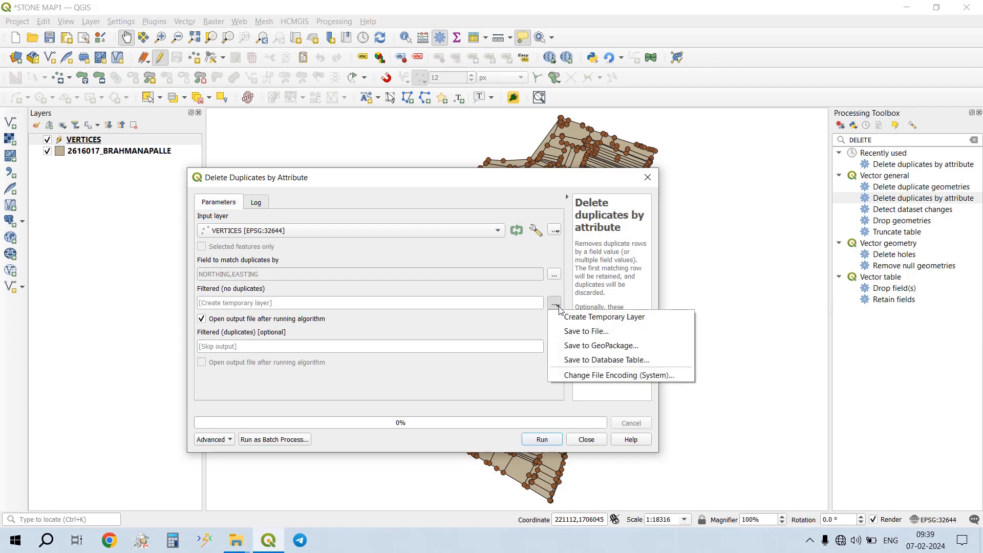
click(575, 332)
click(388, 209)
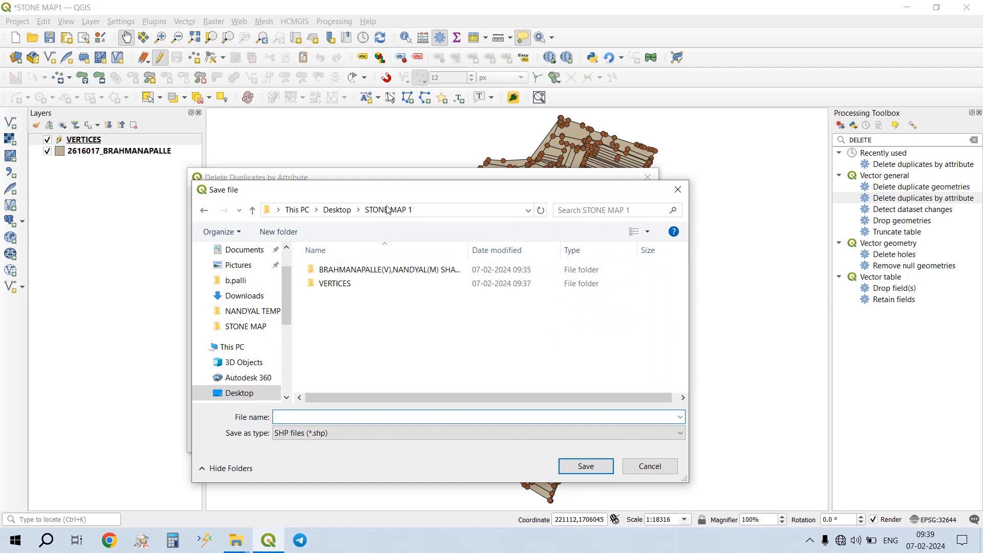
click(281, 232)
text(T)
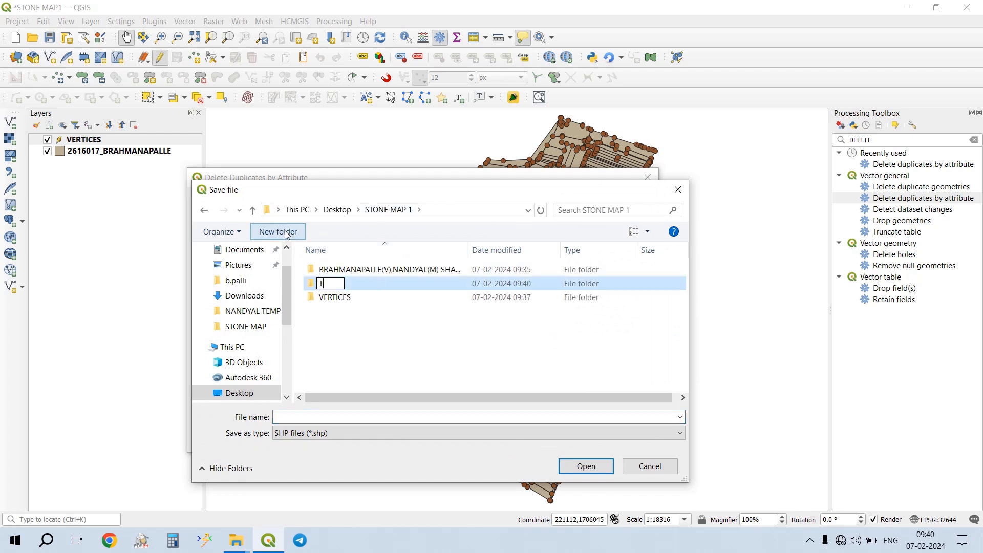
text(OTAL STONES)
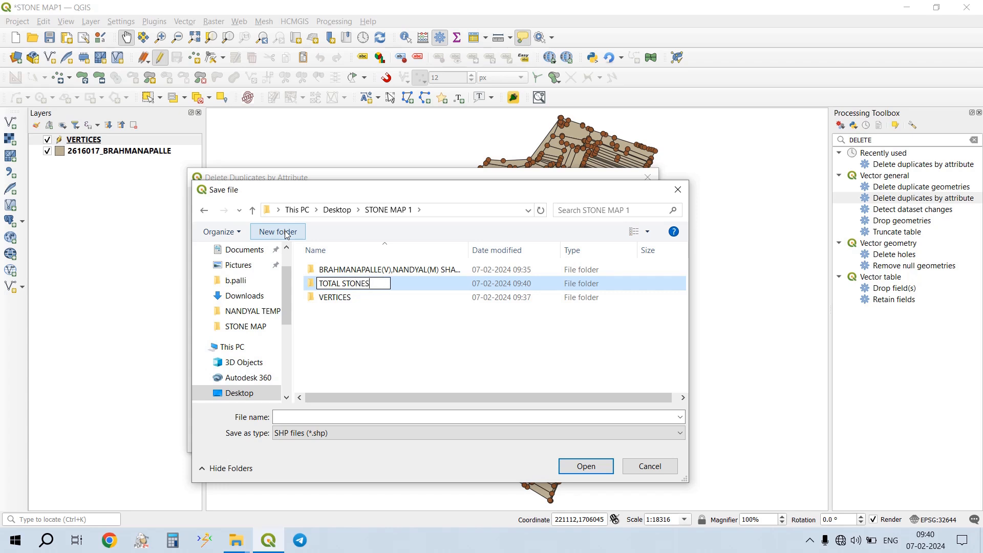
key(ctrl+a)
key(ctrl+c)
key(Return)
double_click(407, 284)
click(387, 415)
key(ctrl+v)
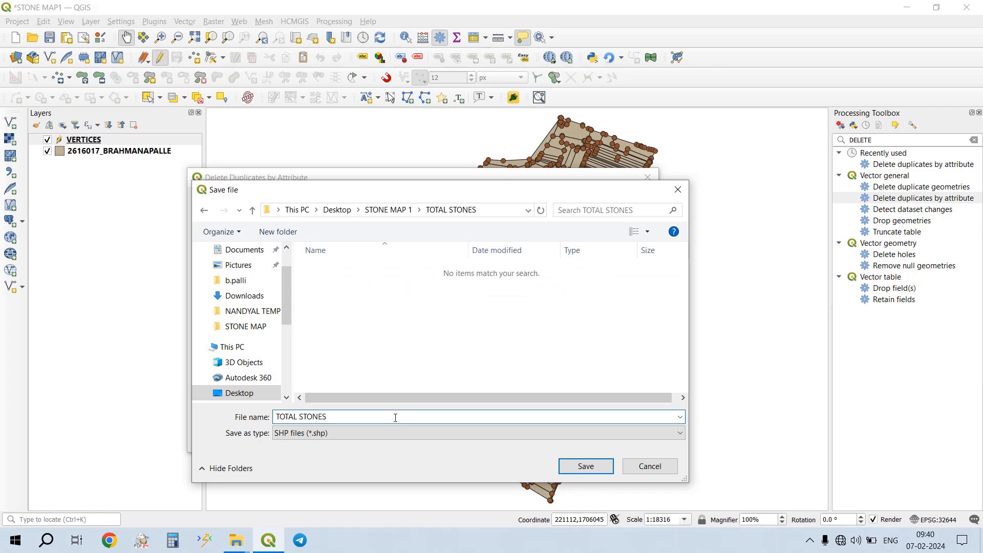
click(585, 465)
click(542, 439)
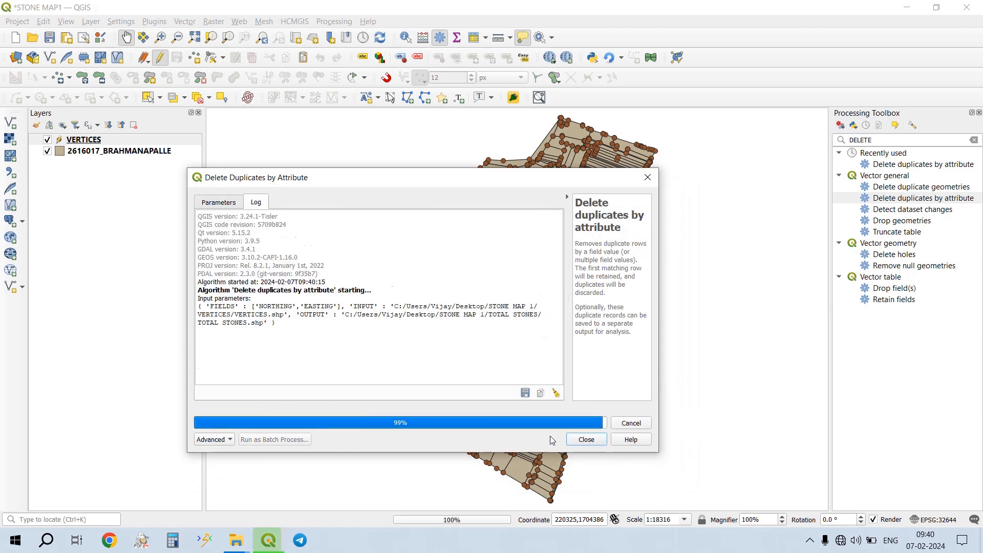
click(586, 439)
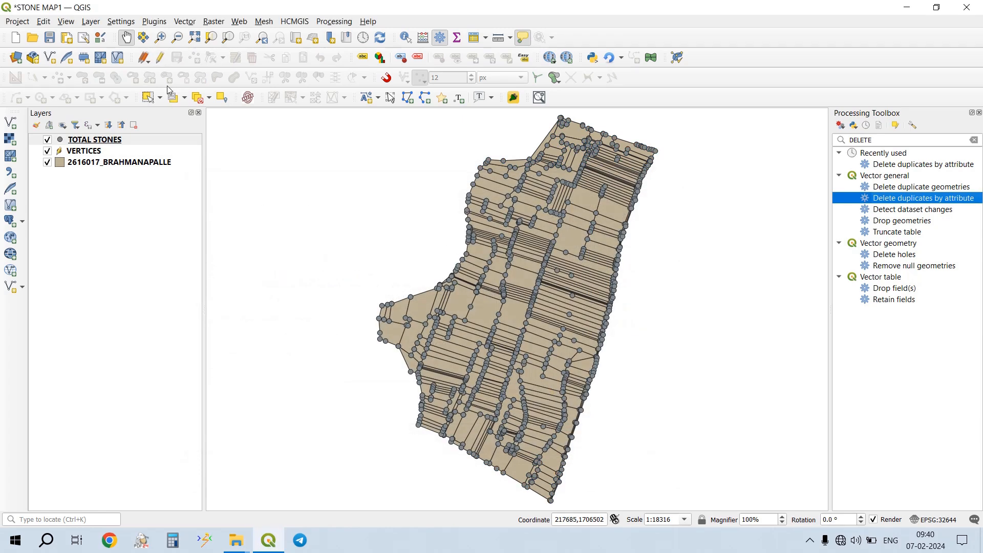
- Save the project and view the TOTAL STONES table's 835 features
click(49, 39)
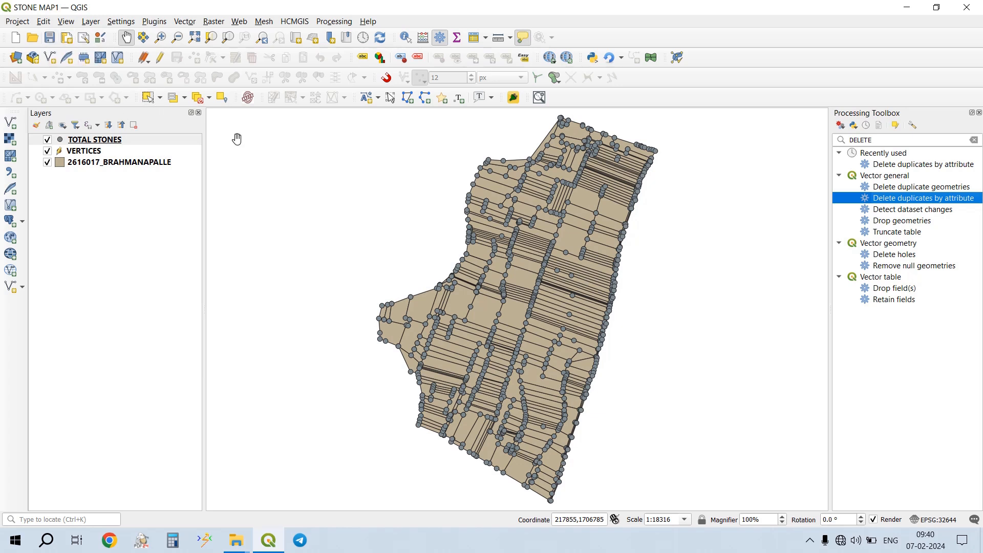
click(973, 140)
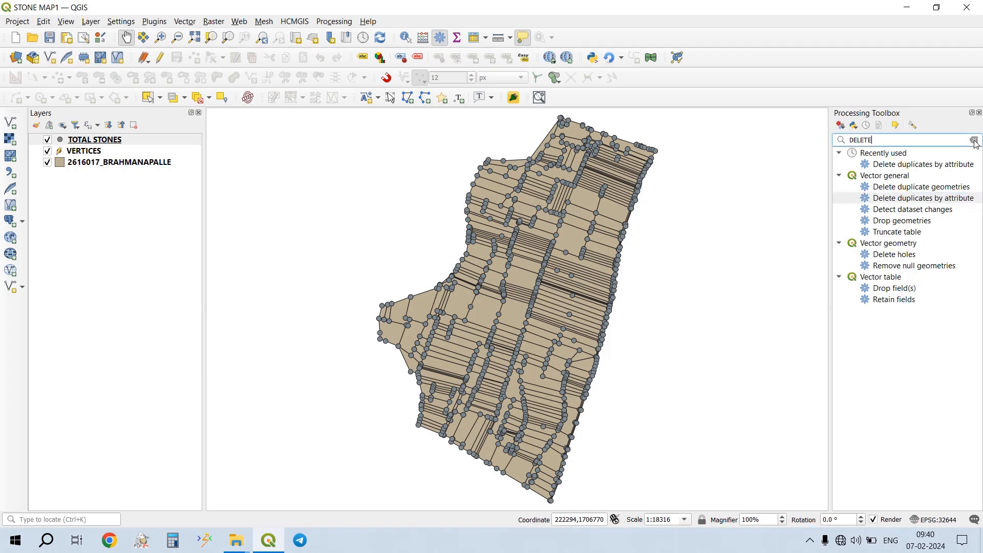
right_click(131, 139)
click(171, 309)
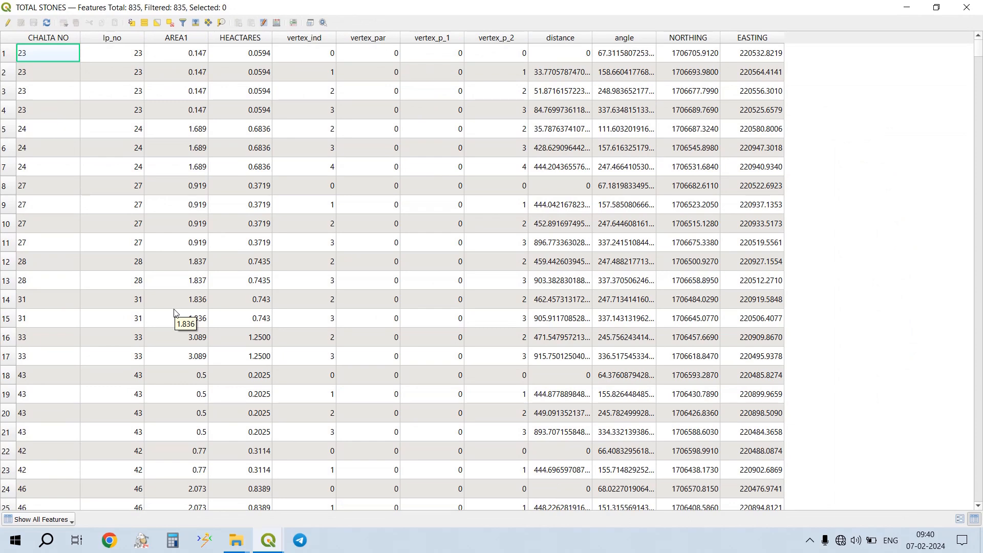
click(967, 7)
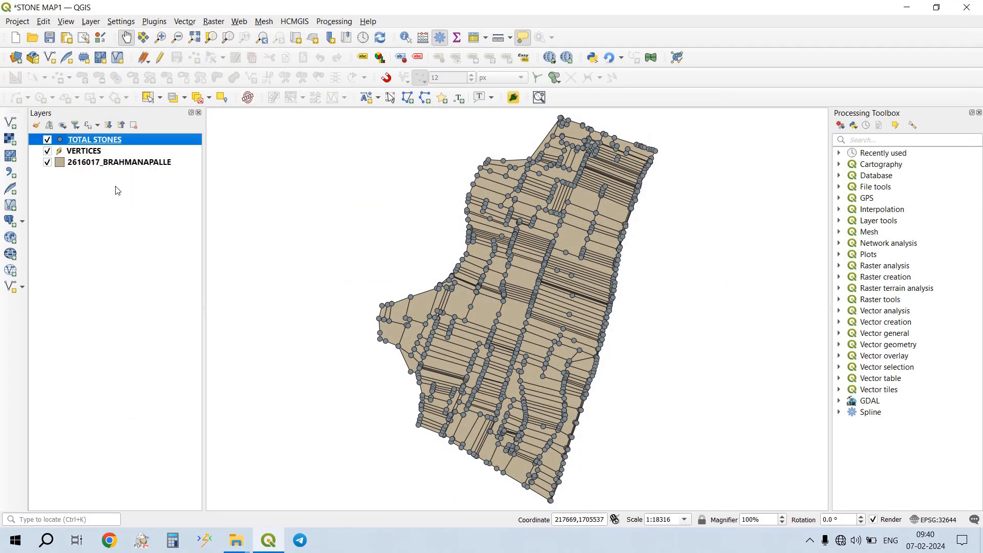
- Compare against the VERTICES table's 2578 features, recheck TOTAL STONES, then pan the map
click(114, 151)
right_click(116, 151)
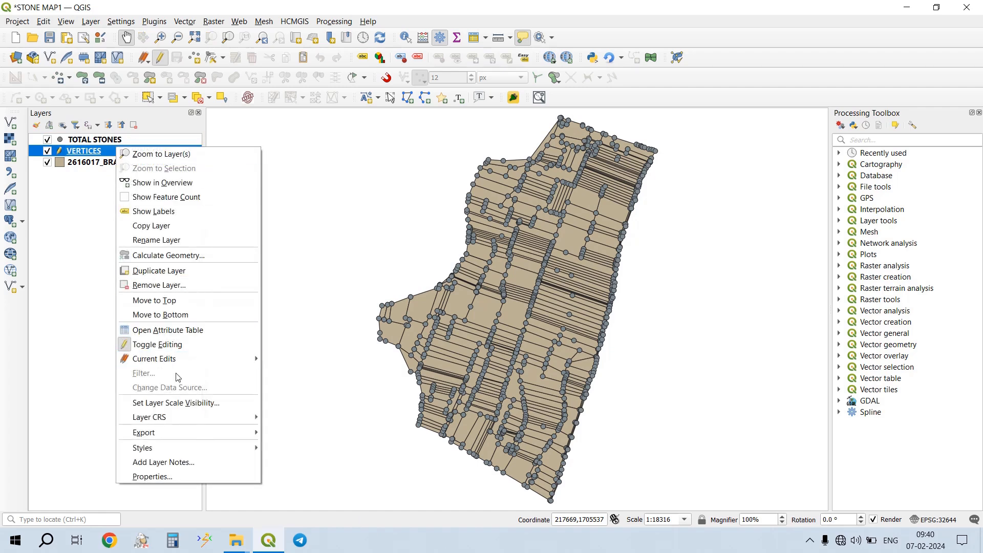
click(192, 329)
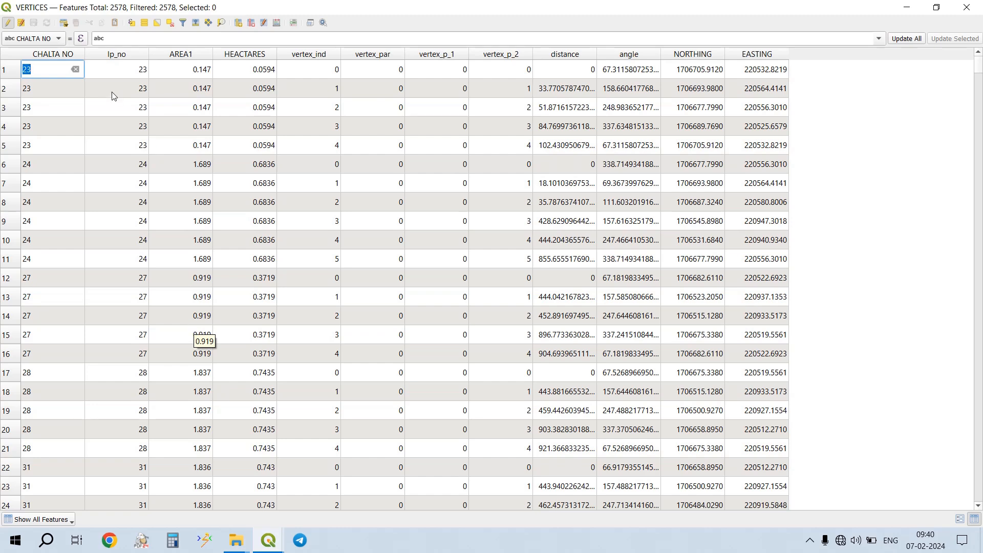
click(967, 7)
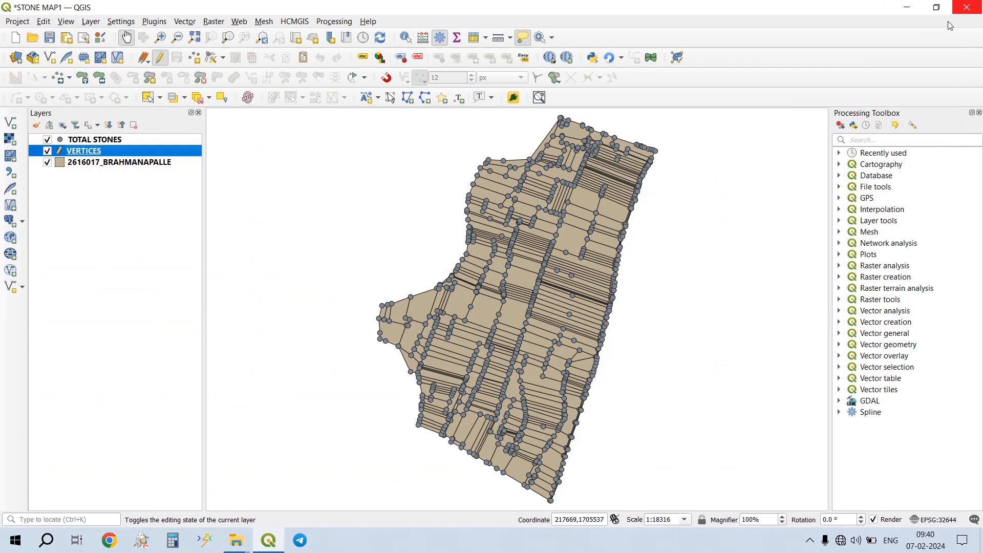
right_click(100, 139)
click(151, 308)
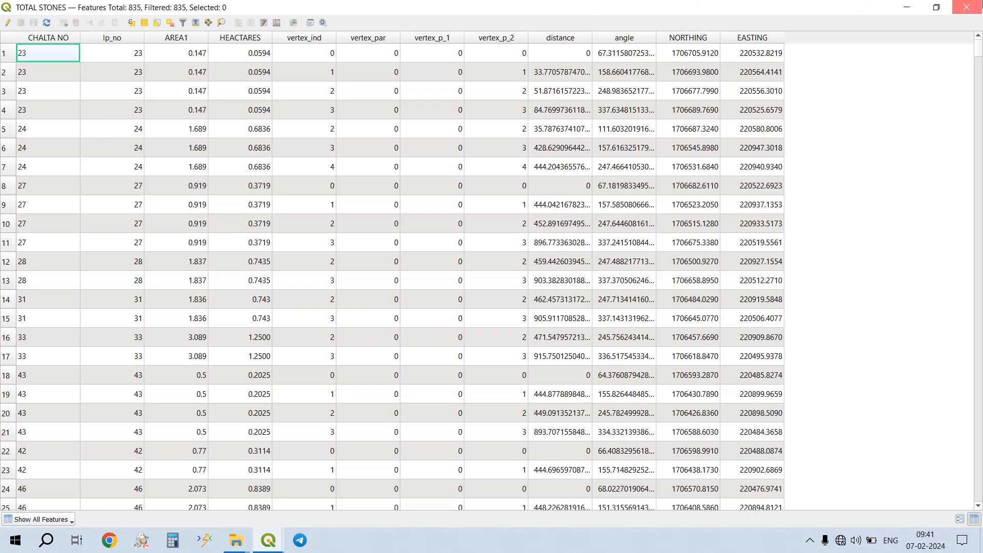
click(966, 7)
drag(554, 203, 536, 238)
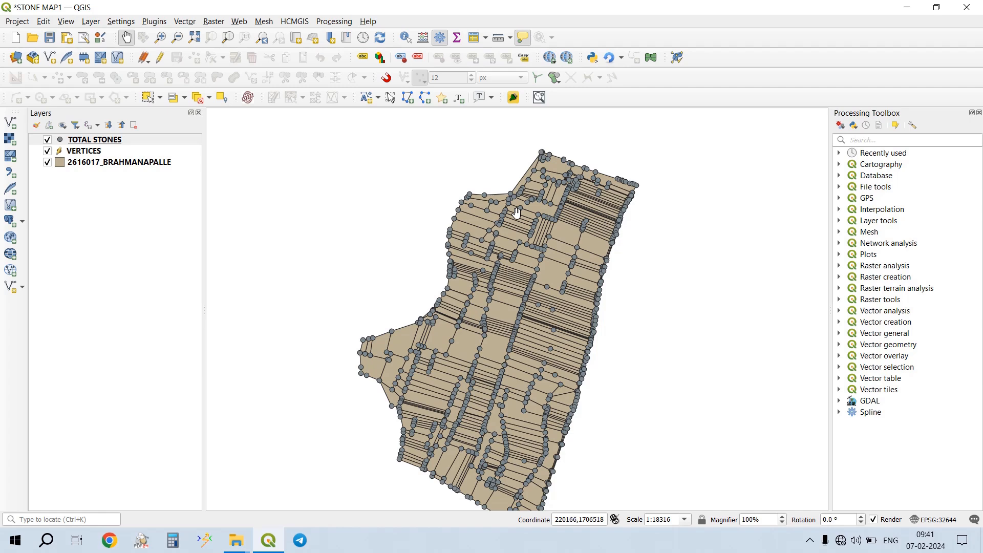
- Turn on editing for TOTAL STONES and select the stone at the parcel's north corner
scroll(517, 212, up, 3)
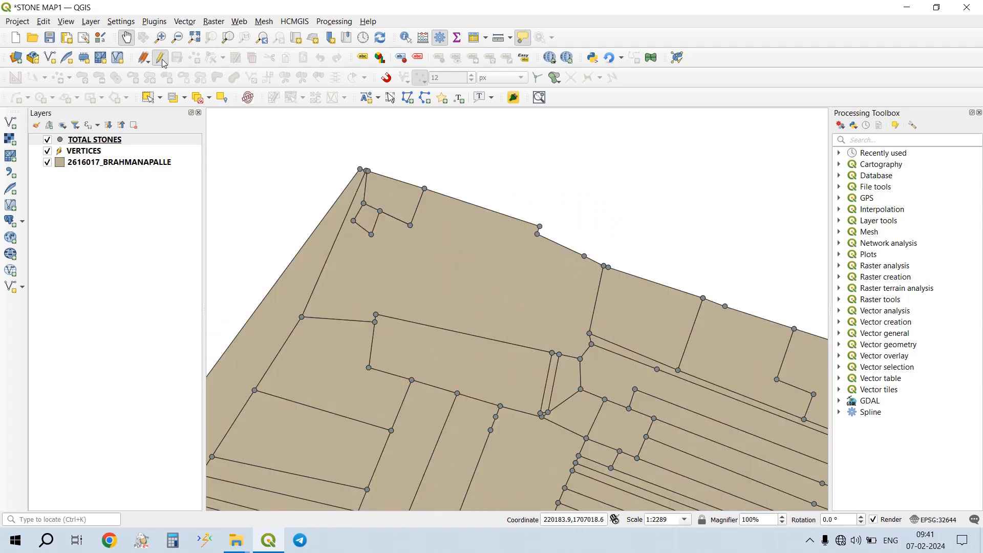
click(160, 59)
click(148, 98)
scroll(362, 164, up, 2)
drag(359, 172, 336, 204)
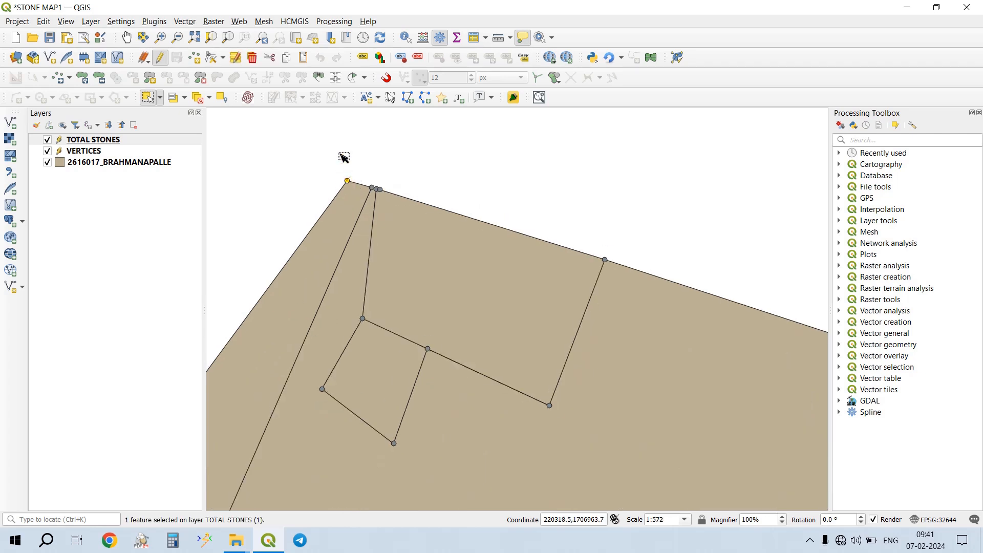
- Check the selected stone's attributes, clear the selection, and bring up the STONE MAP folder window
click(235, 58)
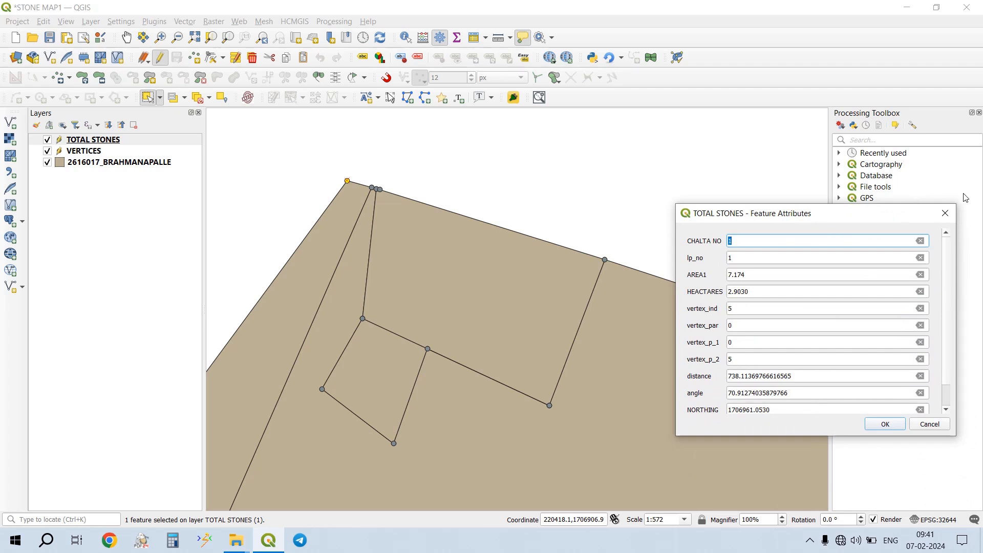
click(945, 213)
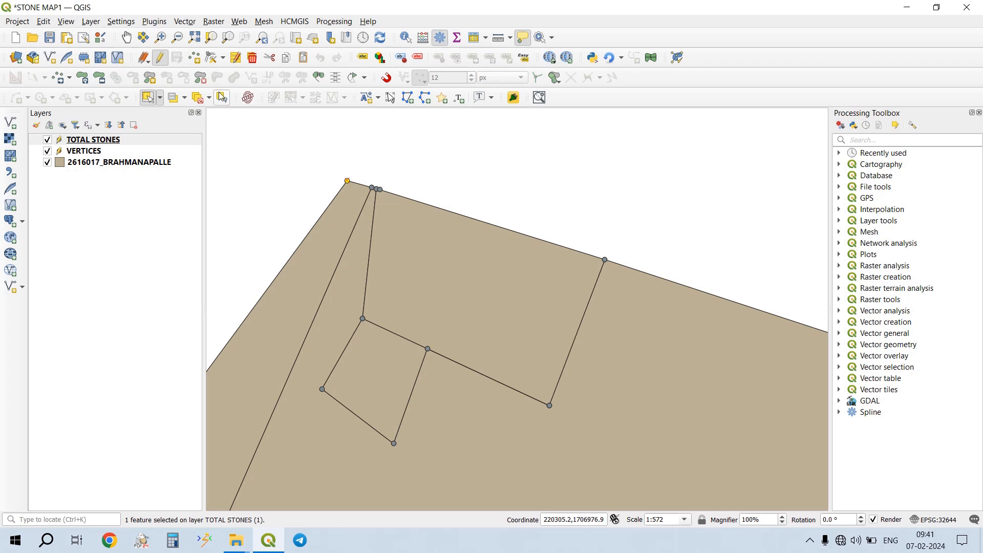
click(199, 97)
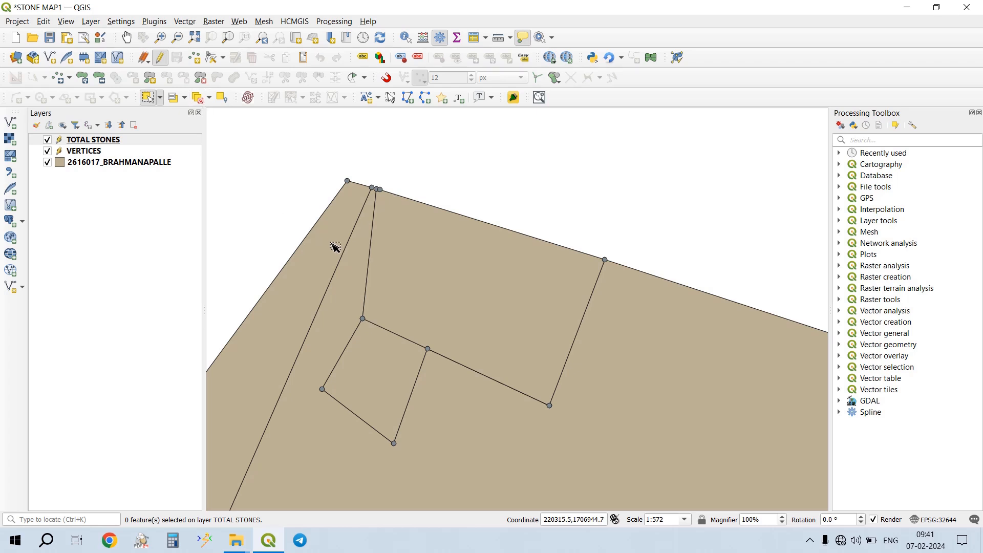
mouse_move(235, 542)
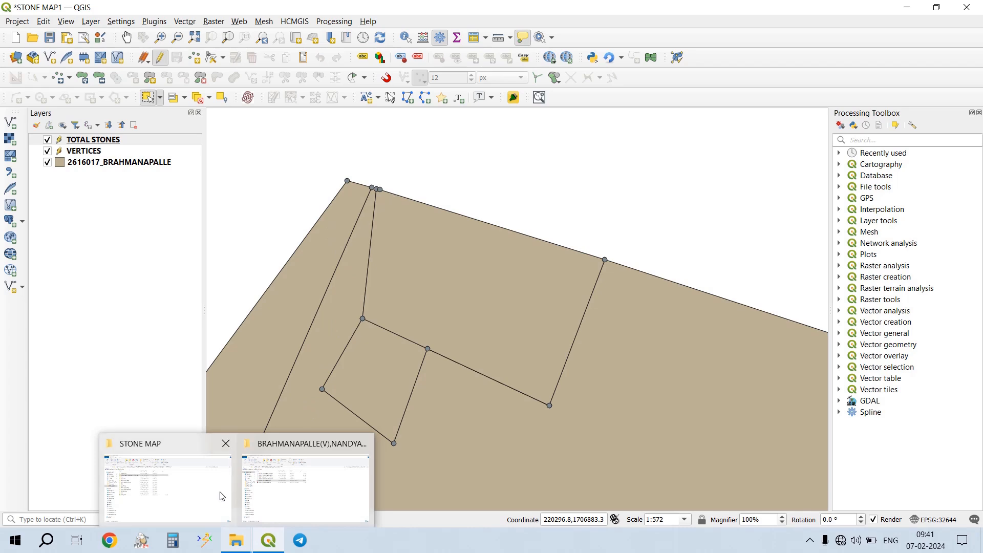
click(205, 486)
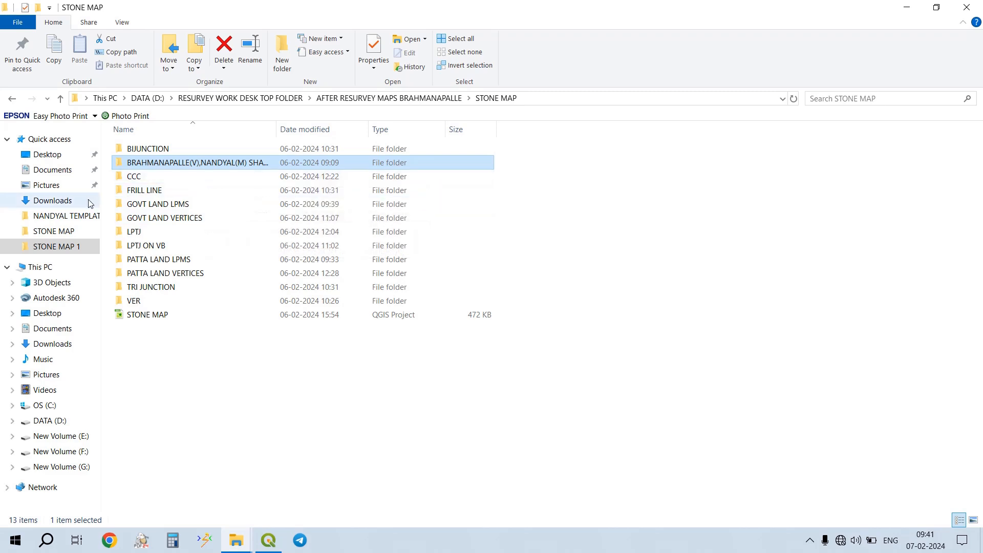
- Show the Downloads folder, then launch Excel from the Windows search
click(102, 201)
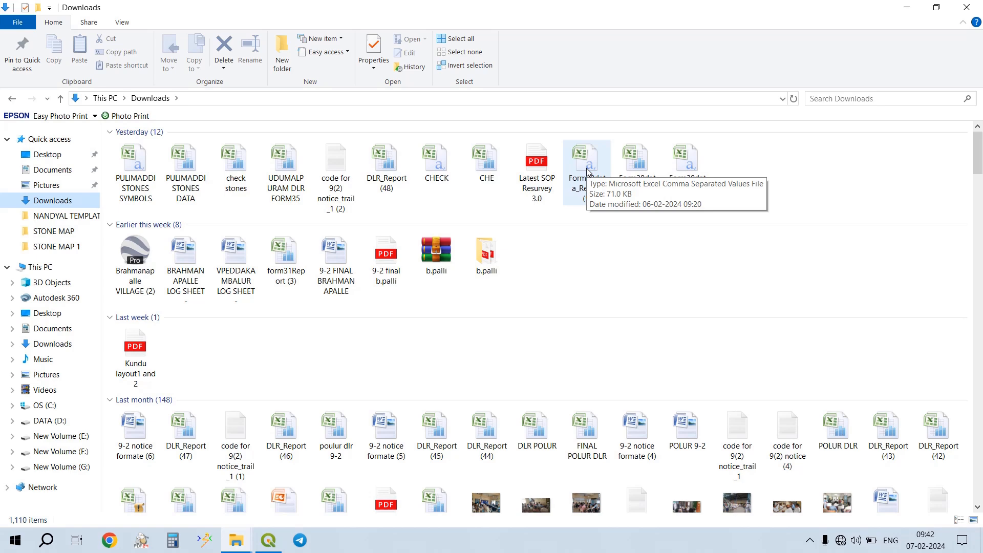
key(super)
text(E)
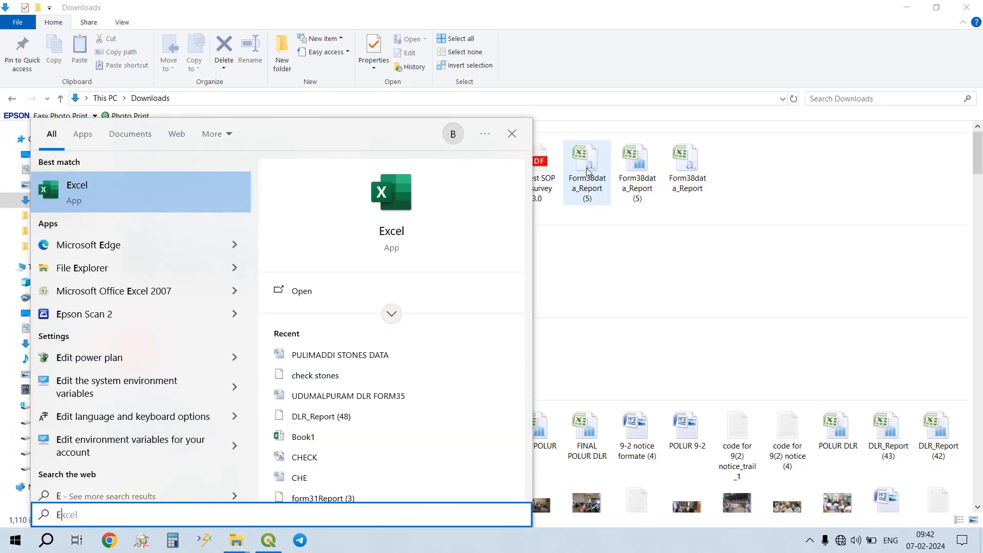
key(Return)
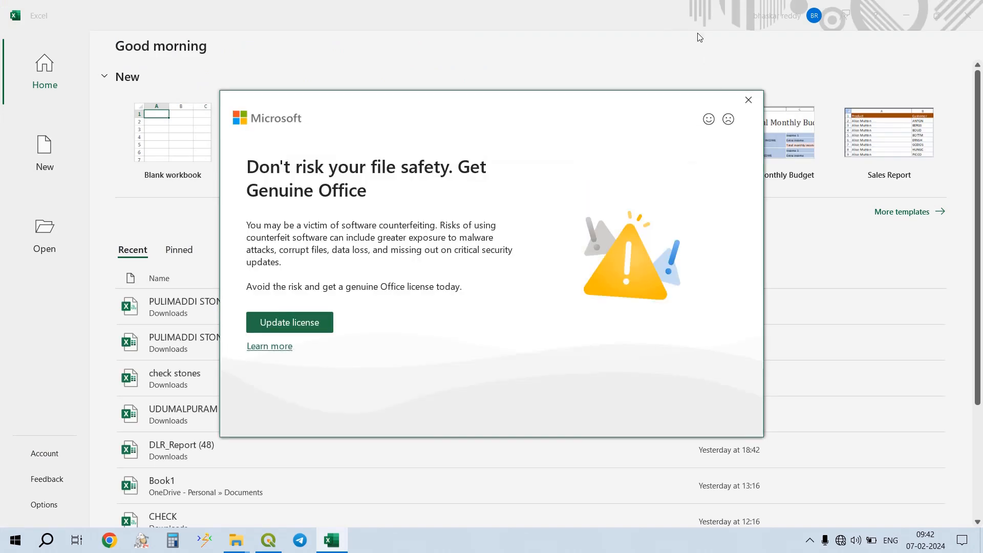
- Dismiss the Get Genuine Office notice, close Excel, and minimize File Explorer to reveal QGIS
click(742, 99)
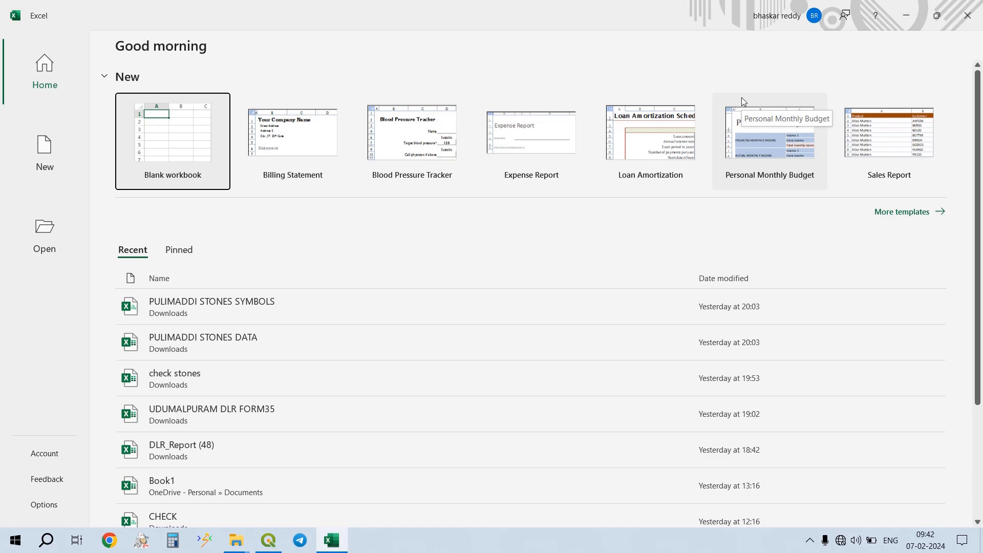
click(968, 15)
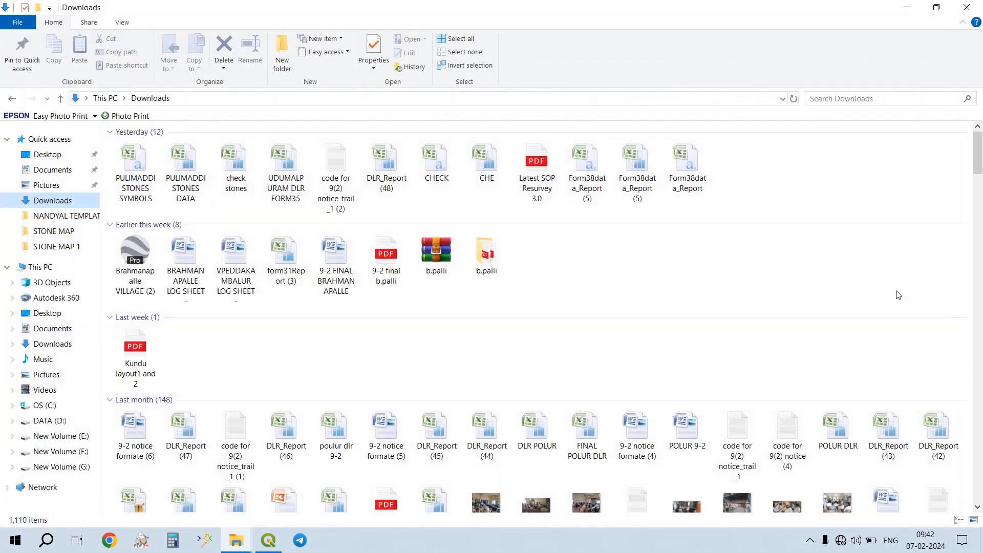
click(842, 541)
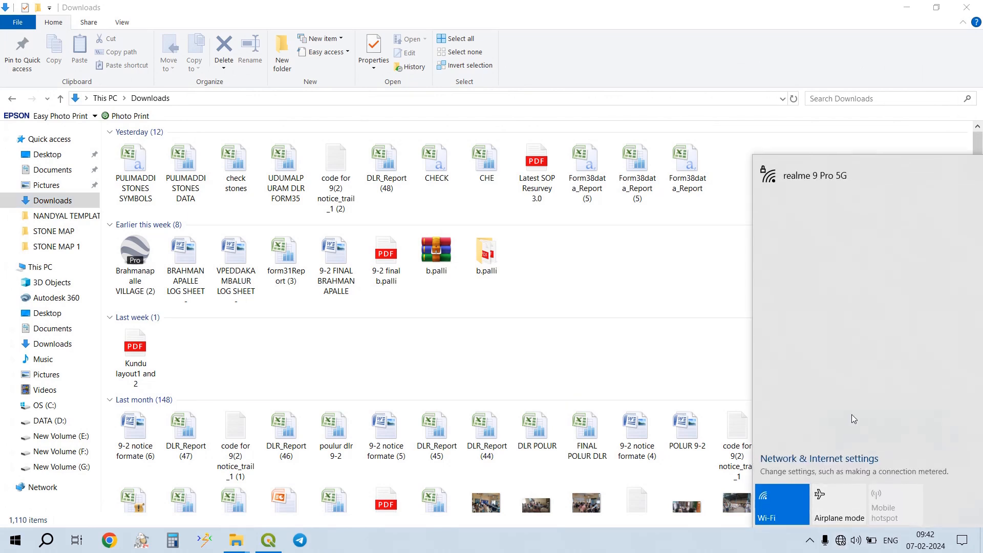
click(907, 7)
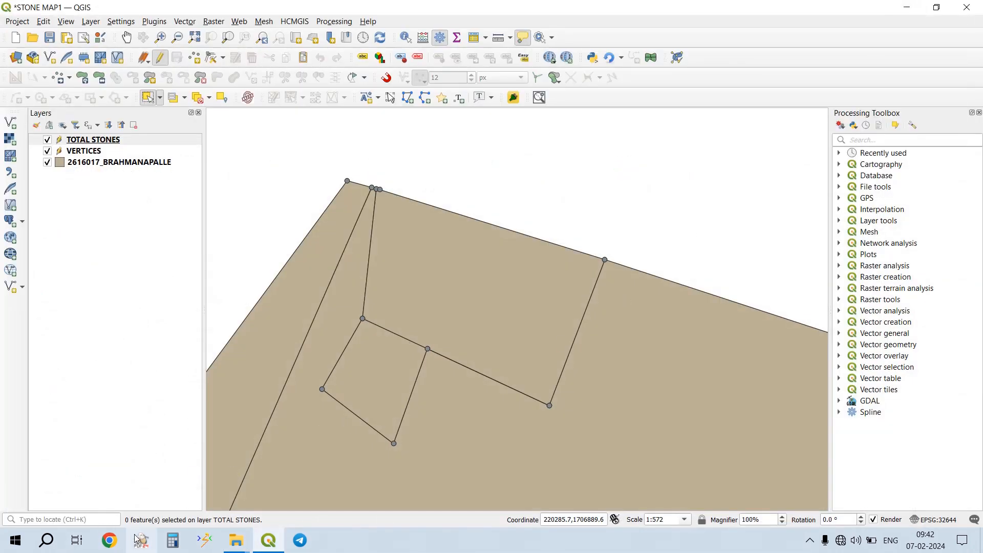
- Open Chrome in the main profile and load the WebLand POLR login page
click(110, 543)
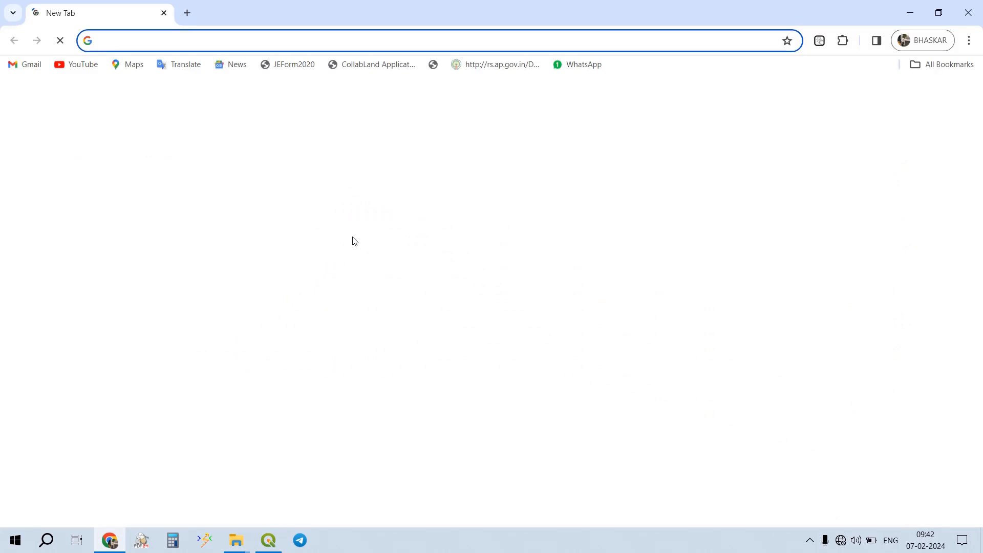
click(924, 41)
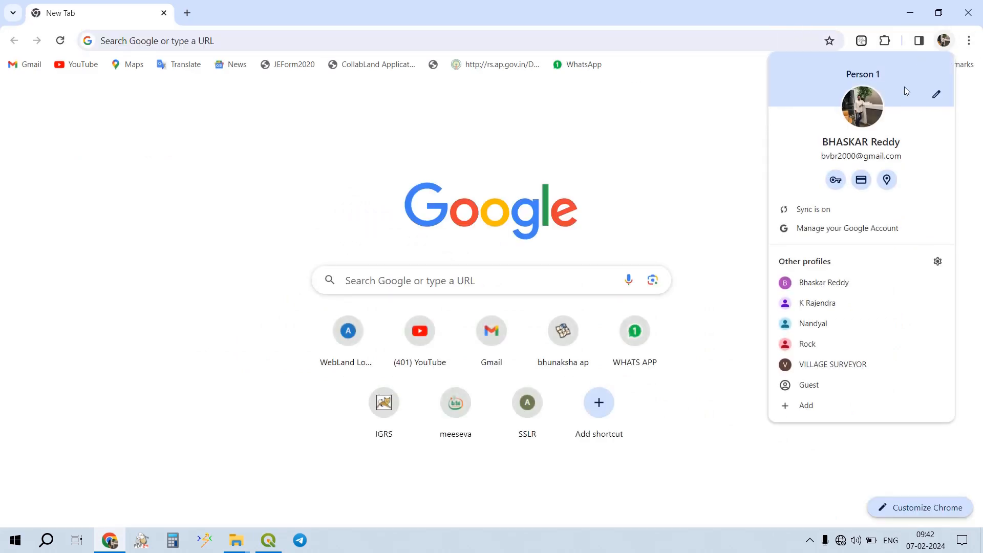
click(836, 359)
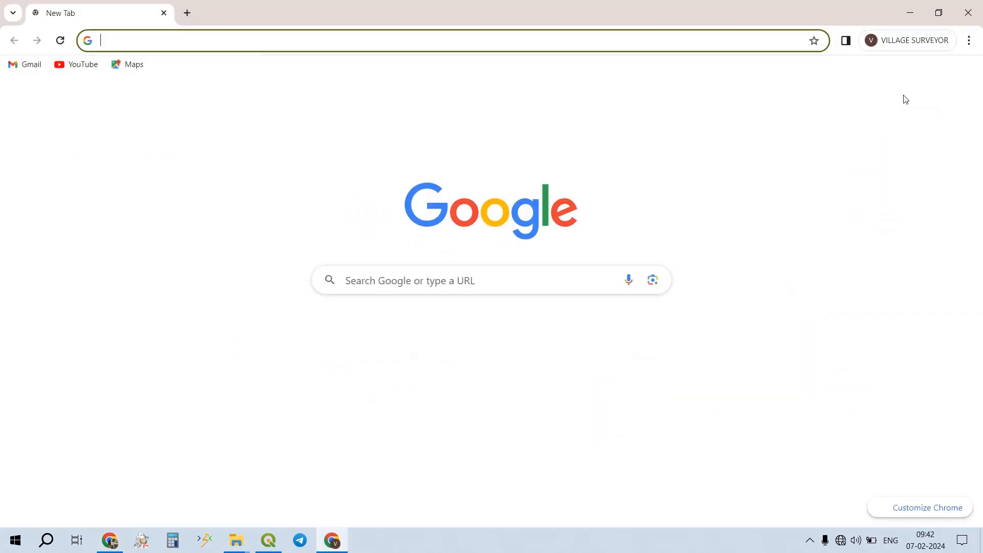
click(915, 37)
click(826, 282)
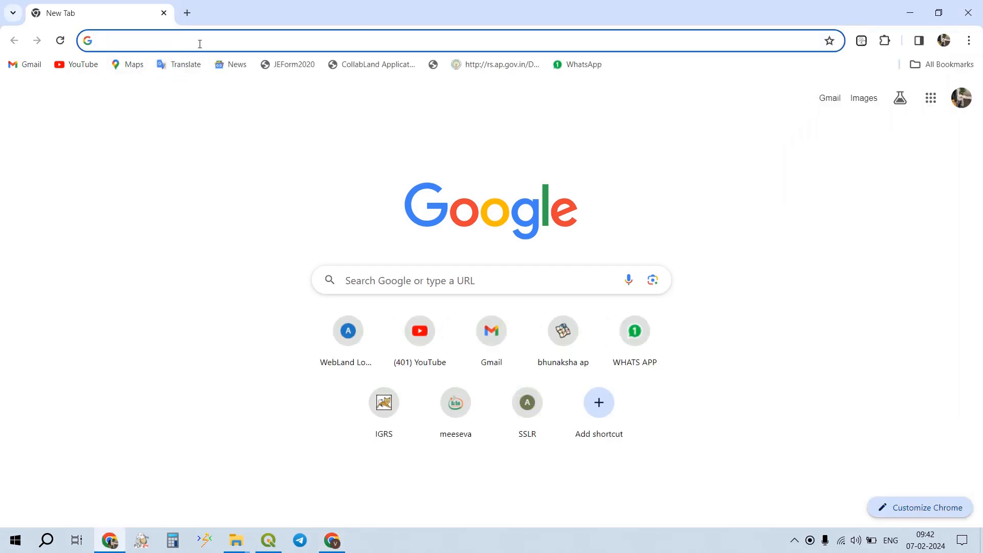
text(we)
key(Return)
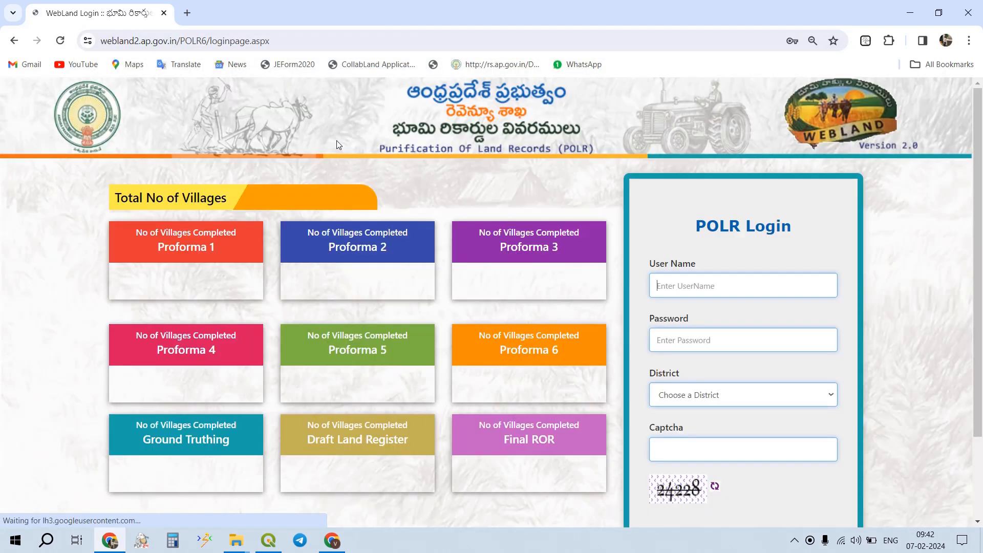
- Fill in the saved login, choose Nandyal district, and enter captcha 24228
text(APKUR)
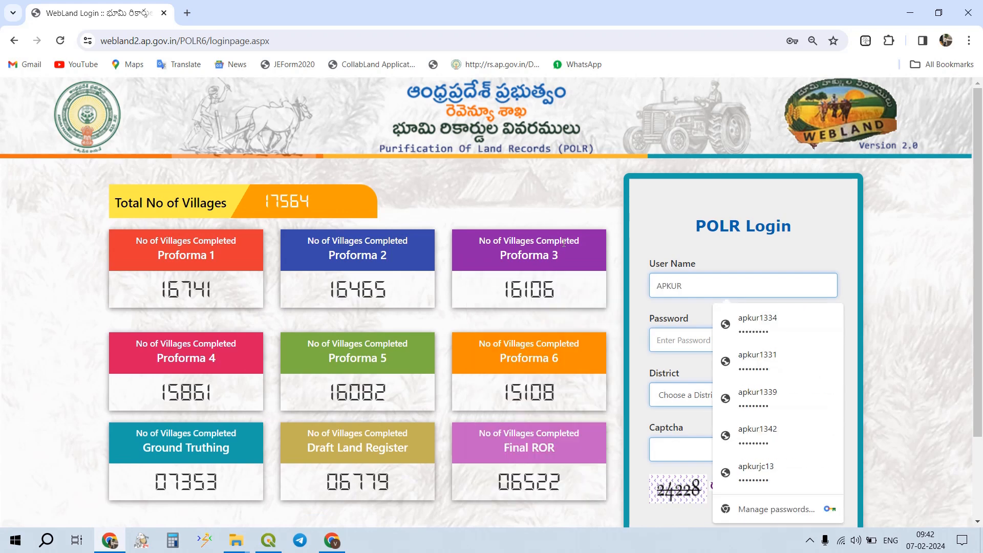
click(781, 335)
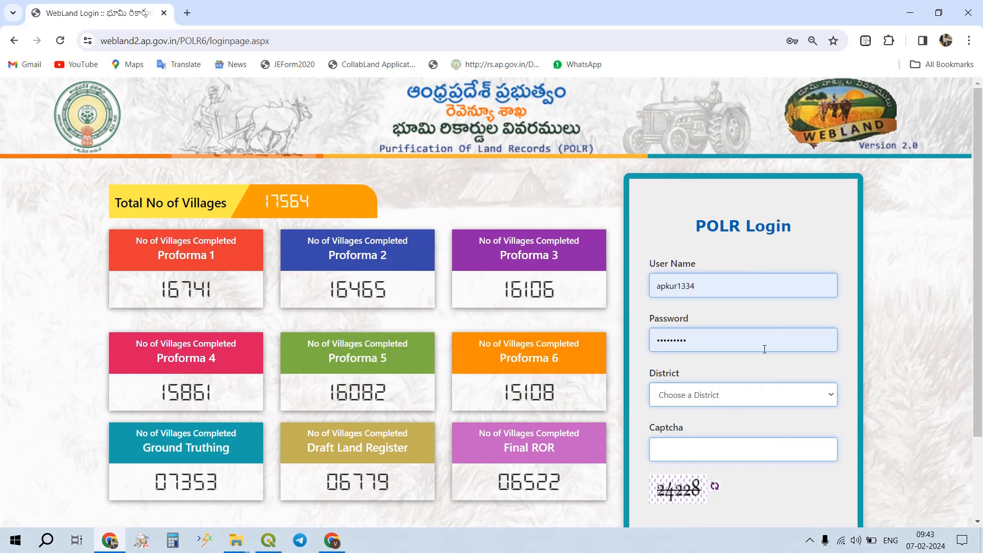
click(728, 393)
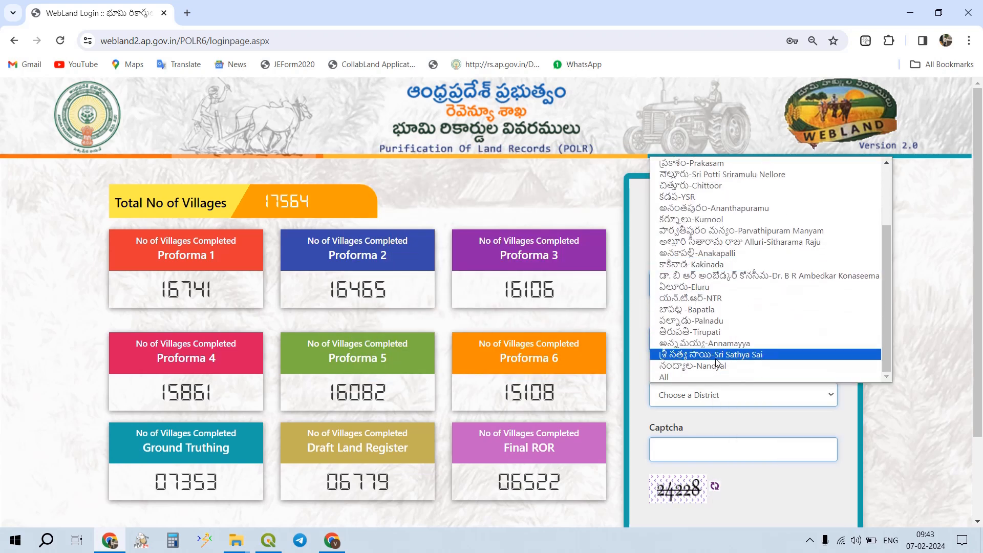
click(716, 366)
click(730, 454)
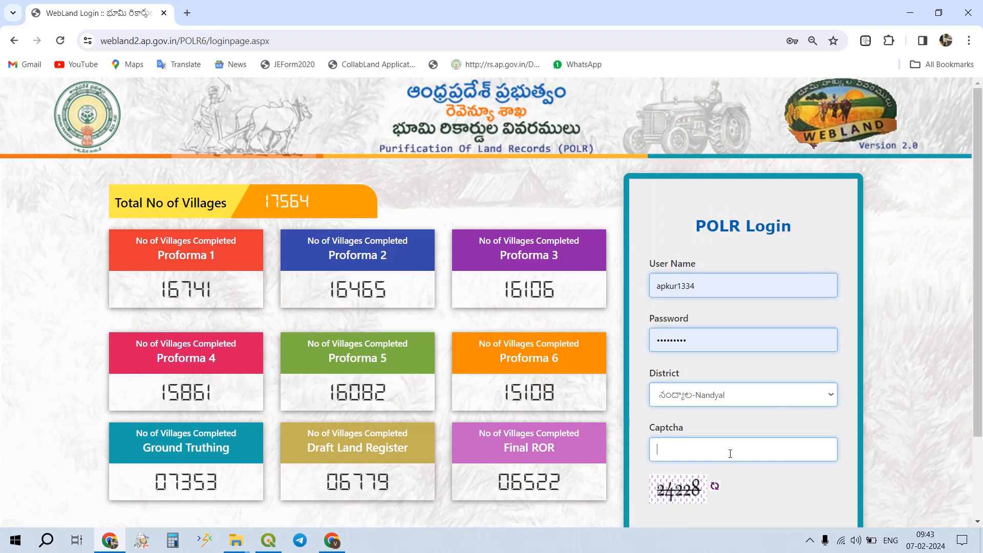
text(24228)
- Submit the login and resubmit it after the session error
scroll(730, 454, down, 2)
click(744, 442)
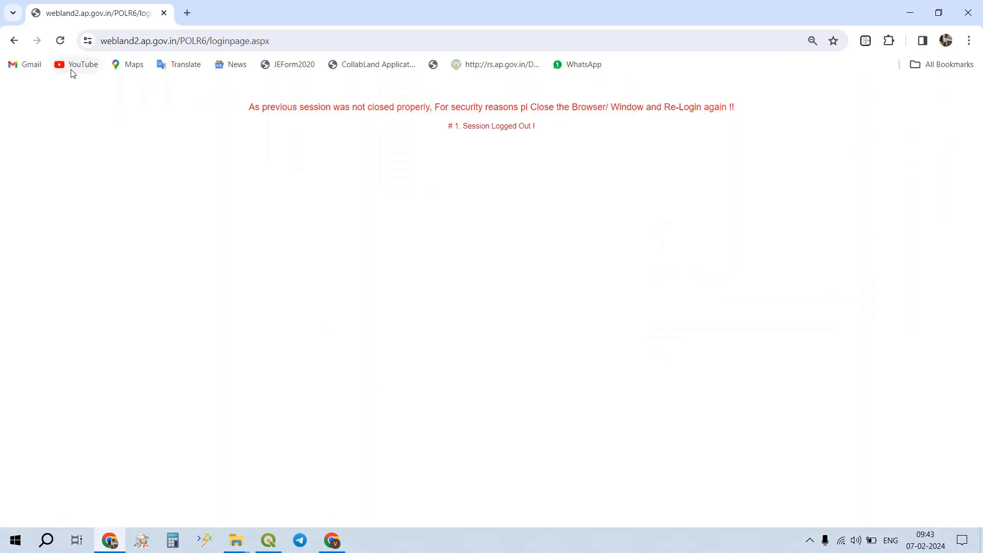
click(60, 40)
key(Return)
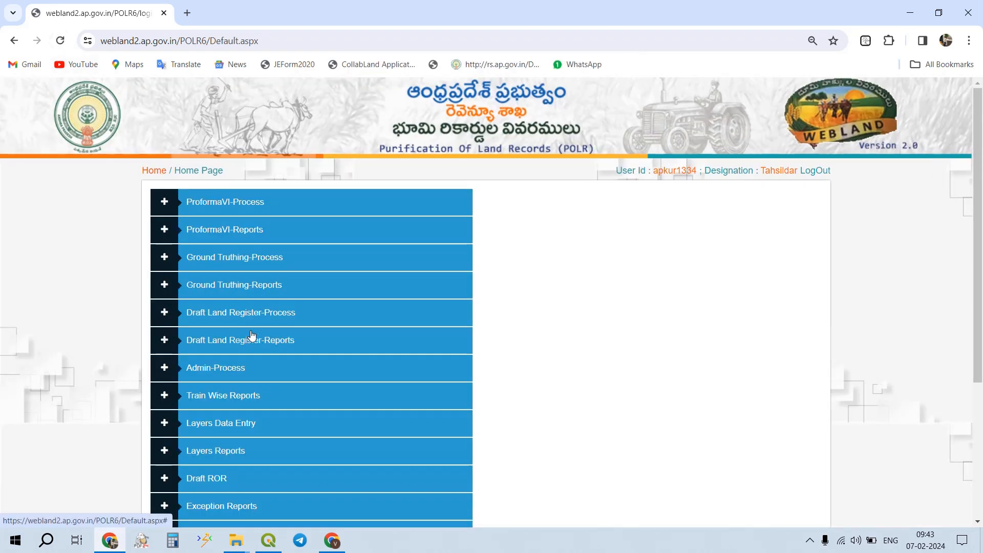
- Generate the Draft Land Register FORM 38 report for Brahmanapalle village
click(276, 339)
scroll(333, 351, down, 5)
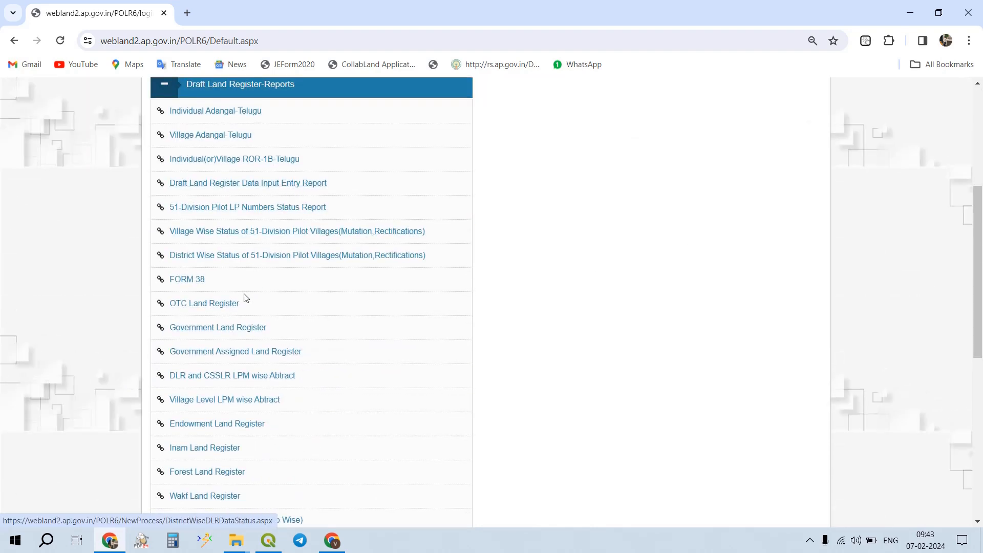
click(204, 283)
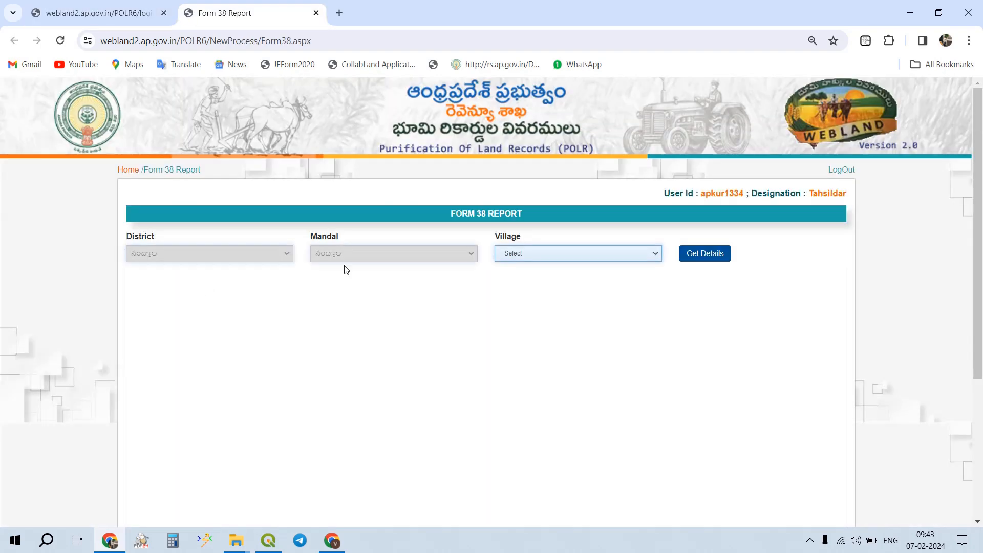
click(571, 248)
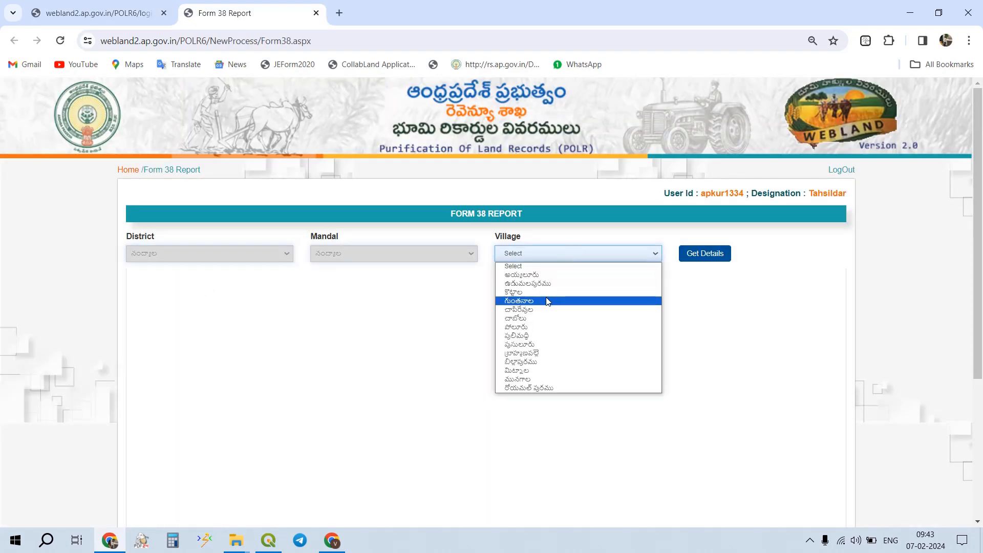
click(533, 355)
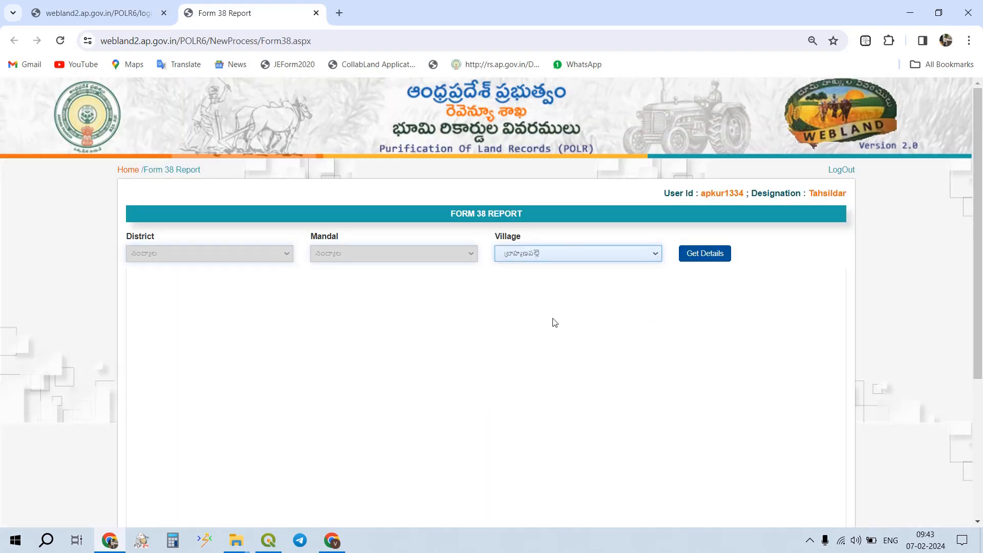
click(698, 258)
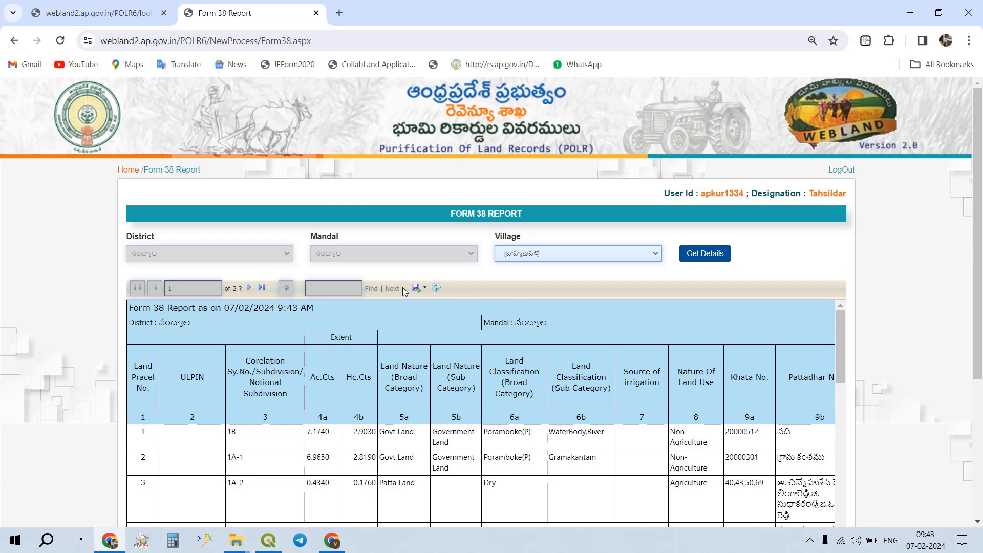
- Export the report as a CSV data file and close the browser windows
click(415, 288)
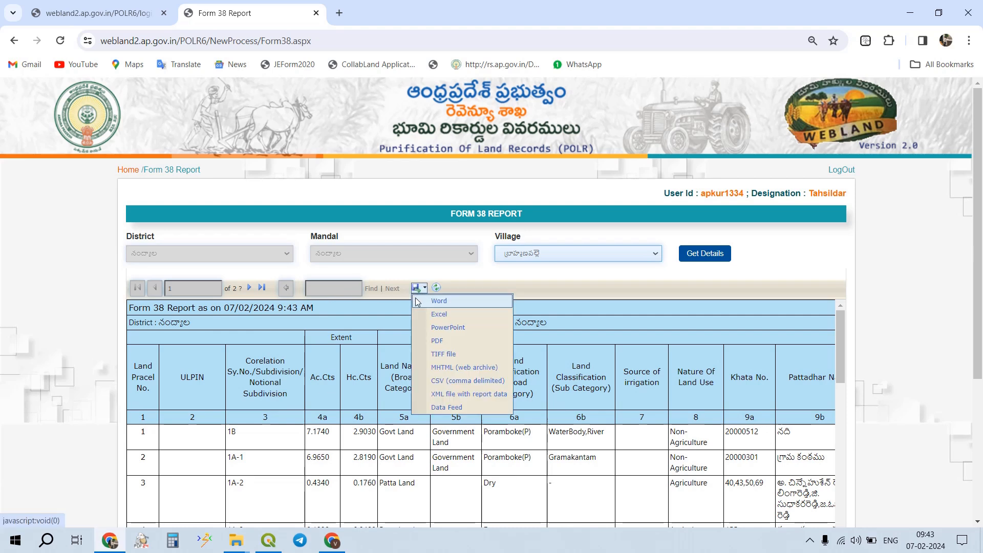
click(438, 380)
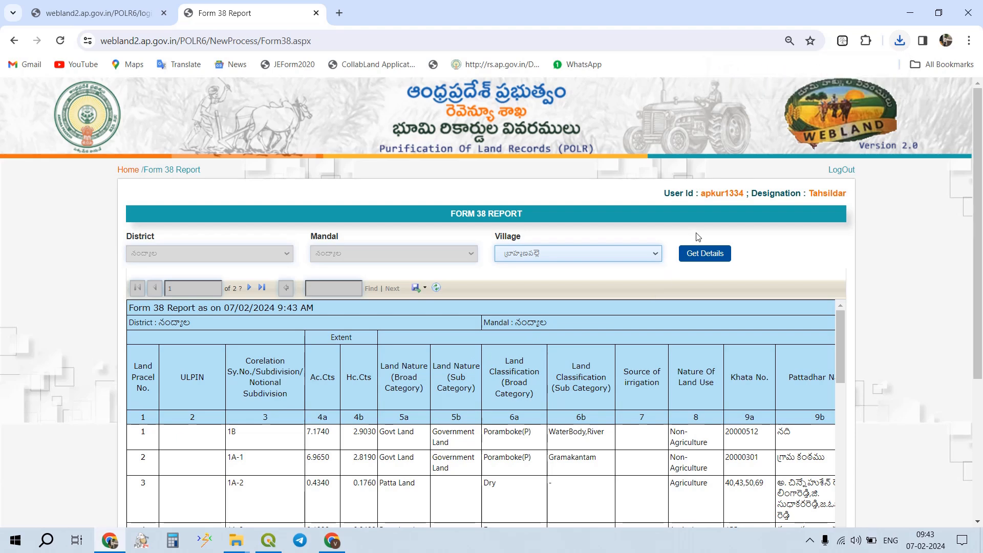
click(979, 4)
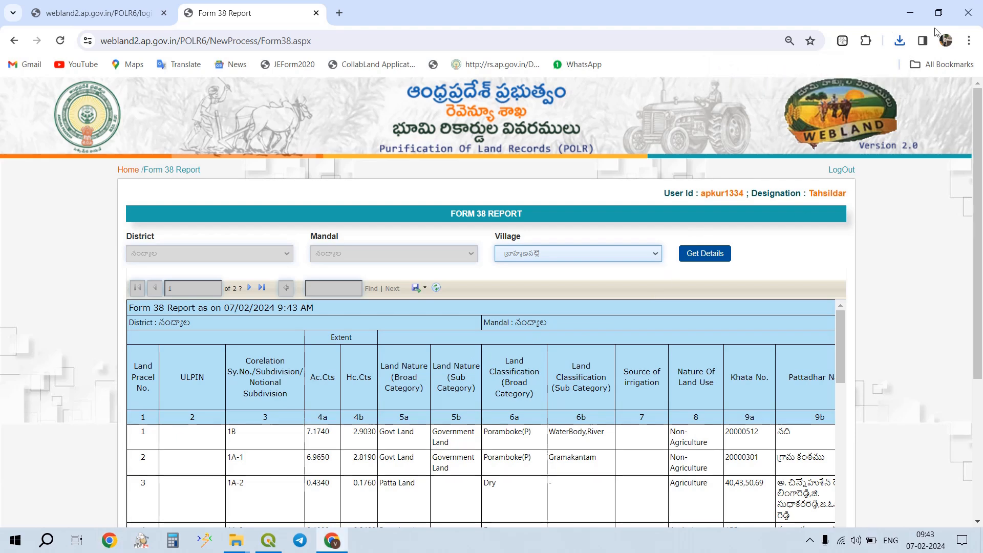
click(973, 7)
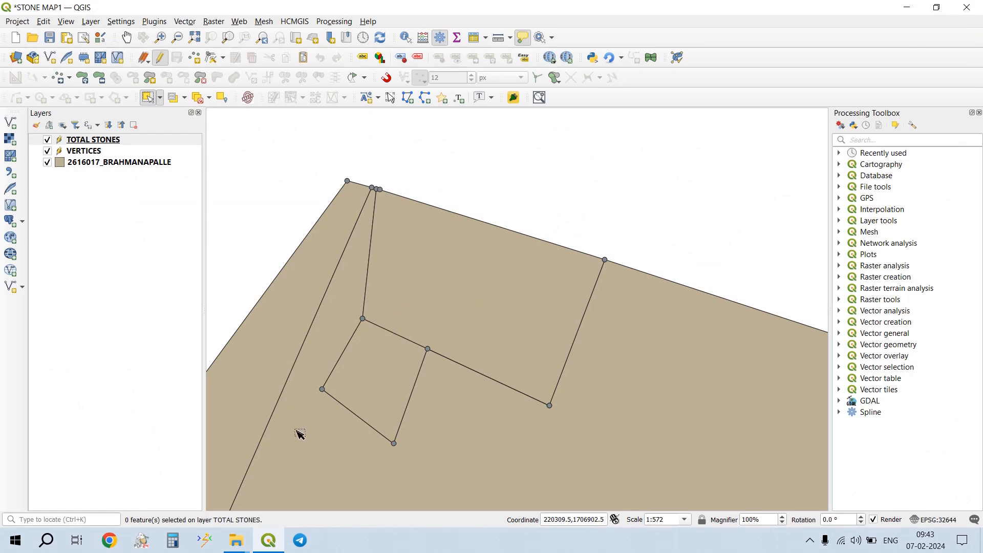
- Launch Excel and bring up the Open dialog for This PC
key(super)
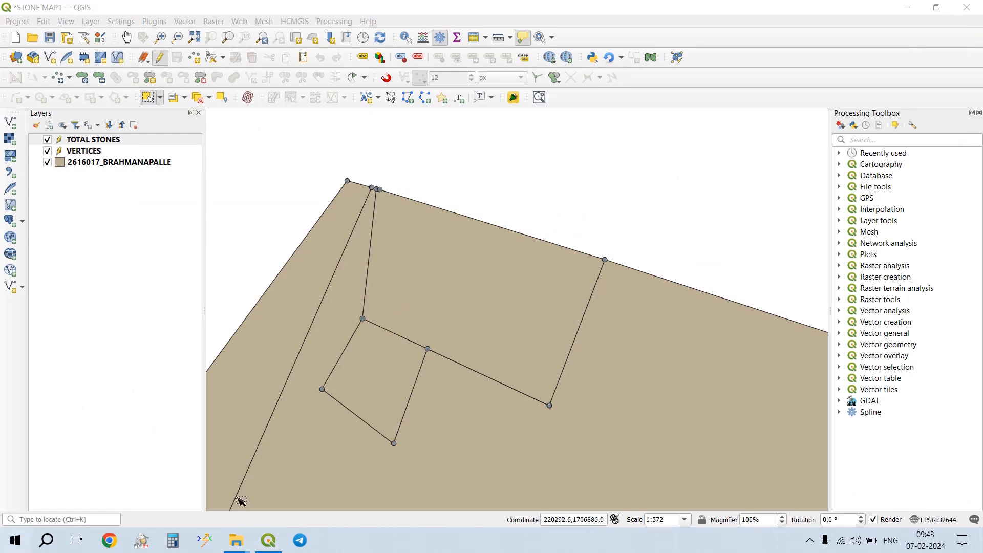
text(EXCE)
key(Escape)
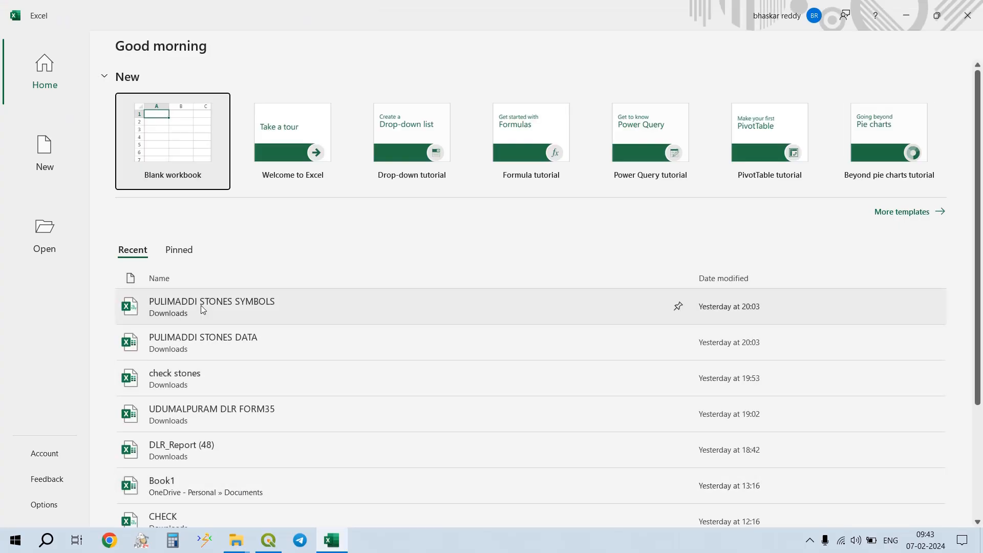
click(43, 241)
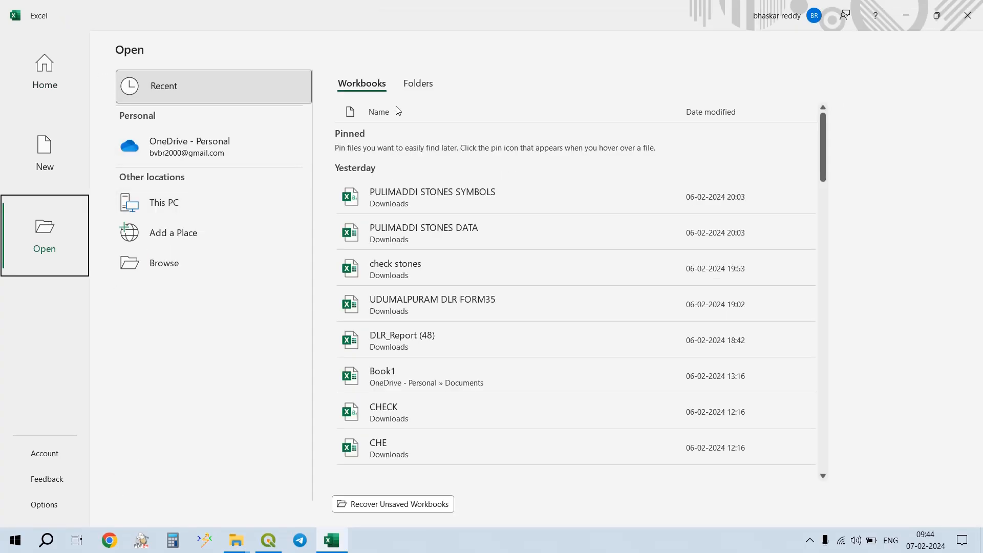
click(220, 197)
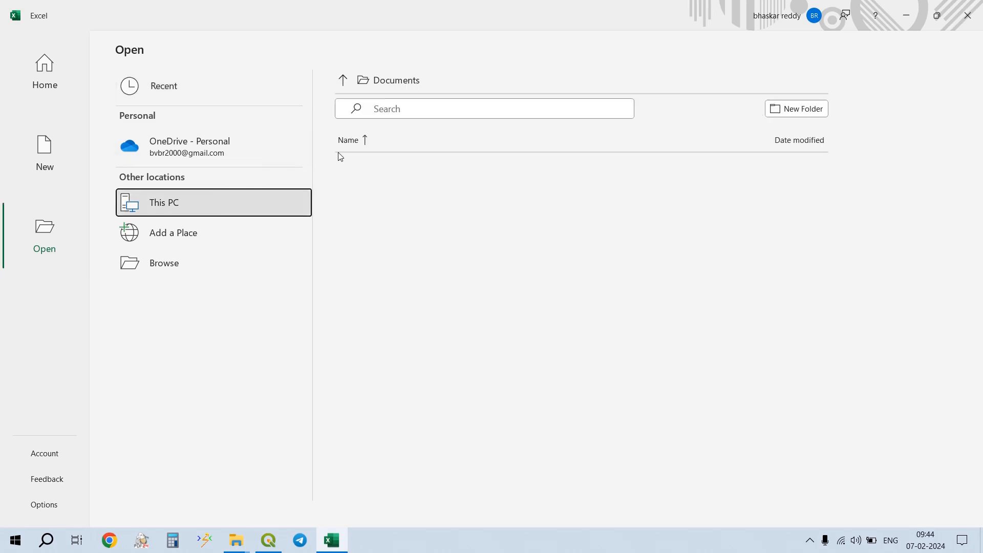
click(392, 82)
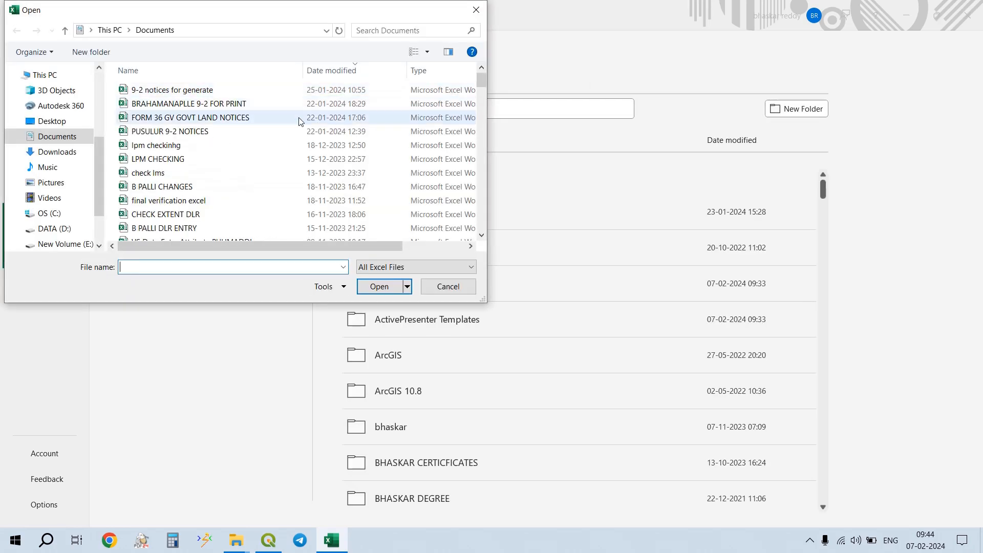
- Select Form38data_Report (5) in Downloads, then switch over to Chrome
click(82, 153)
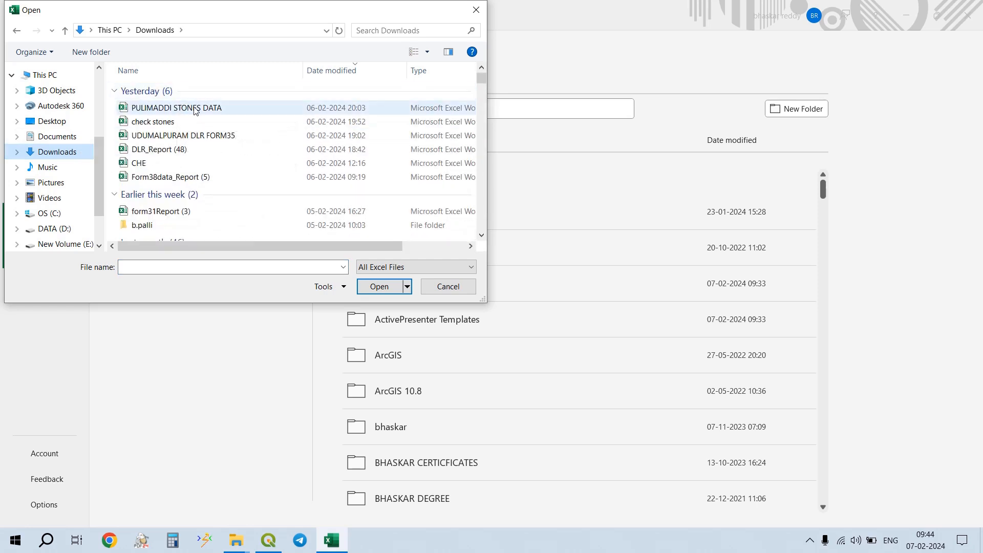
click(215, 179)
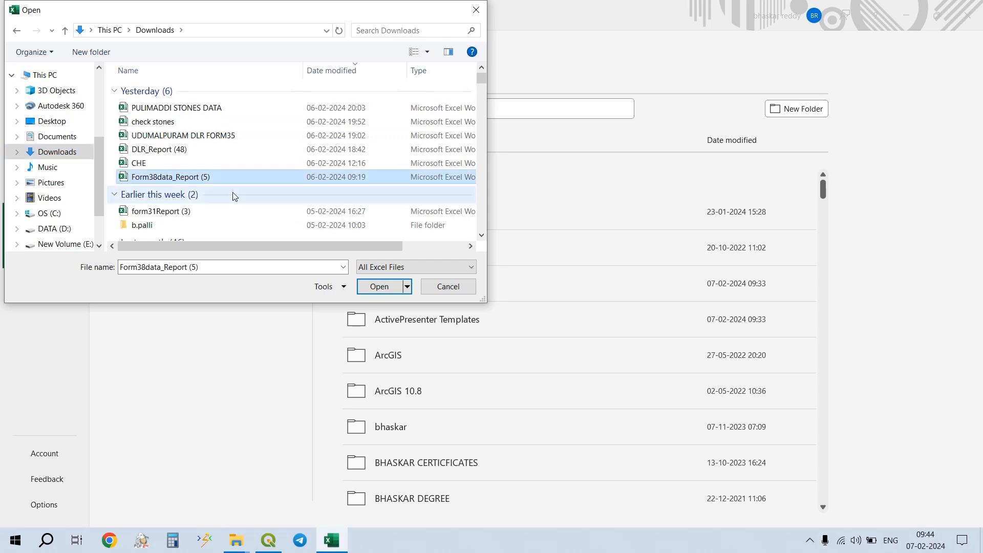
click(119, 541)
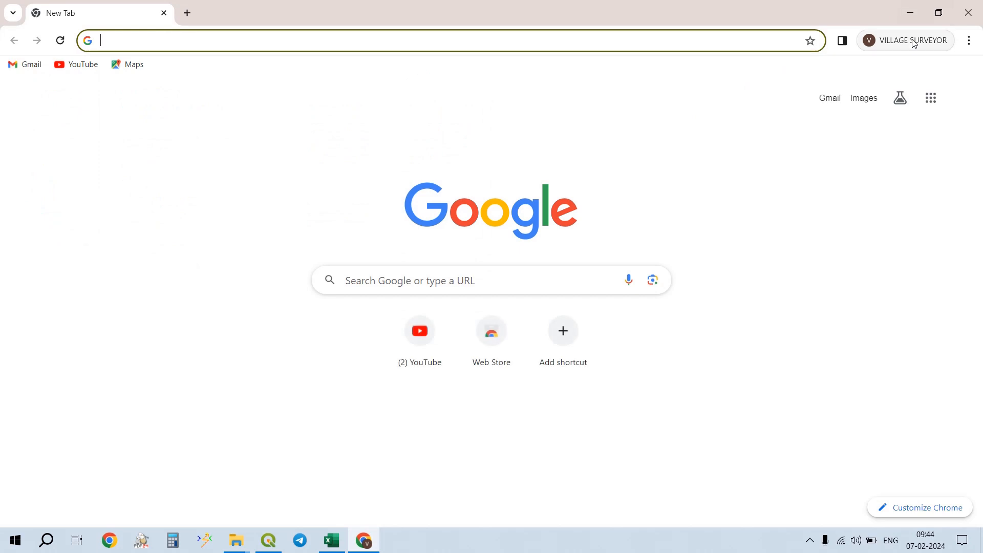
- Switch Chrome profile, show Form38data_Report (1).csv in its folder from Downloads, and return to Excel
click(911, 40)
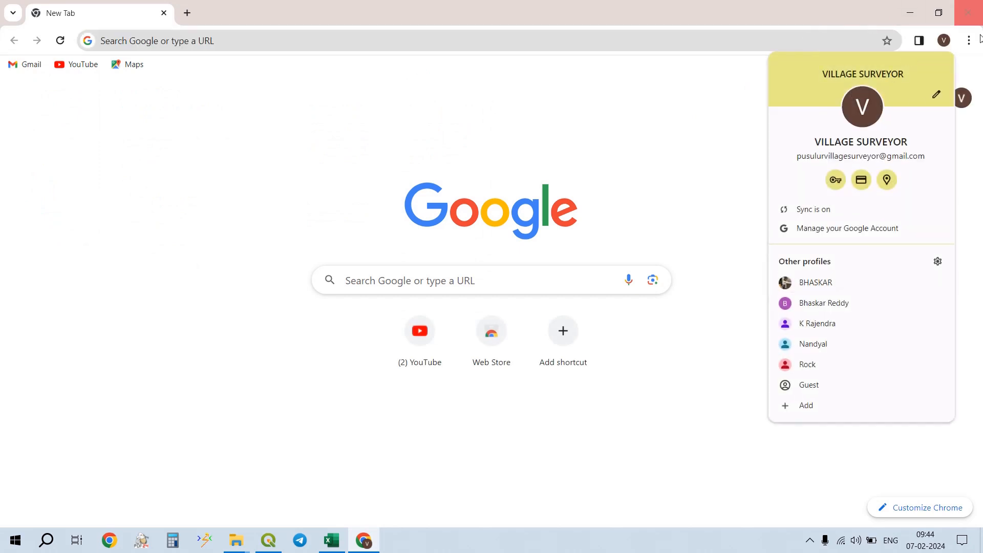
click(844, 282)
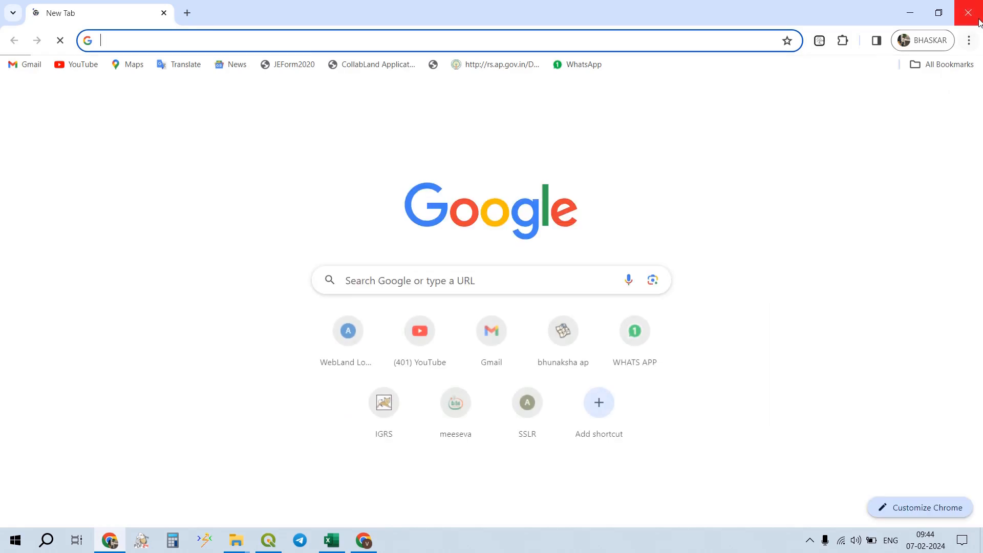
click(970, 42)
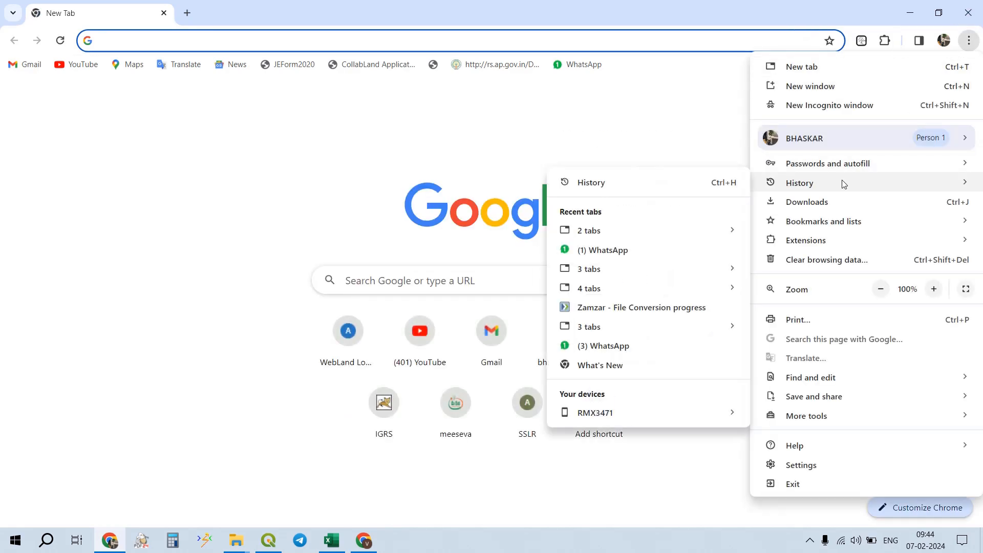
click(831, 203)
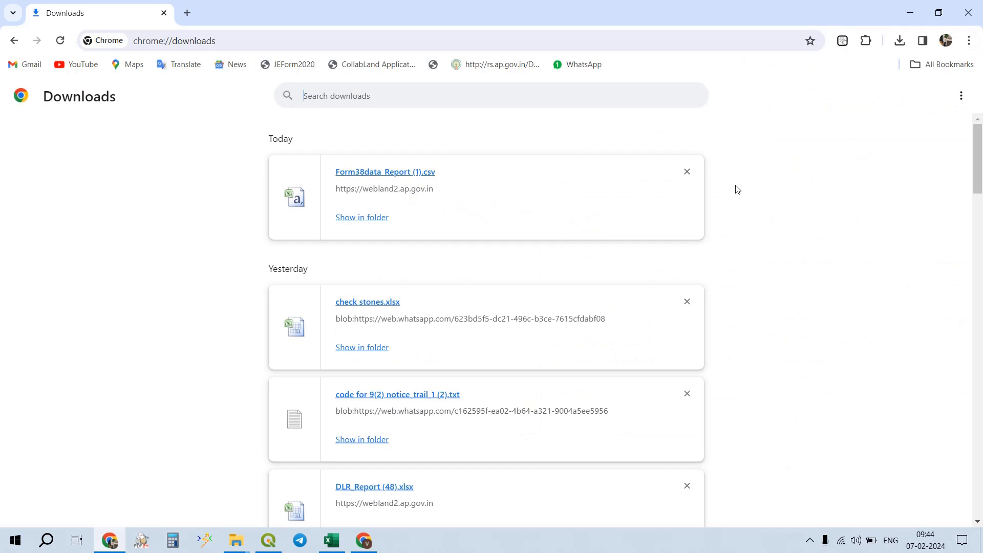
click(376, 218)
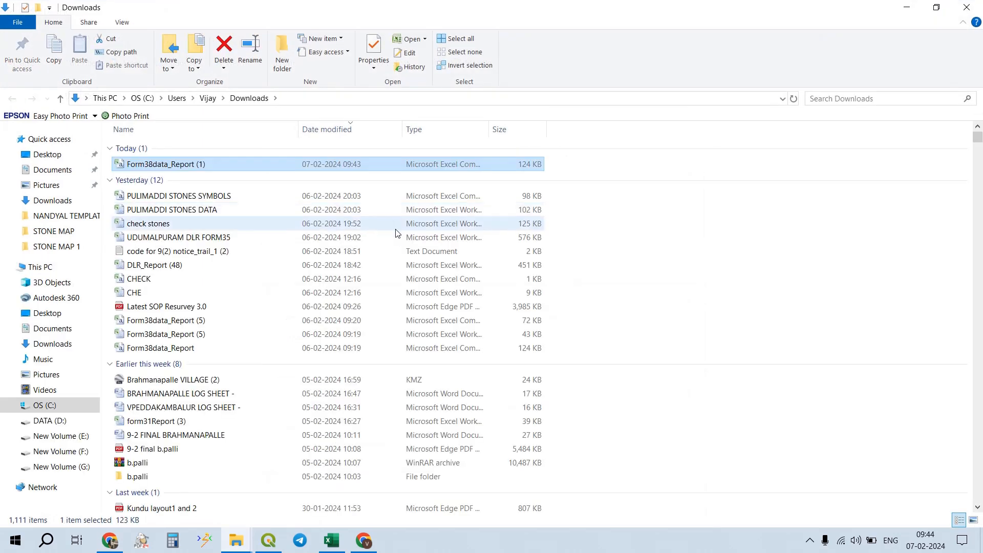
click(326, 504)
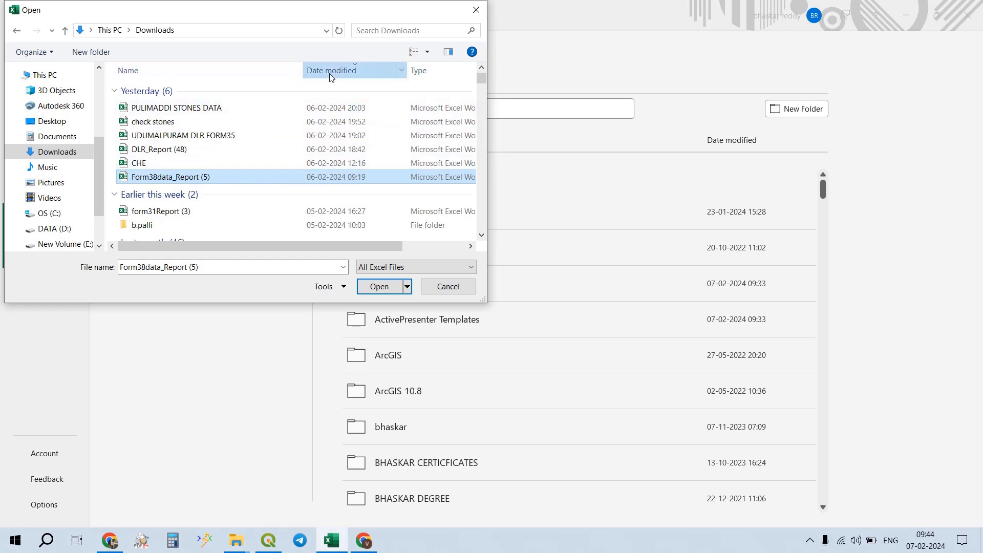
- Reopen the Open dialog on Downloads, keep the All Excel Files filter, and close it
click(474, 11)
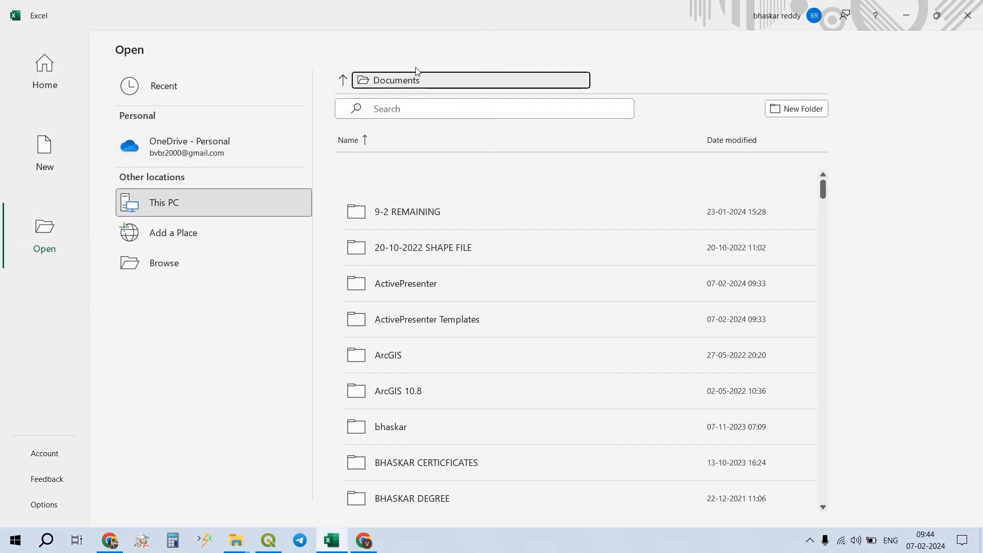
click(405, 79)
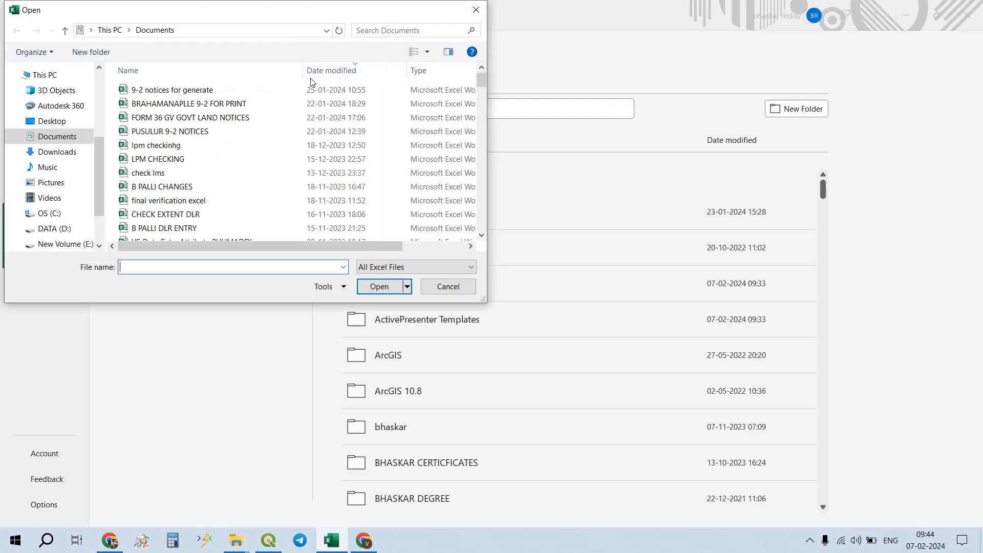
click(76, 152)
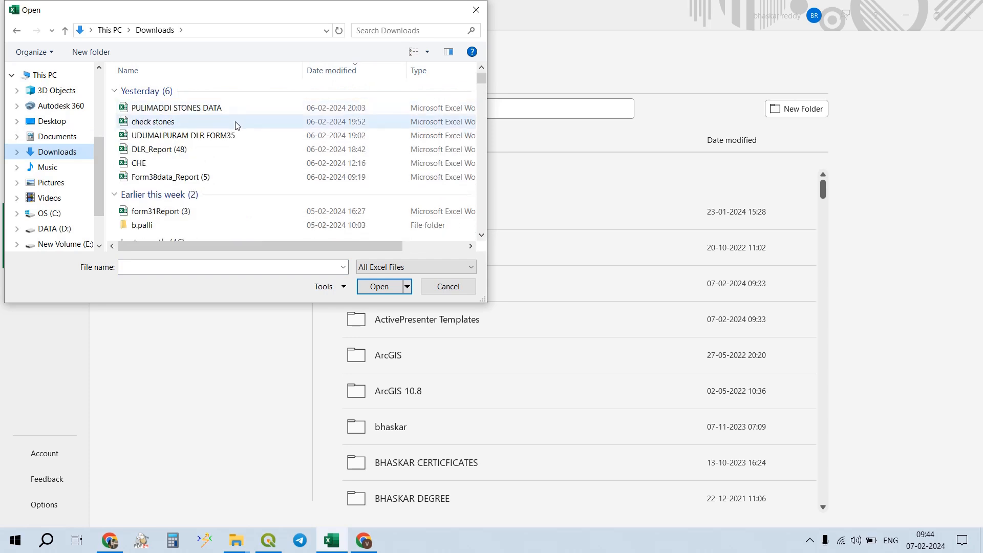
click(394, 267)
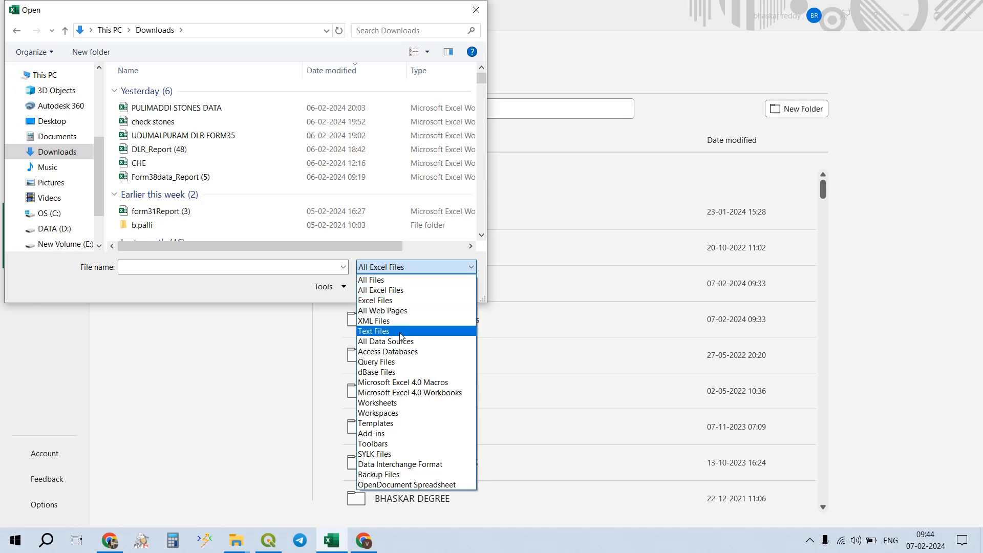
click(233, 359)
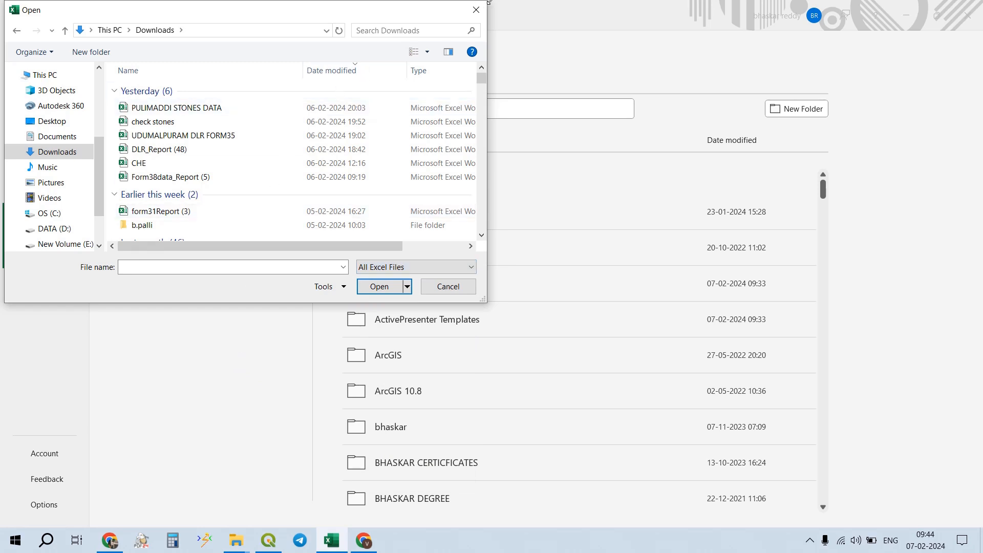
click(477, 12)
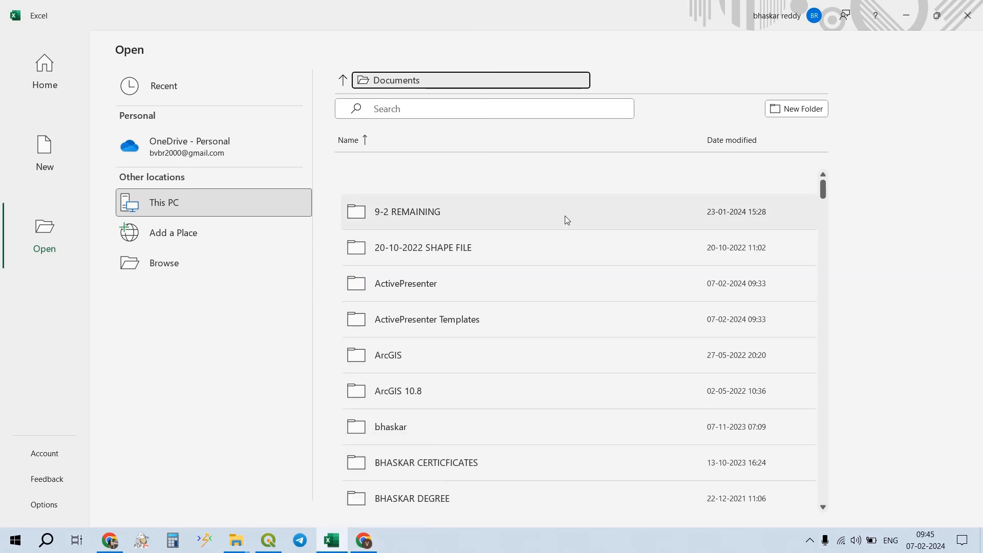
- Bring the Downloads window forward and open Form38data_Report (1) in Excel
mouse_move(245, 542)
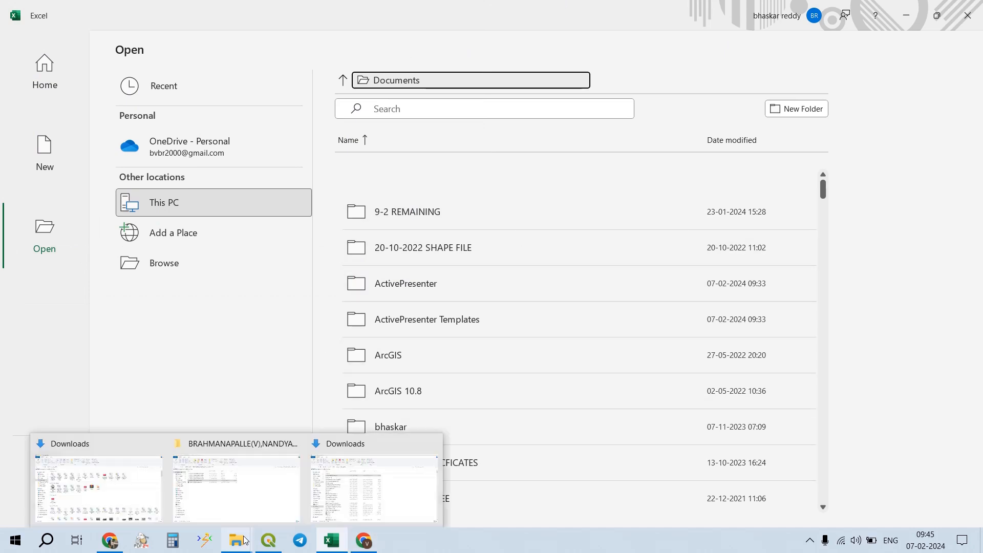
mouse_move(256, 489)
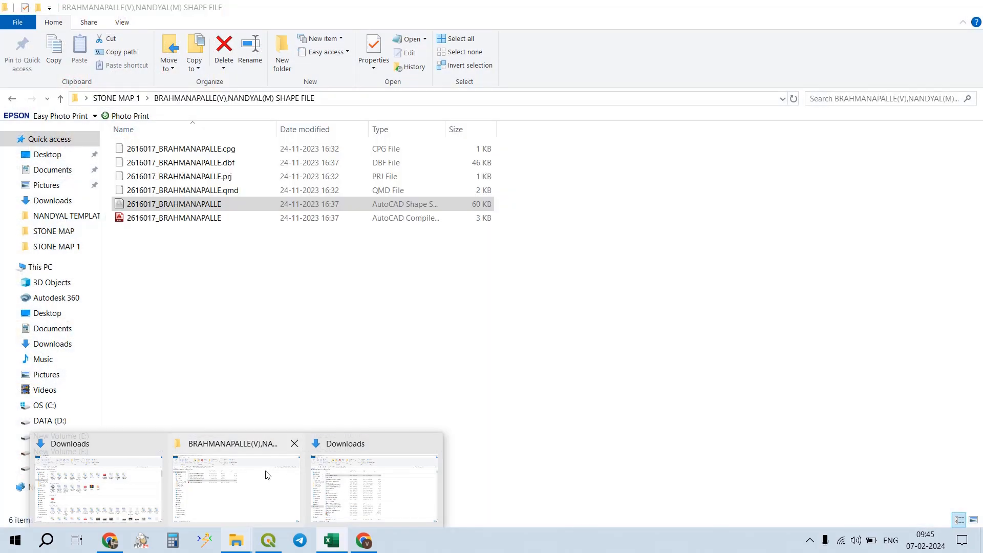
click(101, 477)
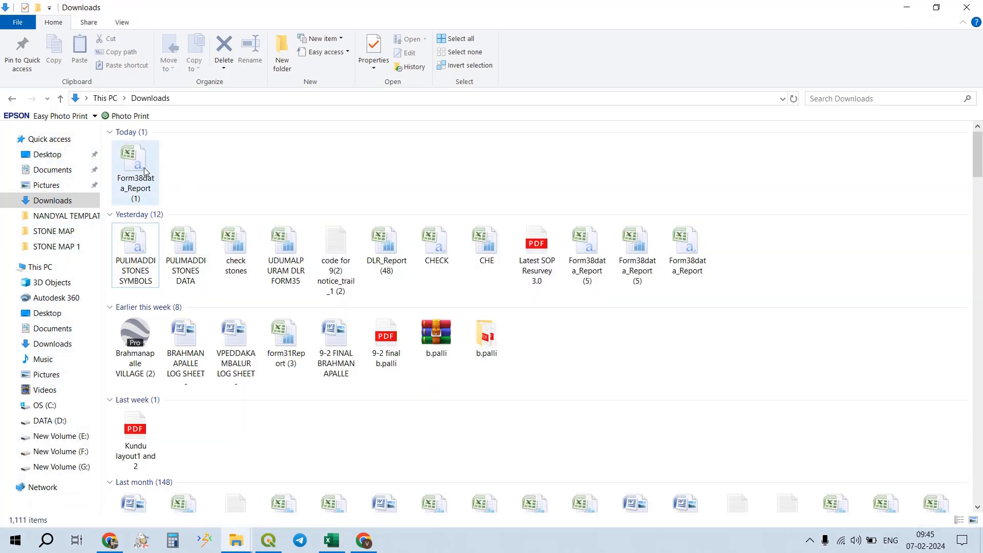
double_click(135, 169)
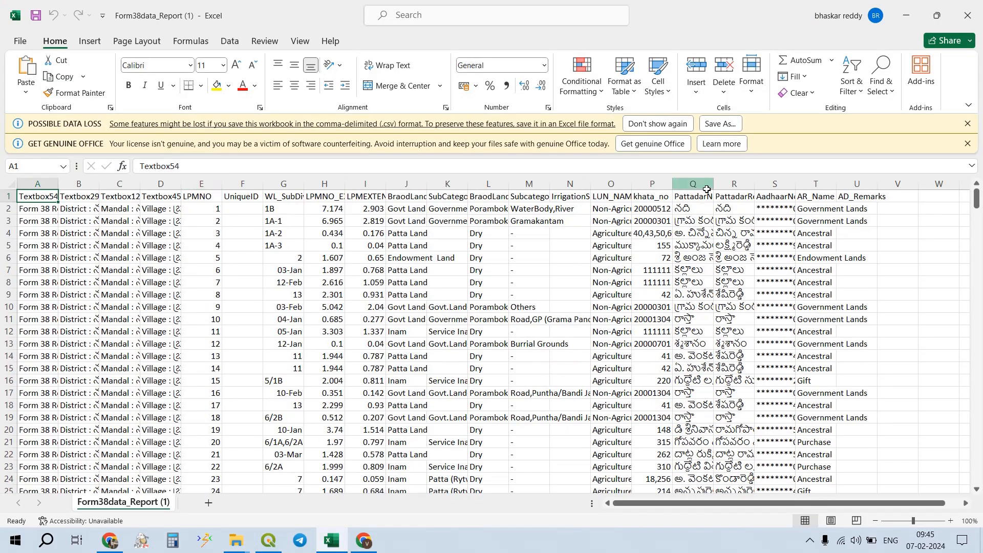
- Dismiss the data loss warning, delete columns A to D, and widen column F
click(967, 124)
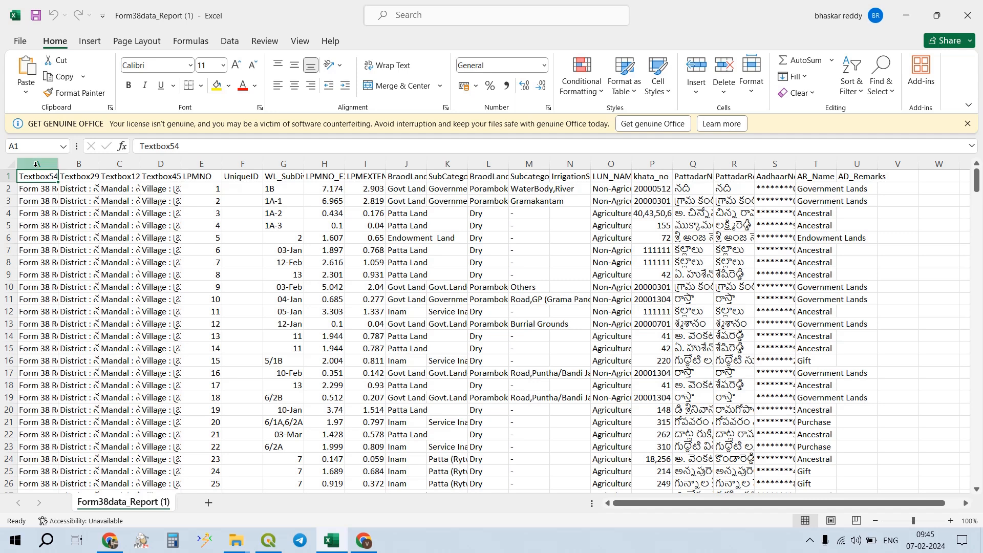
click(56, 168)
drag(56, 168, 167, 164)
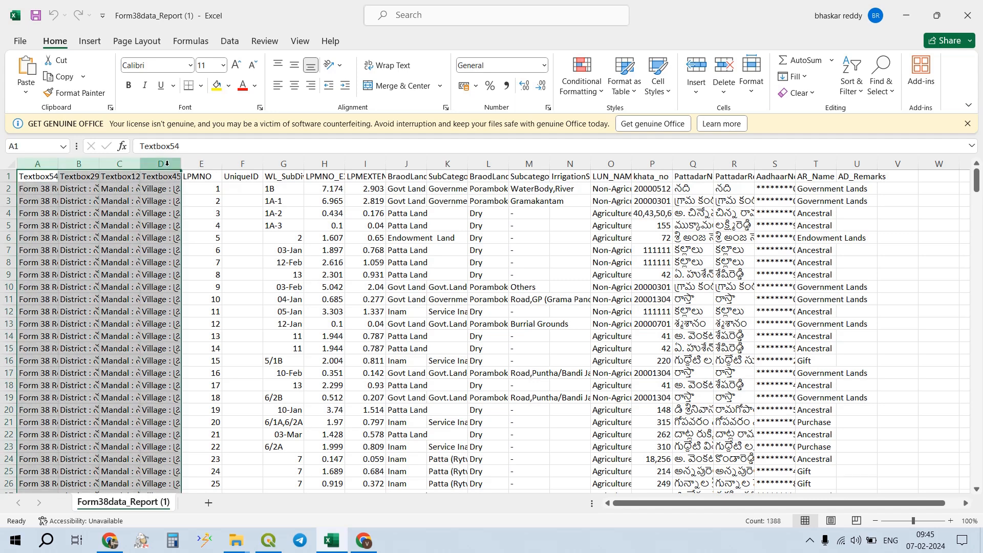
right_click(167, 163)
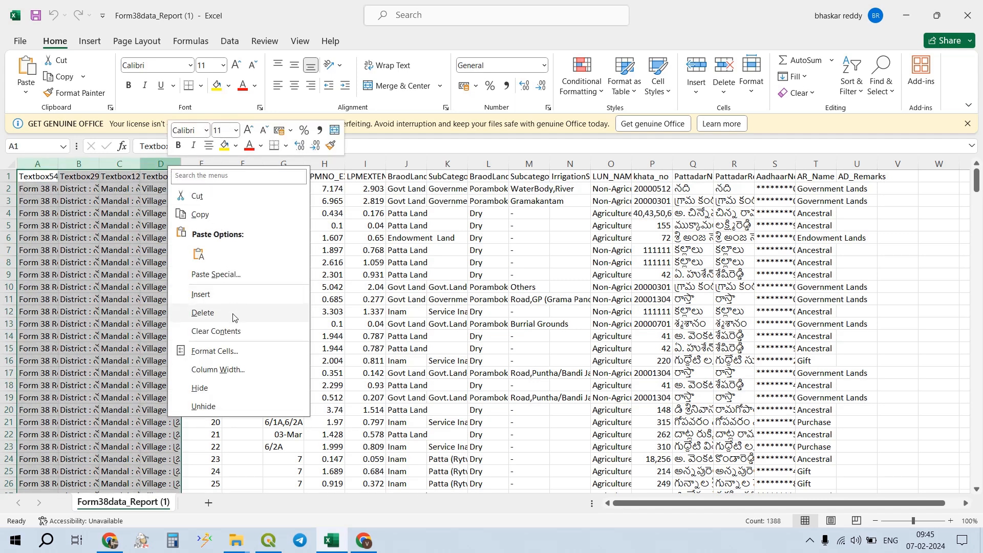
click(233, 316)
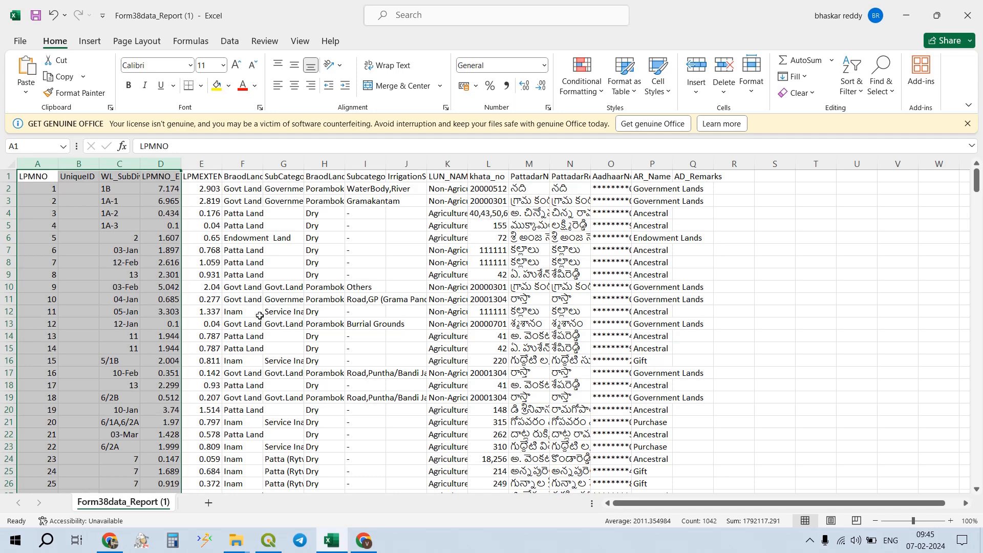
click(352, 276)
drag(262, 165, 276, 167)
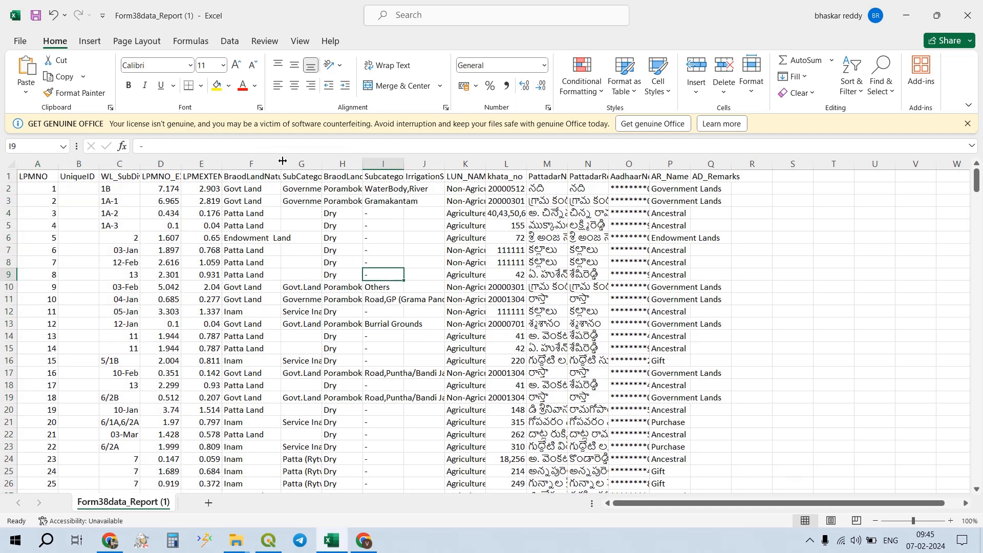
- Save with Ctrl+S, clear the warnings, and choose Save As for a new CSV copy
key(ctrl+s)
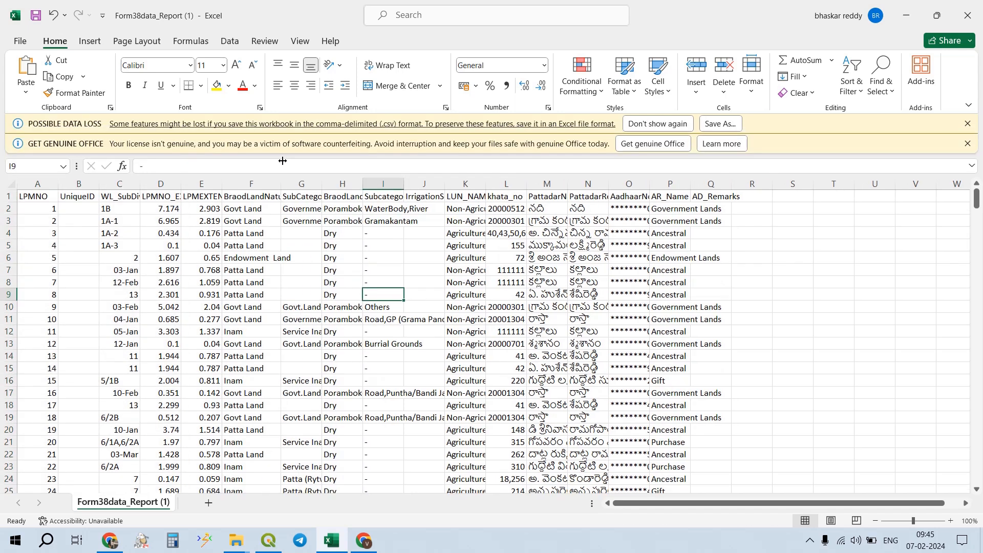
click(966, 124)
click(969, 130)
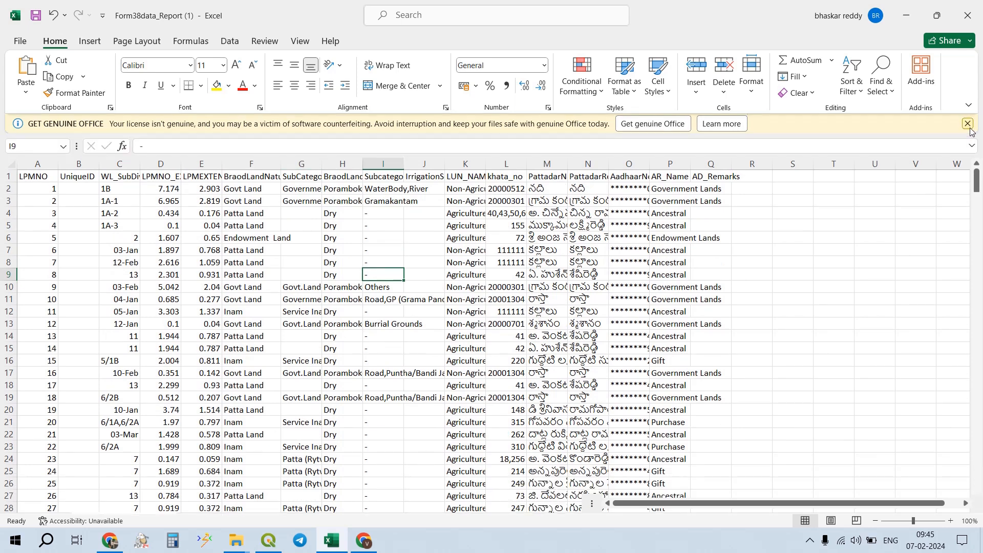
key(ctrl+s)
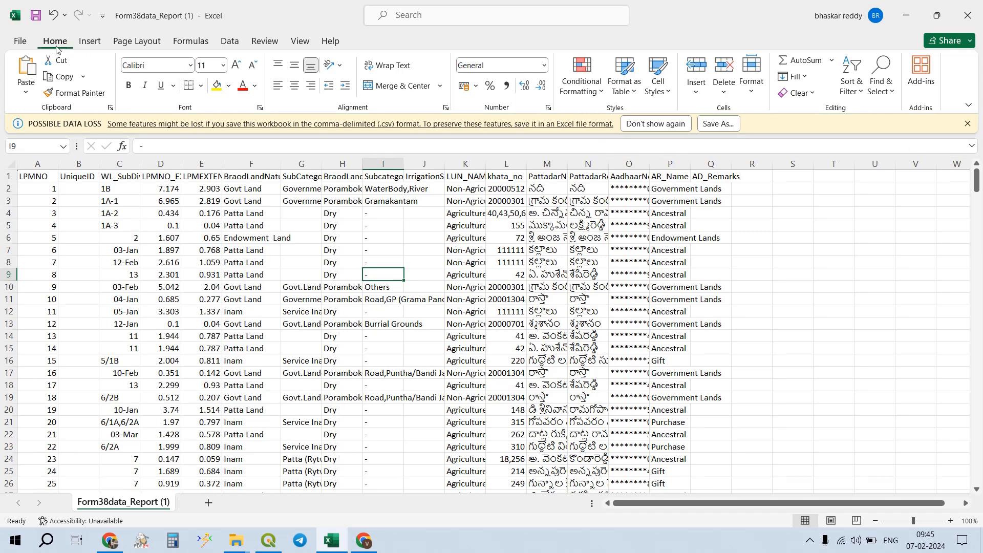
click(724, 128)
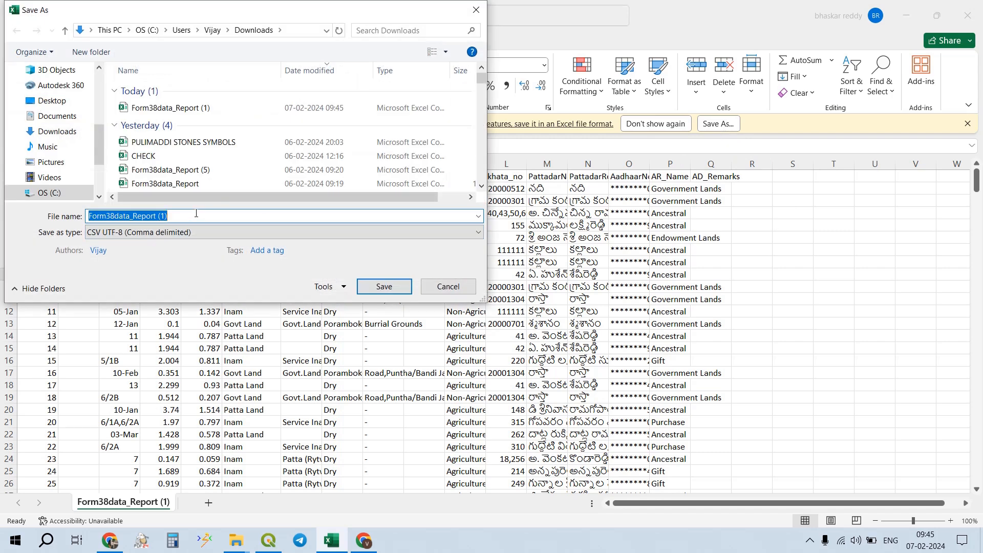
- Save the sheet in Downloads as the CSV UTF-8 file 'FORM 38 B' and quit Excel
text(DLR)
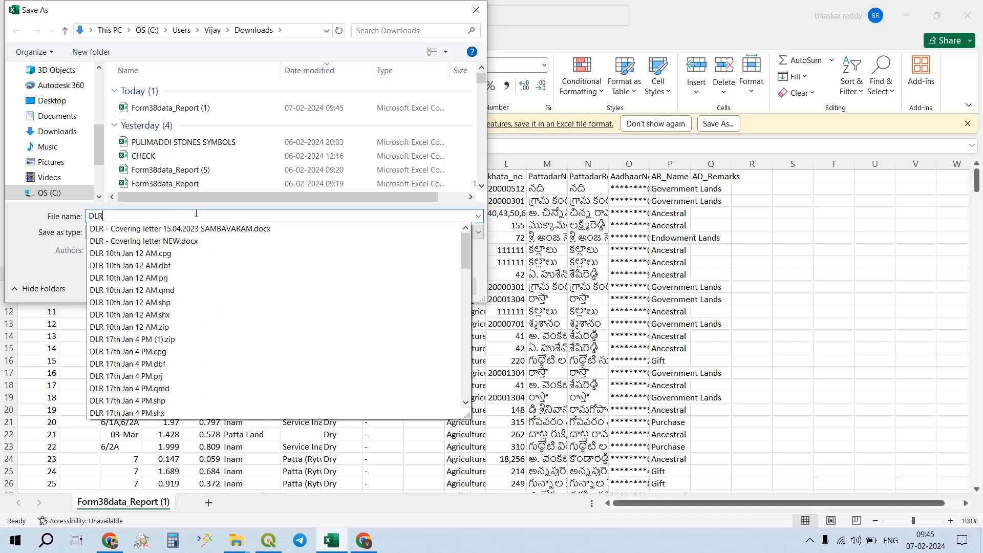
key(BackSpace)
key(BackSpace)
key(BackSpace)
text(FOR 3)
key(BackSpace)
key(BackSpace)
text(M 38)
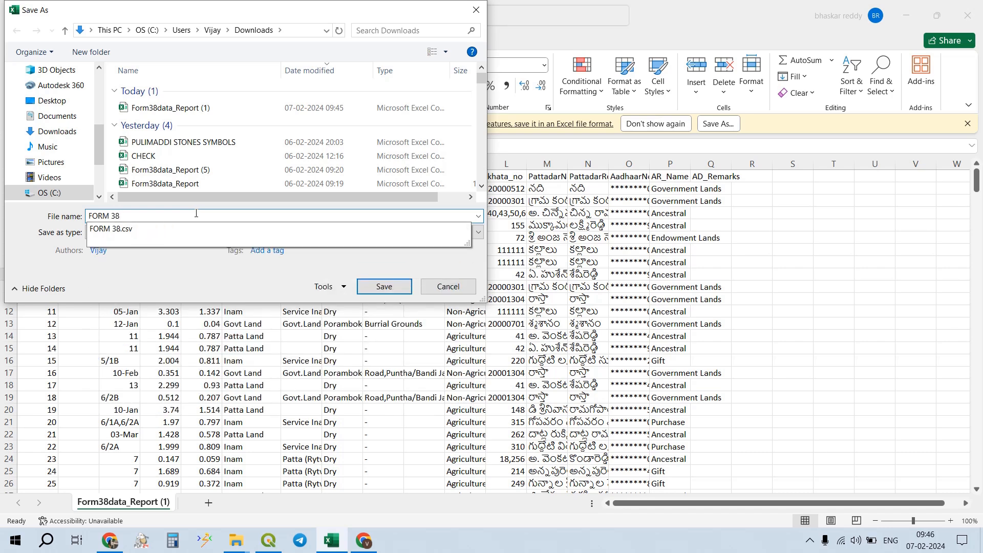
key(Escape)
key(Return)
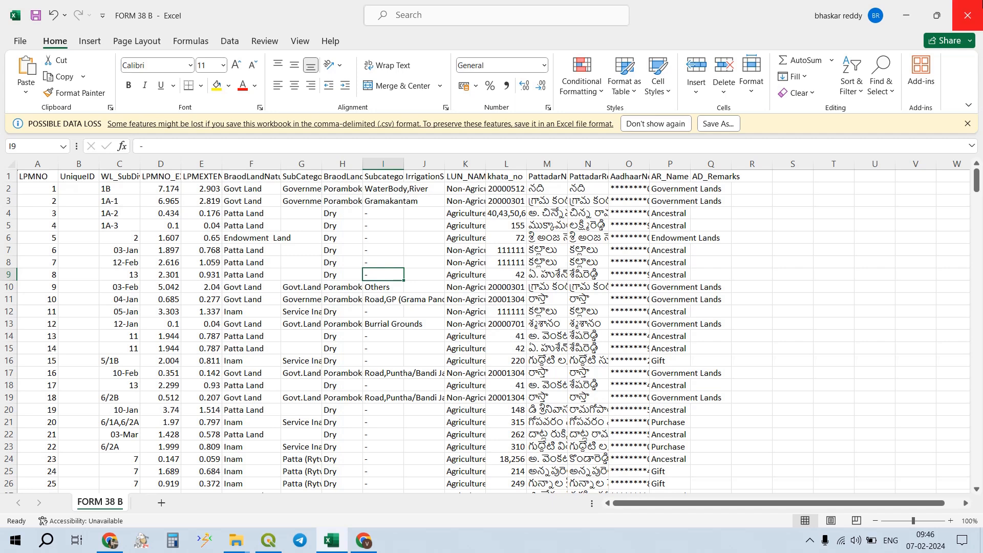
click(968, 16)
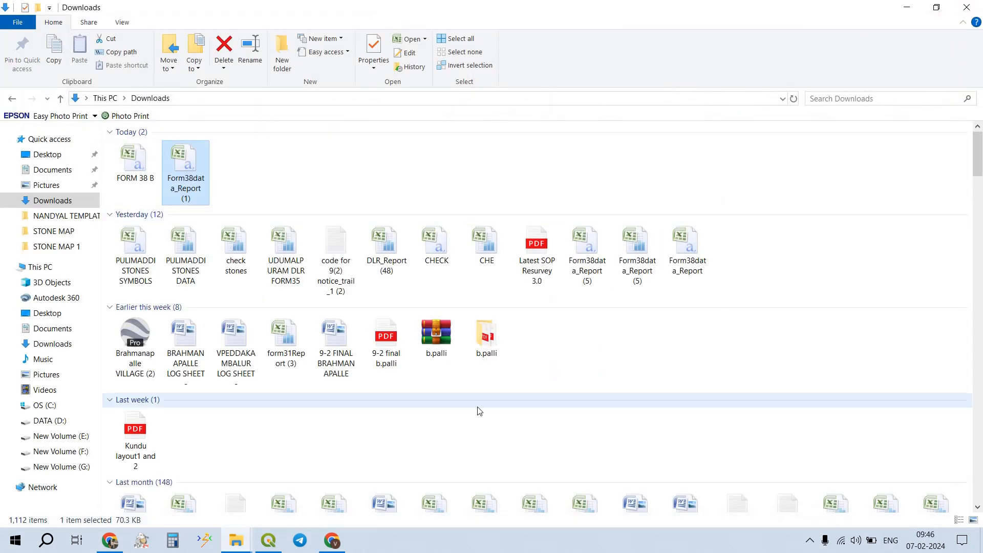
- Bring the STONE MAP1 QGIS project back, zoom out over the Brahmanapalle parcels and save it
mouse_move(268, 540)
click(262, 501)
scroll(372, 261, down, 3)
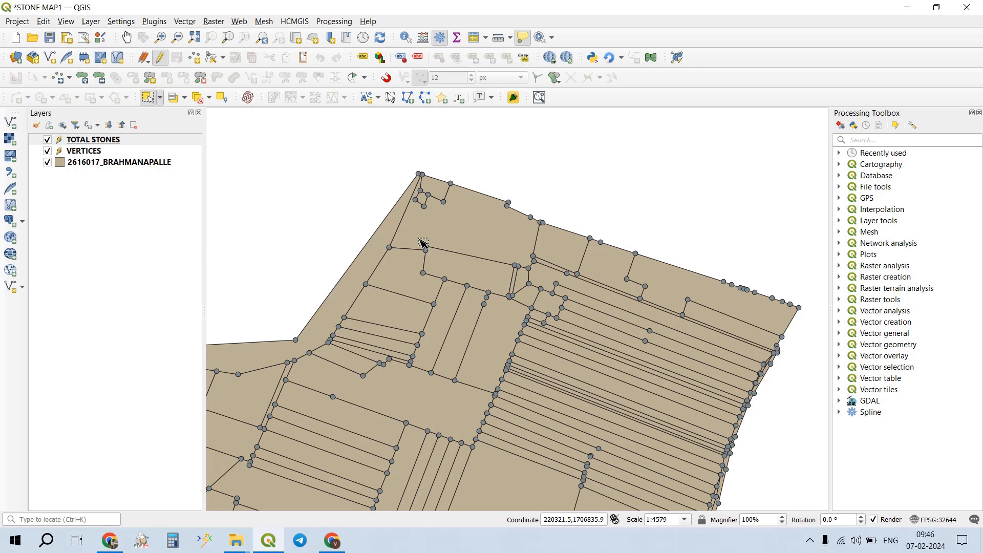
click(49, 38)
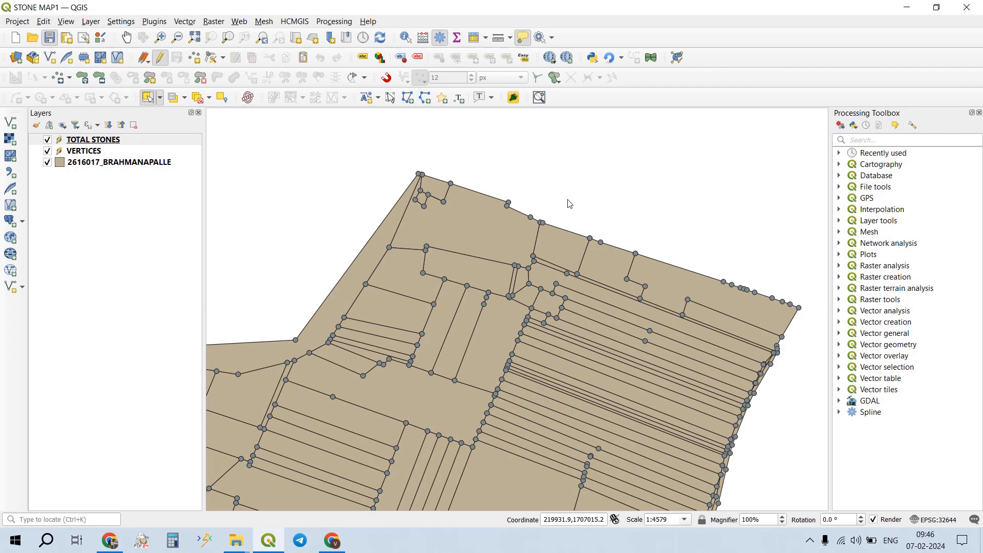
drag(361, 372, 518, 244)
drag(408, 294, 443, 246)
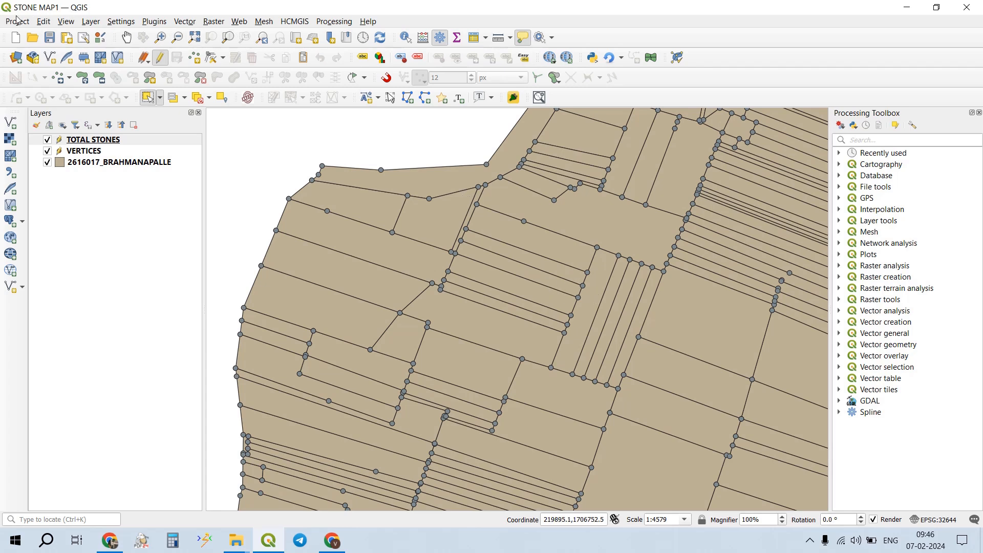
- Add Downloads\FORM 38 B.csv as a No geometry delimited text layer and save the project
click(94, 23)
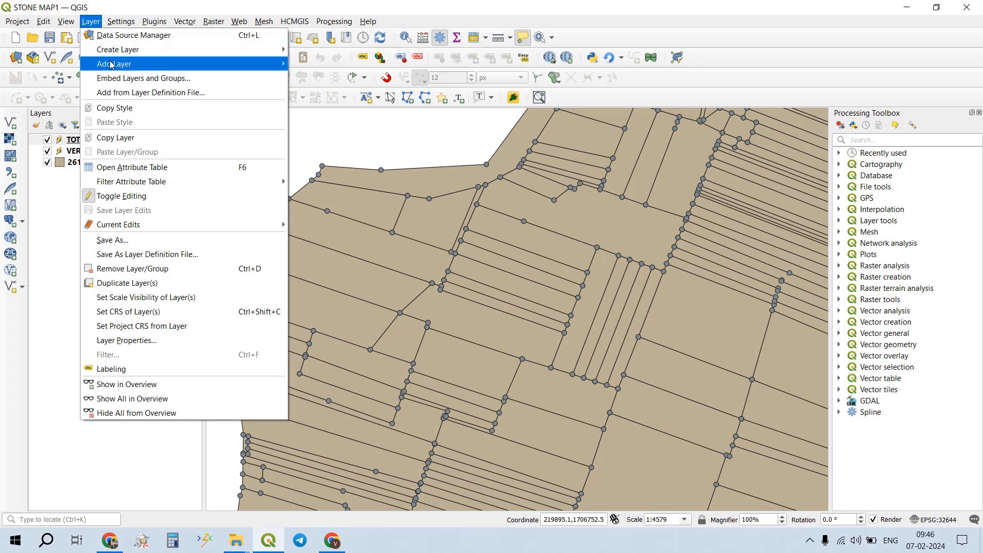
mouse_move(111, 64)
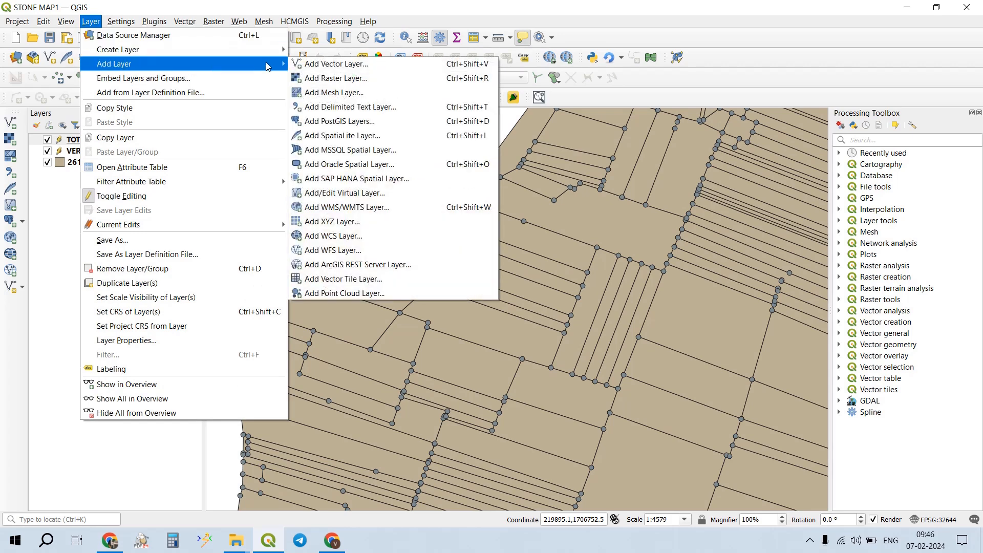
click(337, 107)
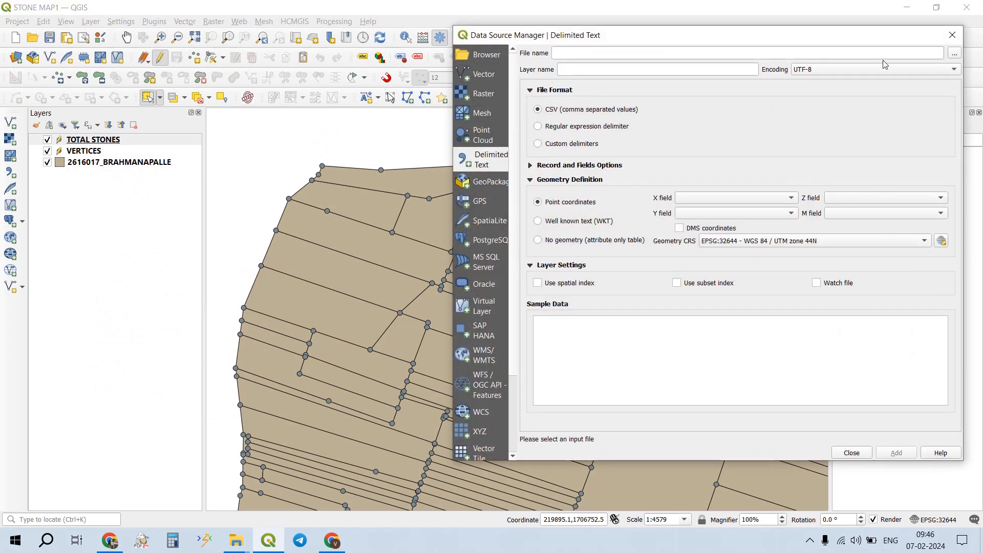
click(953, 54)
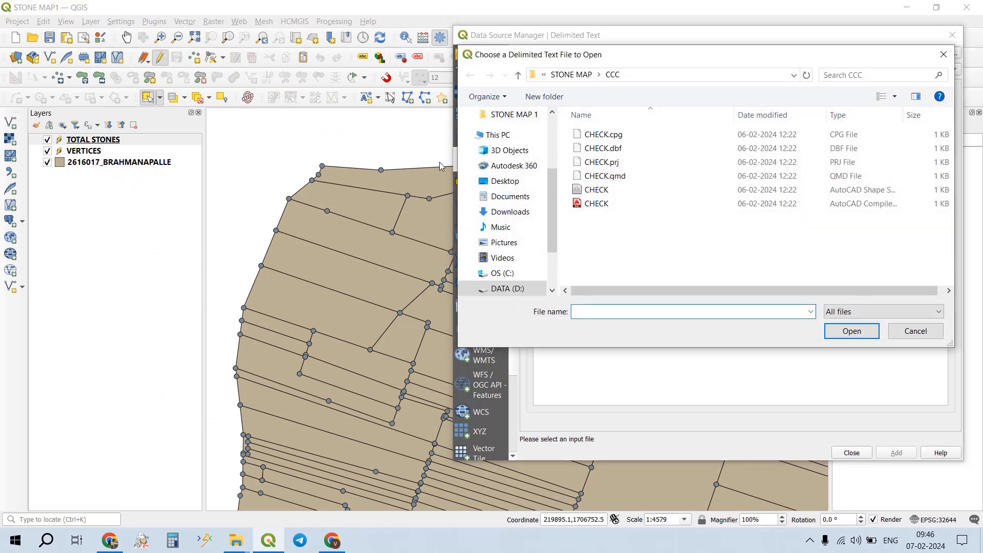
click(511, 212)
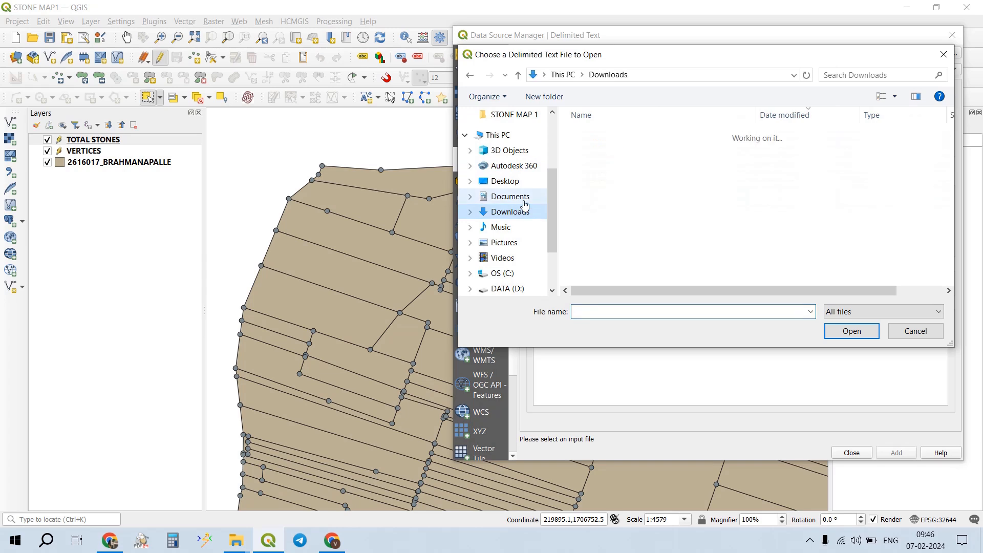
click(603, 150)
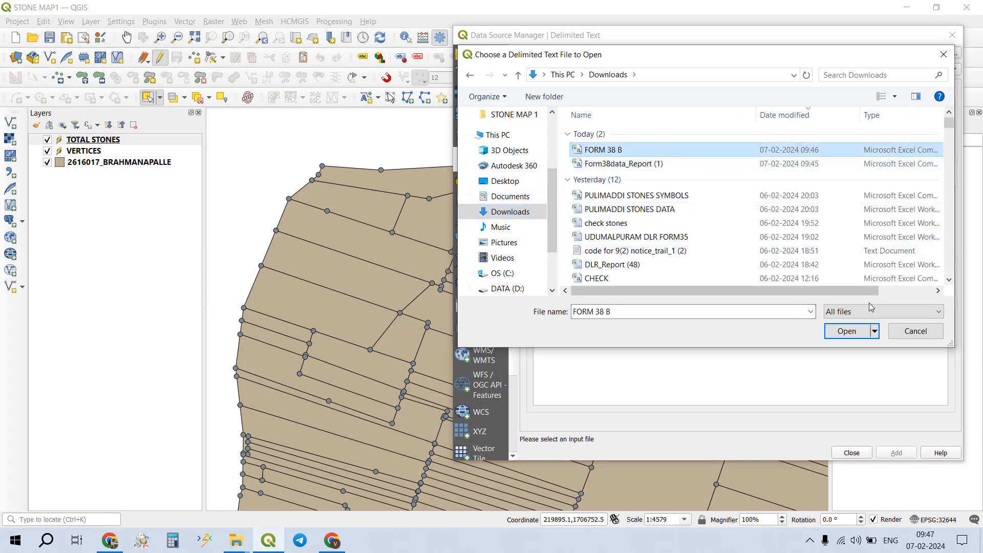
click(856, 331)
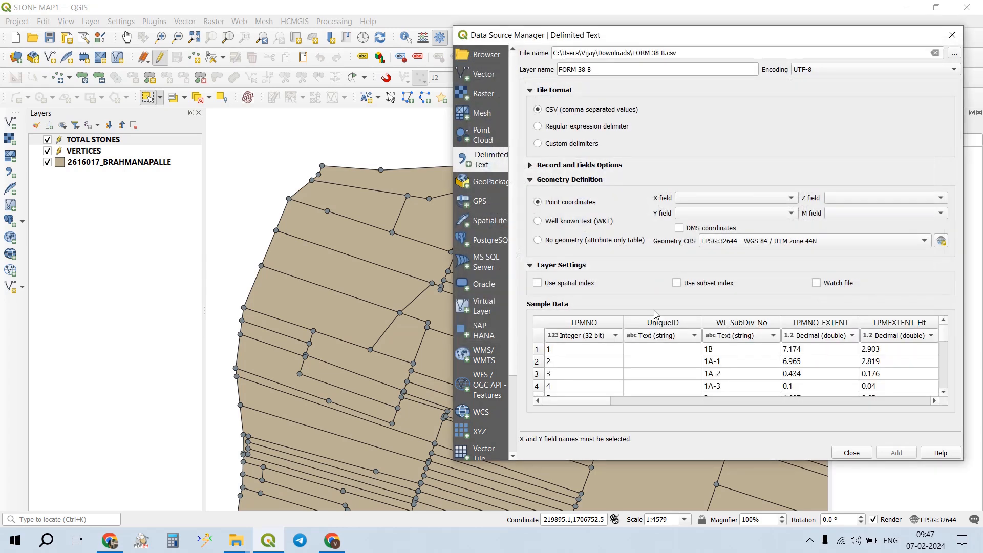
click(571, 241)
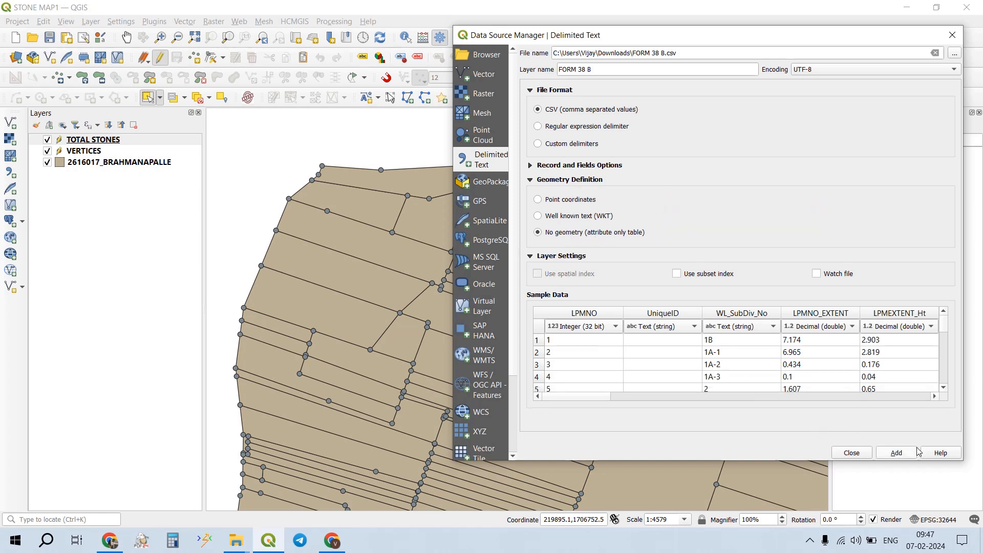
click(896, 452)
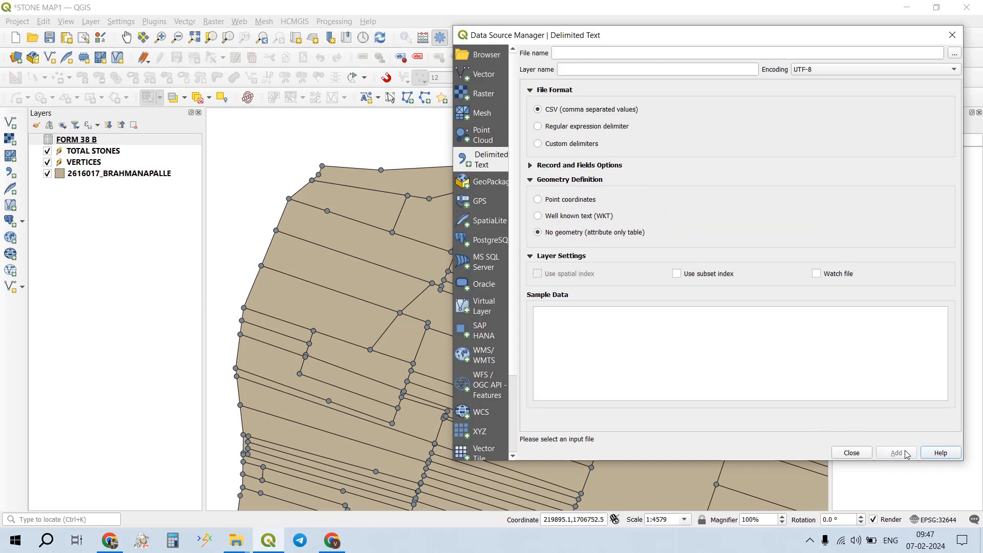
click(851, 453)
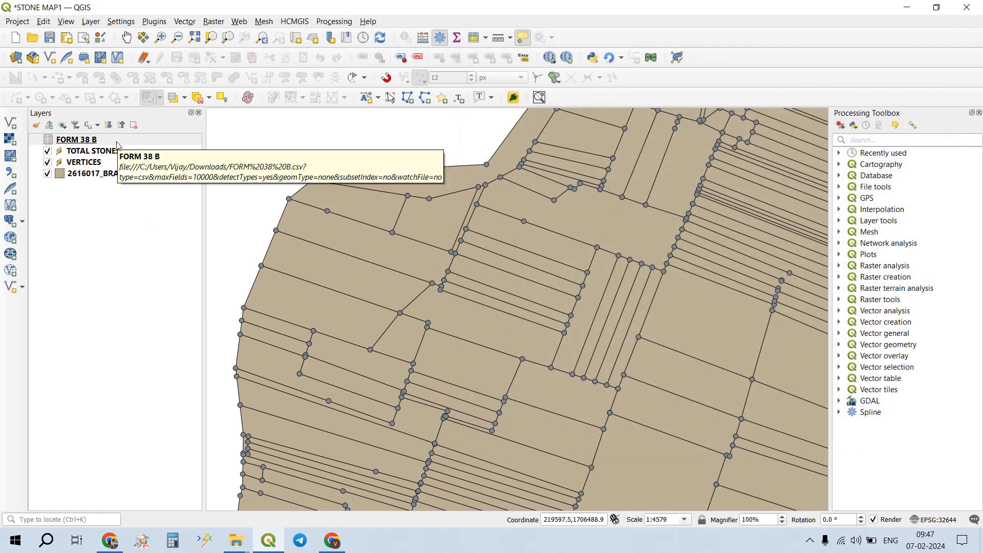
click(112, 174)
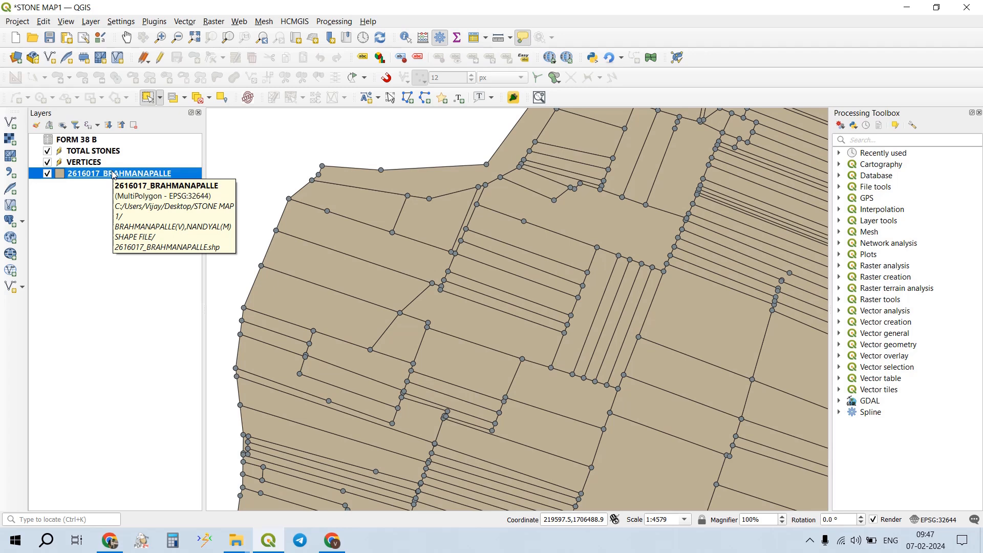
click(49, 37)
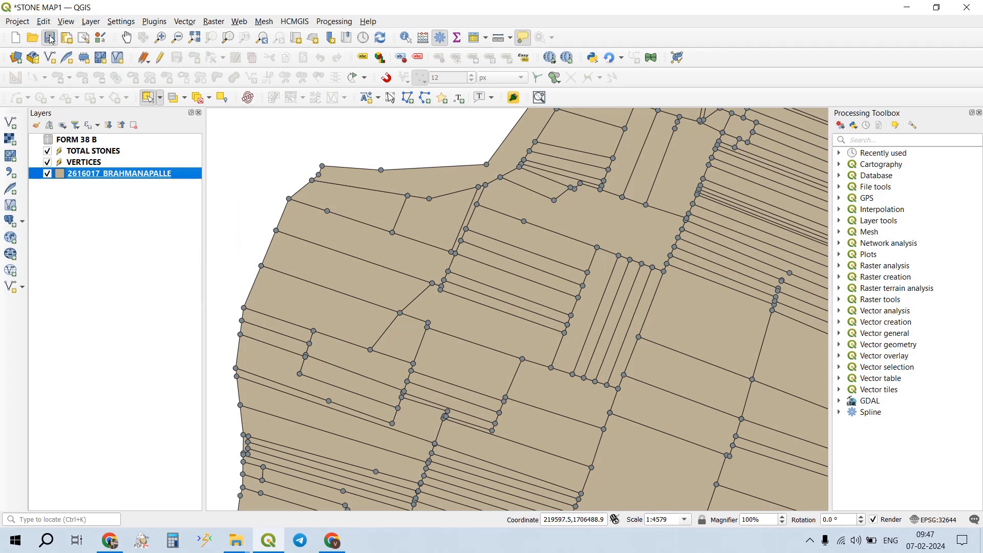
- Add a FORM 38 B join to 2616017_BRAHMANAPALLE on LPMNO = lp_no with an empty prefix
right_click(147, 174)
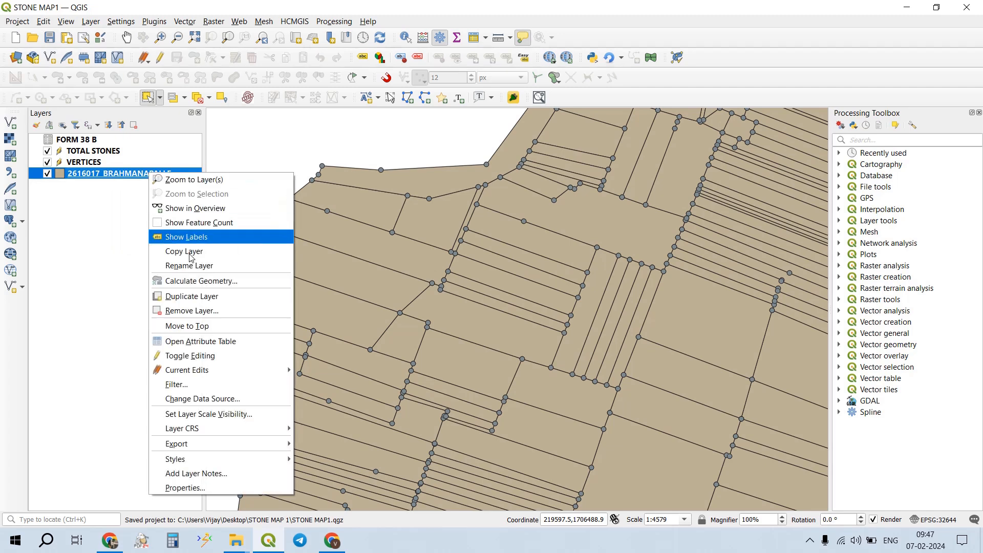
click(233, 487)
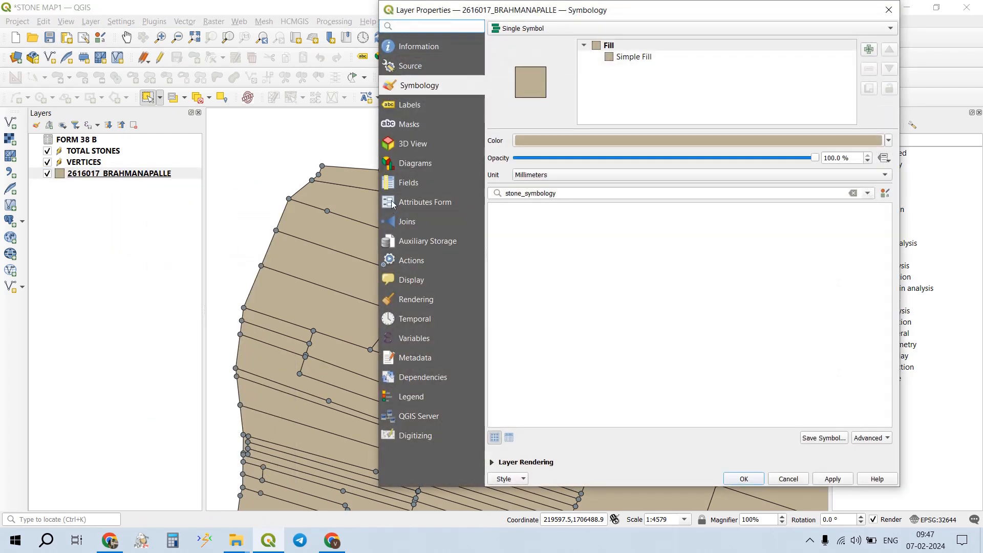
click(422, 224)
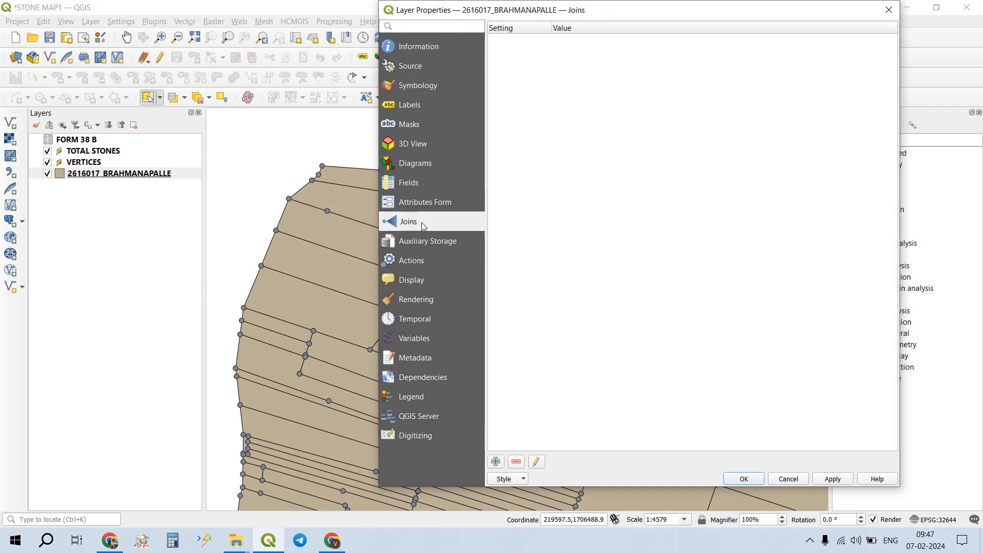
click(495, 462)
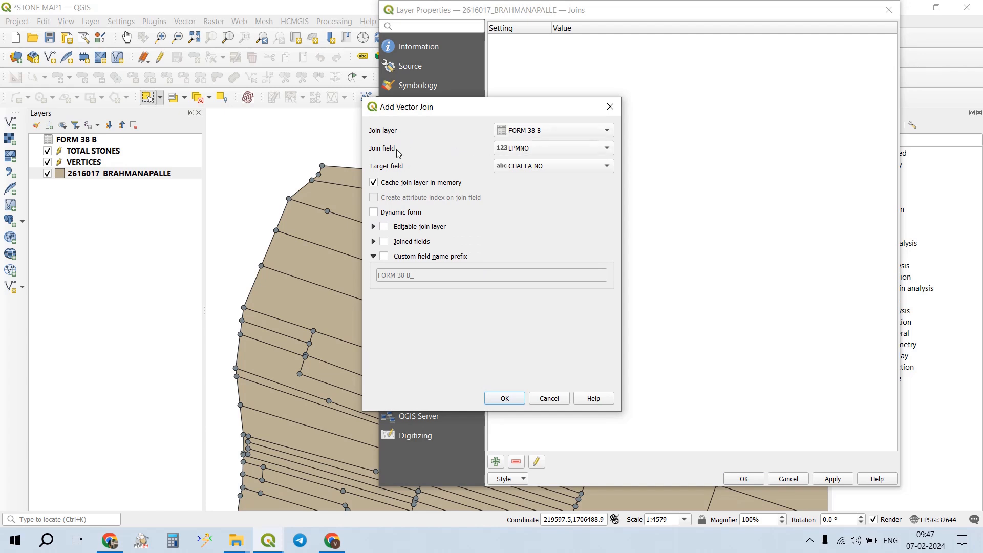
click(524, 168)
click(531, 177)
click(388, 257)
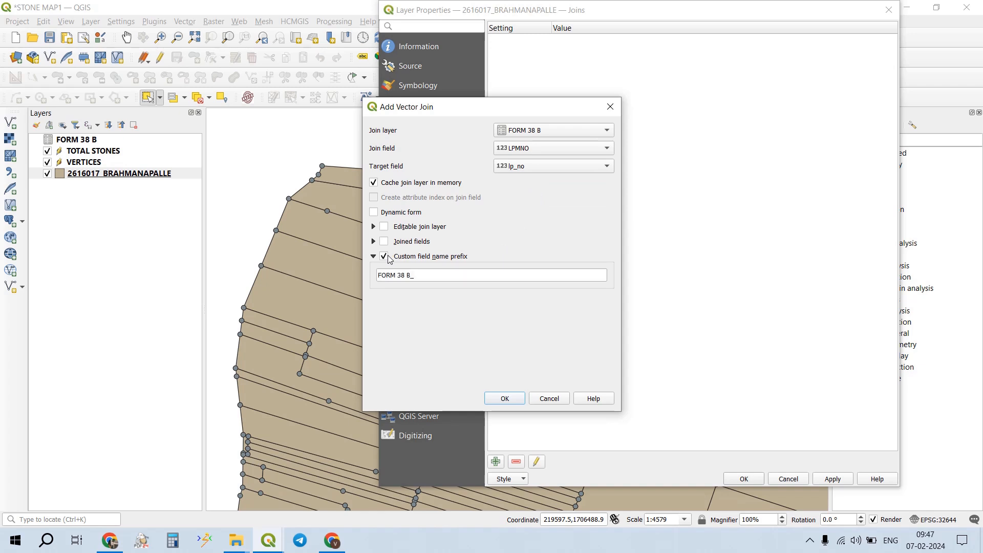
triple_click(419, 275)
key(BackSpace)
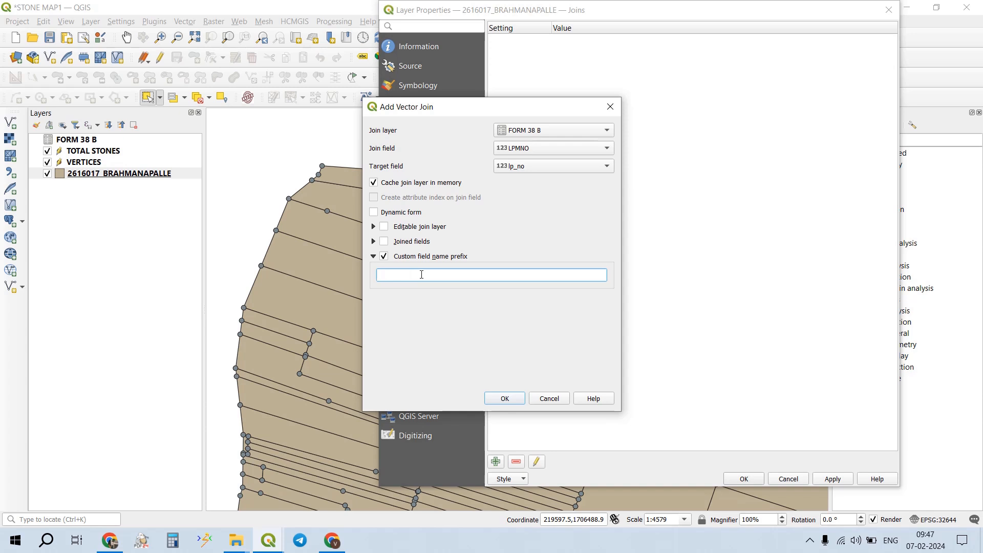
click(515, 395)
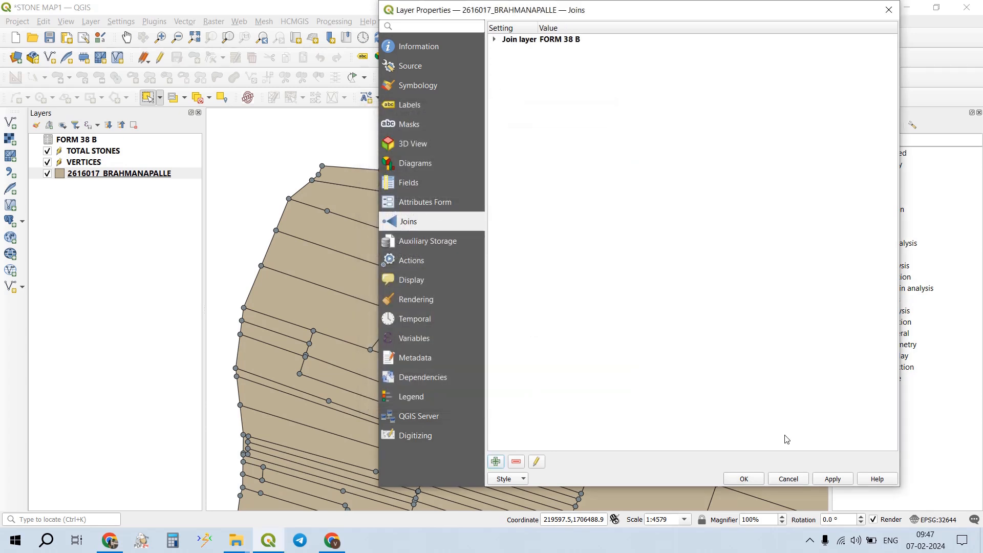
click(831, 475)
click(744, 478)
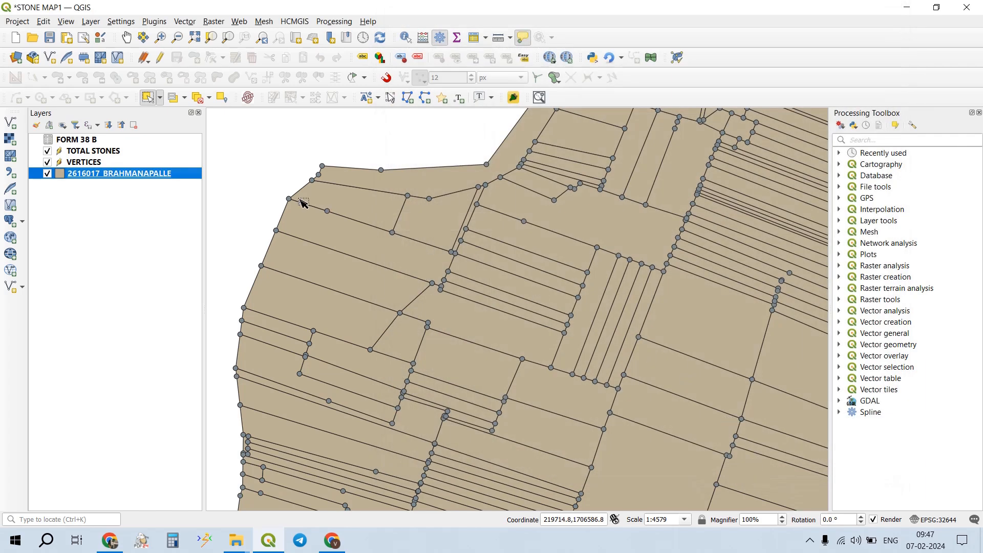
- Sort the parcel attribute table by land nature, close it and save the project
right_click(193, 176)
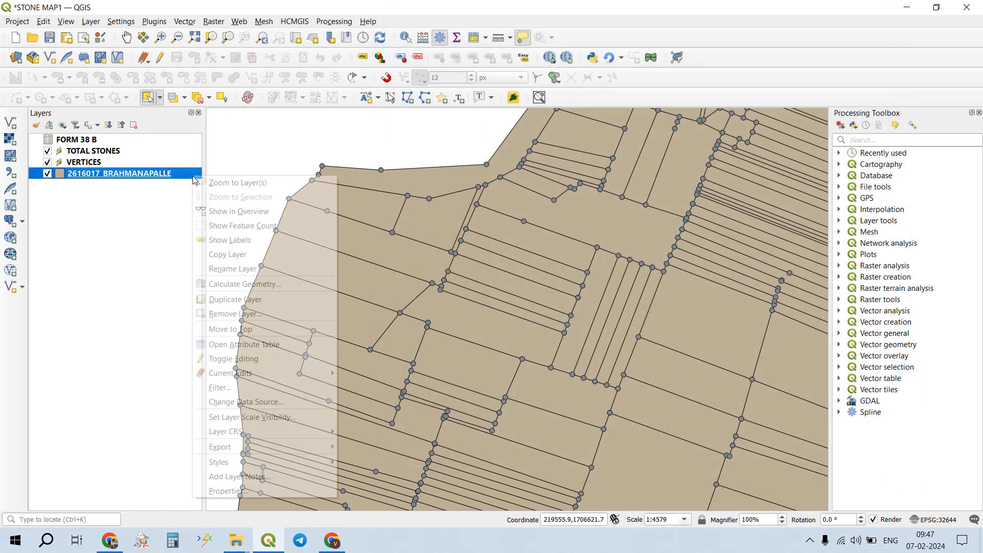
click(279, 346)
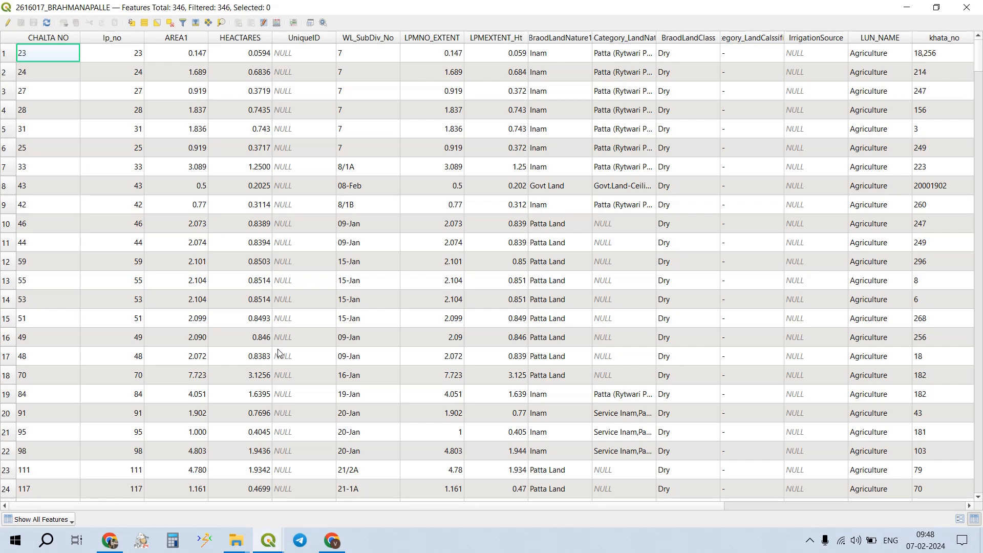
click(564, 36)
click(565, 36)
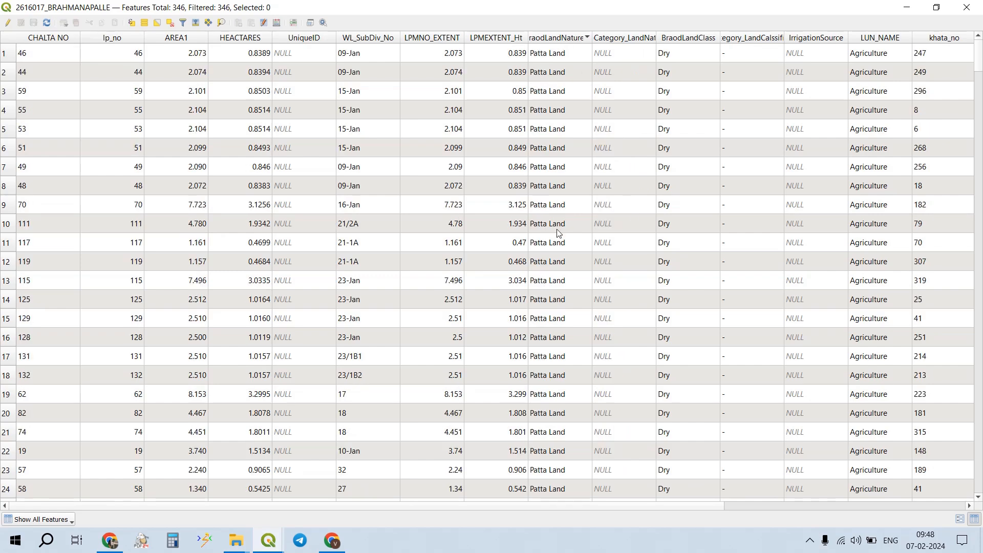
scroll(580, 286, down, 20)
scroll(543, 228, up, 20)
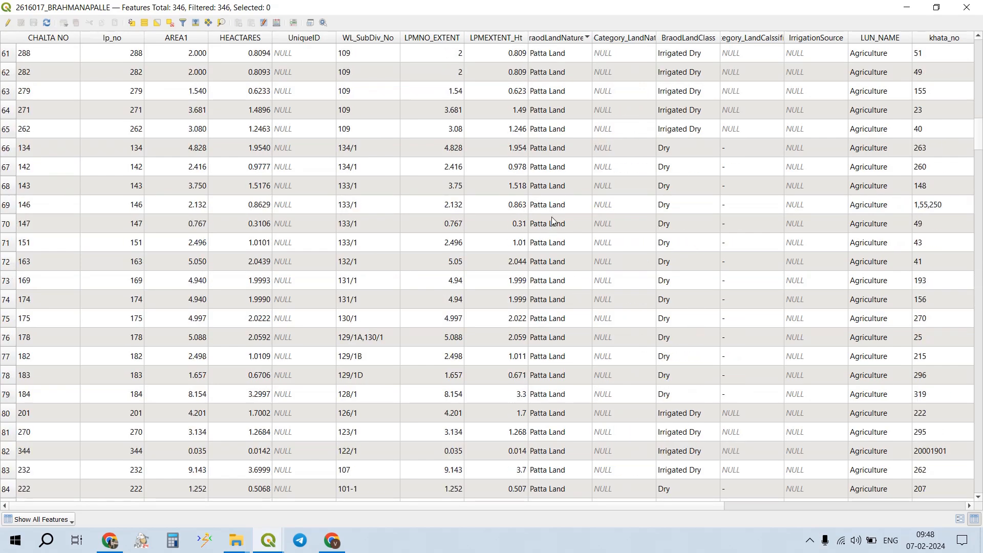
click(555, 39)
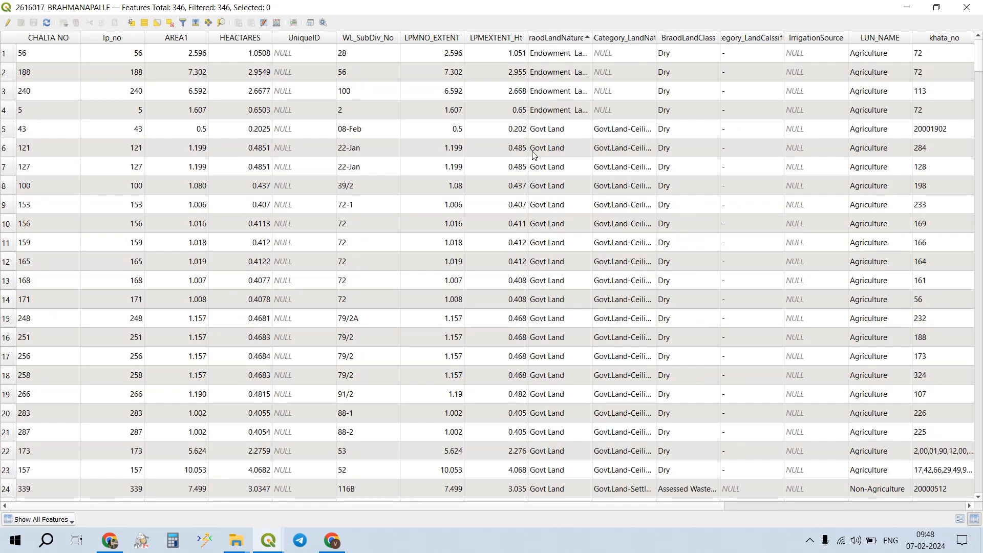
click(967, 7)
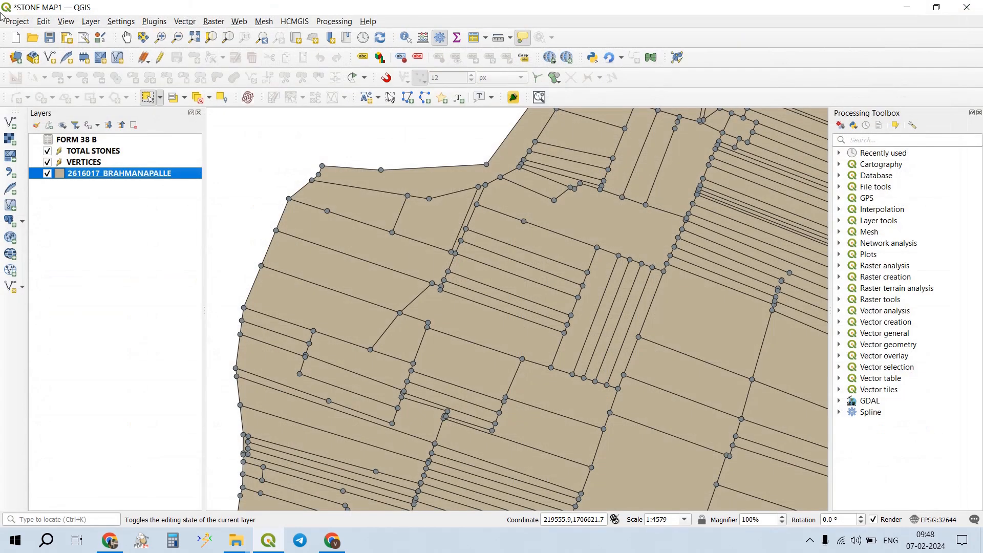
click(50, 38)
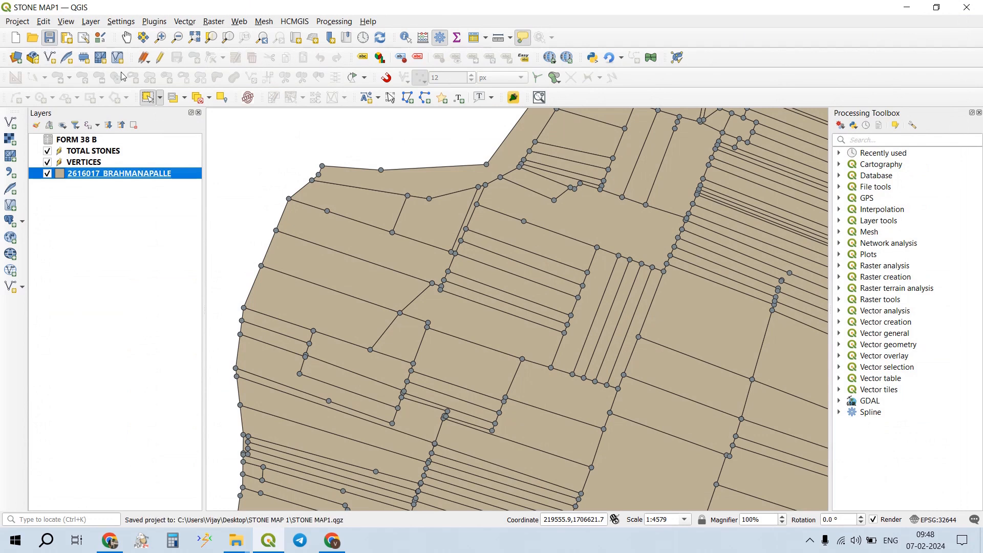
click(145, 60)
click(147, 63)
- Reopen the attribute table sorted Govt Land first and select the Govt Land rows
right_click(152, 174)
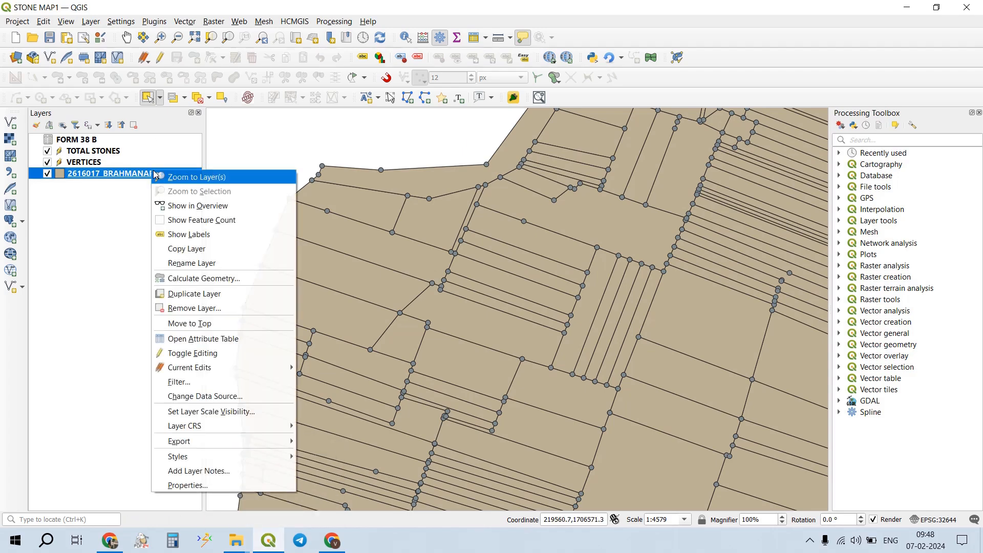
click(204, 339)
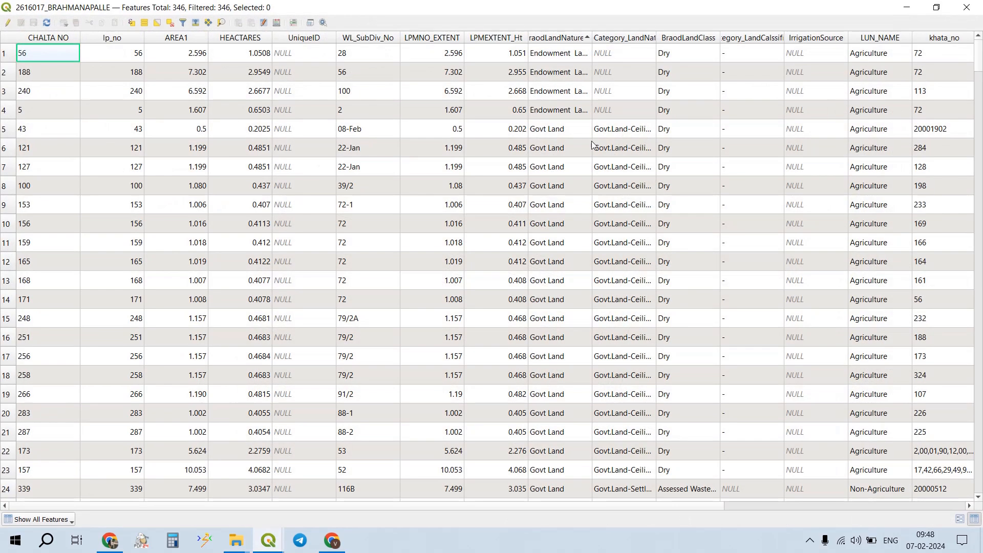
click(559, 38)
click(559, 39)
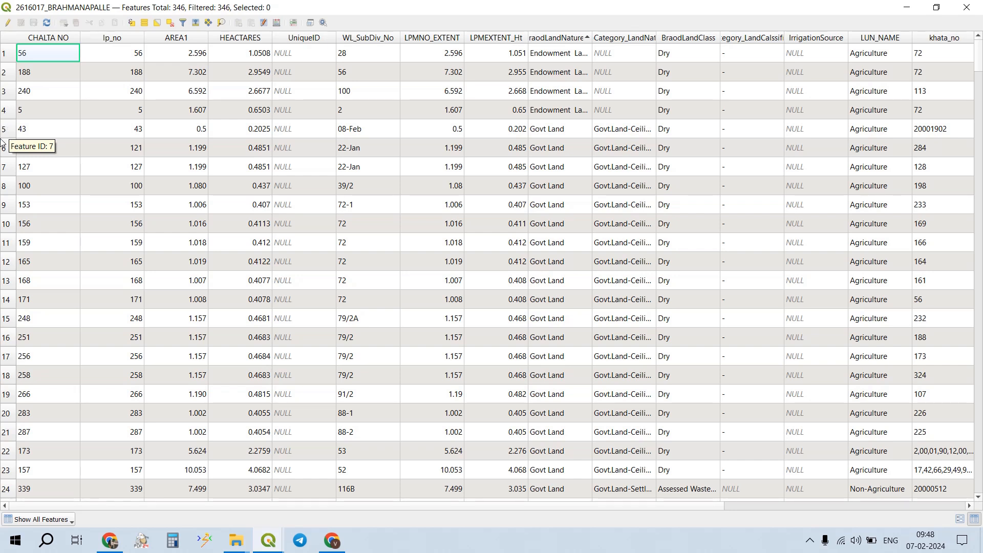
drag(4, 132, 10, 337)
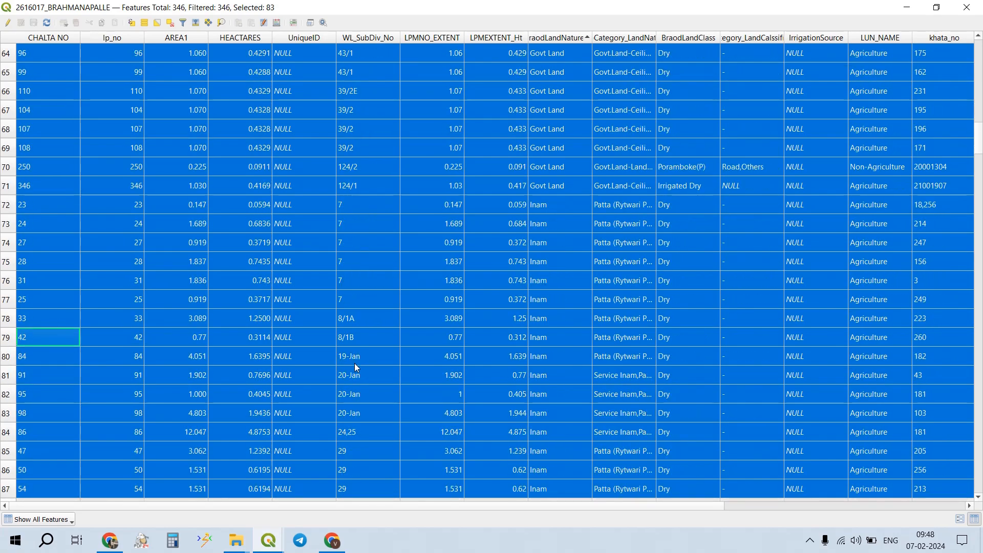
- Deselect the Inam rows 72–87, leaving 67 Govt Land parcels selected, and return to the map
ctrl+click(20, 223)
ctrl+click(16, 206)
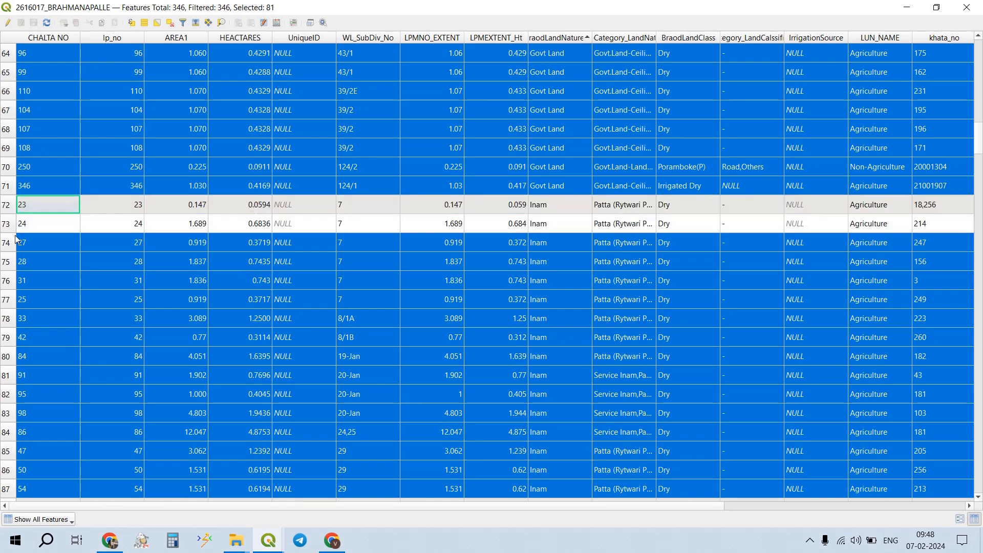
ctrl+click(14, 243)
ctrl+click(16, 261)
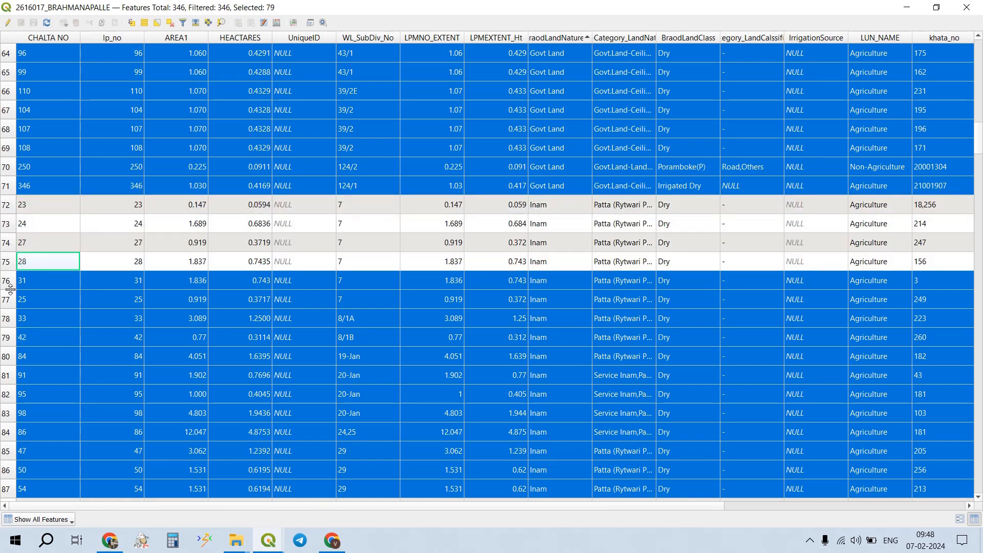
ctrl+click(11, 287)
ctrl+click(13, 301)
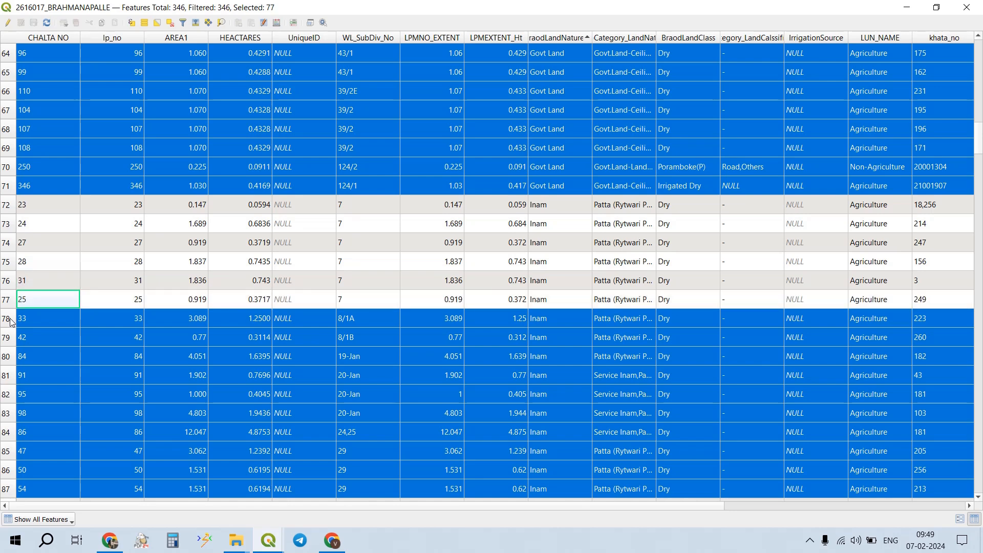
ctrl+click(15, 318)
ctrl+click(15, 337)
ctrl+click(14, 357)
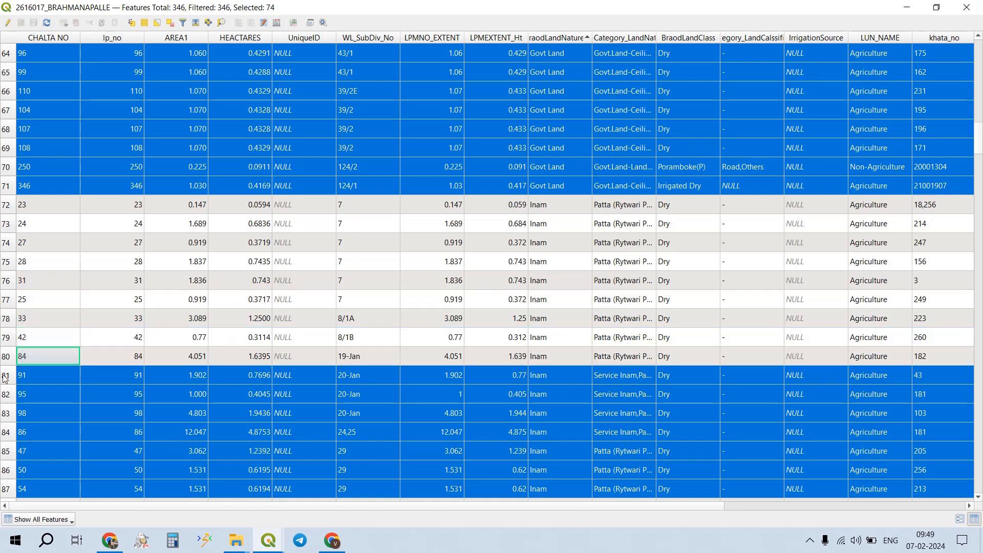
ctrl+click(6, 377)
ctrl+click(12, 398)
ctrl+click(15, 416)
ctrl+click(9, 433)
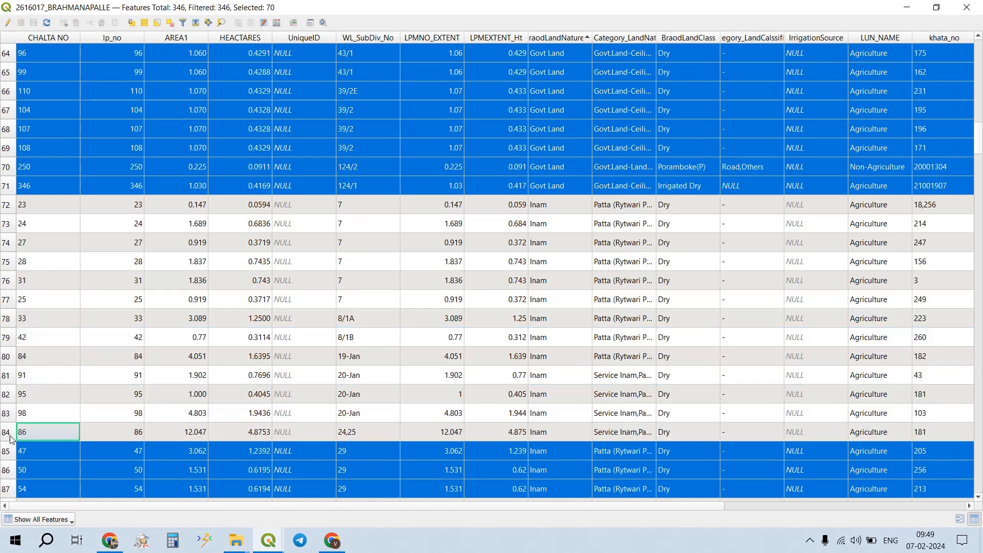
ctrl+click(10, 452)
ctrl+click(12, 470)
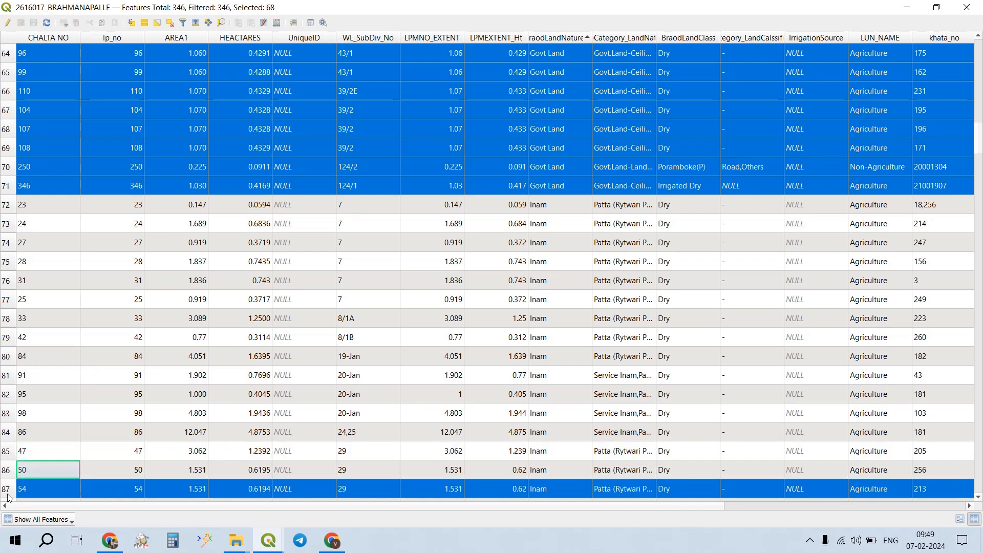
ctrl+click(7, 493)
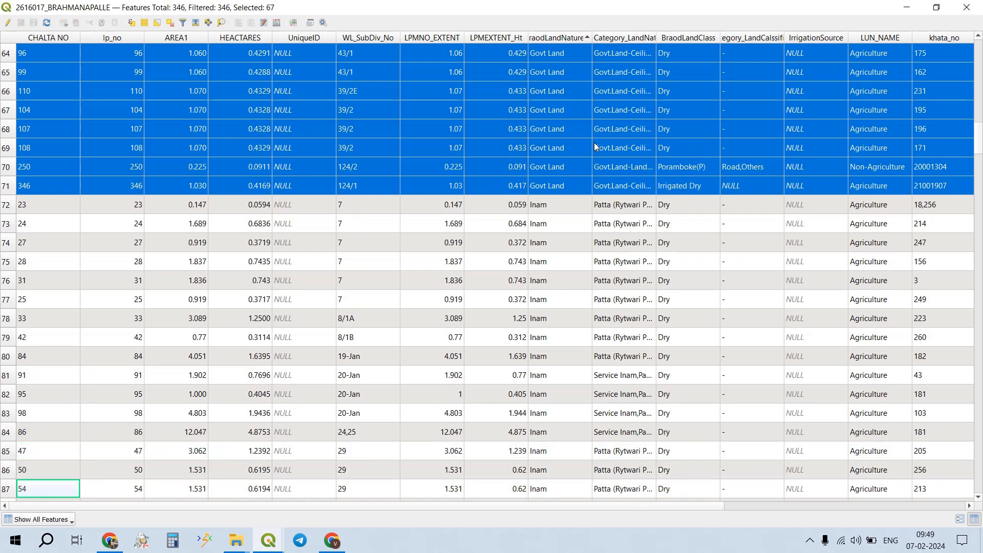
scroll(575, 147, up, 20)
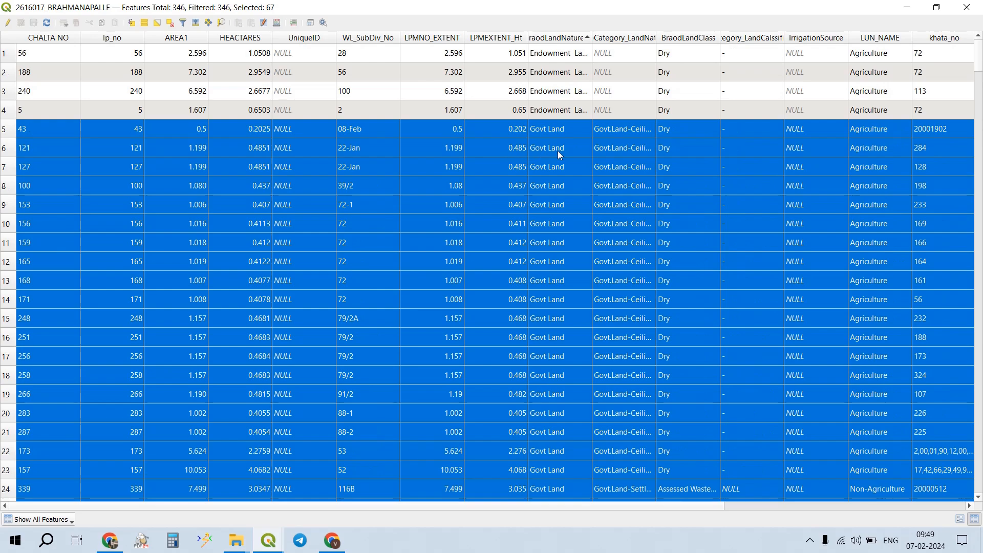
click(907, 7)
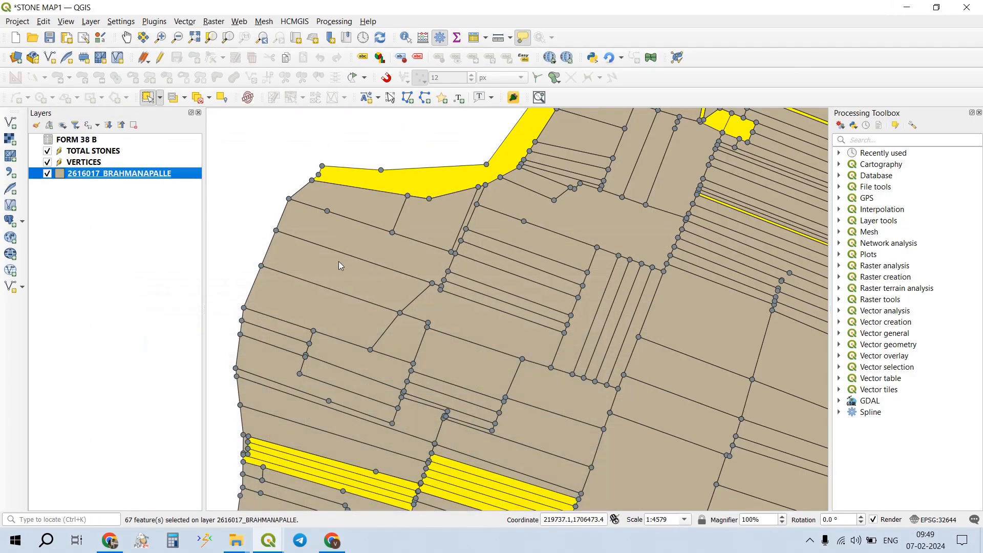
- Center the village on the map and open the 2616017_BRAHMANAPALLE layer's Export menu
scroll(405, 238, down, 2)
drag(442, 285, 440, 224)
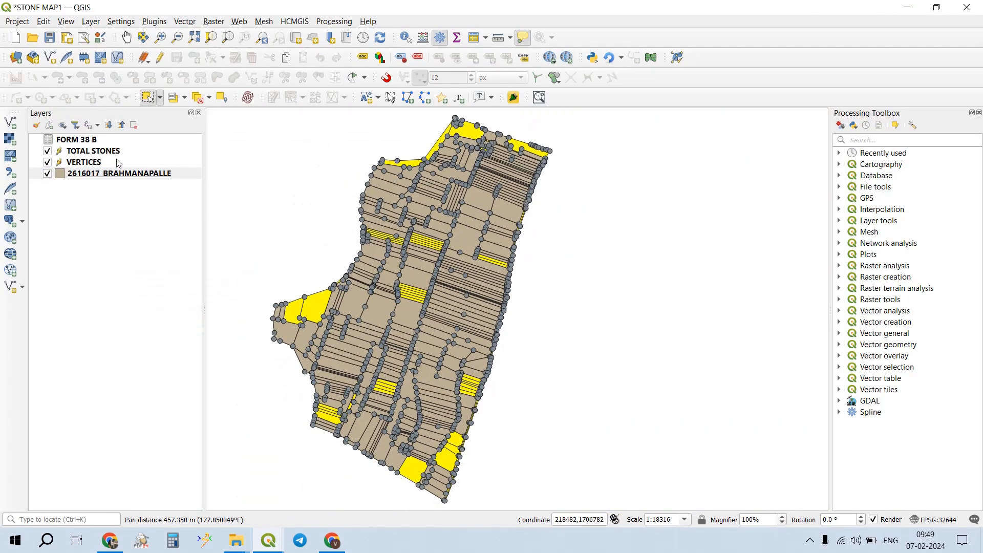
right_click(149, 177)
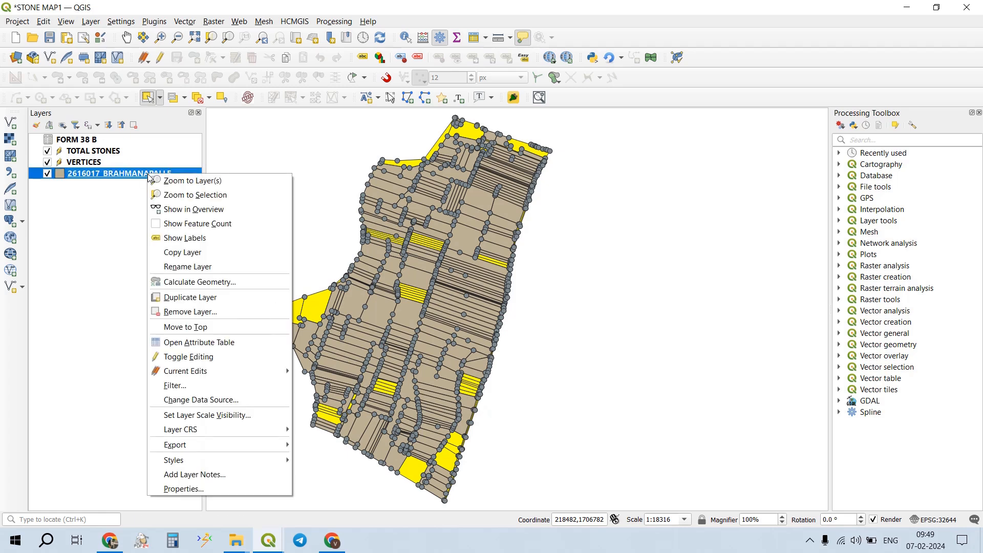
mouse_move(223, 446)
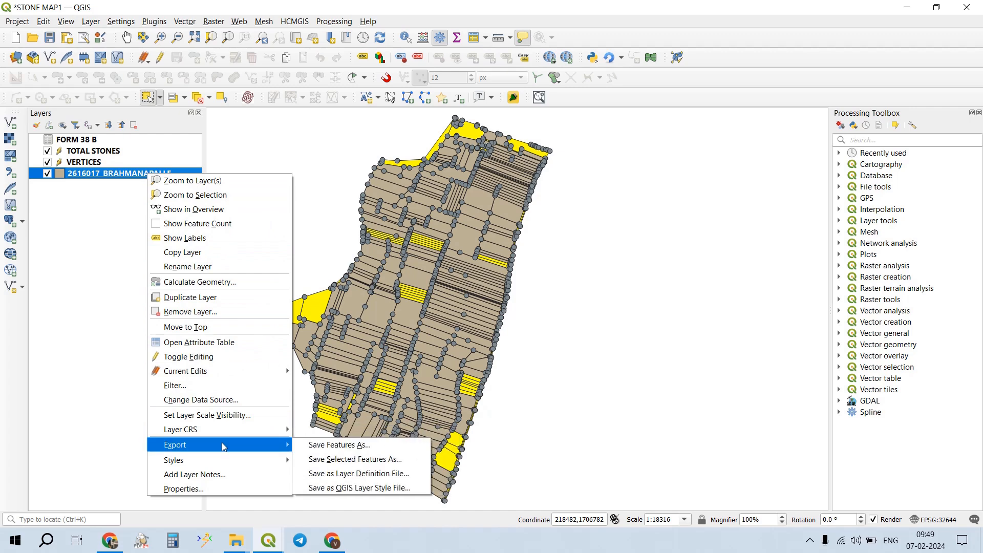
- Save selected features, creating and opening a new GOVT LAND LPMS folder inside STONE MAP 1
click(331, 463)
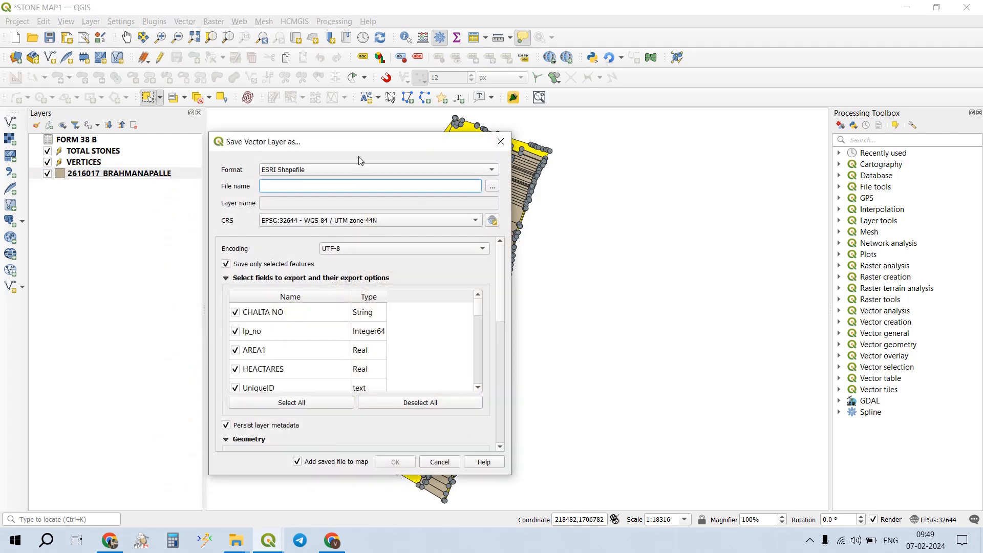
click(491, 186)
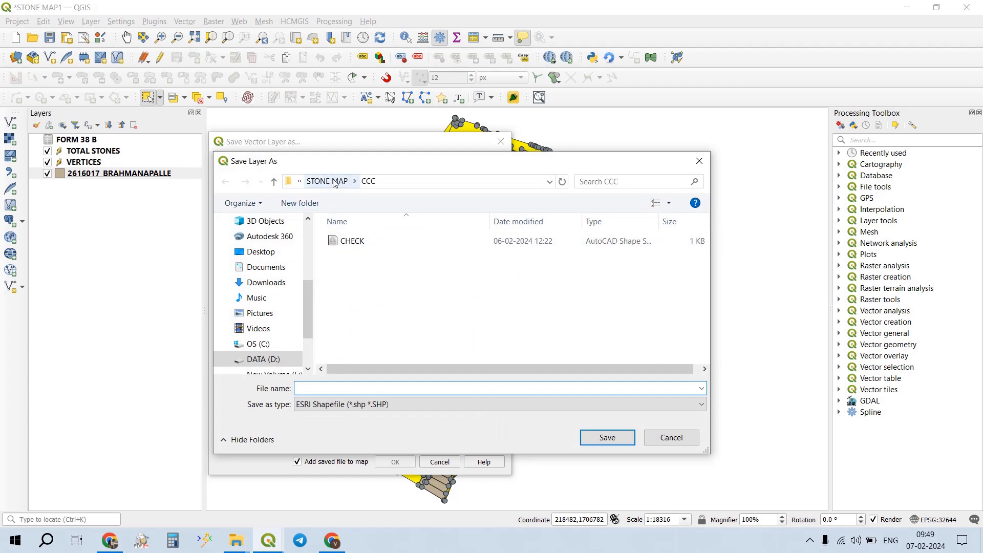
click(334, 182)
click(259, 252)
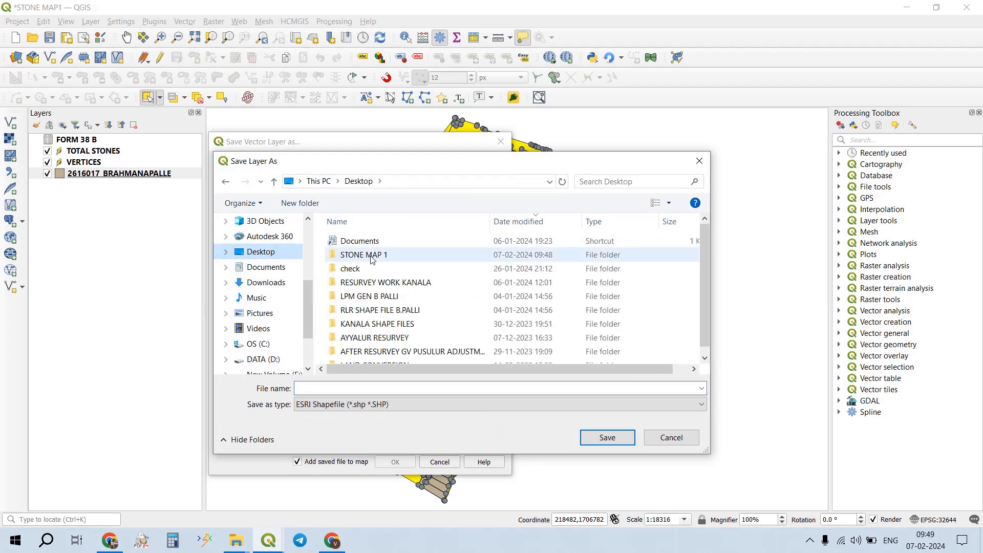
double_click(371, 256)
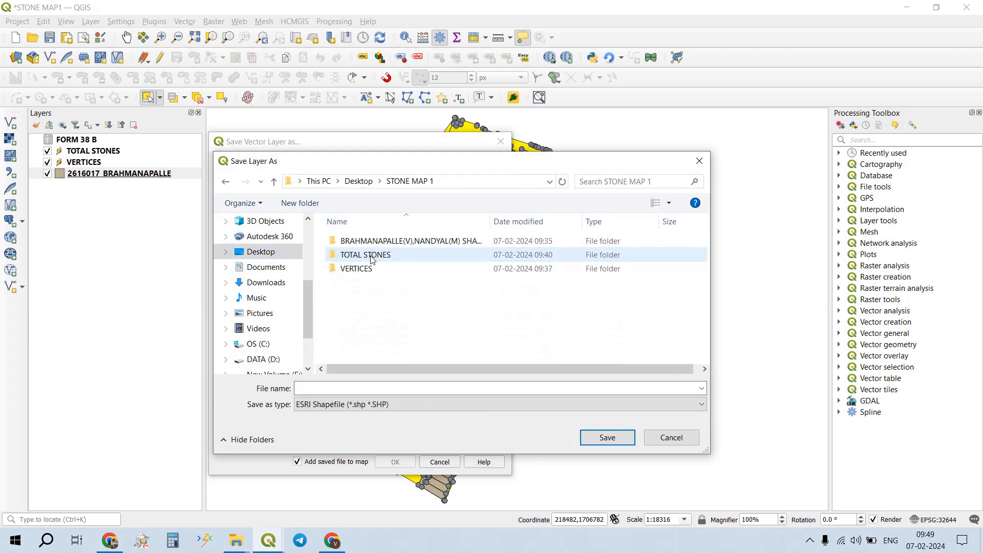
click(318, 205)
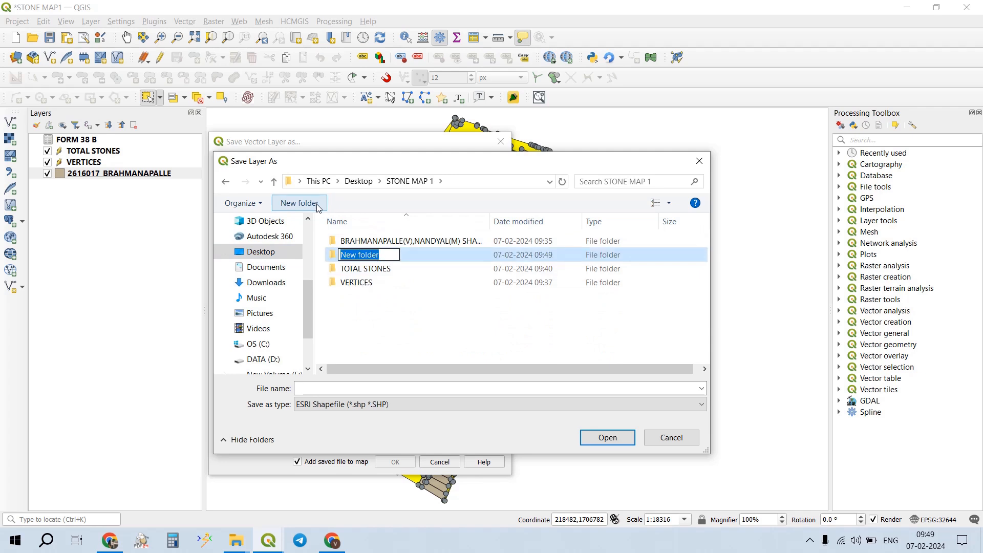
text(GOVT)
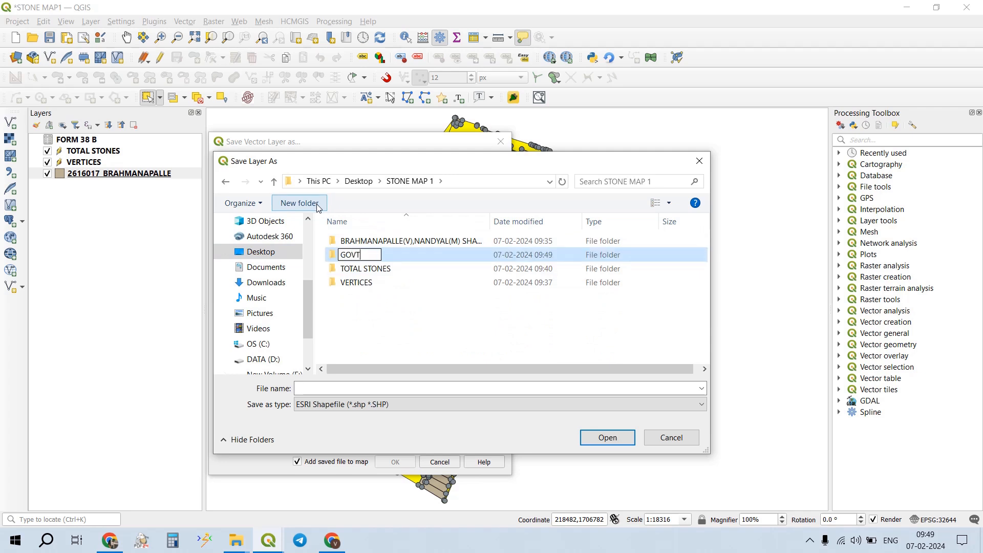
text( LAND LPMS)
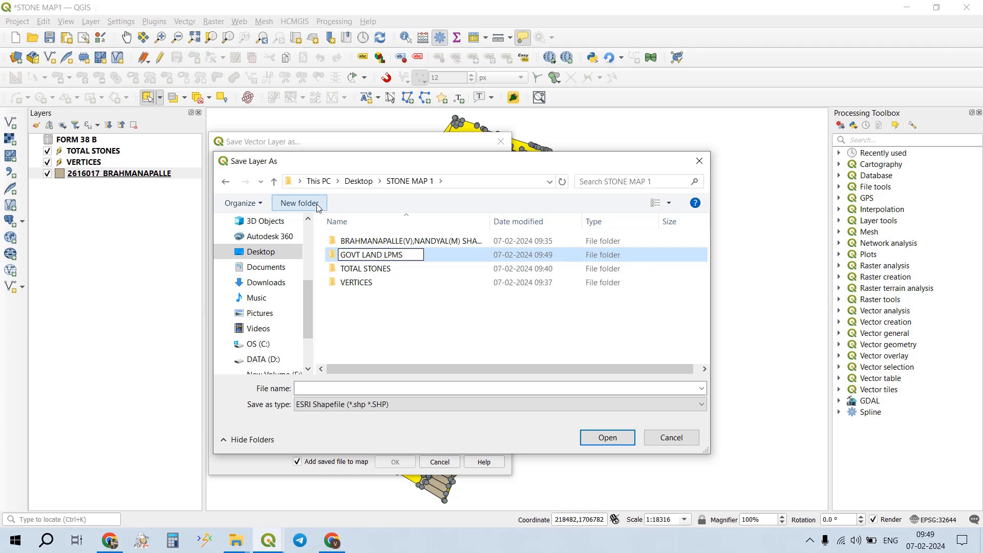
key(ctrl+a)
key(ctrl+c)
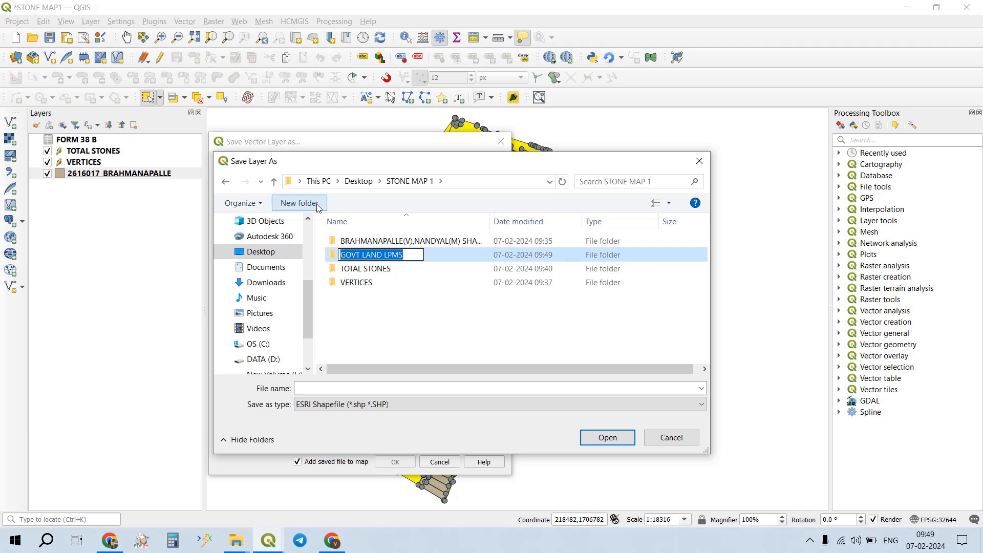
click(433, 255)
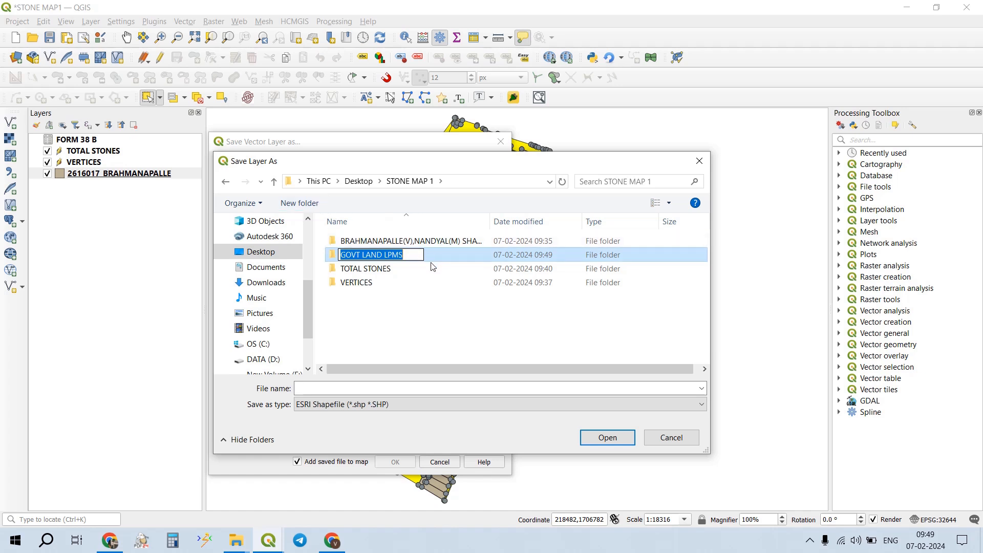
double_click(433, 255)
- Export the selection as GOVT LAND LPMS.shp and add it to the map
click(385, 390)
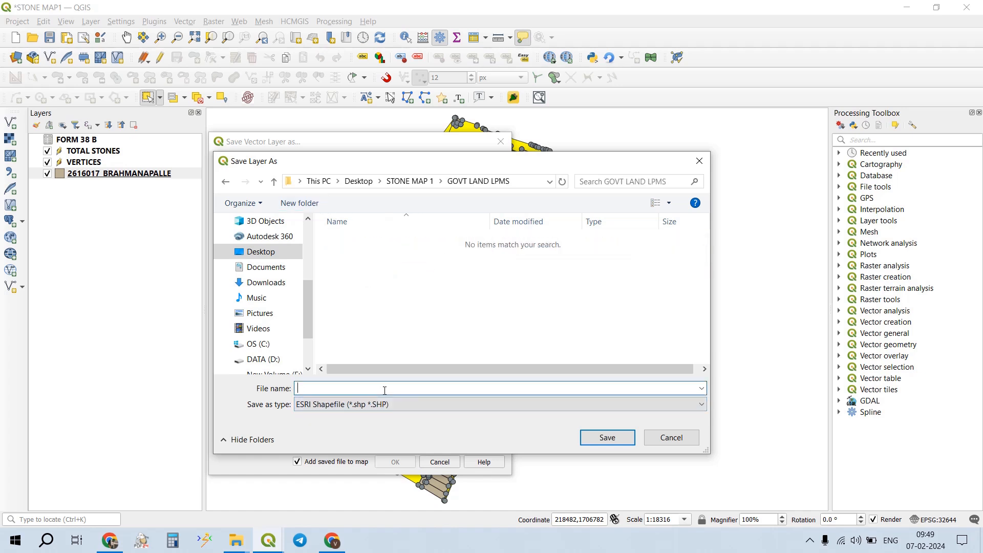
key(ctrl+v)
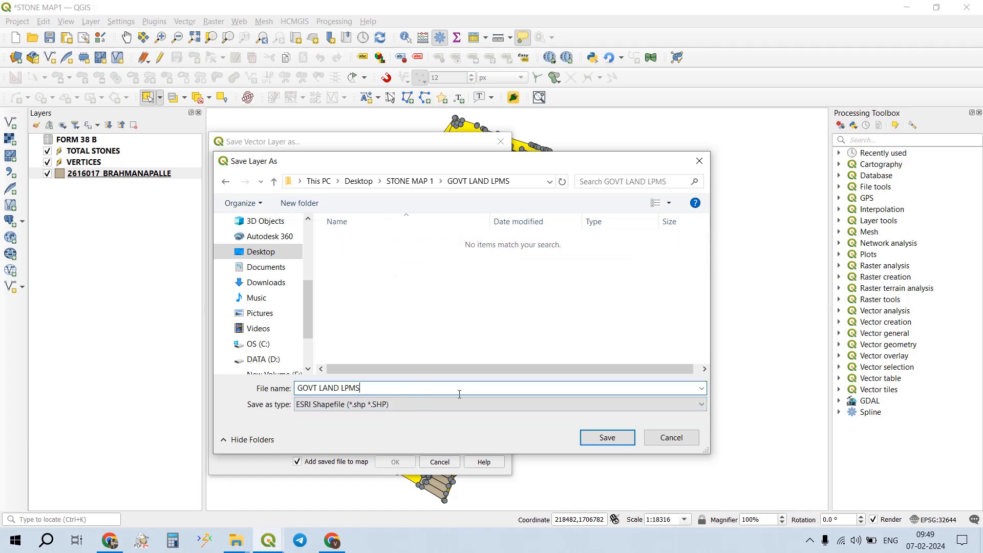
click(612, 441)
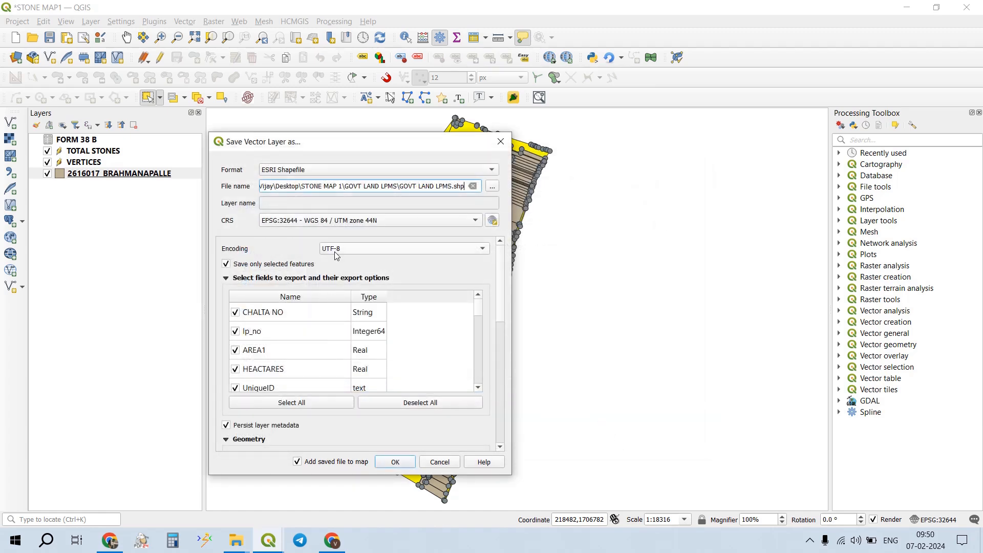
click(398, 463)
drag(432, 188, 484, 204)
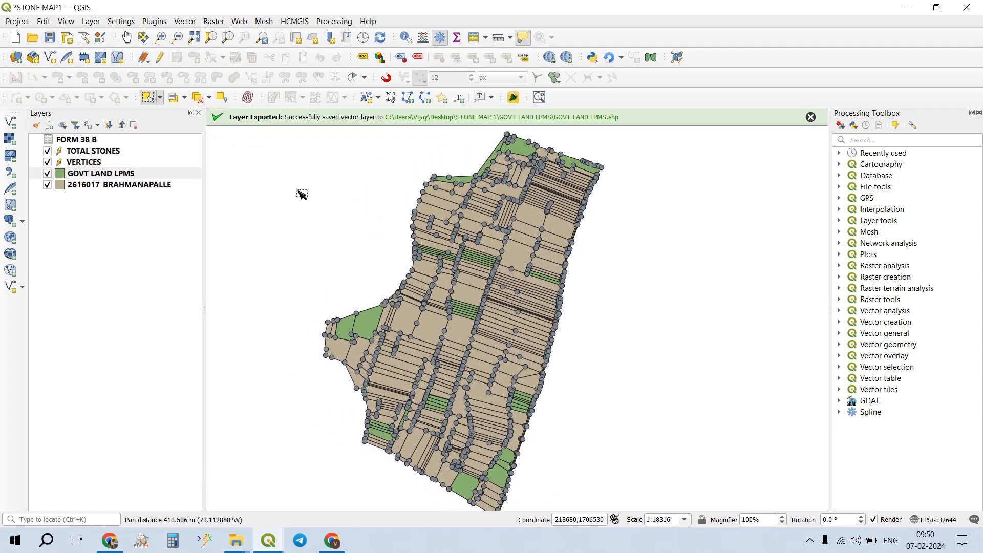
- Invert the attribute-table selection to the other 279 parcels and make 2616017_BRAHMANAPALLE current
mouse_move(270, 547)
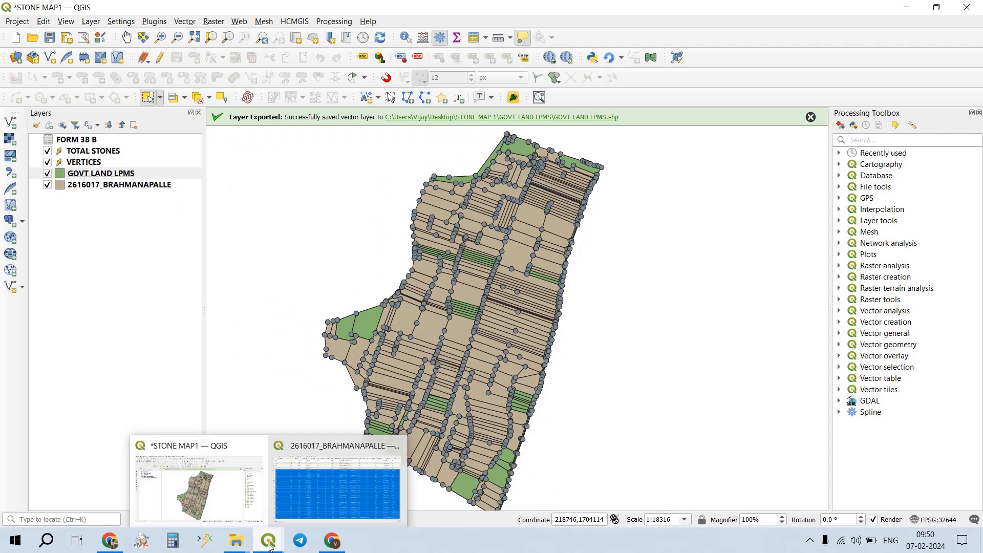
click(327, 481)
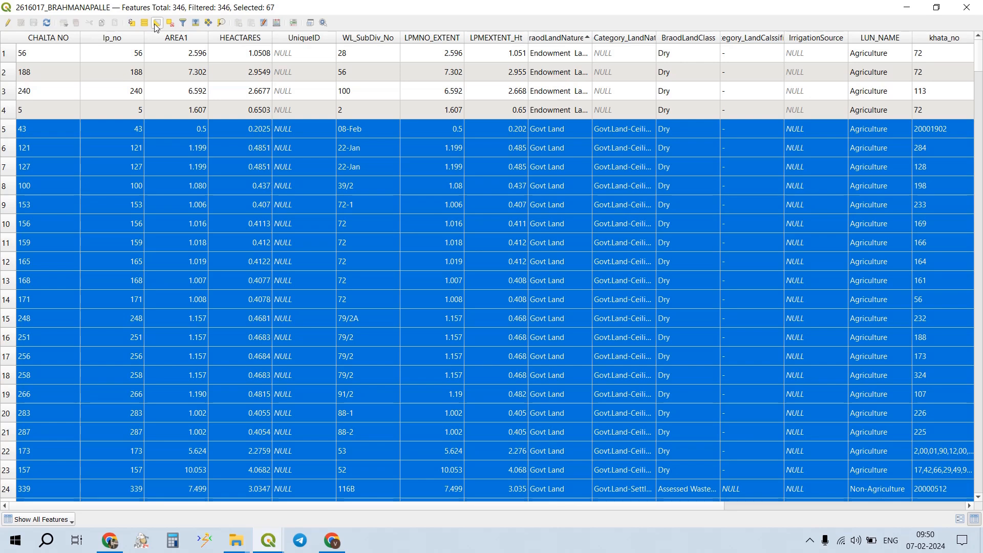
click(157, 23)
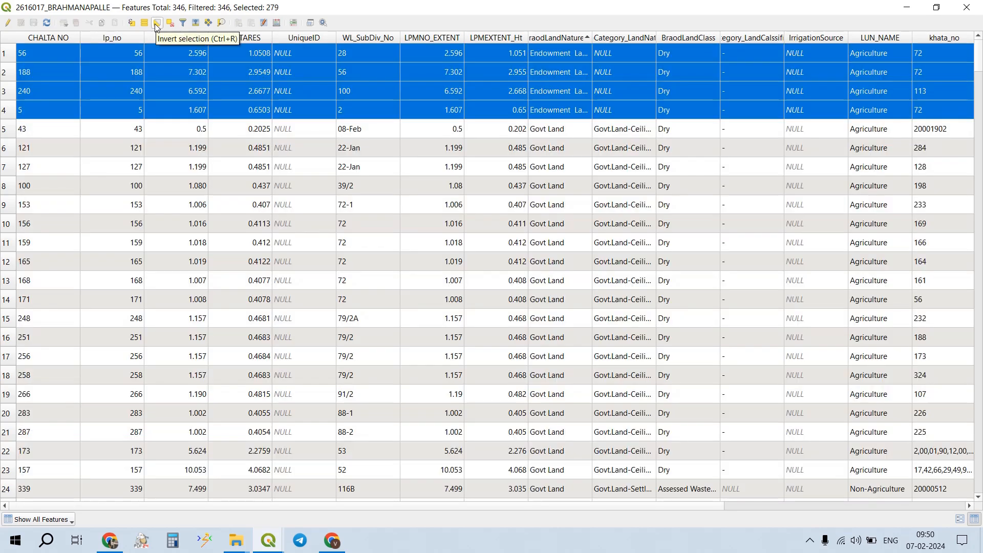
scroll(639, 243, down, 20)
scroll(605, 255, down, 20)
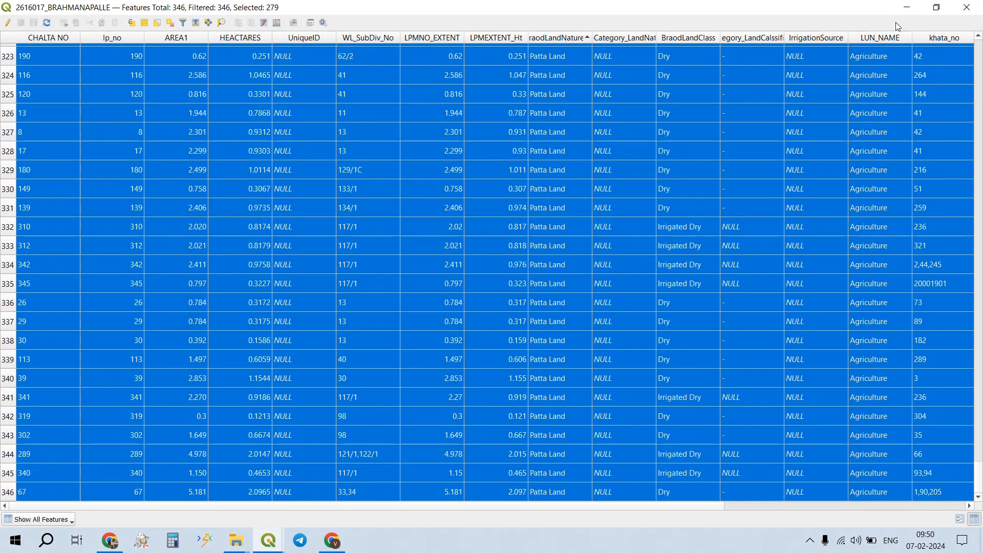
click(906, 7)
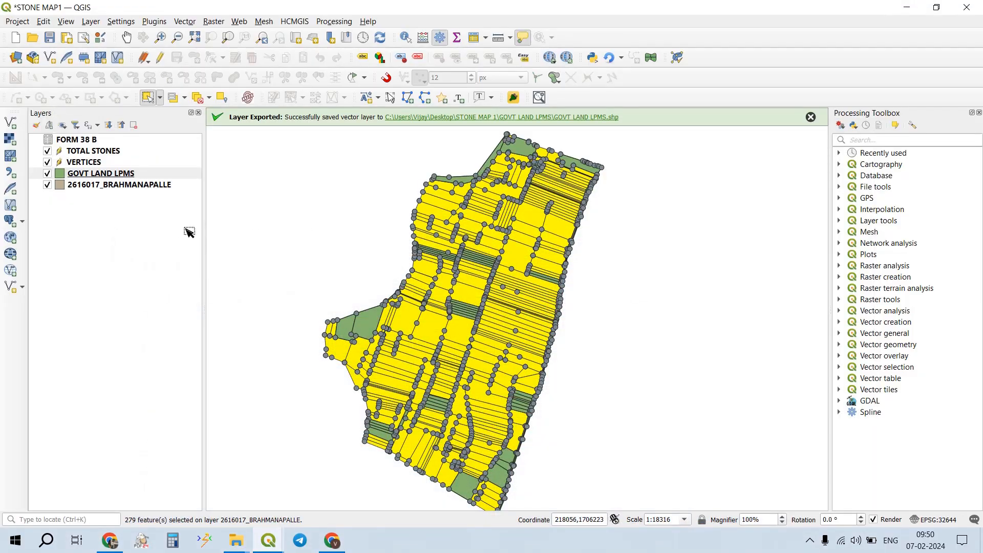
click(152, 187)
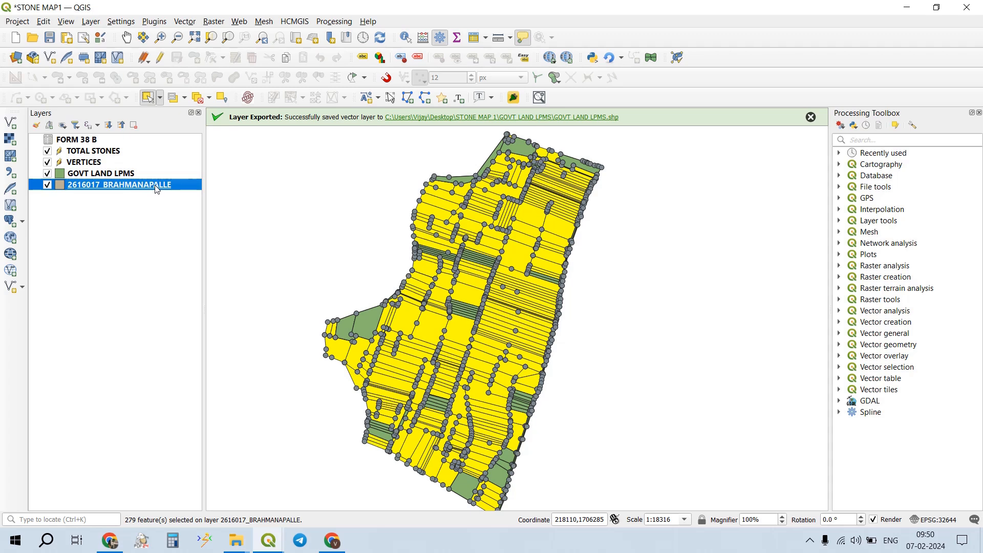
- Save the selected parcels, creating and opening a new PATTA LAND LPMS folder in STONE MAP 1
right_click(156, 186)
mouse_move(220, 457)
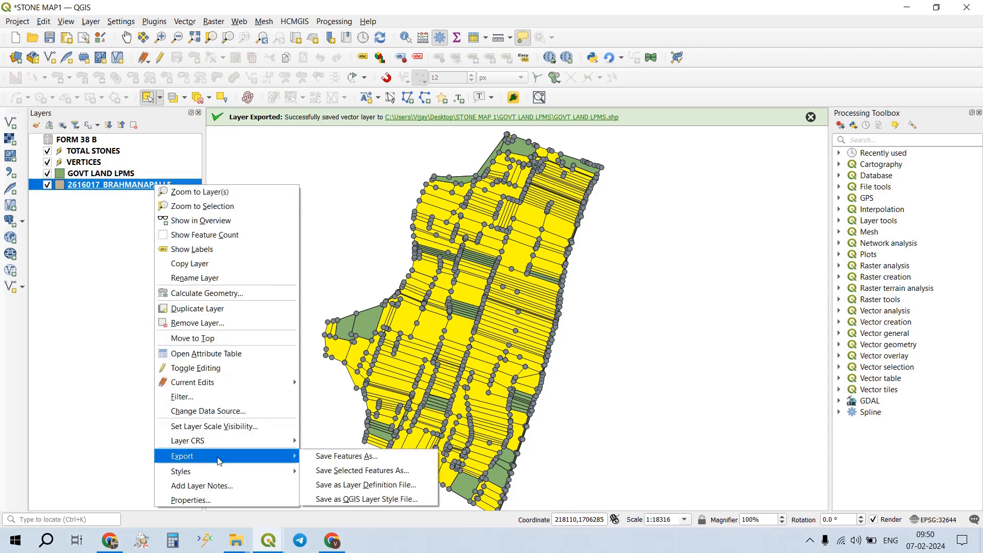
click(350, 469)
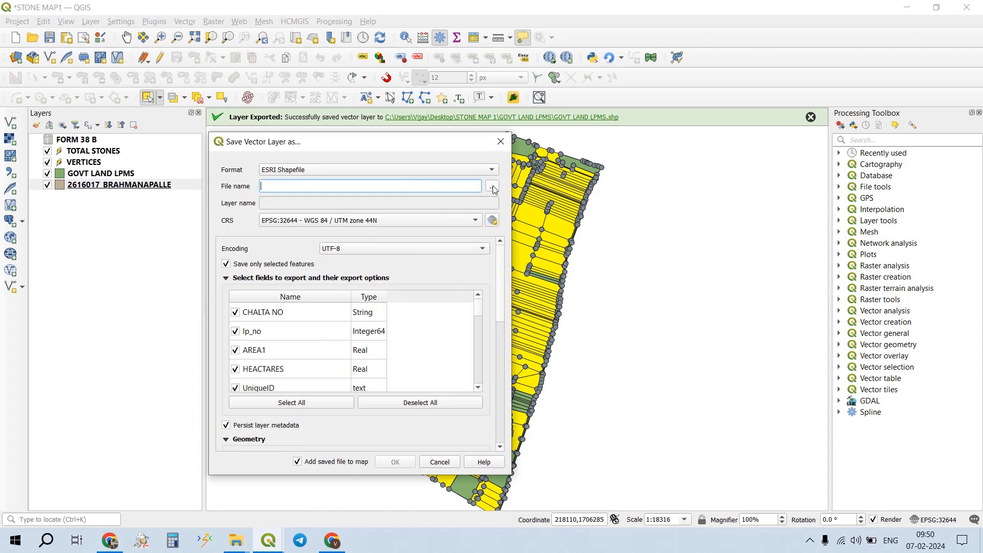
click(493, 186)
click(411, 181)
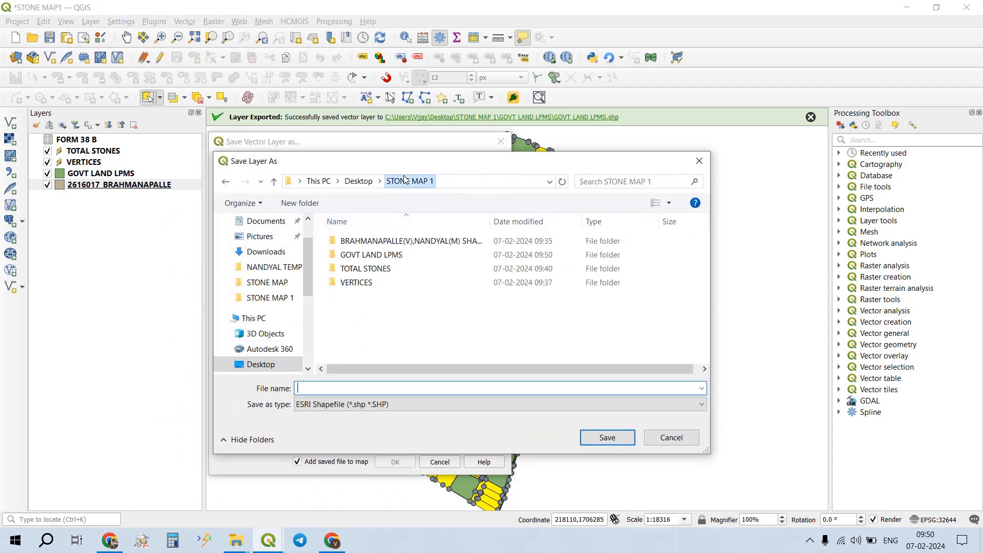
click(320, 204)
text(PA)
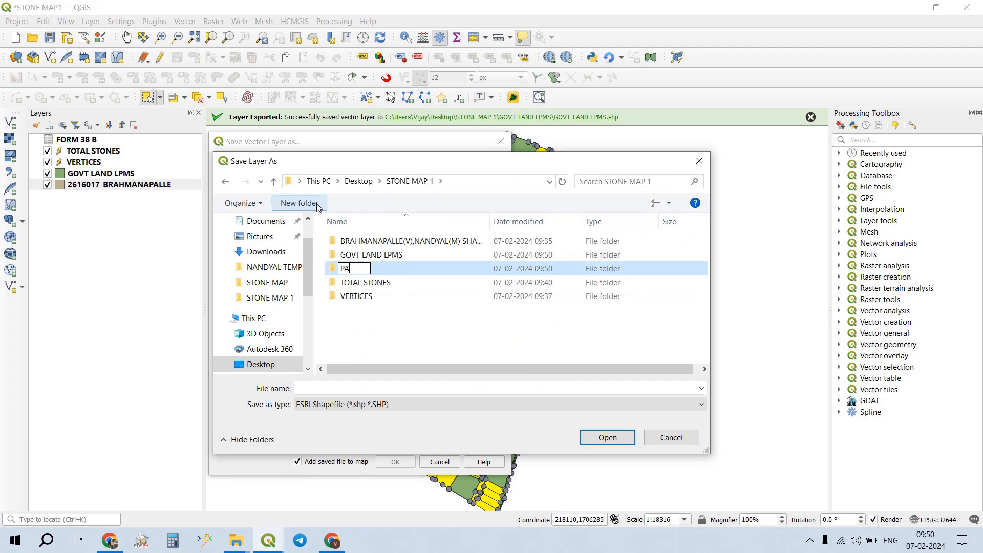
text(TTA LAND )
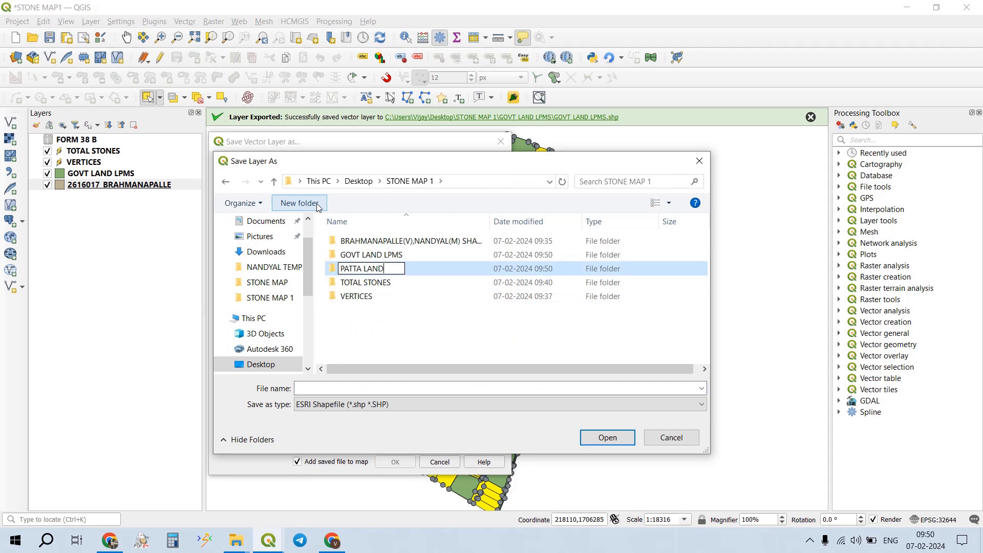
text(LPMS)
key(ctrl+a)
key(ctrl+c)
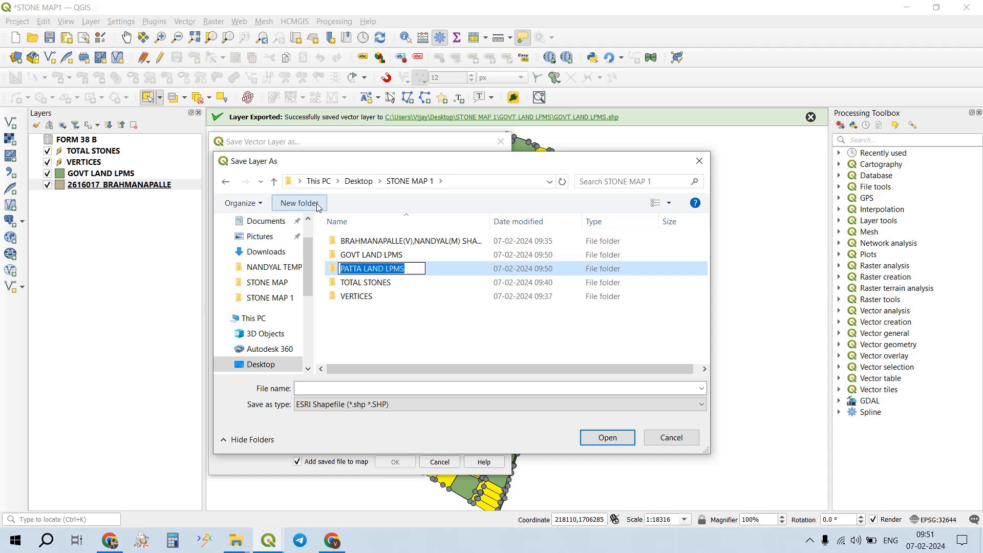
double_click(469, 267)
- Export the selection as PATTA LAND LPMS.shp and add it to the map
click(370, 385)
key(ctrl+v)
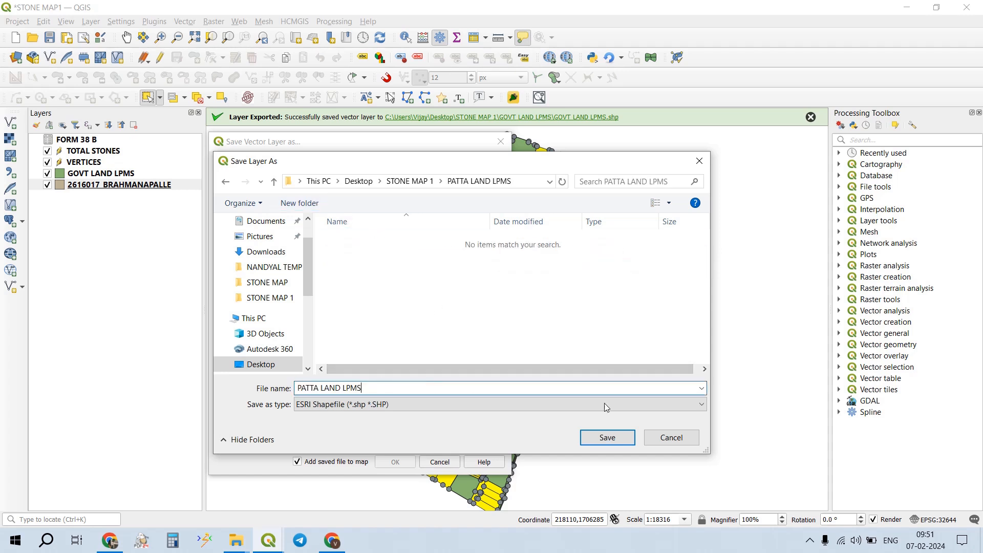
click(606, 437)
click(394, 461)
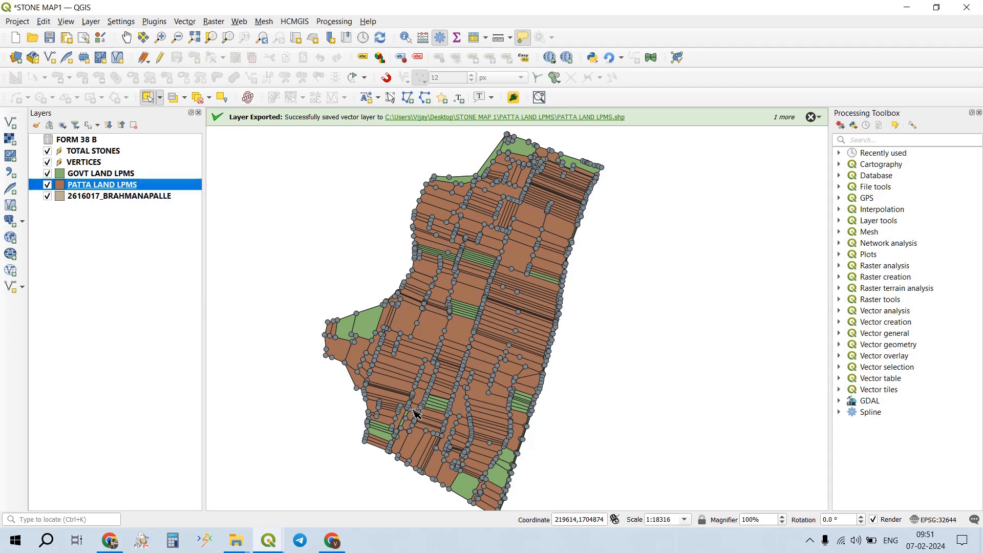
click(145, 57)
click(146, 58)
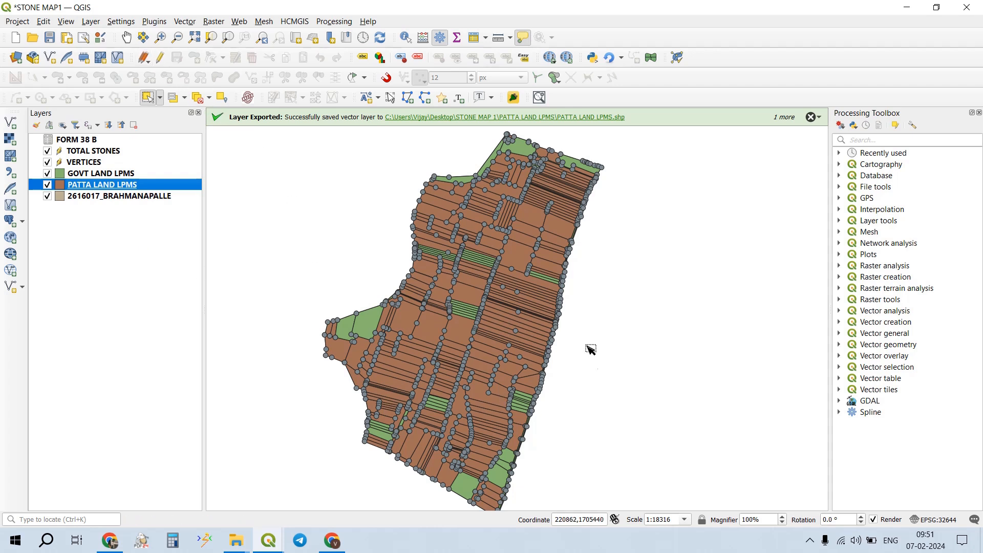
- Select the GOVT LAND LPMS layer and click into the Processing Toolbox search box
mouse_move(558, 305)
click(151, 175)
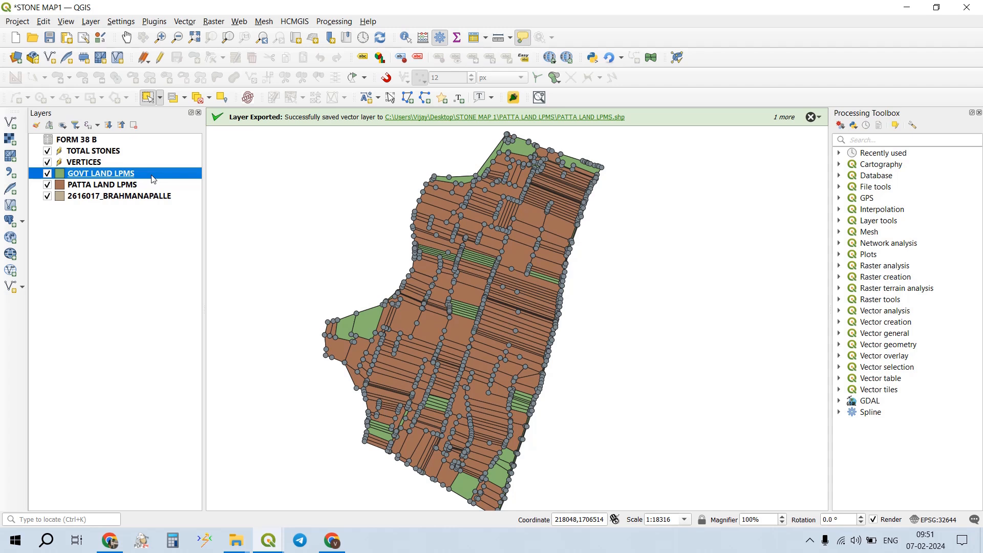
click(897, 141)
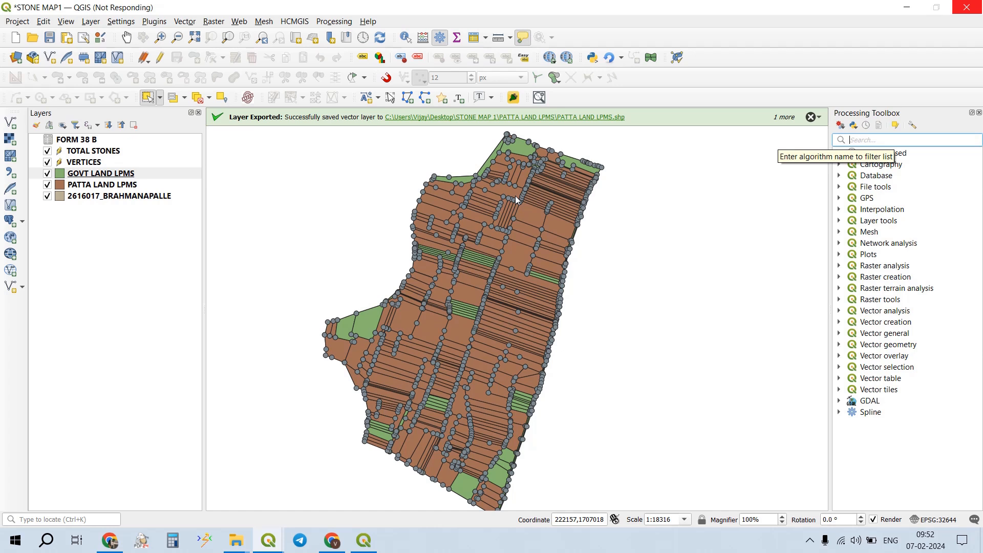
- Force-close the frozen QGIS, quit the crash report, and relaunch QGIS
click(973, 7)
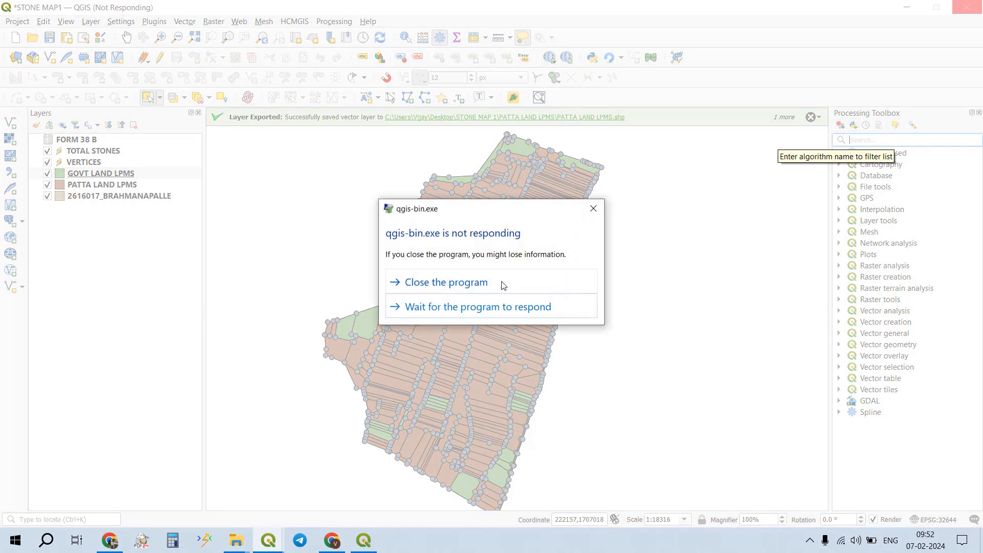
click(502, 283)
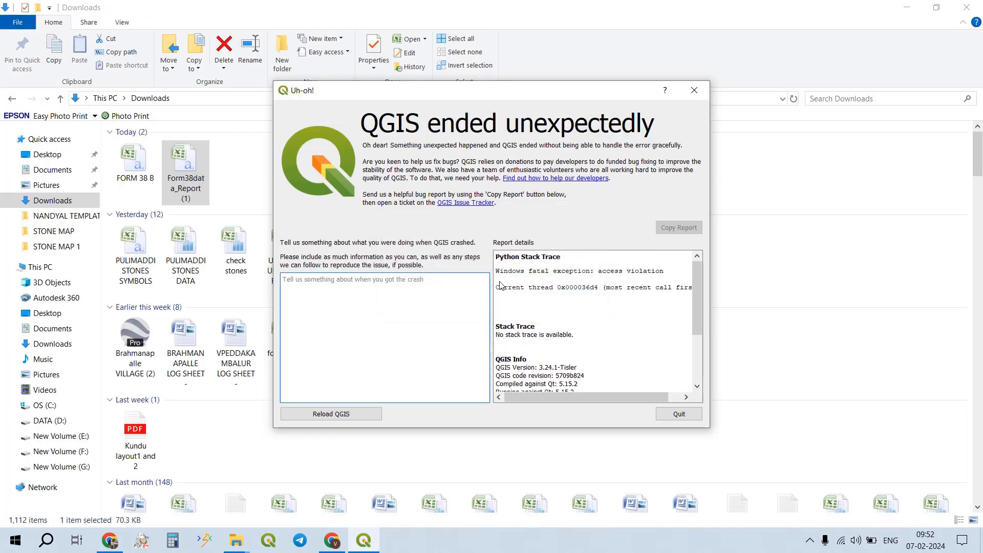
click(678, 413)
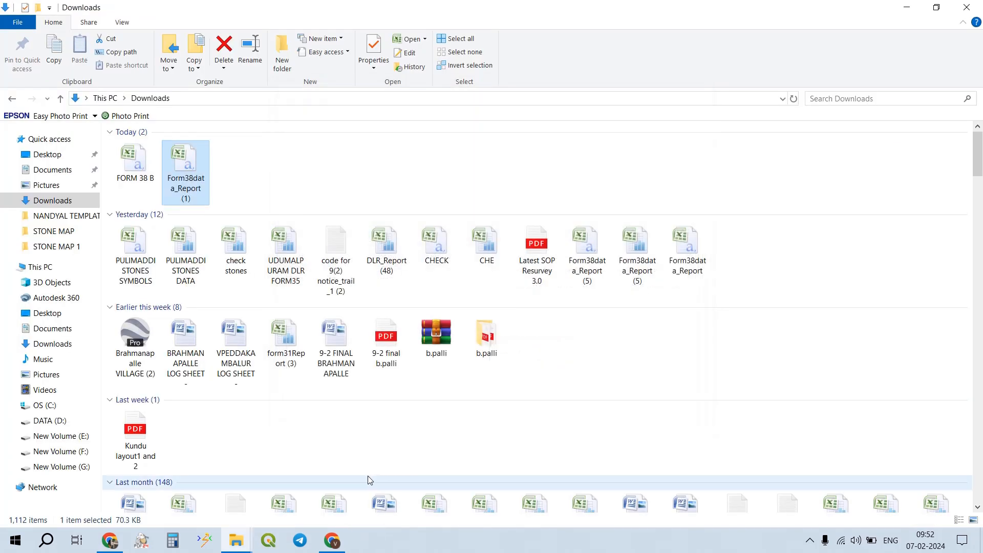
click(268, 540)
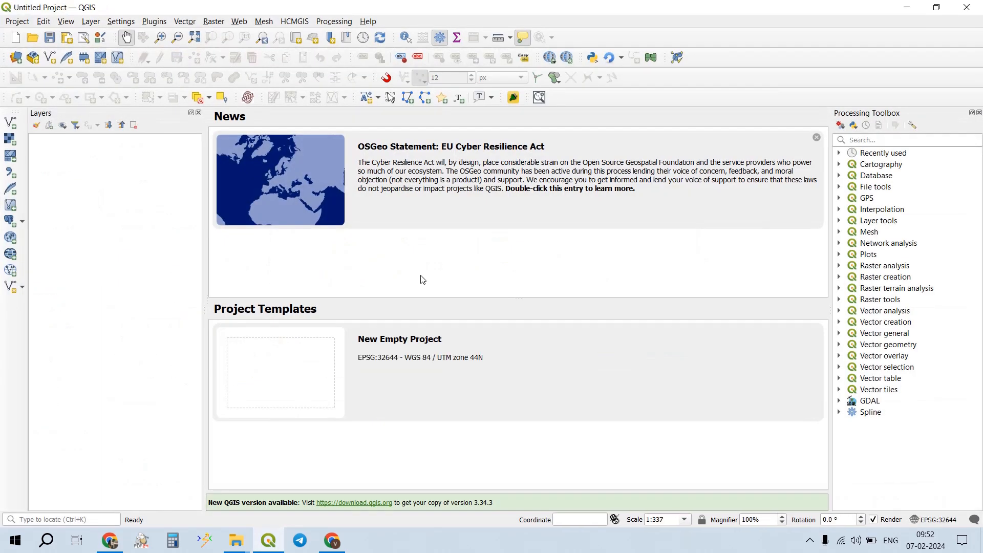
- Reopen the recent STONE MAP1 project and save it
click(17, 21)
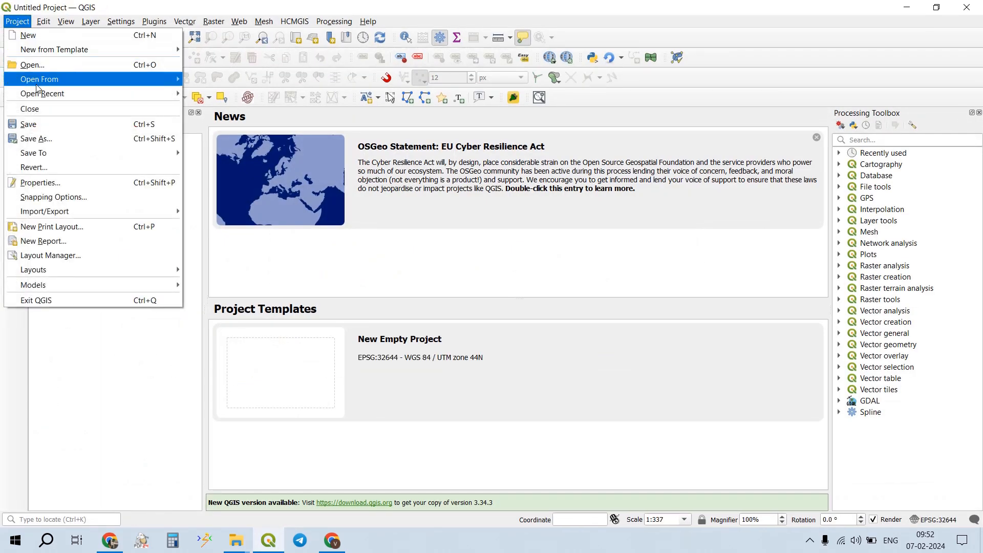
mouse_move(37, 92)
click(262, 95)
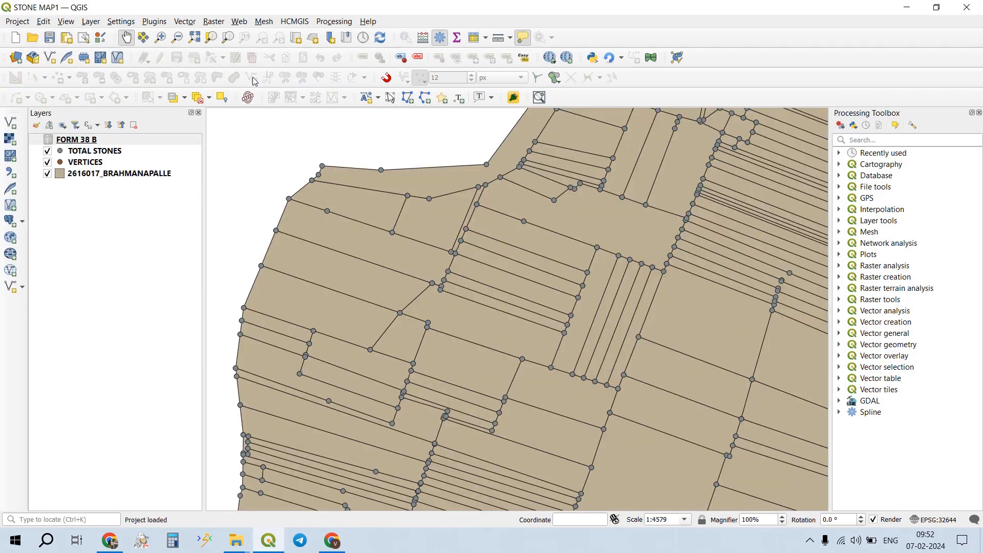
click(50, 38)
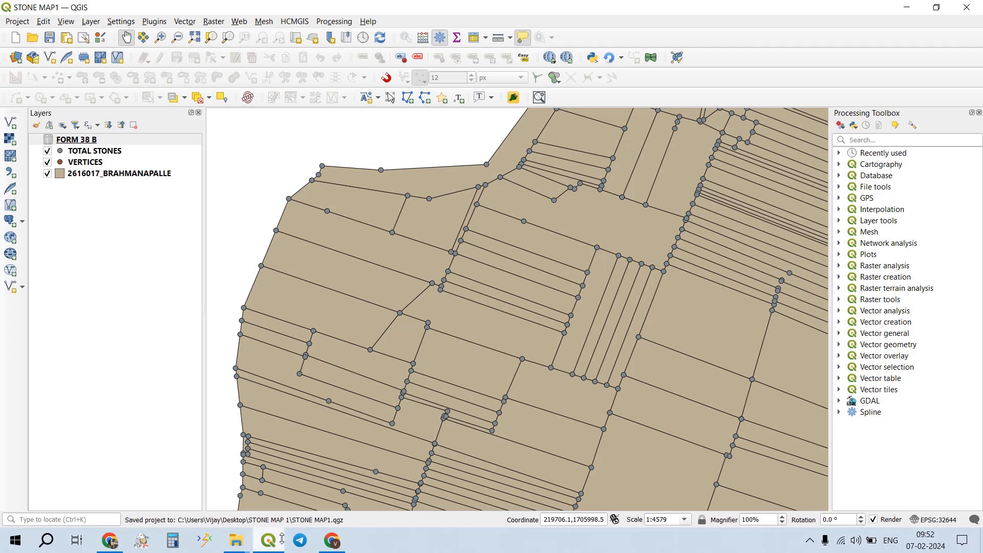
- Drag PATTA LAND LPMS.shp into the map and place it just above the village boundary layer
mouse_move(237, 551)
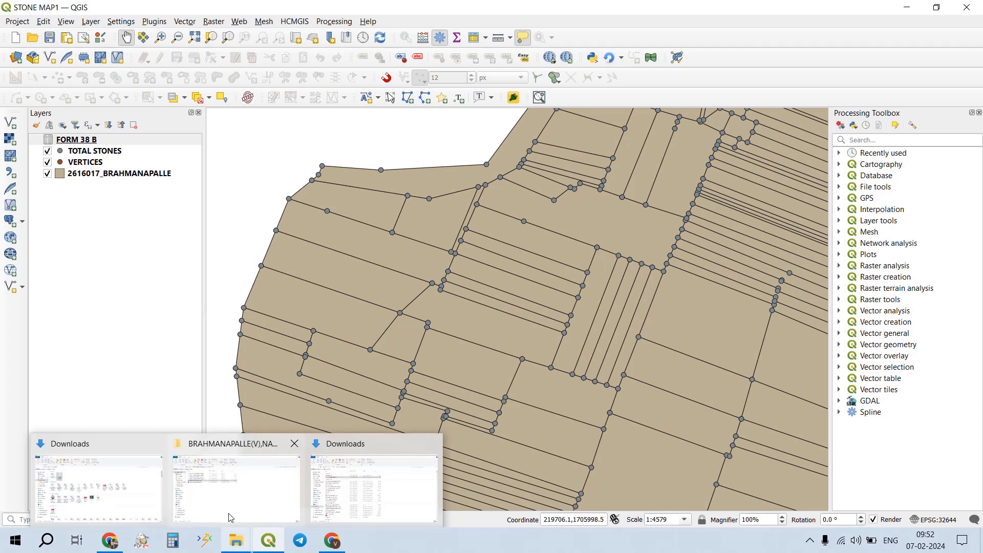
click(232, 494)
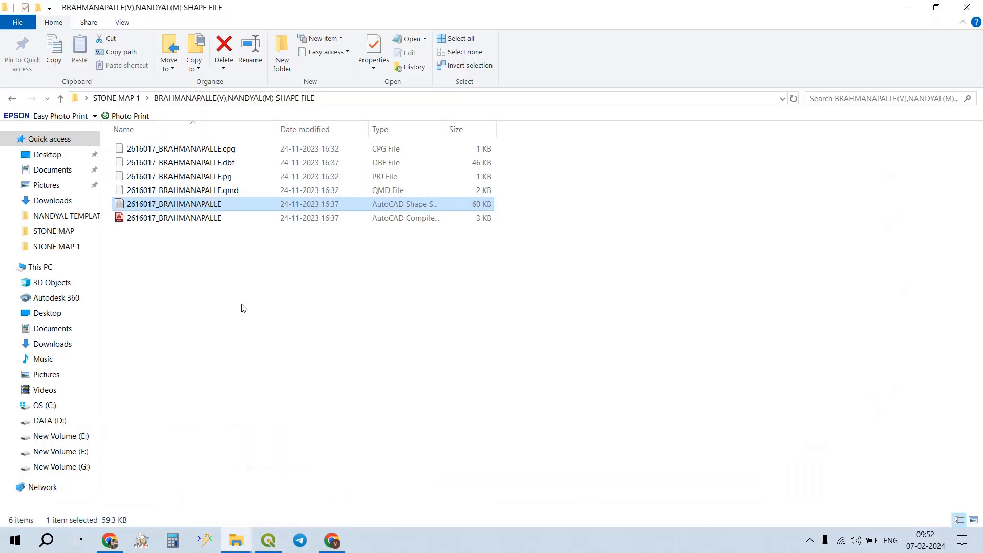
click(134, 98)
double_click(158, 176)
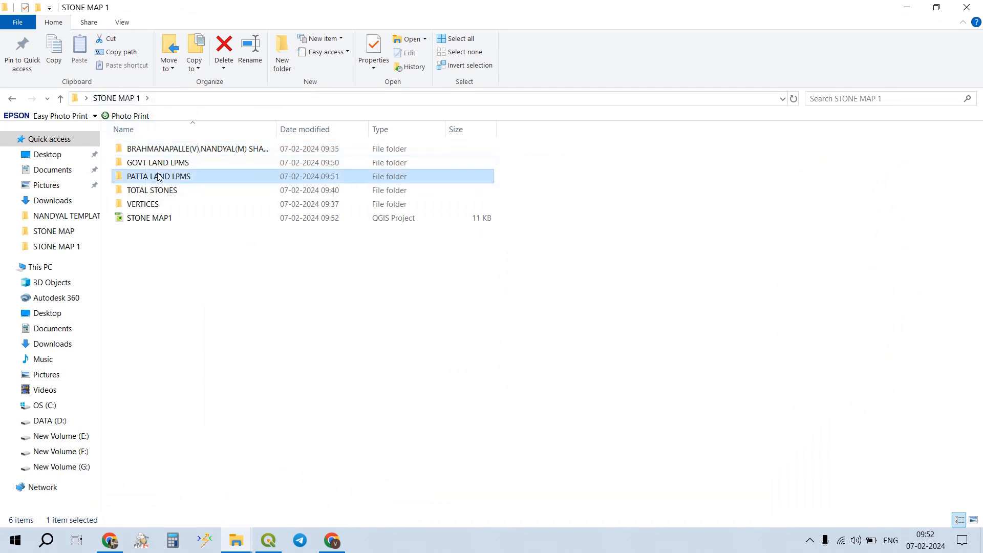
drag(187, 204, 185, 316)
drag(137, 148, 143, 187)
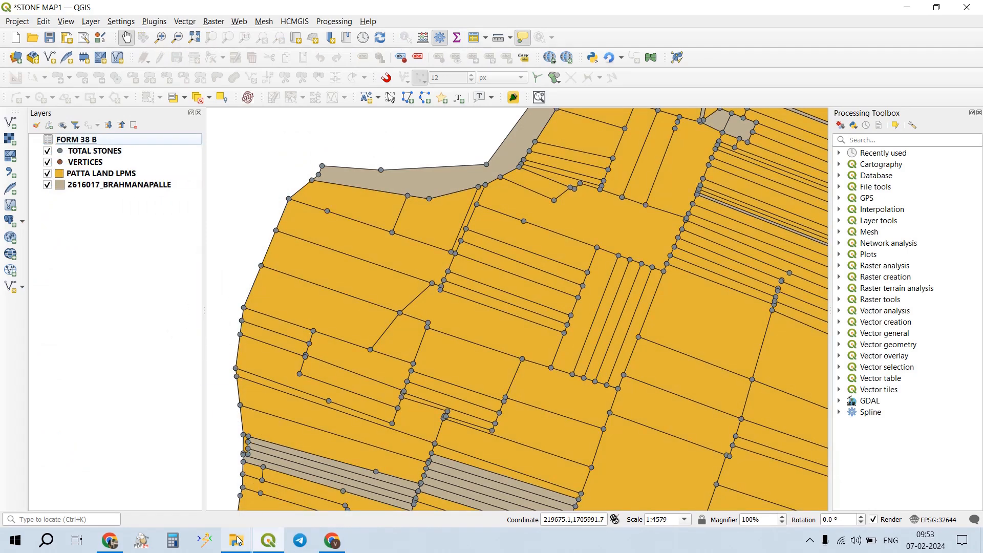
- Drag GOVT LAND LPMS.shp into the map and place it below PATTA LAND LPMS
mouse_move(237, 538)
click(261, 495)
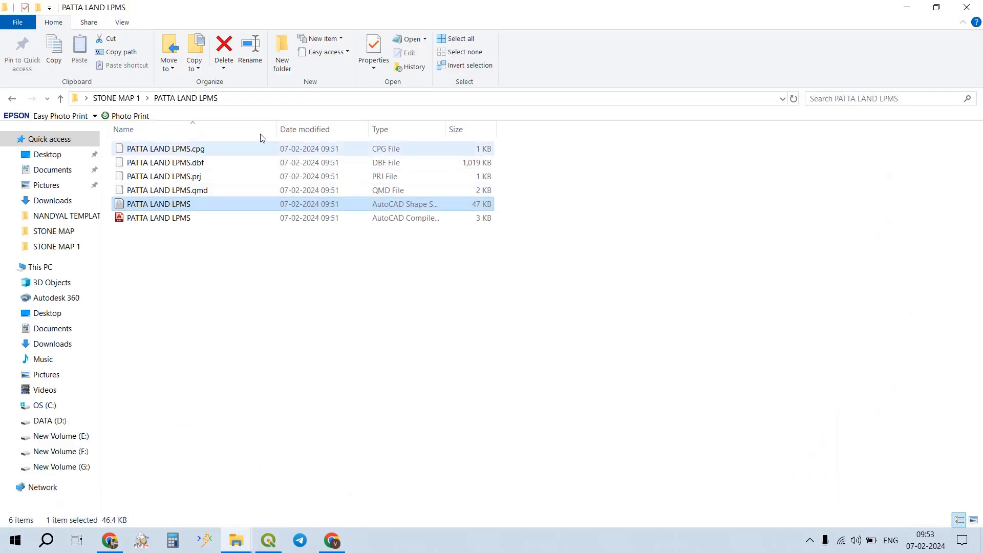
click(134, 99)
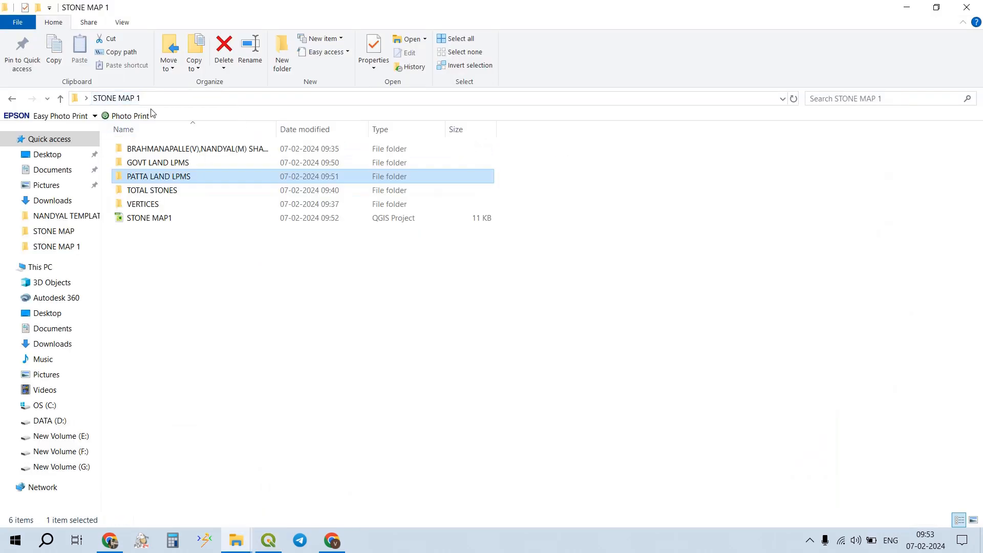
double_click(188, 163)
drag(187, 205, 160, 257)
drag(142, 142, 141, 184)
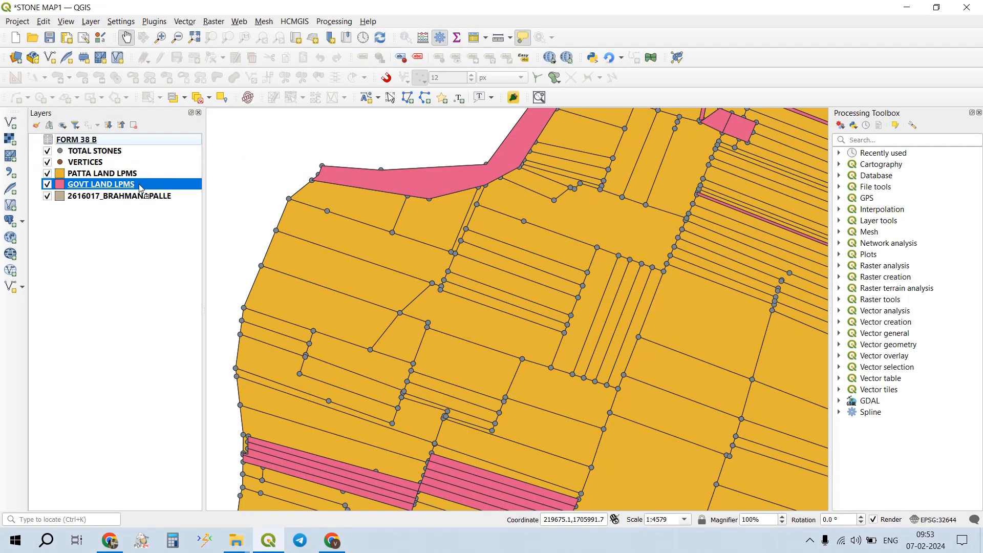
- Save the STONE MAP1 project
click(49, 37)
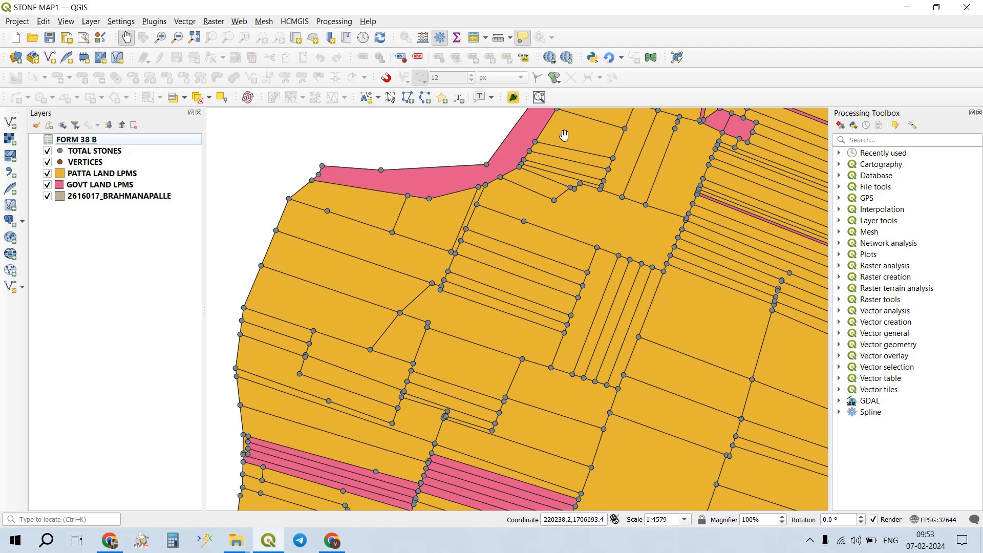
click(49, 38)
drag(429, 175, 372, 188)
scroll(372, 187, down, 1)
drag(556, 195, 544, 181)
- Search the Processing Toolbox for VERTICES
drag(489, 255, 534, 229)
scroll(533, 256, down, 2)
scroll(562, 184, up, 2)
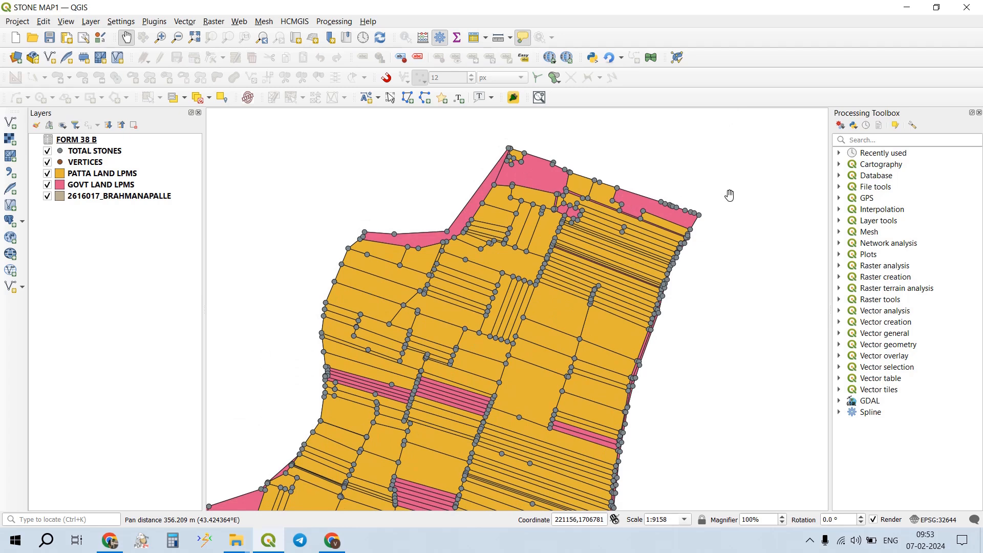
click(902, 140)
text(VERTICES)
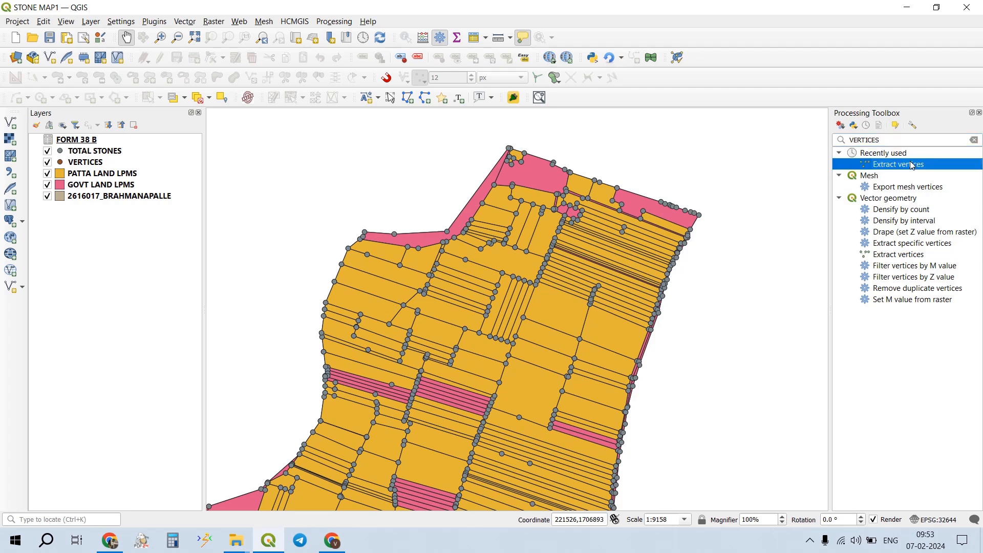
- Set up Extract vertices with GOVT LAND LPMS as input and output saved to a file
double_click(898, 164)
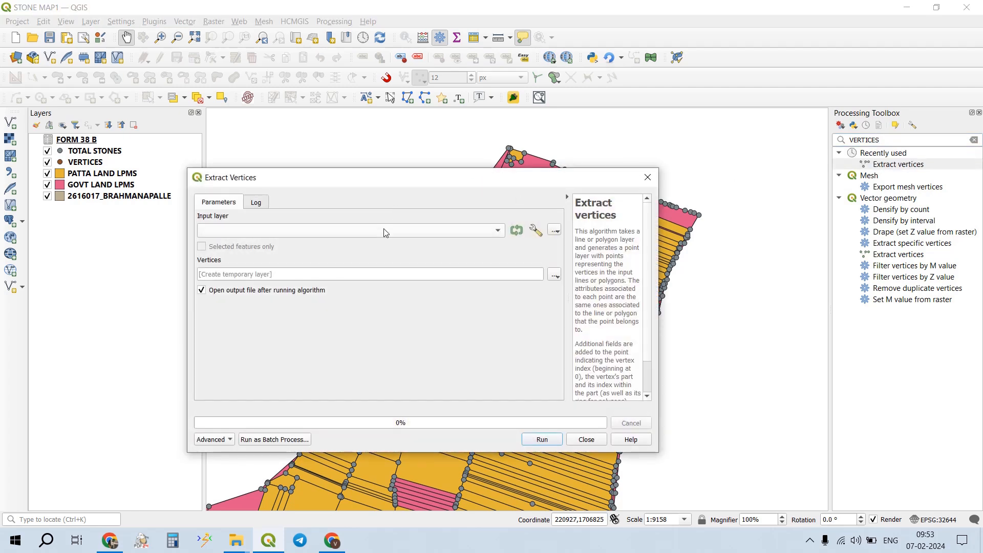
click(380, 233)
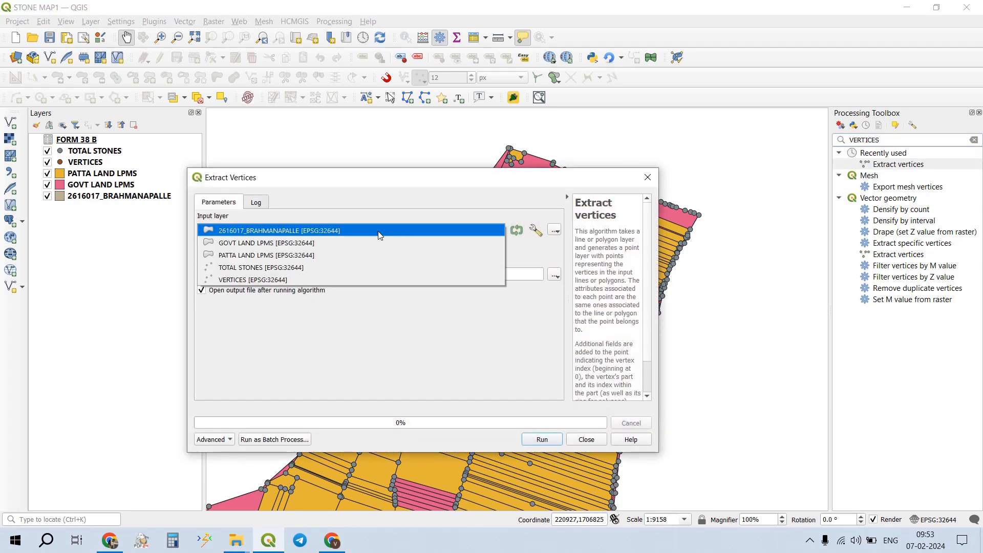
click(338, 240)
click(554, 276)
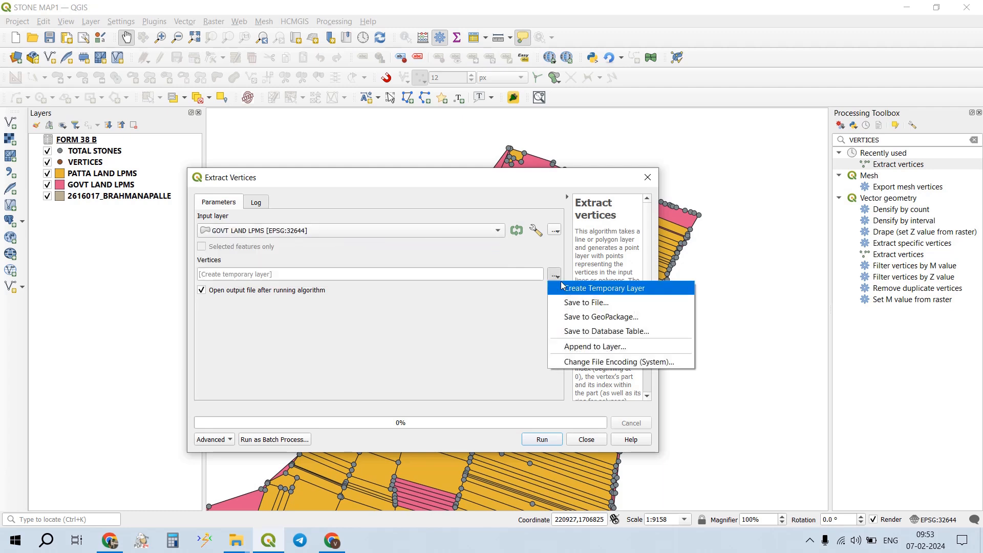
click(587, 302)
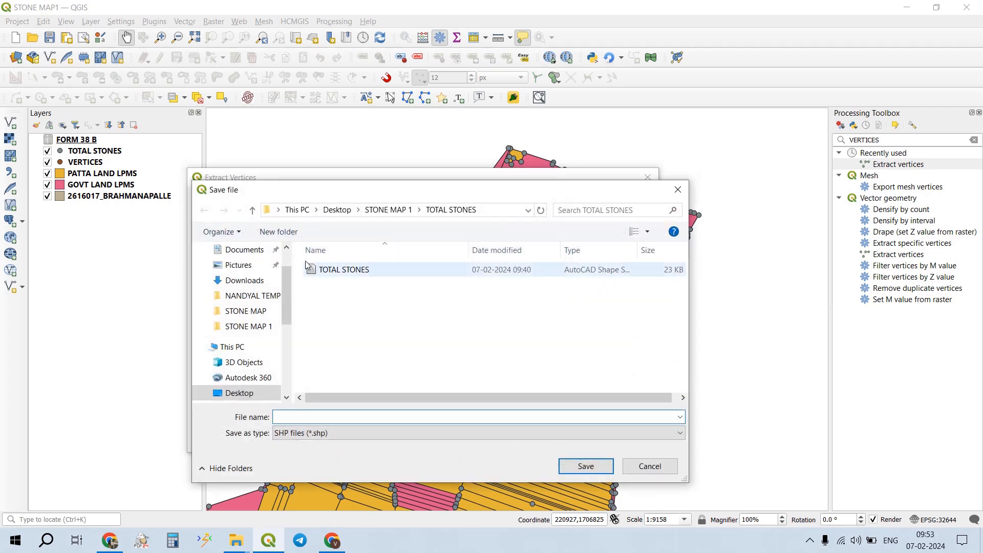
- Save the output as GOVT VERTICES.shp in a new GOVT VERTICES folder and run the extraction
click(388, 210)
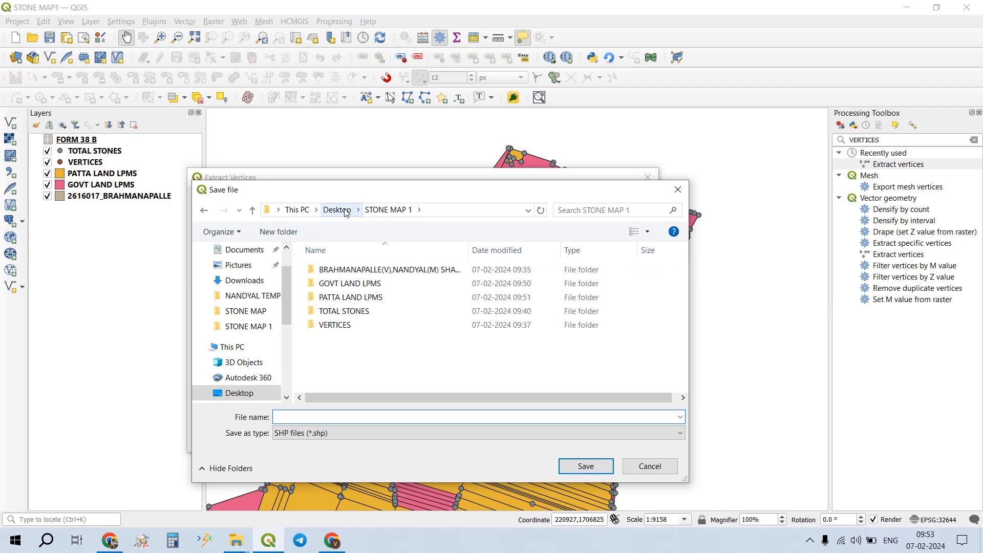
click(299, 234)
text(G)
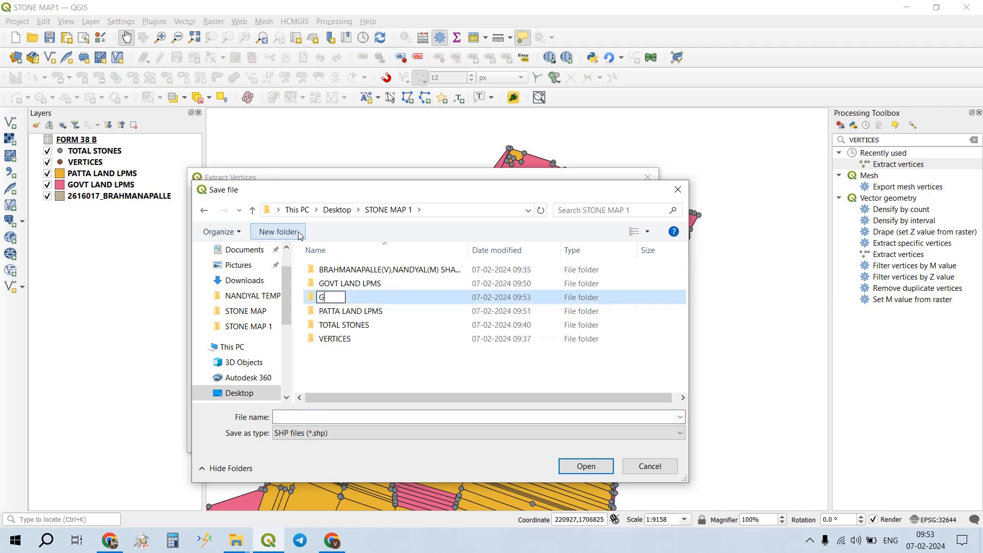
text(OVT VERTICES)
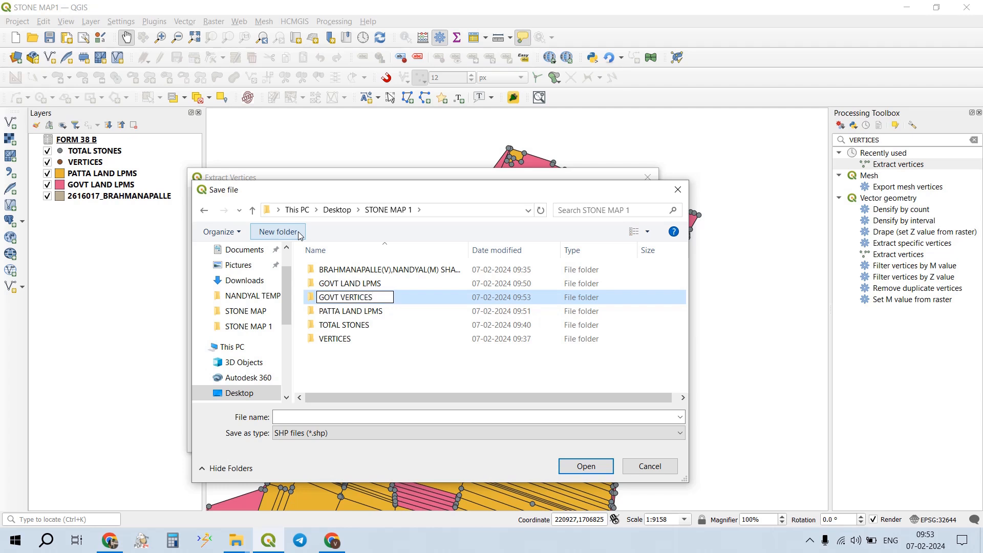
key(ctrl+a)
key(ctrl+c)
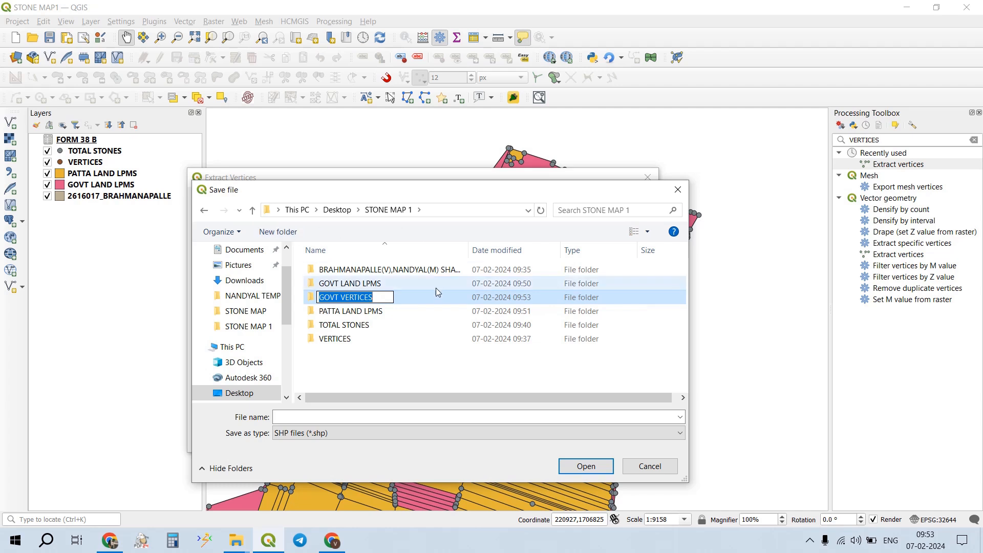
double_click(432, 303)
click(383, 417)
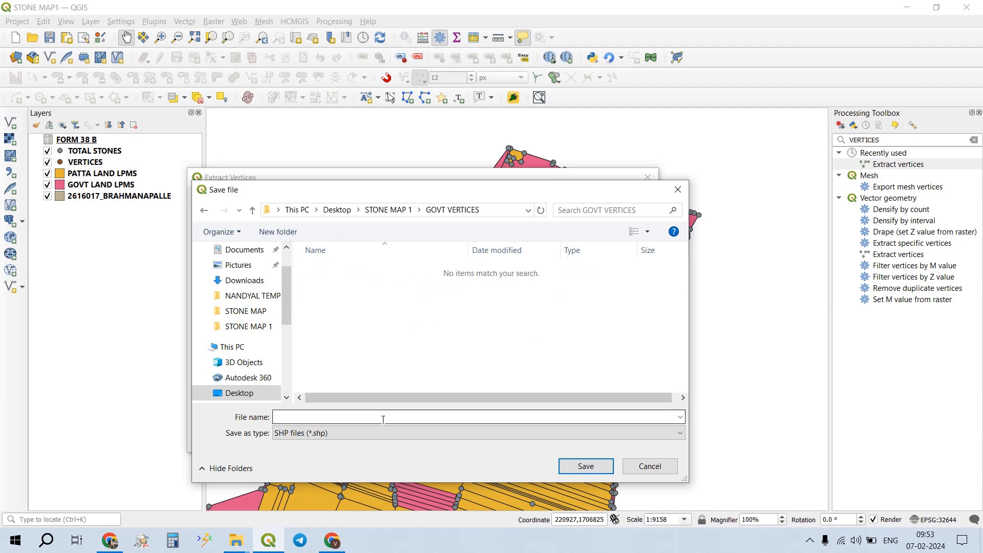
key(ctrl+v)
click(582, 467)
click(539, 443)
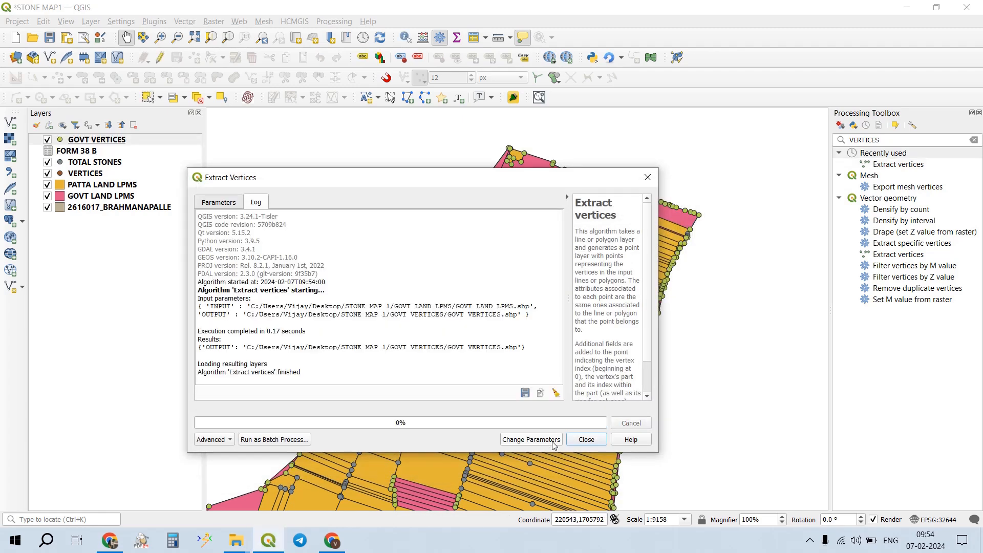
click(592, 438)
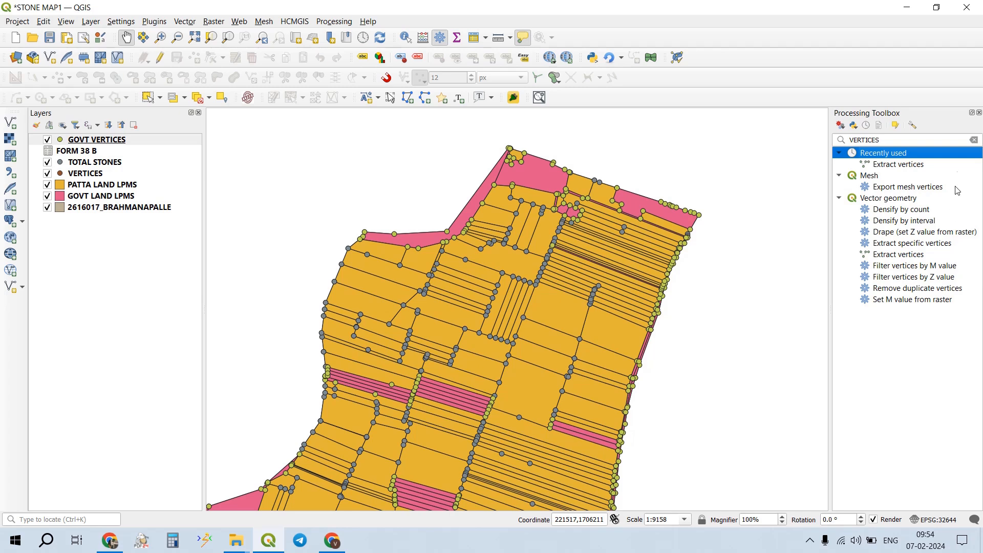
click(973, 140)
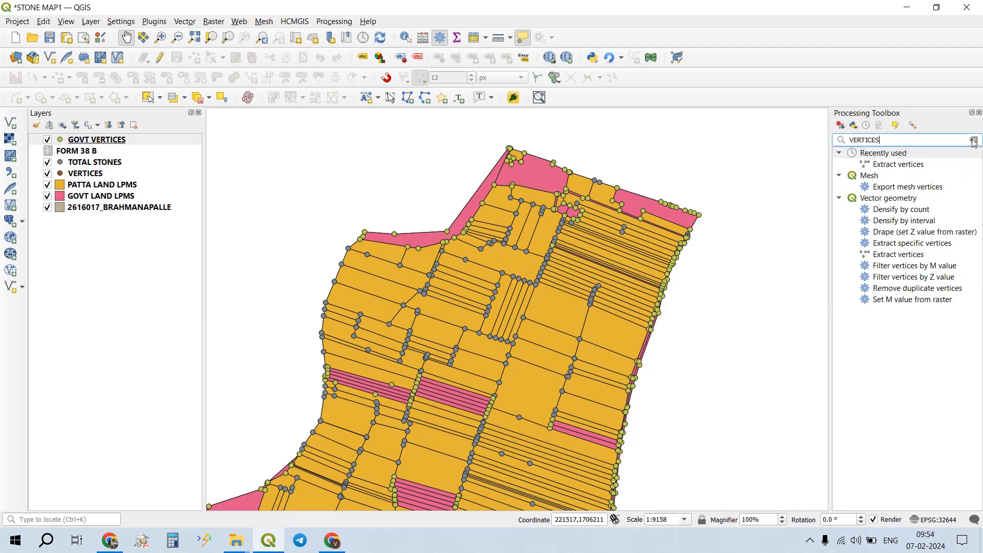
- In the GOVT VERTICES attribute table, add a decimal NORTHING field (precision 4) computed as $y
right_click(148, 141)
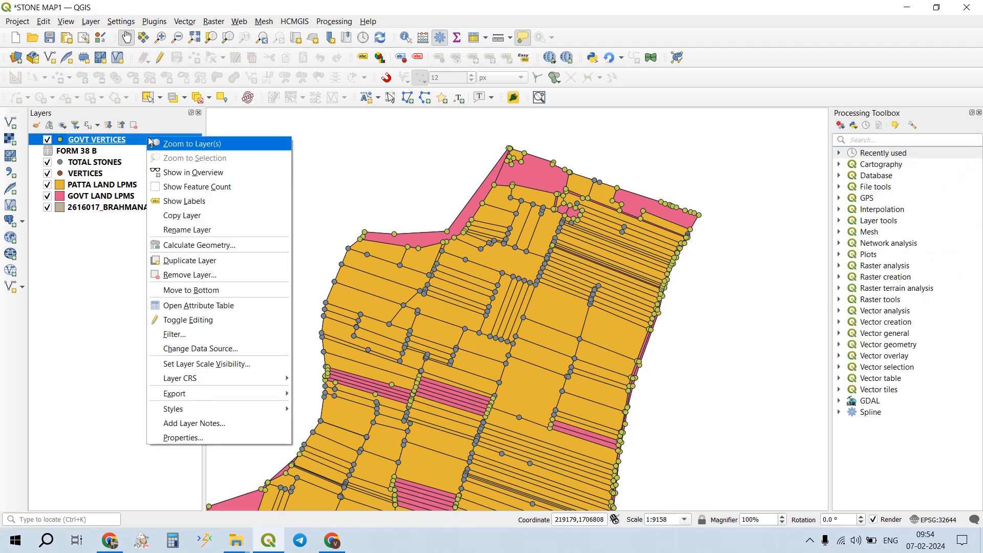
click(222, 306)
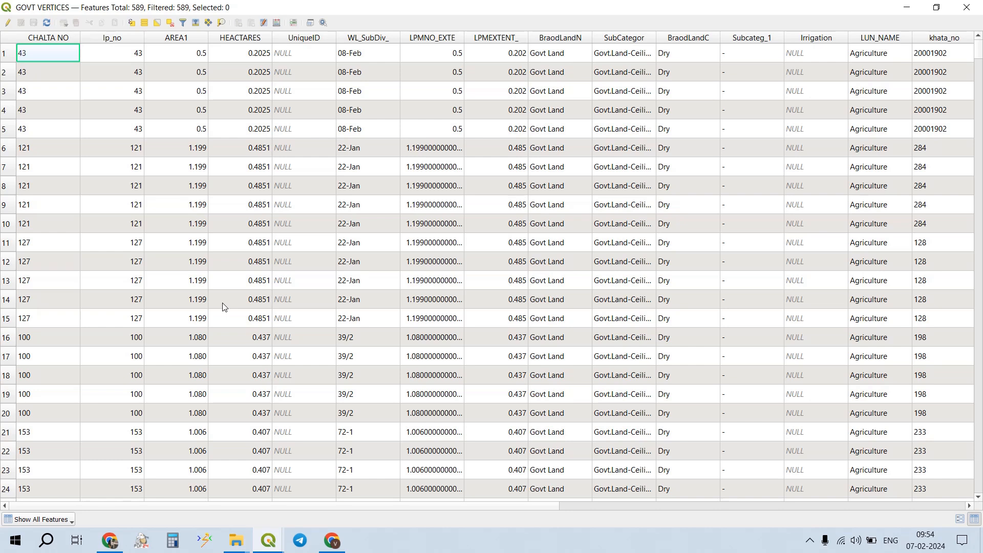
click(276, 23)
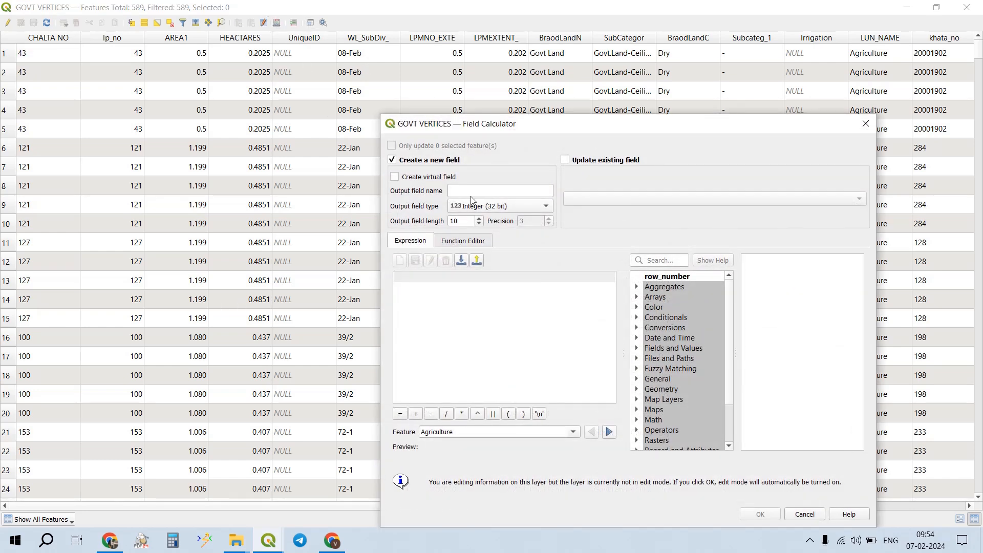
click(475, 191)
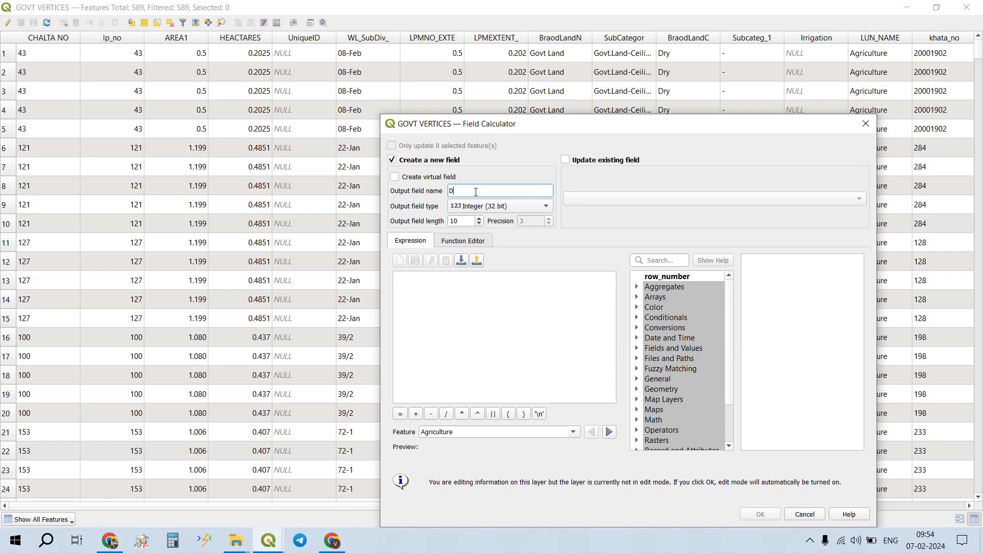
text(NORTHING)
click(494, 206)
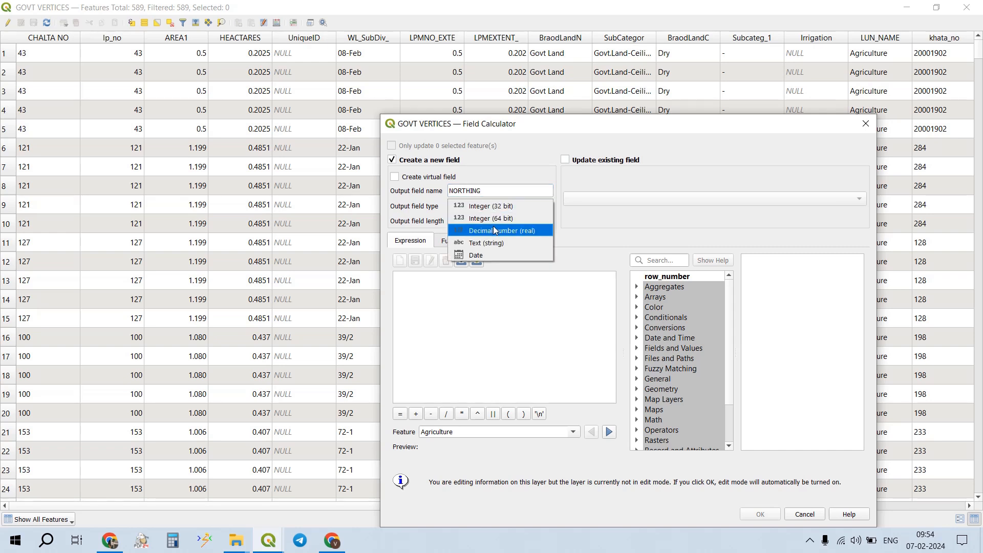
click(493, 227)
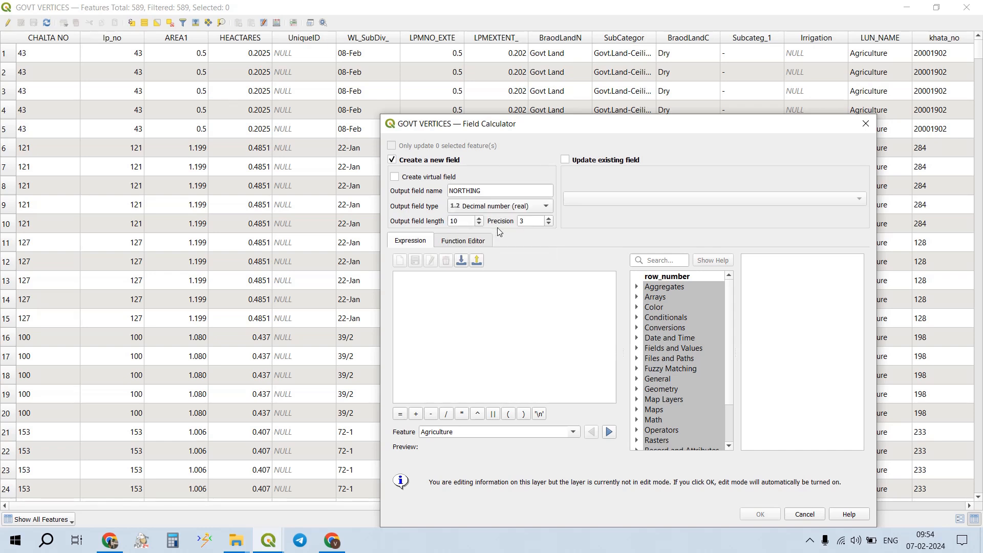
double_click(531, 223)
text(4)
click(675, 258)
text($)
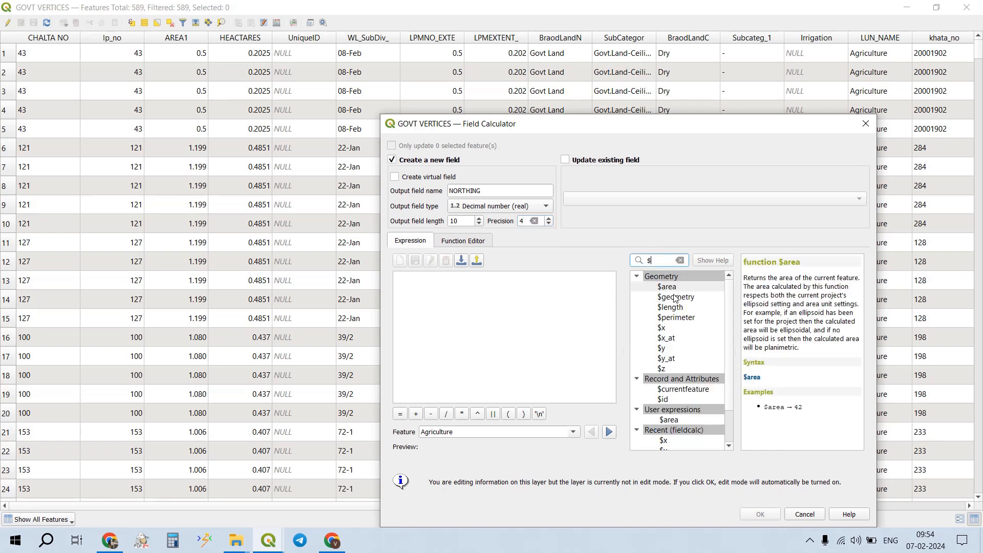
double_click(684, 350)
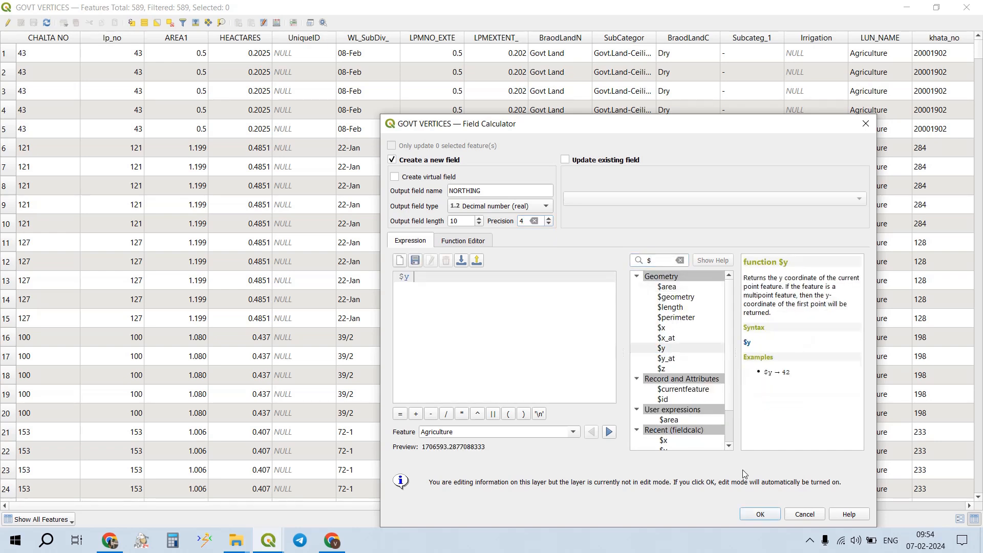
click(757, 509)
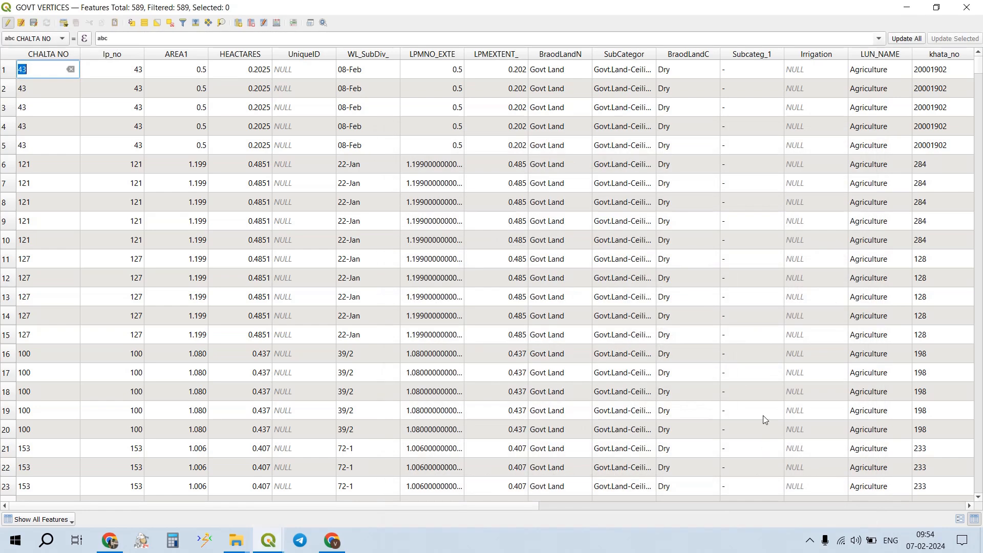
- Add a decimal EASTING field (precision 4) computed as $x, then close the table
click(277, 23)
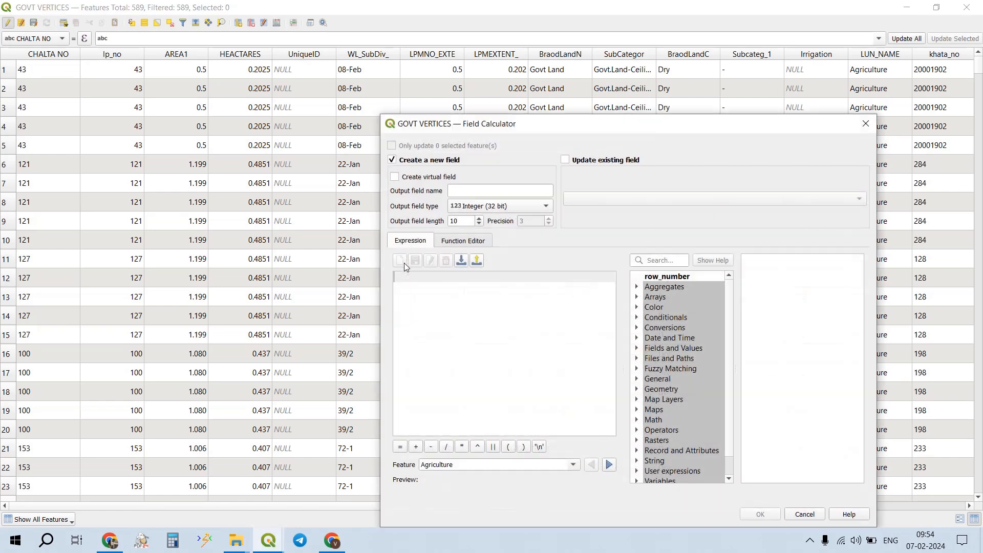
click(517, 193)
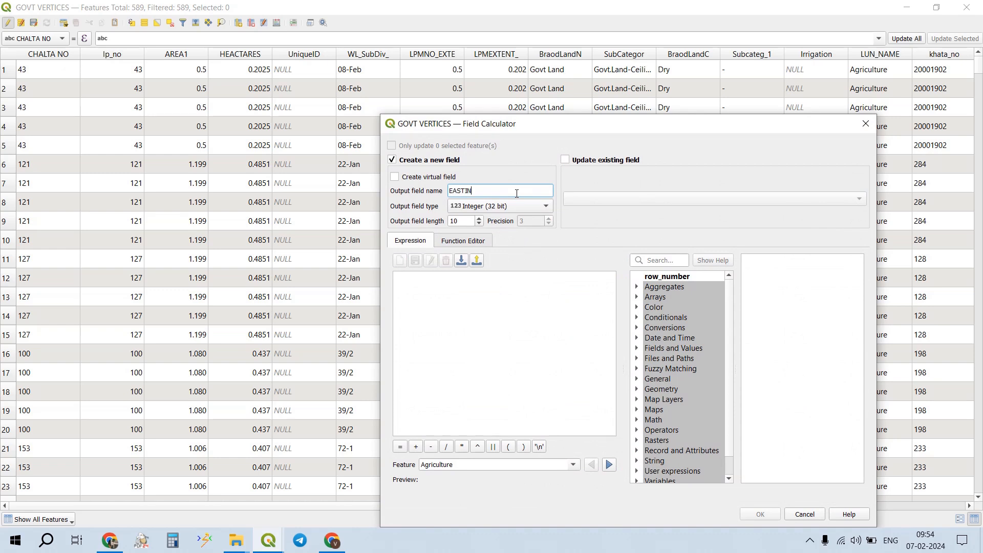
click(502, 204)
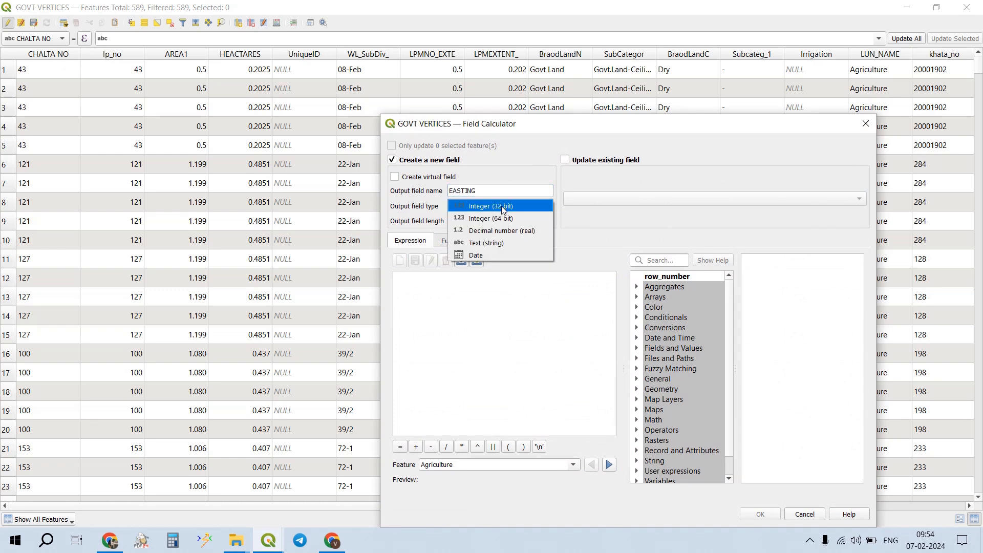
click(499, 225)
click(533, 221)
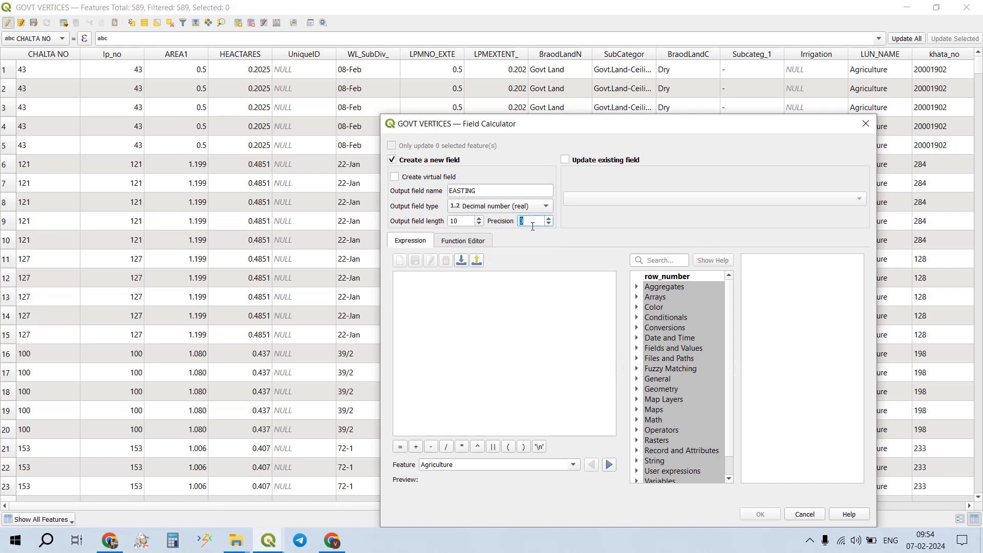
click(657, 258)
text($)
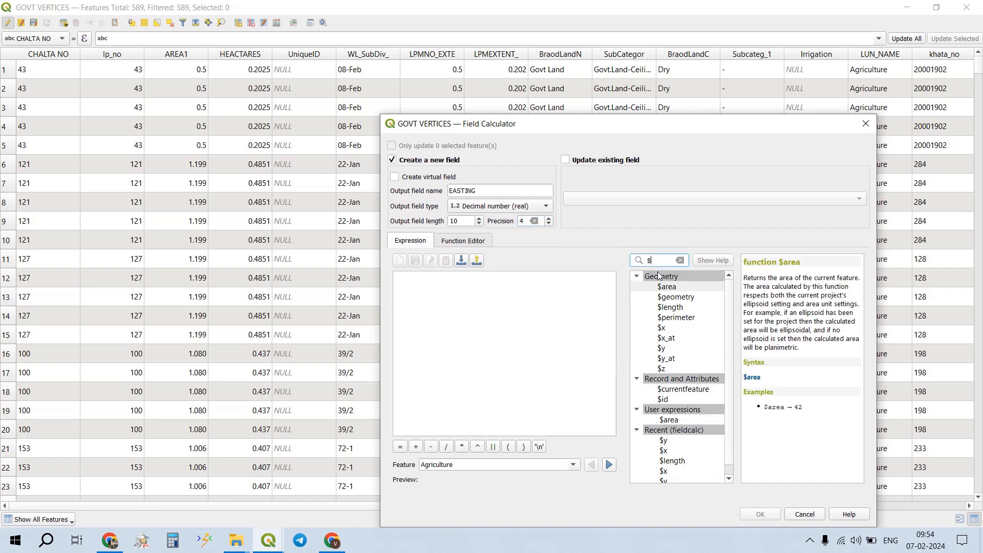
double_click(663, 328)
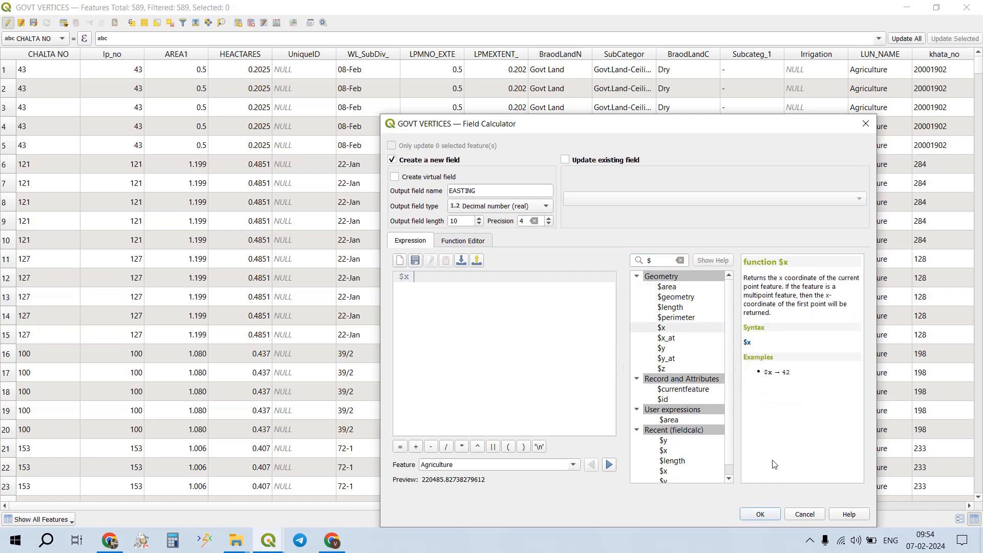
click(771, 516)
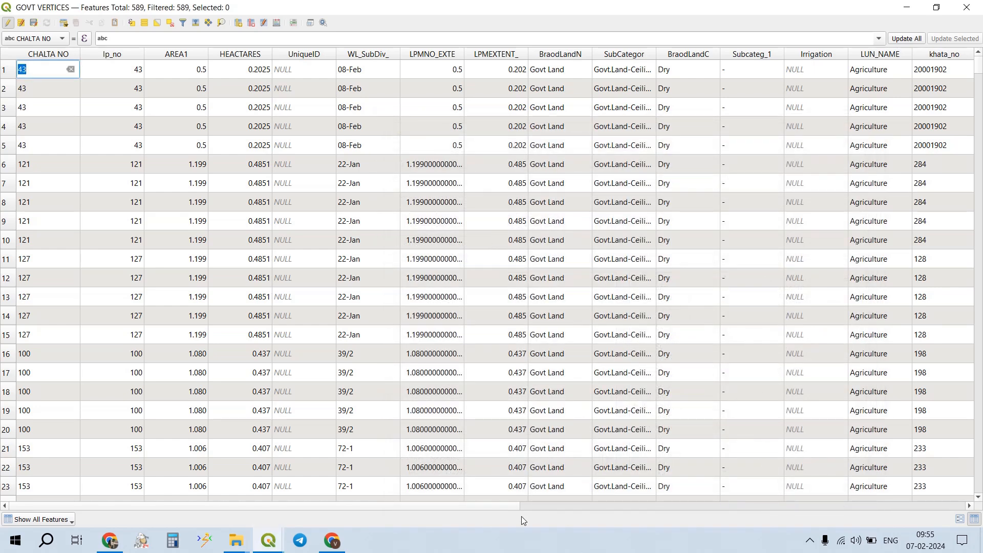
drag(518, 508, 965, 504)
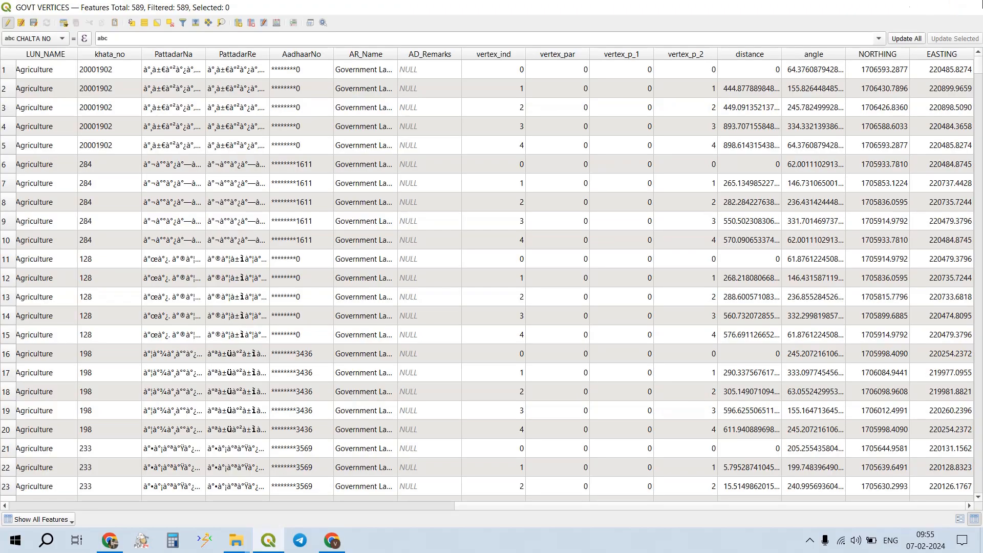
click(966, 7)
- Set up Delete duplicates by attribute on GOVT VERTICES, matching NORTHING and EASTING, saving to file
click(899, 139)
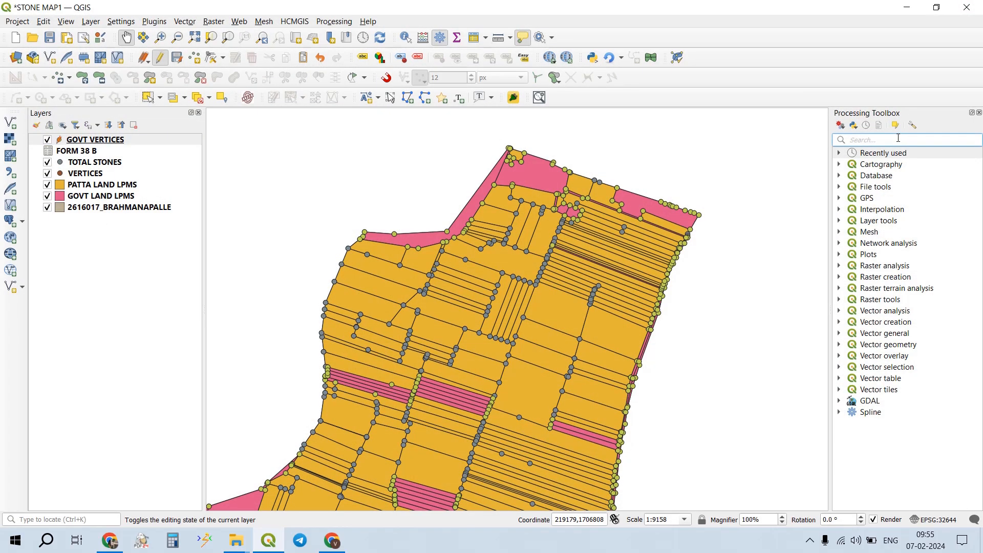
text(DELET)
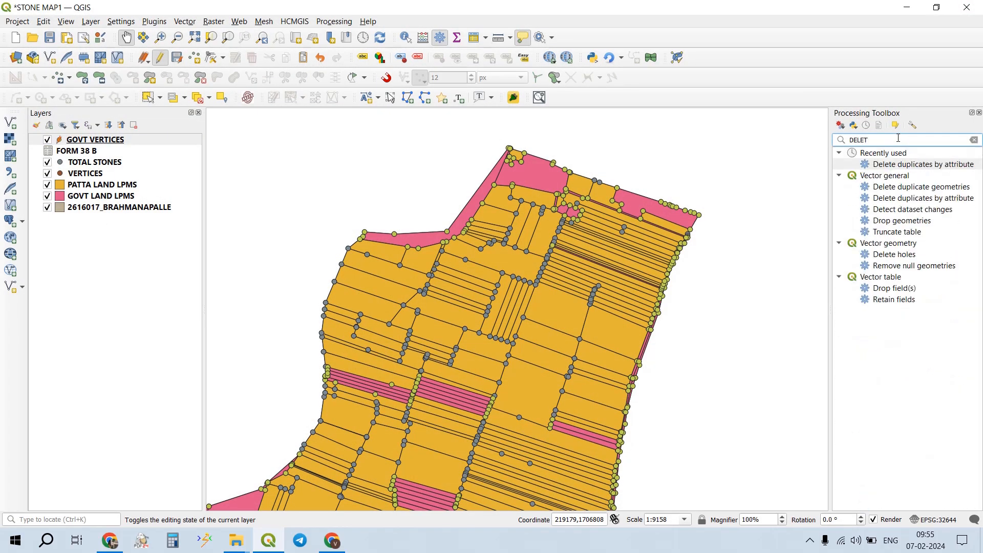
double_click(889, 164)
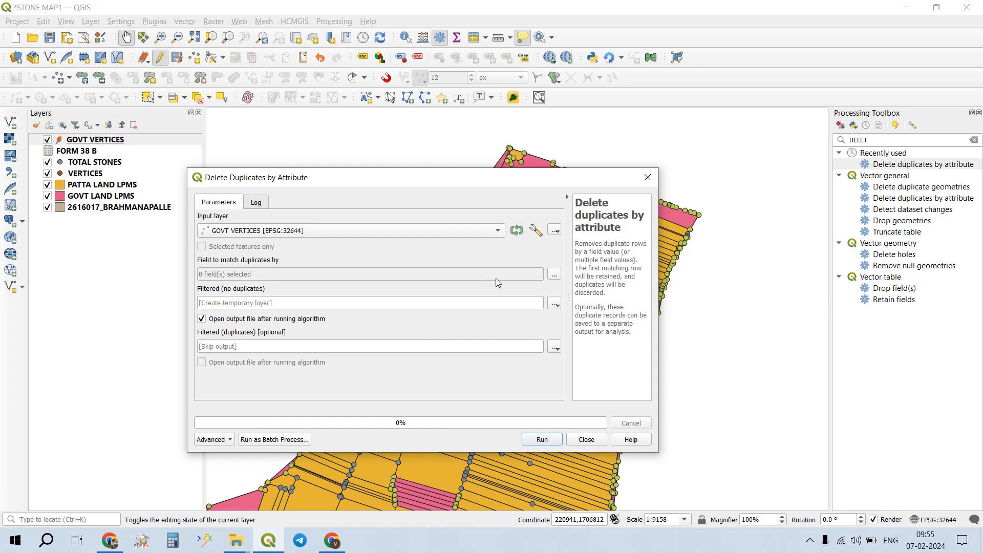
click(554, 275)
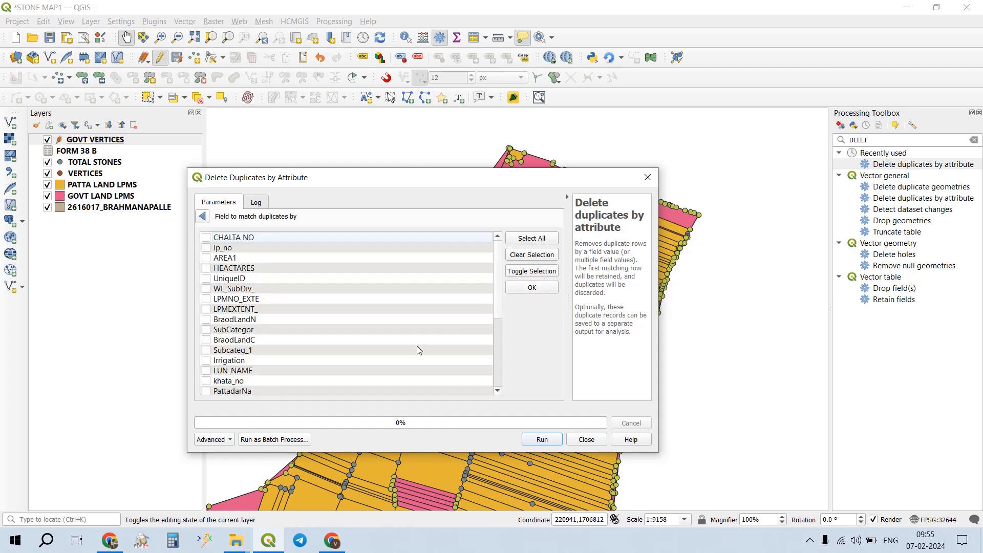
click(206, 370)
click(206, 381)
click(533, 286)
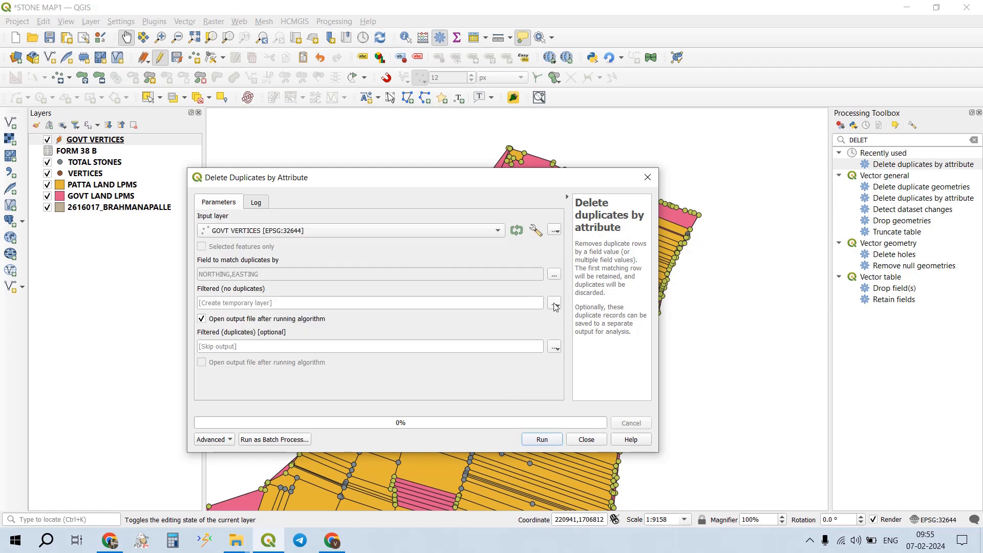
click(555, 304)
click(566, 331)
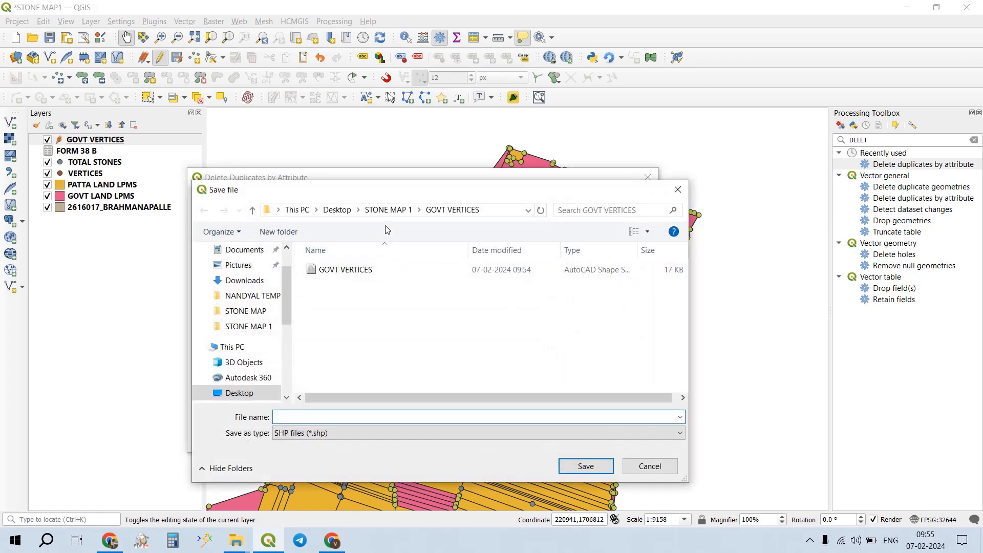
- Save the output as GOVT LAND STONES.shp in a new GOVT LAND STONES folder and run it
click(389, 211)
click(292, 235)
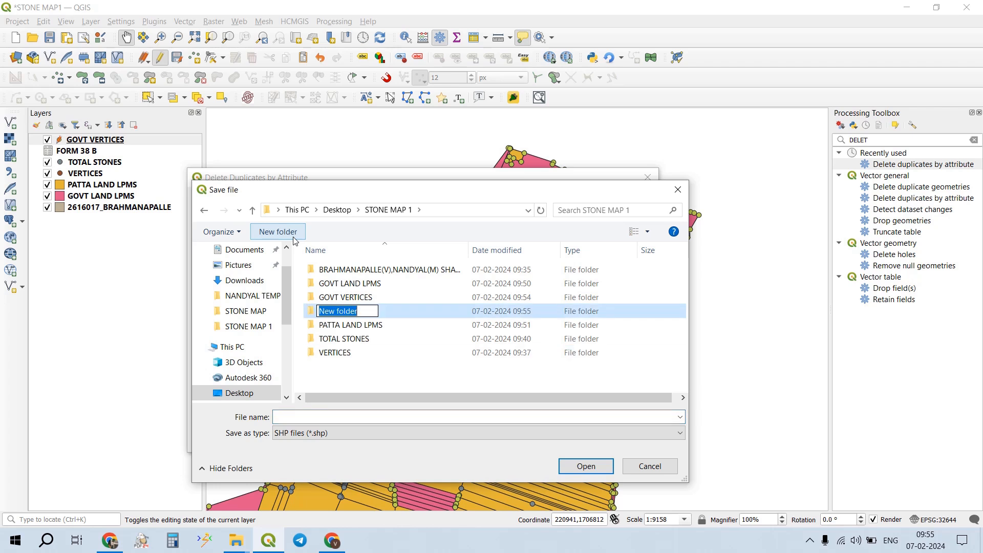
text(GOVT )
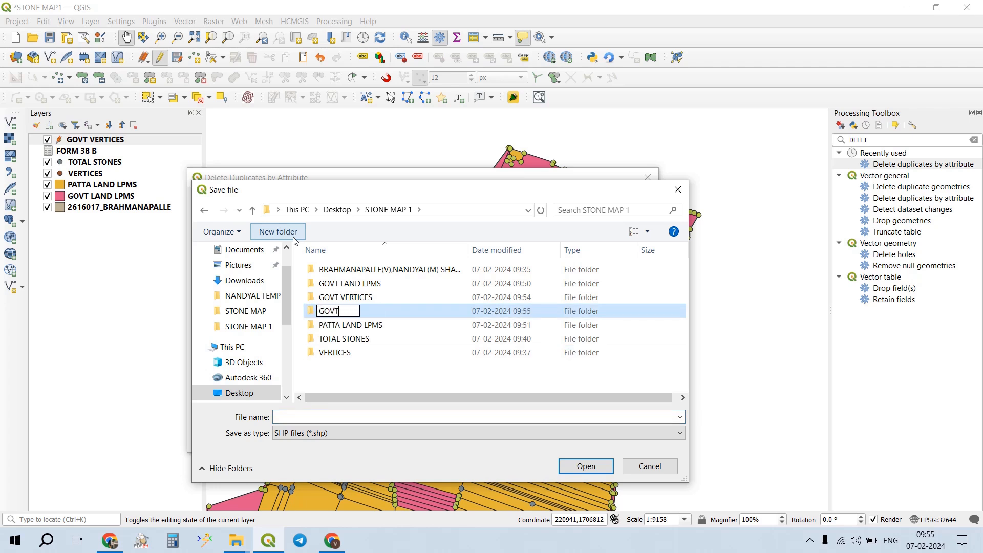
text(LAND ST)
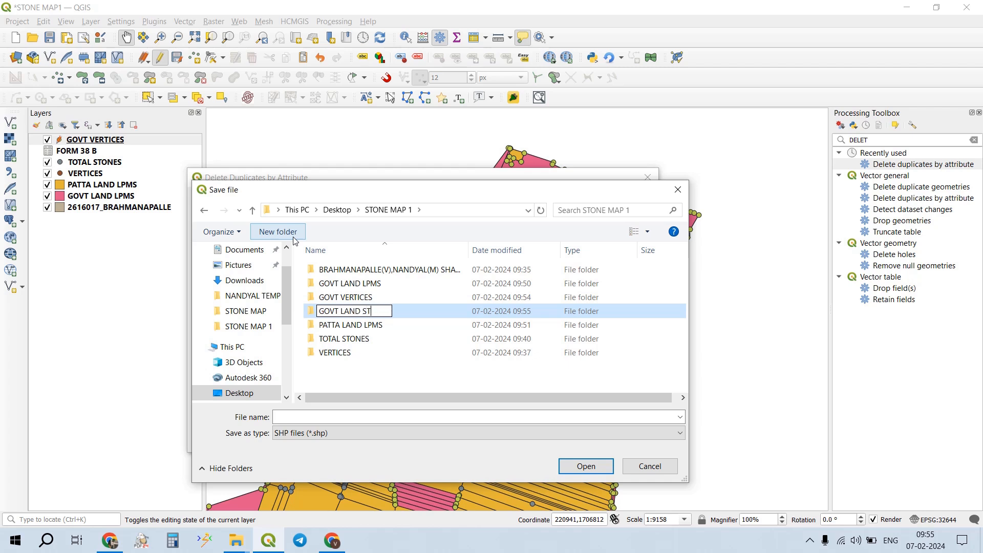
text(ONES DAT)
key(BackSpace)
key(BackSpace)
key(BackSpace)
key(ctrl+a)
key(ctrl+c)
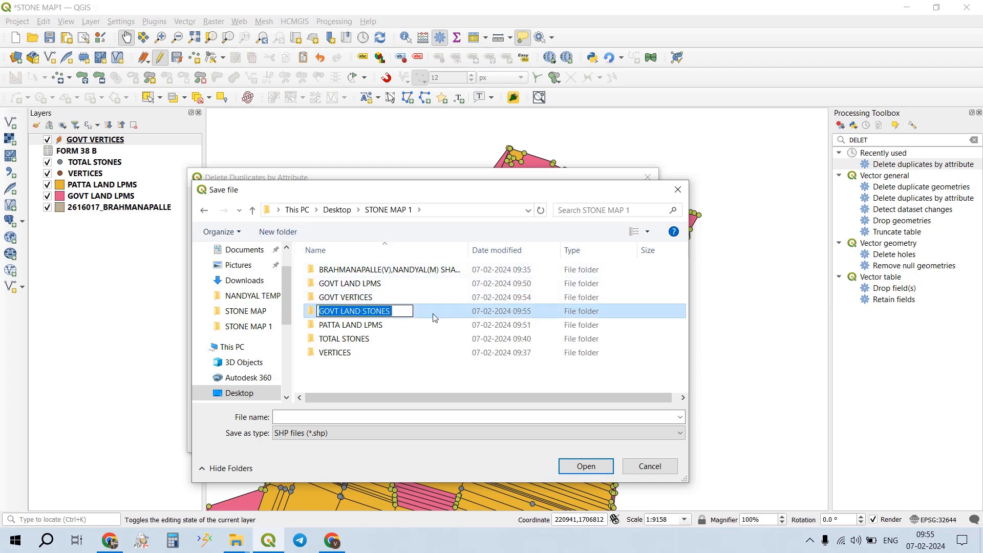
key(Return)
key(Return)
click(364, 416)
key(ctrl+v)
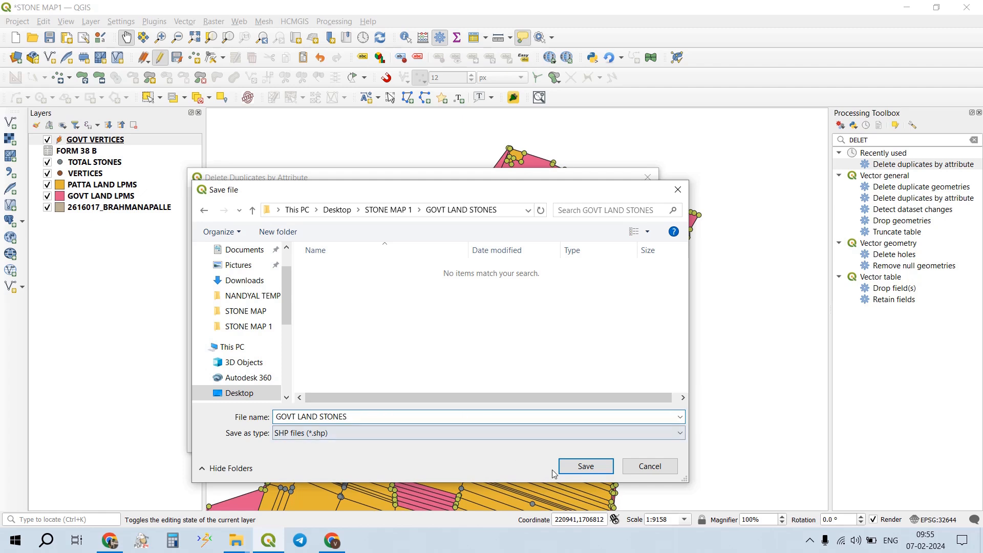
click(586, 466)
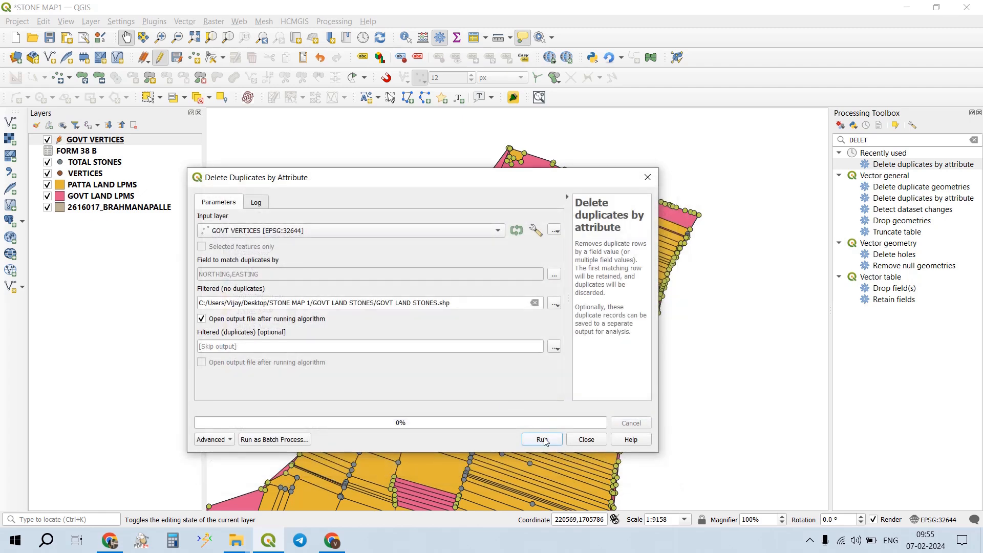
click(542, 440)
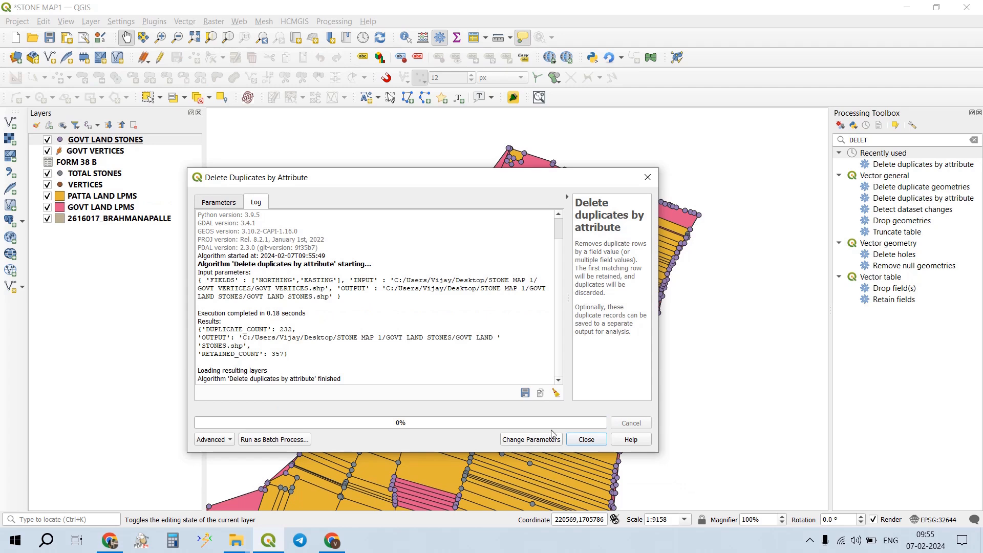
- Close the tool and hide the VERTICES, GOVT VERTICES and PATTA LAND LPMS layers
click(586, 439)
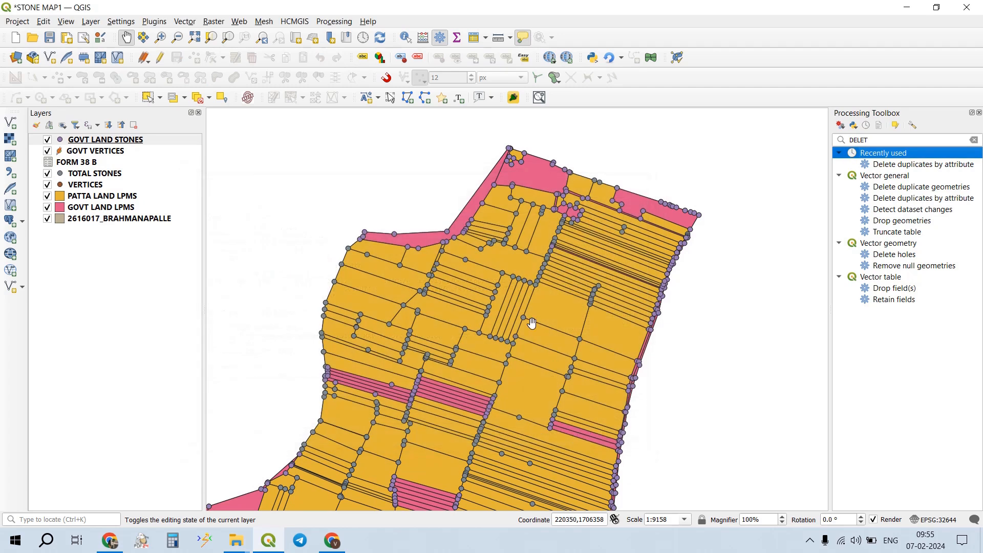
click(46, 185)
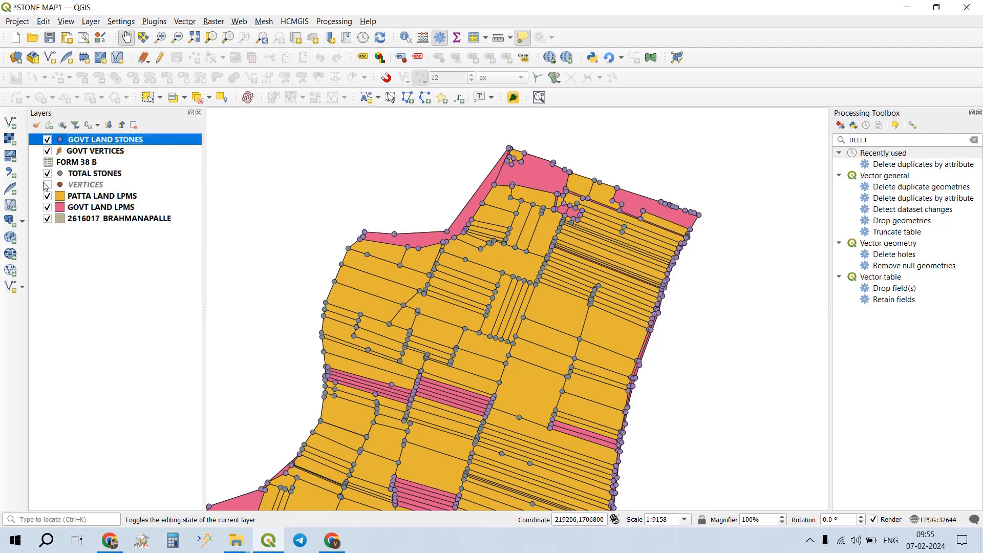
click(47, 152)
click(48, 196)
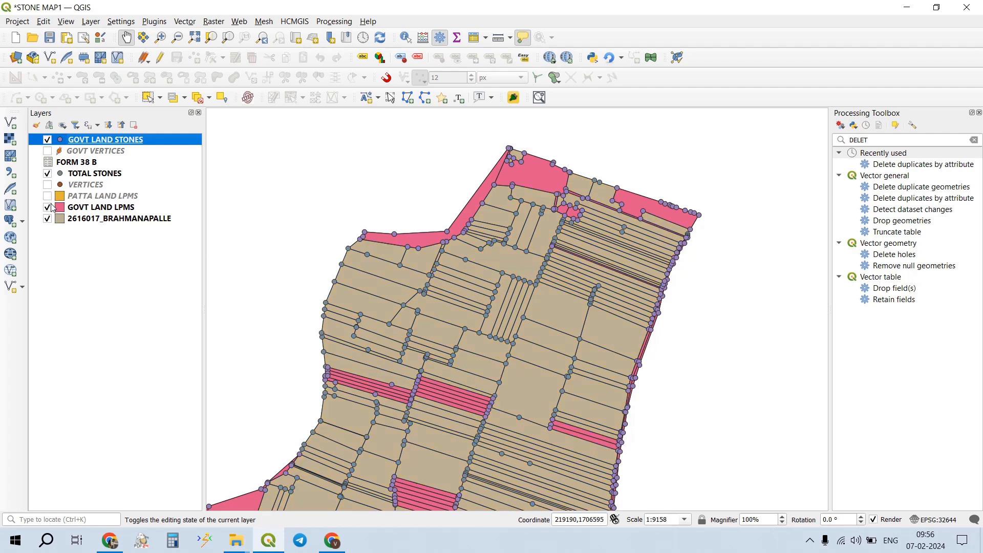
- Keep GOVT LAND LPMS visible and save the project
click(47, 208)
click(50, 205)
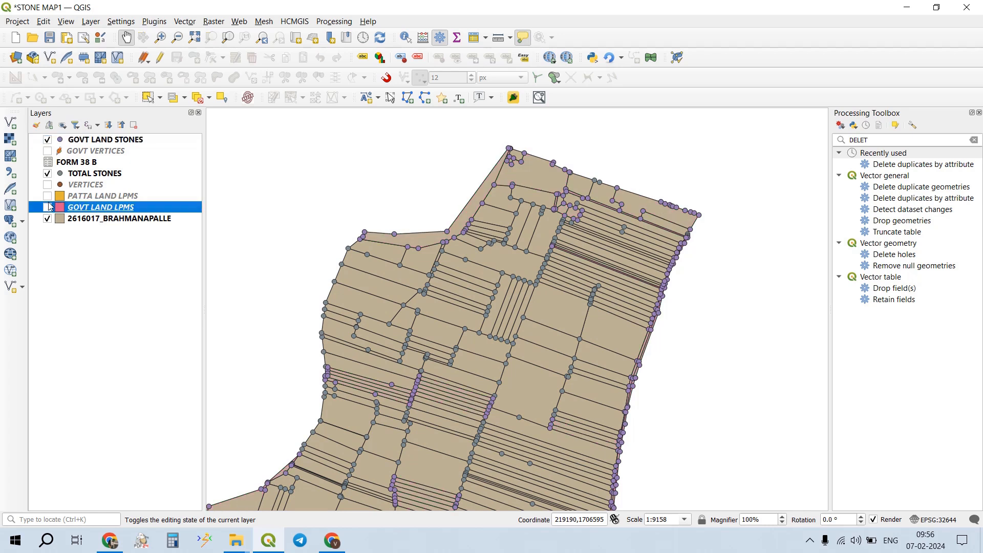
click(50, 207)
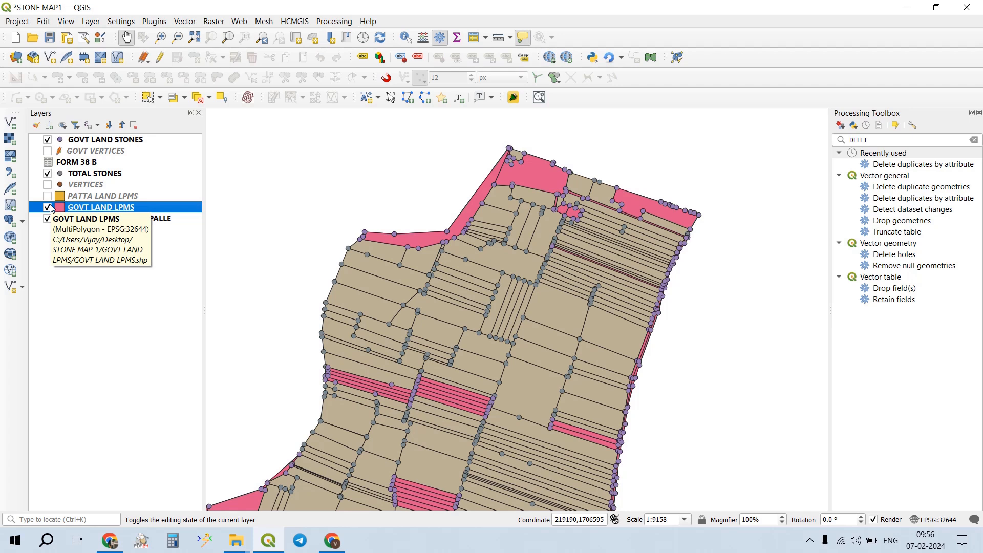
click(50, 37)
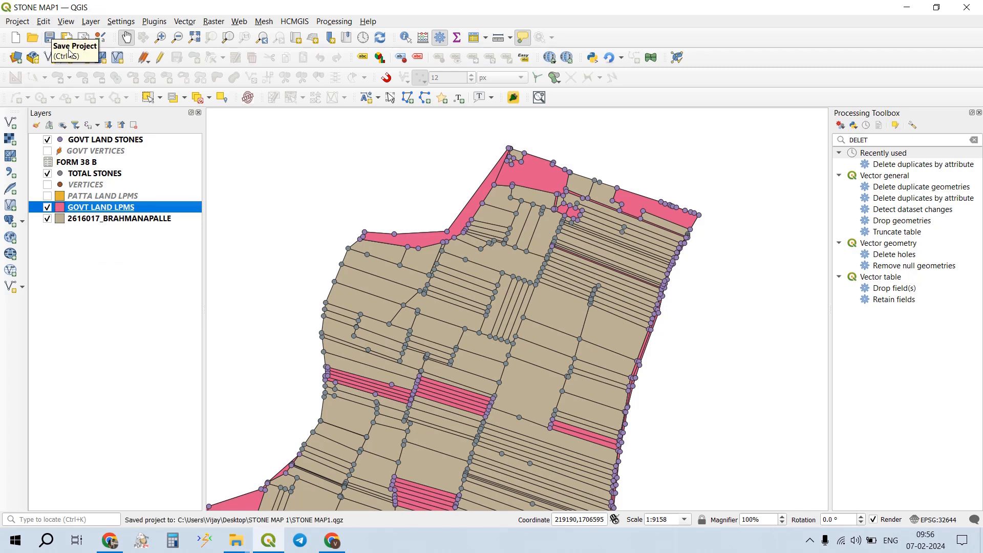
right_click(110, 139)
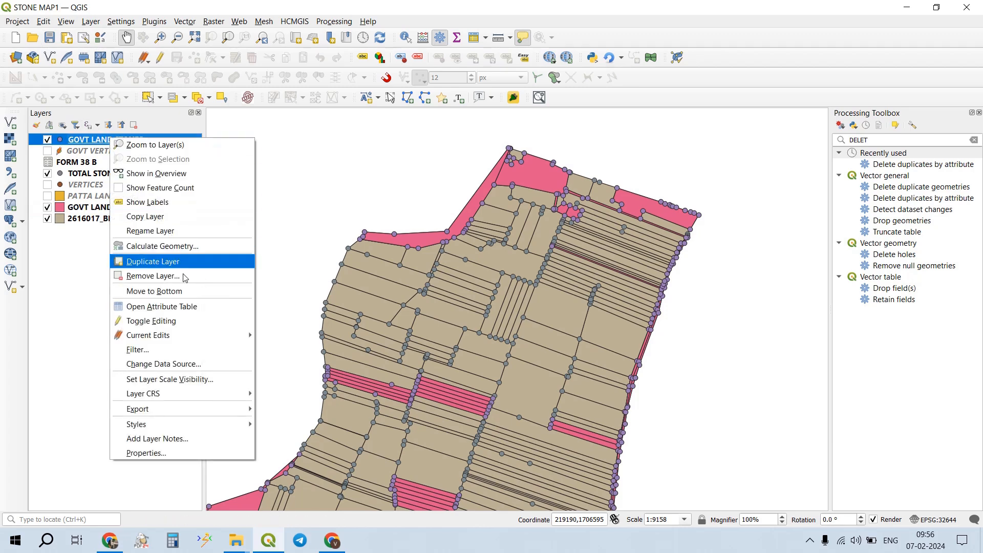
click(190, 307)
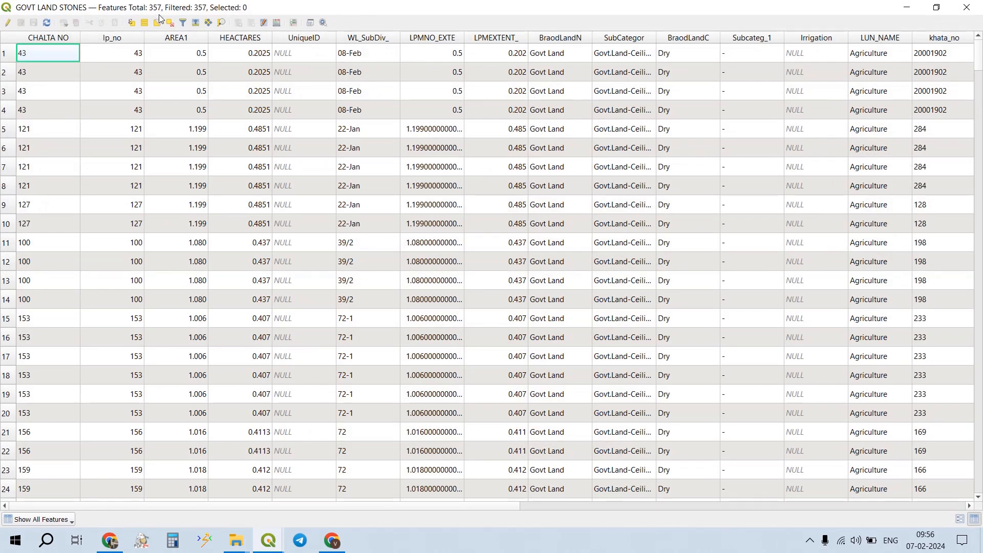
click(966, 7)
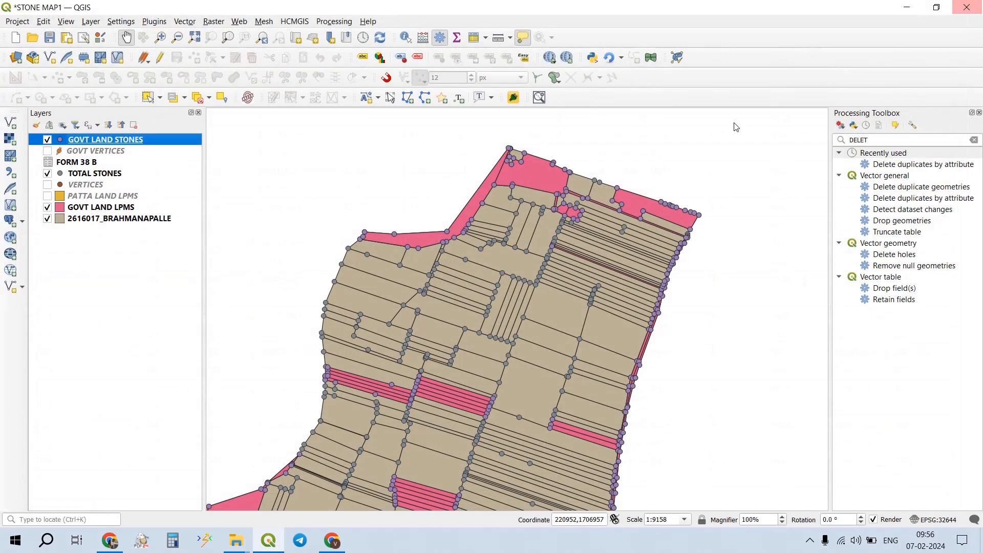
scroll(469, 165, up, 5)
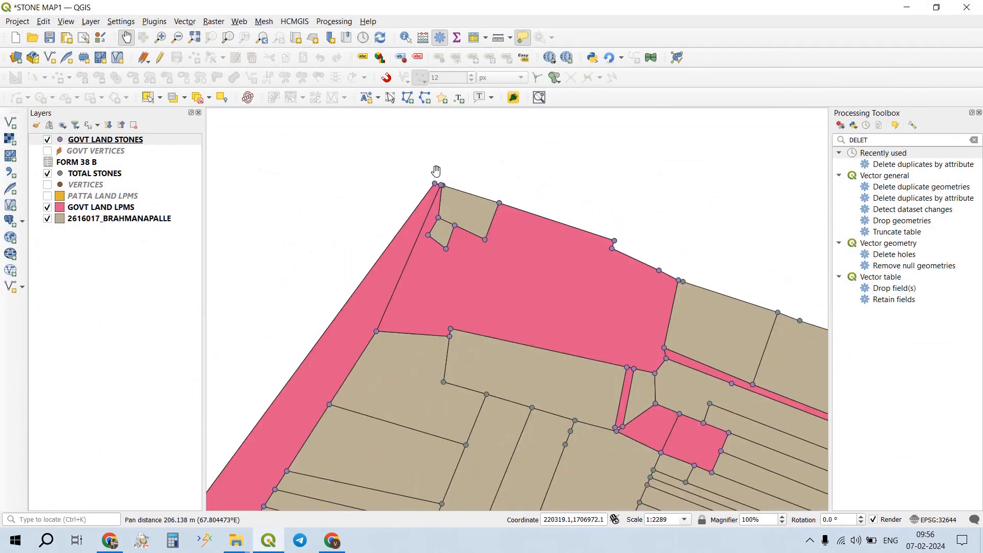
scroll(477, 269, up, 2)
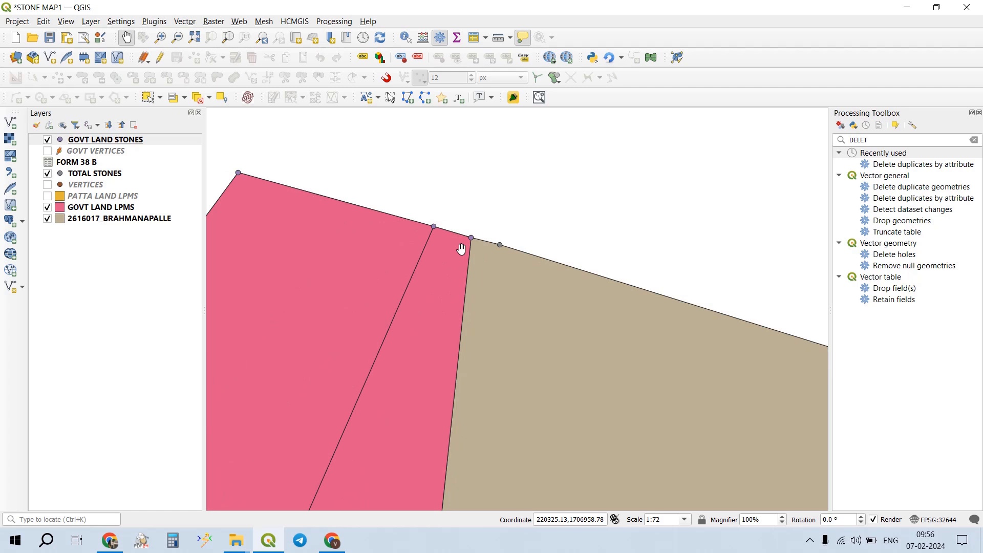
scroll(564, 174, down, 5)
drag(590, 227, 519, 190)
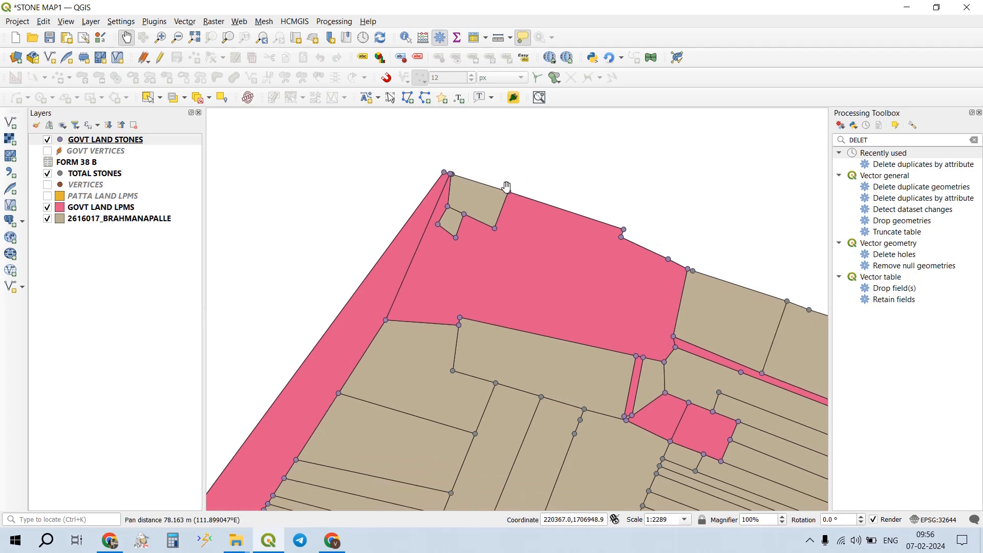
drag(735, 290, 628, 264)
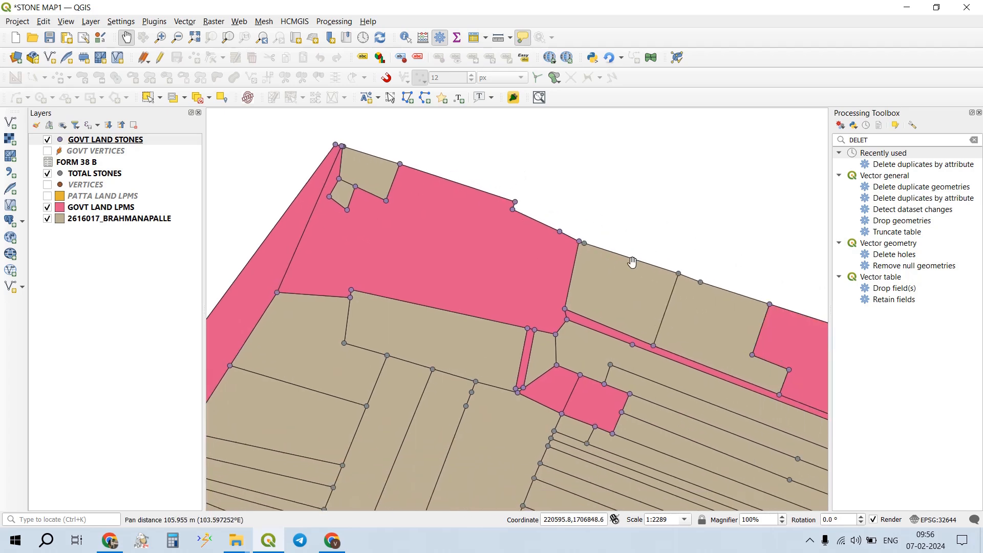
drag(706, 285, 587, 243)
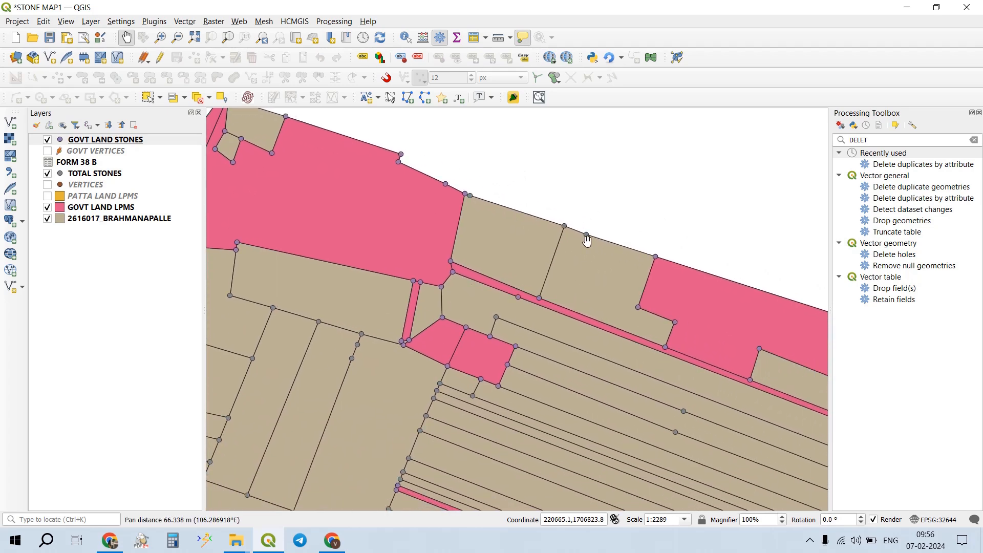
scroll(603, 280, down, 2)
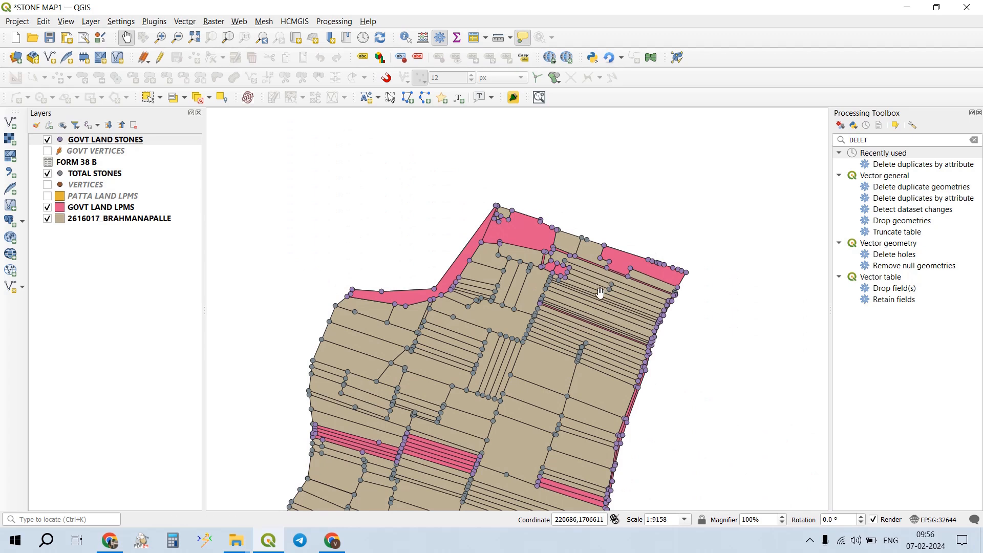
mouse_move(242, 540)
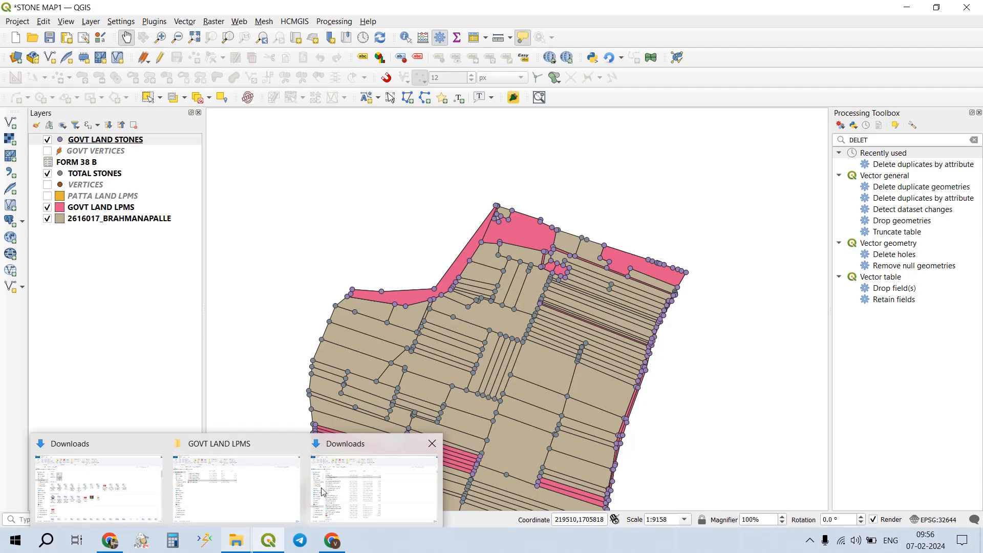
- Open the first PDF in D:\RESURVEY WORK DESK TOP FOLDER\AFTER RESURVEY MAPS BRAHMANAPALLE\VILLAGE MAPS
click(274, 499)
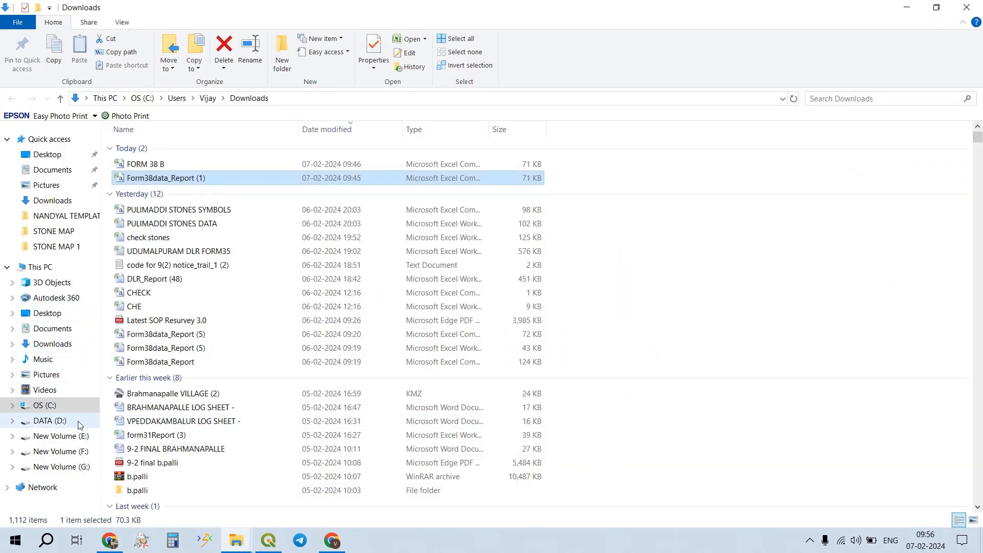
click(62, 420)
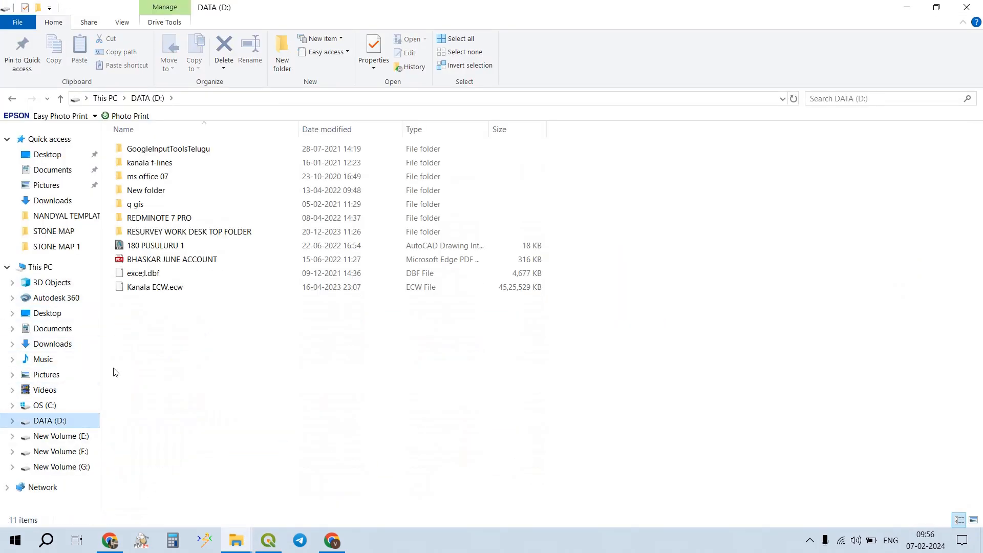
double_click(182, 231)
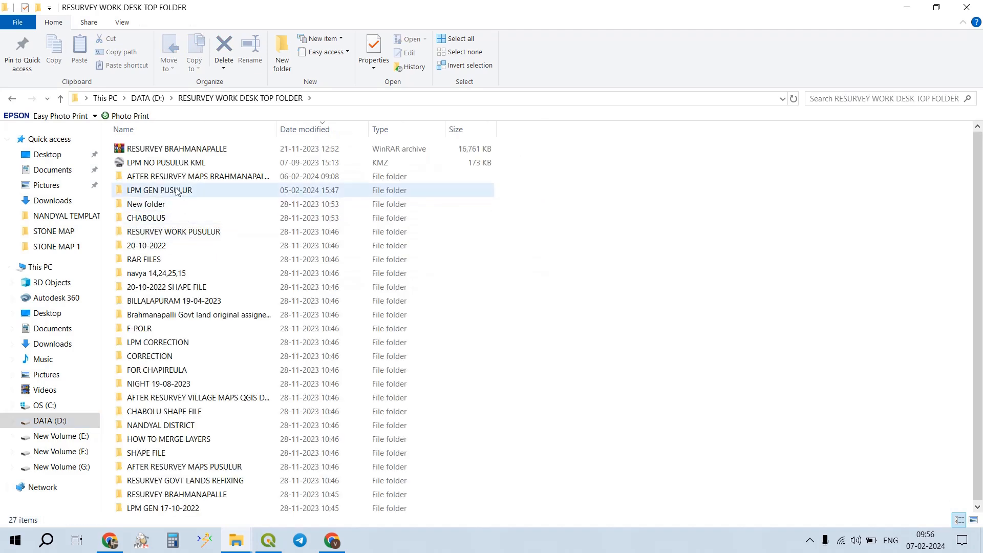
double_click(187, 177)
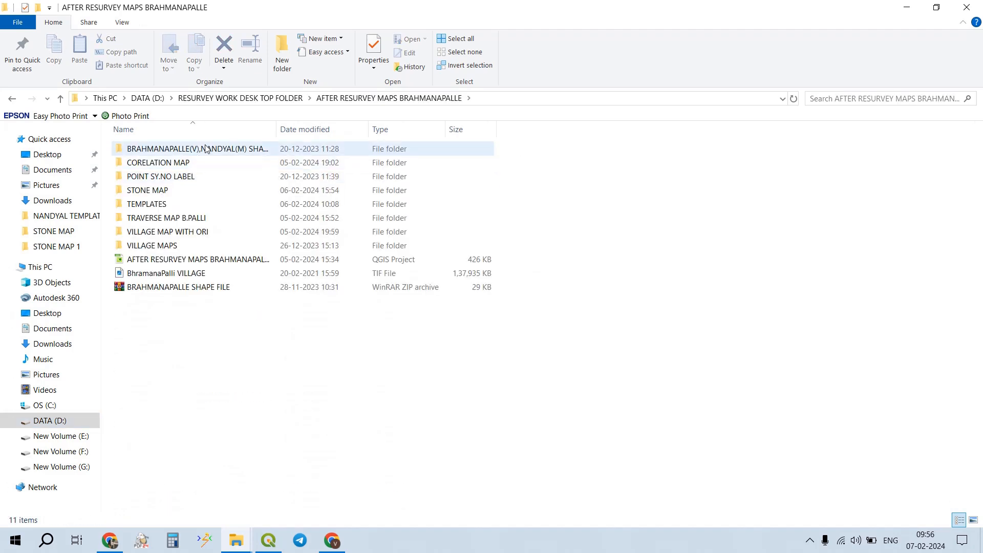
double_click(186, 250)
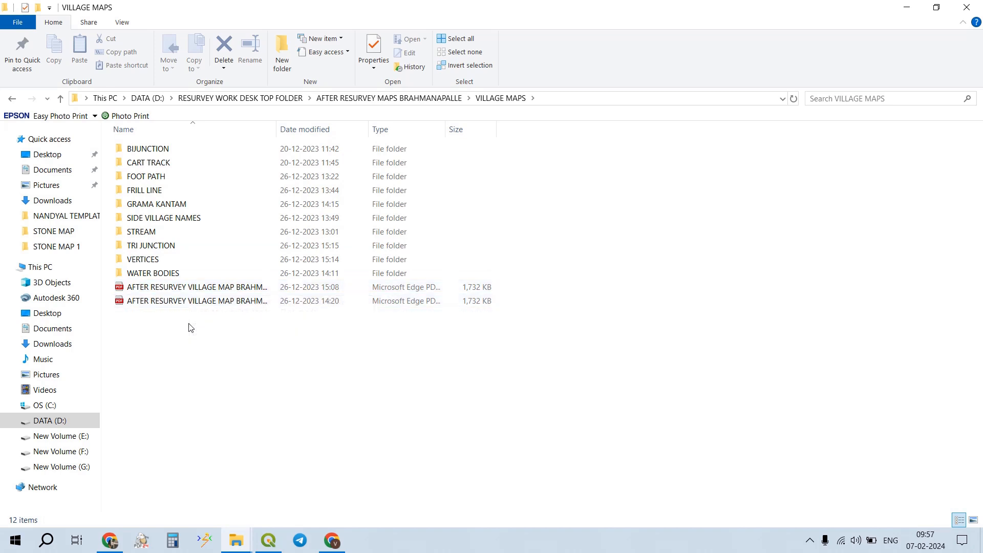
click(222, 288)
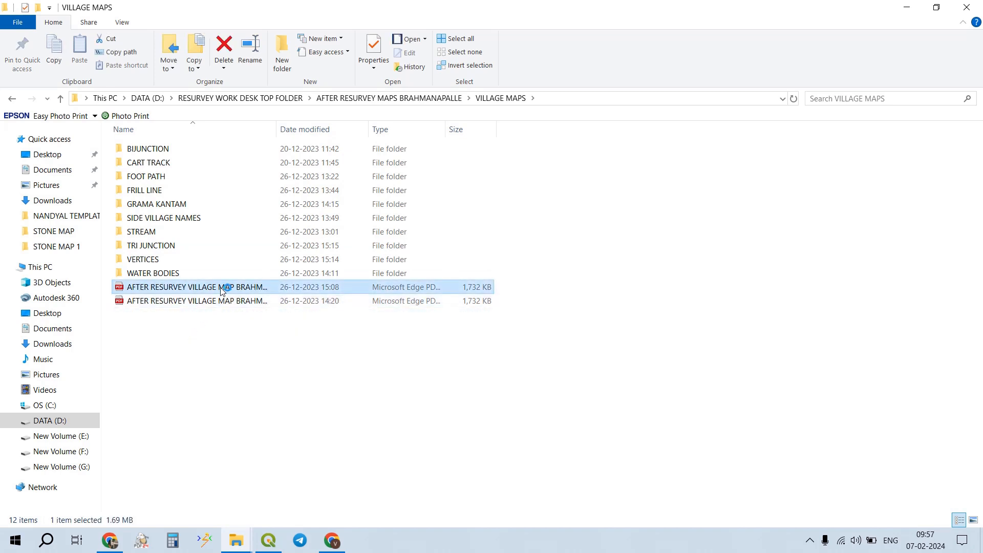
double_click(222, 288)
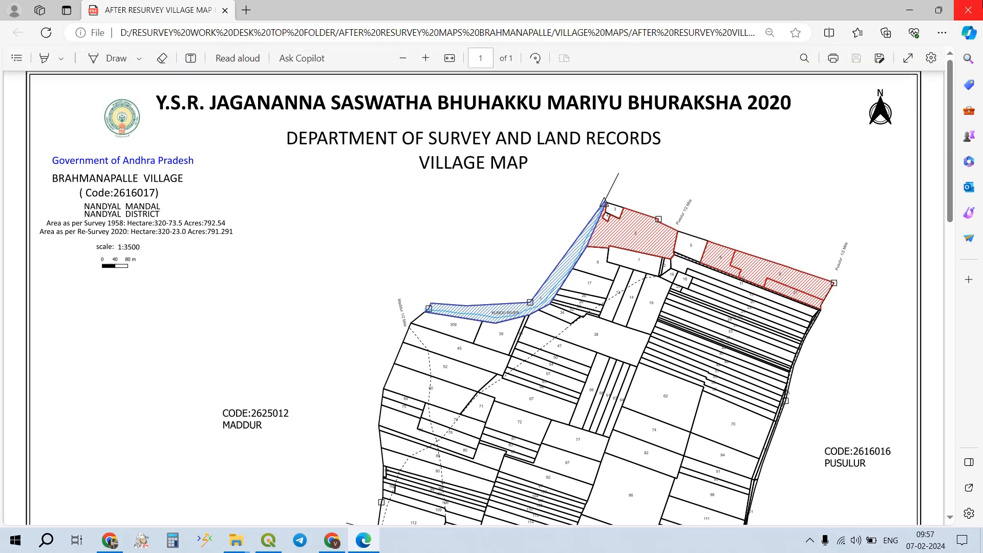
- Scroll through the Brahmanapalle village map PDF, then close Edge
scroll(465, 324, down, 10)
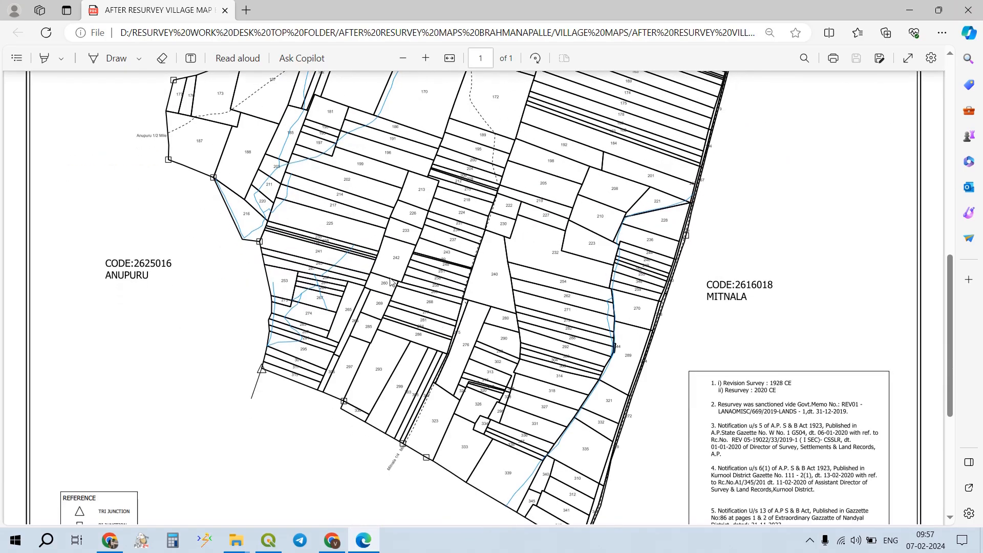
scroll(356, 317, up, 10)
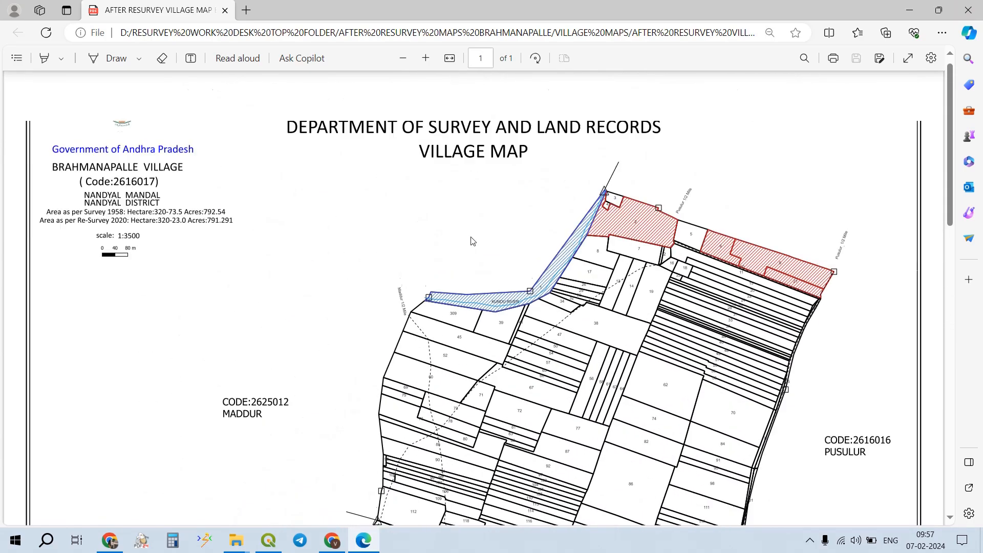
click(967, 10)
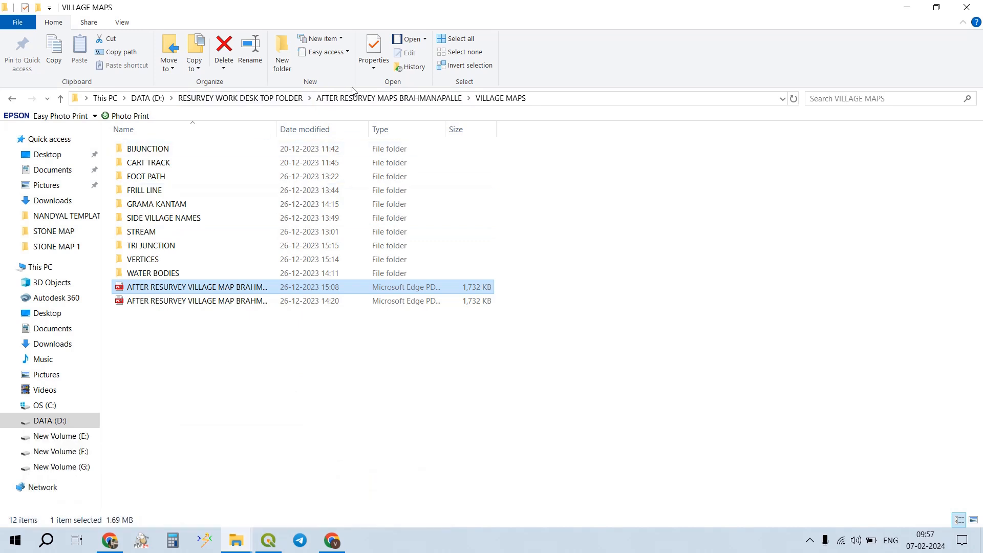
- Copy the TRI JUNCTION, BIJUNCTION and FRILL LINE folders from the STONE MAP folder
click(376, 98)
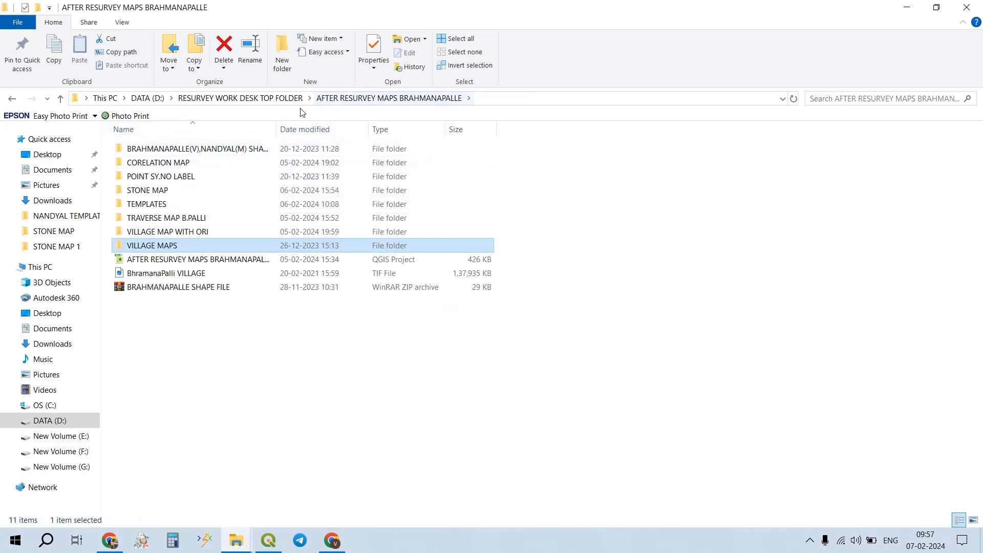
double_click(180, 198)
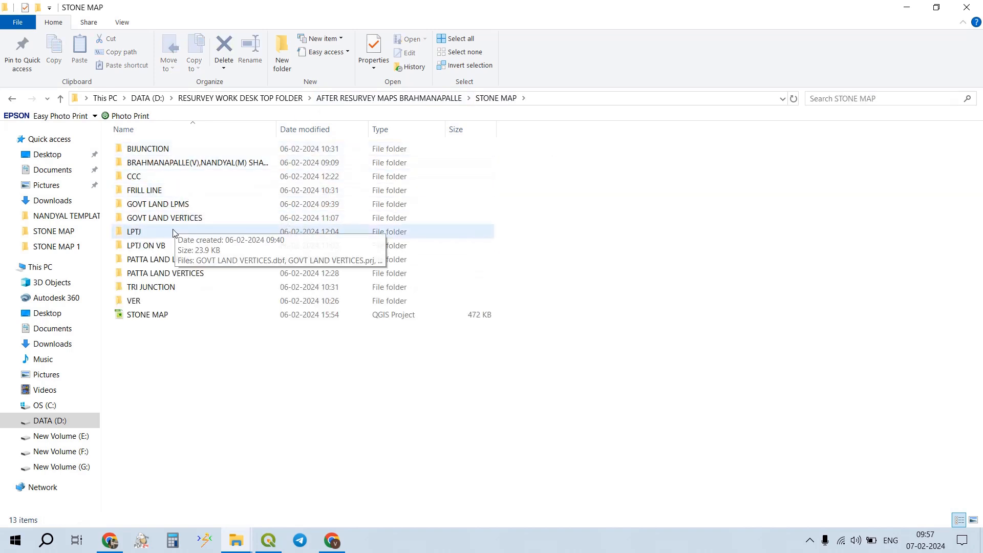
click(175, 287)
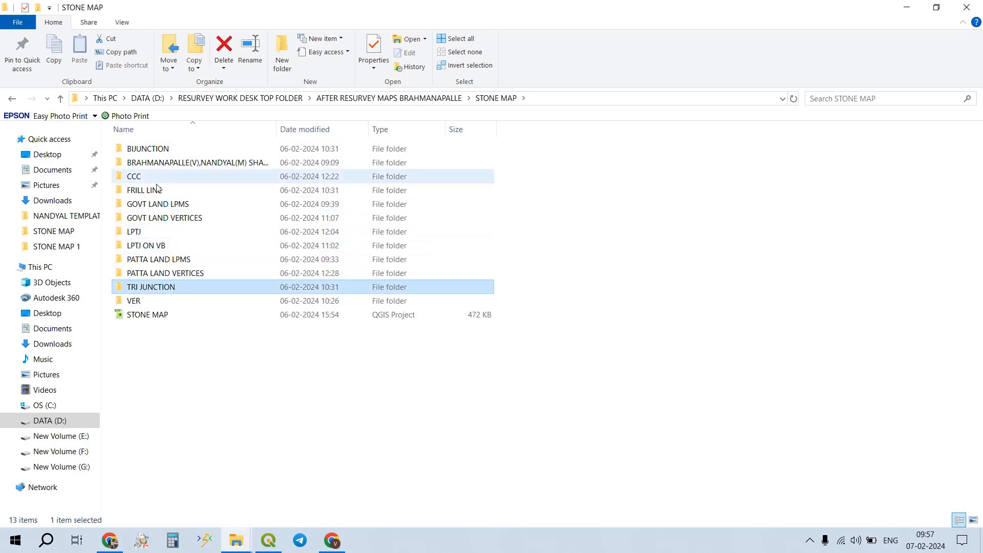
ctrl+click(179, 149)
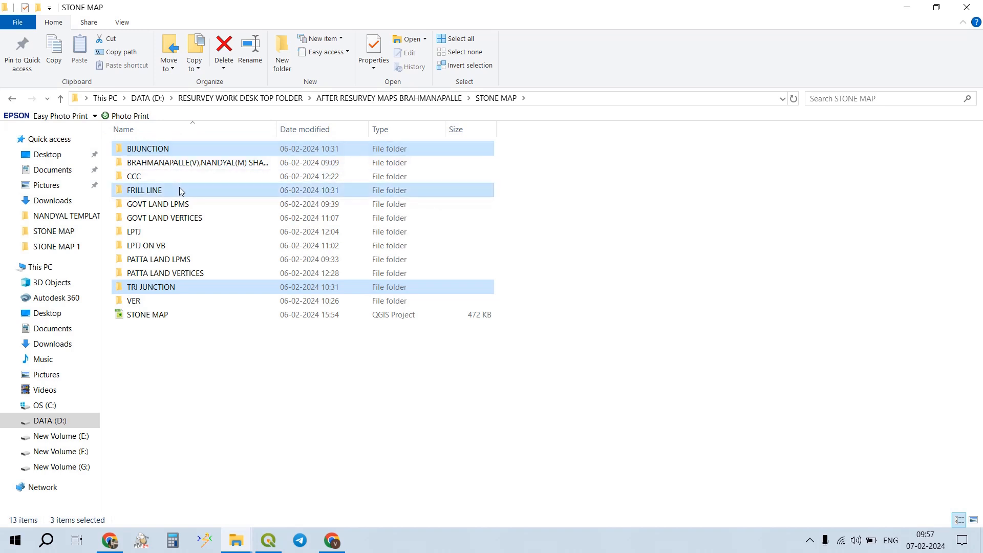
key(ctrl+c)
- Paste the copied folders into STONE MAP 1 in the other Explorer window
mouse_move(251, 544)
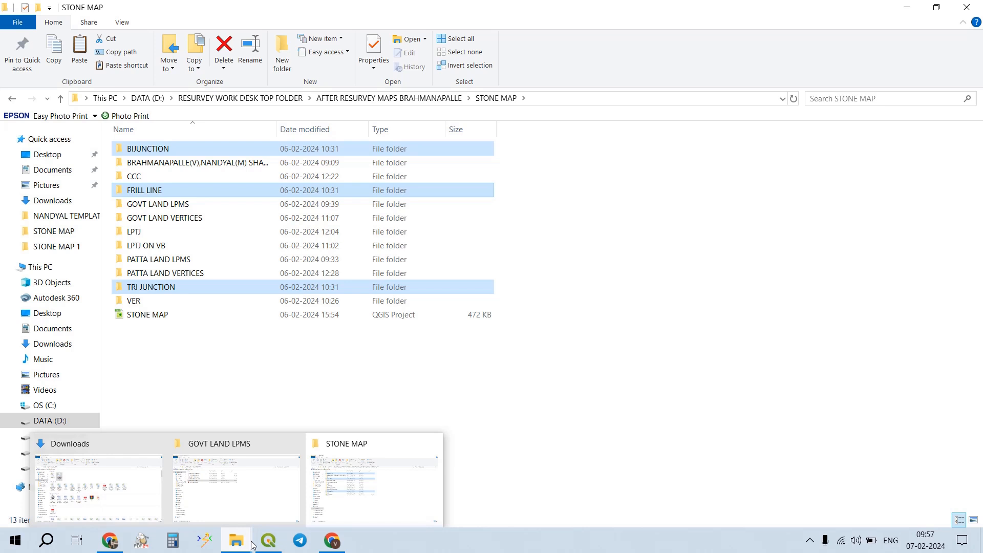
click(246, 505)
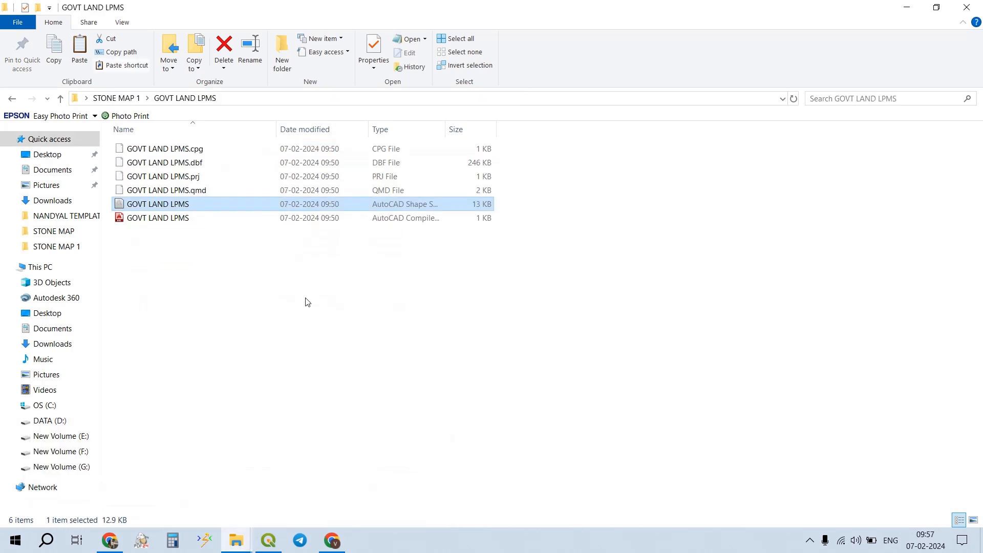
click(117, 97)
key(ctrl+v)
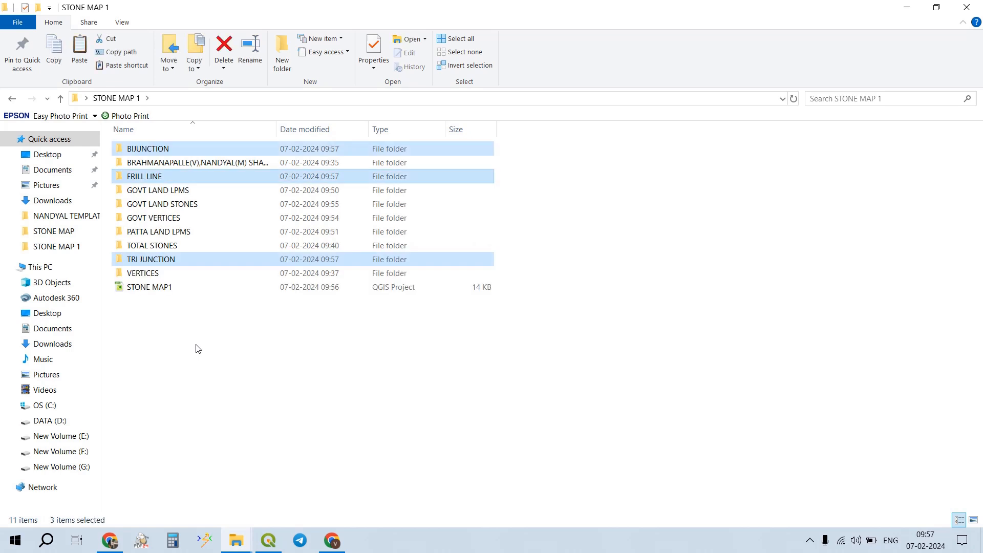
- Open the TRI JUNCTION folder and drag its shapefile into QGIS
click(267, 260)
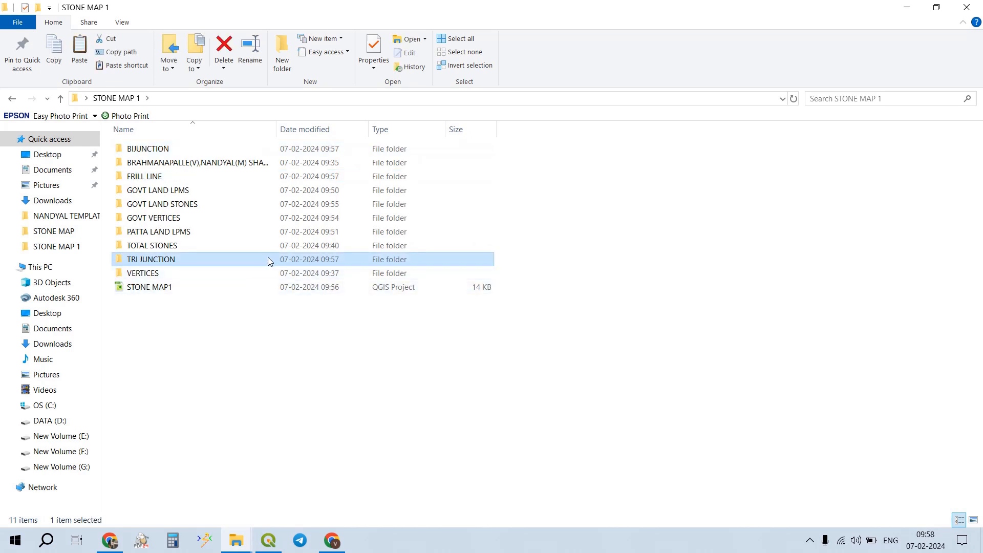
click(308, 370)
click(328, 258)
double_click(329, 259)
click(186, 193)
drag(200, 193, 151, 320)
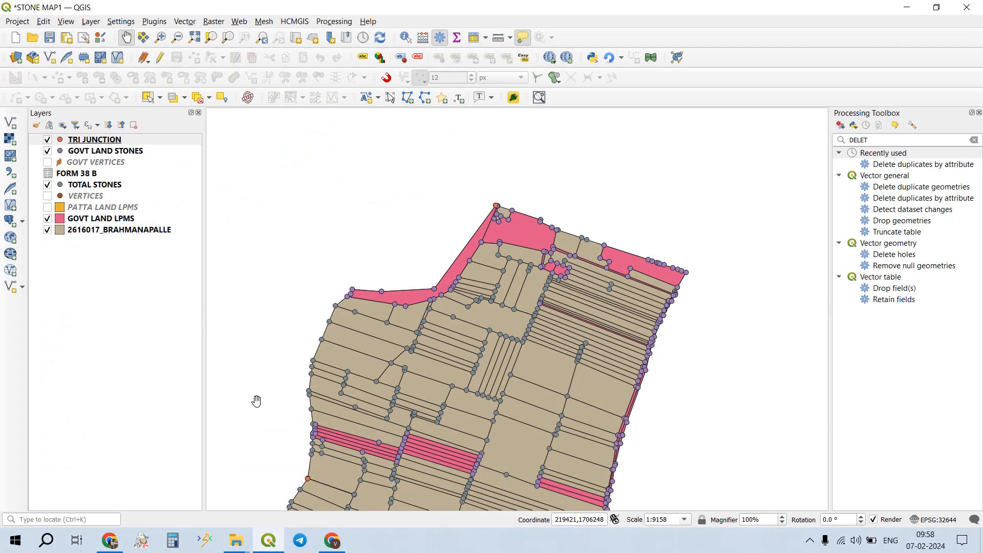
- Load the BI JUNCTION shapefile from the BIJUNCTION folder into QGIS
mouse_move(229, 542)
click(272, 476)
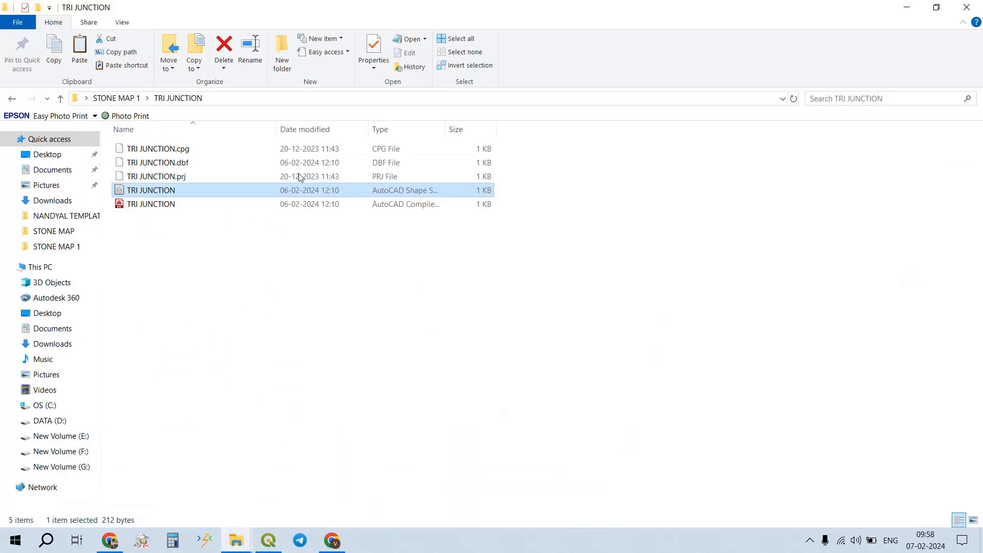
click(117, 98)
double_click(166, 149)
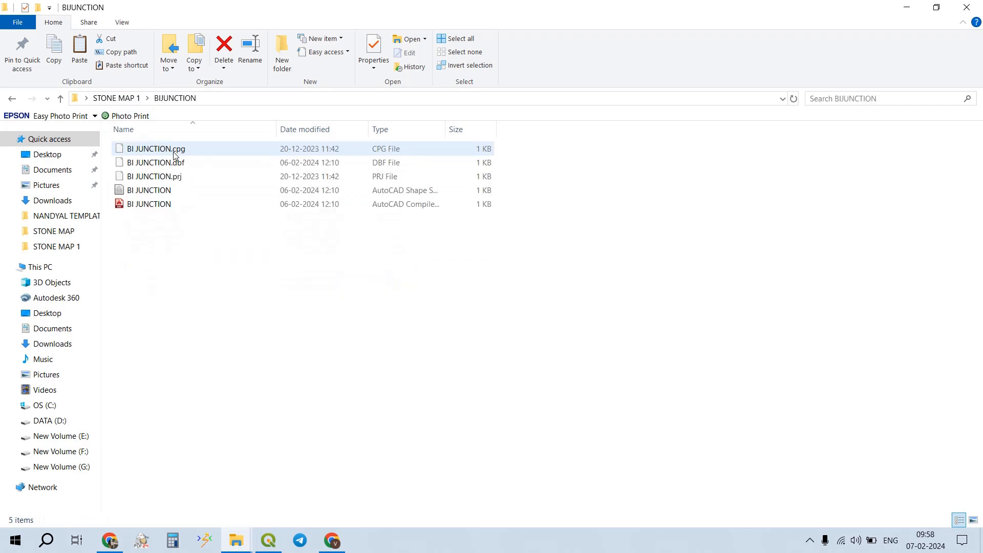
drag(191, 191, 154, 318)
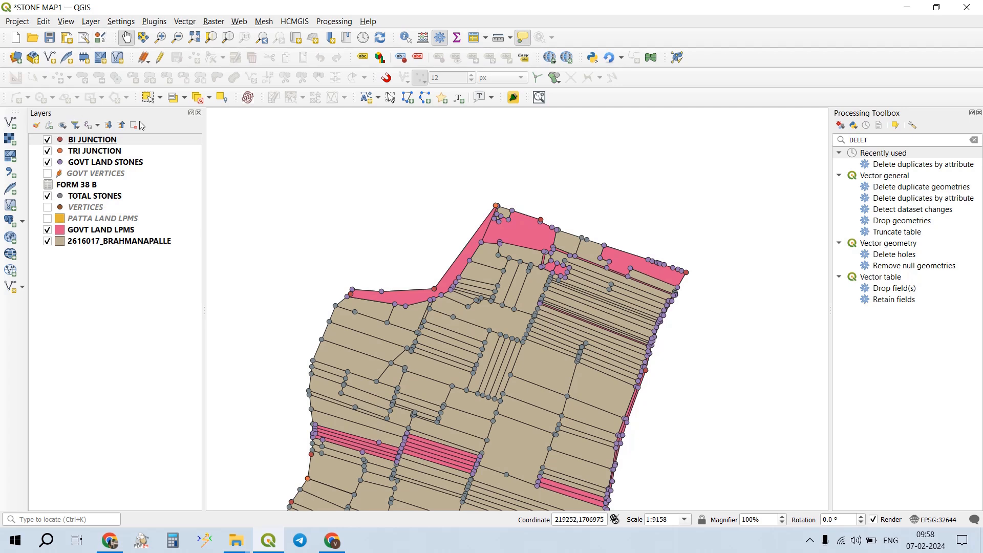
right_click(149, 142)
mouse_move(212, 413)
click(29, 383)
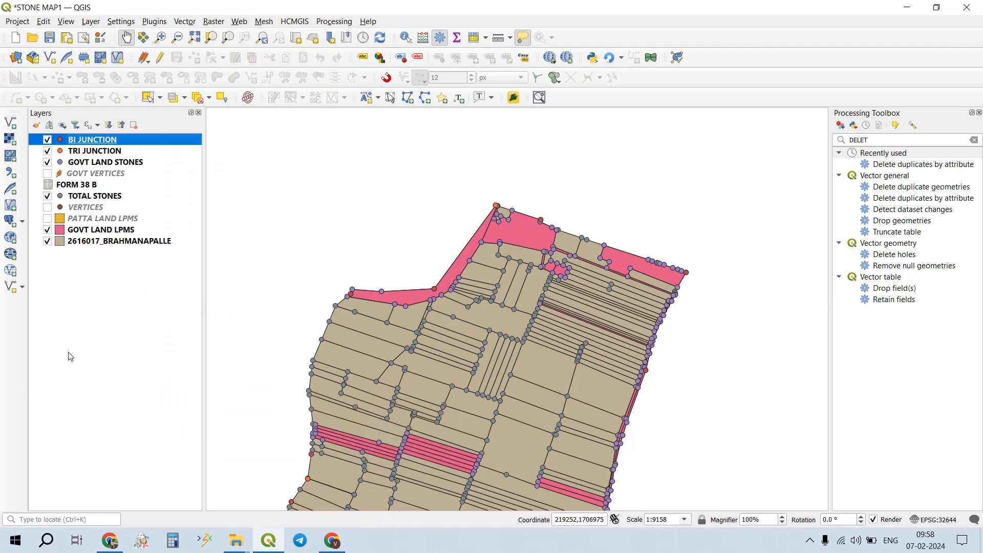
- Add the FRILL LINE shapefile and move TRI JUNCTION above BI JUNCTION
mouse_move(238, 535)
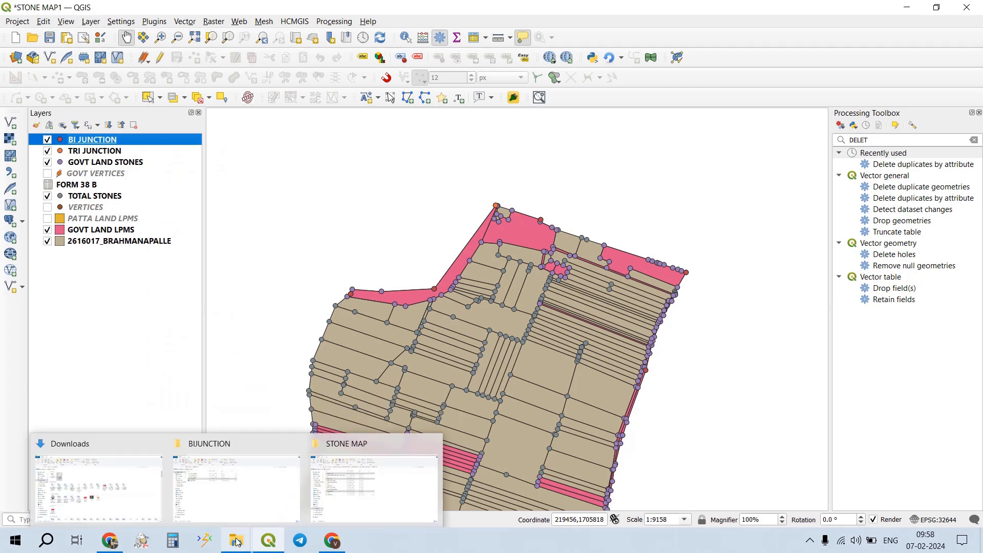
click(250, 512)
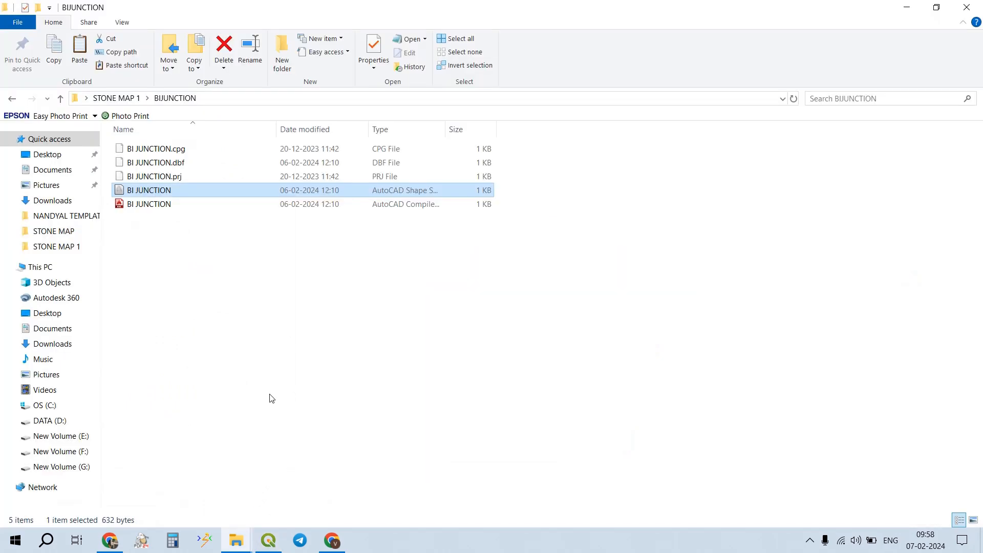
click(128, 100)
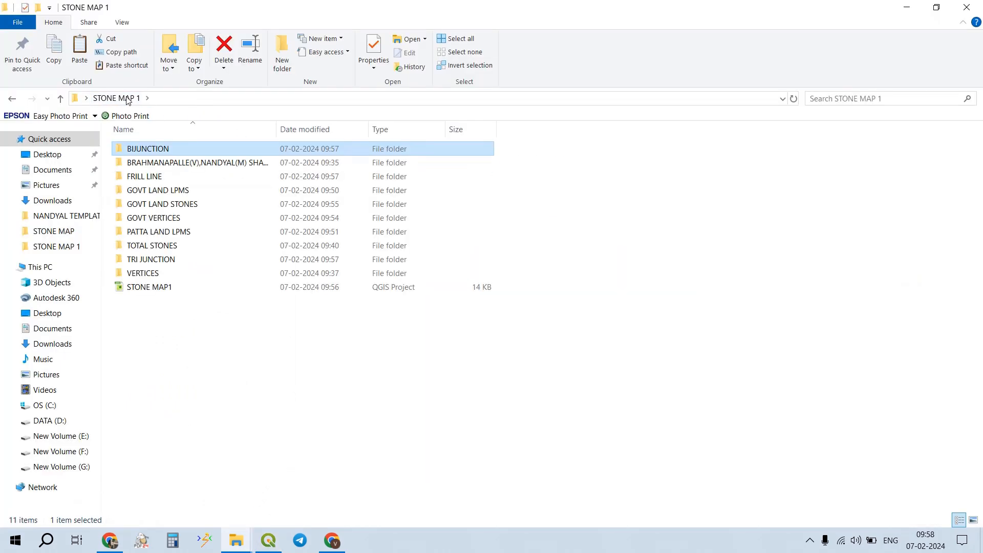
double_click(154, 176)
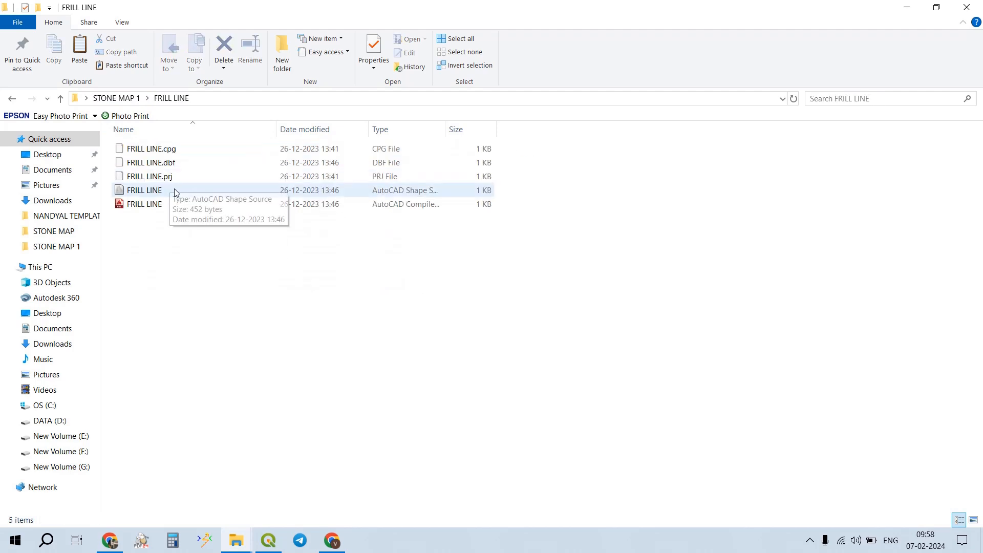
drag(174, 192, 169, 306)
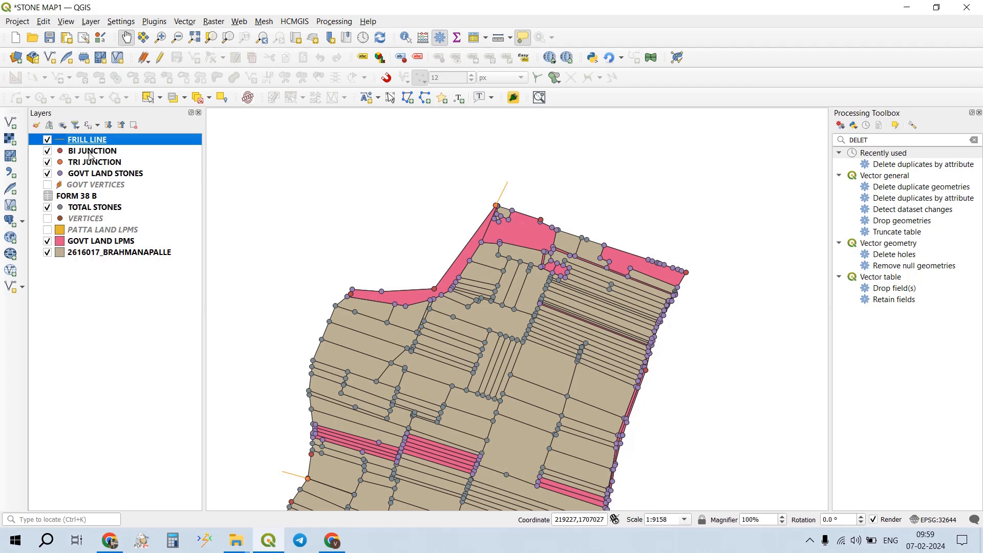
drag(102, 162, 101, 149)
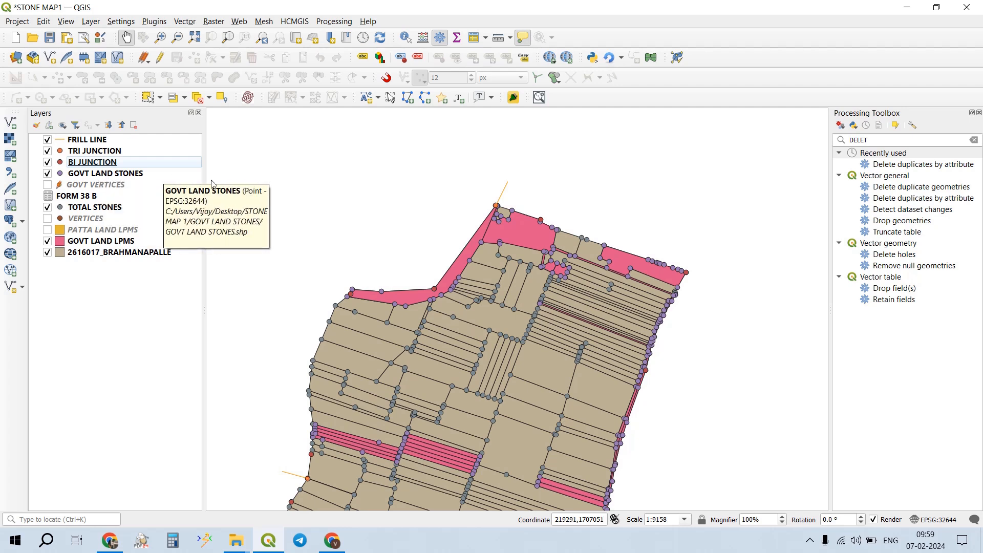
- Save the project and give TRI JUNCTION the Tryjunction_new stone_symbology symbol
click(167, 61)
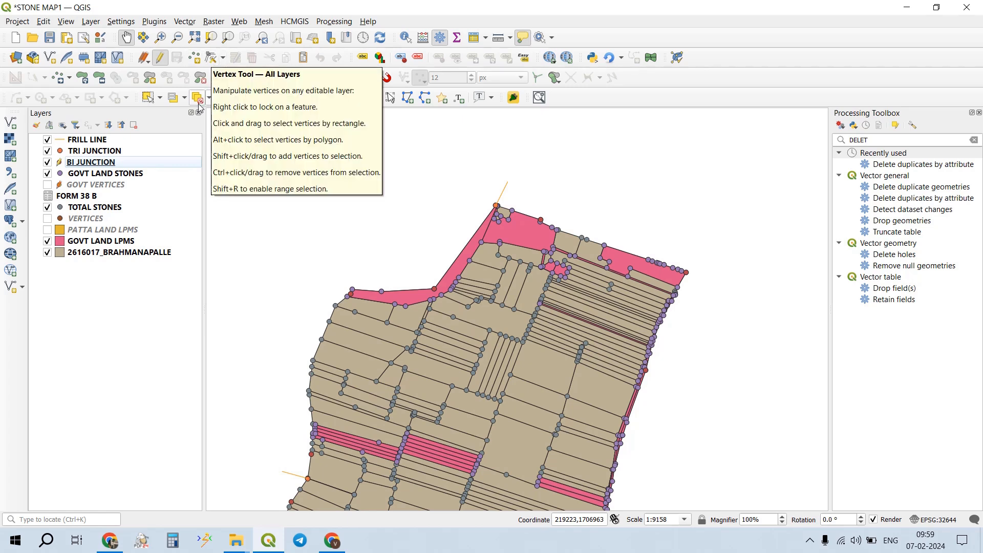
click(49, 41)
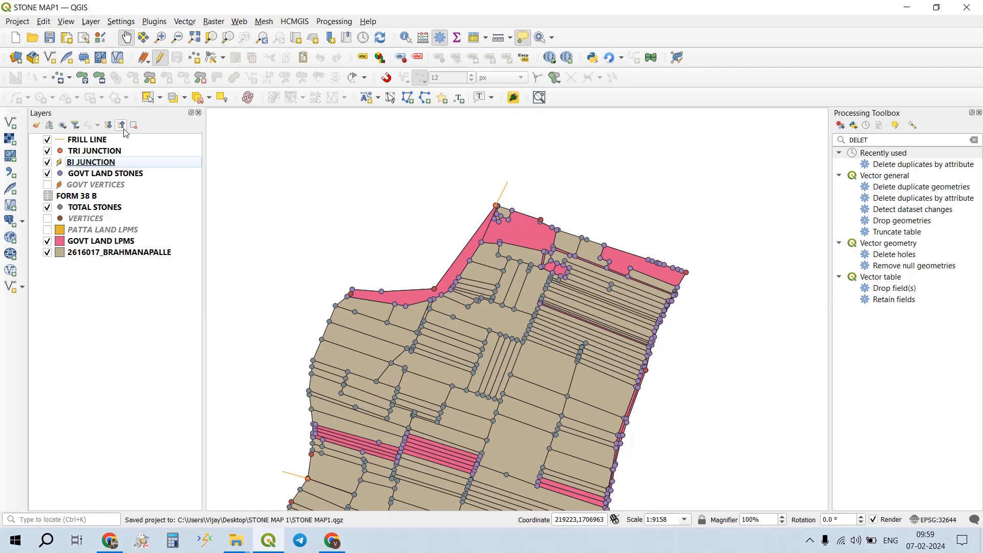
click(125, 153)
double_click(139, 156)
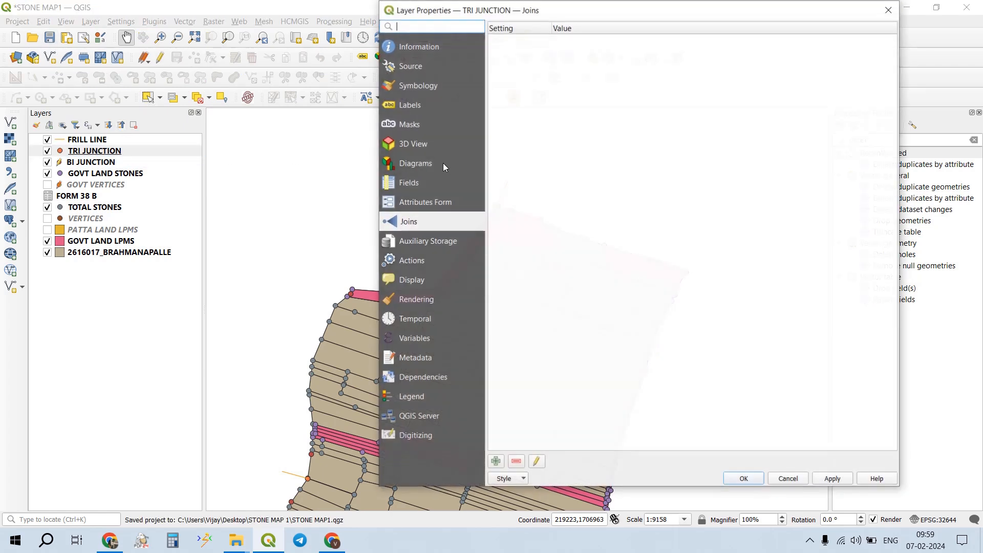
click(425, 85)
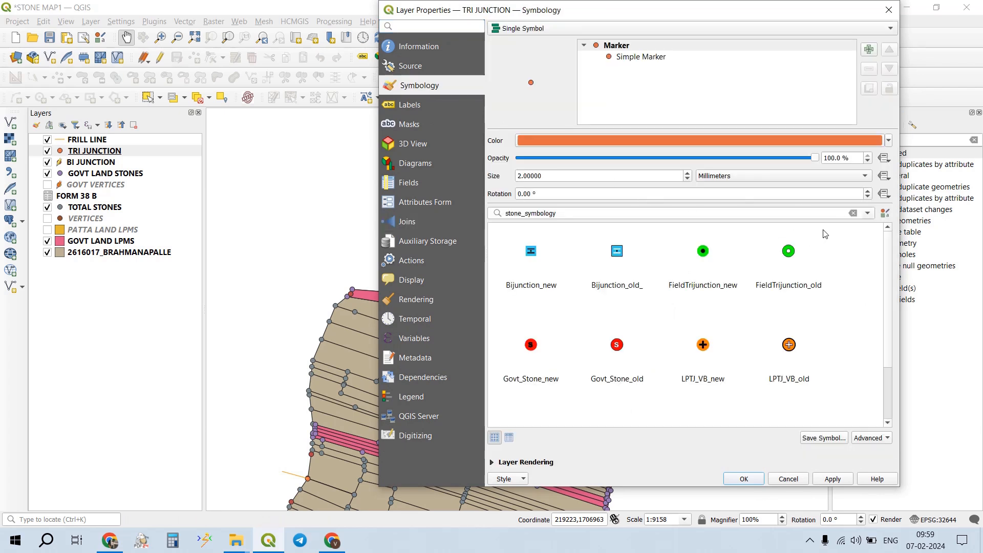
click(852, 213)
click(867, 213)
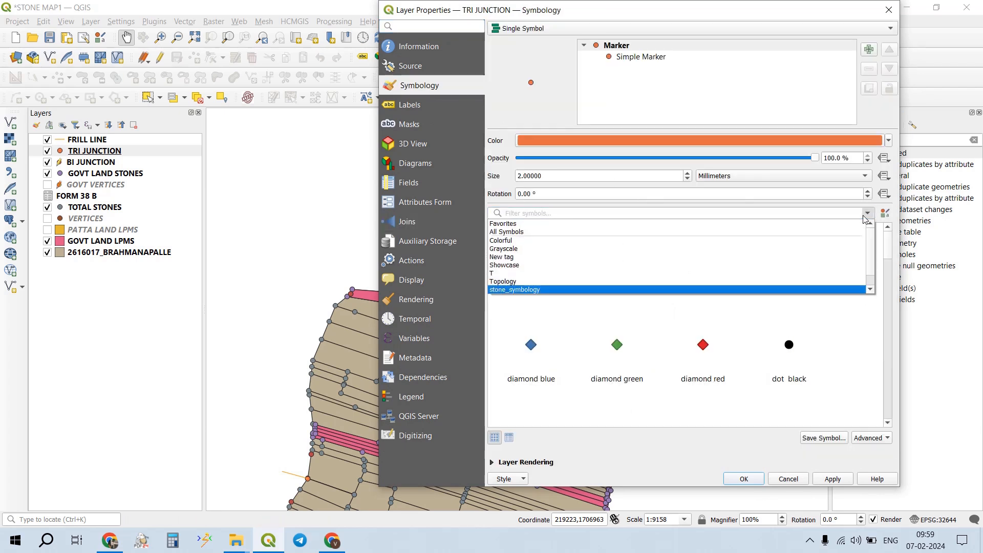
click(551, 288)
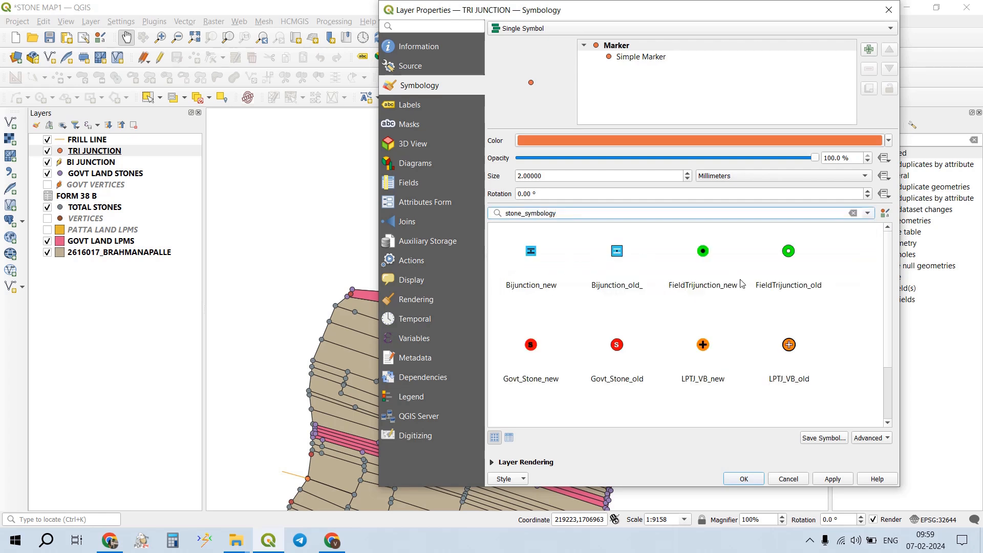
scroll(732, 307, down, 2)
click(535, 373)
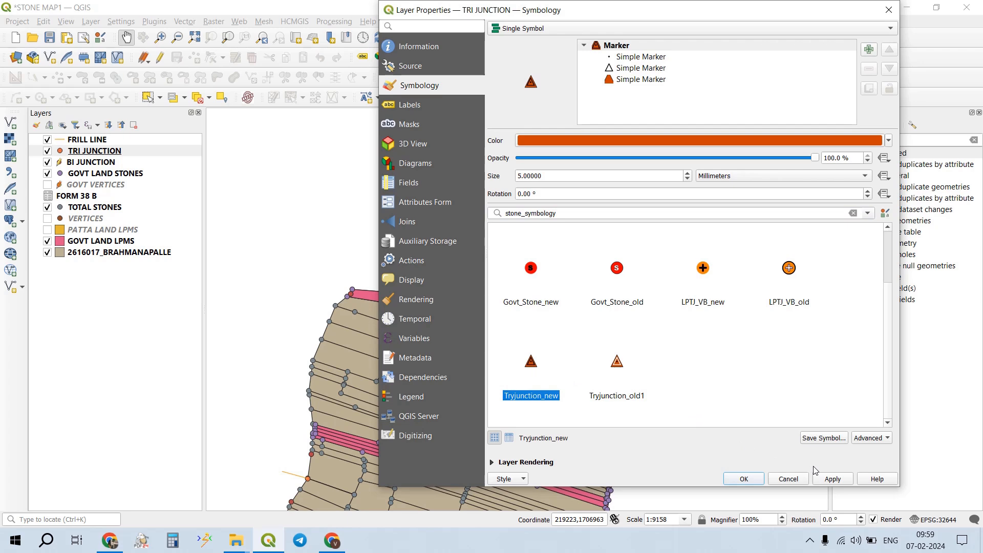
click(828, 477)
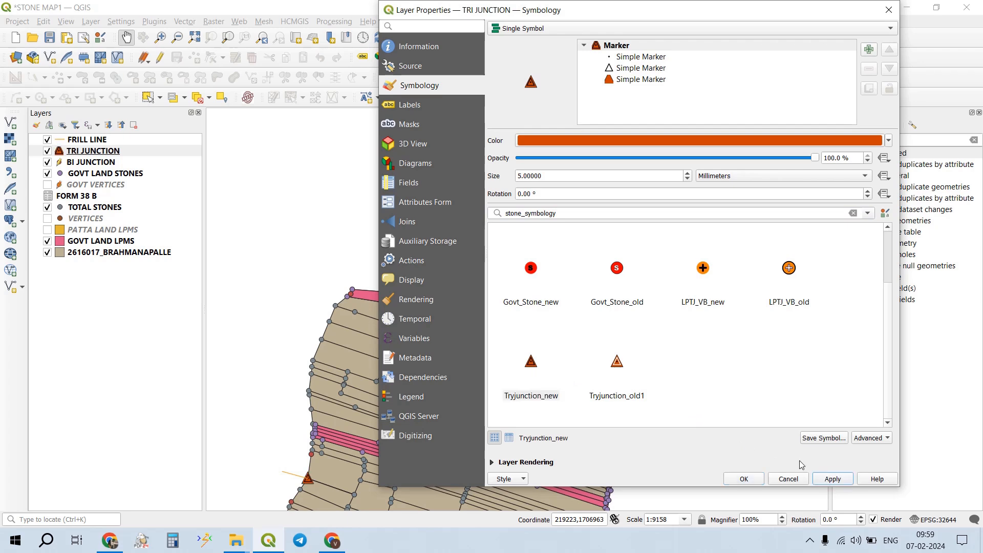
click(747, 480)
- Give the BI JUNCTION layer the blue Bijunction_new symbol
scroll(510, 217, up, 2)
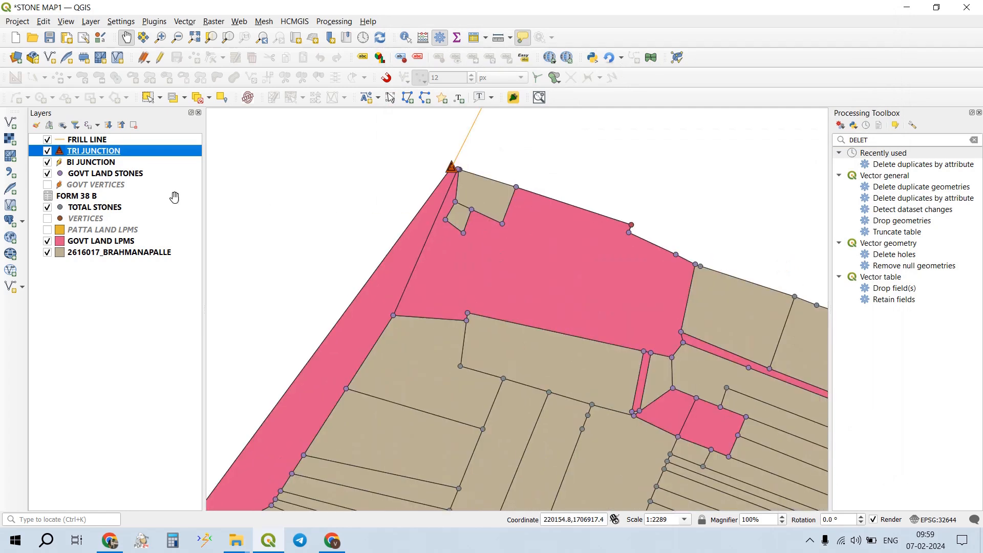
double_click(109, 164)
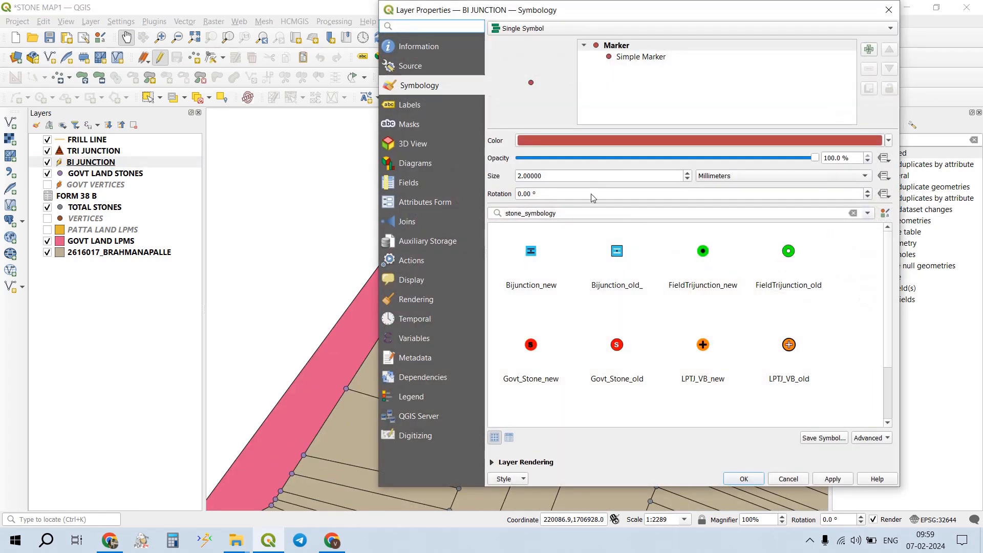
click(552, 261)
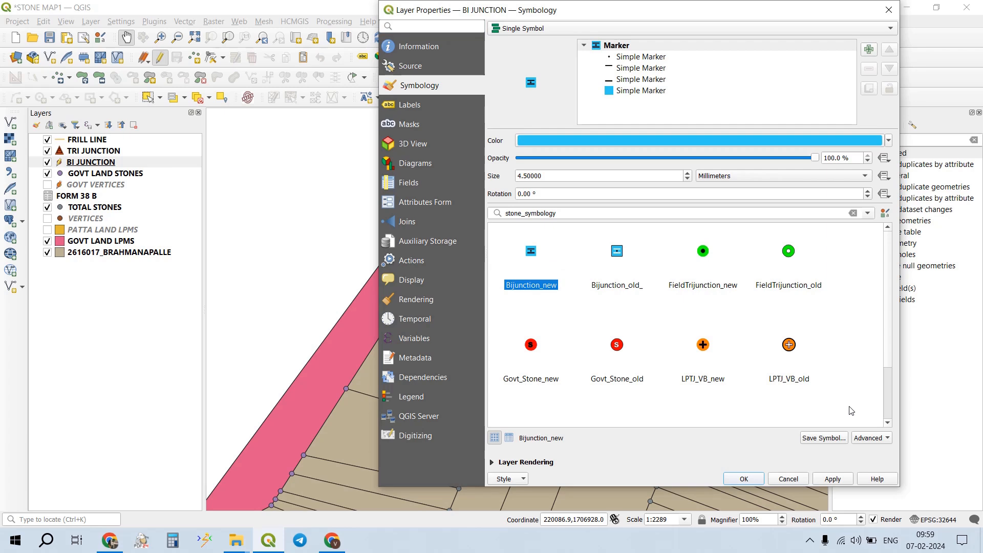
click(832, 479)
click(744, 479)
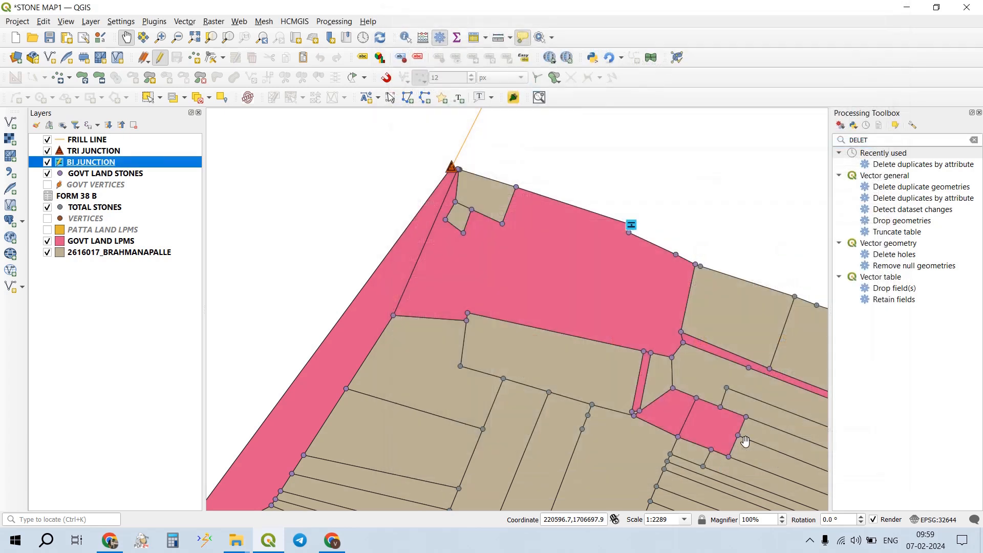
- Give the GOVT LAND STONES layer the red Govt_Stone_new symbol
click(117, 174)
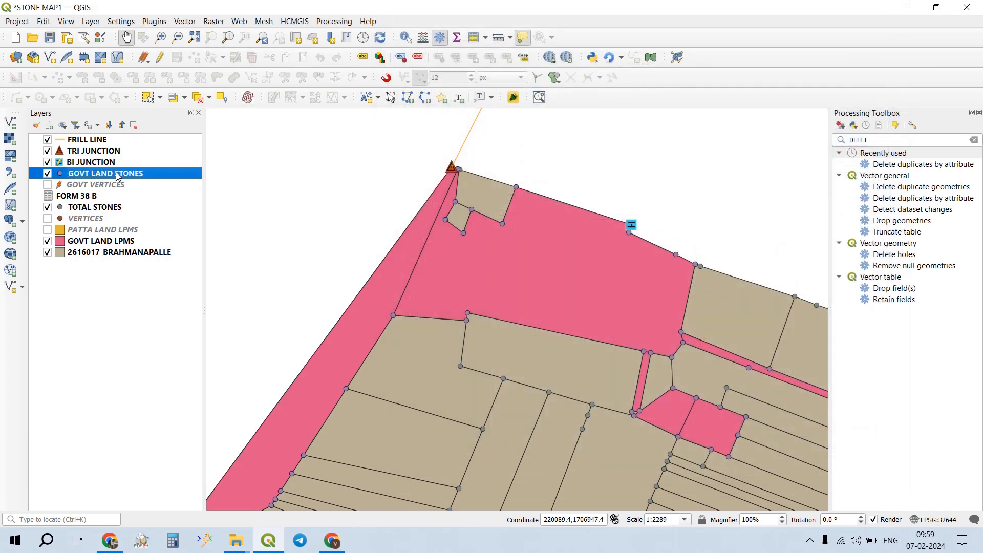
double_click(160, 172)
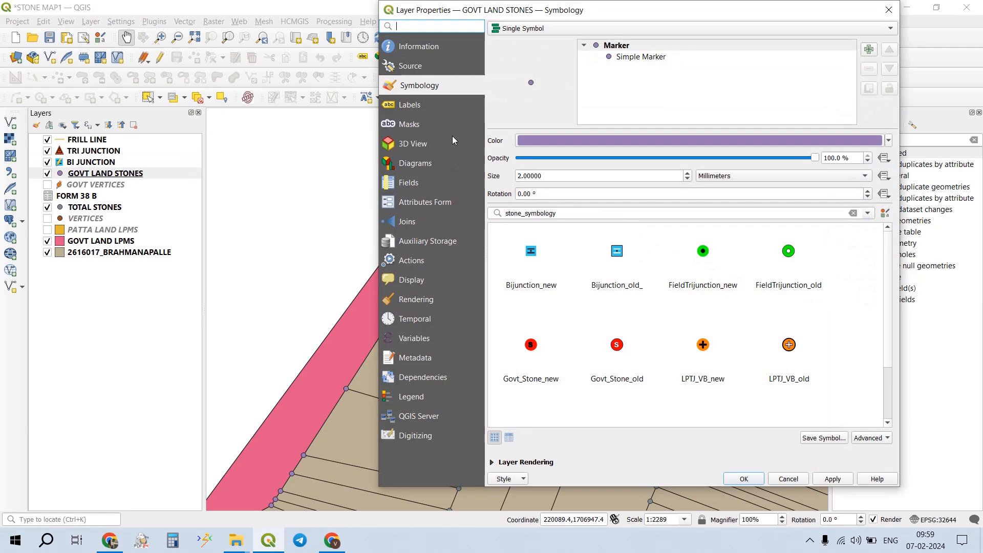
click(532, 346)
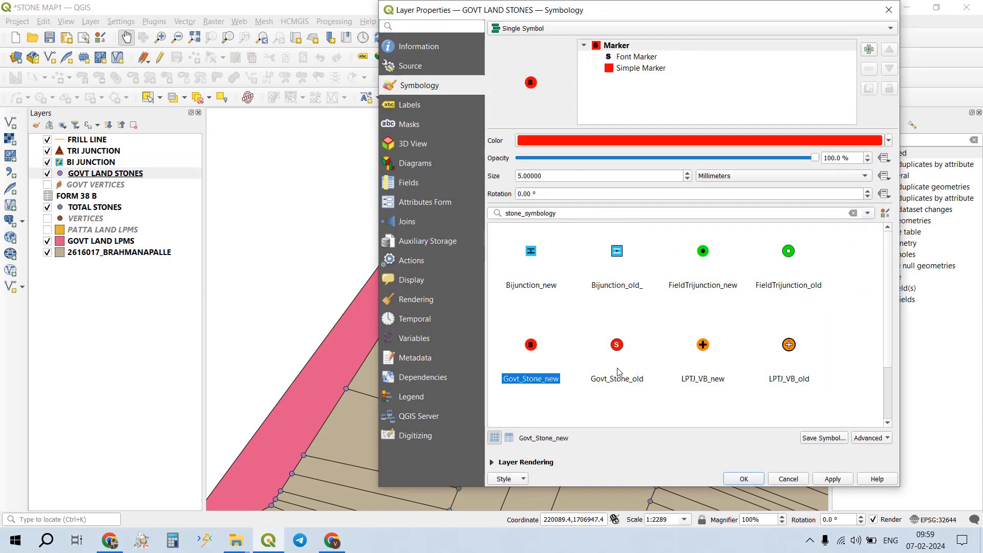
click(835, 480)
click(744, 478)
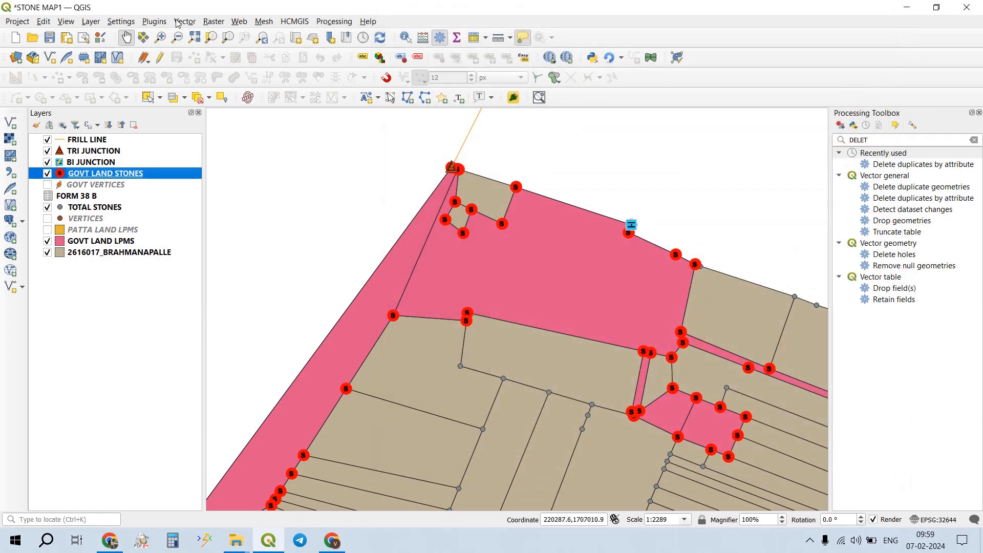
- Save edits for all layers, confirm, and save the STONE MAP1 project
click(147, 58)
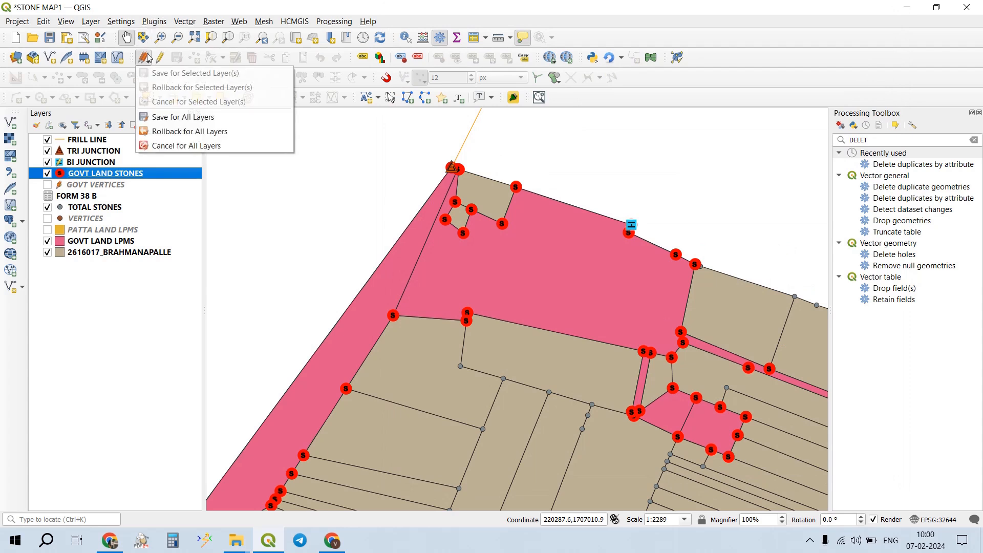
click(180, 118)
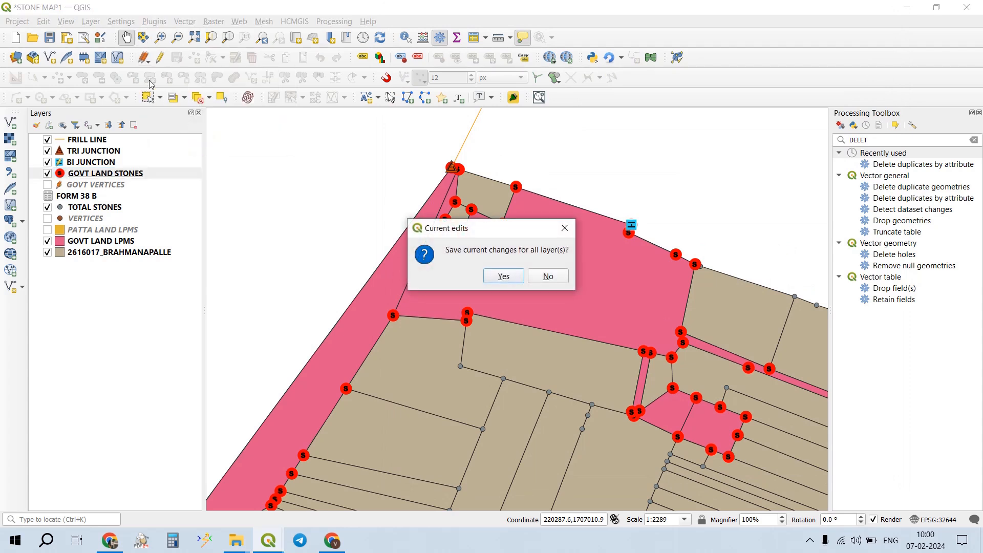
click(503, 276)
click(49, 38)
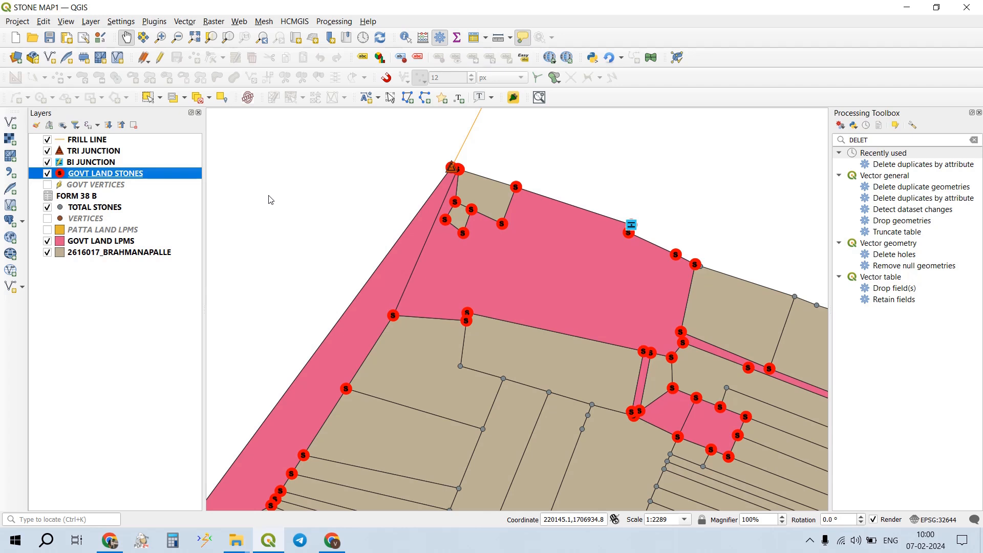
drag(480, 168, 458, 162)
- Delete the duplicate GOVT LAND STONES point at the first parcel corner and save
scroll(457, 161, up, 4)
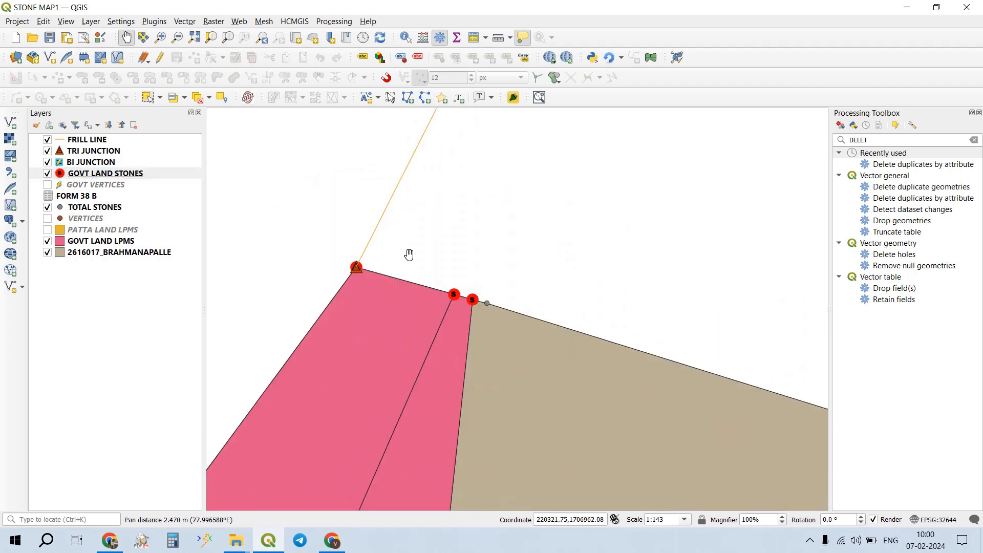
scroll(373, 269, up, 2)
drag(375, 228, 423, 202)
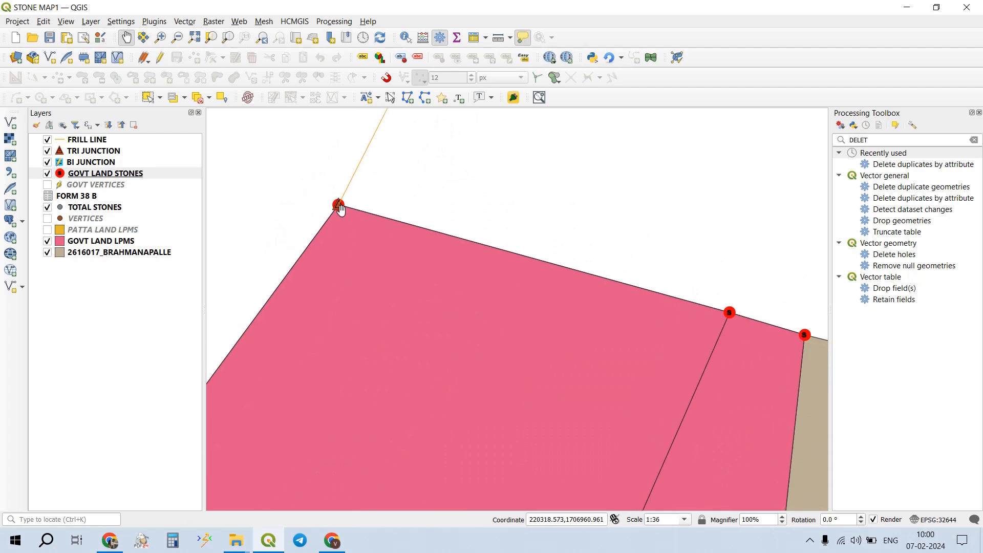
click(160, 57)
click(149, 98)
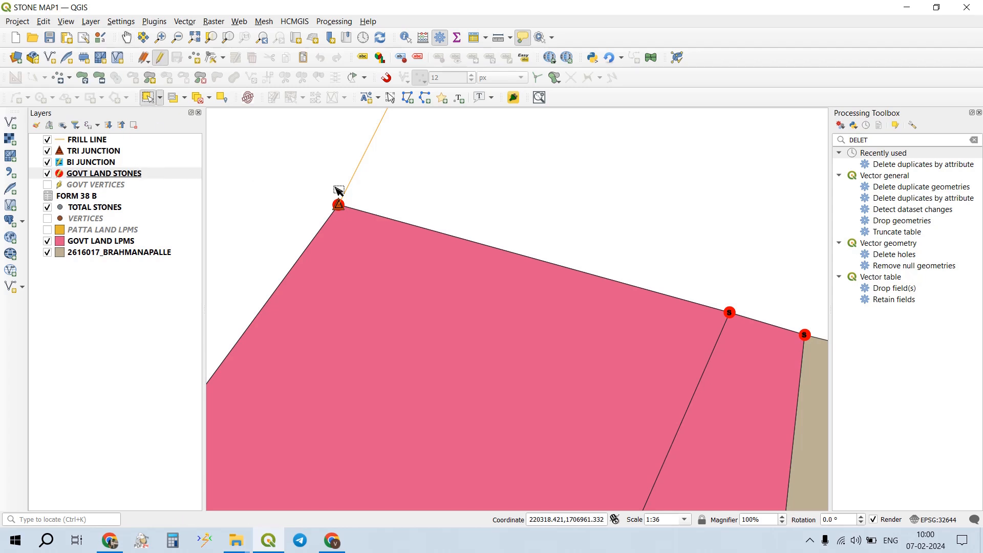
drag(353, 188, 323, 232)
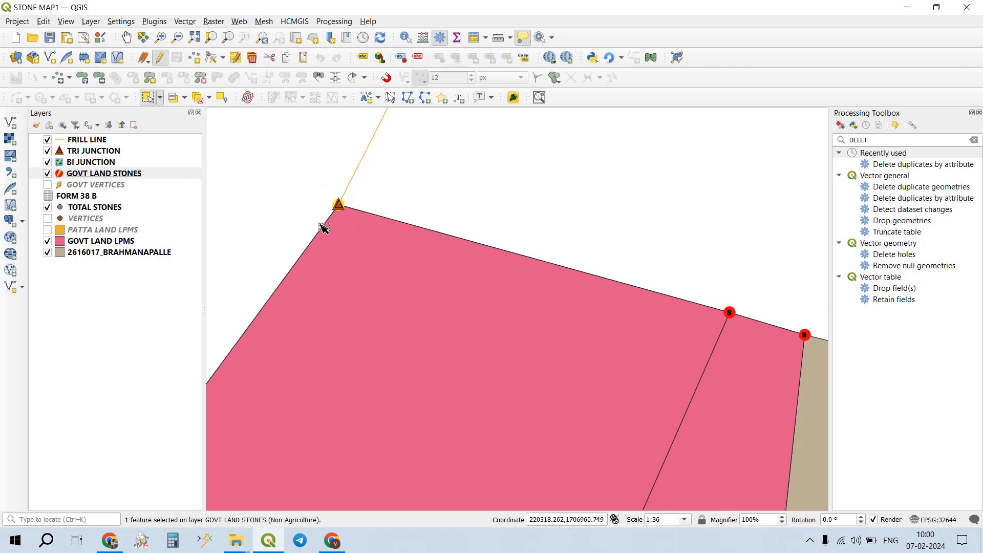
click(252, 58)
click(180, 59)
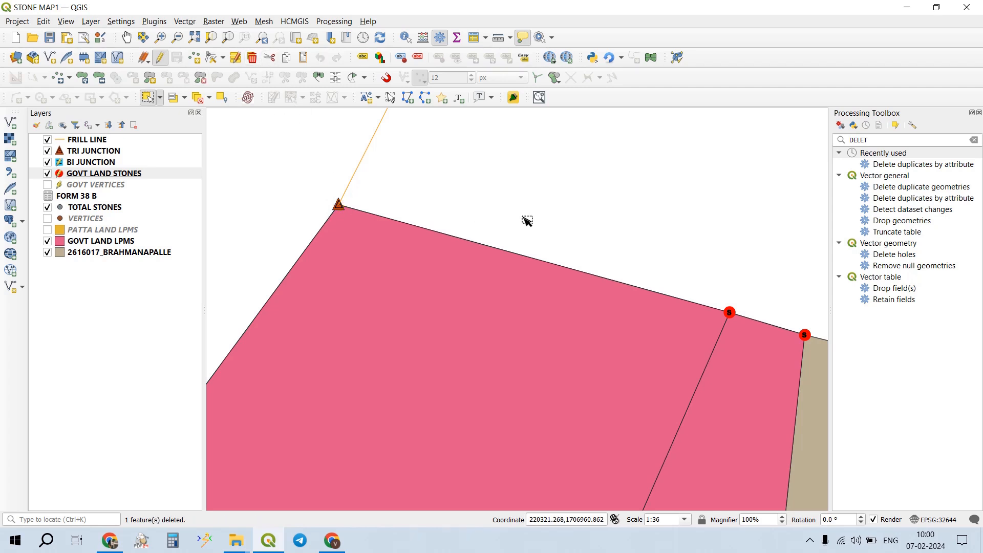
- Delete the extra stone at the next pink parcel corner and save the layer
drag(526, 219, 463, 193)
scroll(463, 193, down, 1)
drag(658, 285, 555, 271)
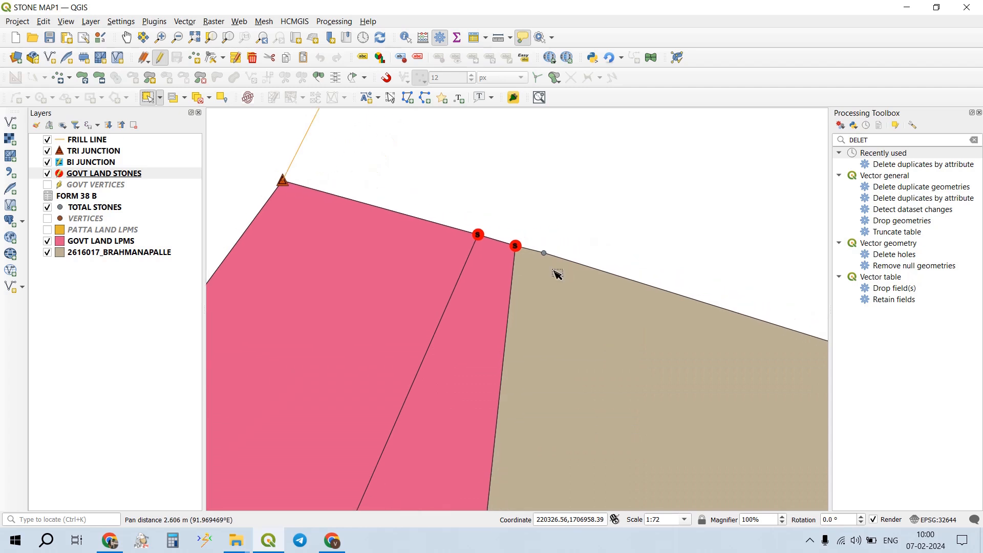
drag(647, 296, 487, 283)
scroll(487, 283, down, 1)
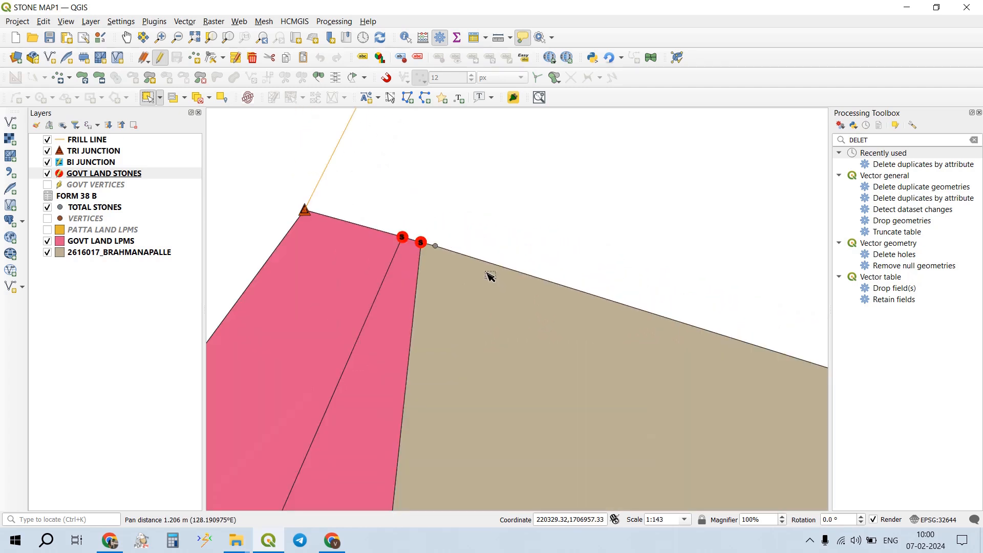
drag(500, 314, 456, 274)
drag(561, 310, 410, 254)
scroll(410, 254, down, 2)
drag(471, 293, 417, 257)
drag(597, 325, 372, 271)
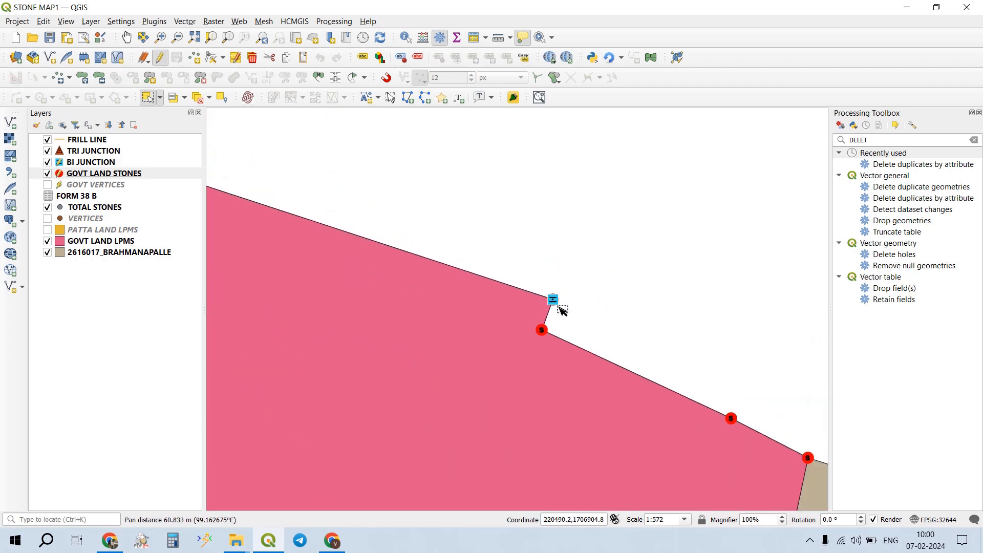
scroll(553, 309, up, 2)
drag(557, 262, 488, 325)
key(Delete)
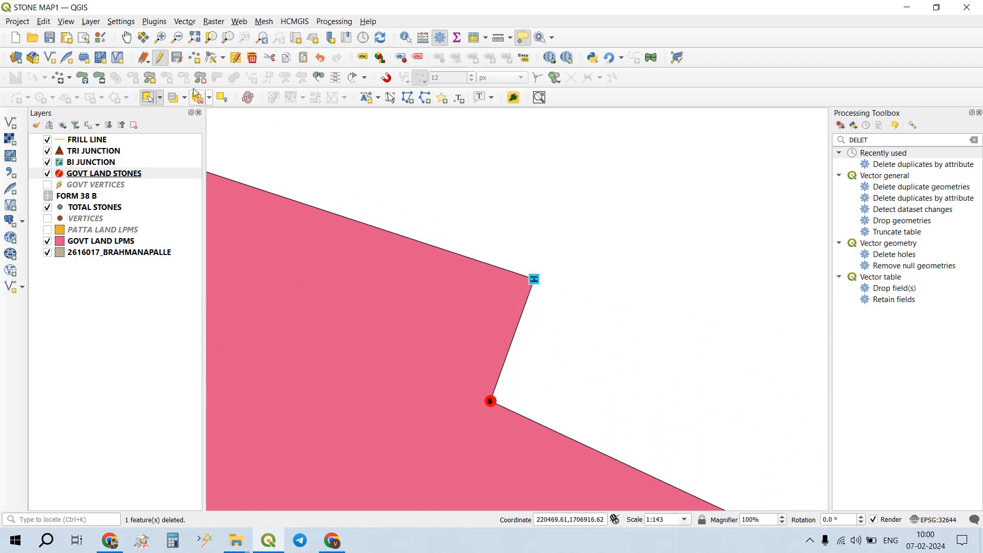
click(180, 61)
drag(519, 265, 435, 210)
scroll(435, 210, down, 2)
drag(694, 352, 537, 290)
drag(584, 313, 428, 257)
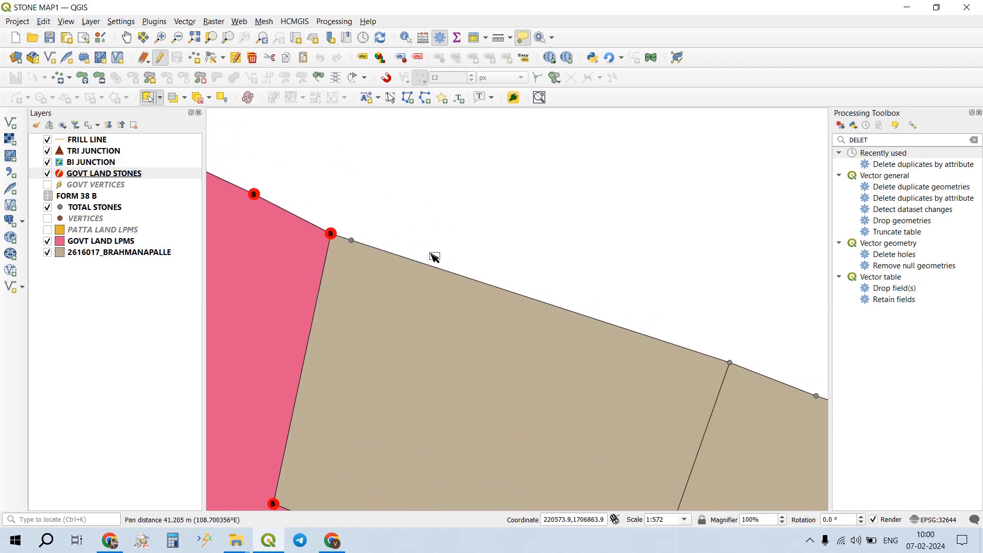
scroll(502, 271, down, 2)
drag(502, 272, 369, 224)
drag(528, 264, 439, 220)
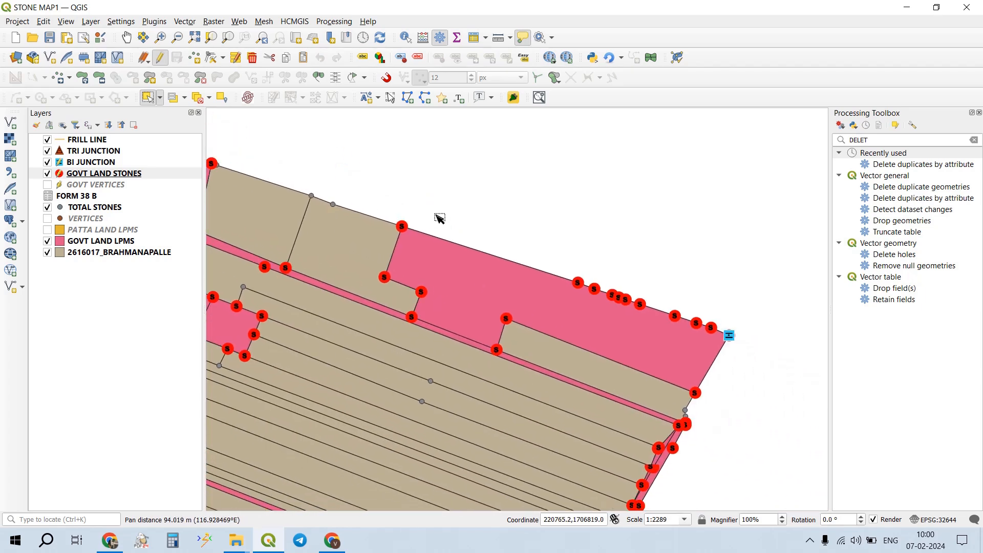
scroll(735, 346, up, 3)
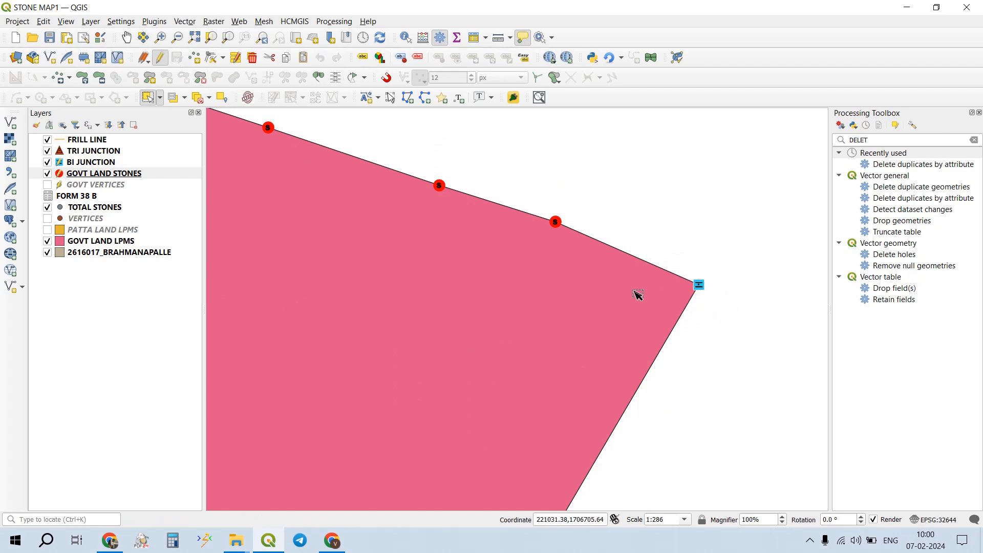
- Delete the blue GOVT LAND STONES point beside the pink strip and save
drag(634, 292, 672, 239)
scroll(671, 240, down, 3)
drag(625, 361, 672, 259)
drag(618, 408, 662, 303)
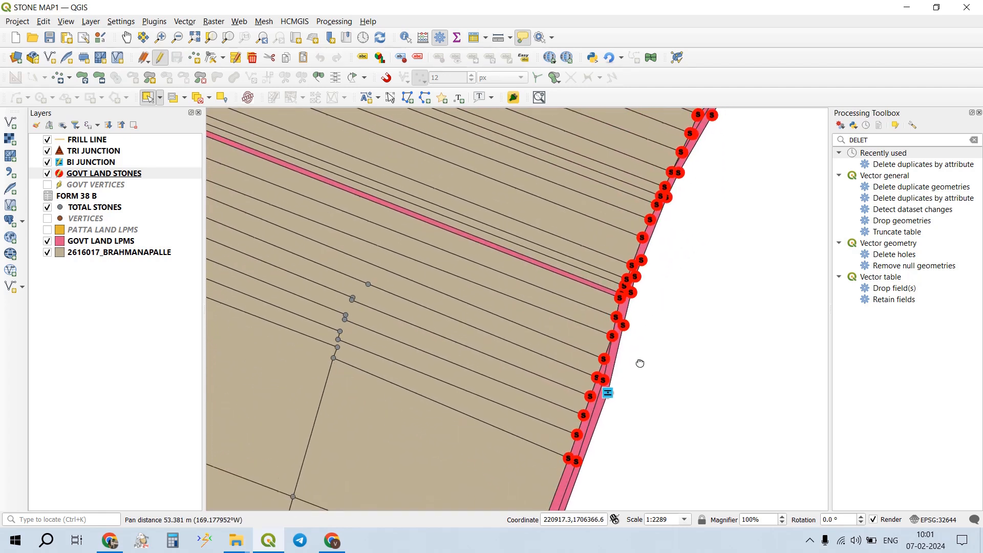
drag(643, 364, 674, 247)
drag(654, 319, 674, 268)
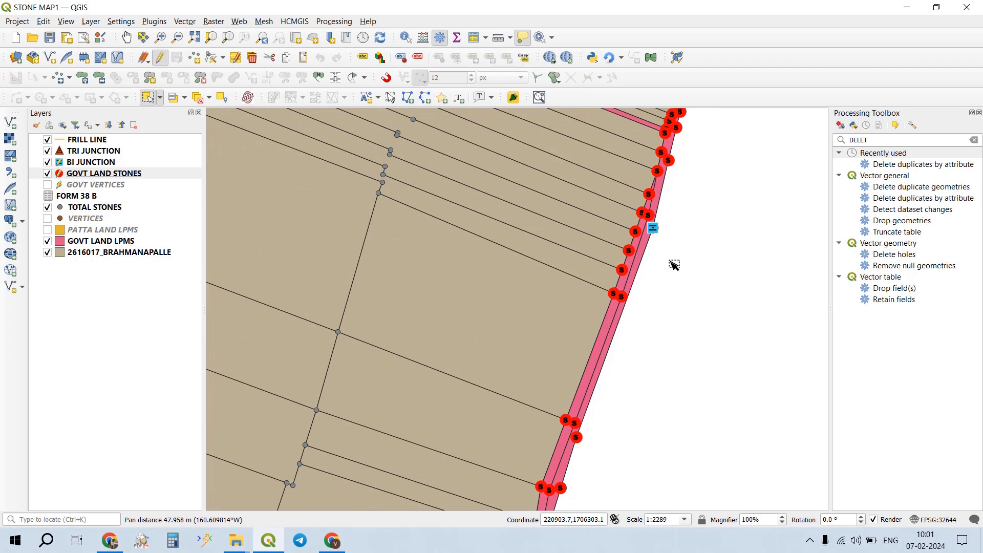
scroll(672, 267, up, 5)
drag(647, 215, 596, 257)
key(Delete)
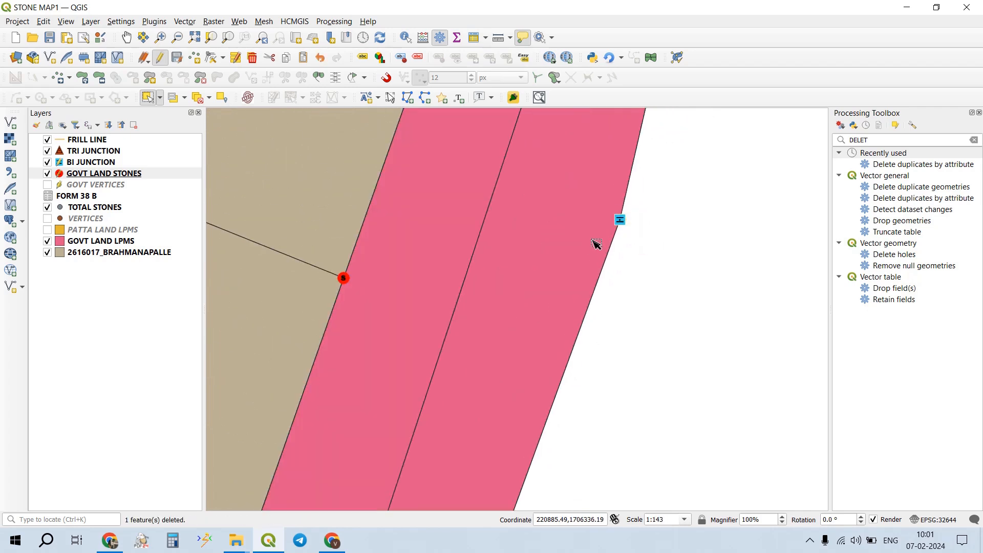
click(174, 57)
- Further north, delete the stones beside the blue marker and at the tri-junction, then save
scroll(516, 182, down, 4)
drag(490, 357, 490, 256)
scroll(531, 215, down, 1)
drag(467, 374, 479, 217)
drag(446, 325, 446, 307)
drag(450, 348, 457, 280)
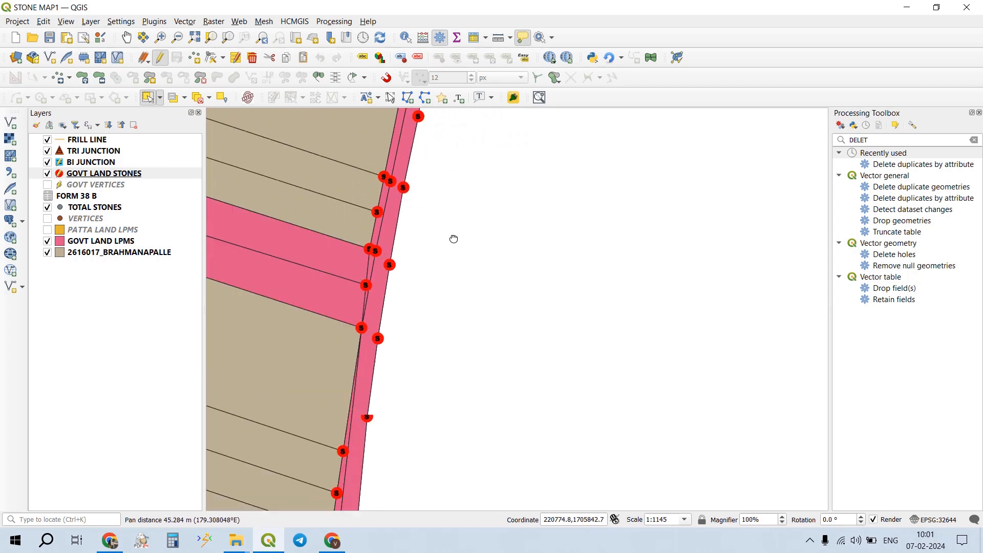
drag(447, 322, 473, 205)
scroll(423, 279, up, 1)
drag(433, 238, 398, 276)
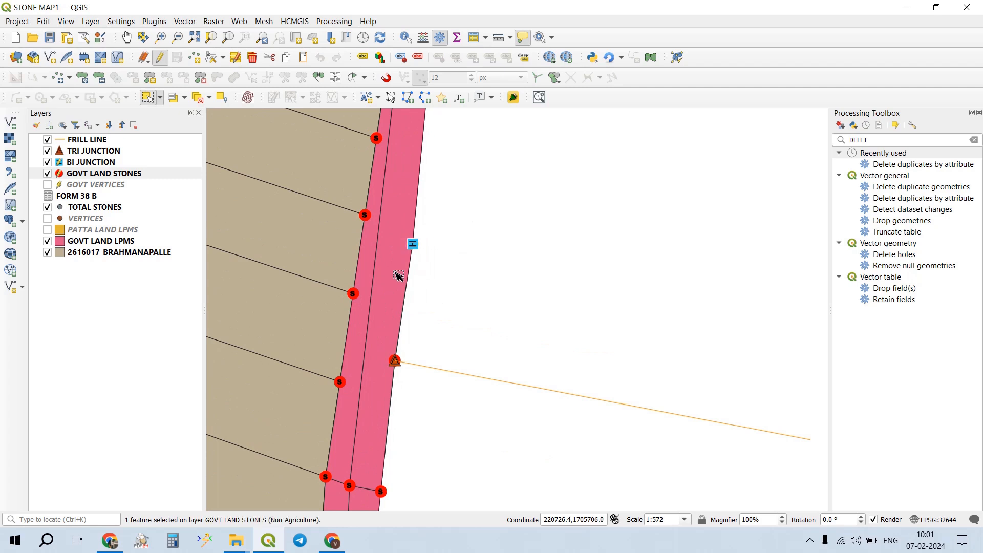
drag(410, 344, 383, 380)
key(Delete)
click(177, 57)
- Following the strip south, delete another redundant stone point and save the edits
scroll(423, 246, down, 1)
drag(433, 267, 435, 245)
drag(425, 378, 496, 219)
drag(468, 299, 491, 201)
drag(456, 264, 490, 143)
drag(458, 307, 472, 215)
drag(419, 381, 461, 211)
drag(424, 344, 364, 342)
scroll(435, 282, up, 2)
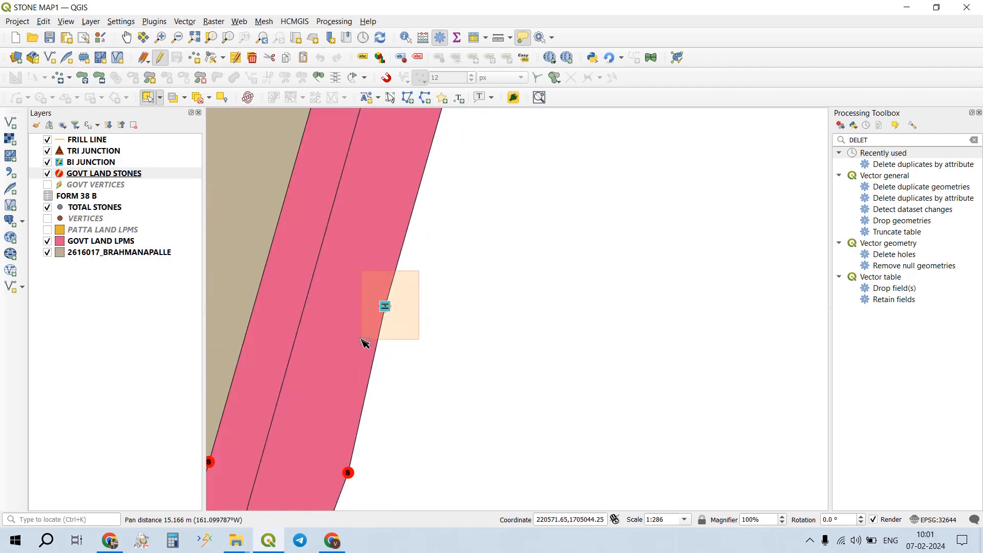
key(Delete)
click(177, 57)
- Delete the blue stone at the strip's southern corner and save the layer
drag(428, 355, 482, 228)
scroll(483, 228, down, 2)
drag(471, 281, 464, 262)
drag(437, 347, 559, 184)
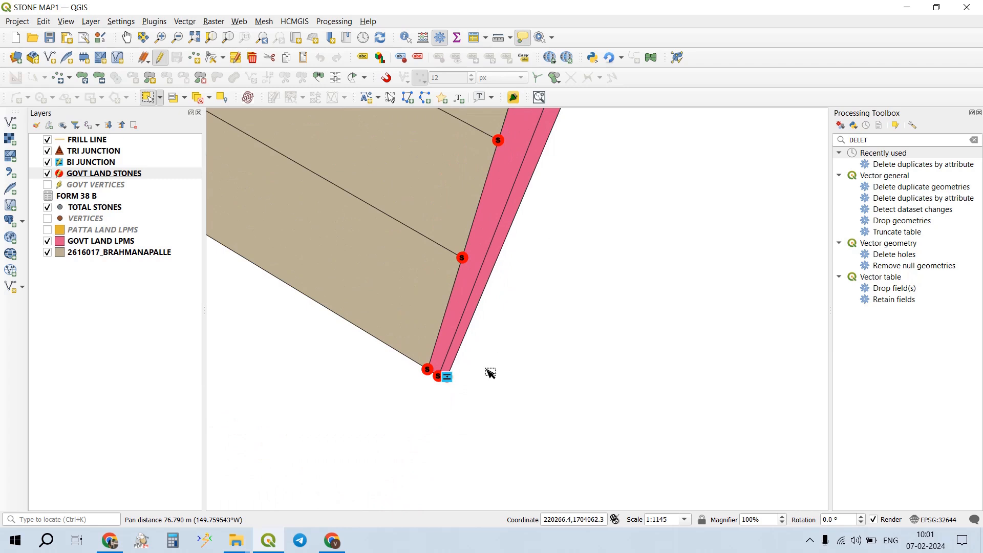
scroll(490, 374, up, 2)
drag(482, 279, 460, 306)
key(Delete)
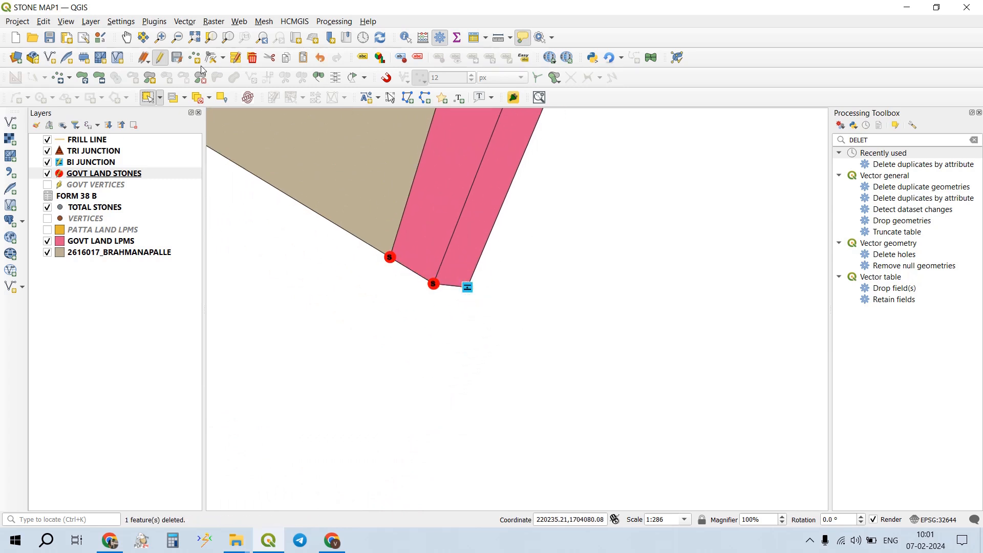
click(177, 57)
- Pan along the village boundary to the pink parcel's corner and delete the extra stone point there
drag(401, 263, 523, 315)
scroll(523, 317, down, 1)
drag(474, 269, 549, 348)
drag(443, 286, 582, 340)
scroll(582, 340, down, 1)
drag(354, 249, 450, 342)
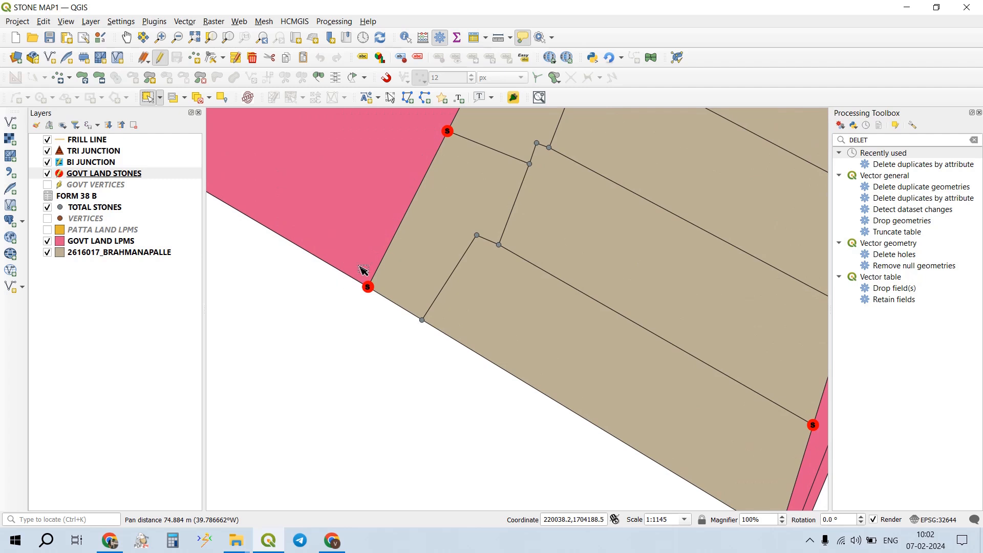
drag(345, 283, 529, 369)
drag(432, 291, 610, 359)
drag(430, 275, 523, 319)
drag(423, 237, 512, 315)
drag(441, 277, 581, 344)
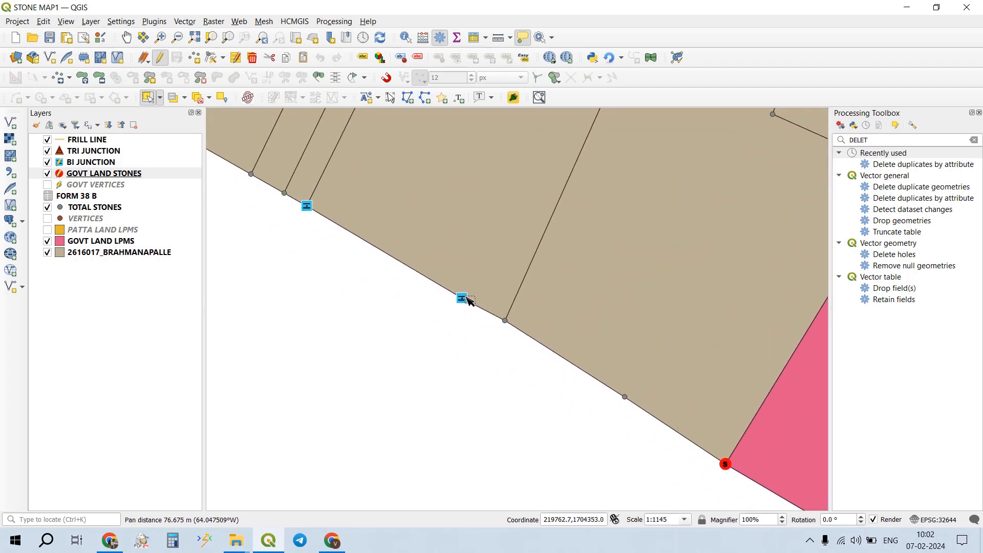
drag(477, 274, 555, 305)
scroll(553, 304, down, 1)
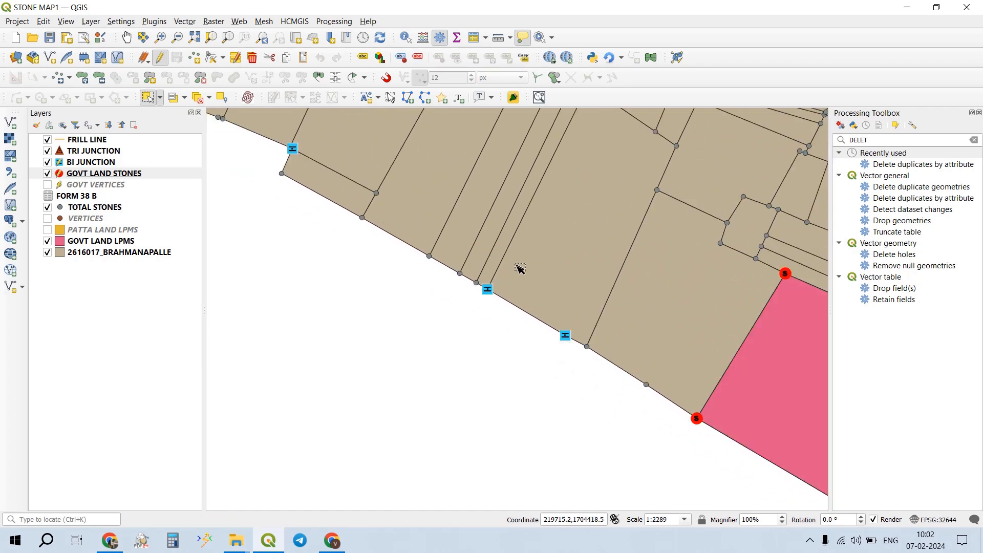
drag(522, 271, 578, 352)
drag(441, 273, 495, 313)
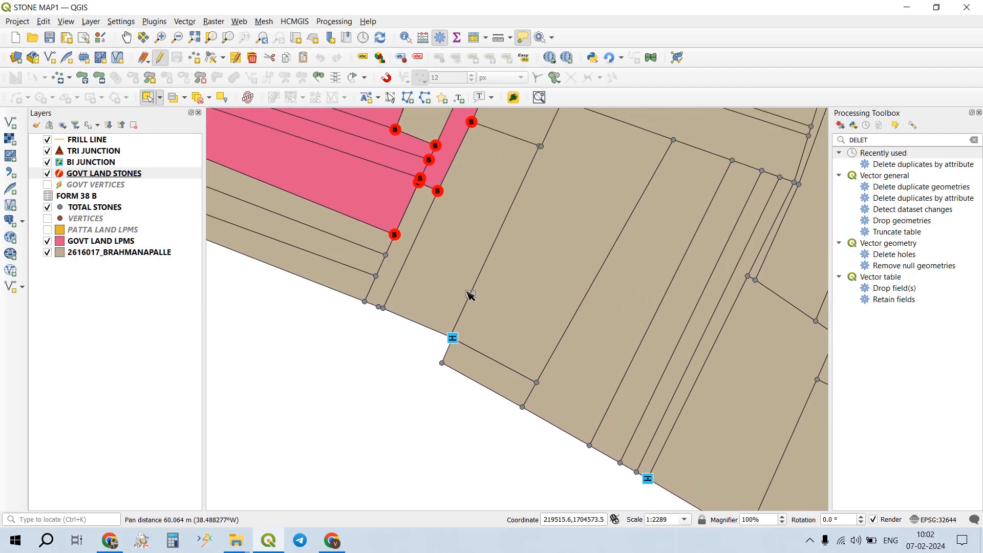
drag(439, 261, 546, 310)
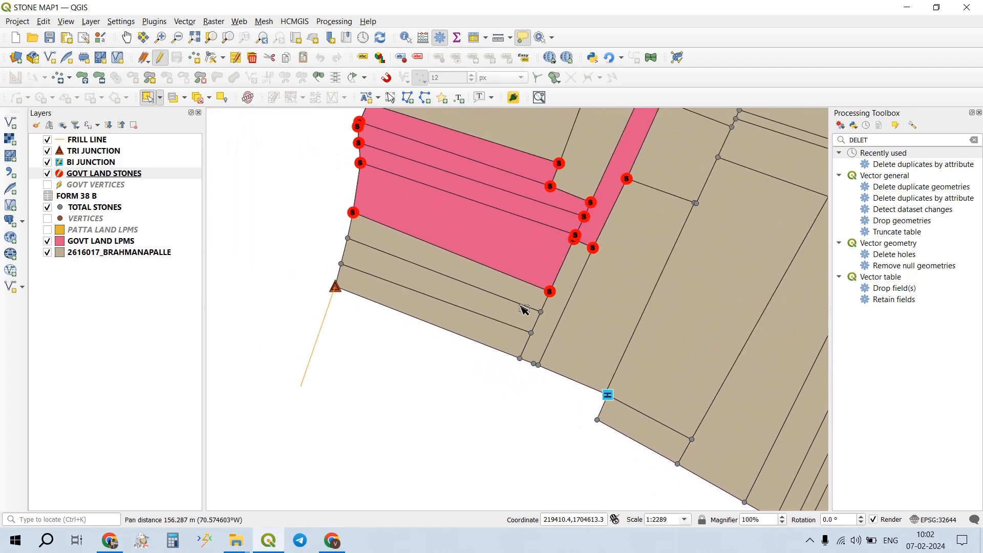
drag(387, 305, 426, 333)
drag(406, 263, 395, 373)
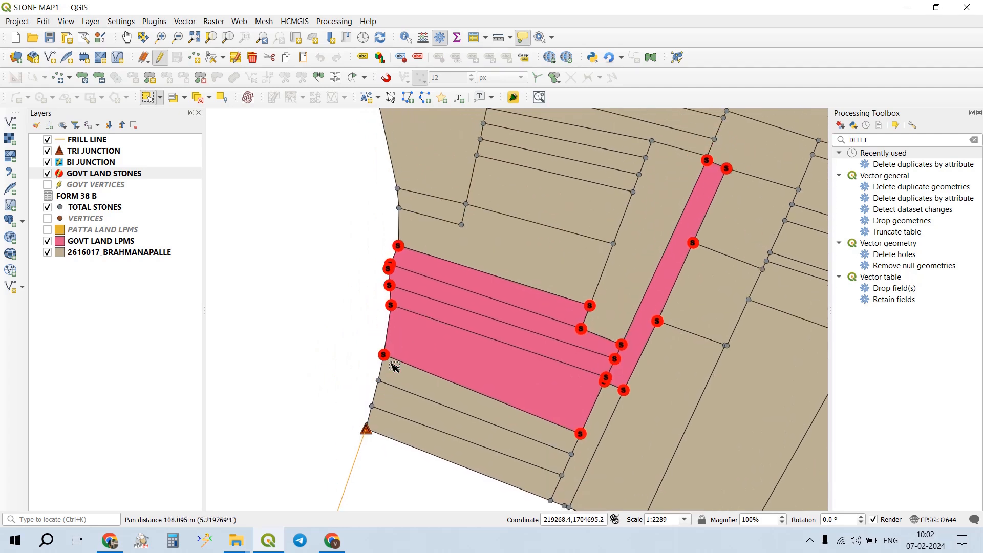
drag(406, 276, 393, 378)
drag(401, 315, 395, 412)
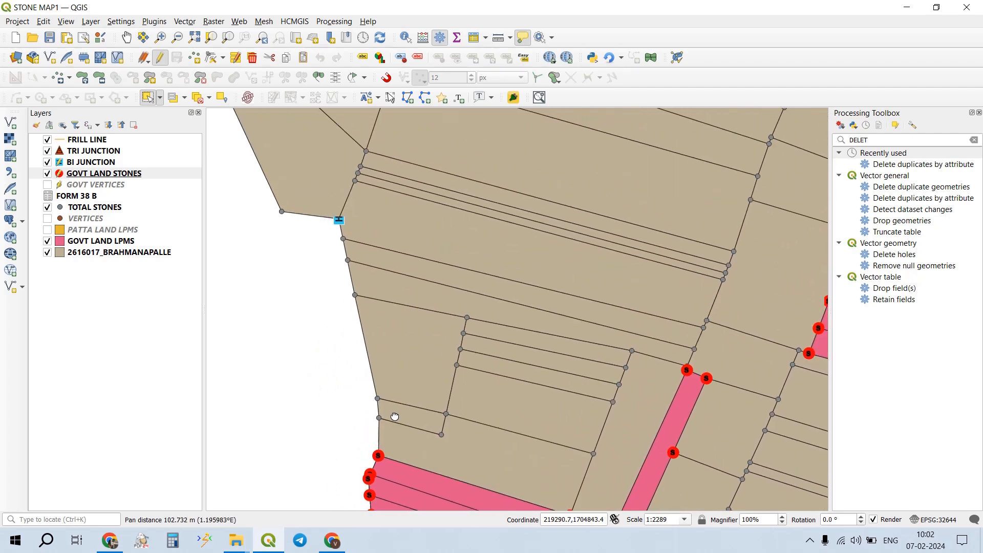
drag(380, 259, 405, 399)
drag(342, 287, 452, 314)
drag(408, 248, 504, 397)
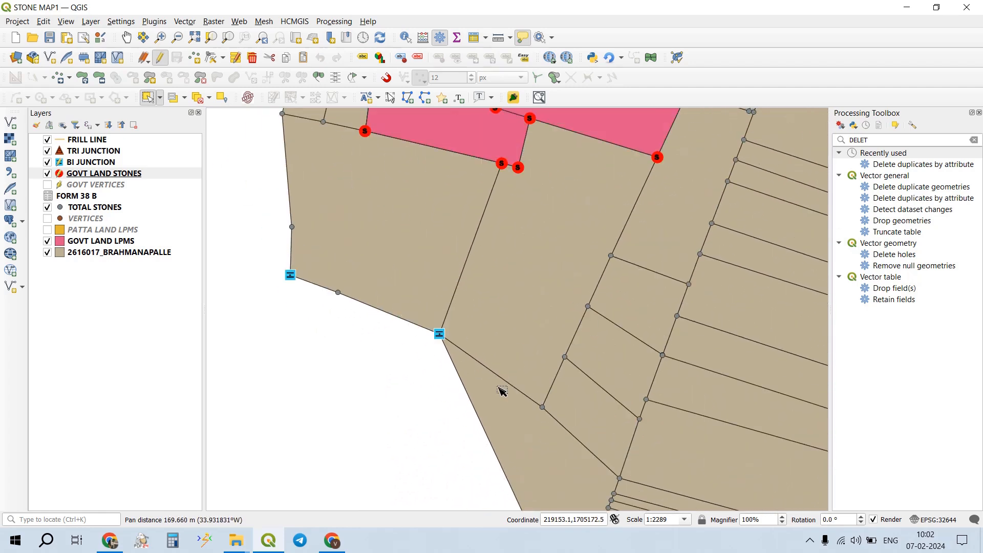
drag(394, 246, 412, 358)
drag(346, 249, 310, 369)
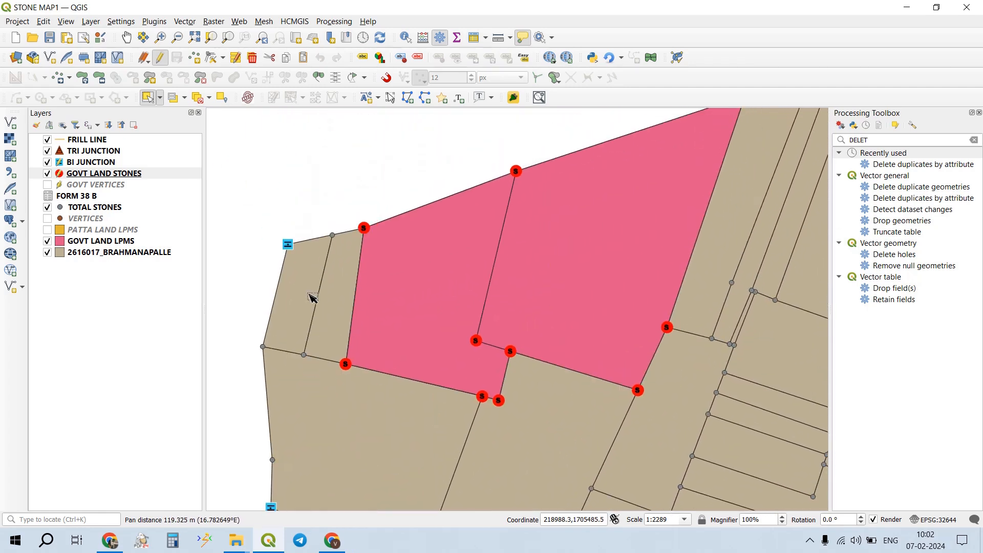
drag(423, 228, 338, 298)
drag(503, 252, 405, 355)
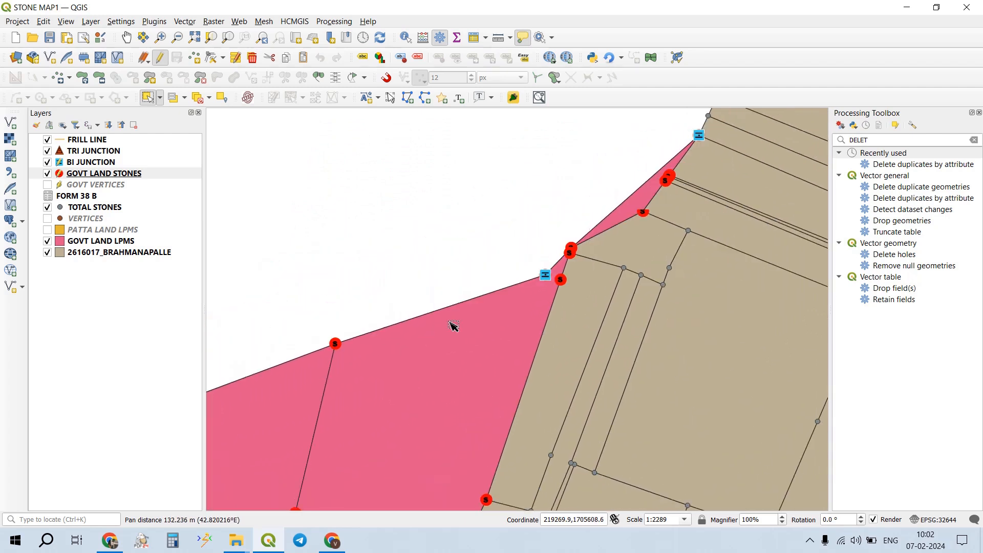
scroll(547, 276, up, 2)
click(529, 281)
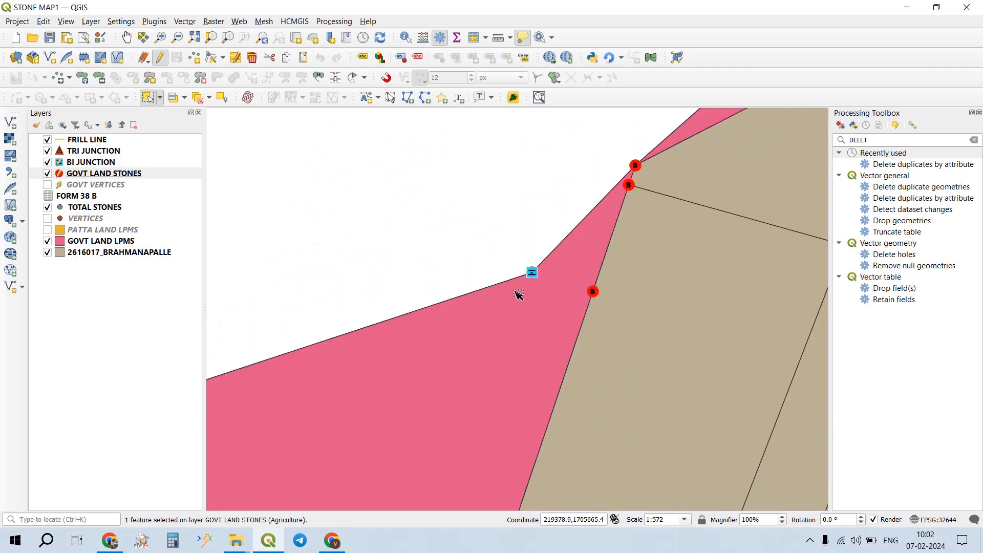
key(Delete)
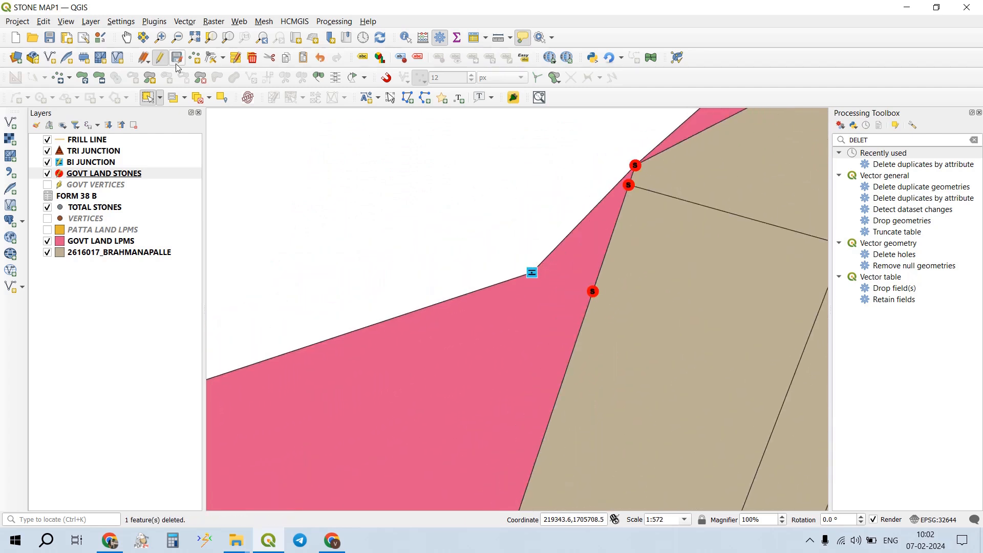
- Delete the redundant GOVT LAND STONES point on the next BI JUNCTION boundary vertex
drag(671, 252, 592, 309)
mouse_move(673, 223)
mouse_down()
mouse_move(605, 291)
mouse_move(513, 355)
mouse_up()
mouse_move(565, 303)
mouse_down()
mouse_move(509, 351)
mouse_move(494, 380)
mouse_up()
drag(579, 279, 533, 324)
drag(619, 261, 520, 369)
drag(591, 261, 562, 291)
key(Delete)
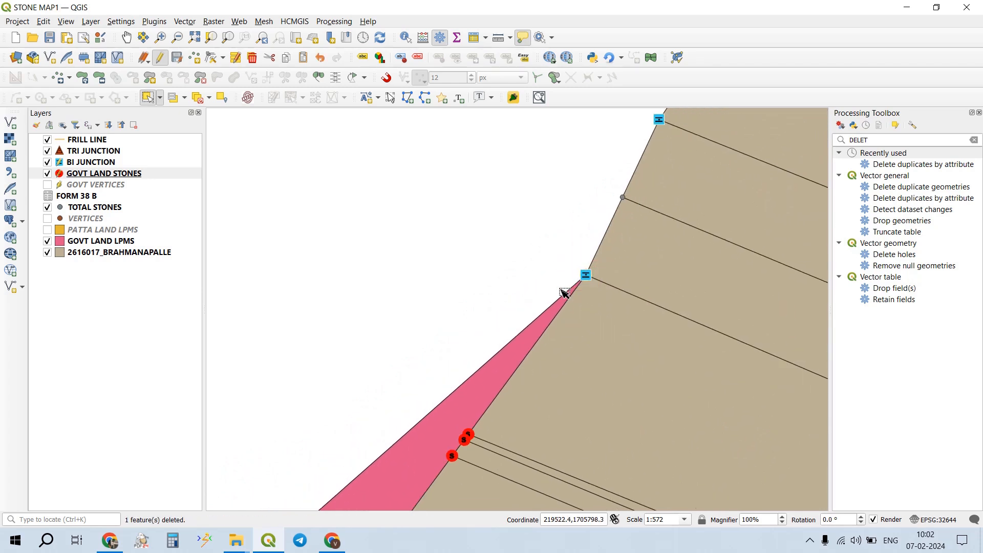
- Save the stone layer edits, select the stone at the pink parcel's boundary corner, and save the project
click(177, 58)
drag(536, 231, 530, 355)
drag(601, 236, 435, 408)
drag(591, 232, 503, 394)
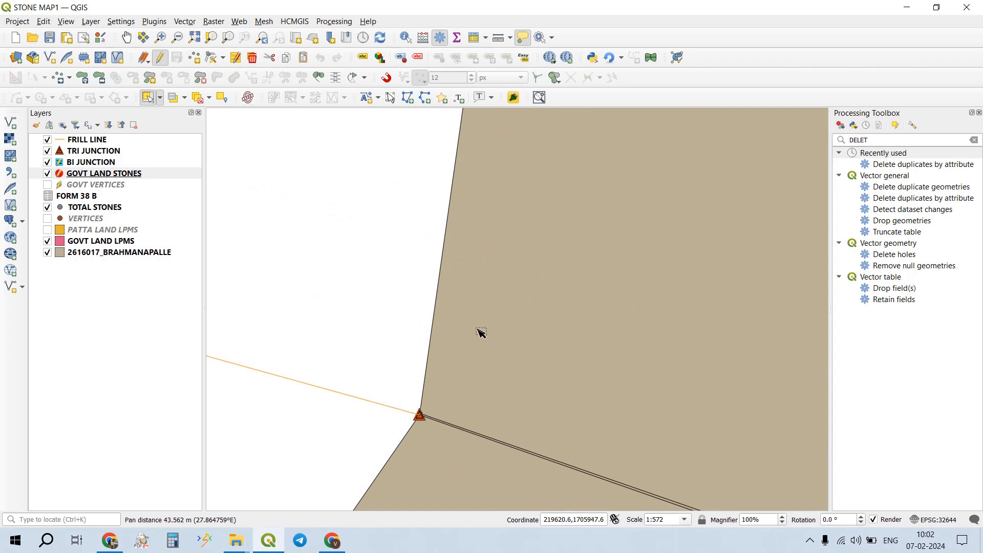
drag(504, 240, 436, 387)
drag(479, 267, 457, 394)
drag(460, 292, 434, 406)
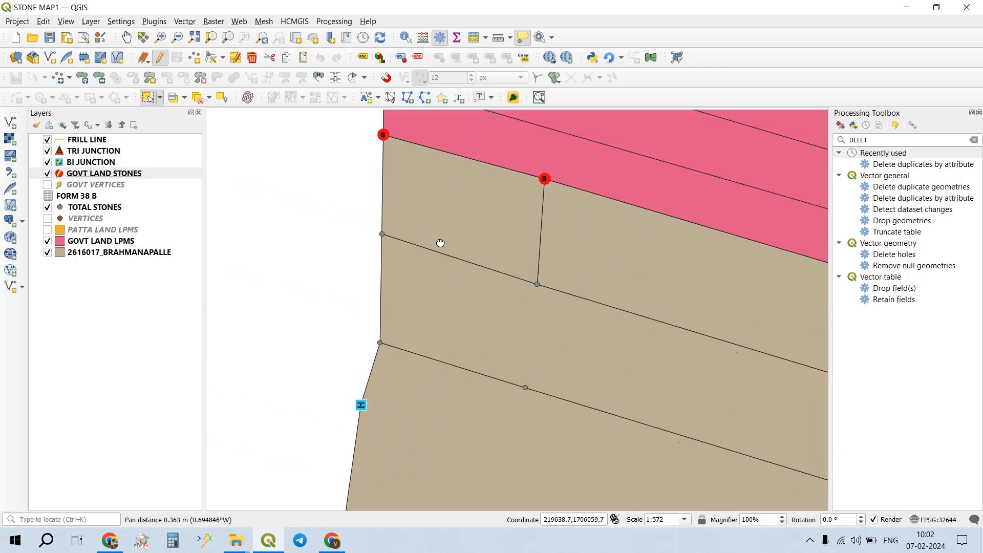
drag(440, 234, 437, 383)
drag(422, 259, 404, 374)
drag(439, 204, 435, 368)
drag(414, 286, 423, 386)
drag(424, 220, 426, 361)
drag(421, 199, 392, 350)
drag(456, 219, 327, 417)
drag(430, 231, 378, 399)
drag(444, 171, 359, 355)
drag(441, 198, 357, 370)
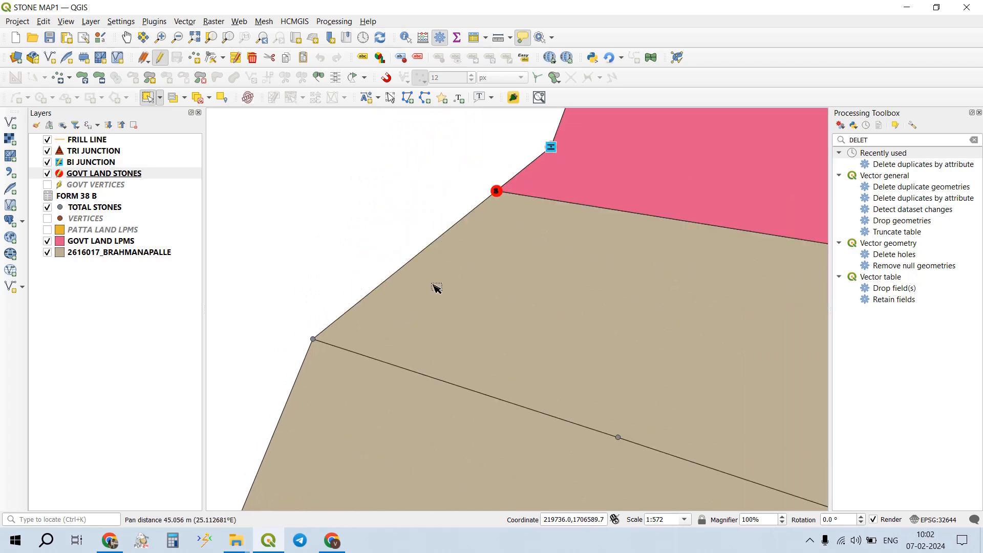
drag(469, 262, 391, 347)
mouse_move(481, 248)
mouse_down()
mouse_move(439, 301)
mouse_move(415, 297)
mouse_move(405, 308)
mouse_up()
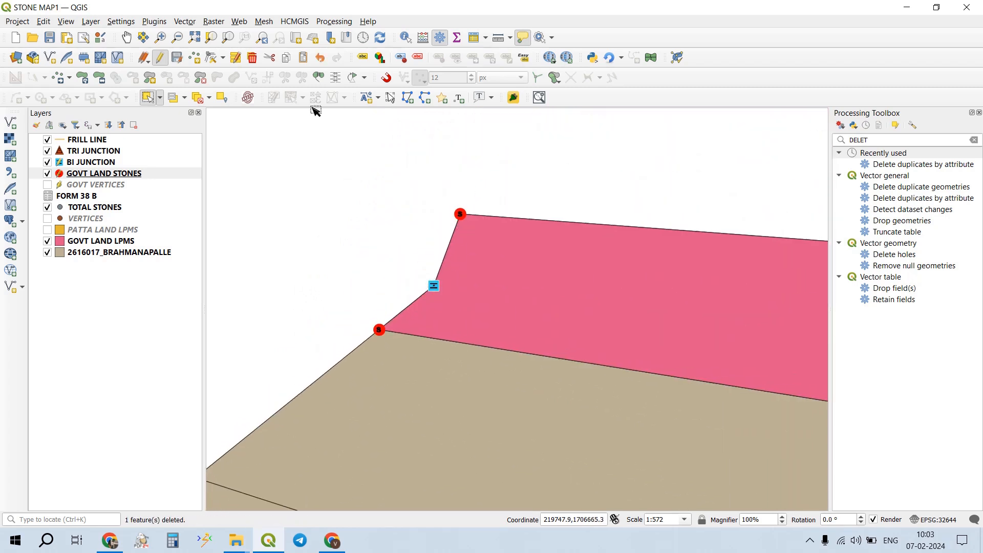
click(47, 39)
- Delete the extra stone at the pink boundary bend, then save the layer edits and the project
drag(562, 222, 316, 287)
drag(616, 311, 387, 310)
drag(570, 323, 399, 332)
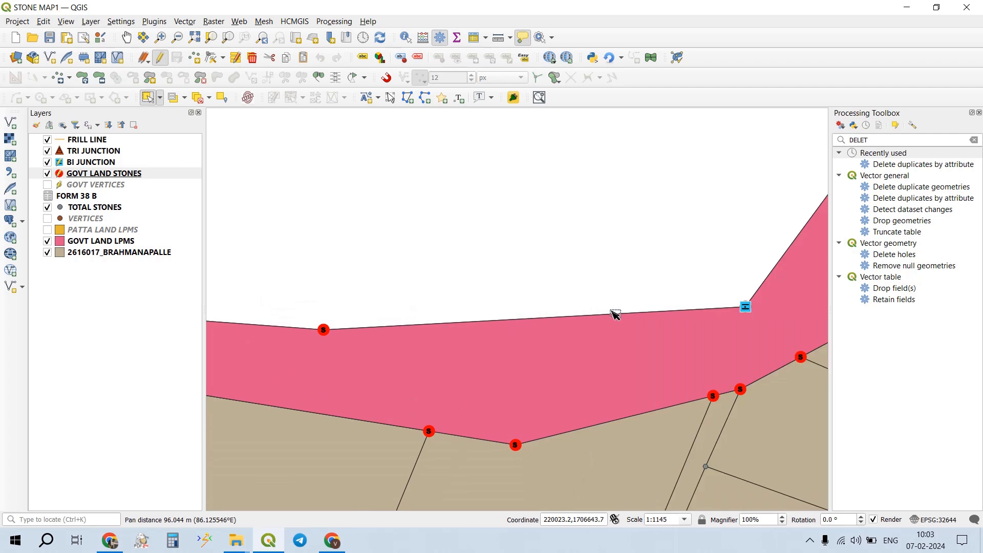
drag(607, 317, 421, 392)
drag(555, 385, 540, 403)
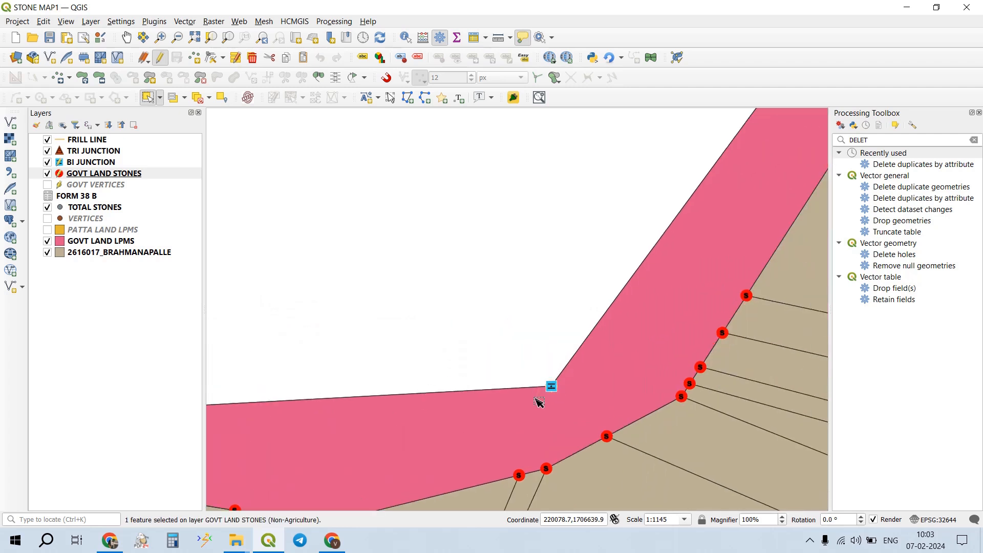
key(Delete)
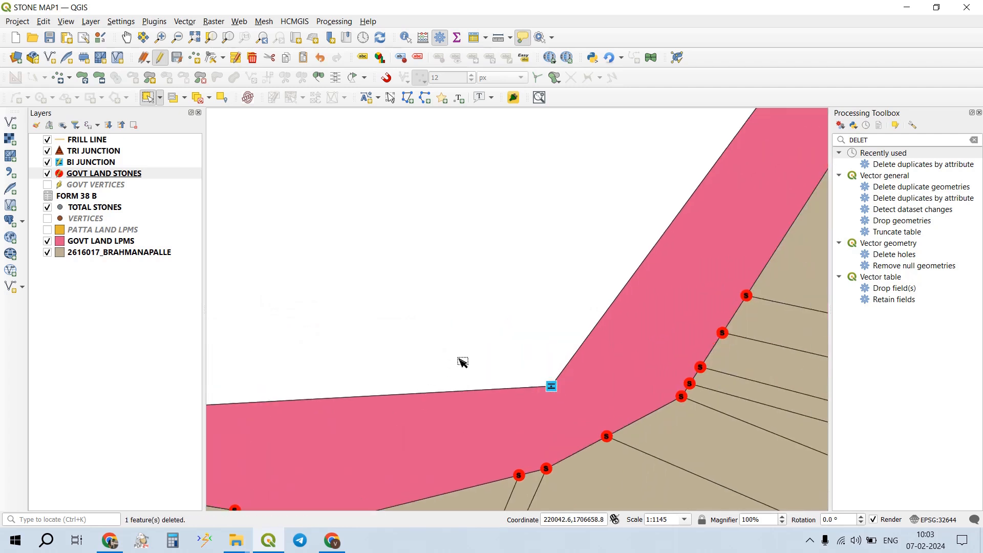
click(180, 59)
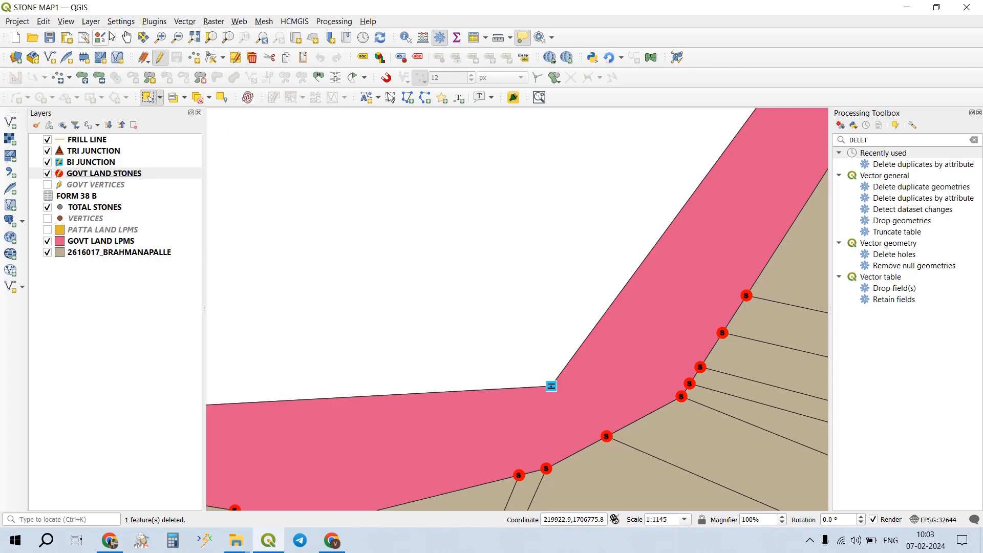
click(50, 37)
- Clear the stone selection, recentre the view near the tri-junction, and save the STONE MAP1 project
drag(671, 261, 559, 328)
drag(679, 179, 613, 298)
scroll(632, 233, up, 2)
scroll(605, 283, up, 3)
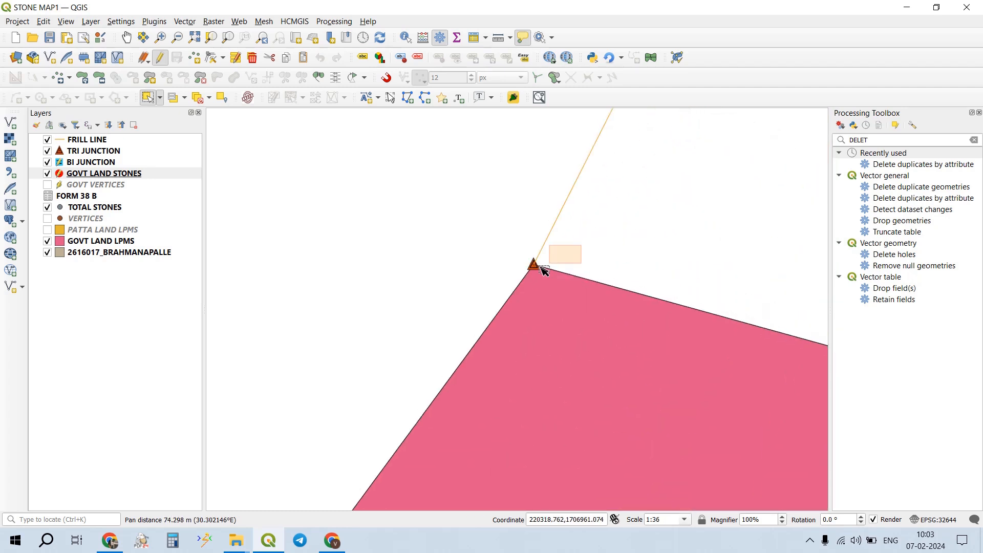
click(562, 262)
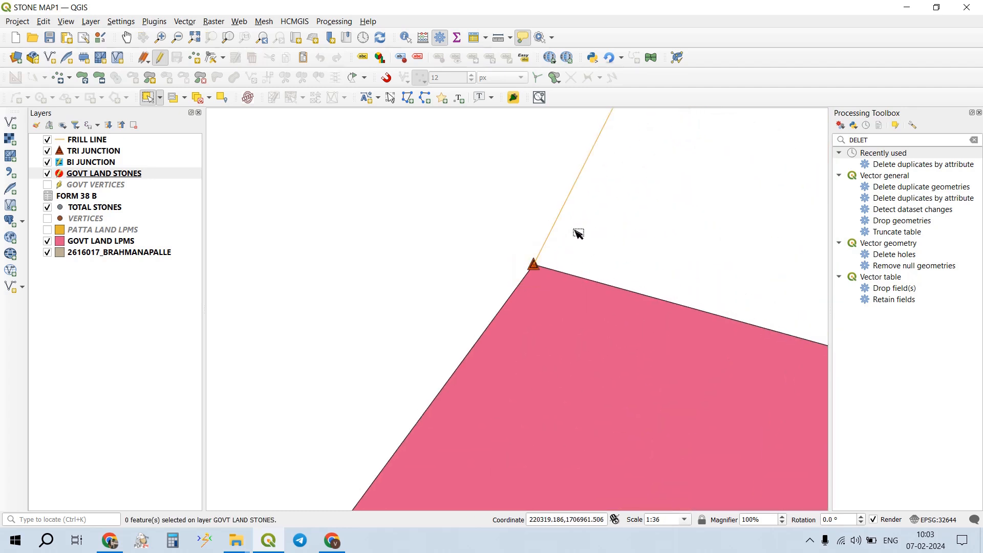
drag(663, 301, 483, 285)
scroll(478, 259, down, 2)
drag(564, 287, 519, 249)
scroll(559, 274, down, 3)
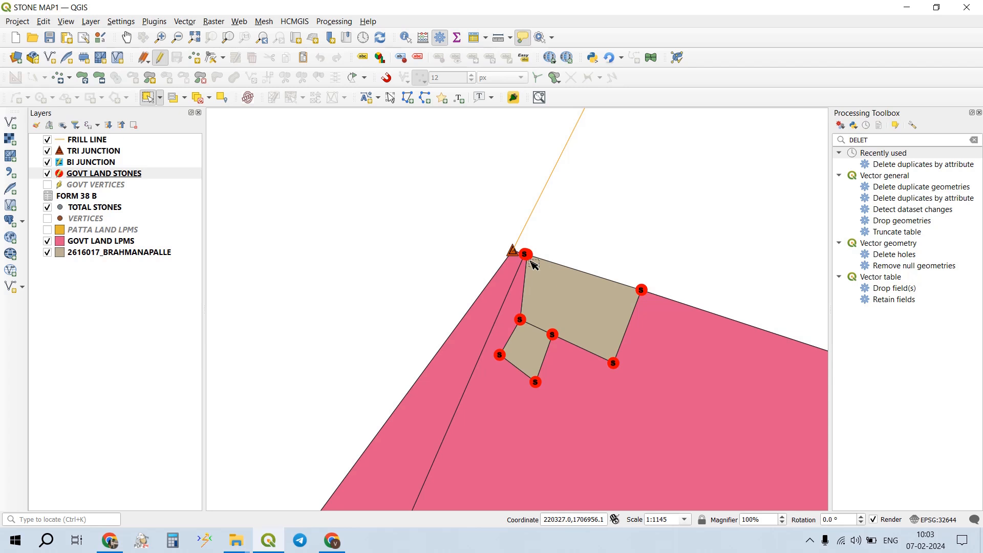
click(51, 37)
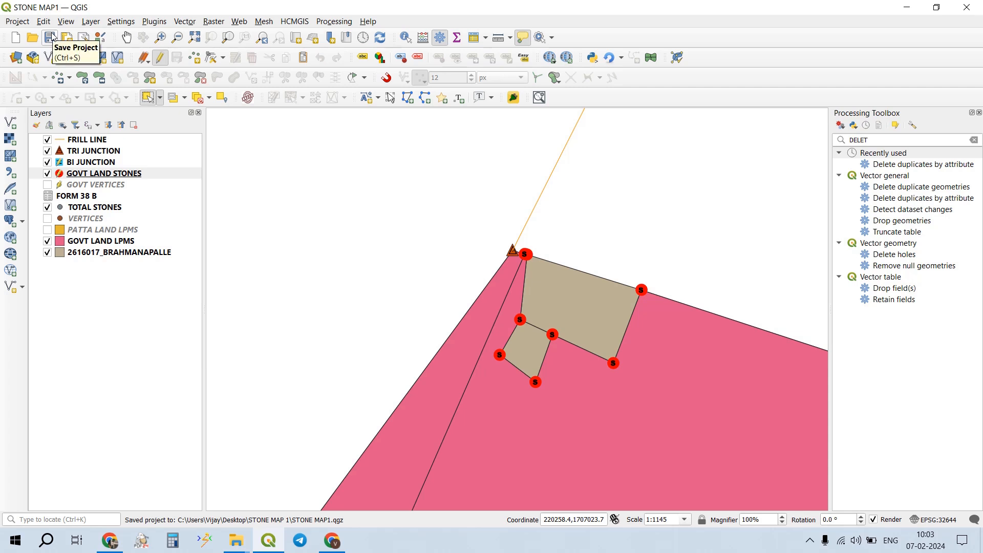
right_click(109, 174)
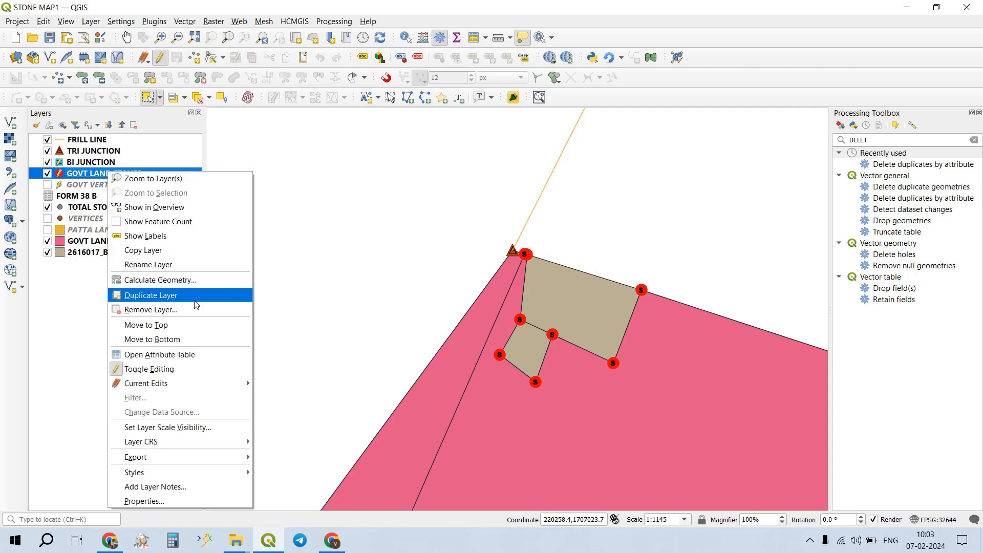
click(197, 354)
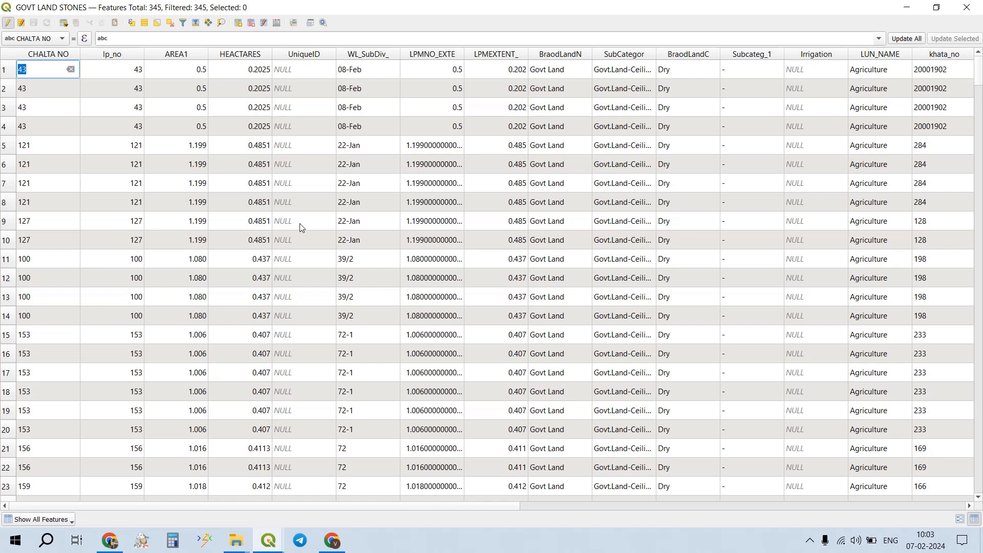
click(966, 6)
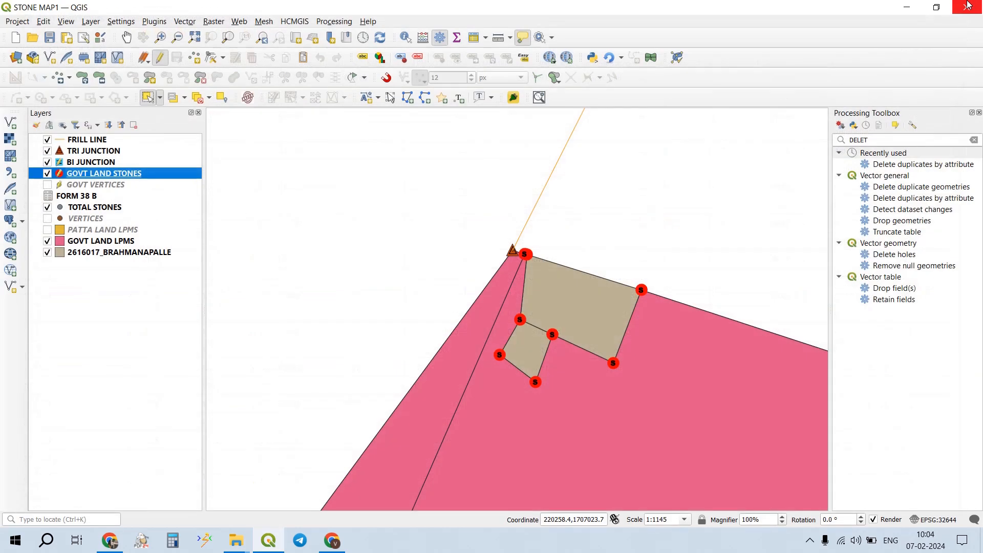
click(127, 163)
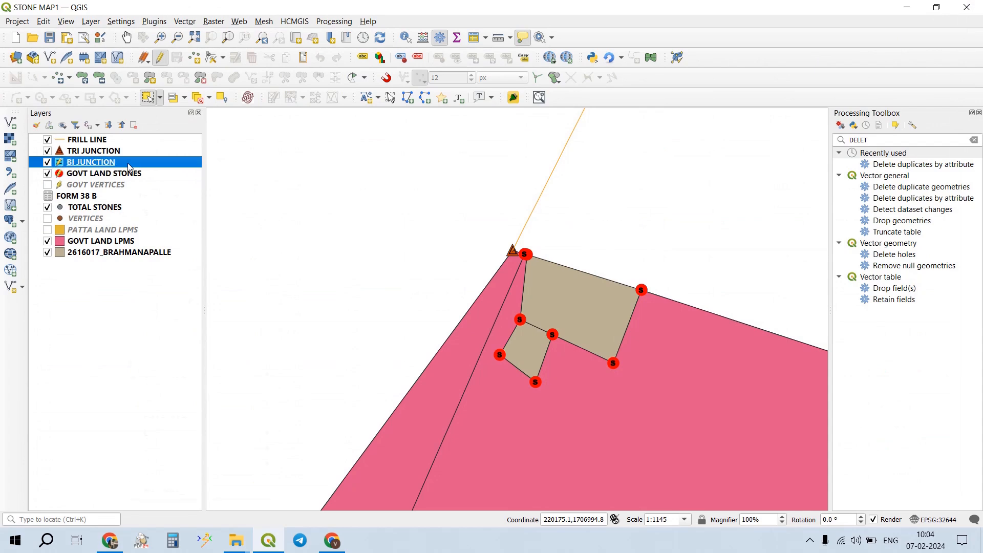
right_click(128, 167)
click(186, 346)
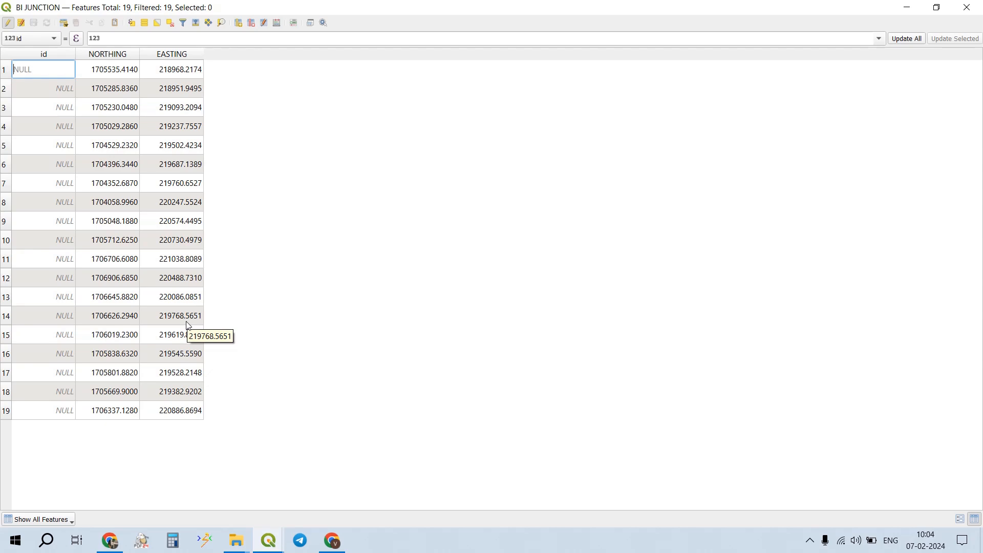
click(966, 7)
right_click(130, 152)
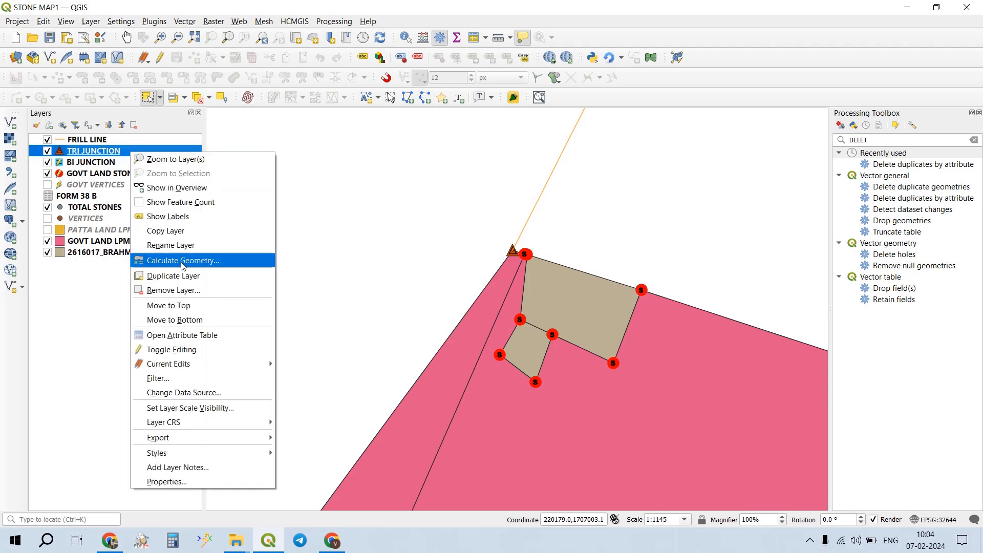
click(195, 336)
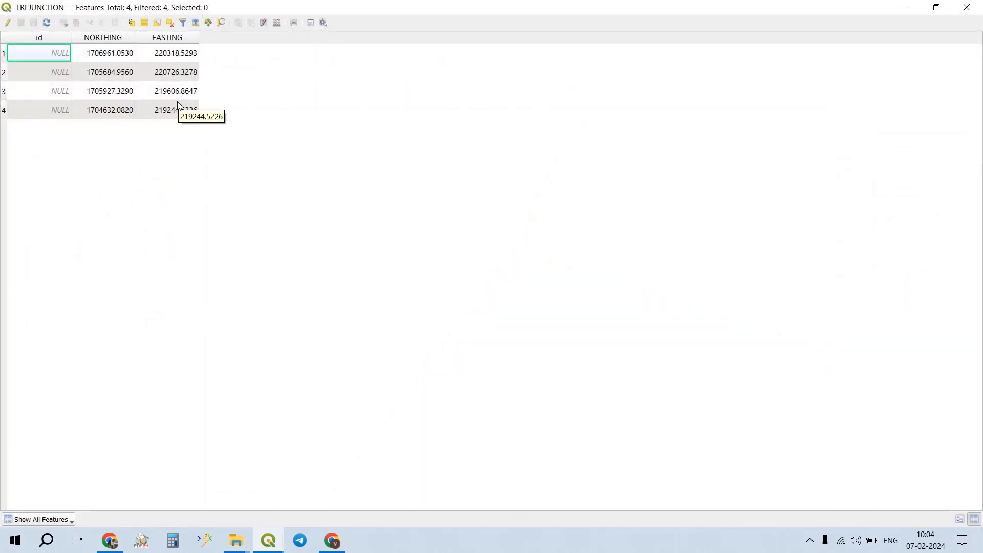
click(967, 7)
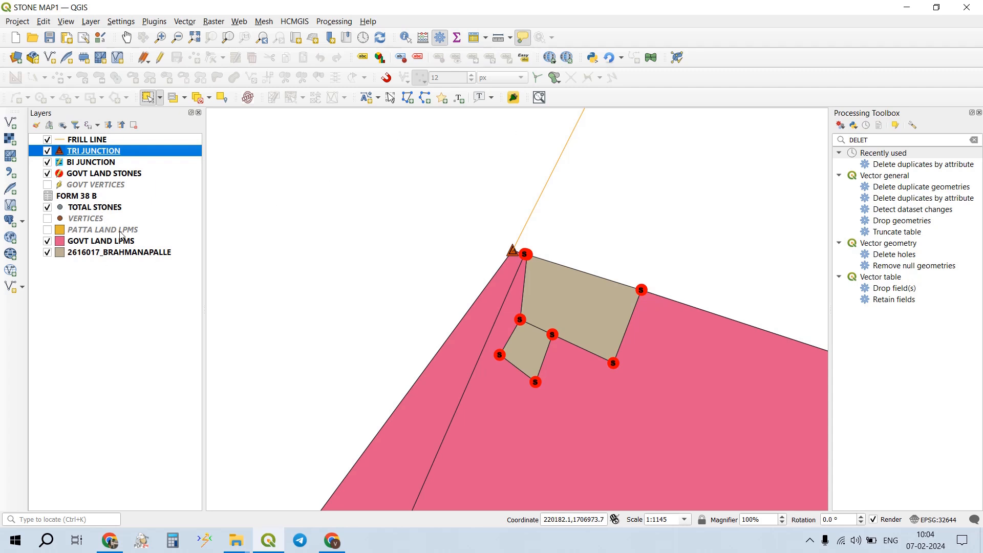
- Pan around the tri-junction, then reset the Processing Toolbox search to show all algorithm groups
drag(455, 285, 443, 256)
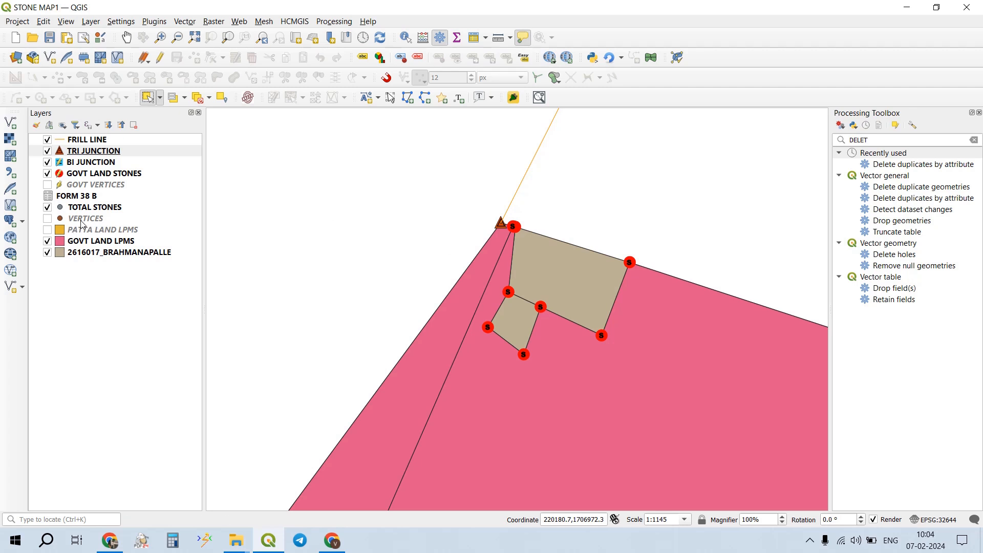
drag(638, 336, 584, 286)
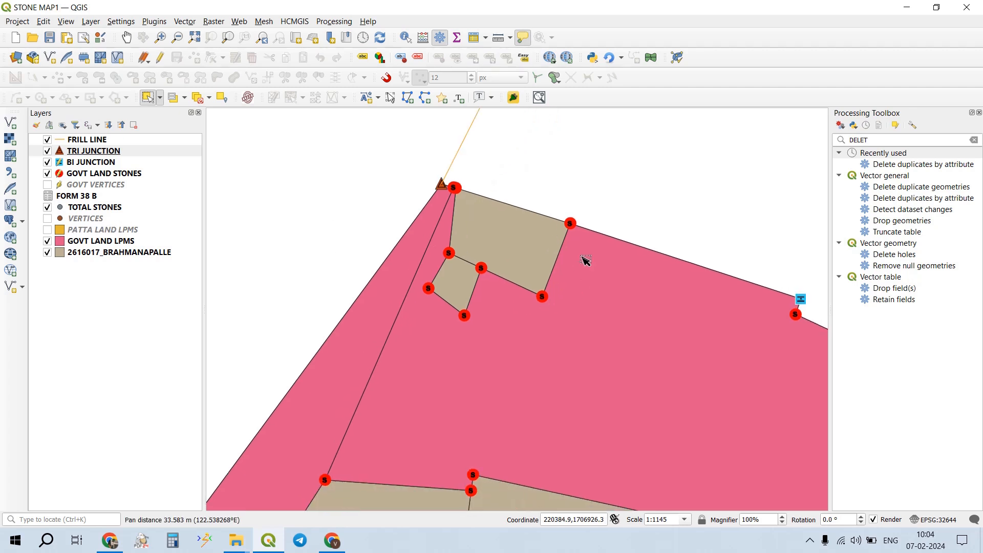
drag(597, 241, 560, 226)
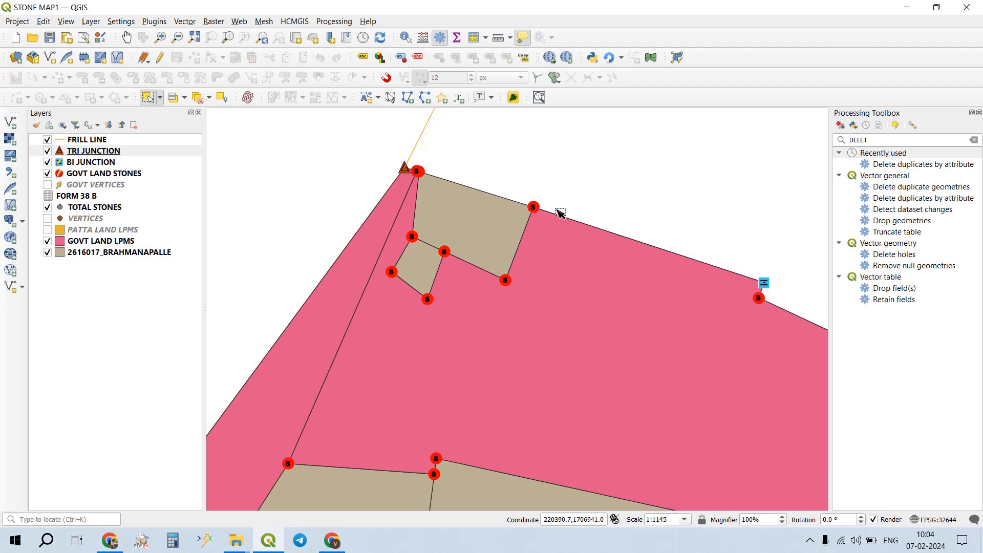
click(974, 140)
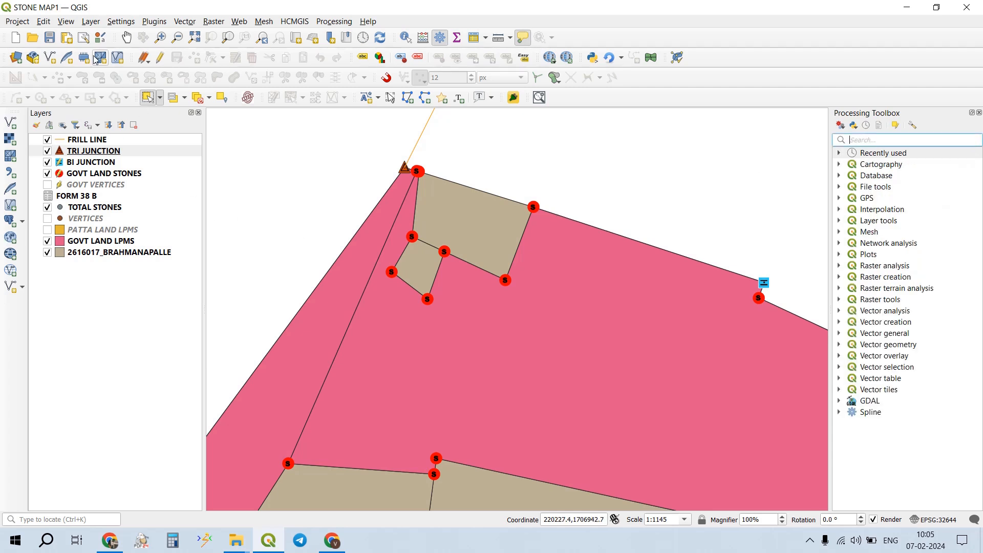
- Save the project and dismiss the pending layer edits options
click(50, 38)
click(143, 57)
key(Escape)
- Search 'VERTICES' and open Extract vertices on PATTA LAND LPMS, choosing to save output to a file
text(VERTICES)
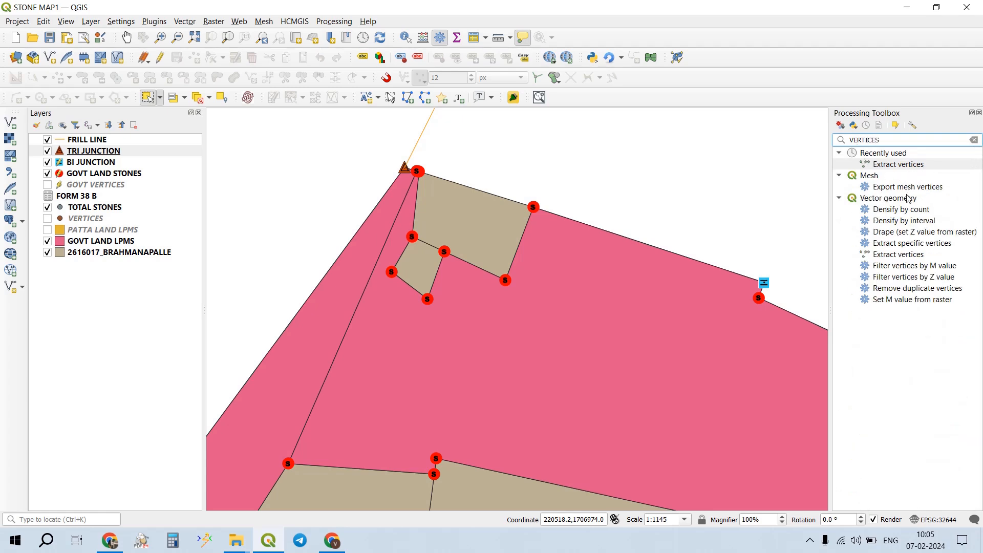
double_click(910, 256)
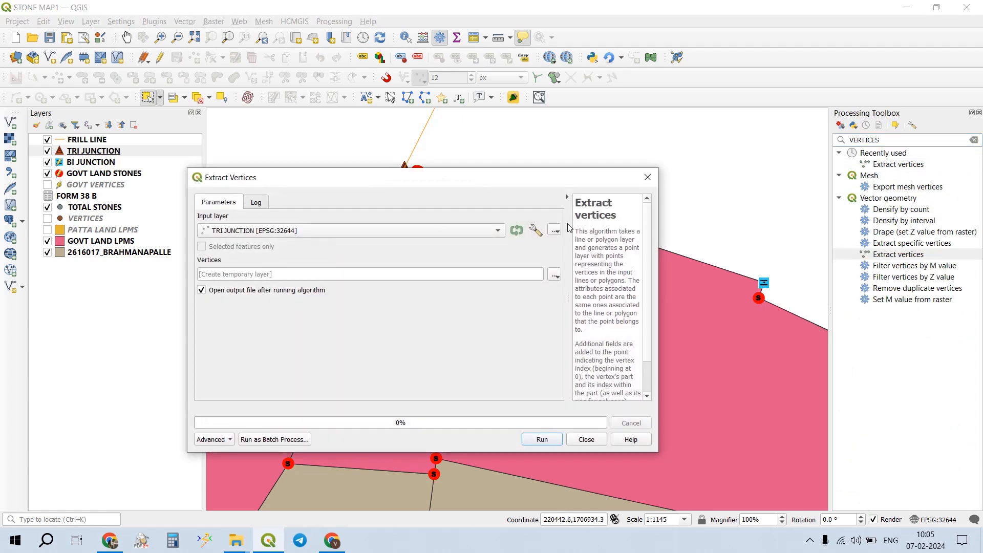
click(266, 233)
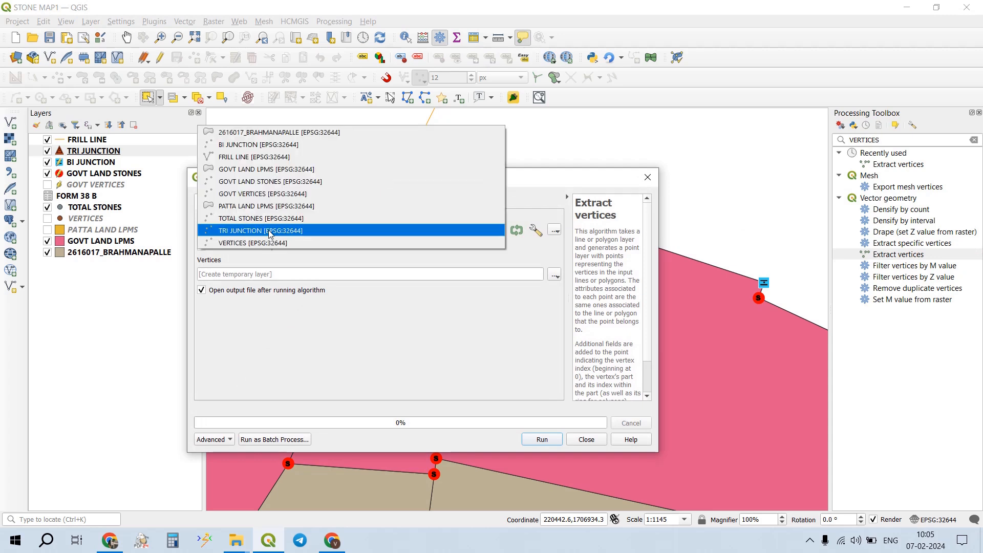
click(274, 207)
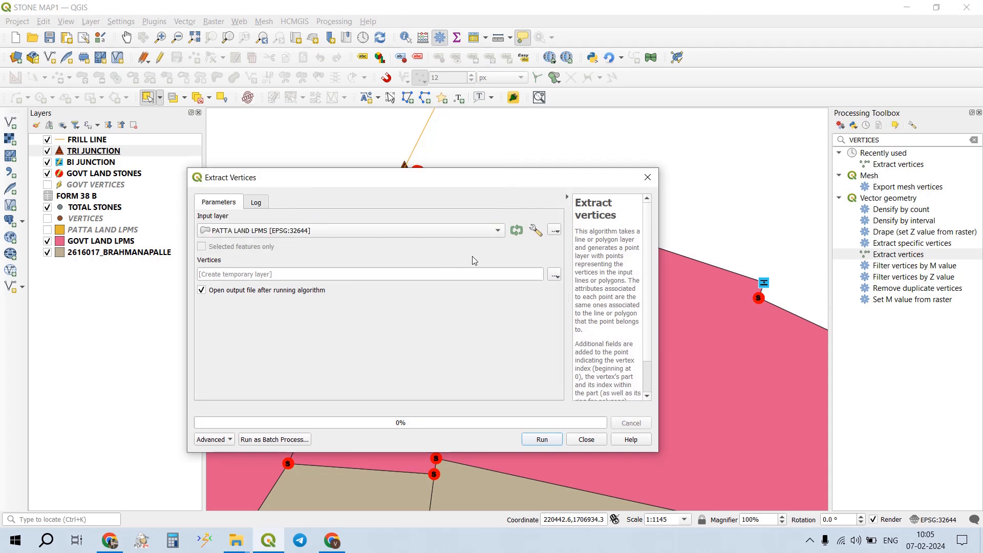
click(552, 274)
click(583, 302)
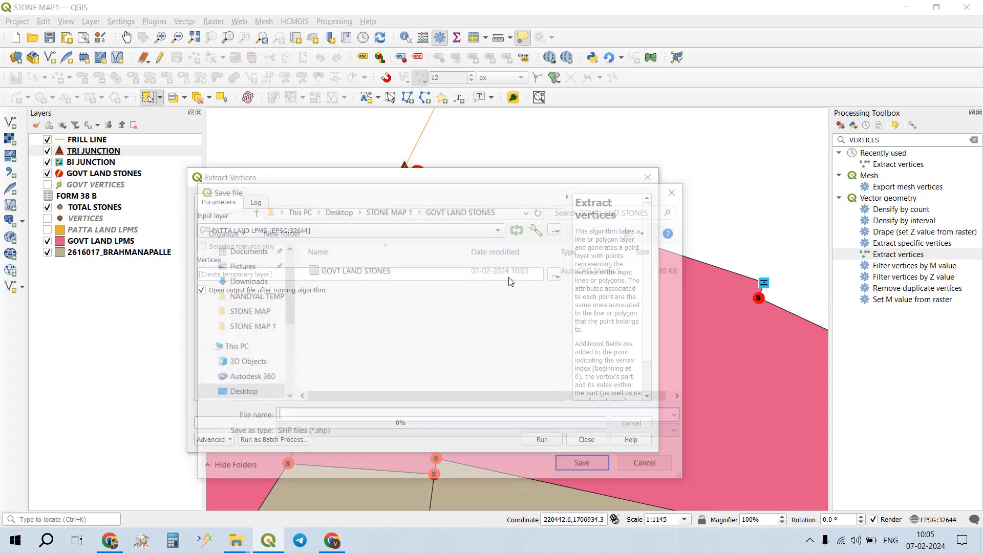
- Save output as PATTA VERTICES in a new PATTA VERTICES folder under STONE MAP 1, run it, and close
click(387, 210)
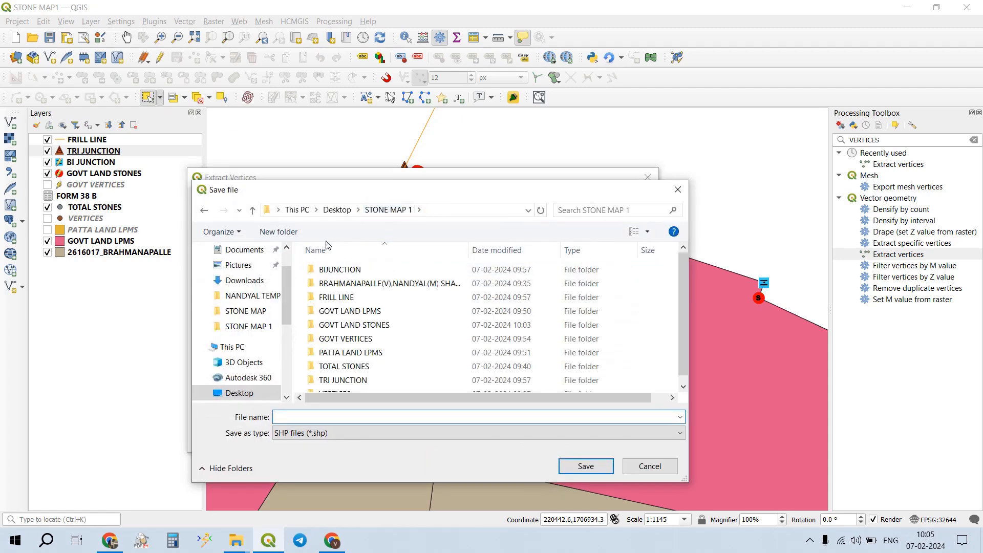
click(286, 225)
text(PATTA VER)
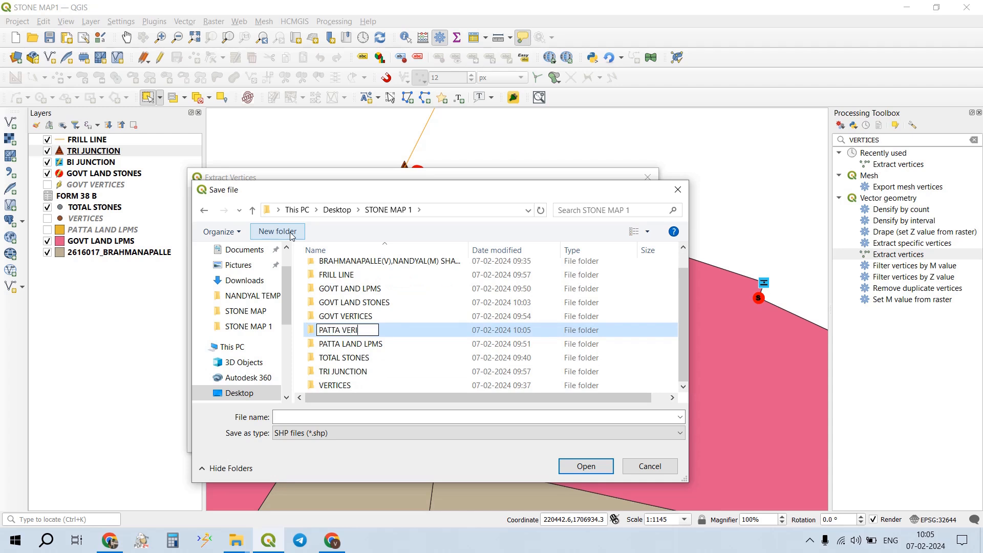
text(TICES)
key(ctrl+a)
key(ctrl+c)
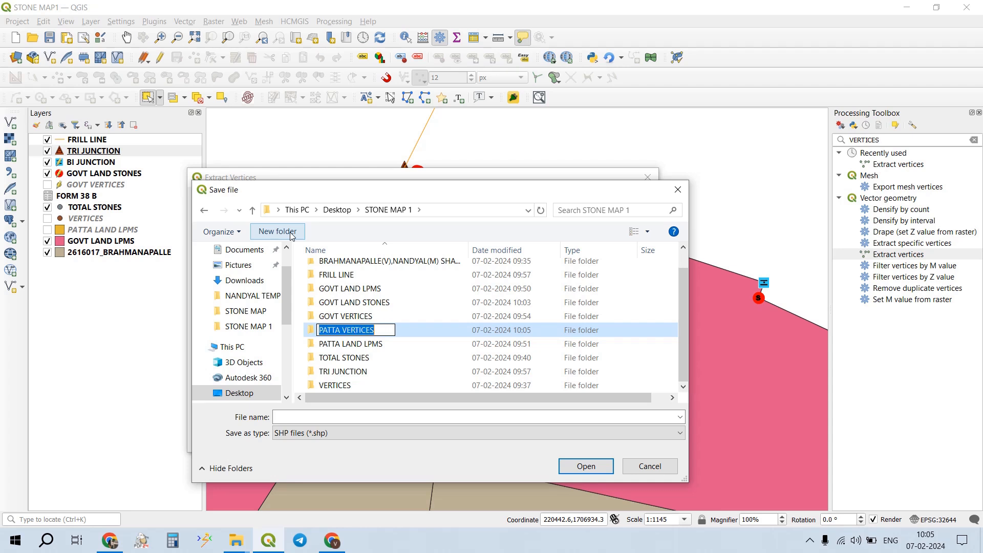
double_click(436, 331)
click(345, 416)
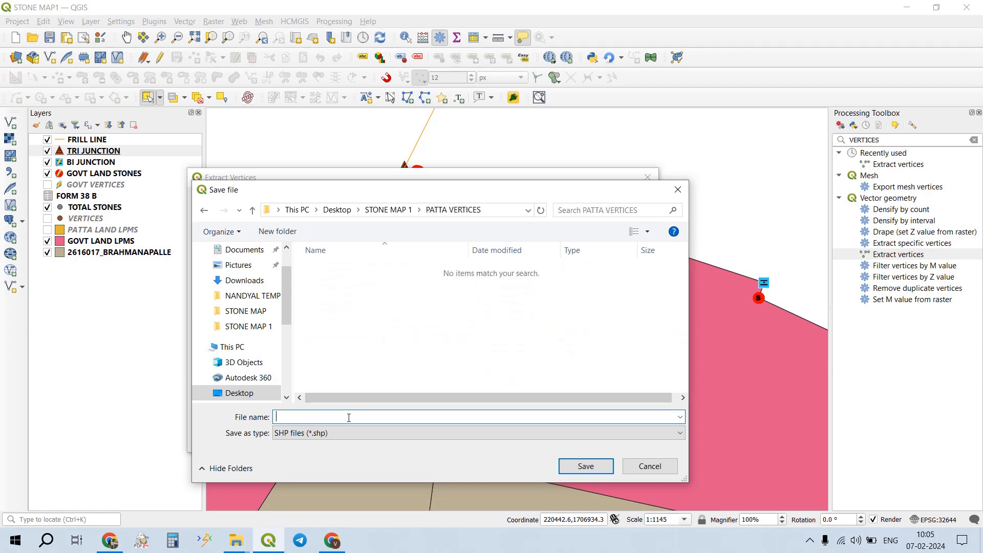
key(ctrl+v)
click(572, 465)
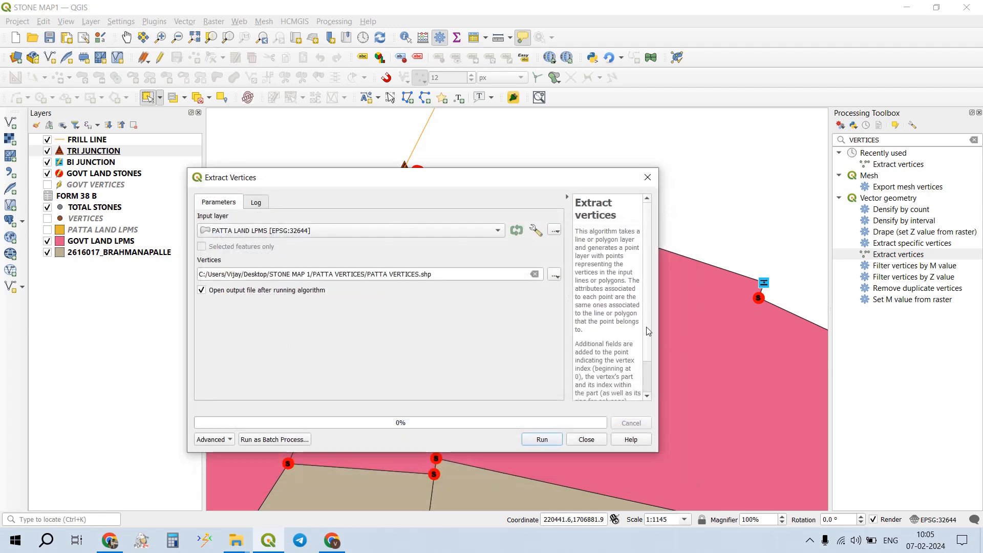
click(541, 439)
click(586, 439)
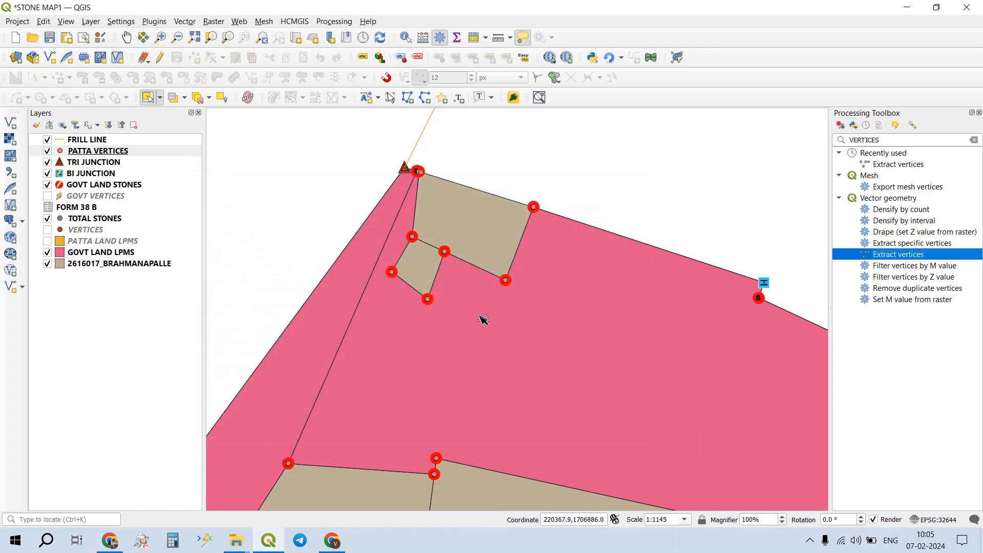
- Open the PATTA VERTICES attribute table and add a NORTHING decimal field, precision 4, calculated as $y
click(138, 153)
right_click(137, 153)
click(179, 335)
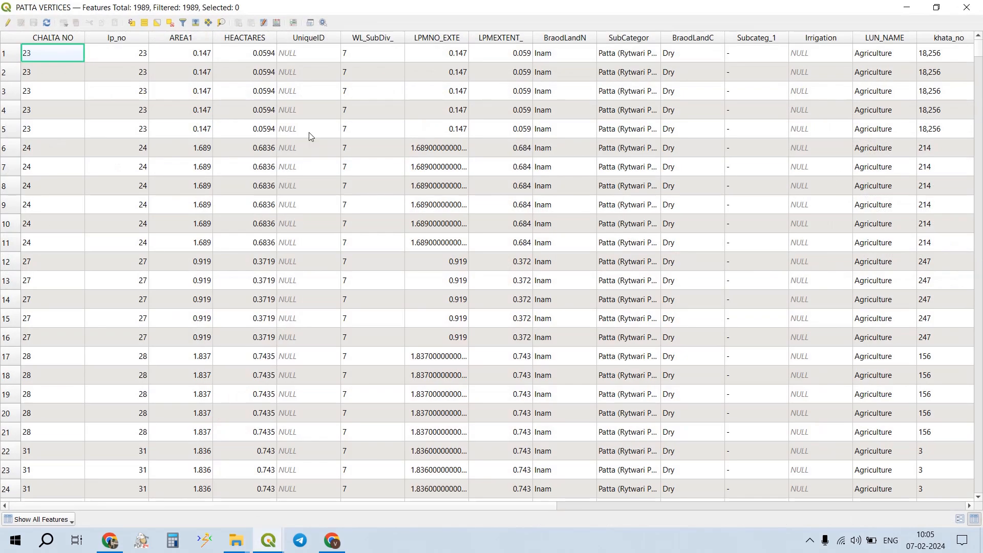
click(276, 22)
click(529, 194)
text(NORTHING)
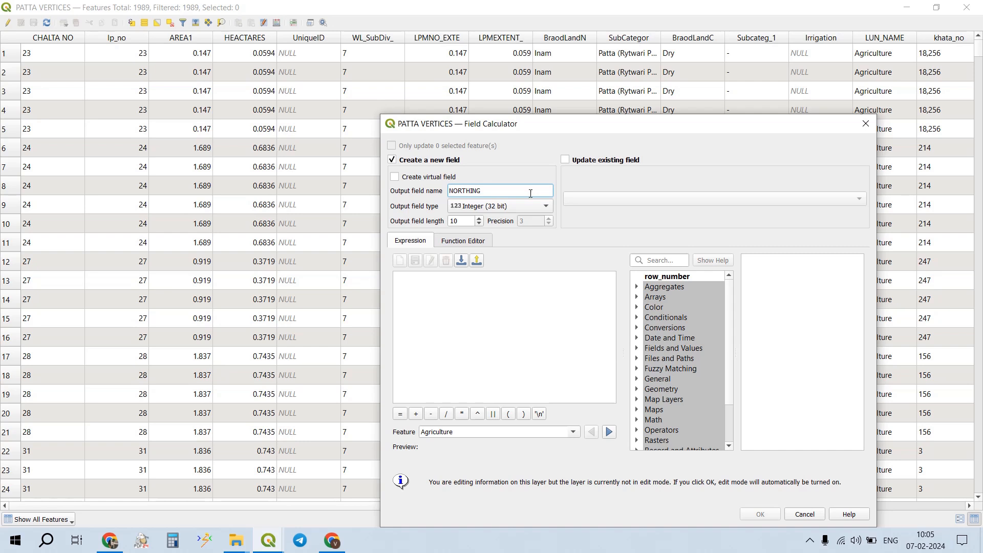
click(527, 204)
click(527, 230)
click(548, 219)
click(648, 260)
text($)
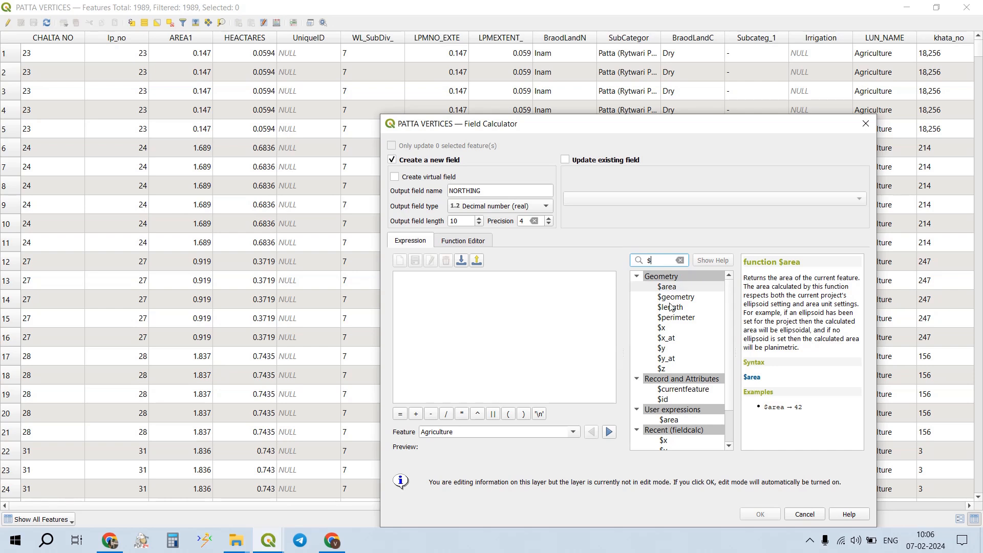
double_click(671, 350)
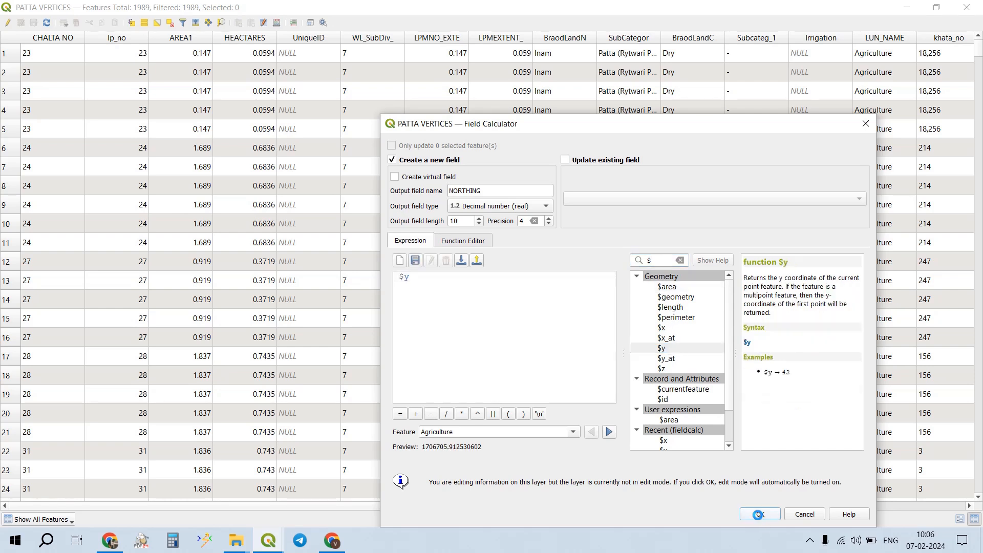
click(760, 514)
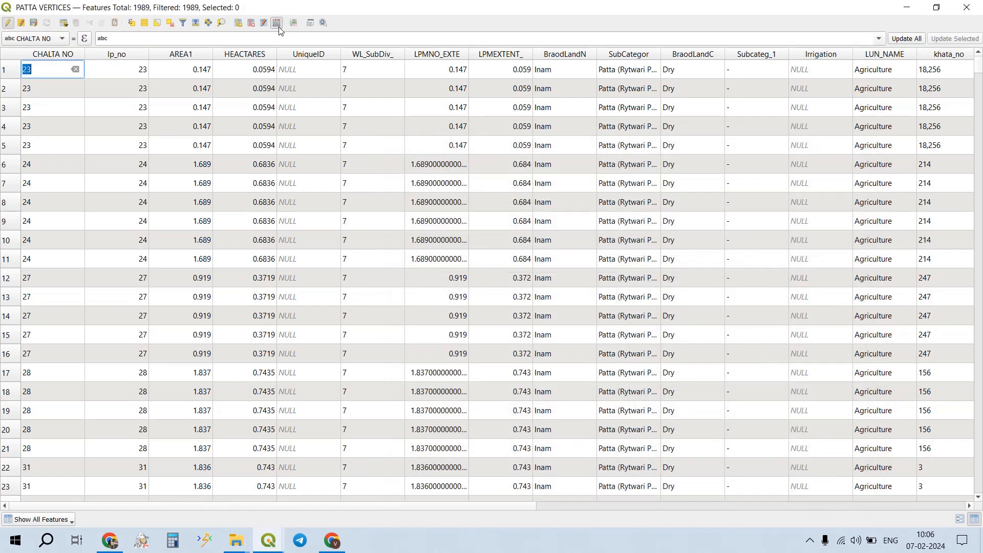
- Add an EASTING decimal field with precision 4 calculated as $x, then close the attribute table
click(276, 23)
text(EASTING)
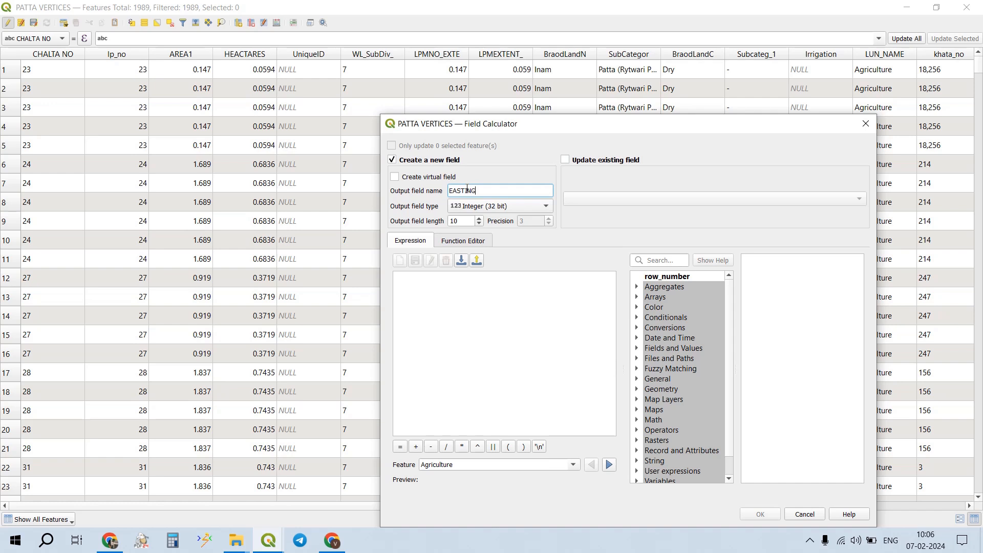
click(499, 205)
click(499, 228)
click(533, 221)
double_click(533, 217)
text(4)
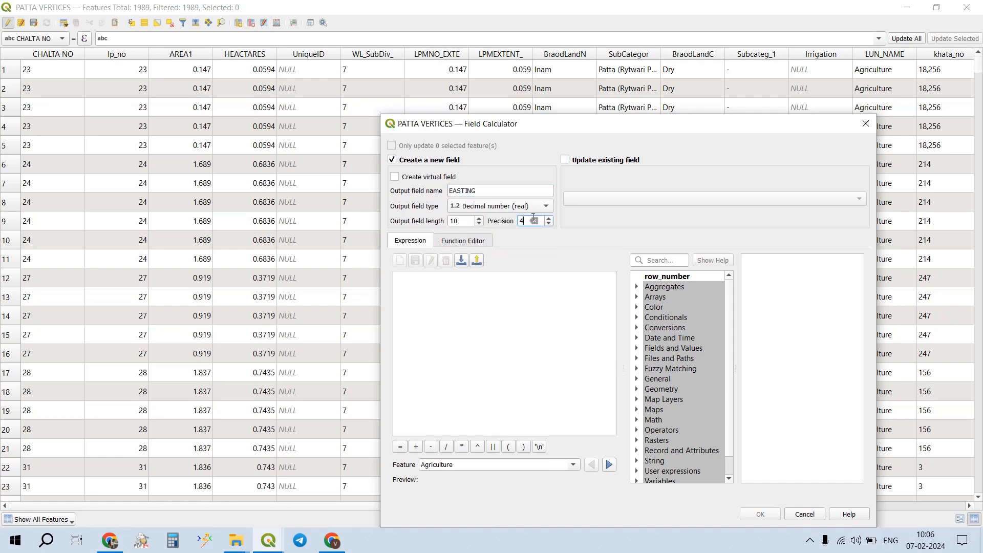
click(661, 262)
text($)
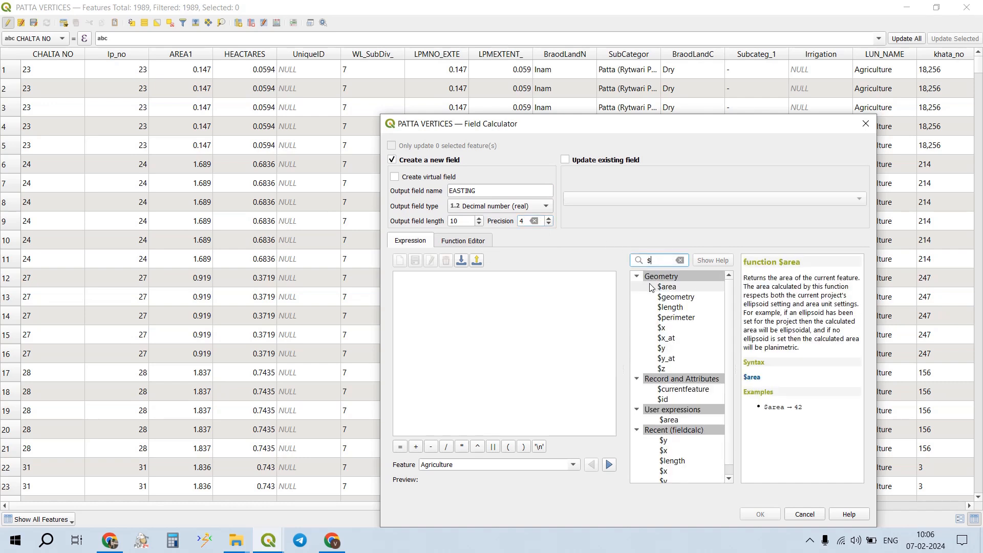
double_click(661, 327)
click(762, 512)
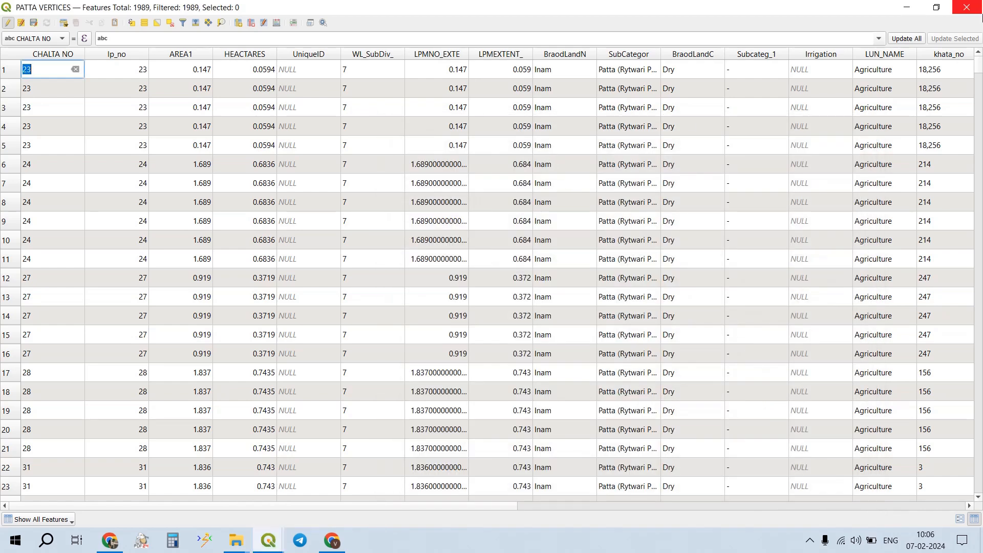
click(964, 5)
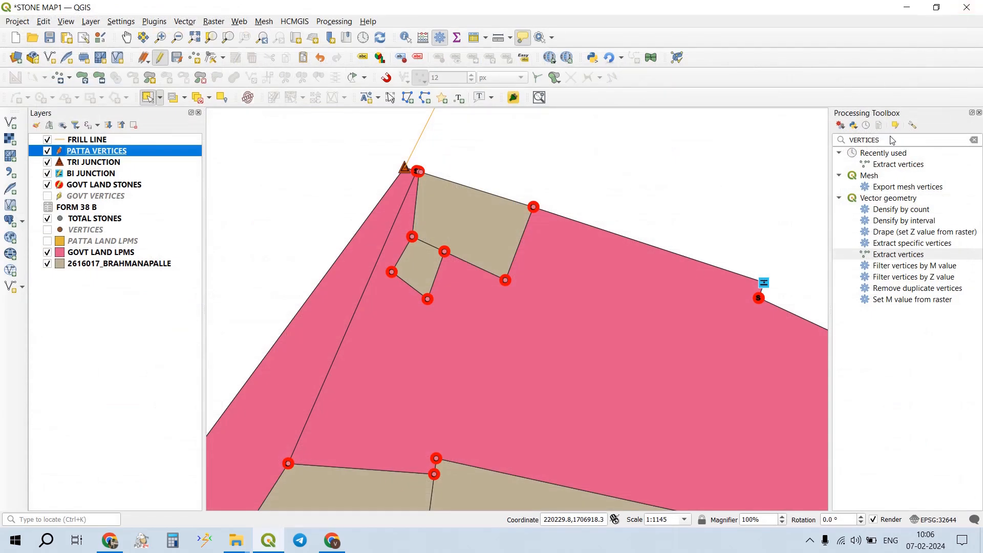
- Open Delete duplicates by attribute and match PATTA VERTICES duplicates on the NORTHING and EASTING fields
click(974, 140)
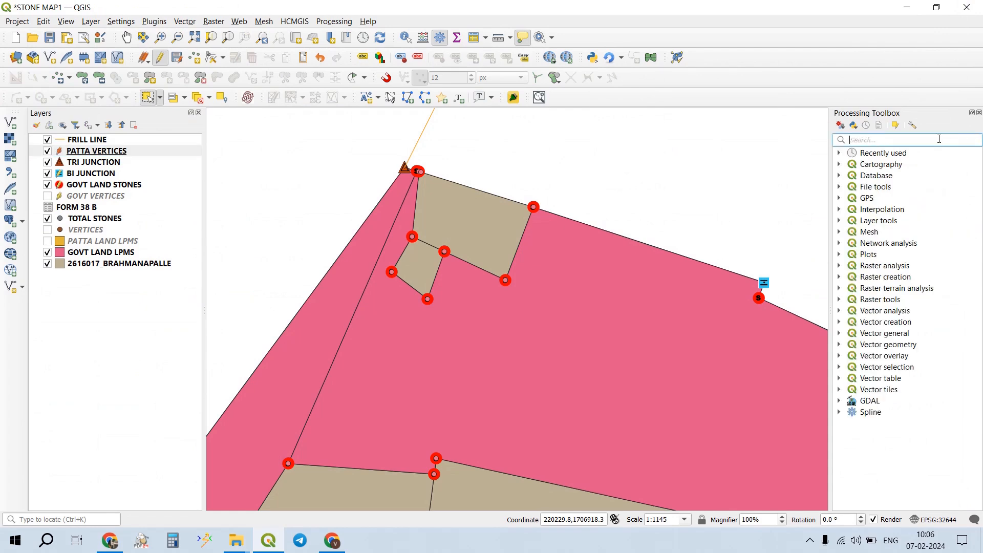
text(DELET)
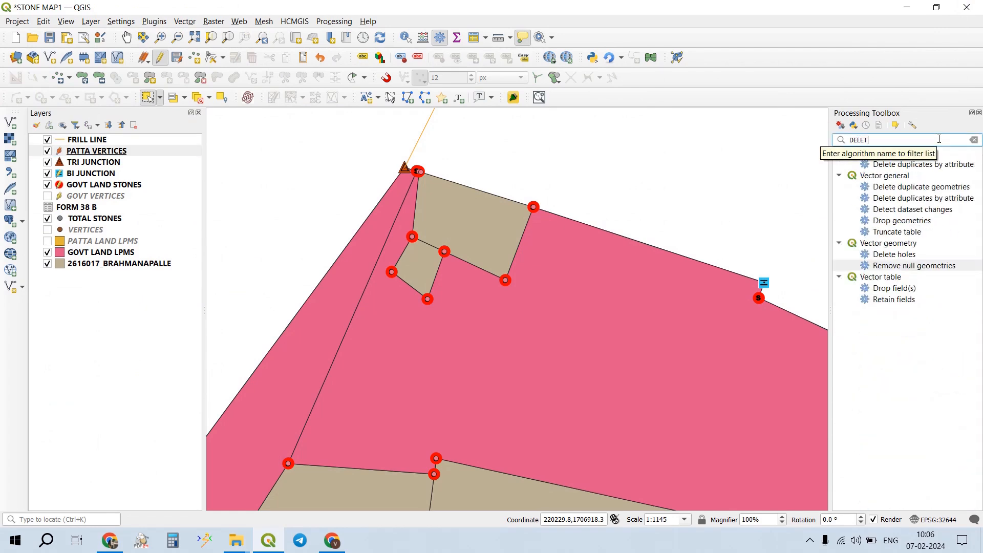
text(E)
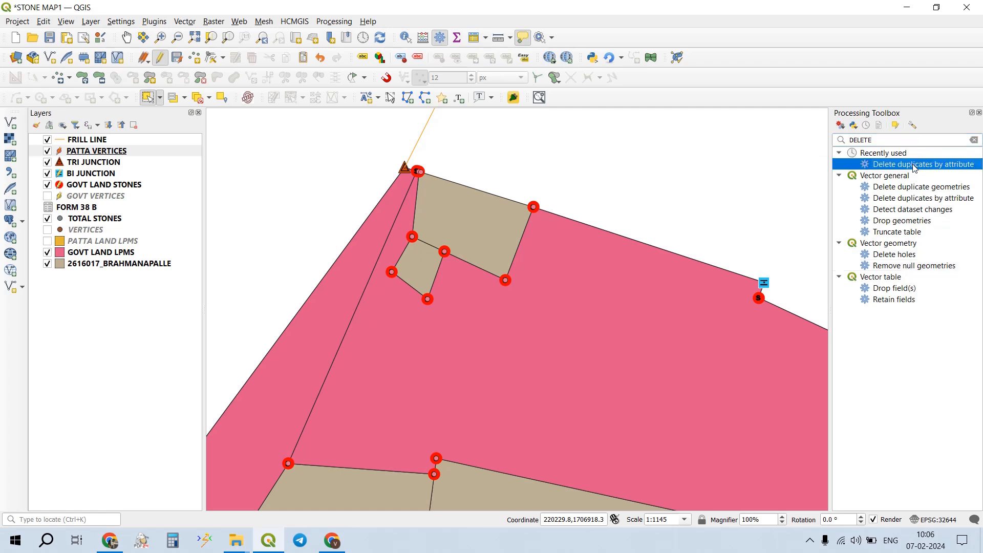
double_click(914, 165)
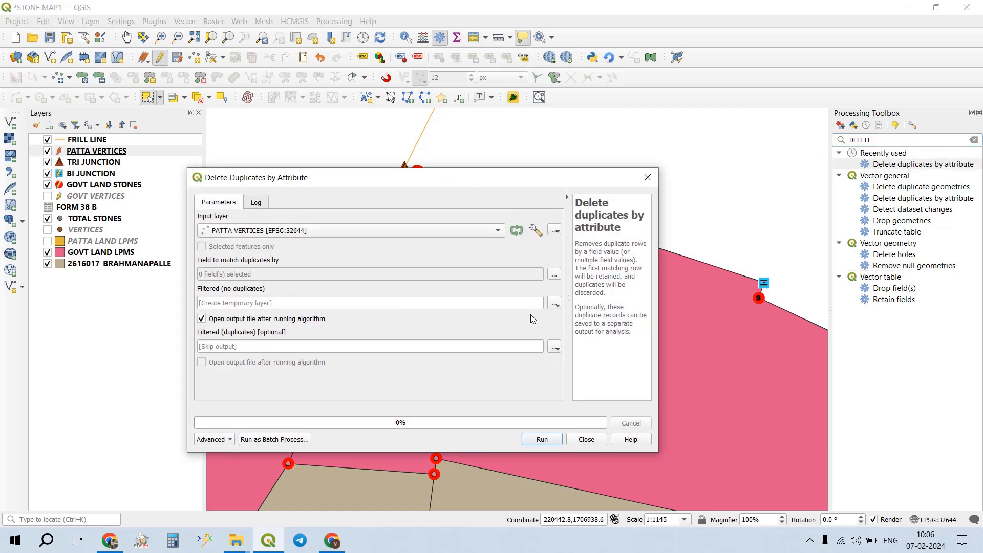
click(554, 274)
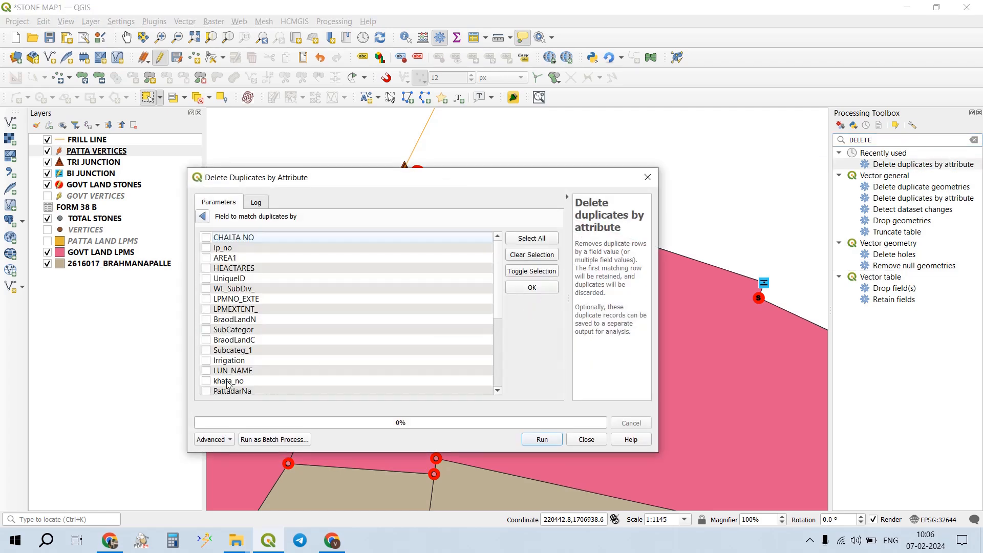
scroll(244, 373, down, 5)
click(206, 370)
click(206, 381)
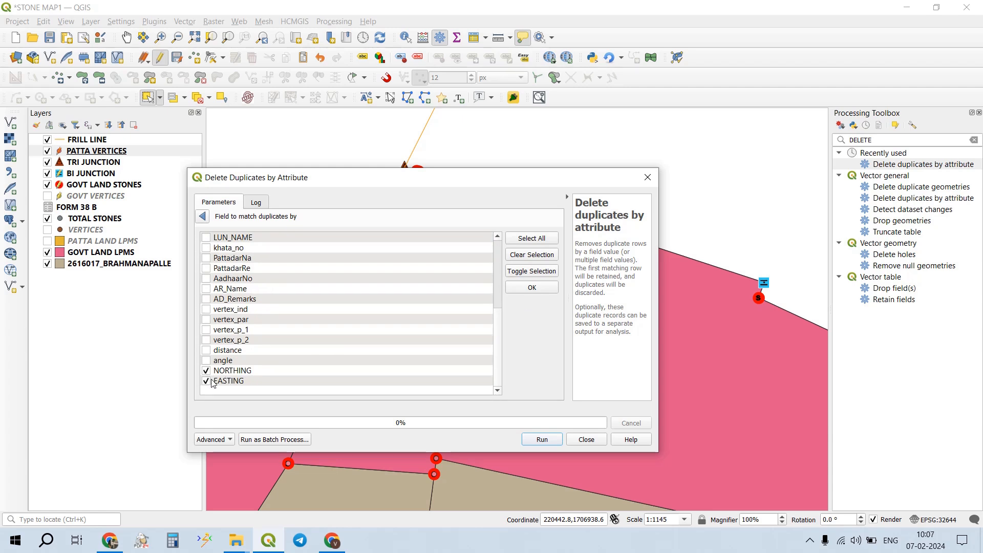
click(552, 289)
- Save the output as PATTA LAND STONES.shp in a new PATTA LAND STONES folder, then run it
click(554, 303)
click(586, 331)
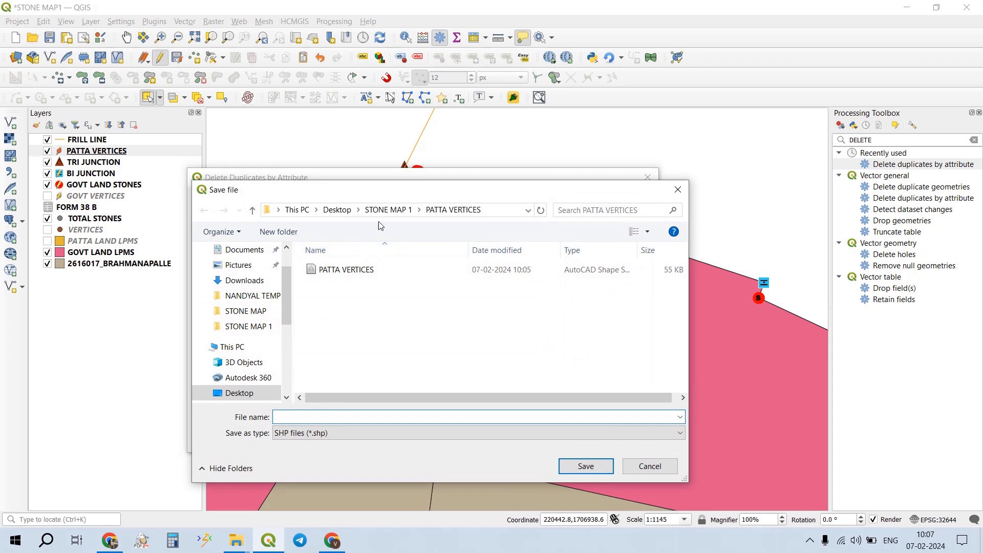
click(388, 210)
click(296, 230)
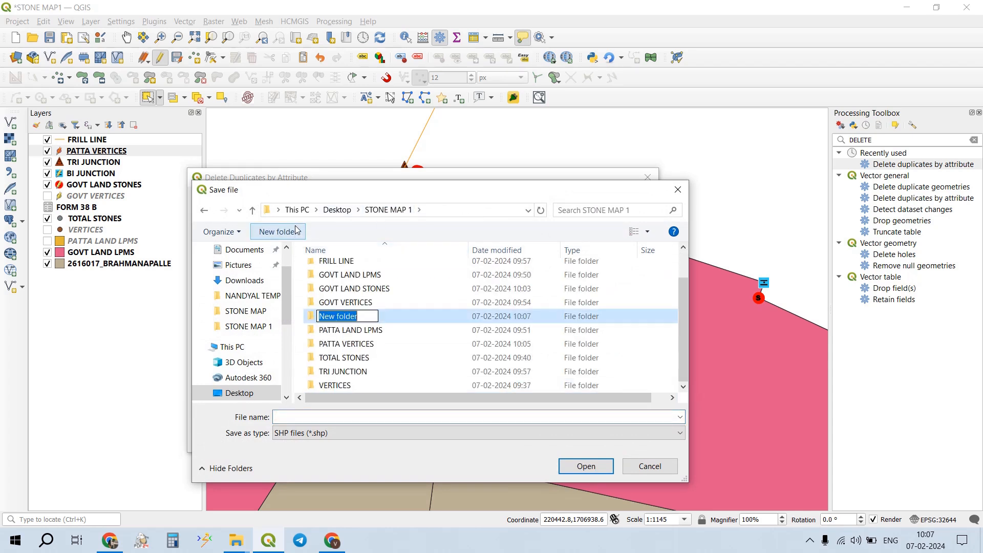
text(PATTA )
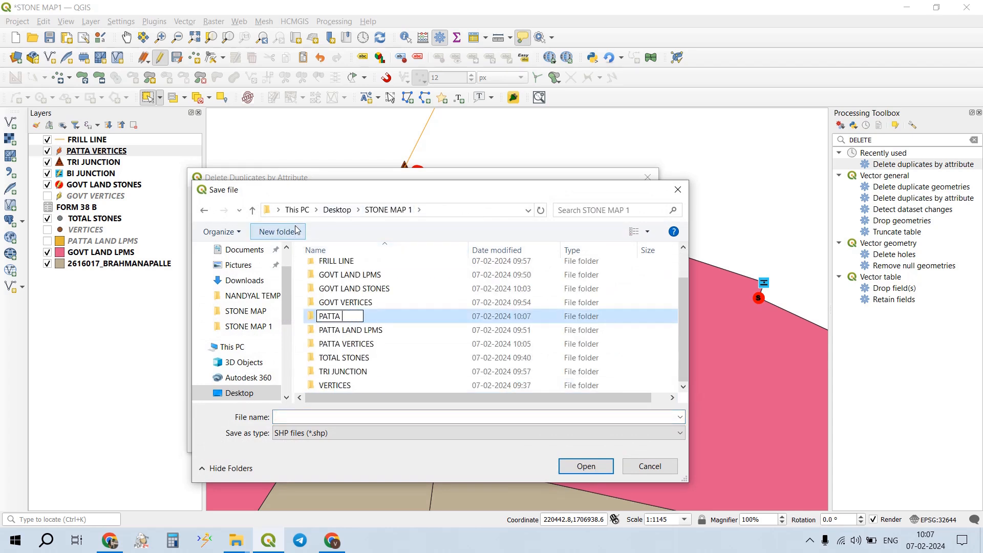
text(LAND STO)
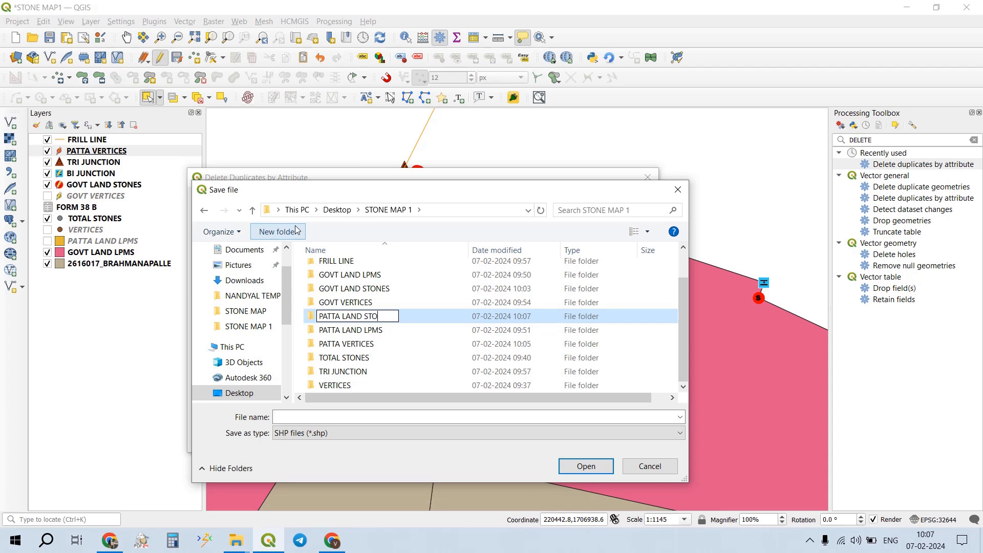
text(NES)
key(ctrl+a)
key(ctrl+c)
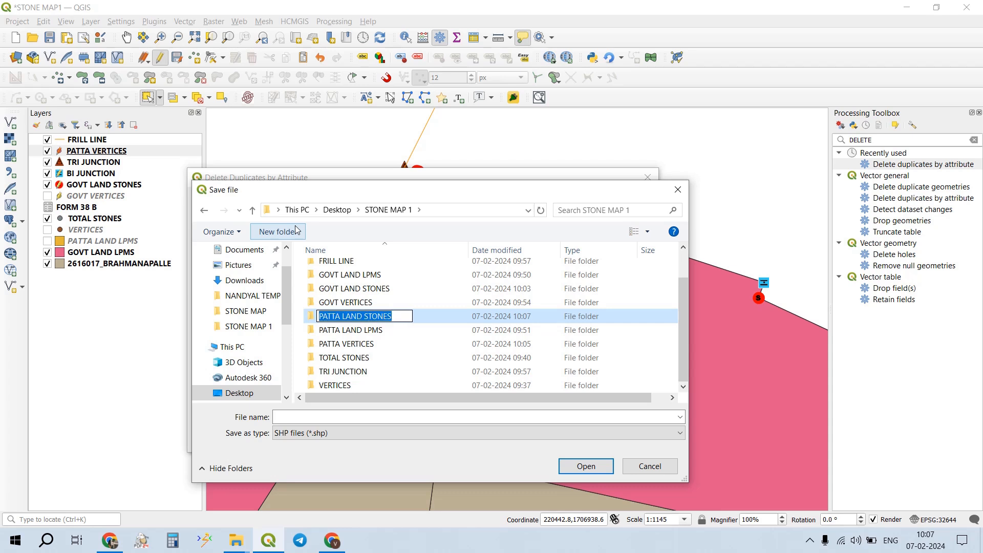
double_click(428, 316)
click(415, 416)
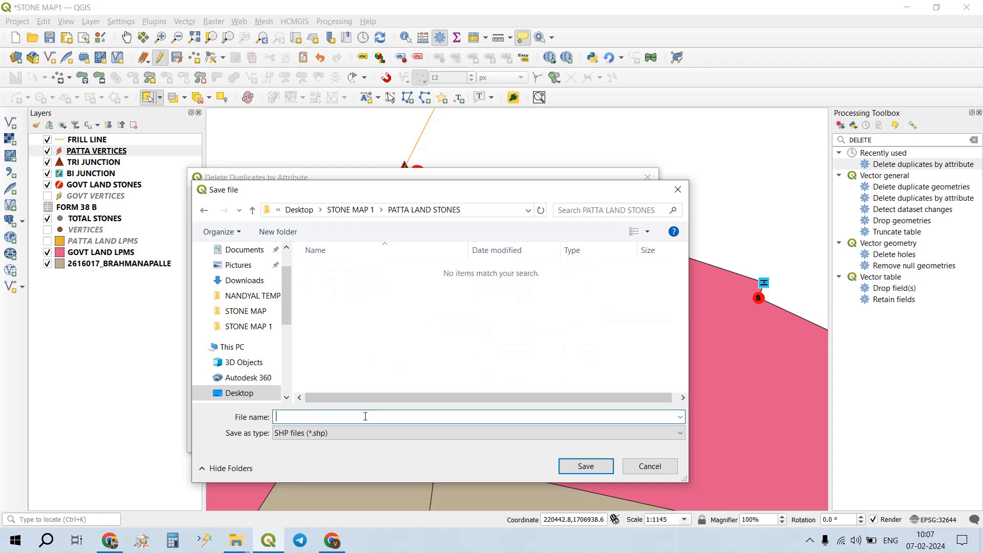
key(ctrl+v)
click(586, 467)
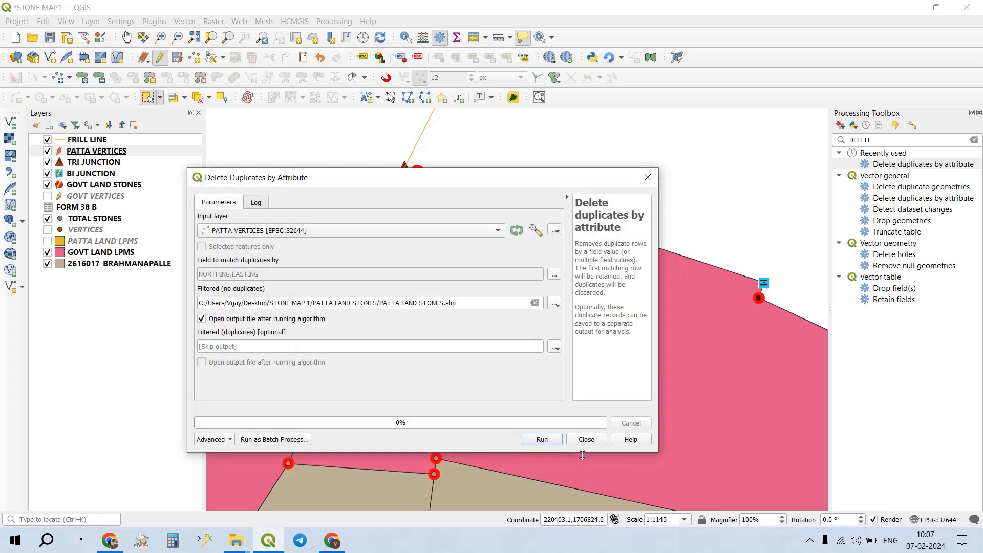
click(546, 440)
click(577, 439)
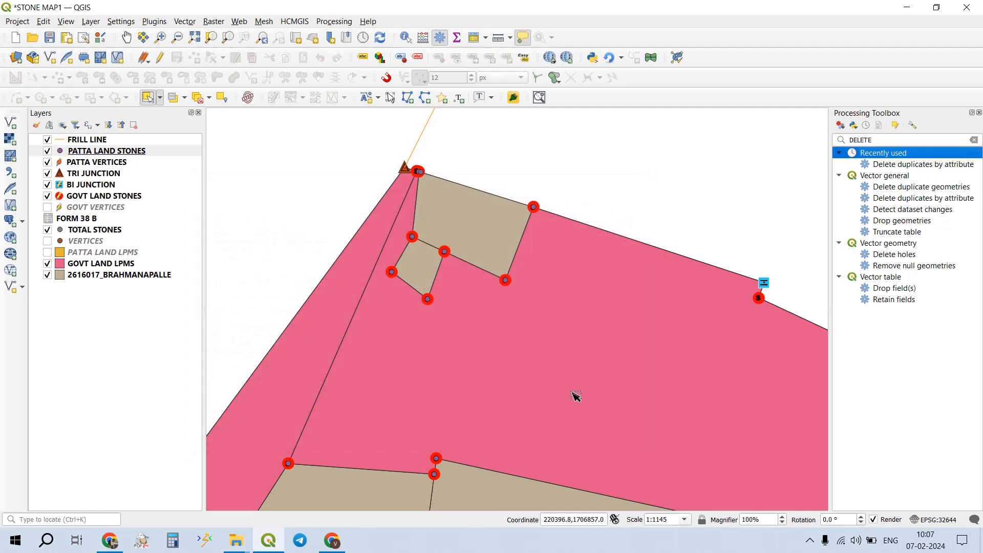
right_click(106, 155)
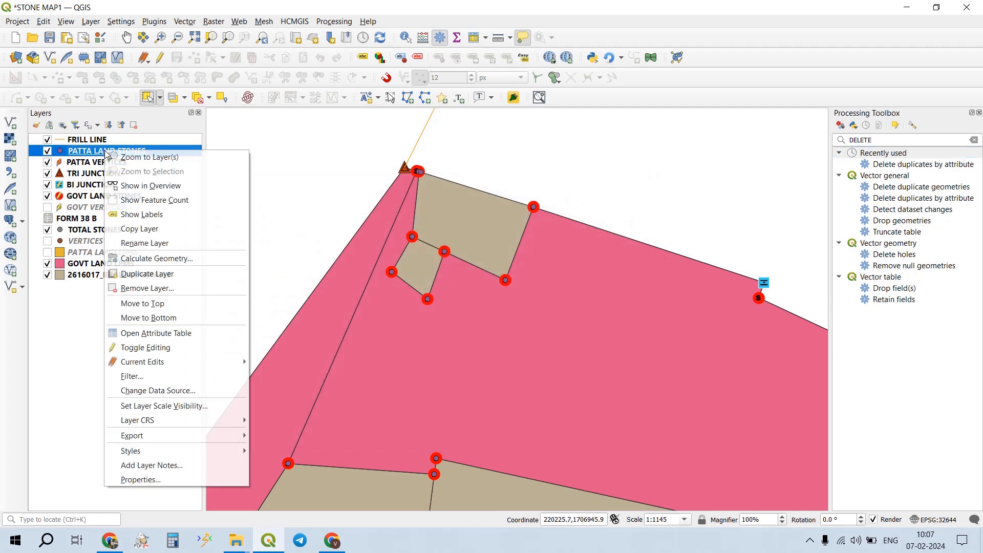
click(153, 332)
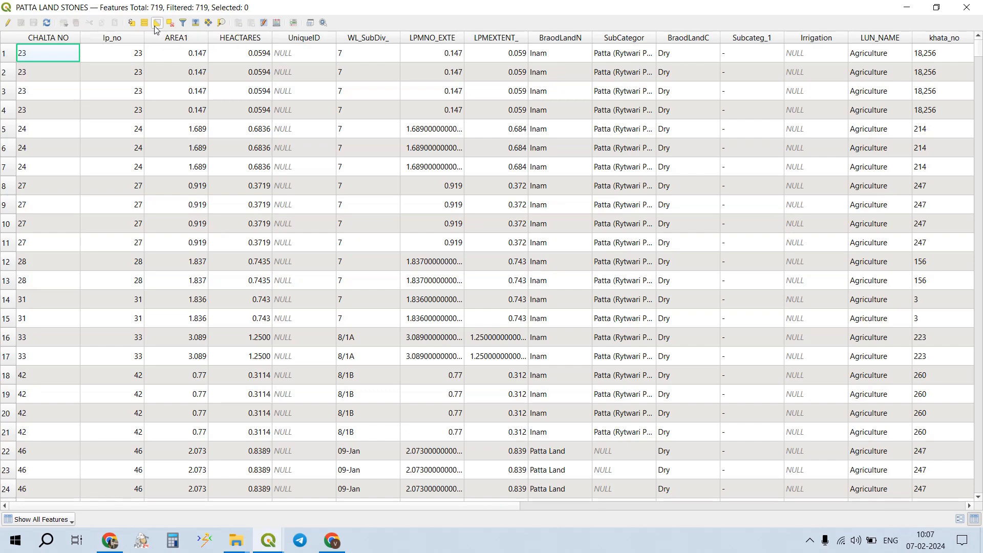
click(966, 7)
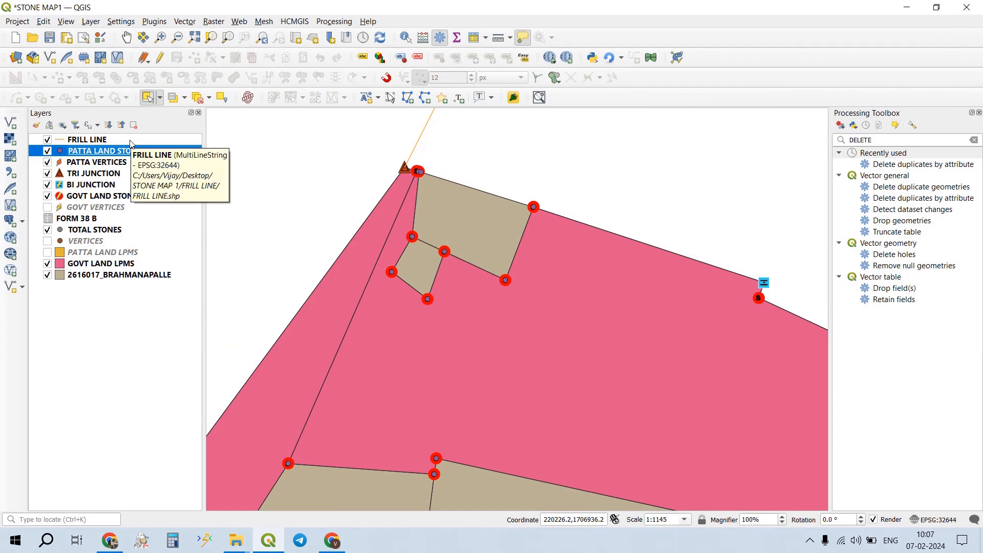
- Give the PATTA LAND STONES layer the green FieldTrijunction_new marker symbol
double_click(106, 152)
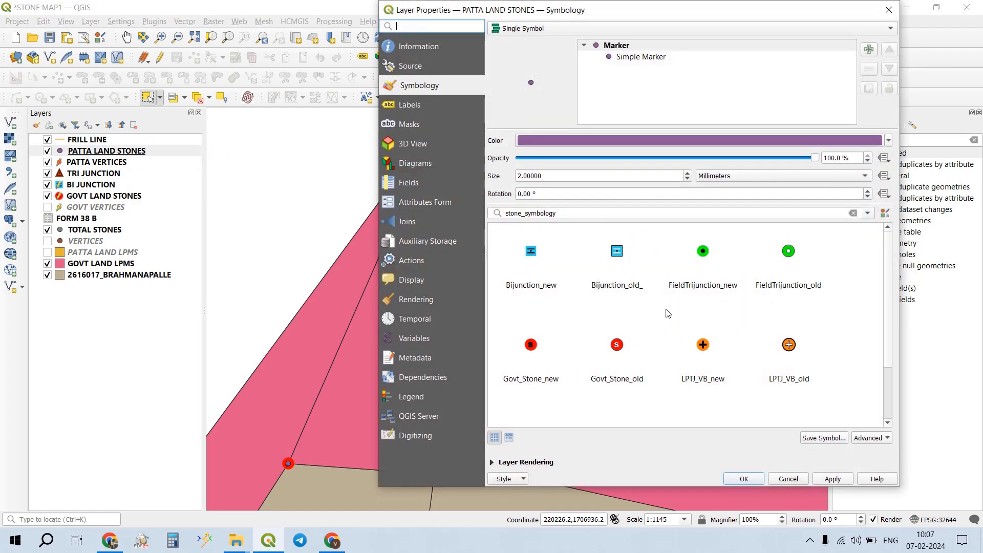
scroll(641, 322, down, 3)
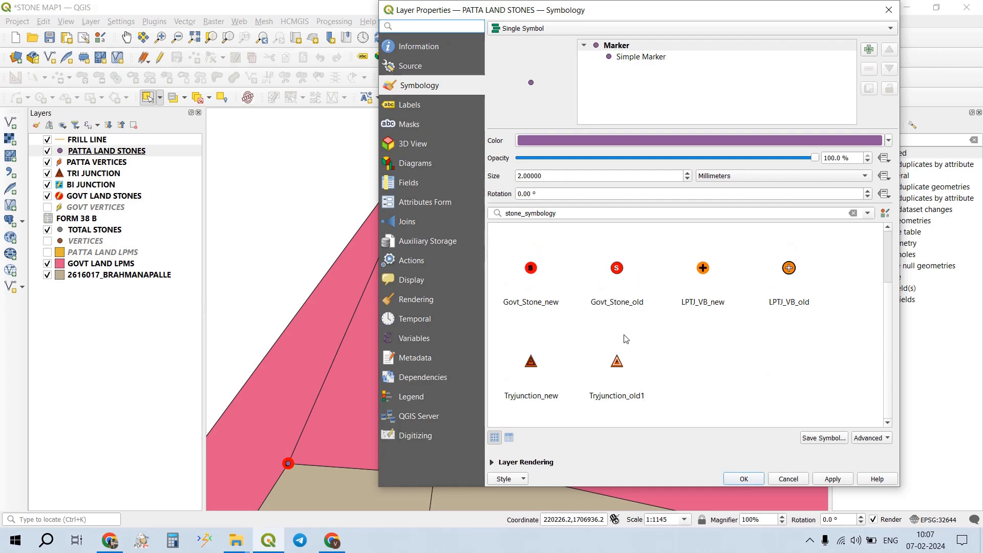
scroll(686, 307, up, 3)
click(706, 253)
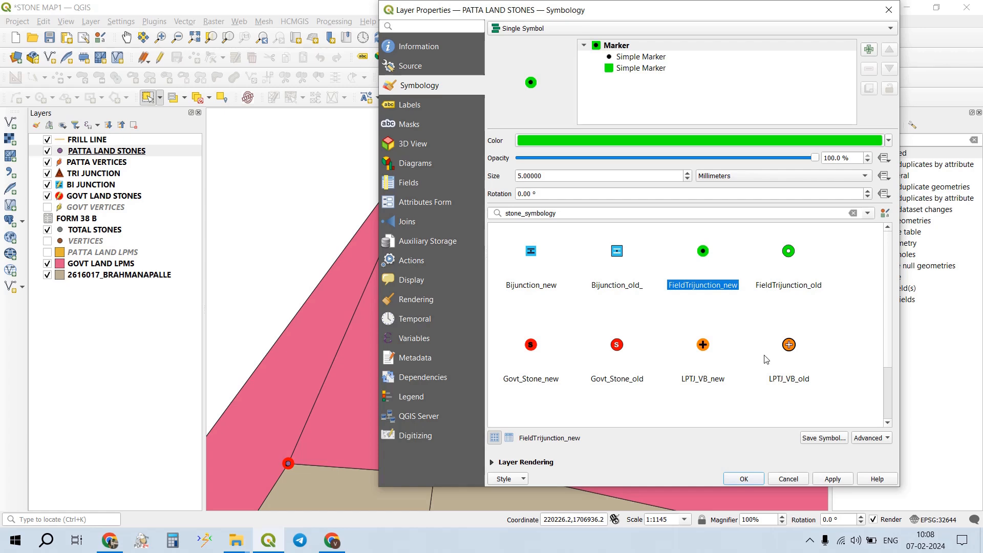
click(842, 480)
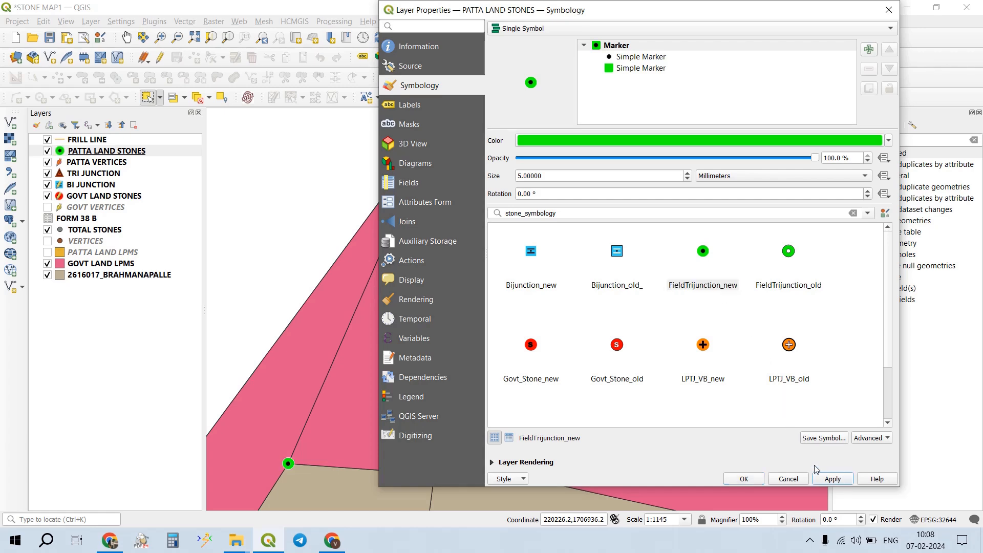
click(744, 479)
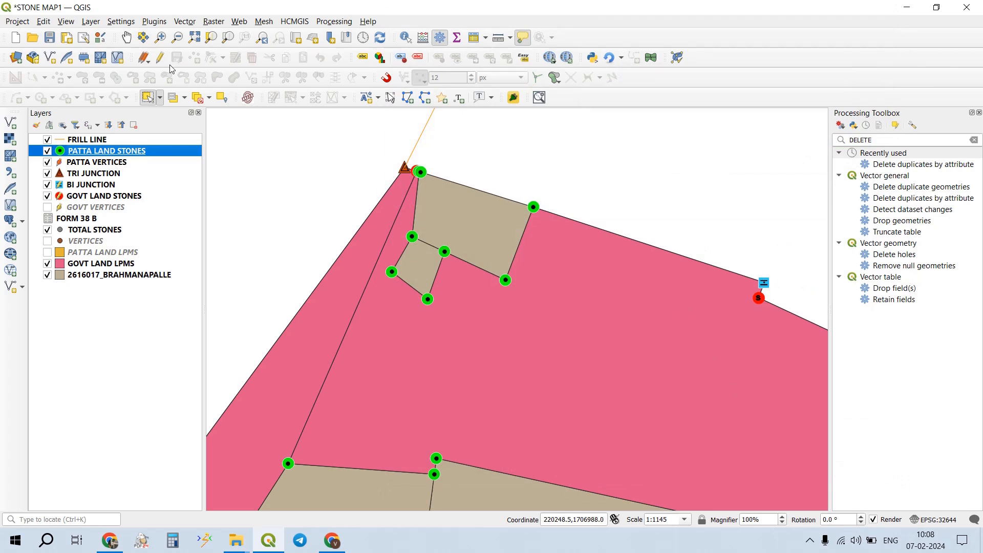
- Save pending edits for all layers and save the project
click(150, 60)
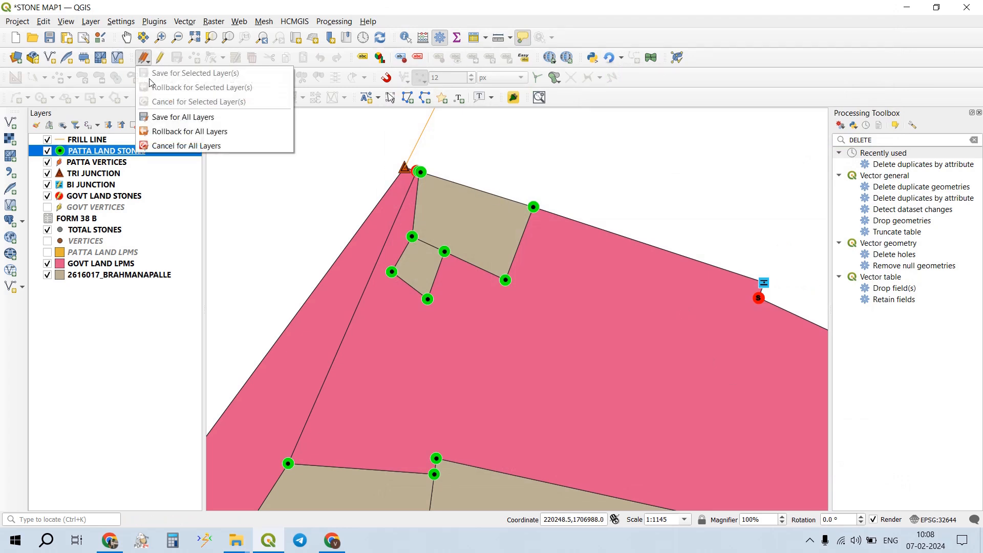
click(173, 120)
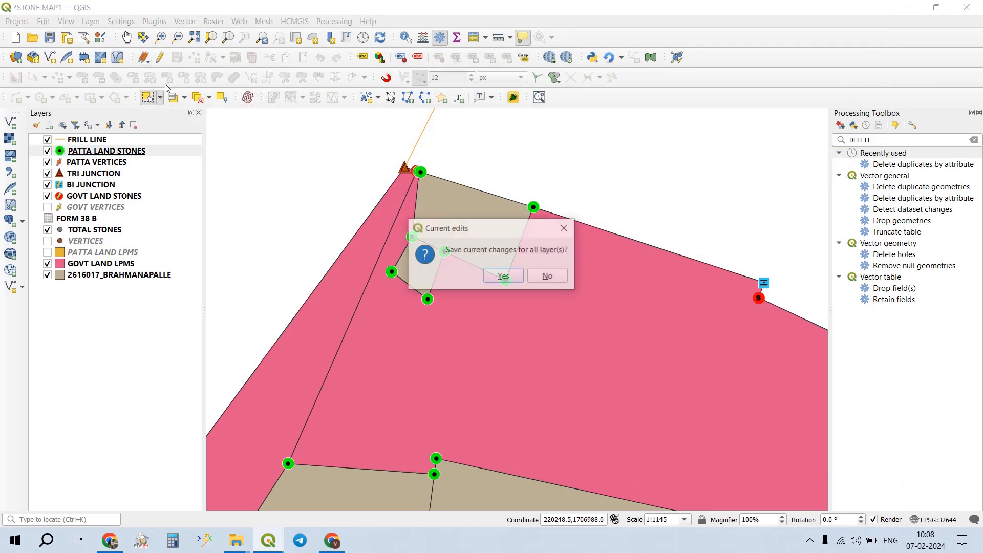
click(490, 276)
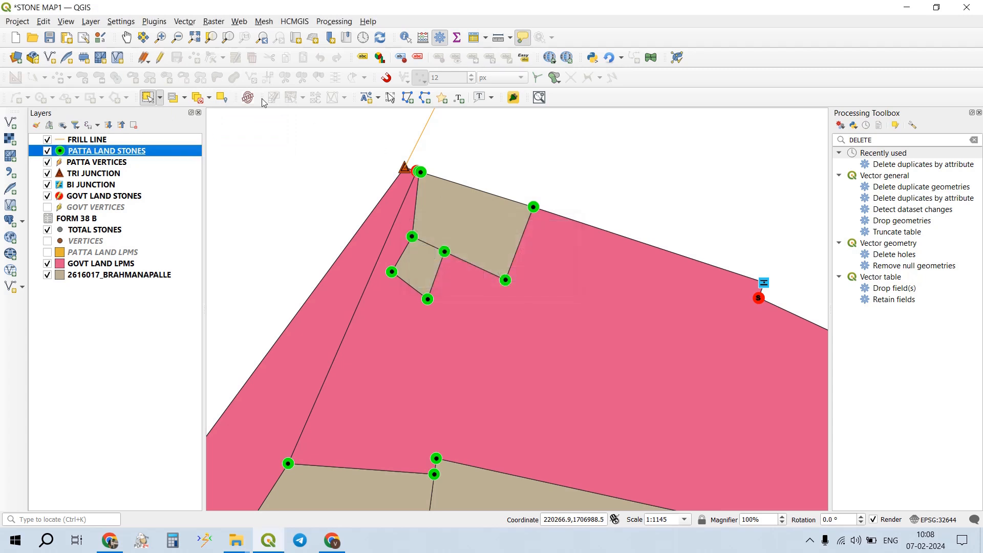
click(51, 39)
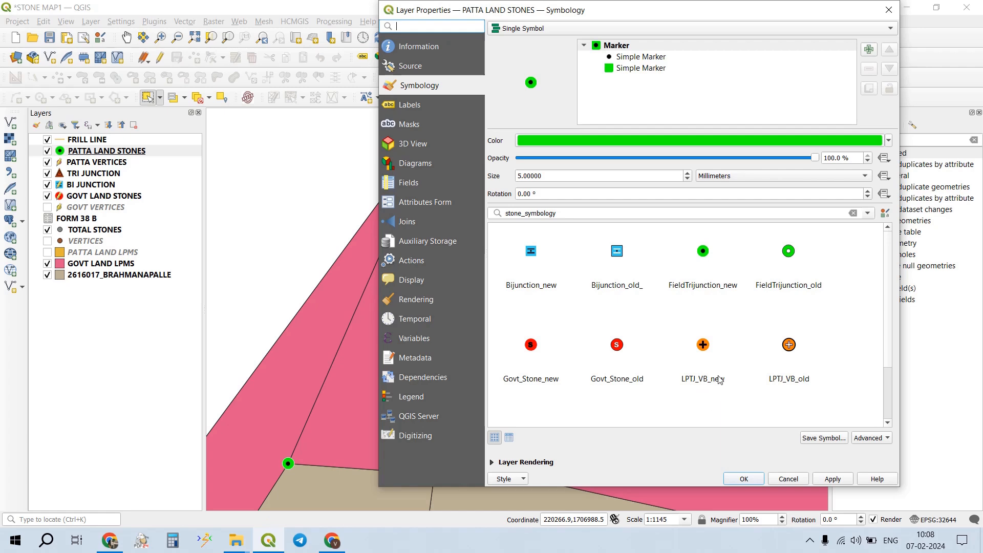
- Close the layer properties unchanged and zoom to about 1:143 on the red and green corner stones
mouse_move(714, 378)
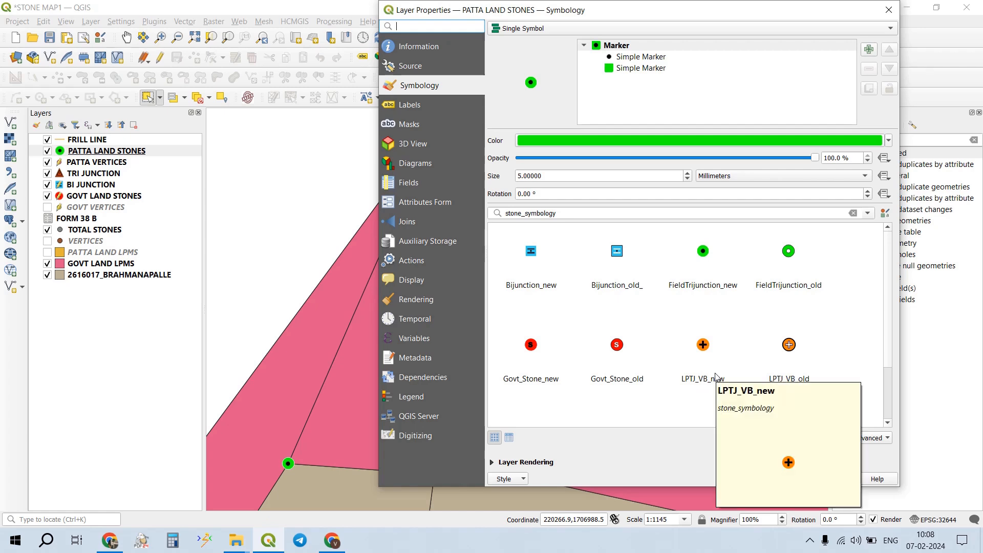
click(888, 11)
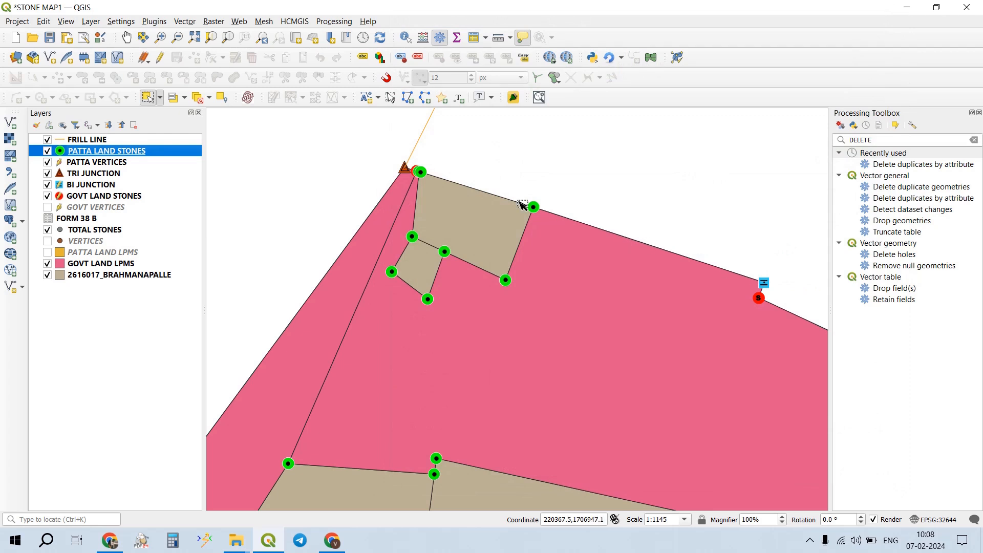
scroll(436, 168, up, 3)
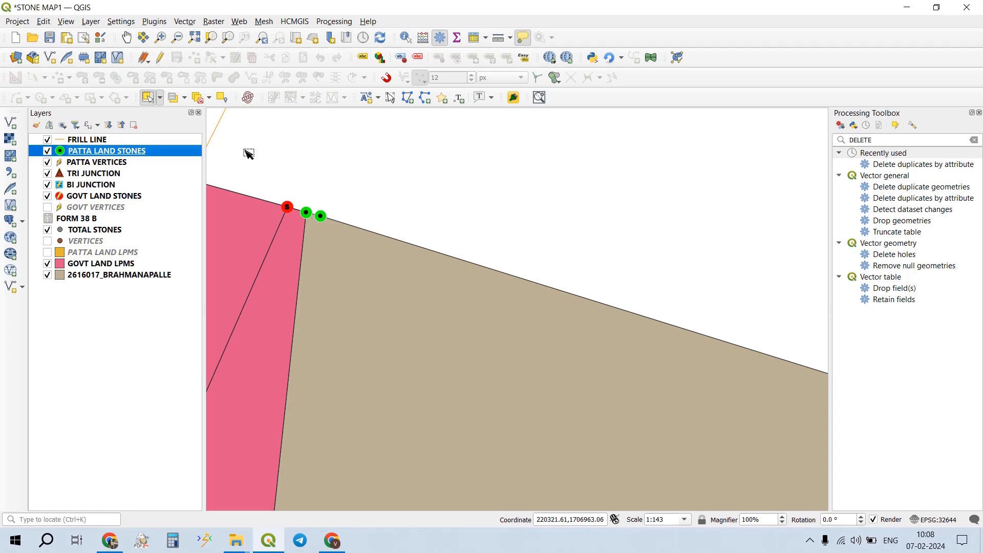
click(95, 22)
- Start a new shapefile layer and create a new folder for it inside STONE MAP 1
mouse_move(125, 50)
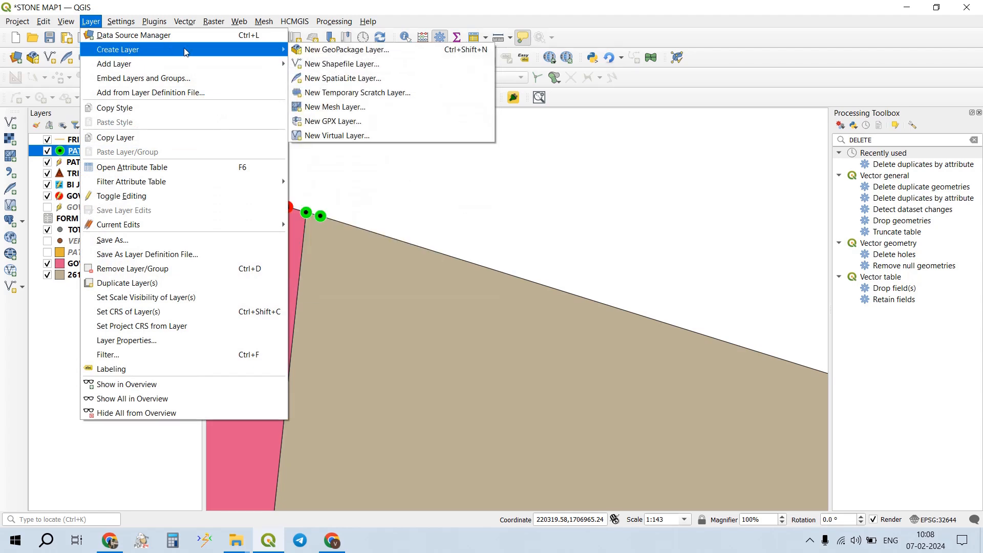
click(372, 62)
click(776, 87)
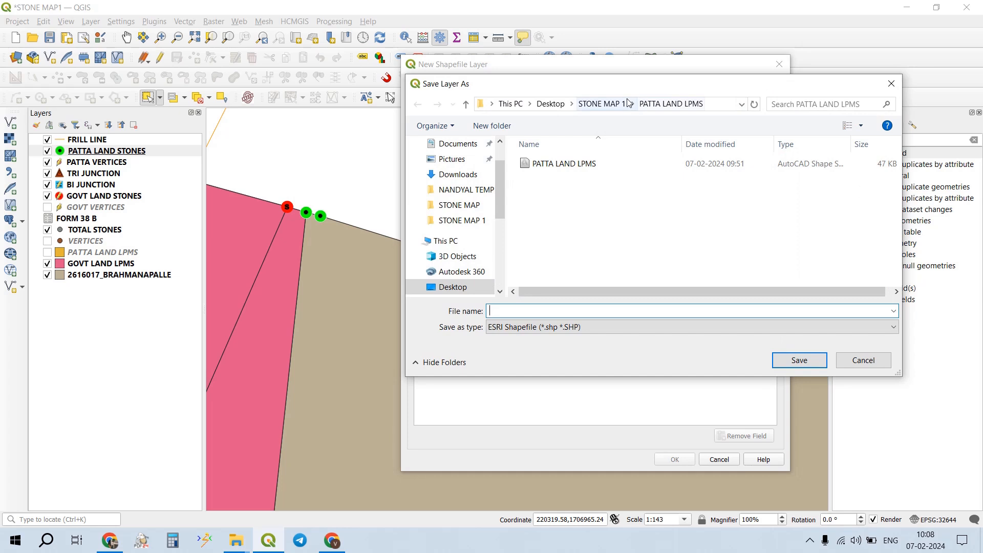
click(614, 104)
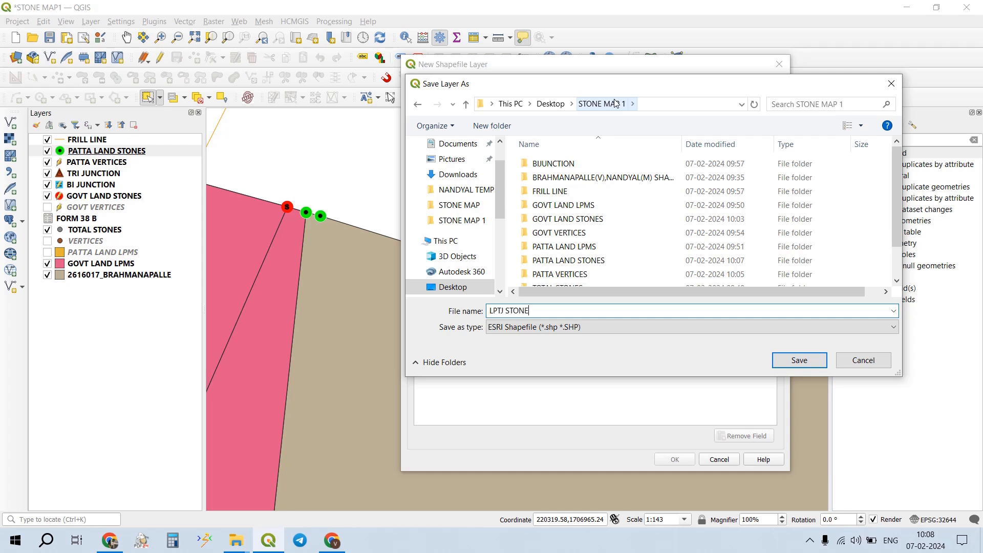
key(ctrl+a)
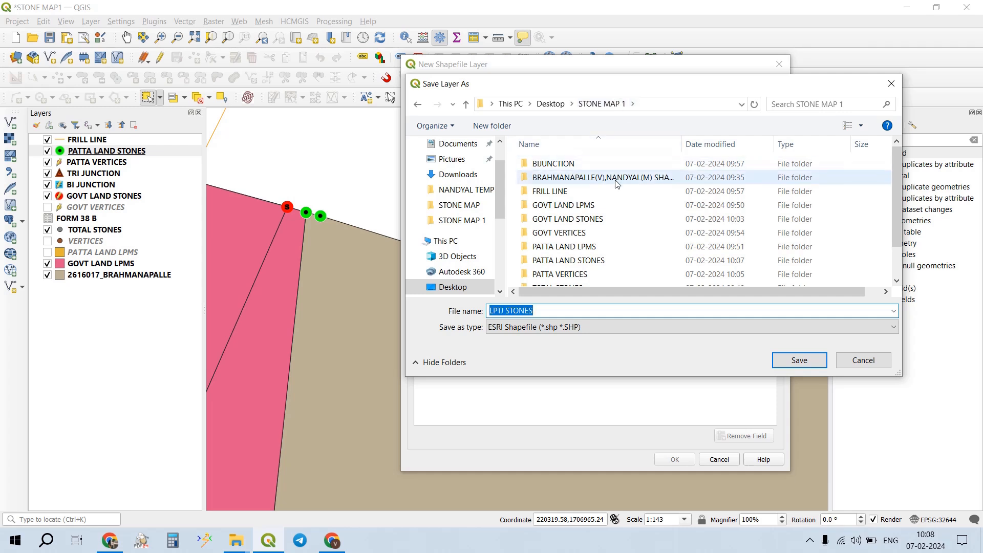
click(491, 126)
key(ctrl+v)
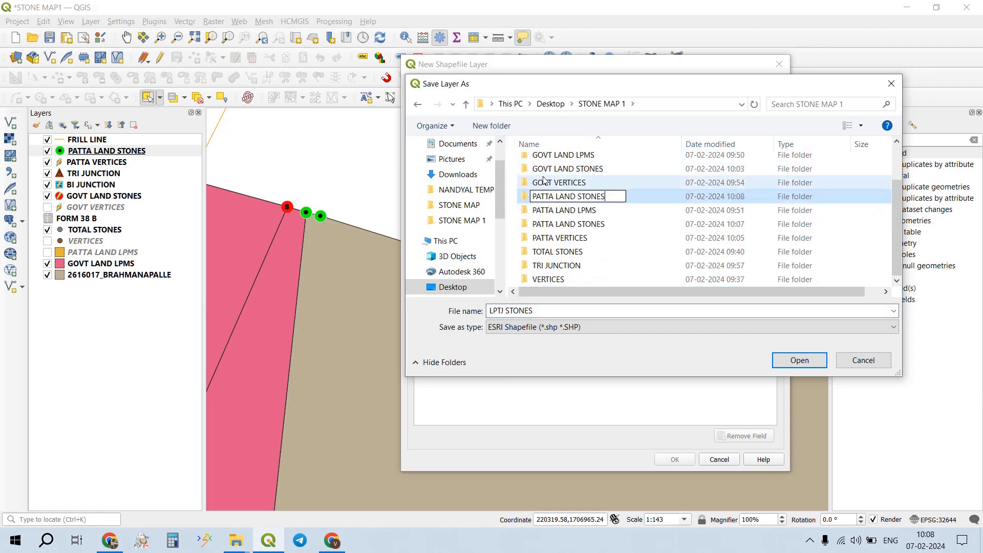
click(552, 312)
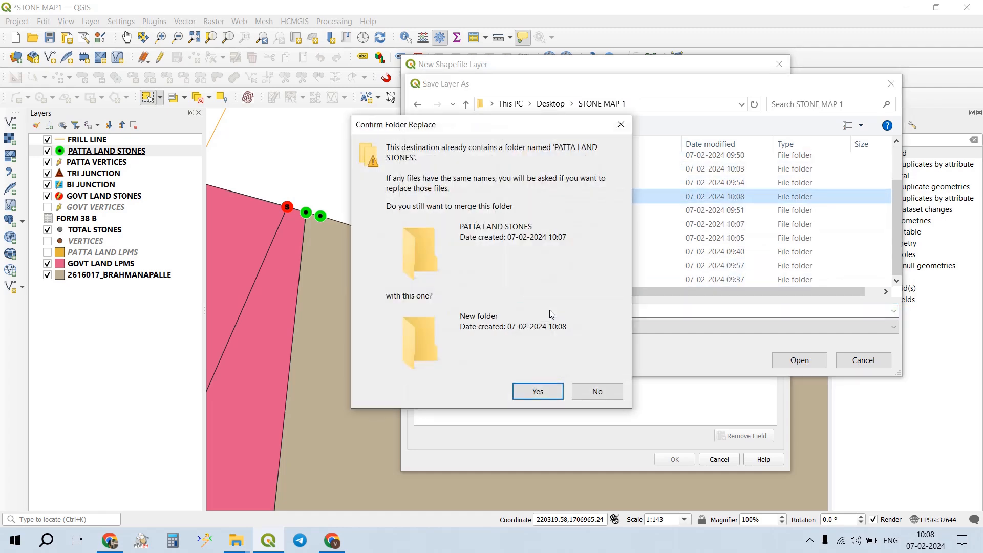
- Name the new folder LPTJ STONES and save the LPTJ STONES shapefile inside it
click(620, 124)
click(553, 305)
key(ctrl+c)
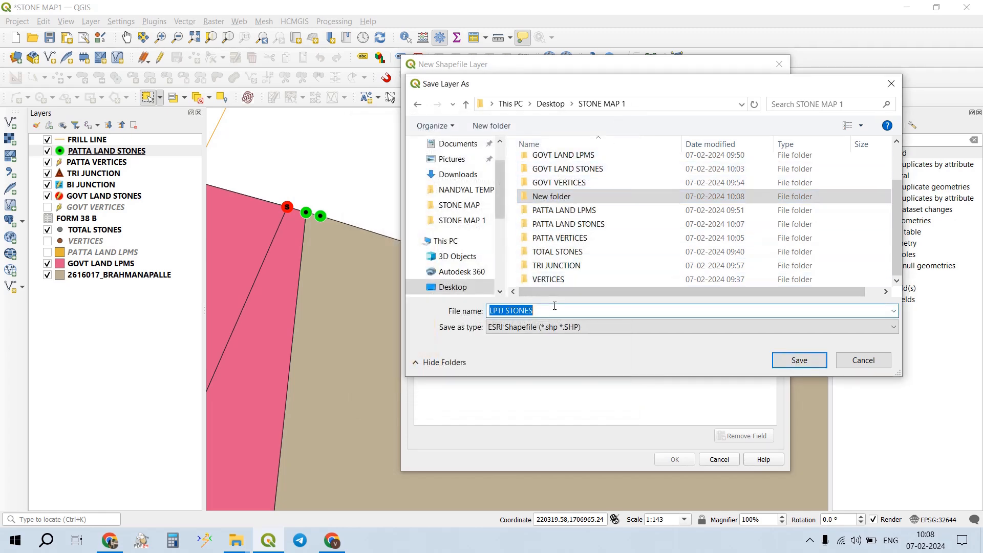
click(595, 195)
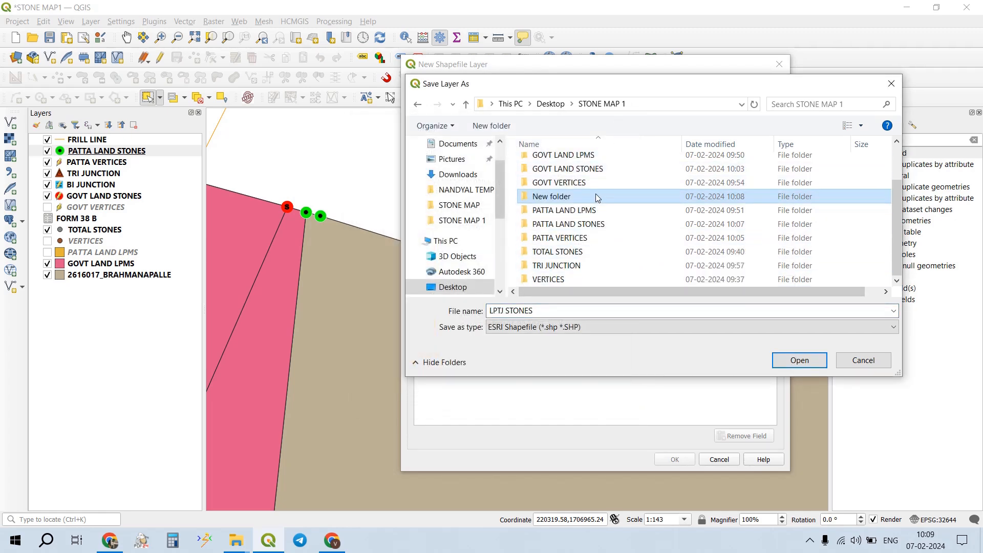
click(588, 195)
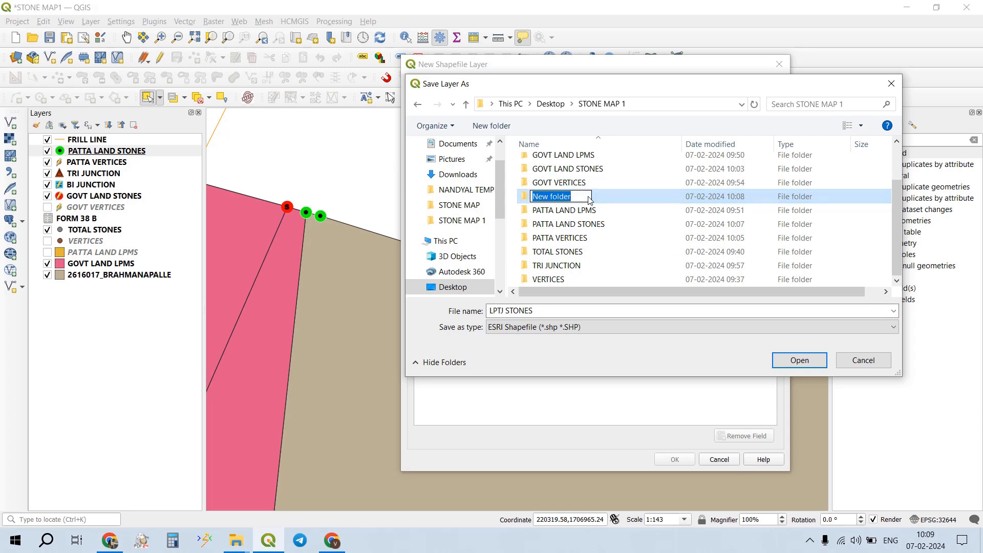
key(ctrl+v)
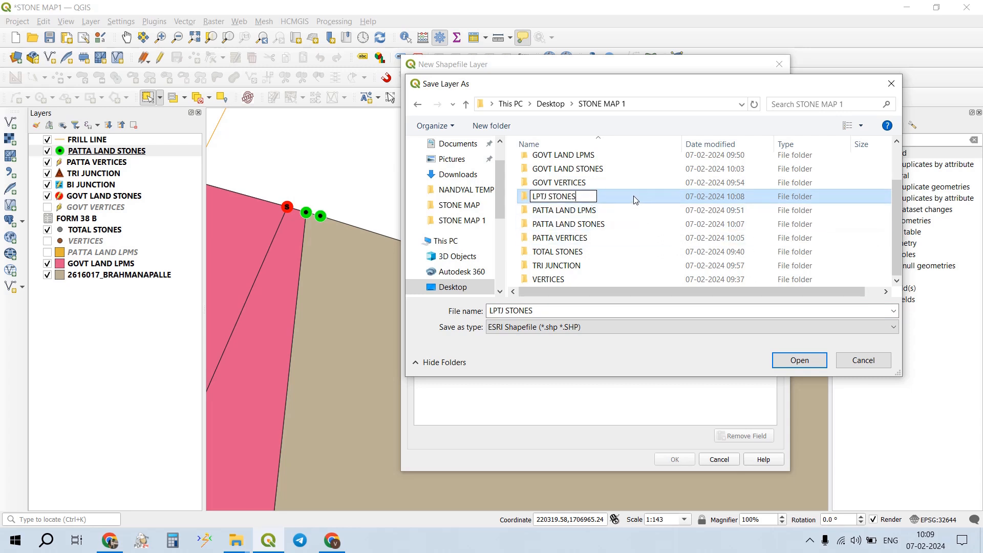
double_click(635, 200)
click(774, 360)
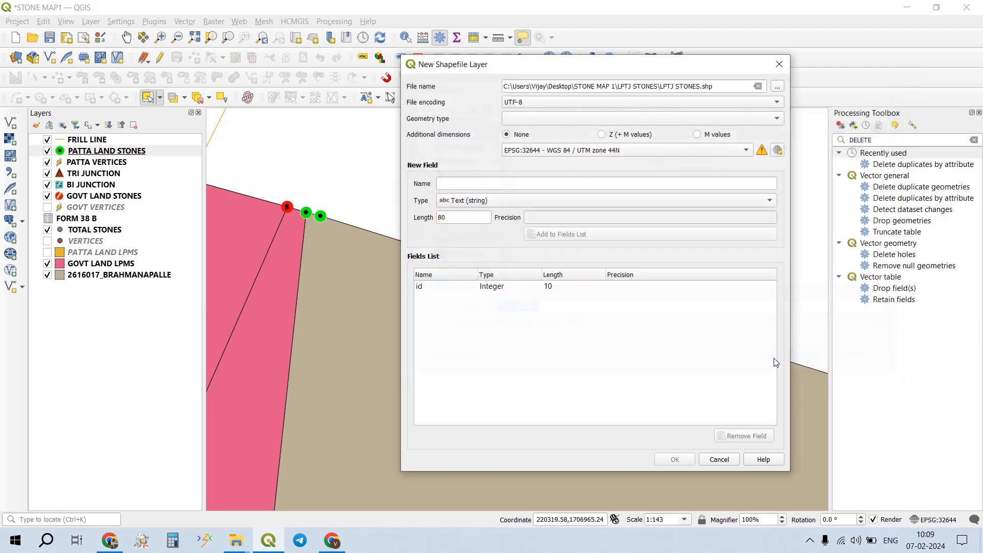
- Set the geometry type to Point, create the LPTJ STONES layer, and save the project
click(527, 118)
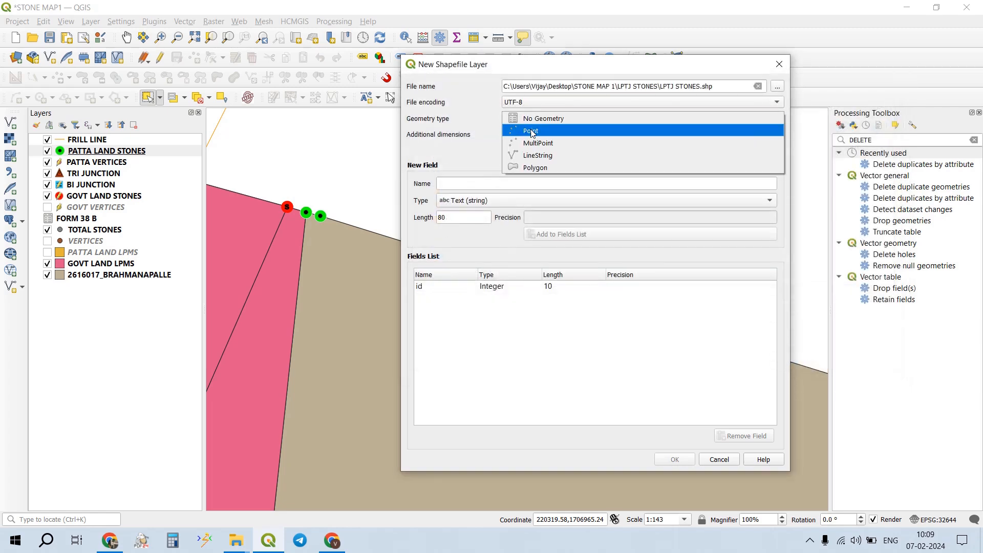
click(532, 126)
click(674, 459)
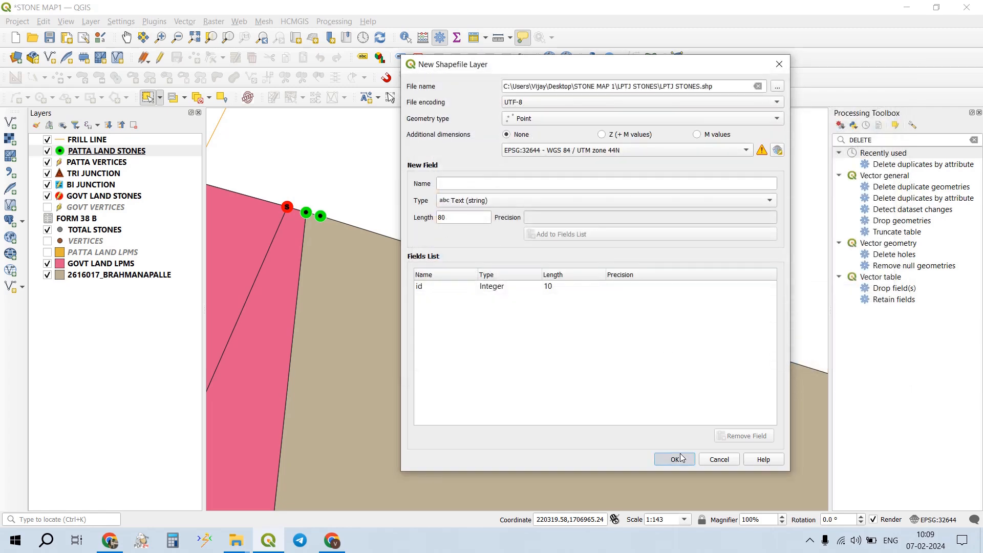
click(146, 57)
click(145, 57)
click(49, 38)
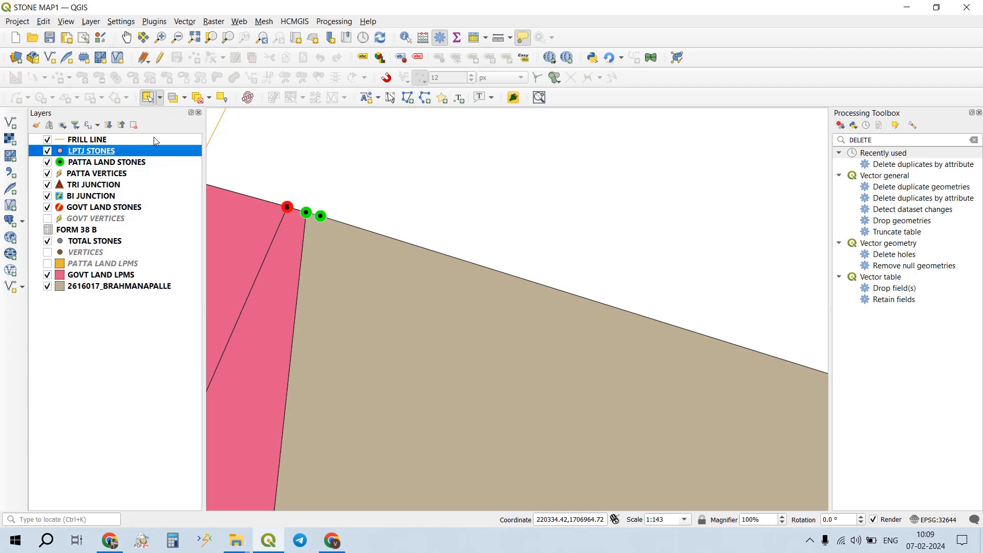
- Style LPTJ STONES with the orange plus LPTJ_VB_new marker, then toggle editing for adding points
double_click(140, 150)
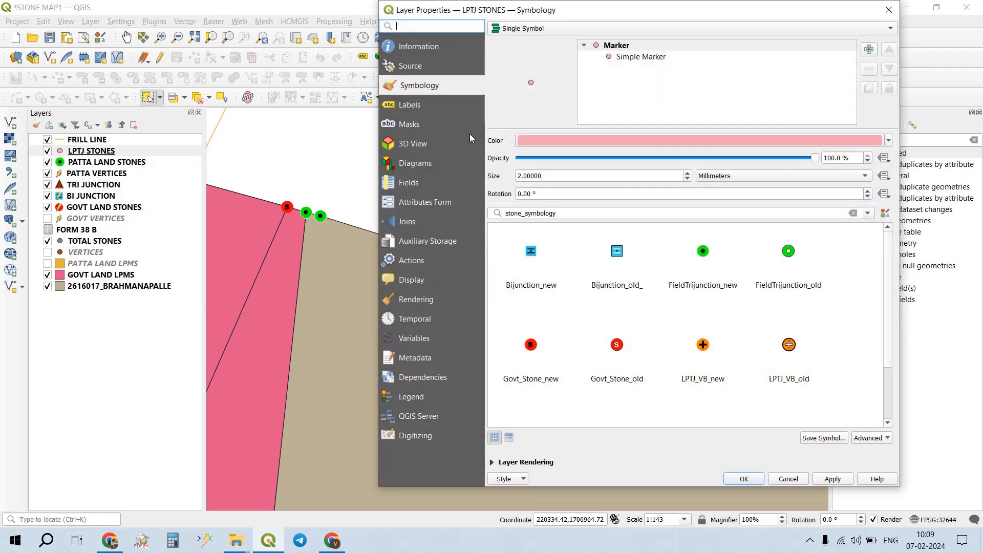
click(701, 347)
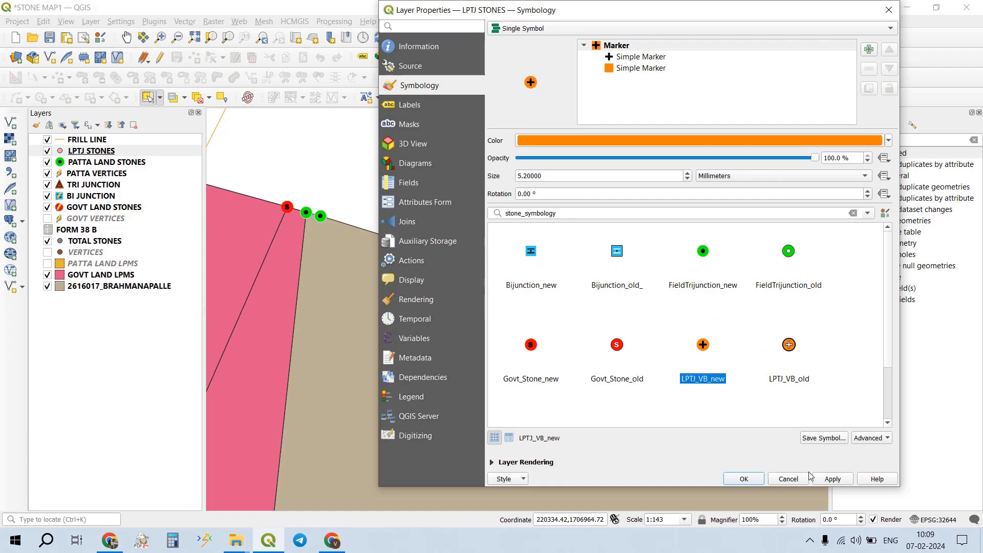
click(831, 479)
click(762, 478)
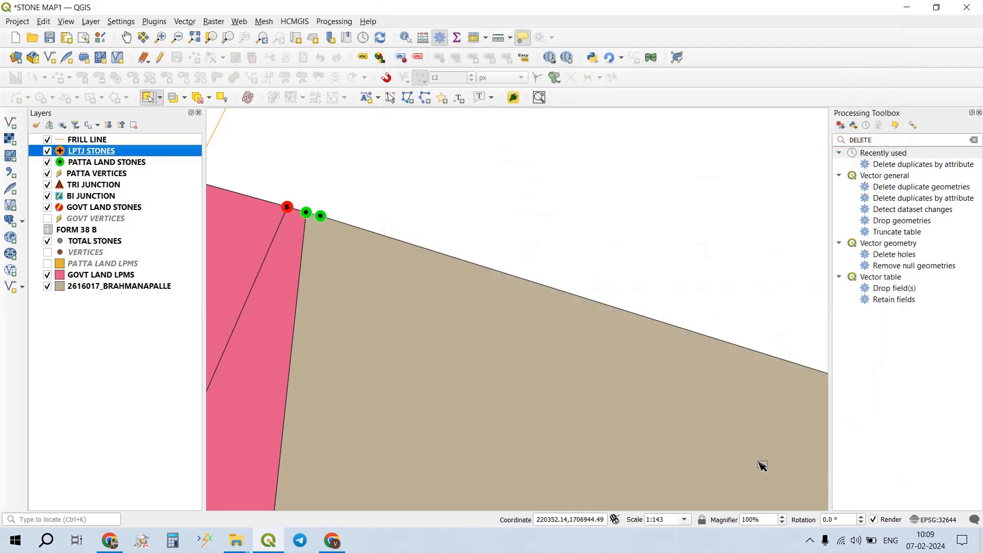
click(160, 57)
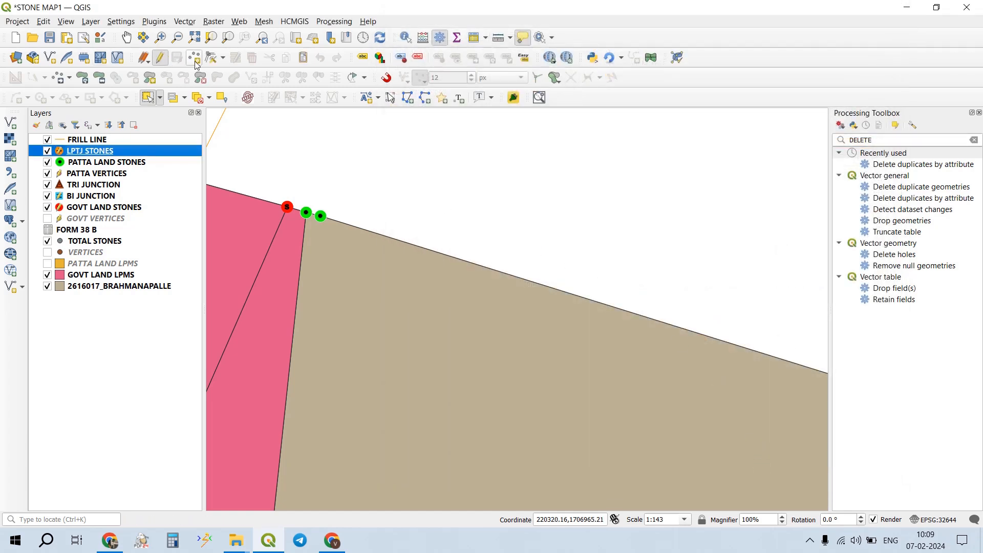
click(194, 57)
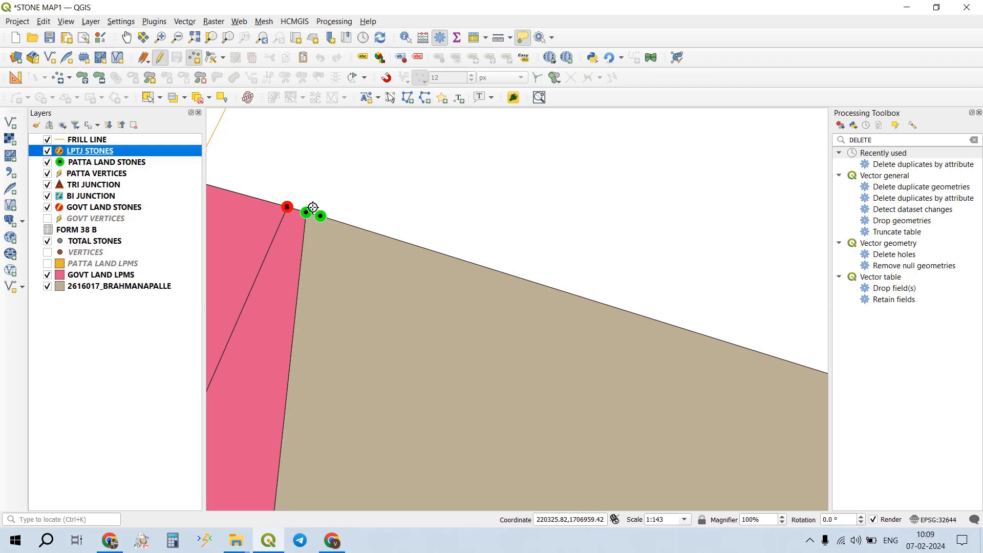
- Turn on snapping and place two snapped LPTJ STONES points on the upper-boundary corner and green stone
click(386, 78)
scroll(314, 228, up, 2)
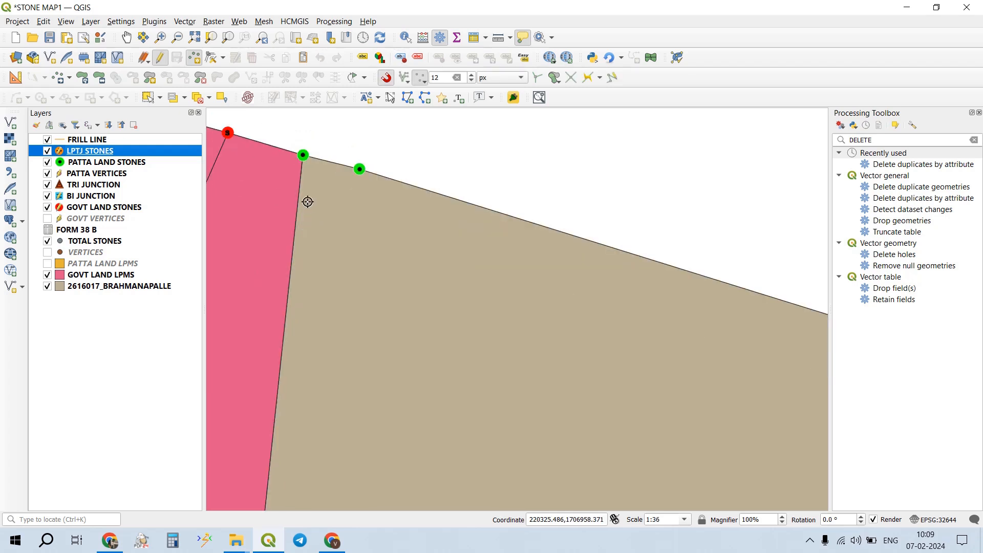
click(304, 155)
key(Return)
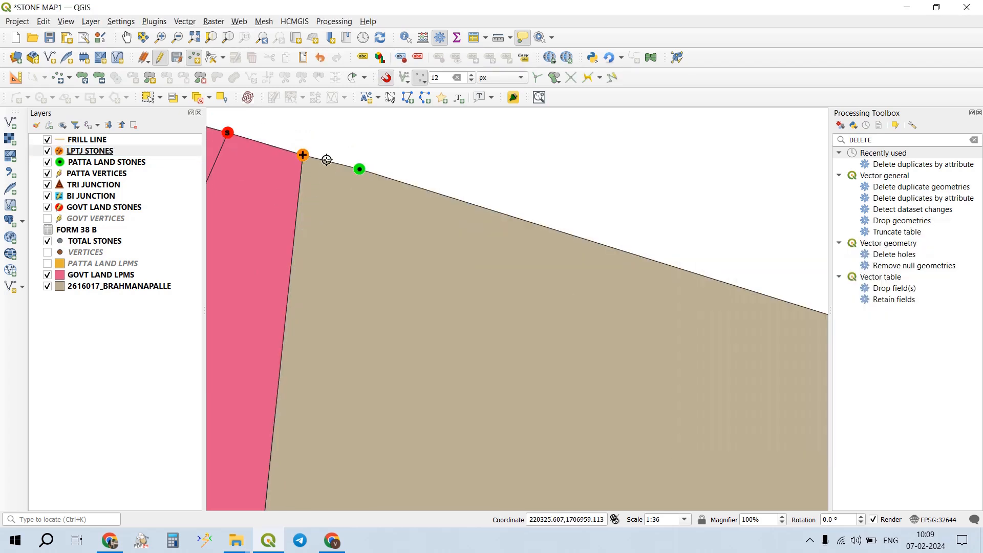
click(360, 170)
key(Return)
- Move along the boundary and add a third LPTJ point on the next green stone
drag(464, 218, 411, 211)
scroll(410, 212, down, 3)
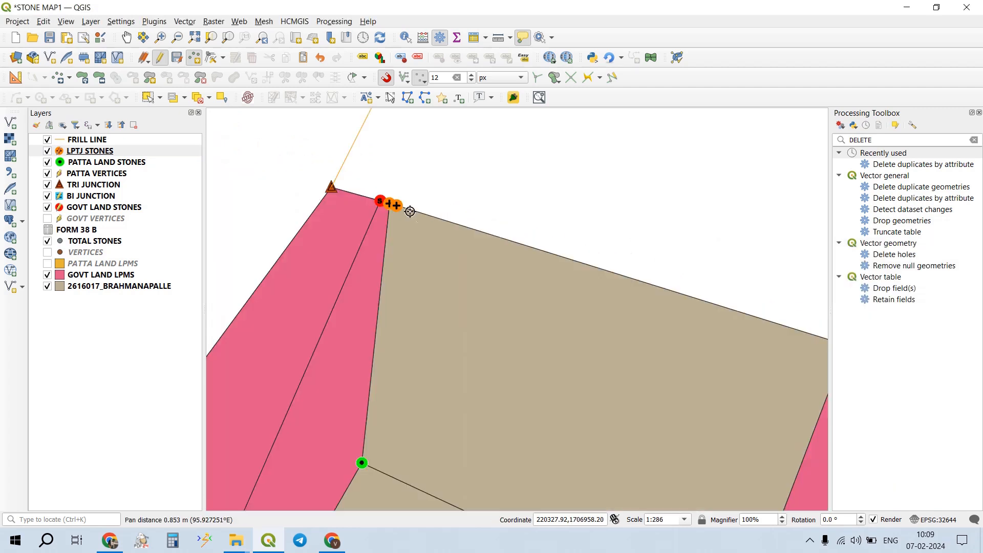
drag(663, 286, 457, 245)
click(587, 289)
key(Return)
drag(619, 264, 588, 262)
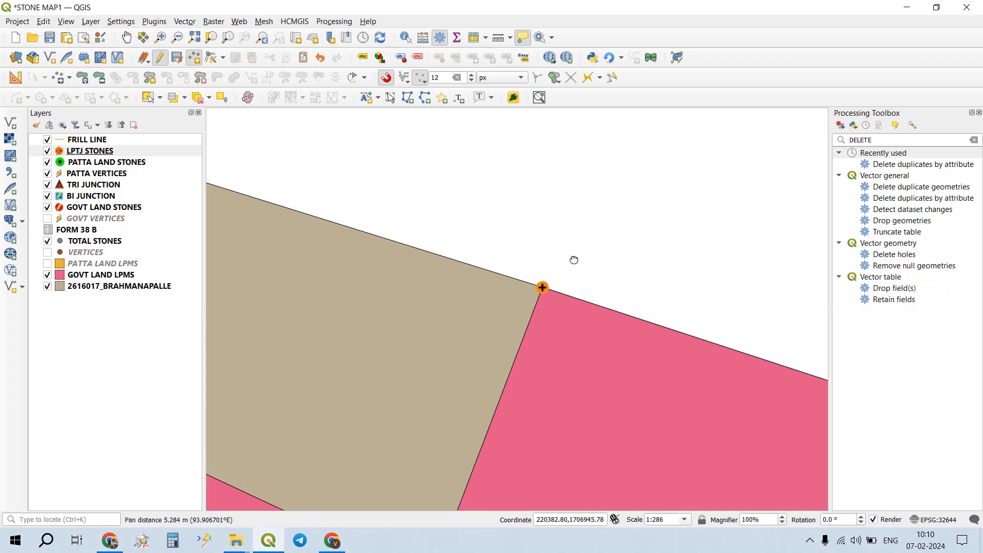
scroll(584, 255, down, 1)
- Box-select and delete the misplaced LPTJ point at the right corner
click(148, 97)
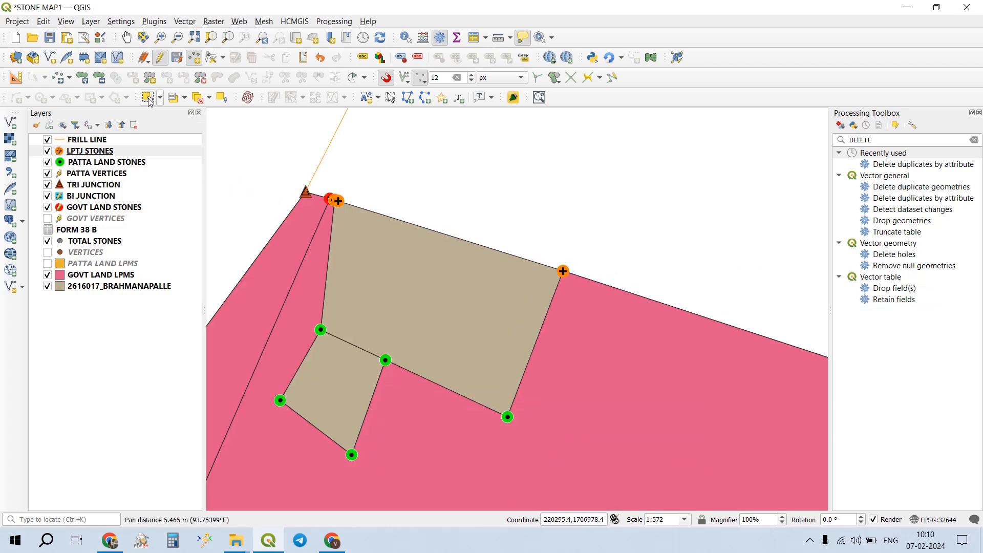
drag(566, 263, 548, 292)
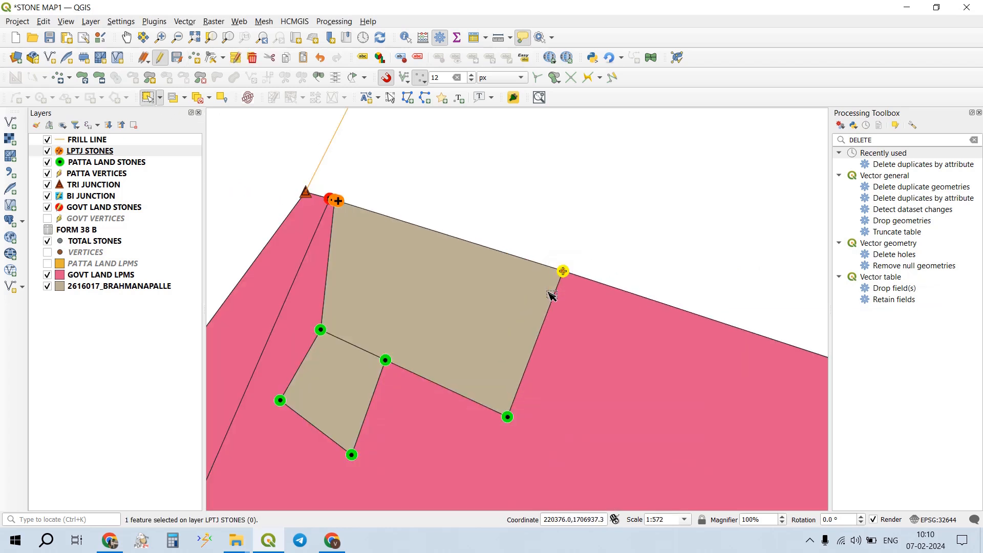
key(Delete)
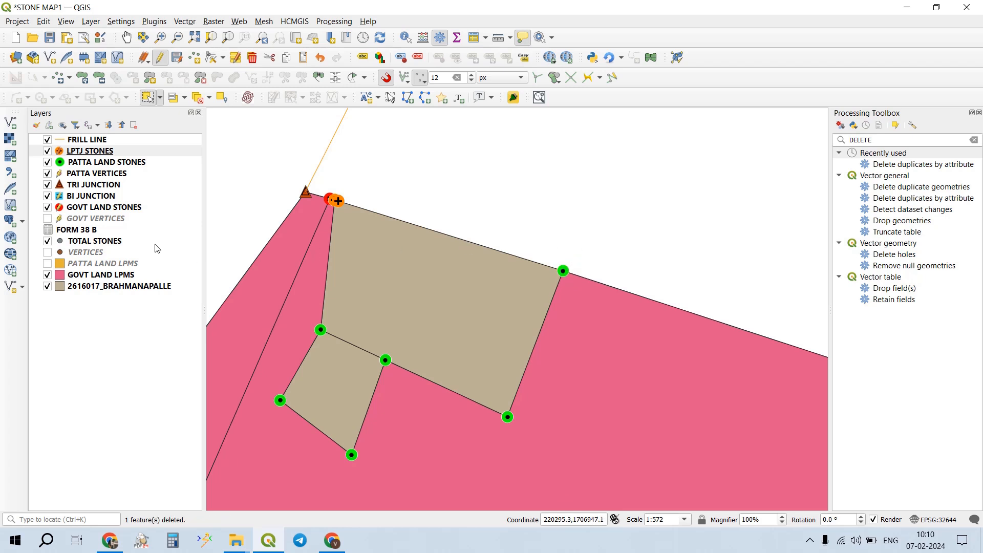
- Move GOVT LAND STONES up to sit just below LPTJ STONES in the layer list
drag(109, 208, 109, 156)
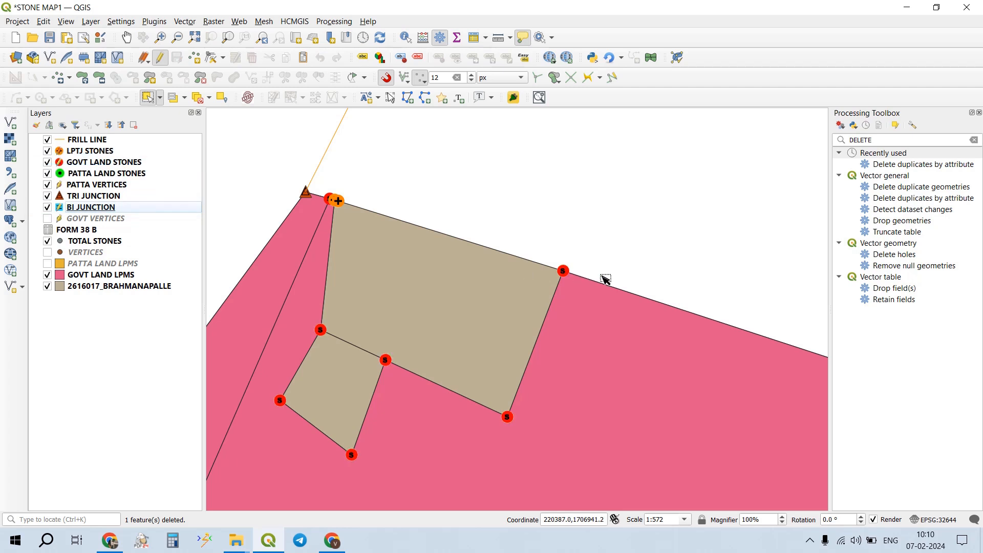
scroll(308, 195, up, 3)
drag(527, 241, 486, 267)
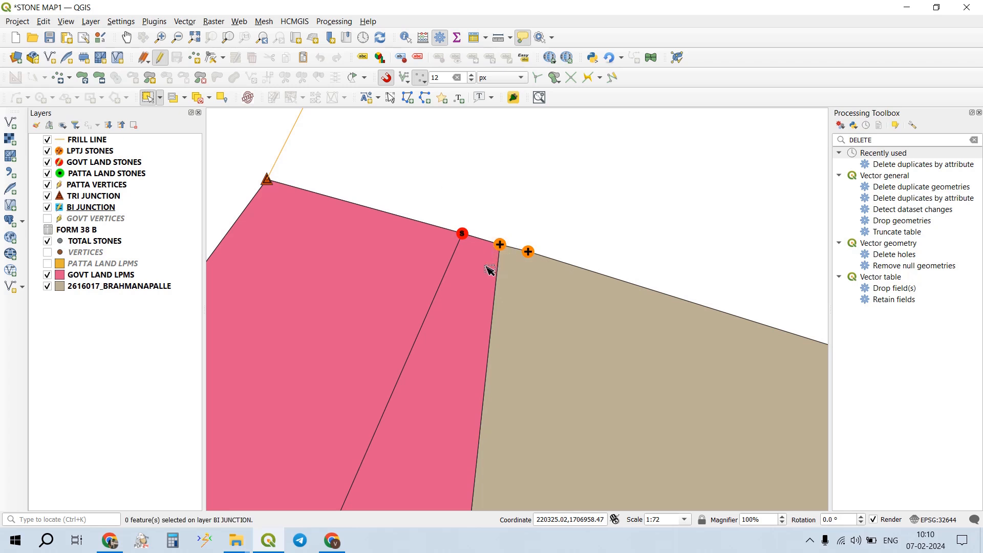
key(Delete)
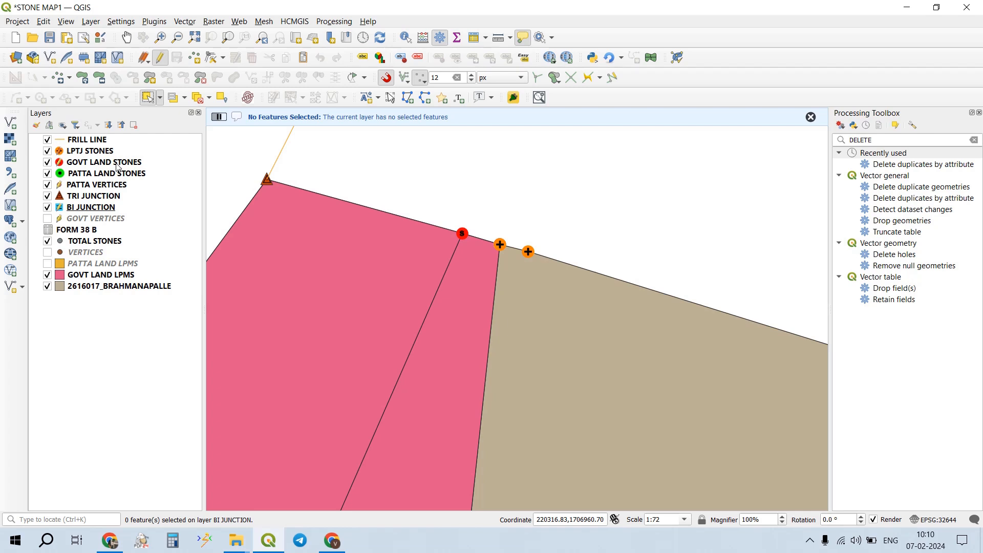
- Delete the left misplaced LPTJ point near the junction and save the LPTJ STONES edits
click(90, 151)
drag(506, 237, 480, 270)
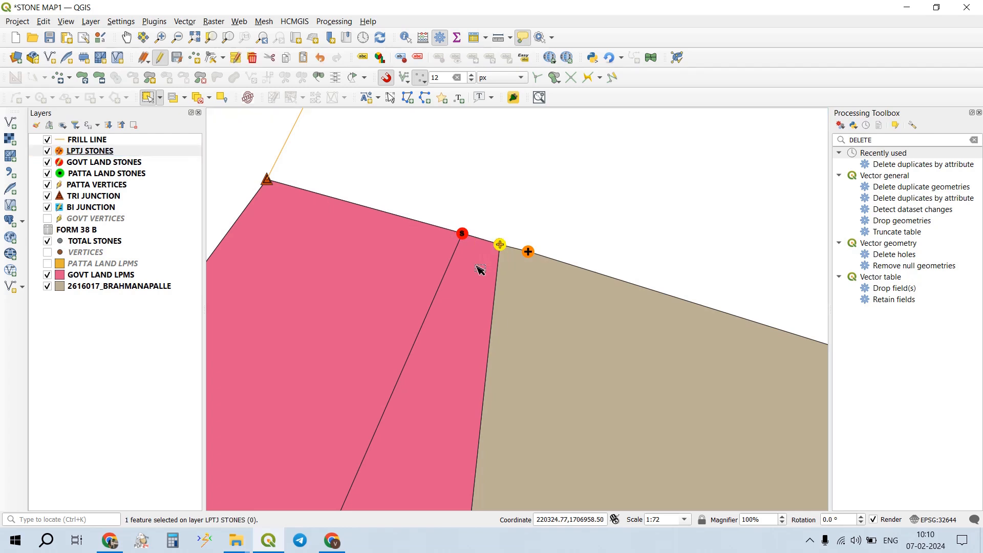
key(Delete)
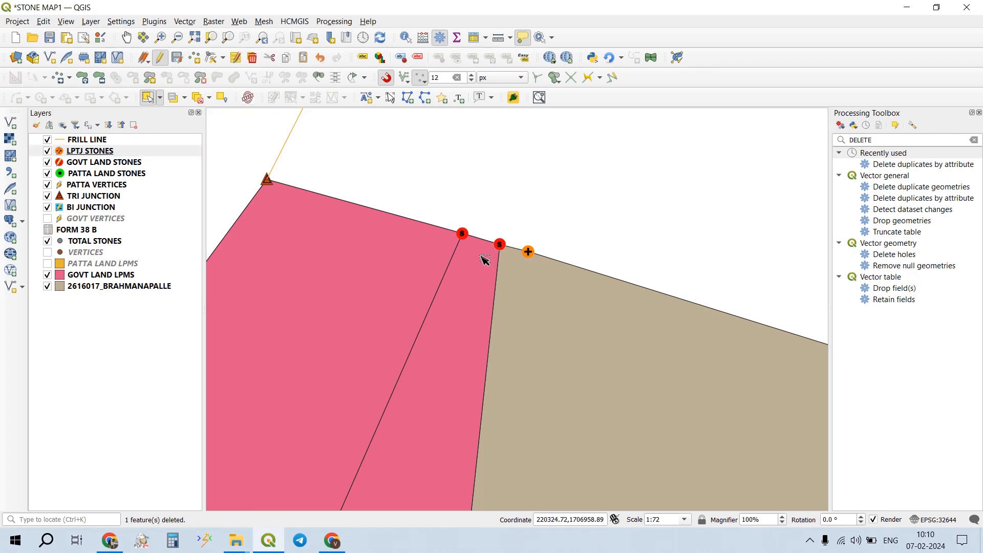
click(177, 56)
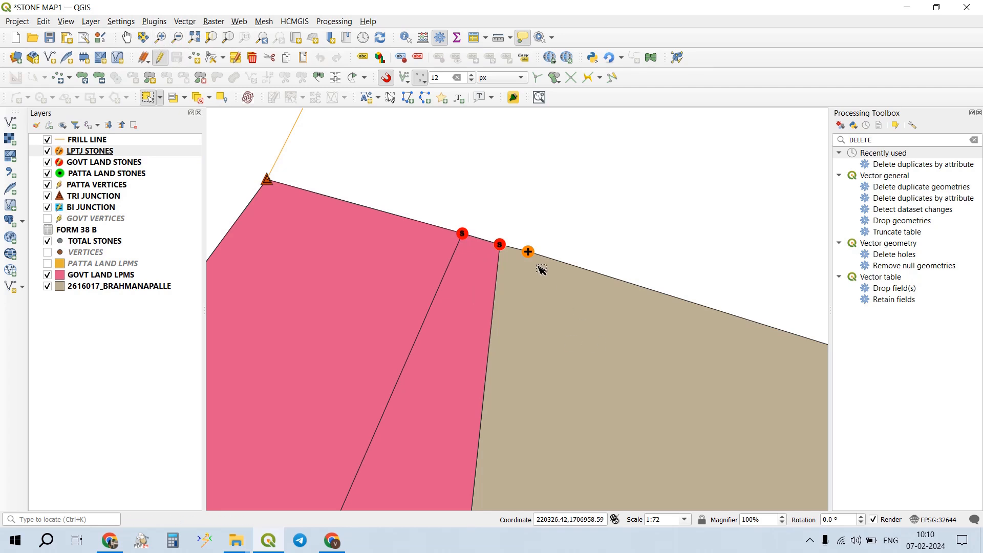
- Place an LPTJ point on the first green stone of the lower boundary and save edits
drag(526, 270, 331, 208)
scroll(391, 220, down, 1)
drag(400, 218, 333, 190)
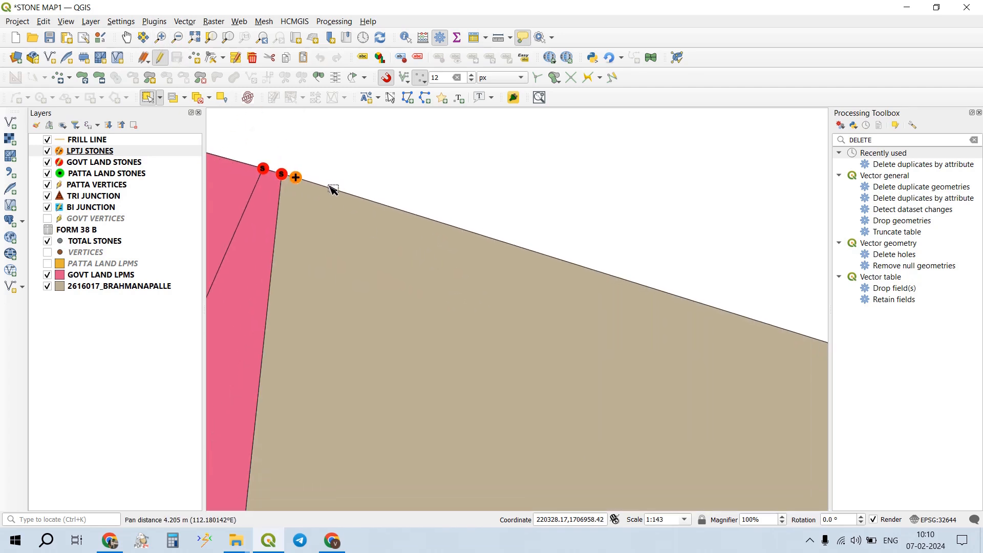
scroll(494, 293, down, 1)
drag(471, 279, 447, 263)
drag(517, 281, 476, 270)
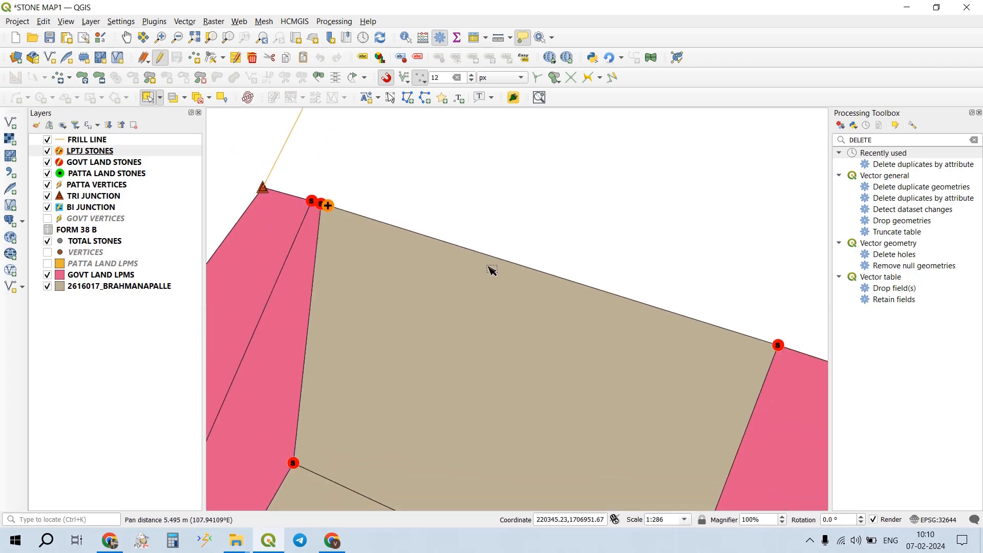
click(194, 57)
drag(526, 291, 449, 240)
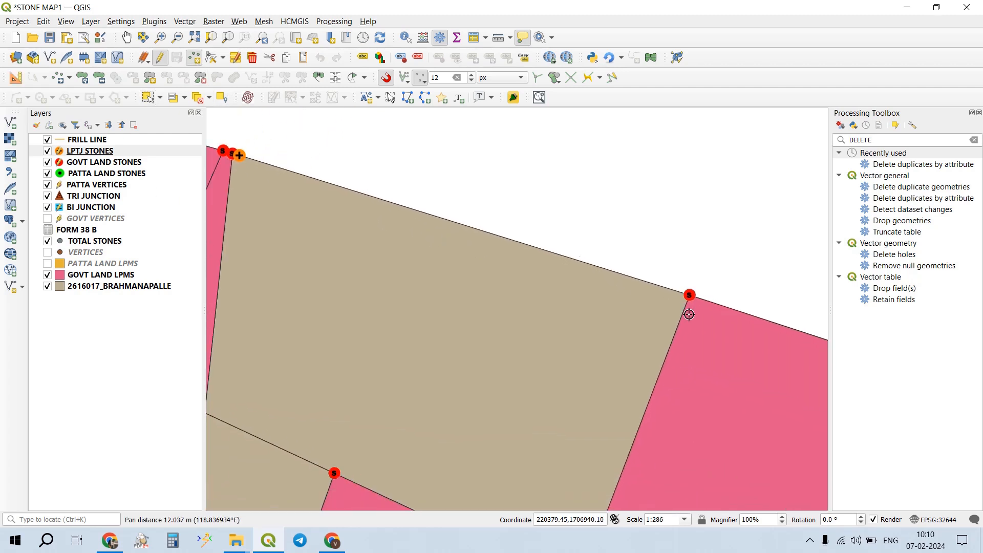
drag(688, 314, 542, 268)
scroll(601, 307, down, 2)
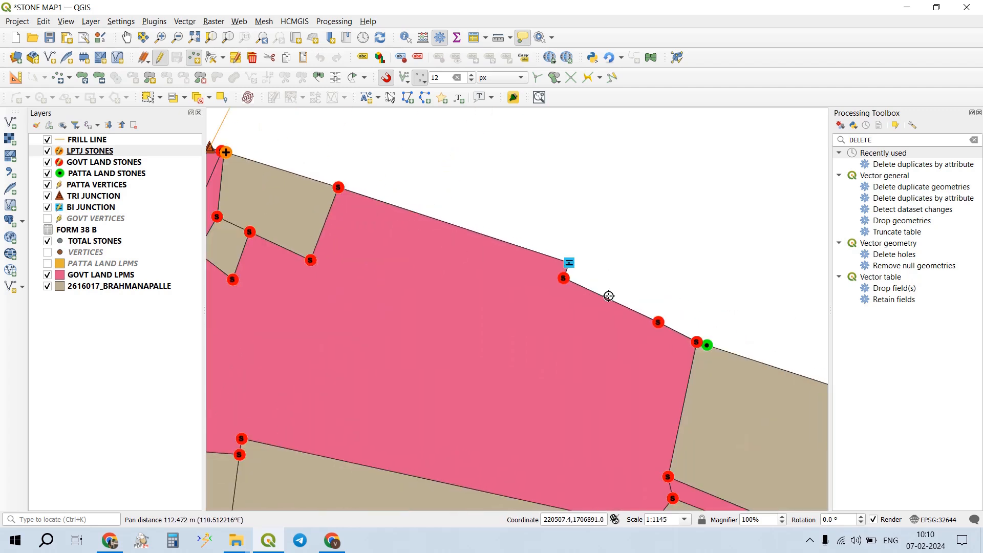
scroll(607, 290, up, 3)
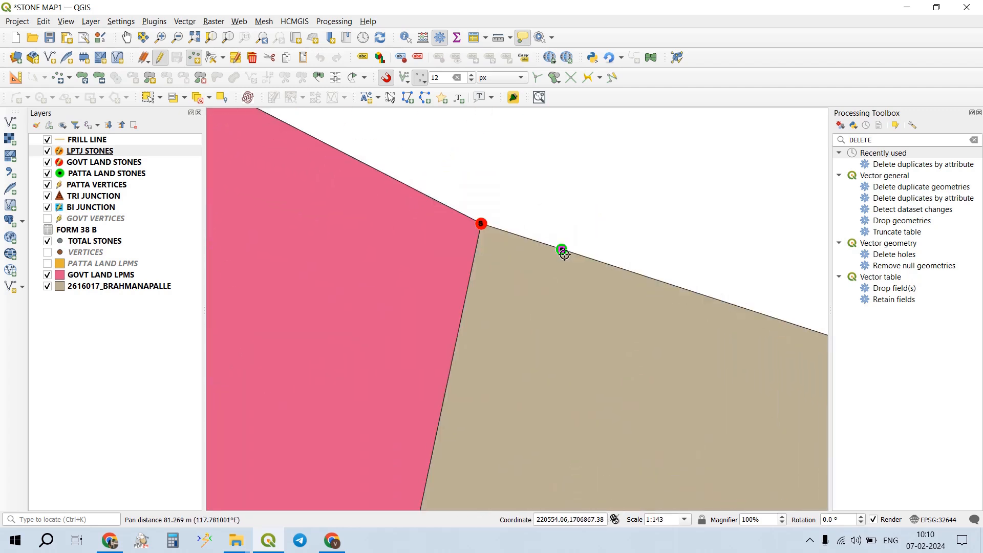
click(564, 254)
key(Return)
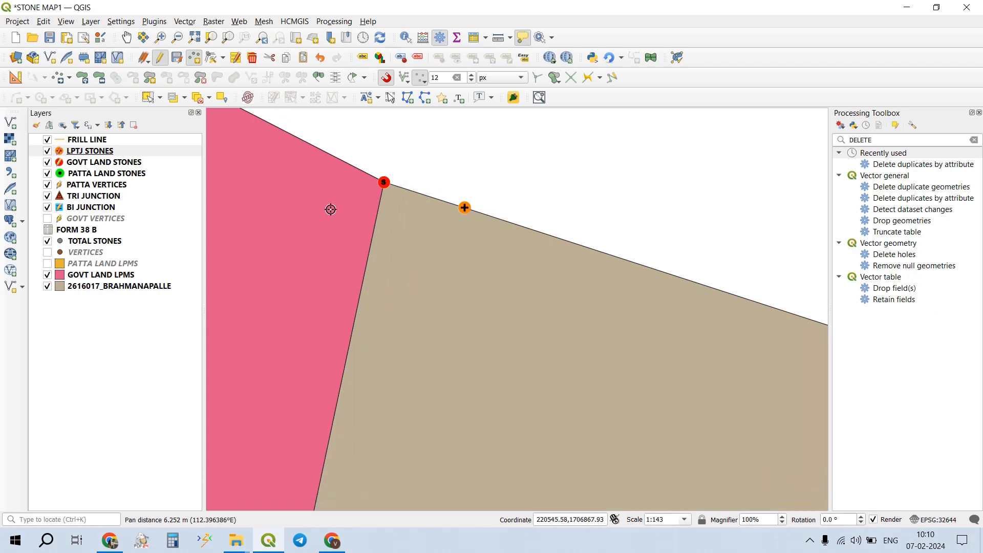
click(177, 57)
- Add an LPTJ point at the next parcel corner and save the layer edits
scroll(412, 257, down, 2)
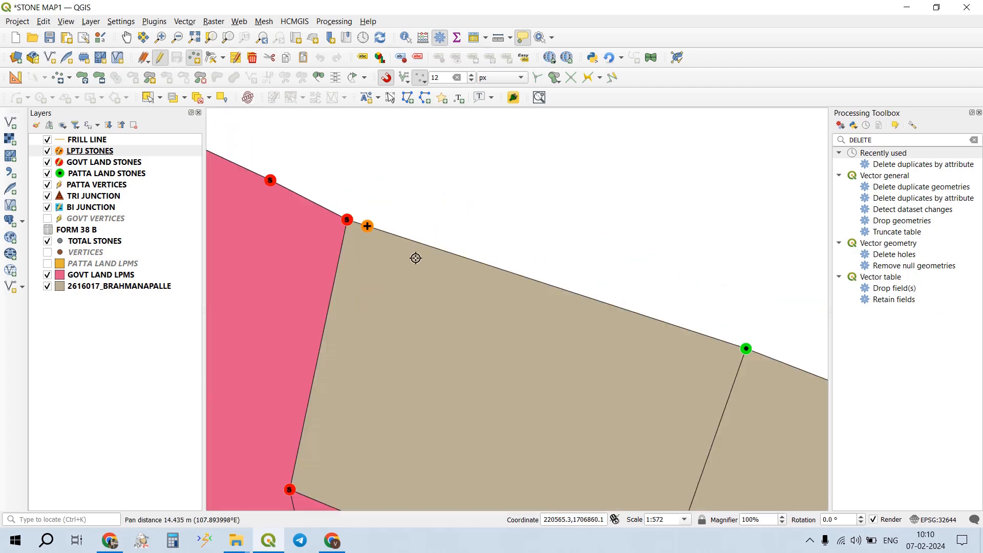
drag(652, 331, 555, 298)
click(635, 310)
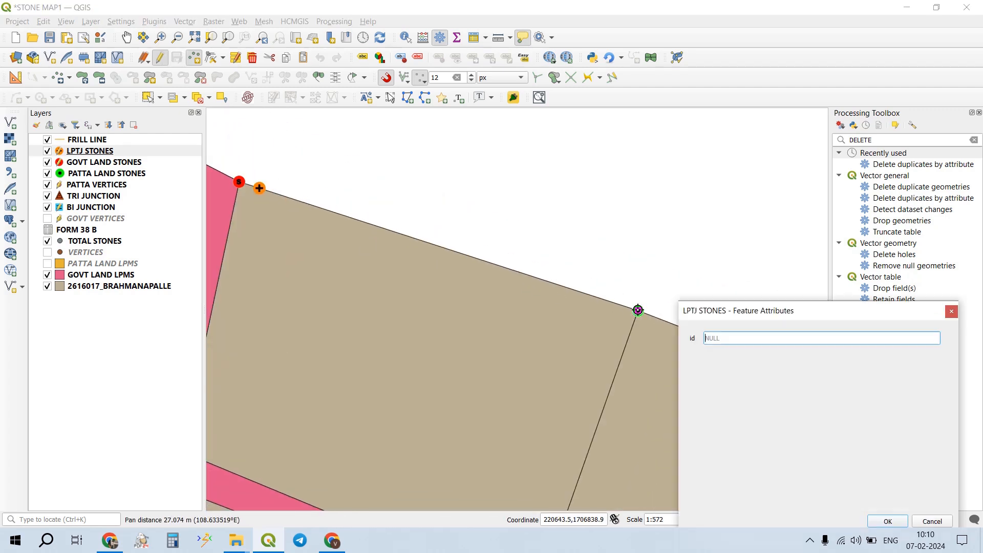
key(Return)
drag(746, 375, 358, 281)
click(177, 57)
- Across the pink GOVT LAND parcel, place LPTJ points on the upper and lower green stones
drag(544, 314, 476, 285)
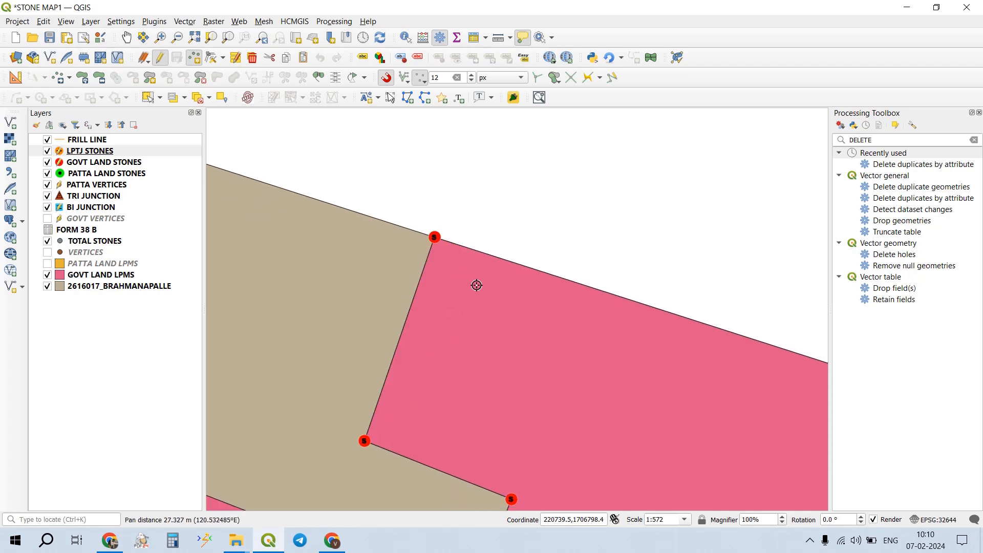
drag(600, 362, 402, 284)
scroll(413, 283, down, 1)
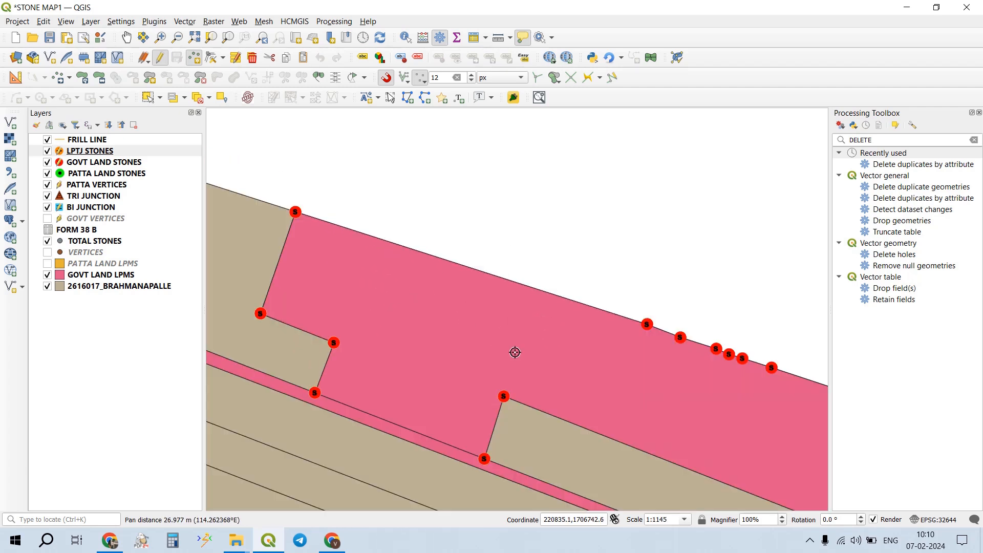
drag(555, 355, 430, 291)
drag(540, 325, 357, 294)
drag(628, 407, 650, 248)
drag(596, 348, 624, 289)
scroll(623, 290, up, 2)
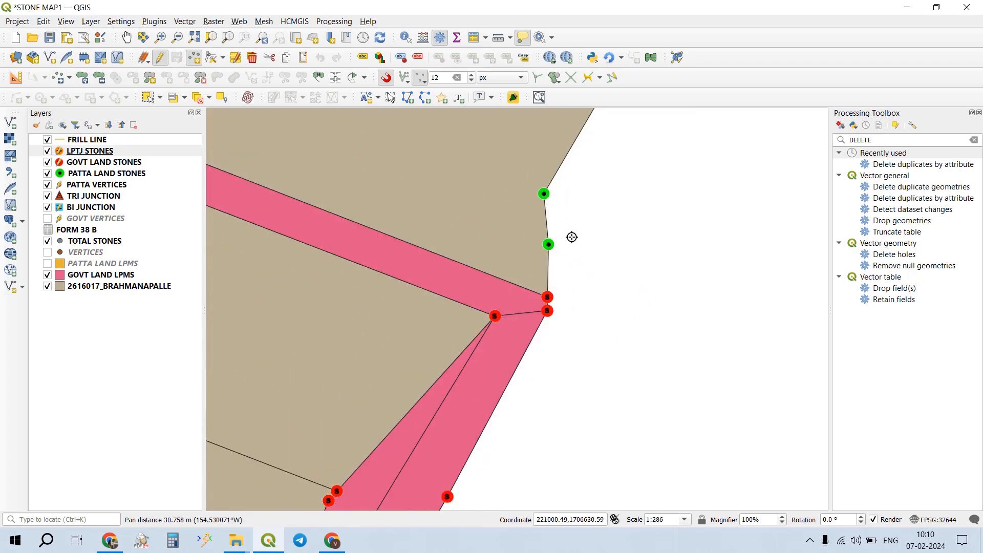
click(545, 196)
key(Return)
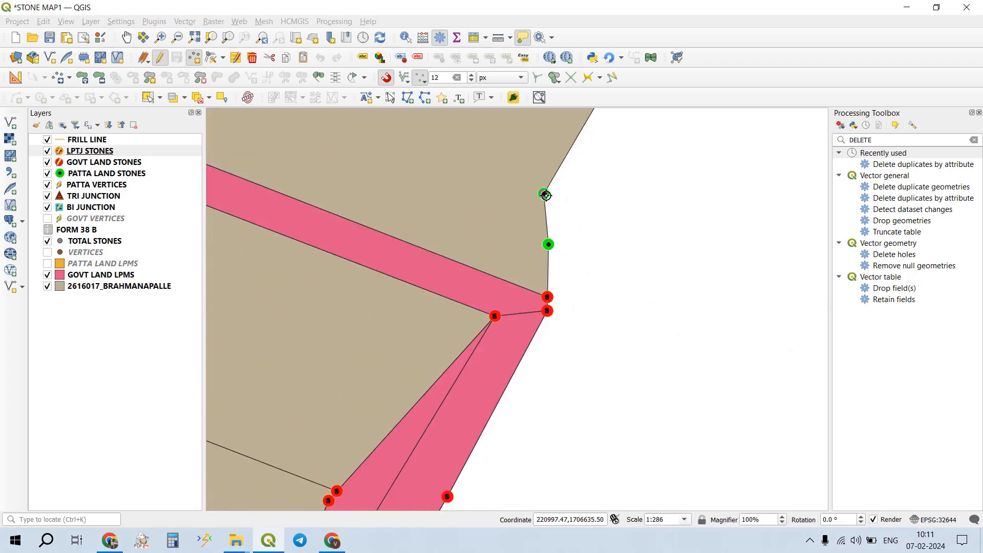
click(549, 249)
key(Return)
- Follow the pink GOVT LAND strip to its lower corner and place an LPTJ point there
drag(569, 297, 605, 261)
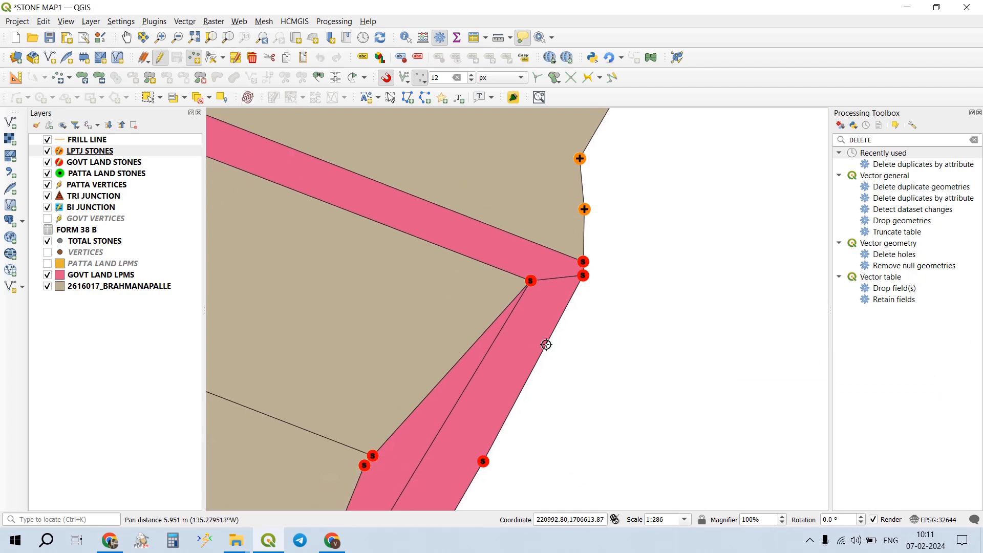
drag(542, 342, 614, 268)
scroll(614, 268, down, 1)
drag(574, 394, 617, 260)
drag(574, 360, 628, 270)
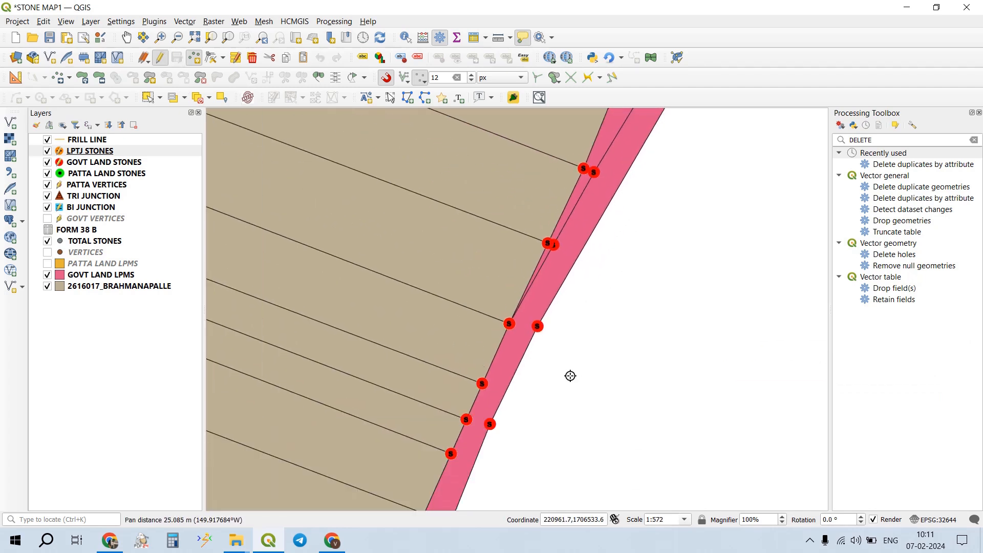
drag(569, 378, 631, 226)
drag(565, 353, 577, 245)
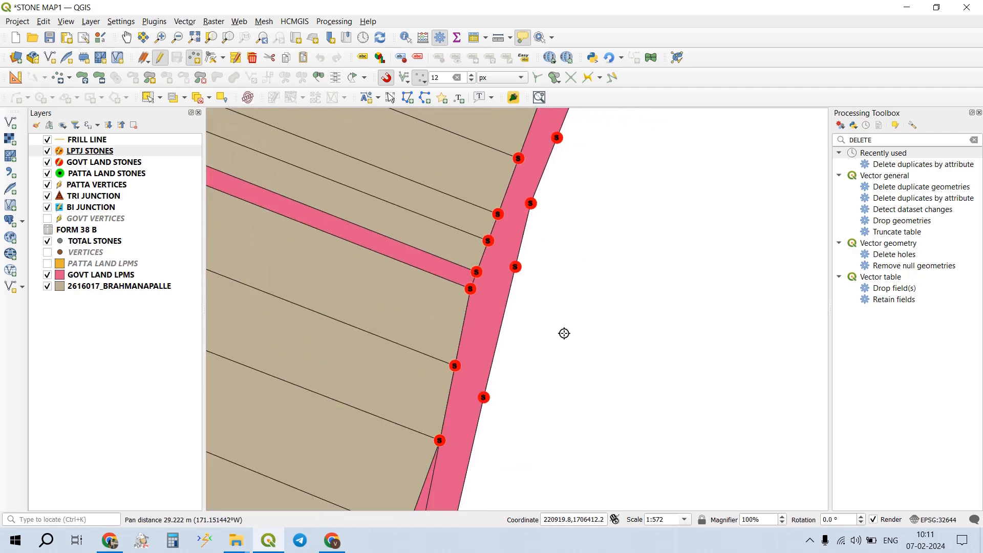
drag(550, 378, 553, 237)
drag(516, 389, 565, 233)
drag(537, 421, 562, 267)
drag(517, 321, 593, 188)
drag(519, 373, 568, 185)
drag(525, 397, 569, 229)
drag(519, 375, 542, 258)
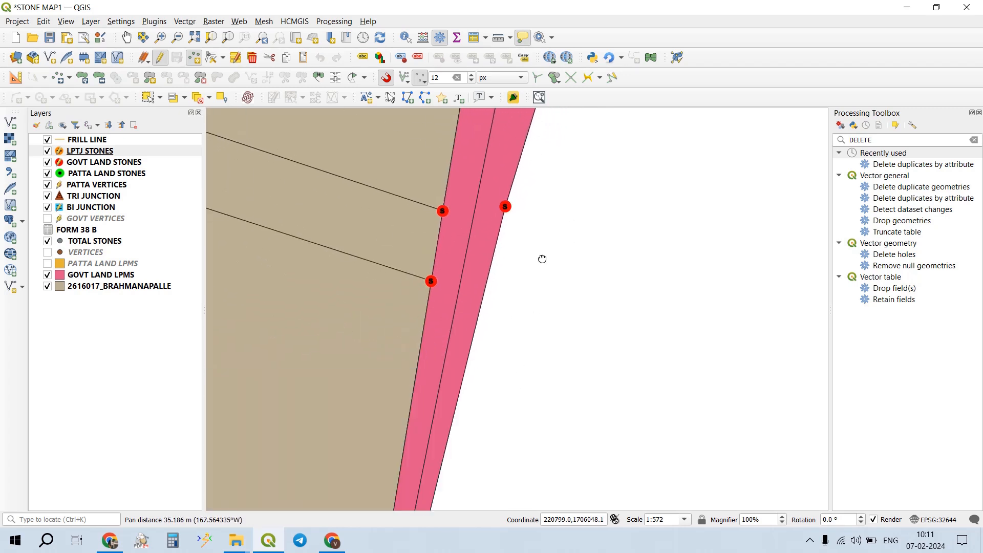
drag(504, 385, 529, 281)
drag(520, 337, 521, 287)
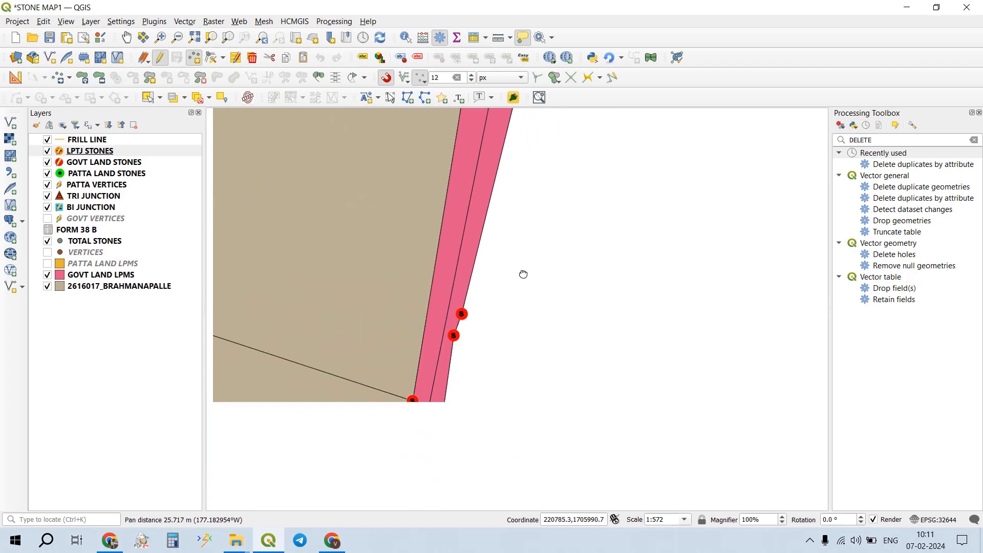
drag(490, 326, 496, 271)
scroll(493, 314, down, 1)
drag(491, 397, 513, 149)
drag(481, 352, 490, 183)
drag(491, 267, 507, 151)
drag(463, 382, 492, 242)
drag(468, 426, 541, 242)
mouse_move(502, 438)
mouse_down()
mouse_move(526, 309)
mouse_move(506, 277)
mouse_move(503, 302)
mouse_up()
drag(465, 462, 506, 291)
drag(455, 434, 490, 314)
drag(463, 455, 488, 303)
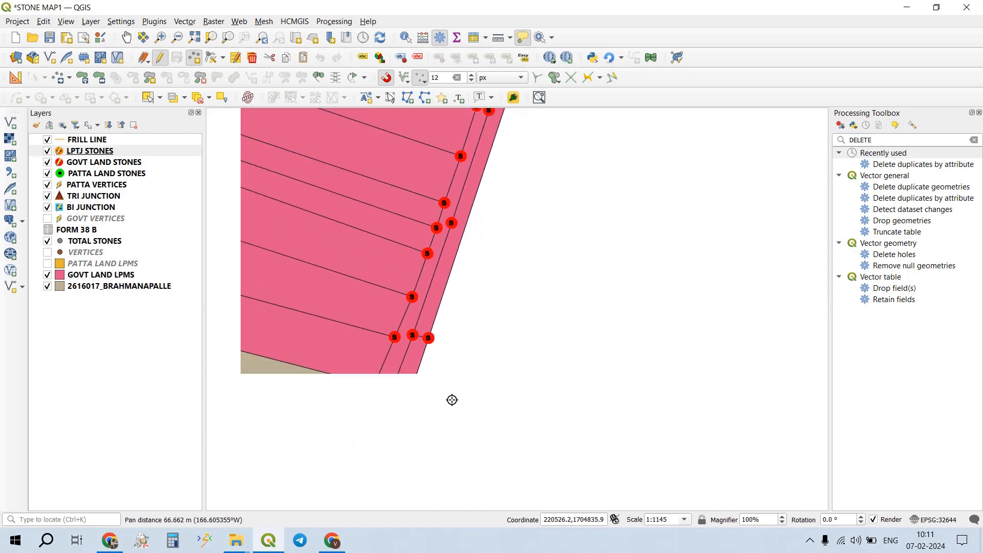
drag(432, 457, 481, 331)
drag(460, 430, 508, 300)
drag(454, 479, 505, 297)
drag(455, 444, 502, 292)
drag(445, 473, 504, 281)
drag(454, 428, 490, 317)
drag(435, 483, 647, 344)
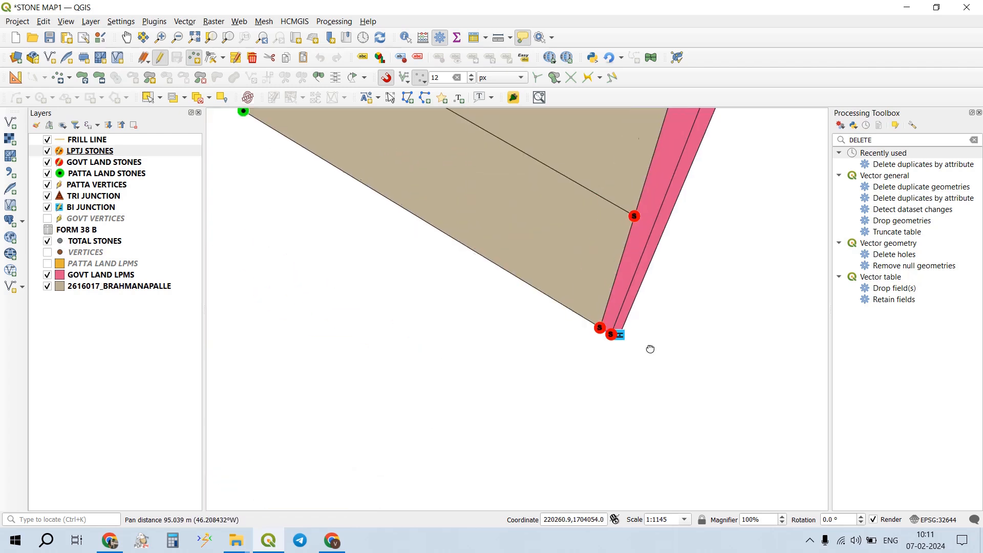
drag(368, 332, 449, 371)
drag(387, 274, 438, 351)
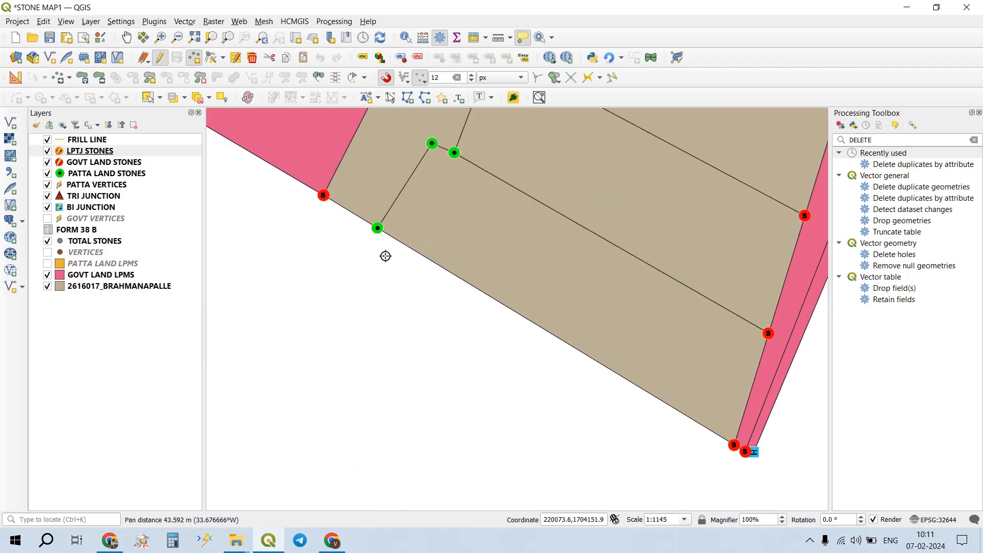
click(374, 233)
key(Return)
- Add three more LPTJ points on the next boundary and green stones along the edge
drag(339, 227, 502, 360)
drag(386, 315, 489, 421)
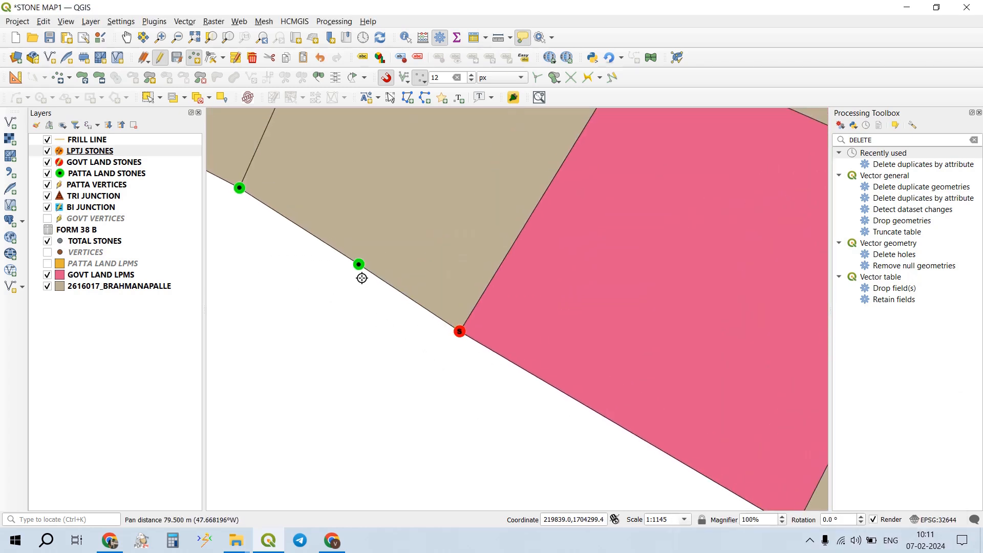
click(361, 268)
key(Return)
drag(317, 328, 497, 387)
click(417, 251)
key(Return)
drag(382, 257, 424, 315)
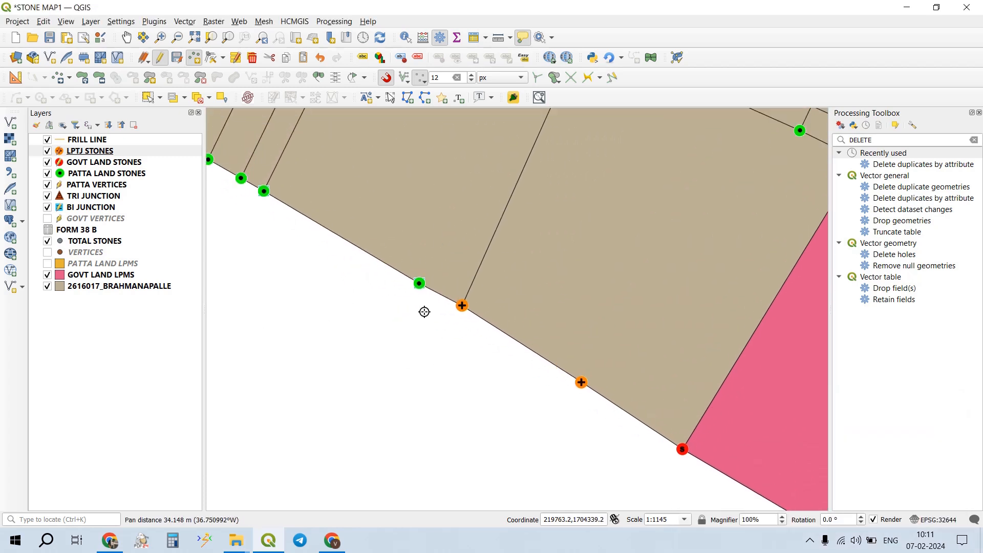
click(420, 287)
key(Return)
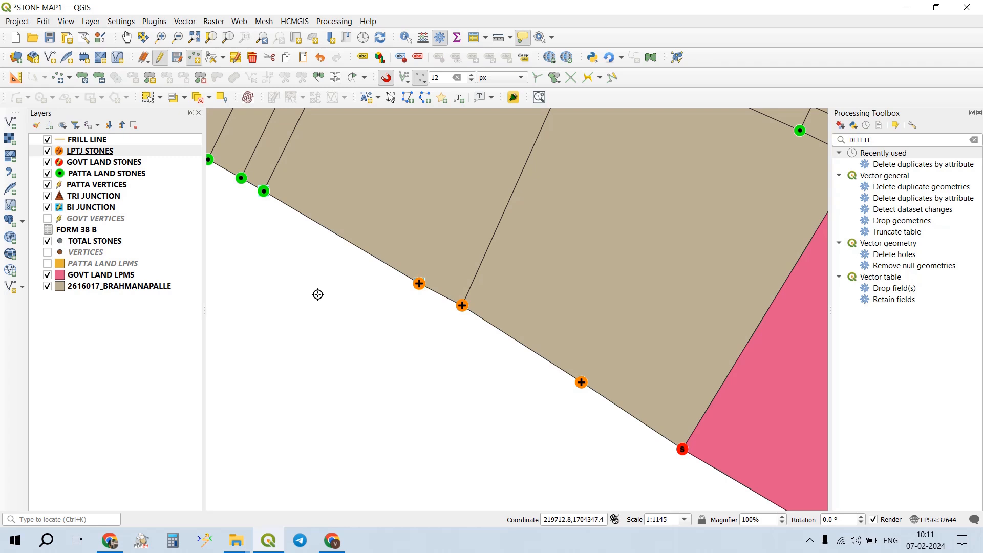
drag(294, 292, 327, 357)
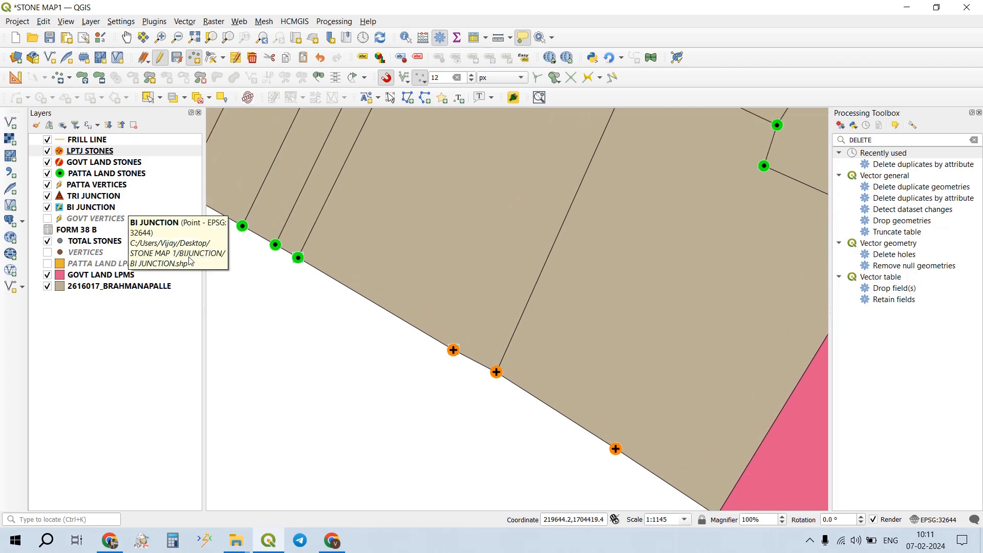
- Delete the wrongly placed LPTJ stone, then move BI JUNCTION and TRI JUNCTION up beneath LPTJ STONES
click(148, 99)
drag(467, 341, 436, 365)
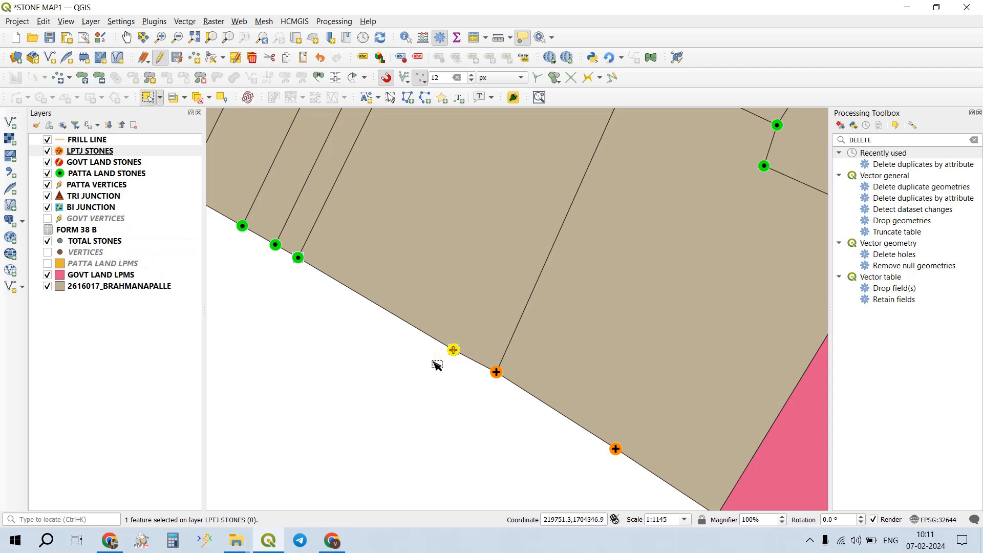
key(Delete)
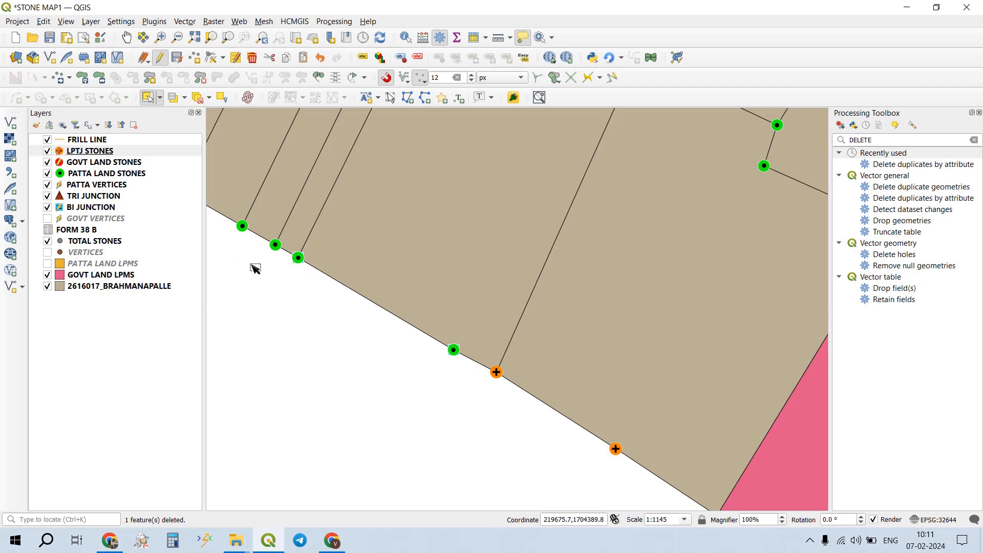
drag(111, 207, 96, 153)
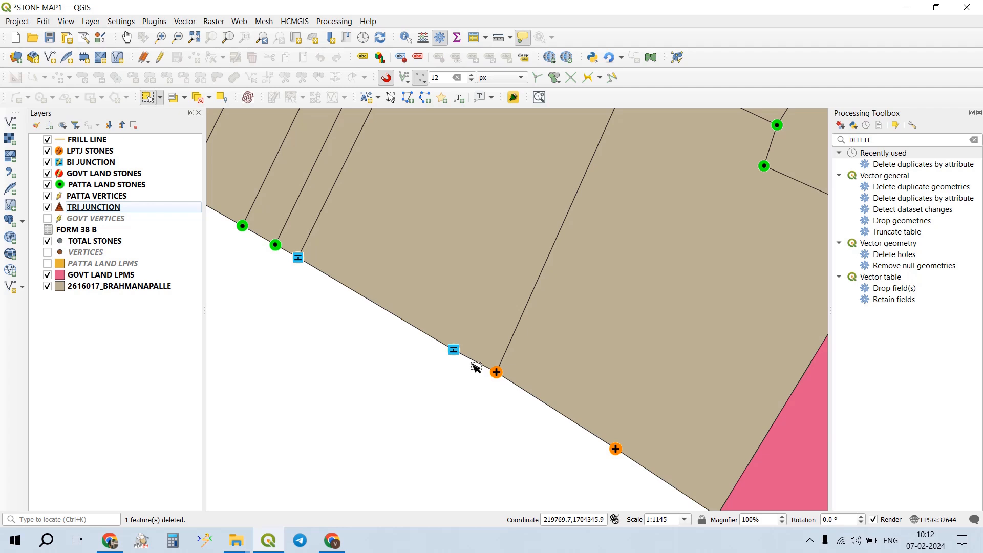
drag(132, 207, 138, 163)
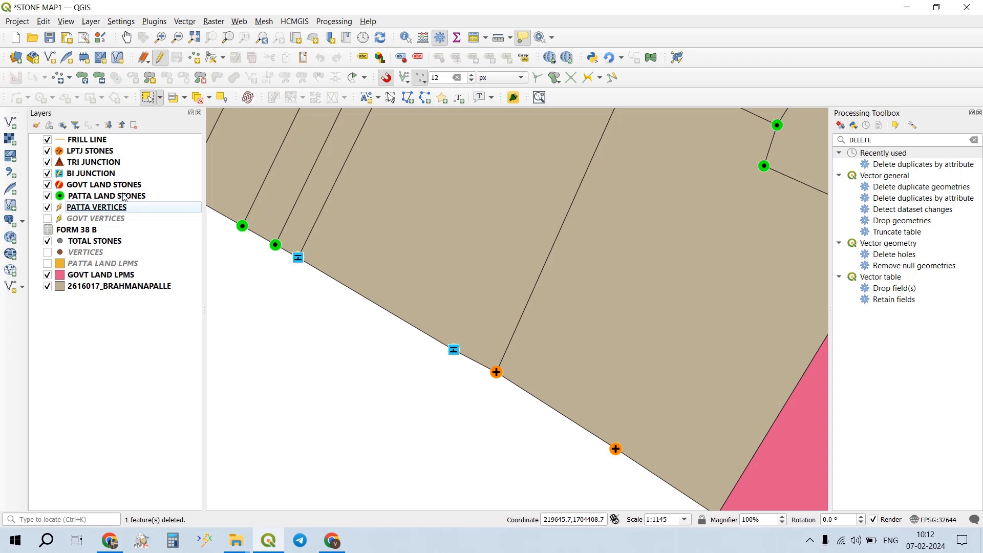
- Make LPTJ STONES the active layer and save its edits
click(115, 151)
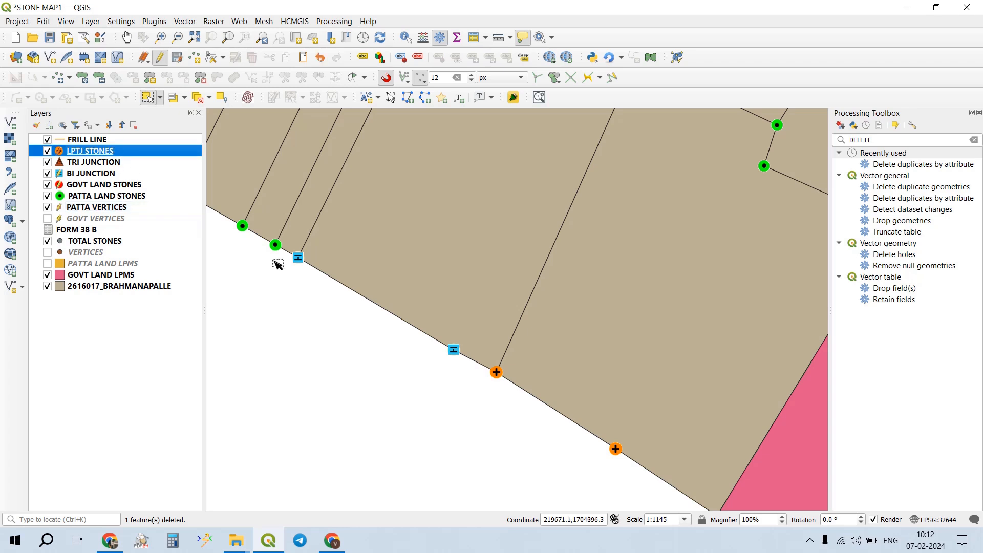
drag(279, 274, 422, 343)
click(182, 61)
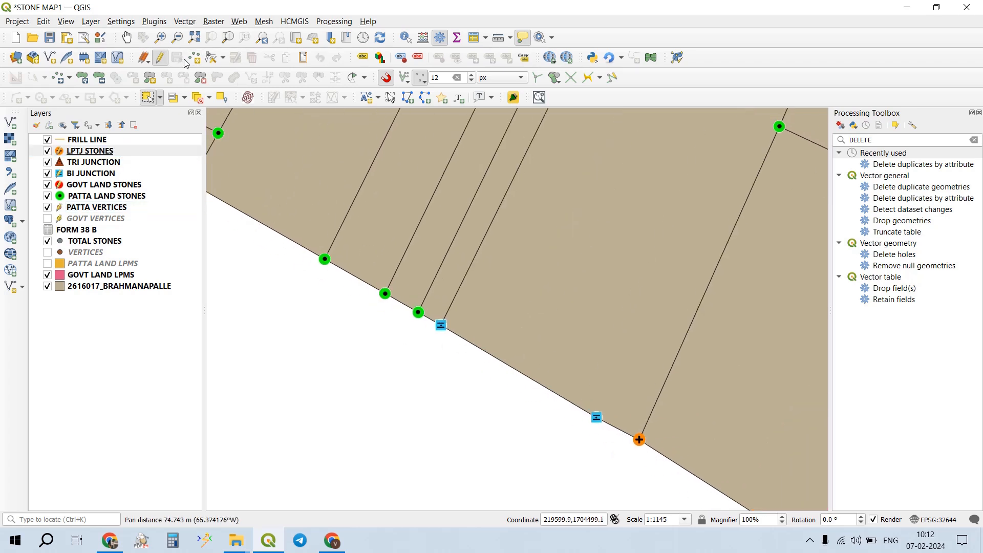
- Place two more LPTJ points on the next green boundary stones
click(194, 57)
drag(426, 362, 528, 388)
click(523, 343)
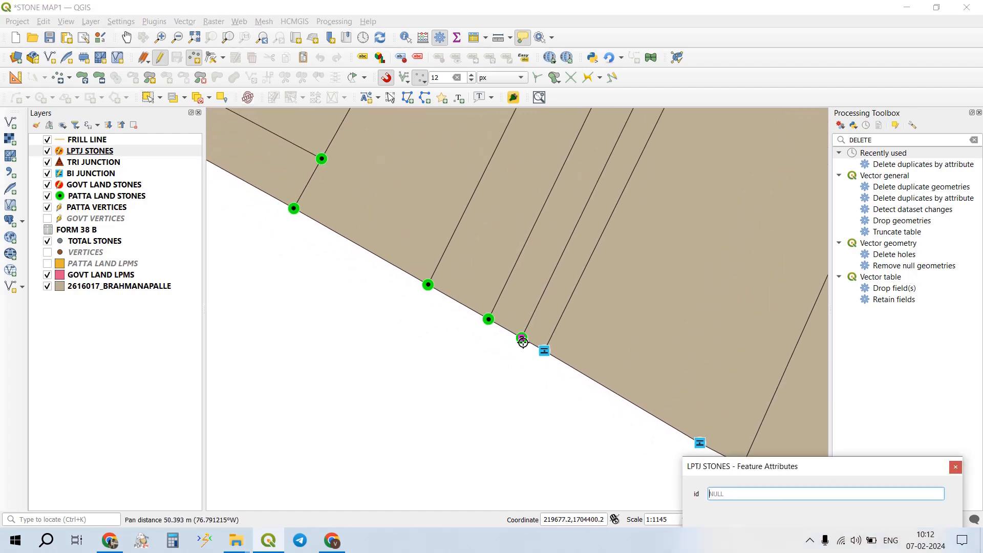
key(Return)
click(488, 320)
key(Return)
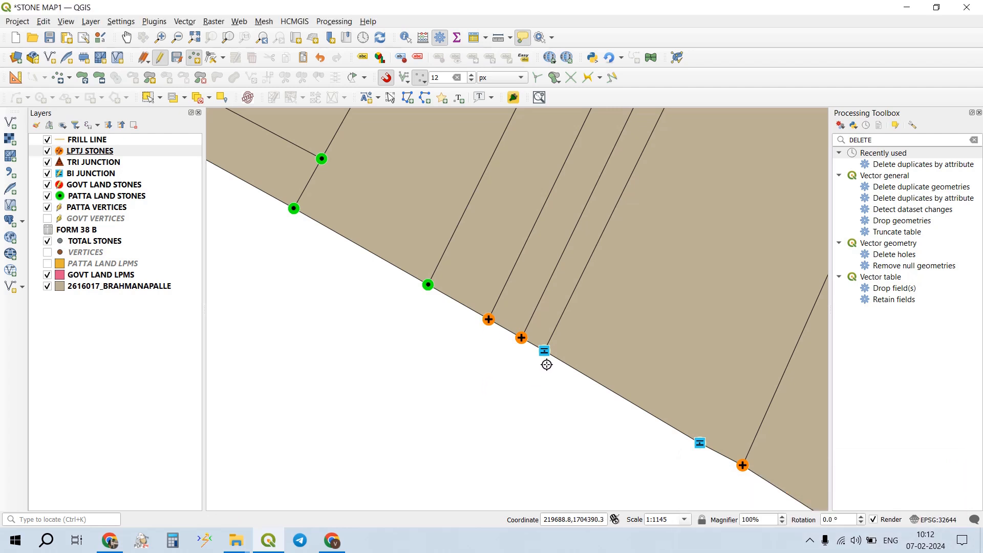
scroll(556, 354, up, 1)
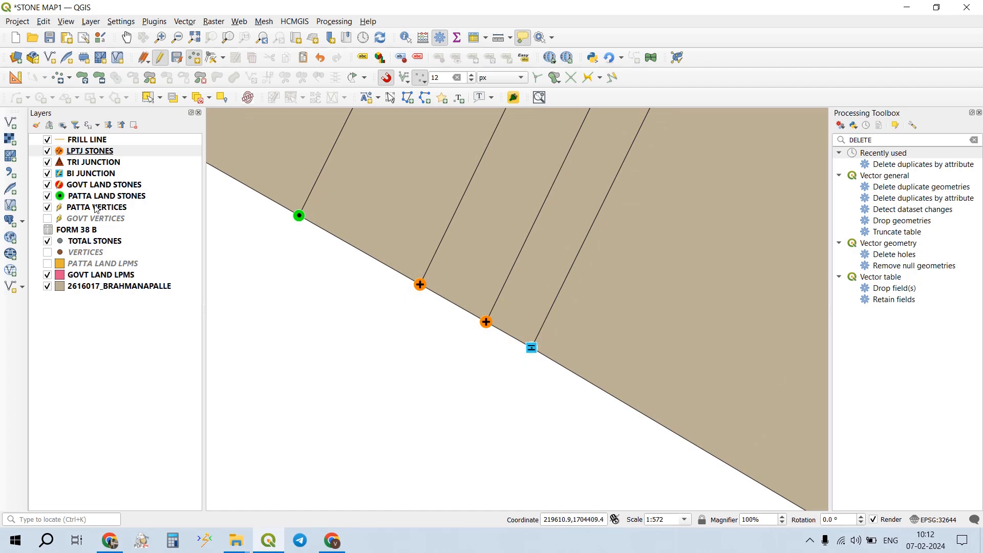
- Hide TOTAL STONES, PATTA VERTICES, the land stone, junction and LPTJ layers
click(47, 241)
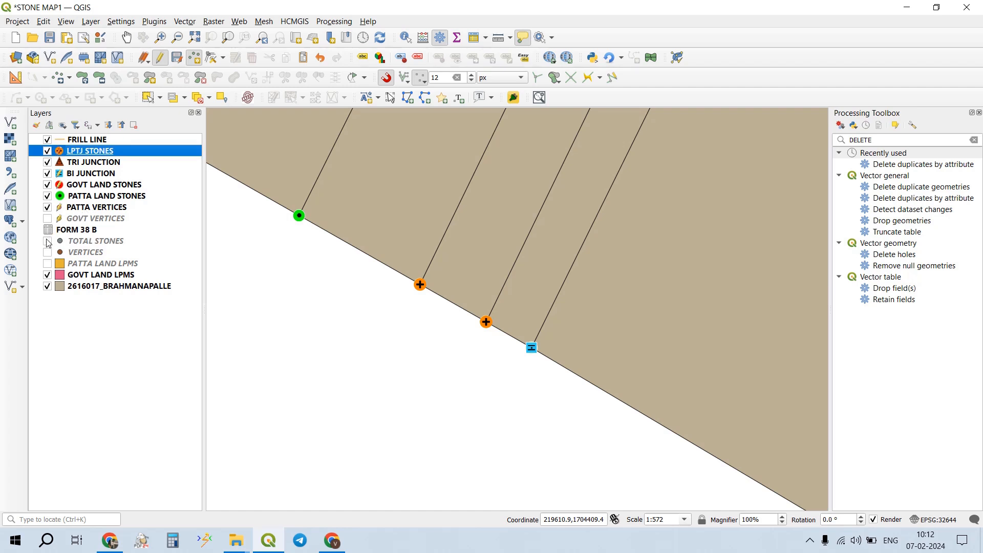
click(48, 207)
click(48, 201)
click(47, 196)
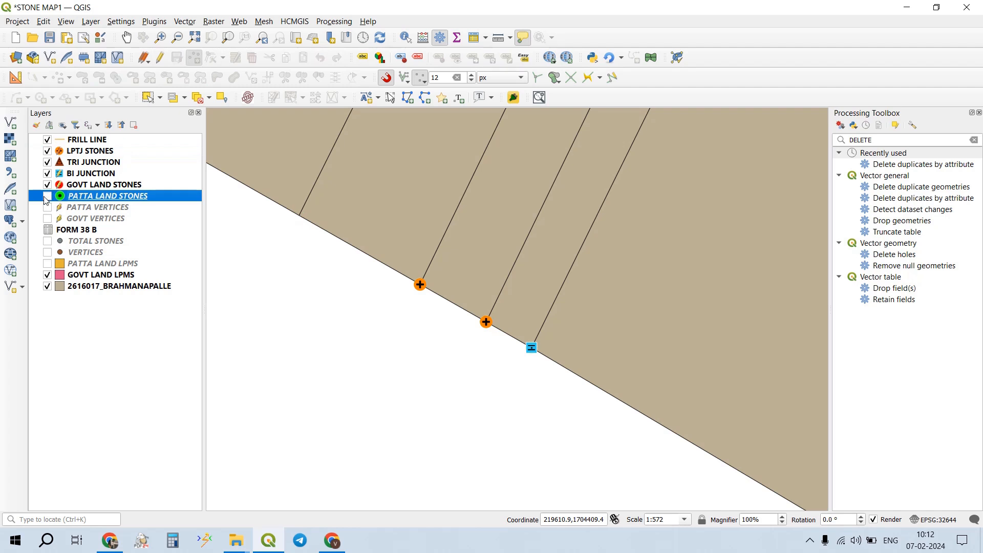
click(48, 189)
click(48, 185)
click(47, 174)
click(47, 162)
click(47, 151)
- Turn LPTJ STONES, TRI JUNCTION, GOVT LAND STONES, PATTA LAND STONES and BI JUNCTION back on
click(48, 151)
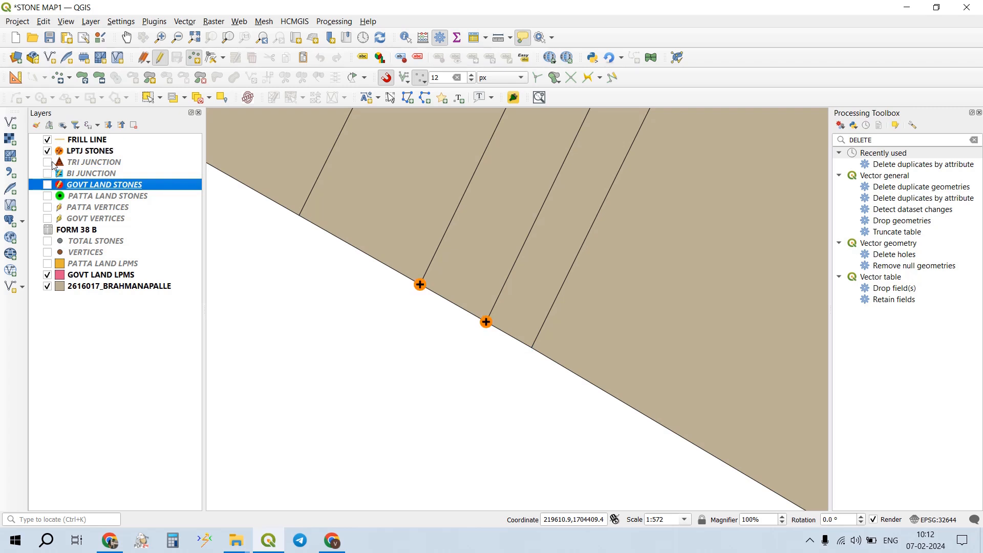
click(54, 164)
click(48, 163)
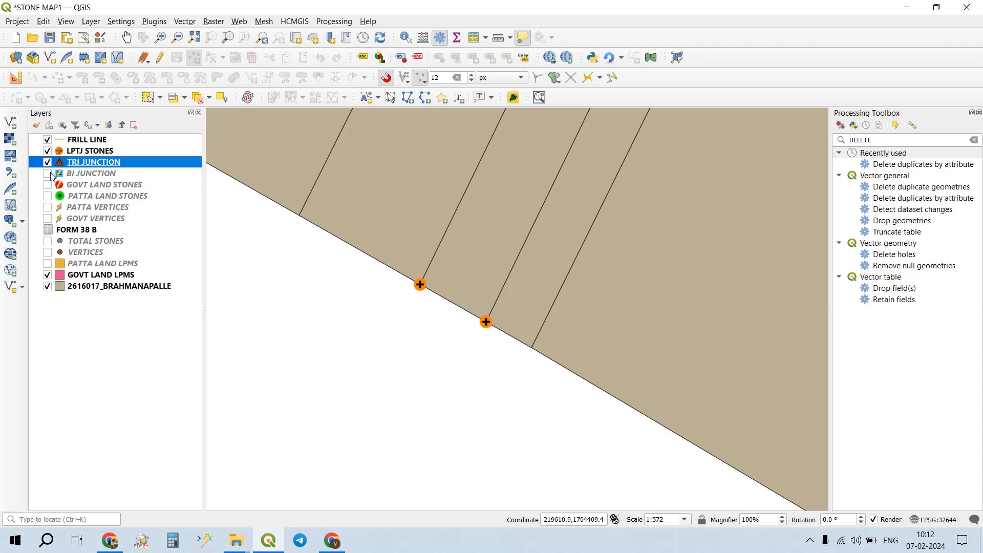
click(47, 174)
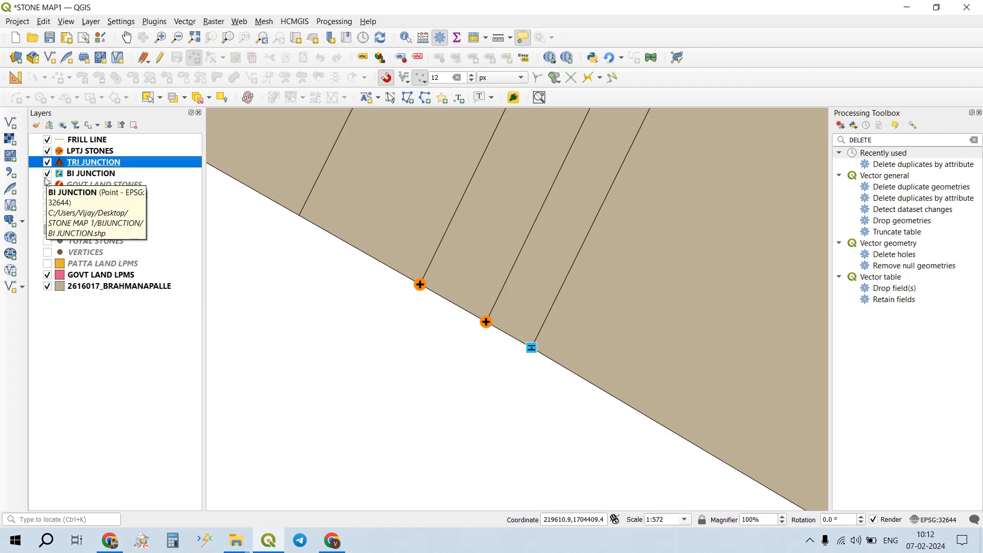
click(47, 174)
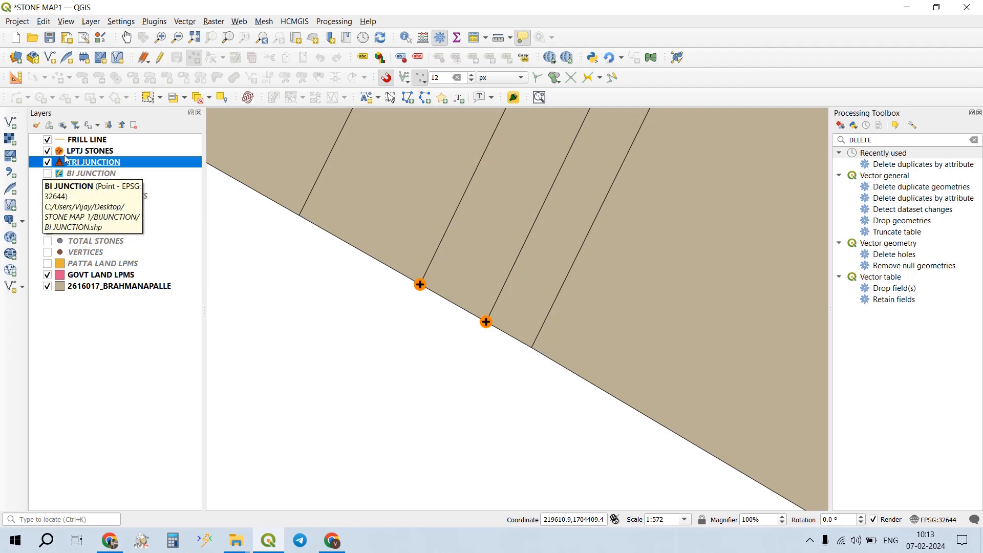
click(47, 185)
click(48, 196)
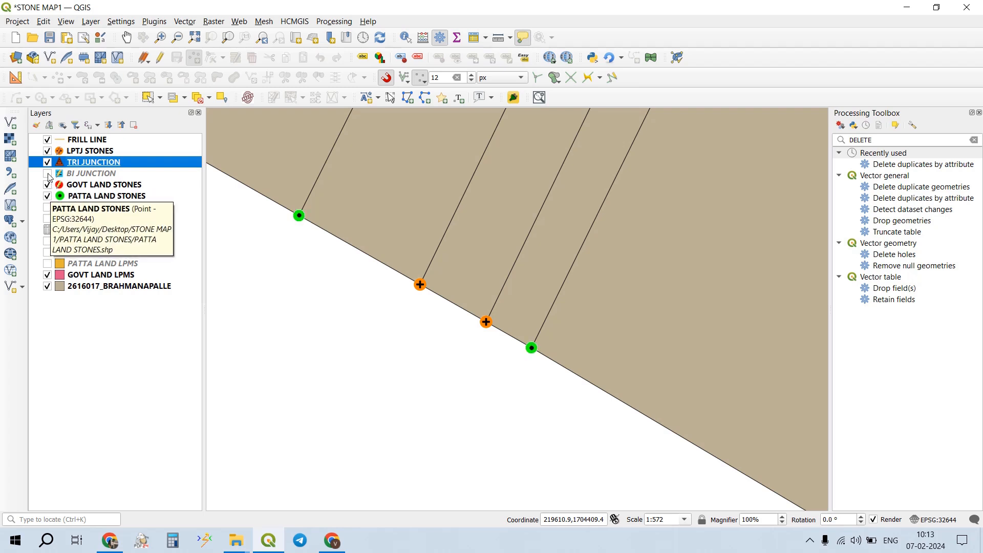
click(47, 174)
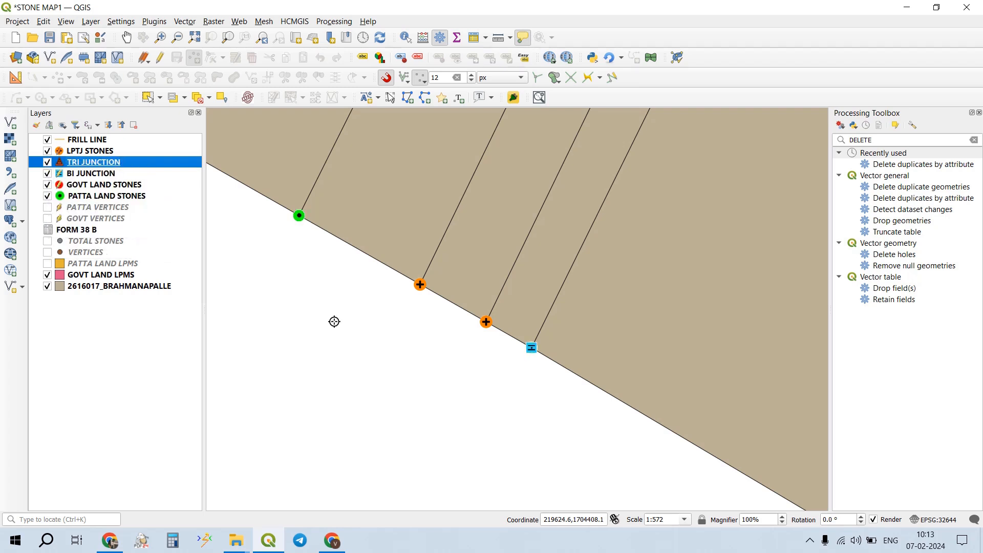
- Make LPTJ STONES the active editable layer and place a stone on the first green boundary stone
drag(398, 329, 440, 350)
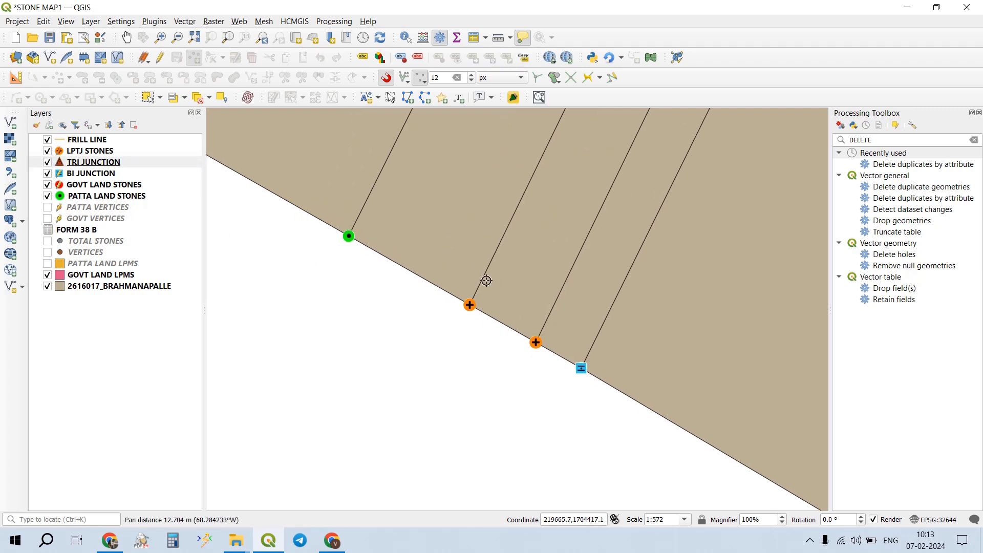
drag(397, 312, 457, 374)
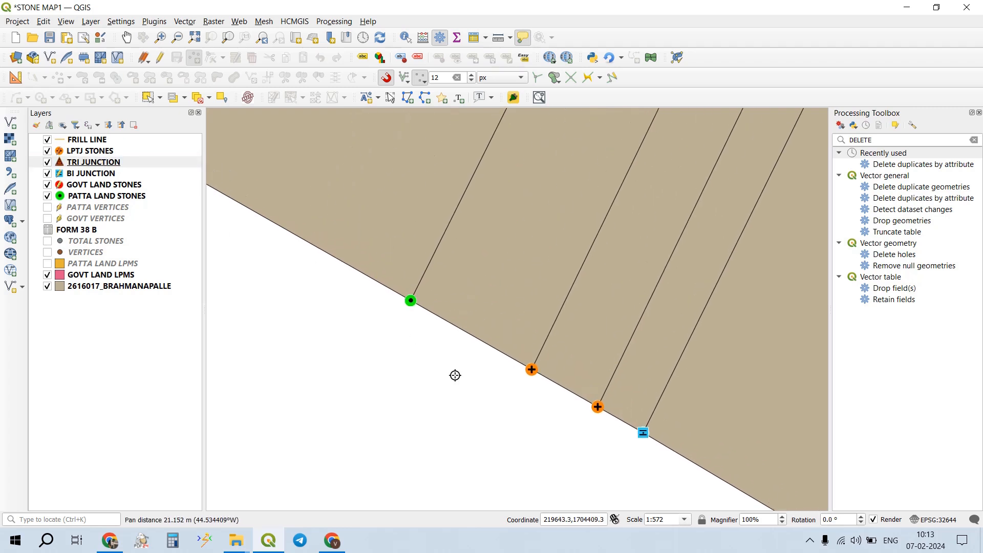
click(415, 299)
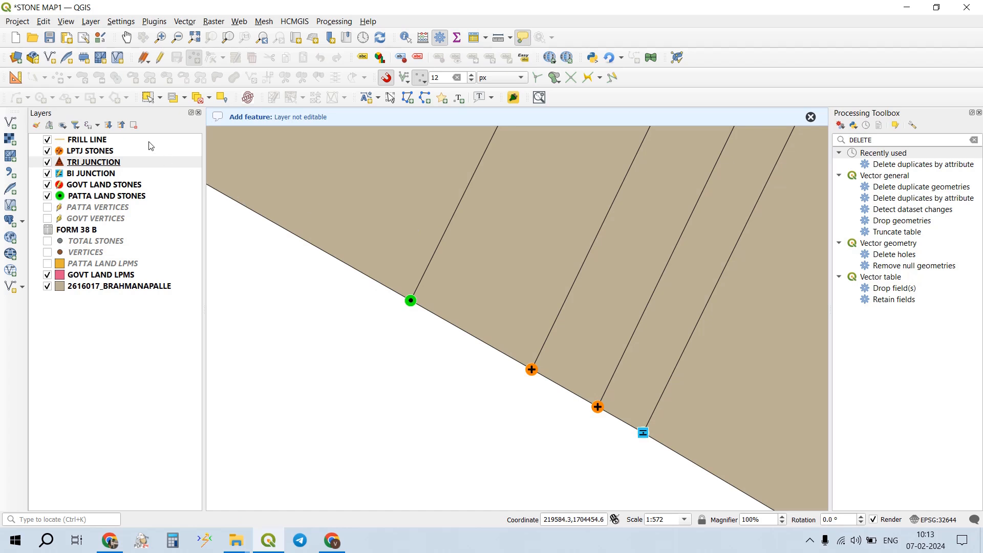
click(141, 150)
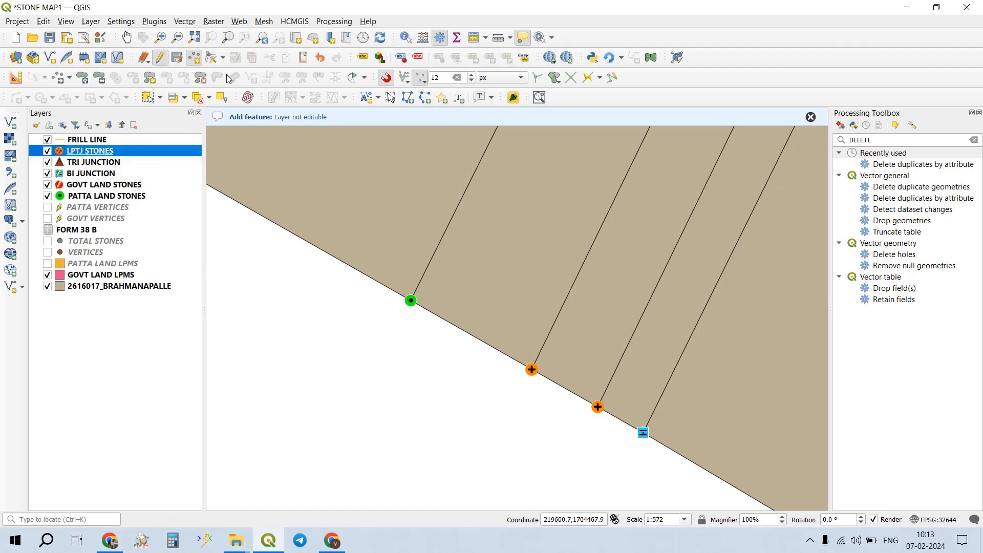
click(183, 62)
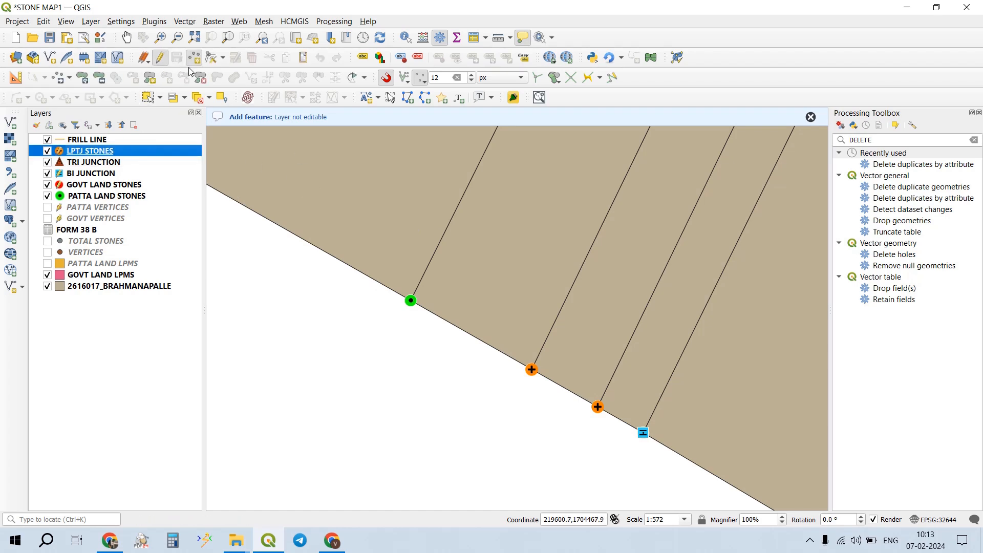
click(413, 299)
key(Return)
- Add LPTJ stones on the next three green stones along the parcel edge
drag(419, 358, 570, 425)
drag(347, 306, 436, 366)
click(384, 278)
key(Return)
drag(387, 338, 401, 369)
scroll(433, 338, down, 1)
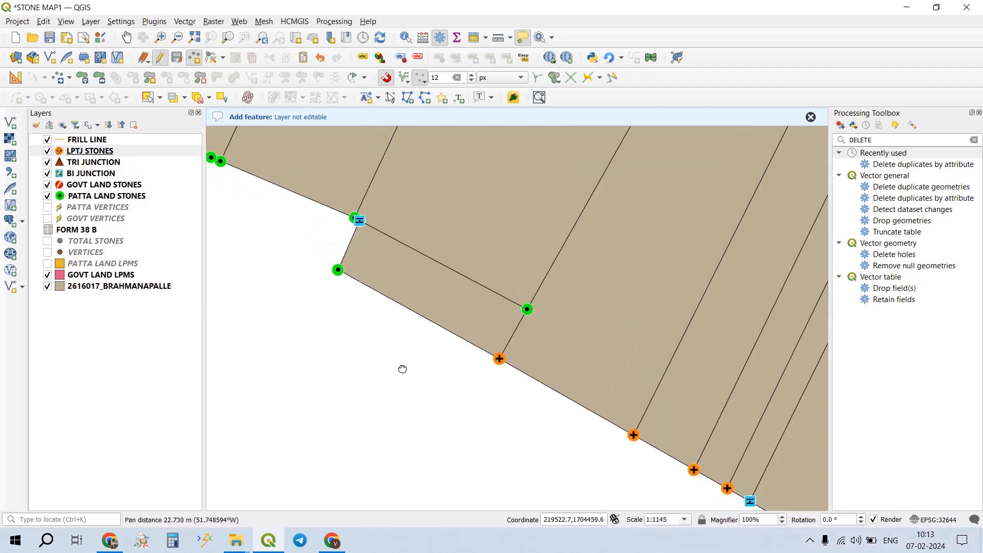
click(340, 271)
key(Return)
drag(347, 322, 371, 361)
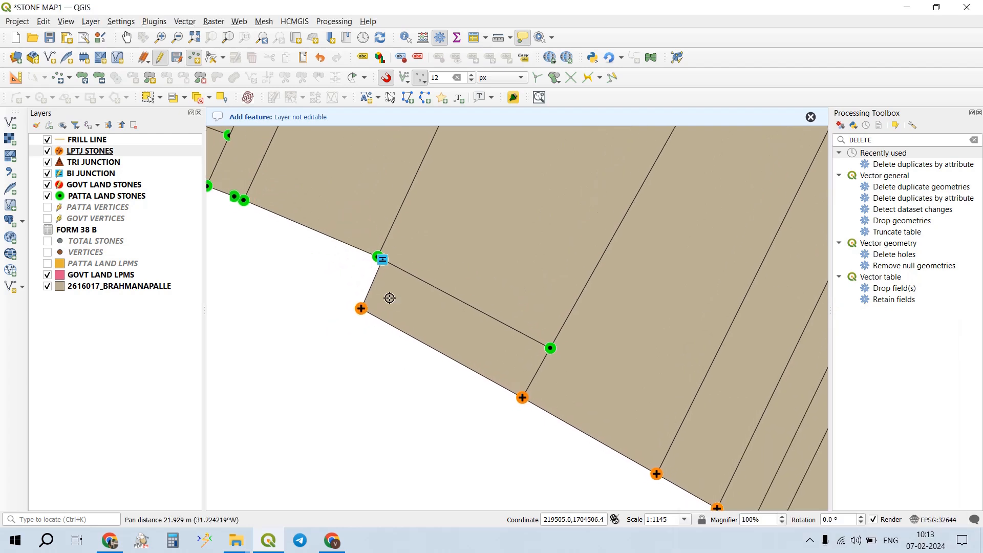
scroll(383, 257, up, 3)
click(331, 205)
key(Return)
- Move further along the boundary and add LPTJ stones on the next green stones
drag(395, 326, 530, 385)
scroll(510, 376, down, 1)
drag(410, 353, 605, 400)
scroll(584, 386, down, 2)
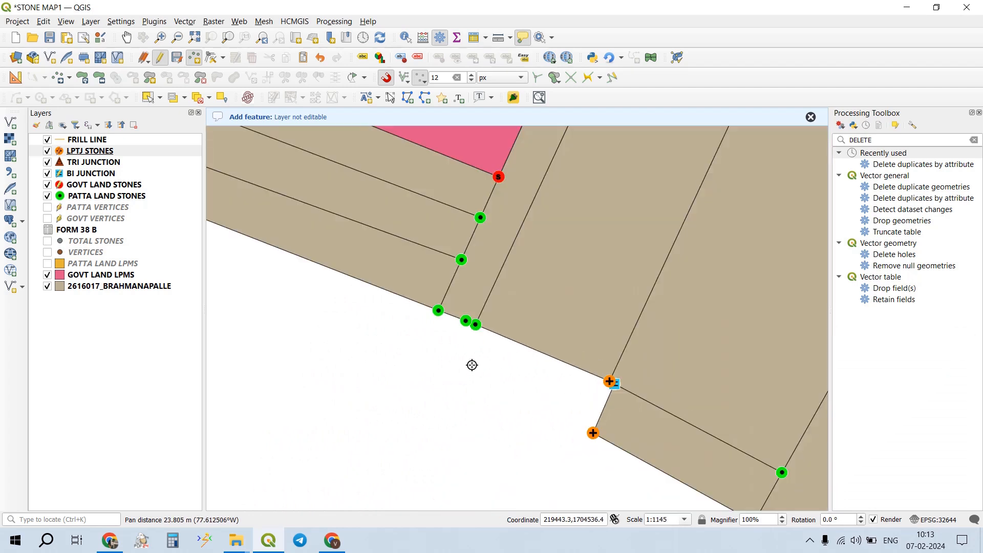
click(476, 328)
key(Return)
scroll(476, 329, up, 2)
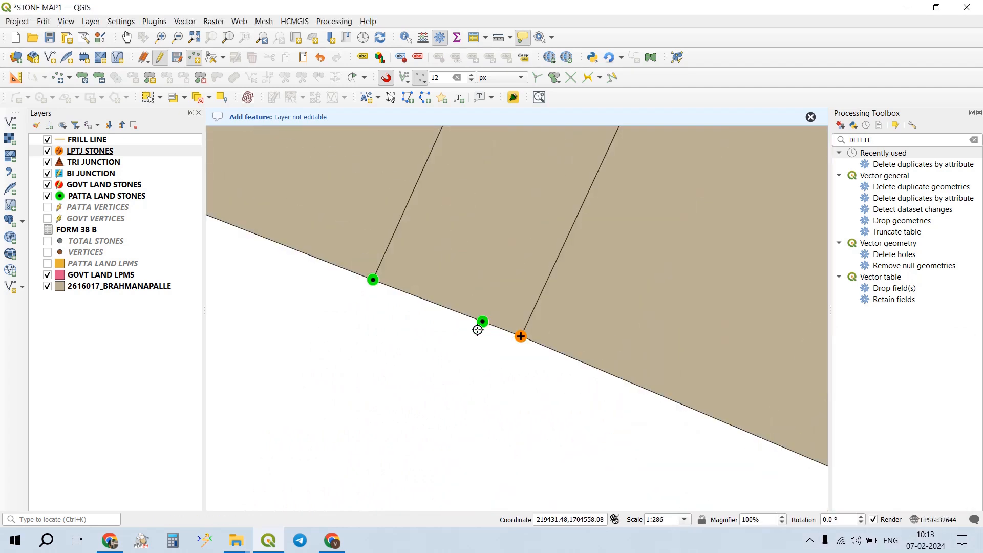
click(480, 328)
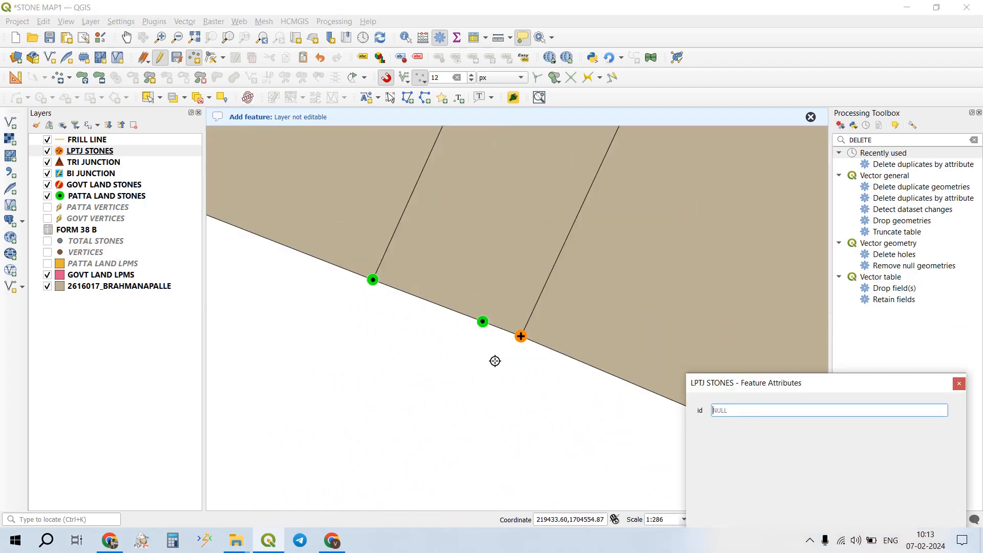
click(958, 384)
click(485, 319)
key(Return)
- Follow the parcel boundary to the next pair of green stones and add LPTJ stones on both
drag(455, 291, 631, 498)
drag(464, 394, 703, 392)
scroll(690, 382, down, 1)
drag(429, 296, 542, 375)
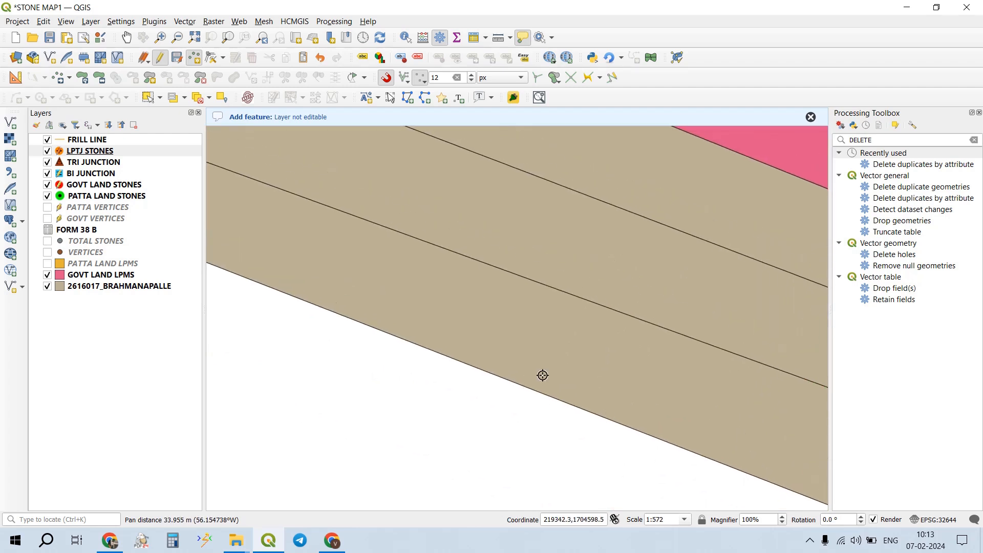
drag(496, 348, 622, 373)
scroll(606, 358, down, 1)
drag(458, 315, 454, 384)
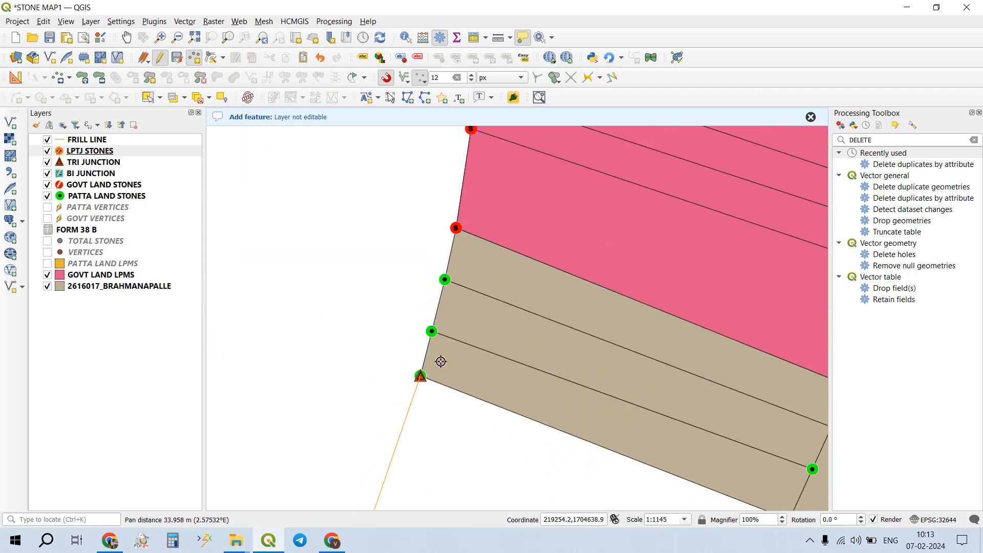
click(433, 331)
key(Return)
click(444, 280)
key(Return)
- Add LPTJ stones on the green stones above the pink parcels, working down the boundary
drag(516, 150, 491, 379)
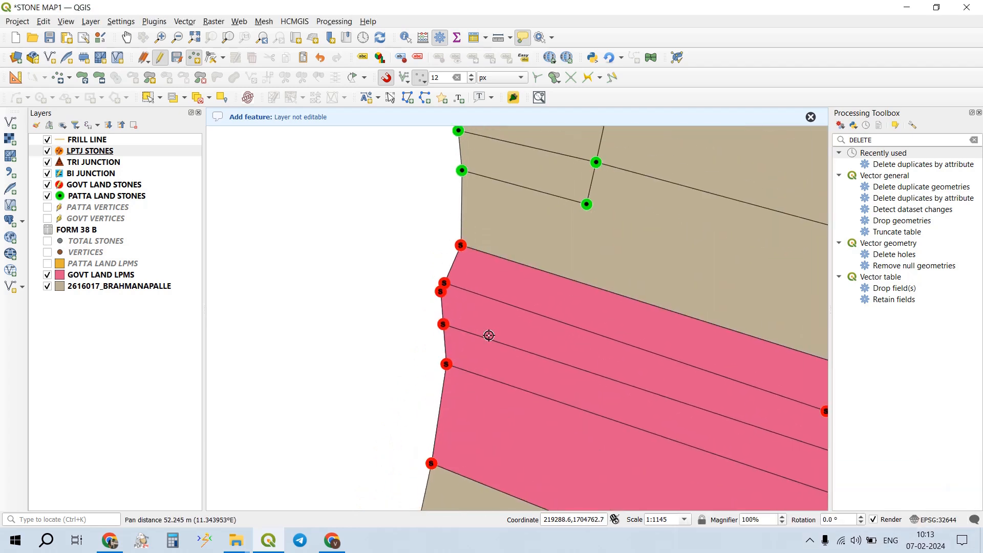
drag(489, 283, 492, 421)
click(463, 307)
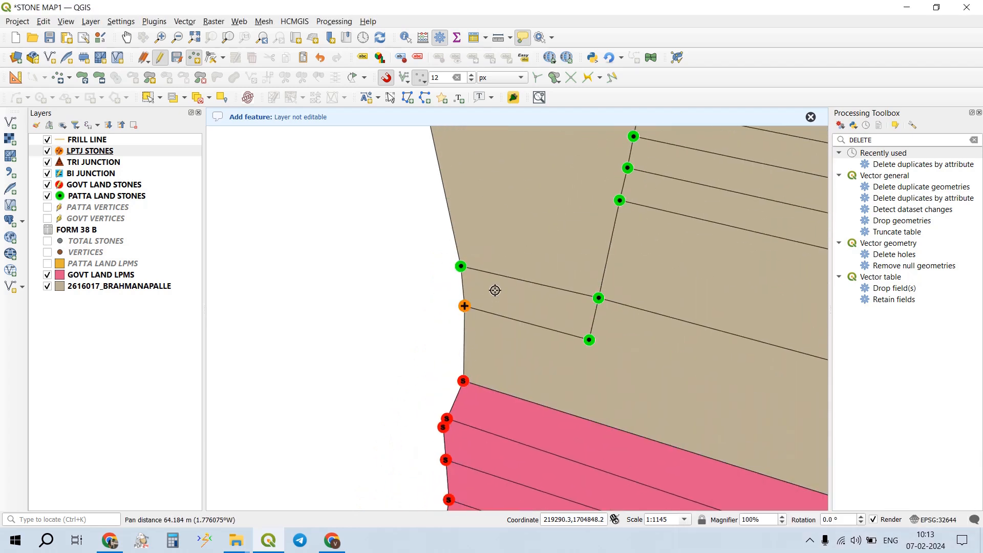
drag(496, 289, 499, 380)
click(467, 356)
drag(477, 274, 491, 402)
click(432, 276)
drag(467, 246, 476, 309)
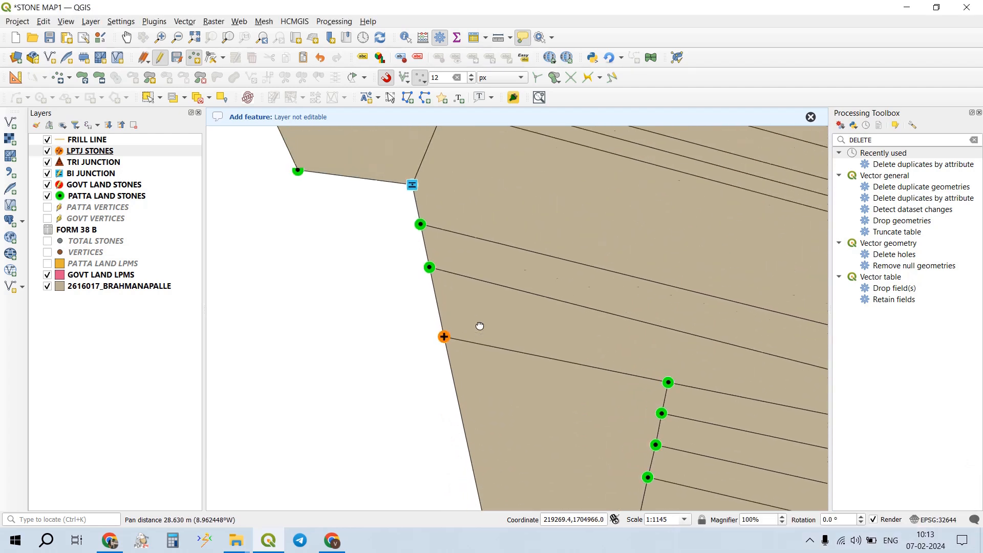
click(431, 276)
click(422, 235)
drag(450, 237, 494, 346)
click(348, 289)
- Place an LPTJ stone at the parcel corner and save the LPTJ STONES layer edits
drag(361, 231, 364, 244)
drag(423, 336, 492, 393)
scroll(476, 331, down, 1)
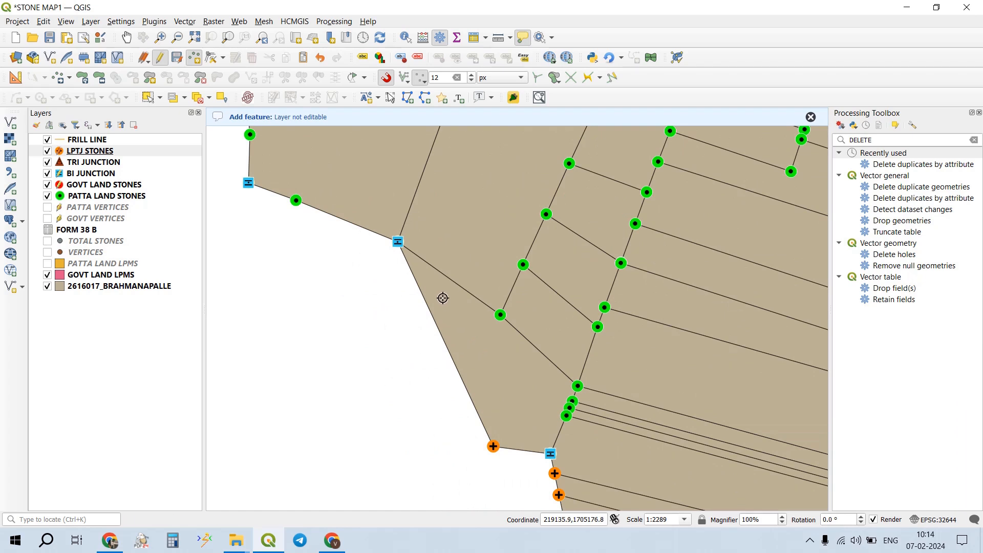
drag(441, 294, 478, 401)
click(331, 303)
key(Return)
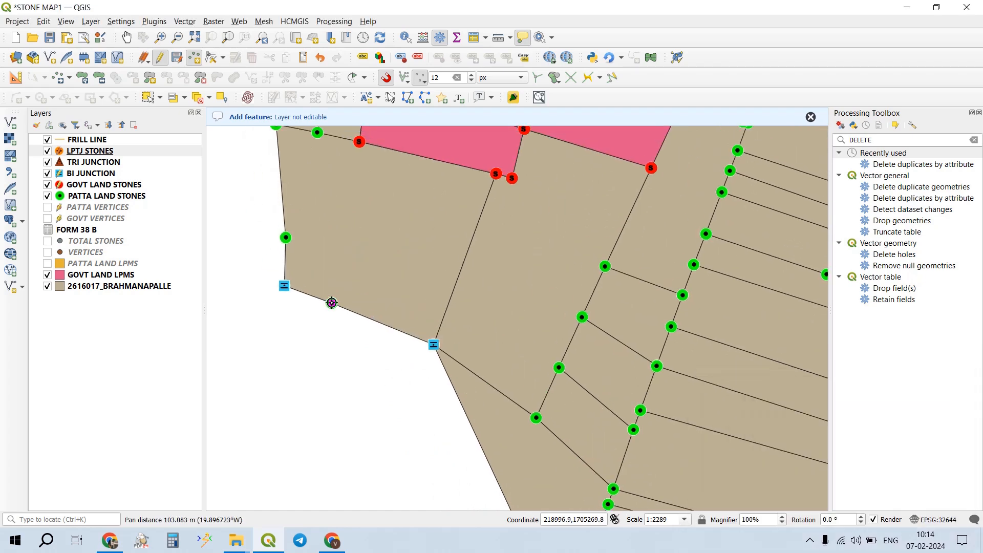
click(177, 56)
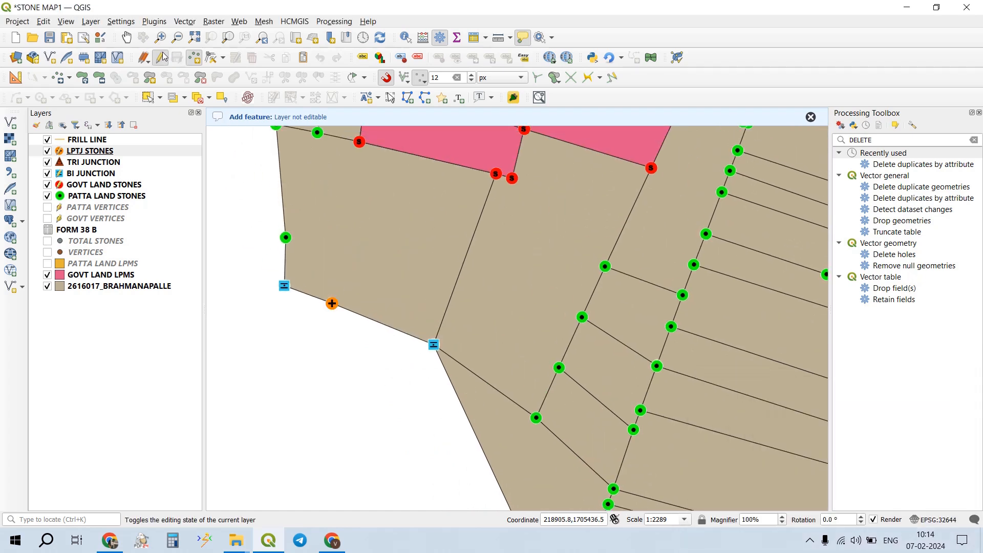
- Save the project, then place LPTJ stones at the left, upper and top corner vertices
click(50, 37)
drag(371, 259, 400, 383)
click(317, 359)
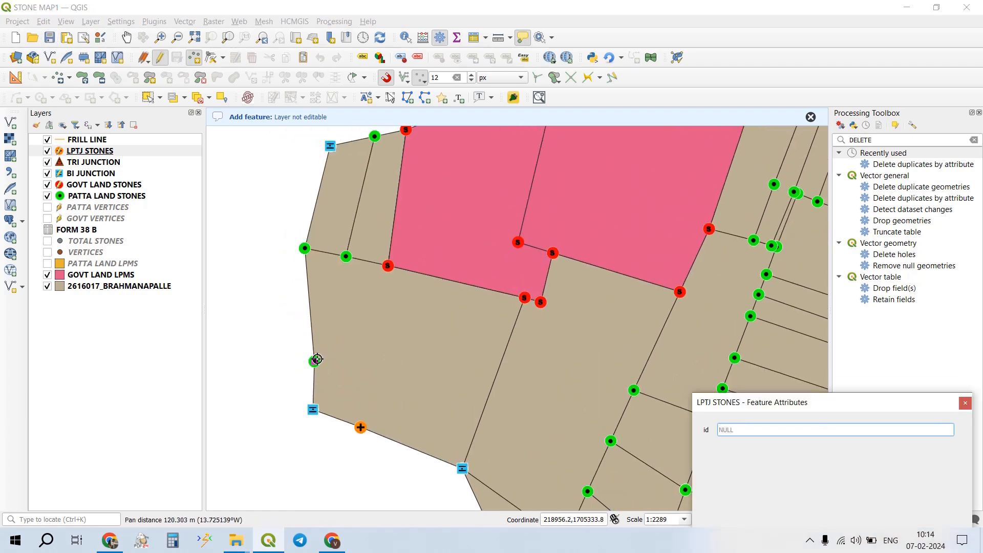
key(Return)
click(306, 249)
key(Return)
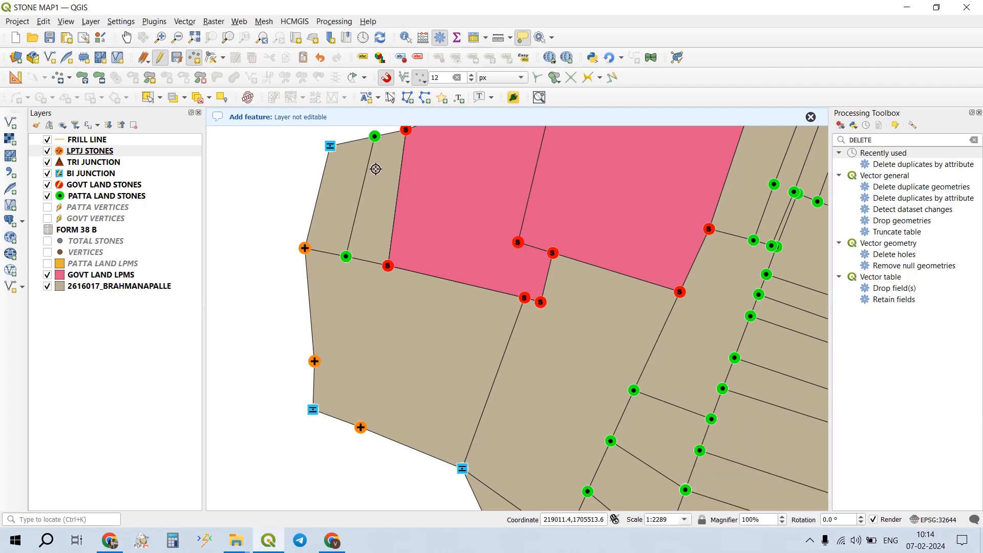
click(376, 137)
key(Return)
- Follow the boundary north-east and add LPTJ stones on the first two green stones there
drag(656, 241, 588, 344)
drag(560, 197, 481, 320)
drag(621, 271, 553, 343)
drag(664, 253, 623, 301)
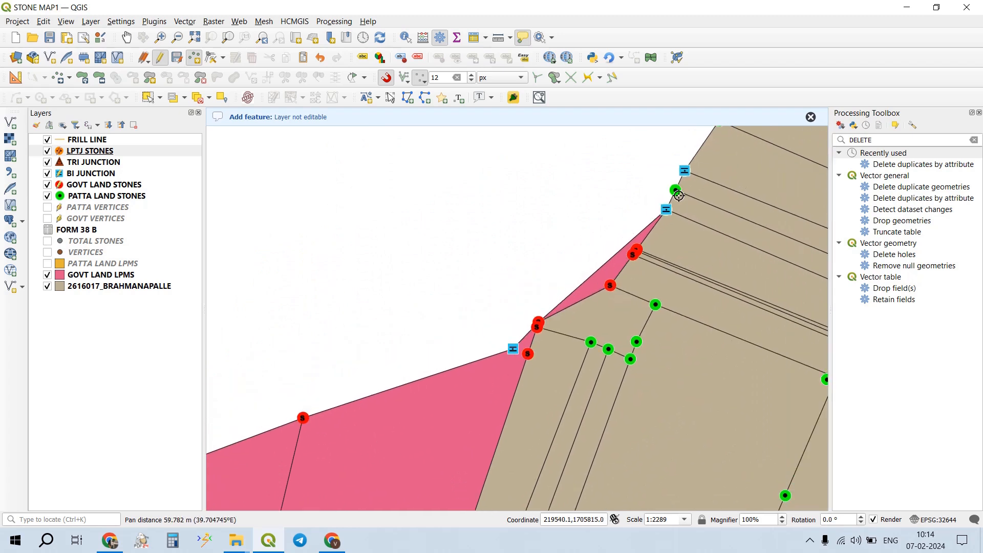
click(677, 192)
drag(722, 180, 693, 235)
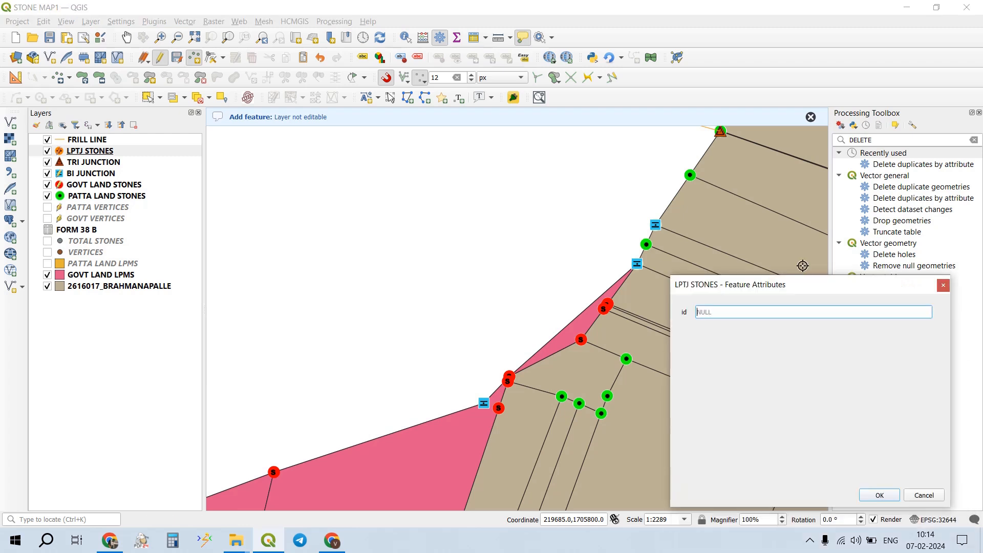
click(882, 495)
drag(752, 251, 708, 314)
click(638, 237)
key(Return)
- Add LPTJ stones on the next four green stones along the north-east boundary
drag(707, 234, 573, 472)
click(564, 319)
key(Return)
click(558, 294)
key(Return)
drag(595, 306, 579, 418)
scroll(542, 328, up, 2)
click(555, 326)
key(Return)
drag(598, 303, 606, 518)
click(535, 304)
key(Return)
- Continue down the boundary, adding LPTJ stones on four more green stones
drag(560, 290, 577, 523)
click(517, 330)
key(Return)
drag(532, 307, 527, 355)
click(512, 323)
key(Return)
drag(548, 283, 532, 501)
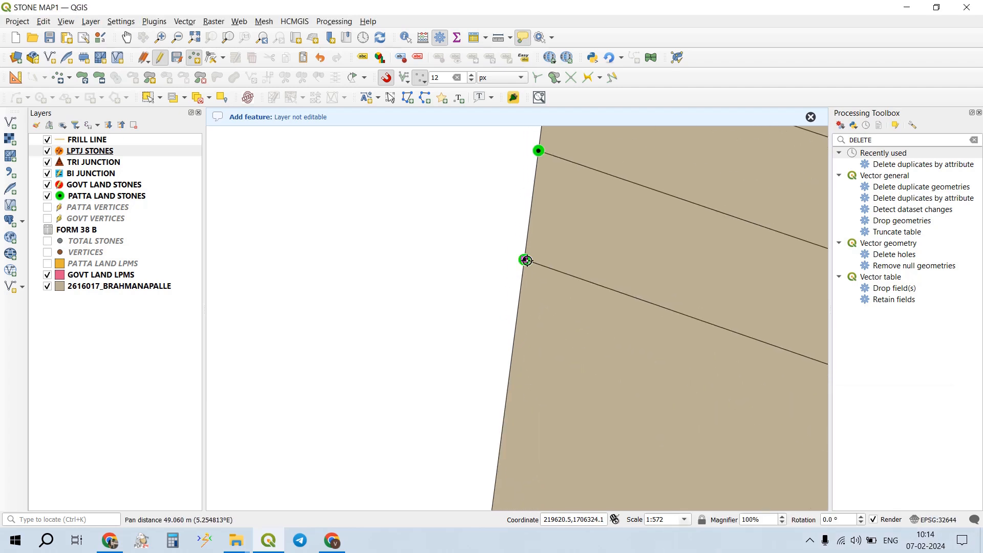
click(524, 259)
key(Return)
drag(576, 221, 573, 310)
click(527, 241)
key(Return)
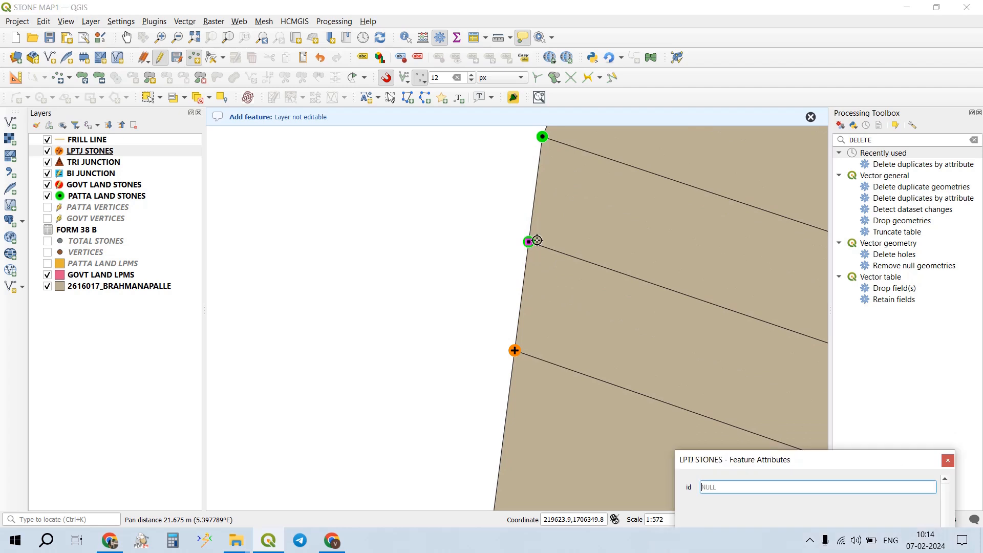
drag(552, 231, 552, 324)
- Save the LPTJ STONES edits and the project, then add stones at the next green stone and boundary vertex
click(177, 57)
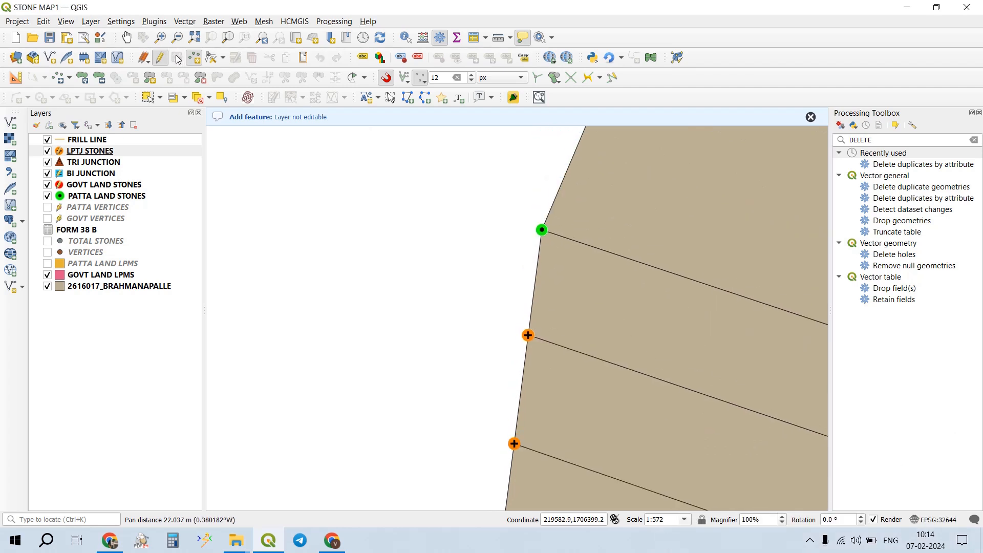
click(47, 41)
click(541, 230)
key(Return)
drag(587, 236, 523, 472)
drag(643, 251, 601, 384)
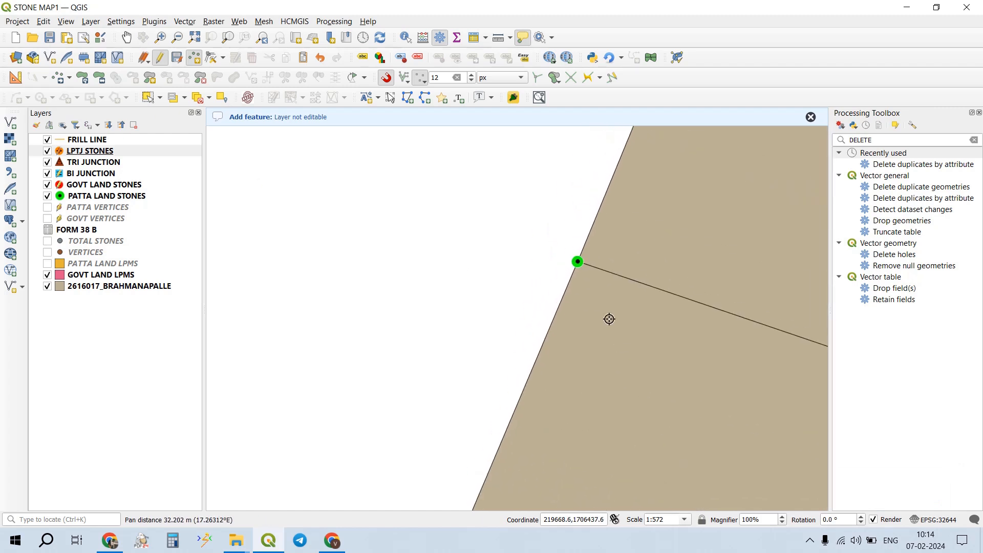
click(577, 263)
key(Return)
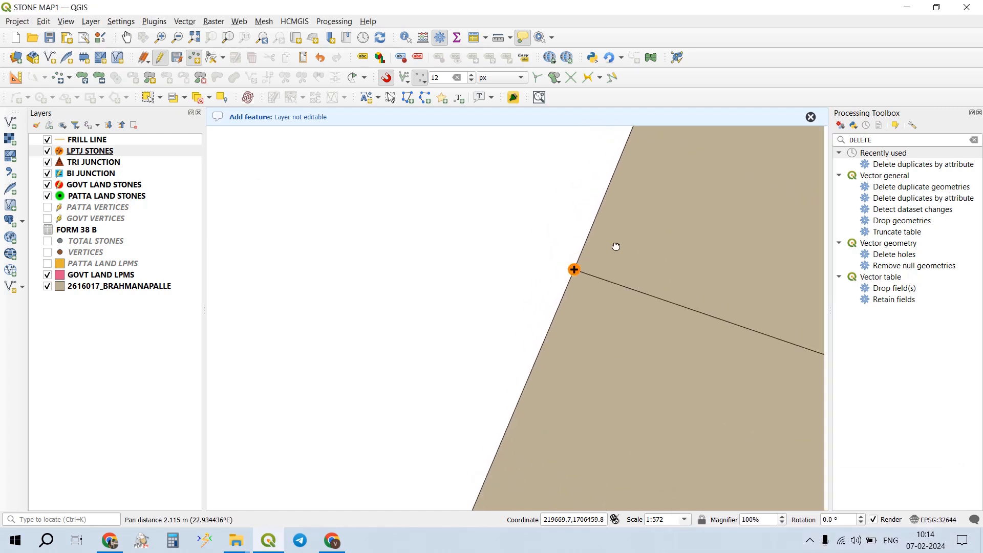
- Add LPTJ stones at the next boundary vertex and the green corner stone
drag(619, 237, 538, 449)
drag(595, 291, 549, 413)
click(566, 314)
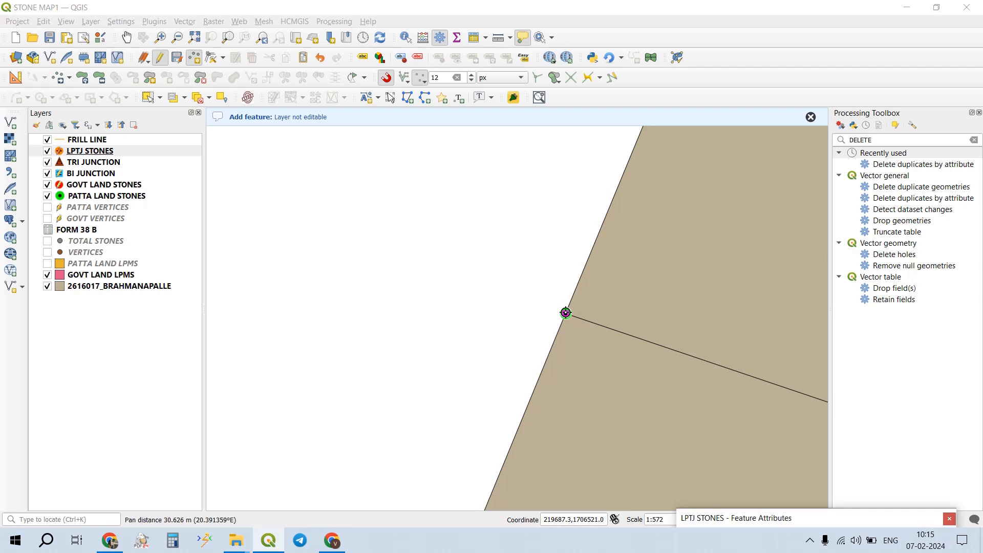
drag(606, 276, 585, 351)
drag(589, 245, 535, 401)
click(578, 294)
key(Return)
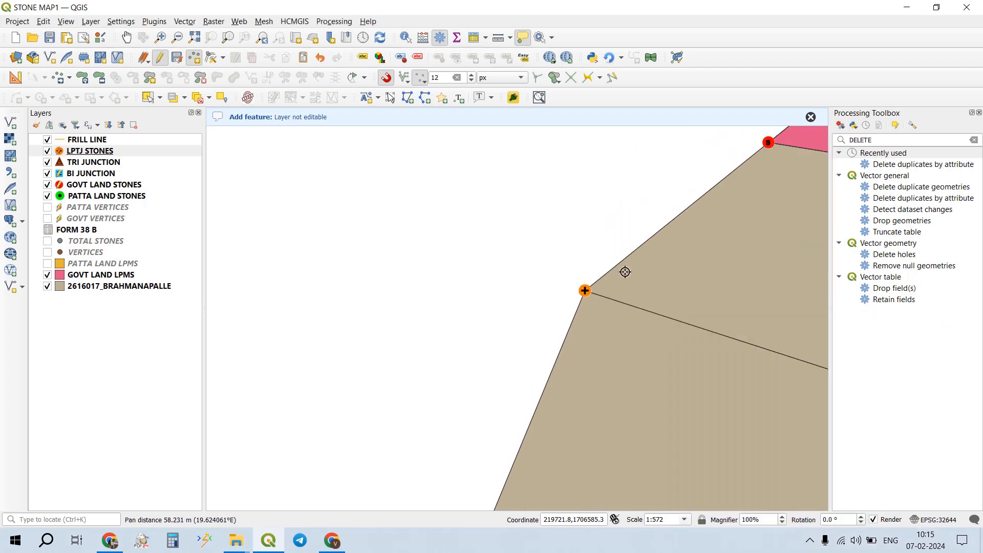
- Bring the tri-junction corner by the pink LPM parcel into view and save the LPTJ STONES edits
drag(638, 252, 491, 382)
drag(591, 312, 420, 463)
drag(628, 340, 544, 327)
scroll(540, 323, down, 1)
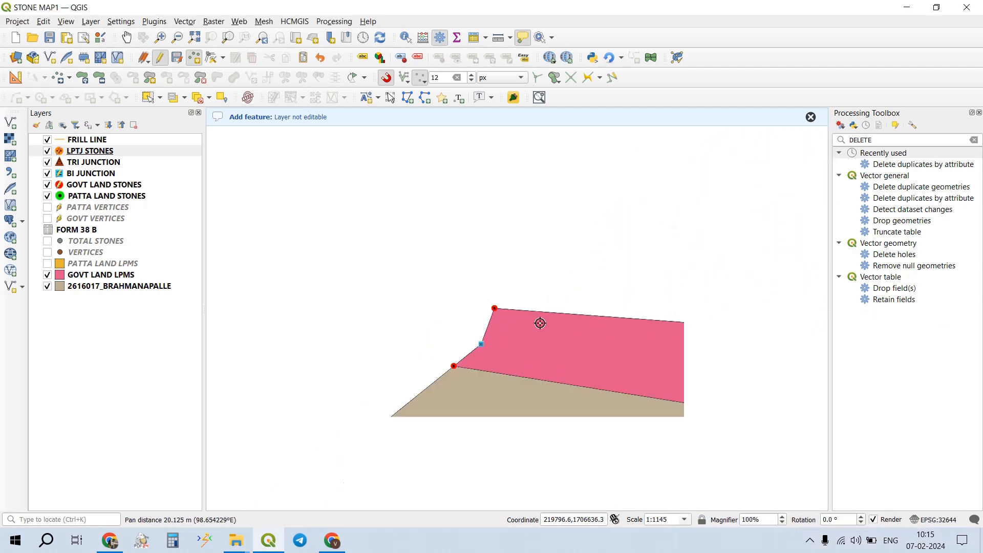
drag(706, 347, 560, 328)
scroll(550, 322, down, 1)
drag(705, 306, 487, 359)
mouse_move(651, 276)
mouse_down()
mouse_move(457, 455)
mouse_move(616, 322)
mouse_up()
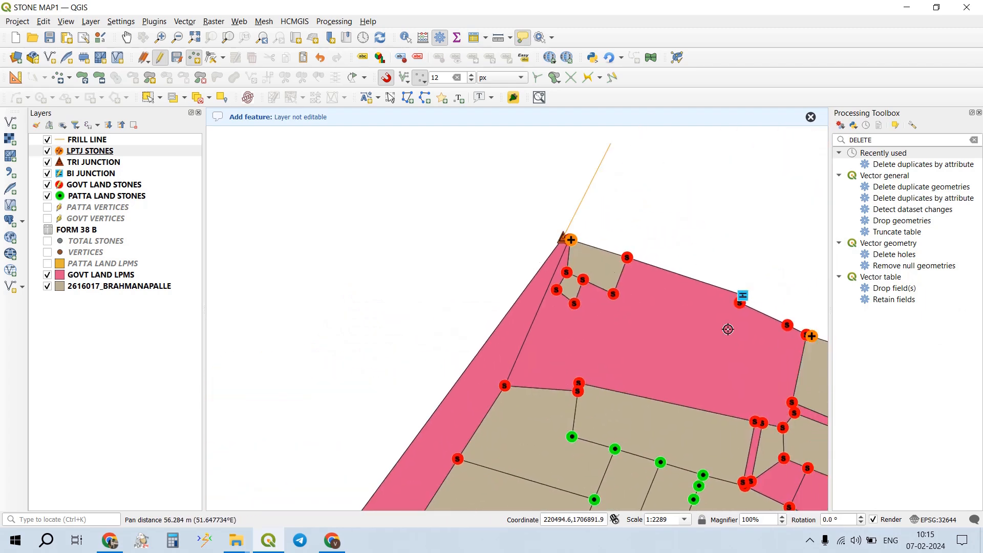
click(179, 59)
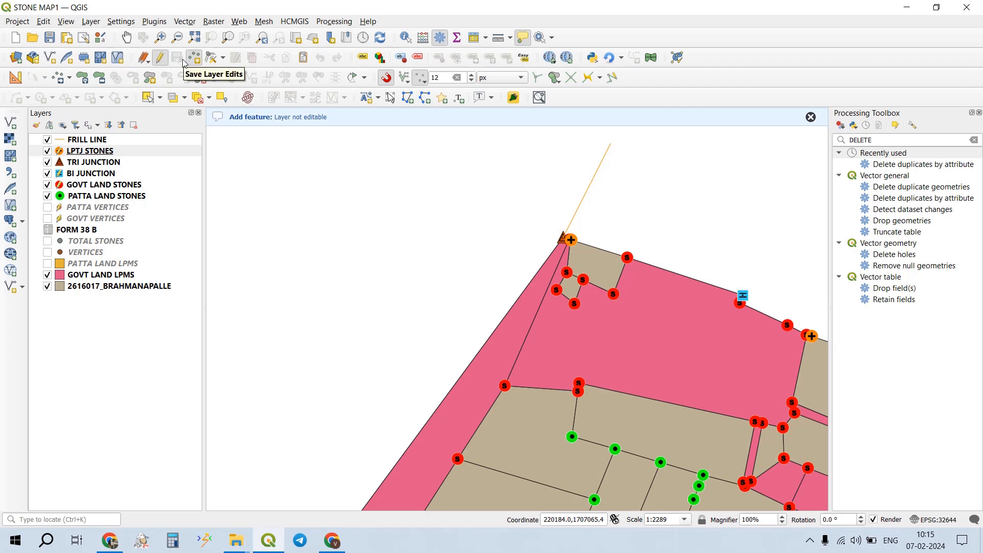
right_click(136, 150)
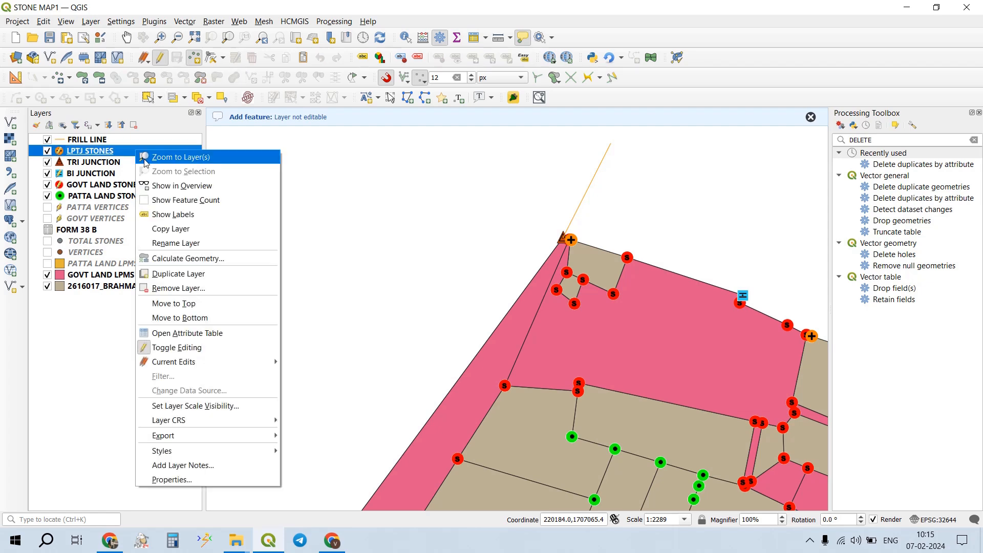
click(199, 331)
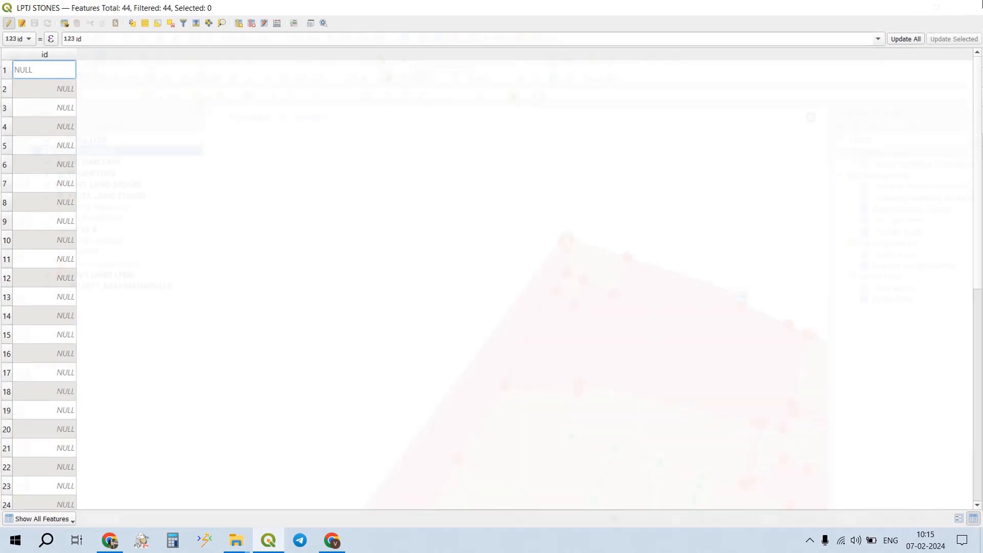
click(965, 7)
click(173, 540)
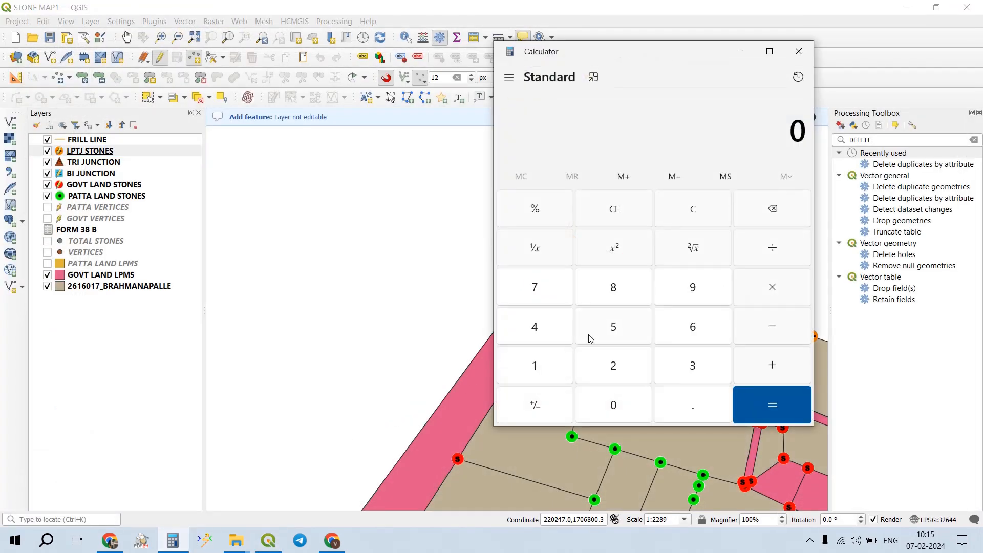
- Compute 4 + 19 + 44 + 345 = 412 in Calculator, then 412 − 835 = −423
key(4)
text(19)
key(plus)
text(44)
key(plus)
text(345)
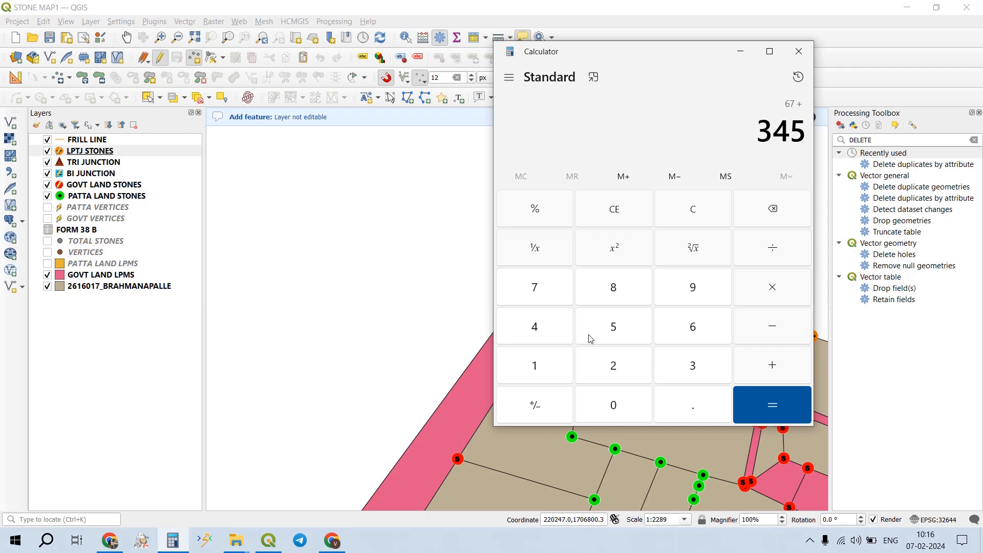
key(Return)
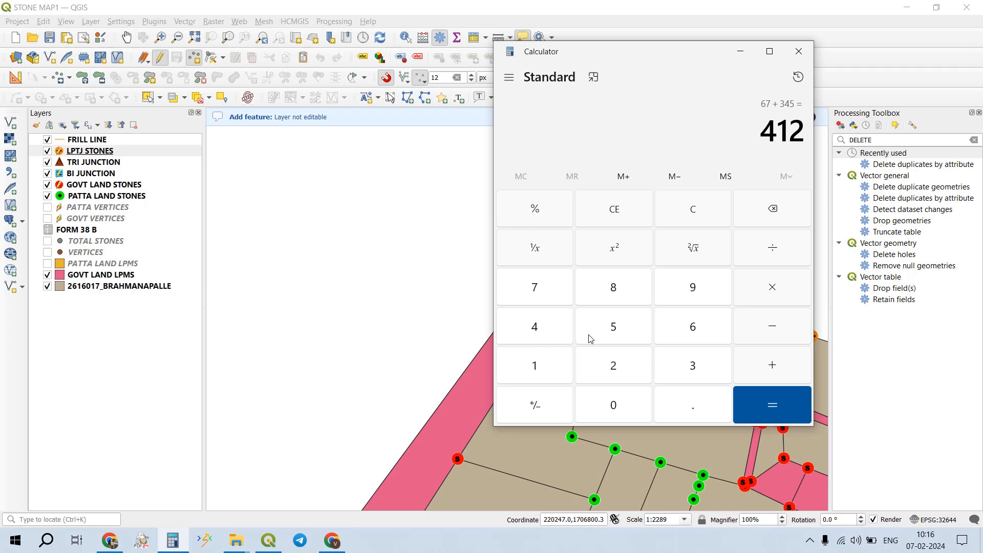
key(minus)
text(835)
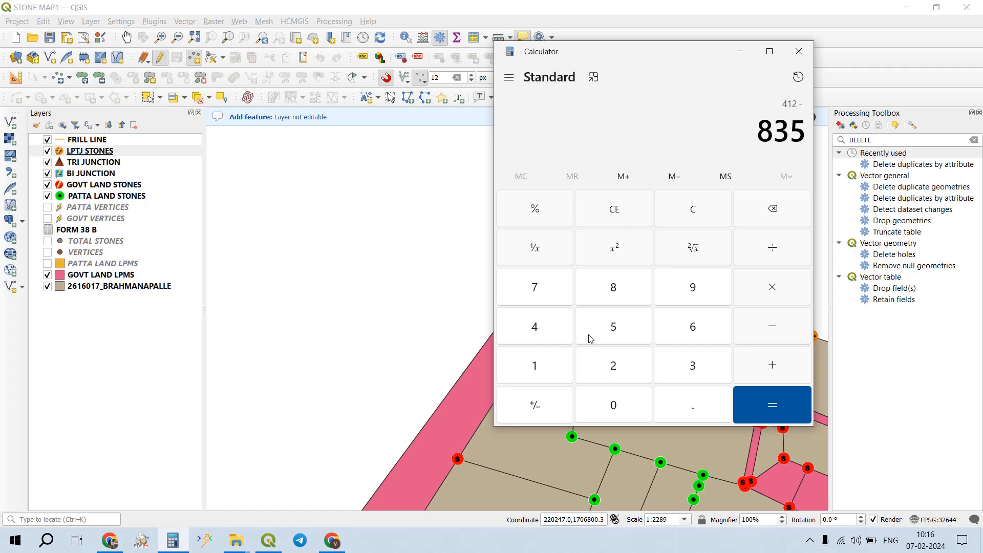
key(Return)
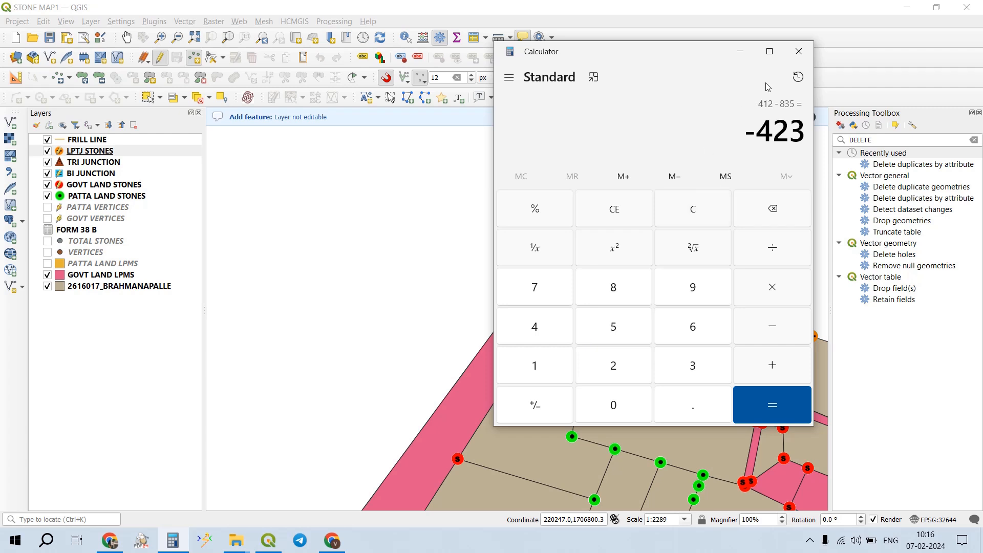
- Close the calculator, save the project, and create a print layout titled 'STONE MAP 1'
click(799, 51)
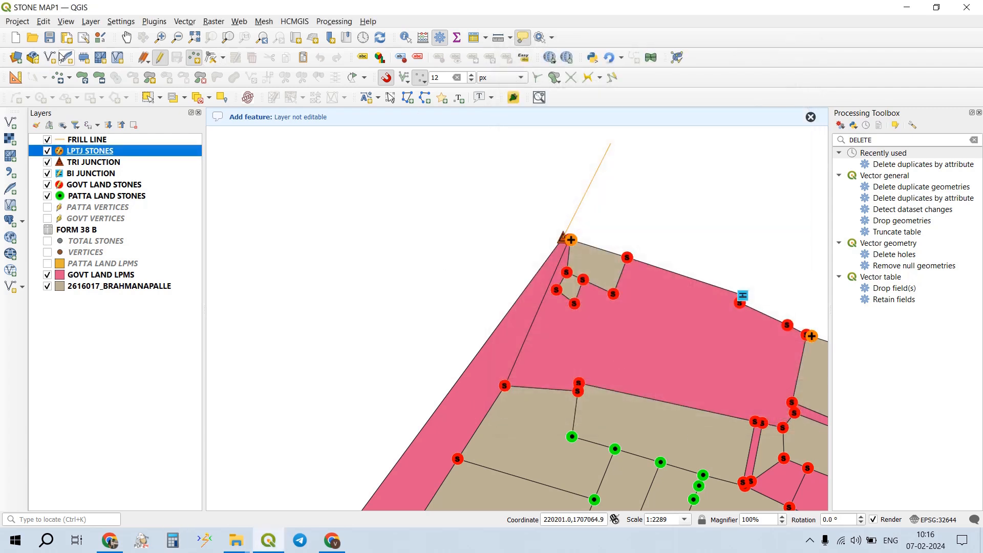
click(49, 37)
key(ctrl+p)
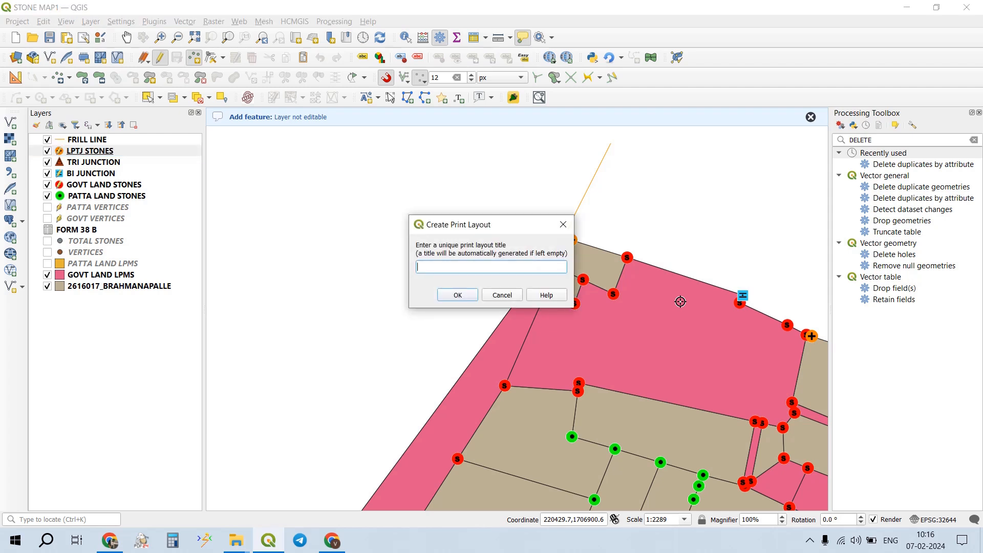
text(STONE MAP 1)
click(468, 295)
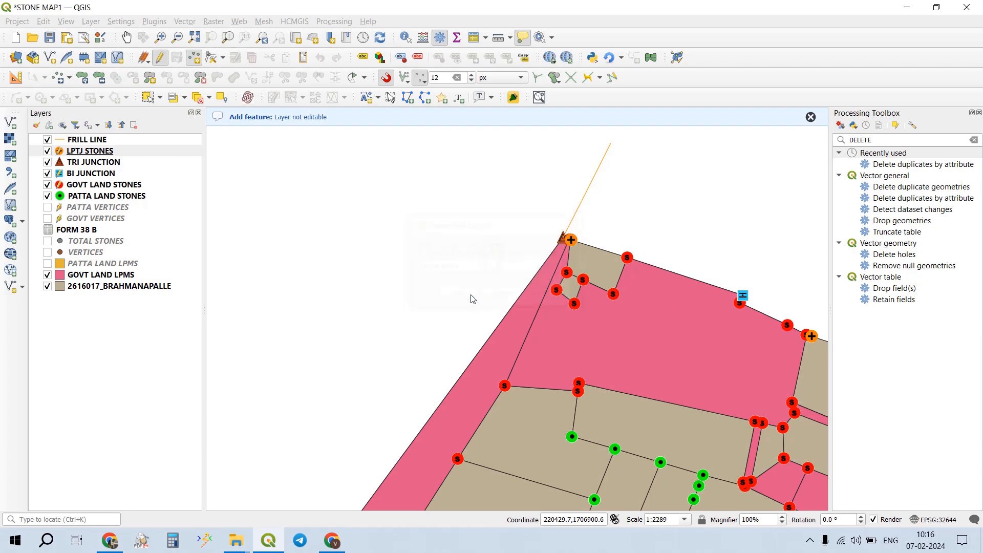
drag(302, 257, 440, 353)
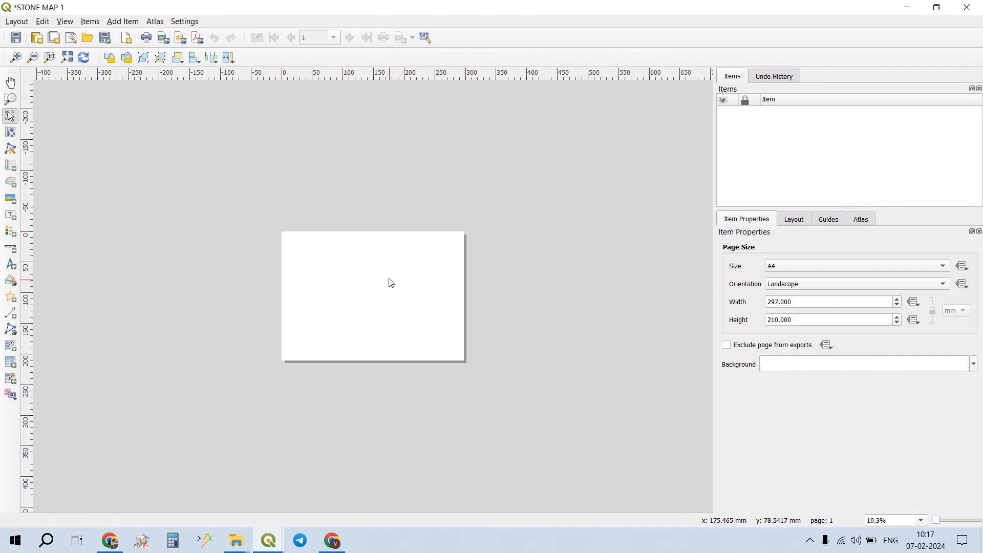
- Set the layout page size to A0 in portrait orientation
right_click(354, 279)
click(395, 315)
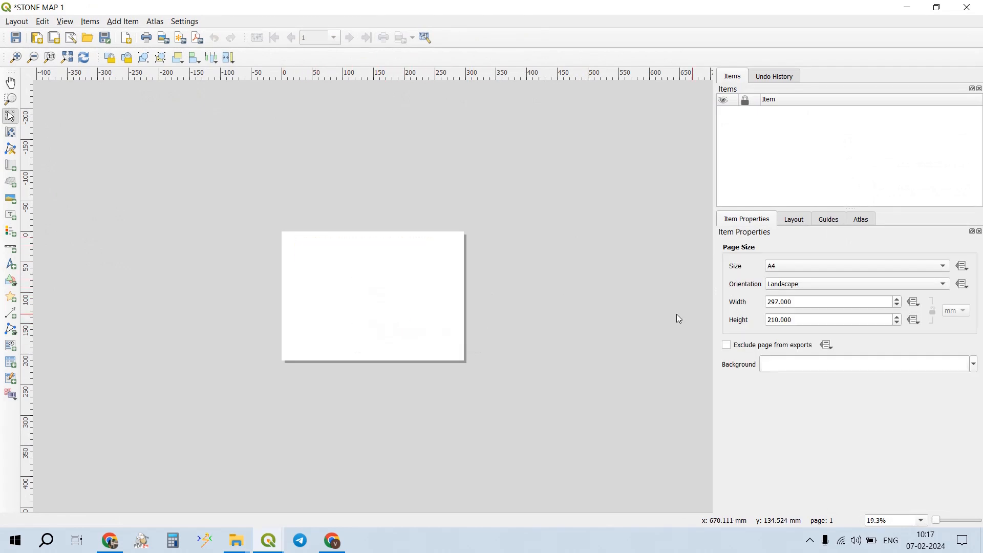
click(794, 264)
click(803, 226)
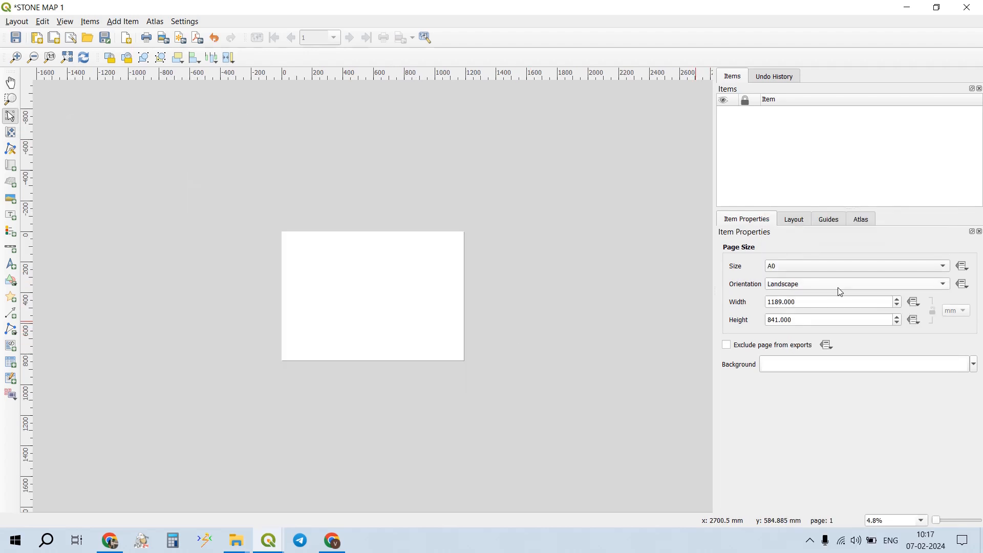
click(834, 284)
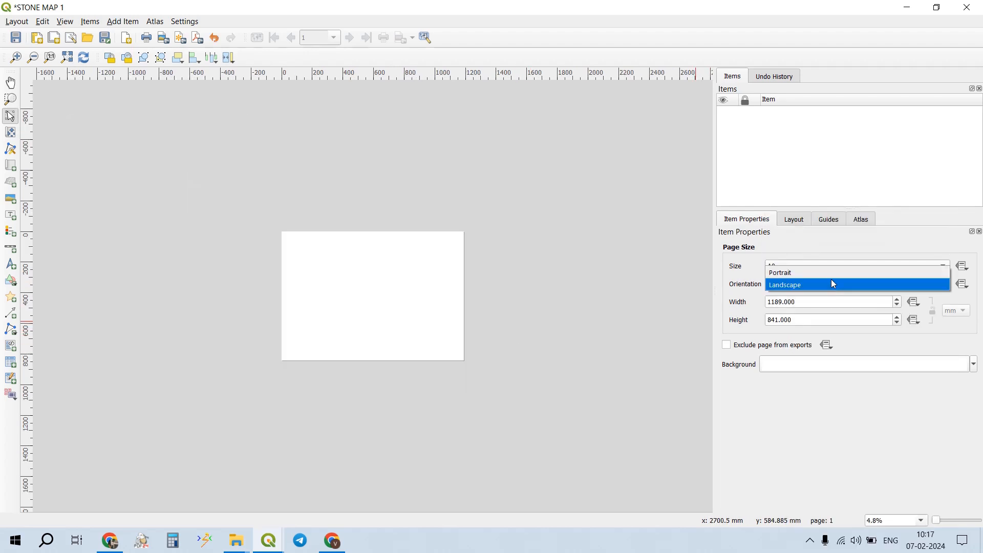
click(830, 273)
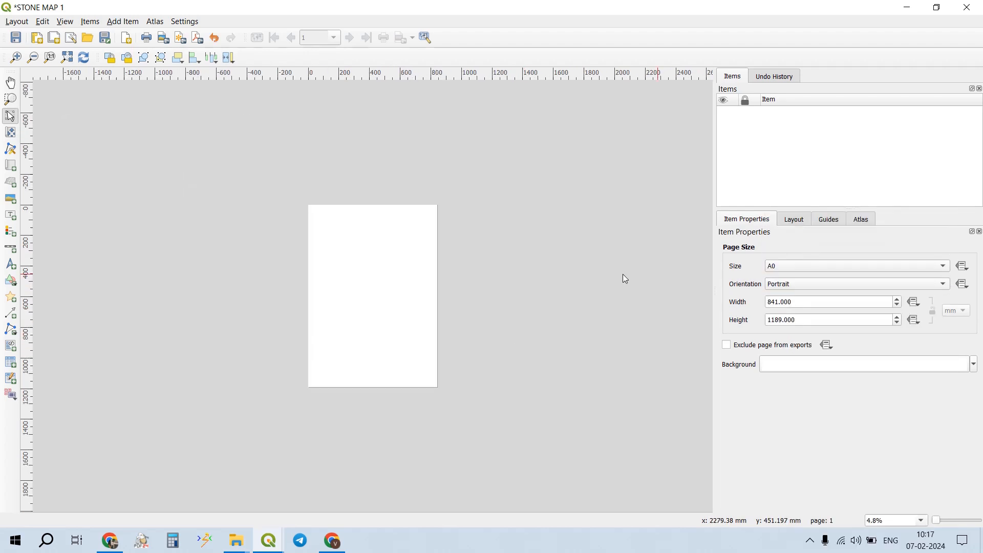
- Add the items from the STONE MAP template onto the page and inspect the header
click(16, 20)
click(67, 169)
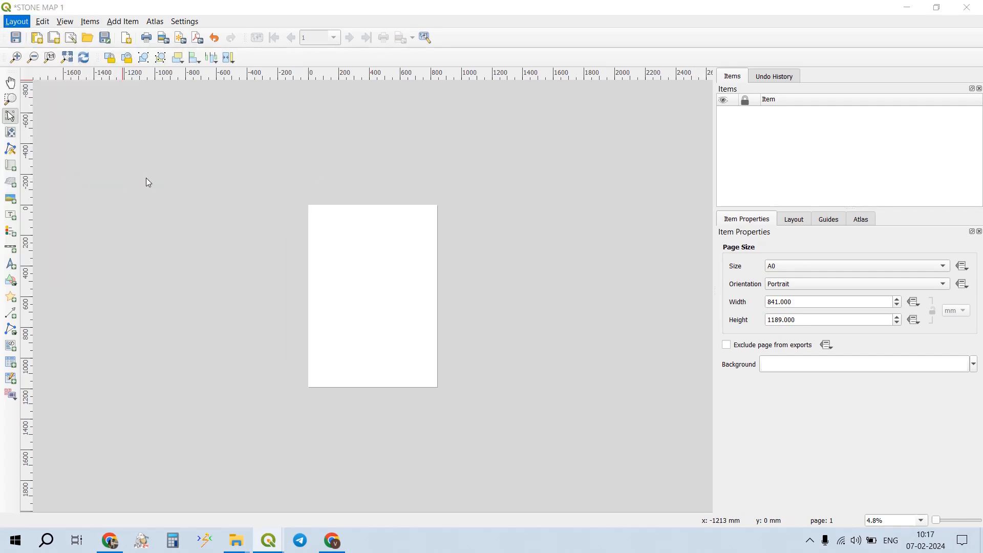
click(233, 119)
click(399, 301)
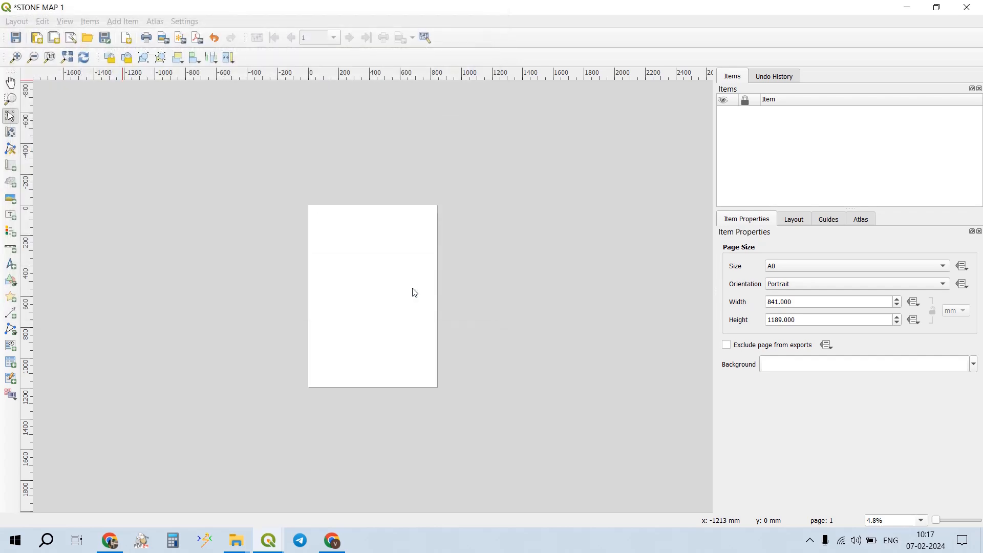
key(ctrl+plus)
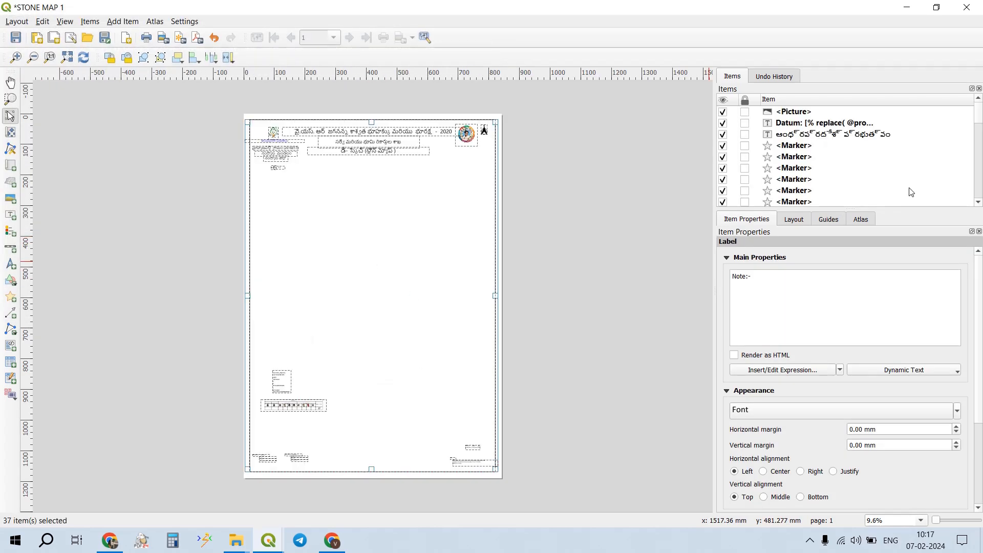
click(877, 147)
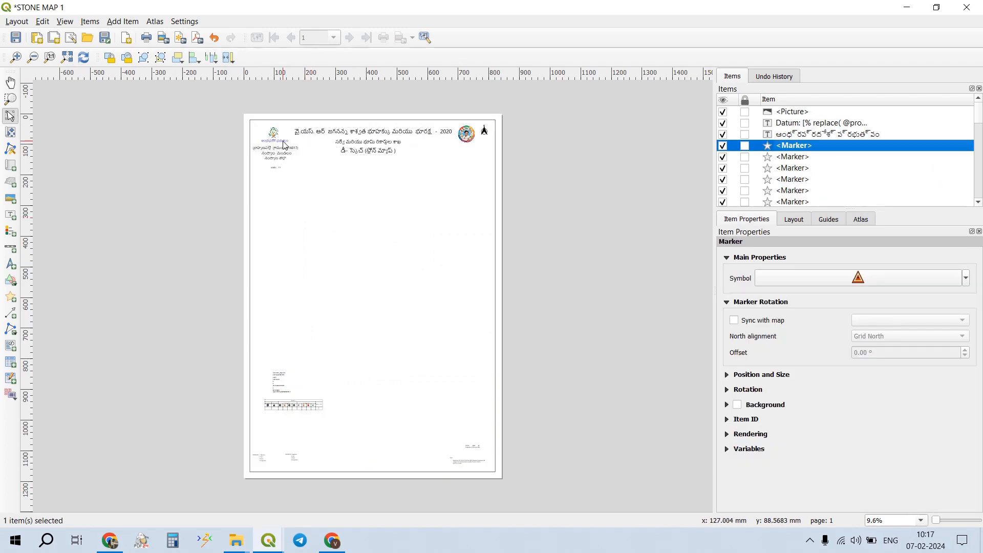
scroll(284, 145, up, 2)
drag(235, 246, 330, 151)
scroll(328, 174, down, 1)
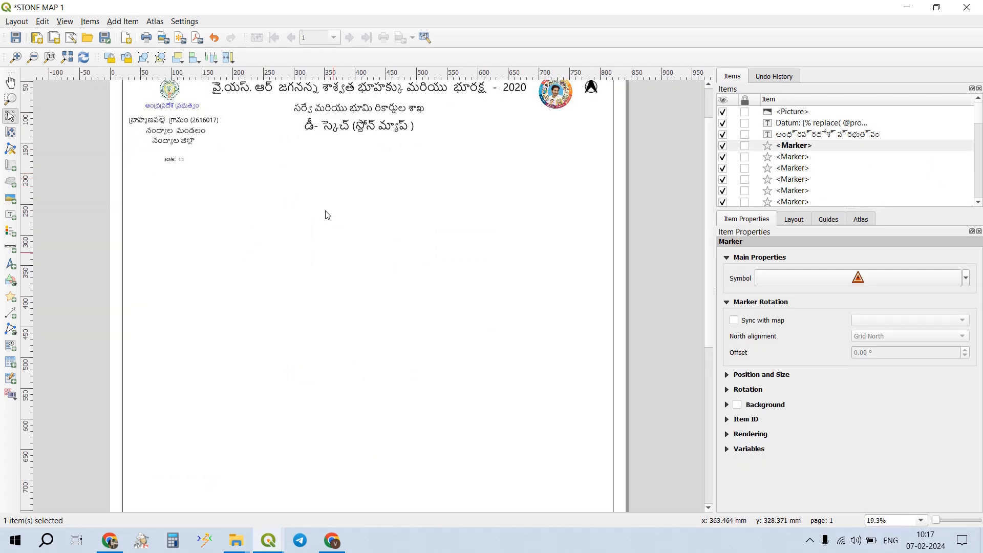
scroll(353, 213, down, 5)
scroll(307, 365, down, 1)
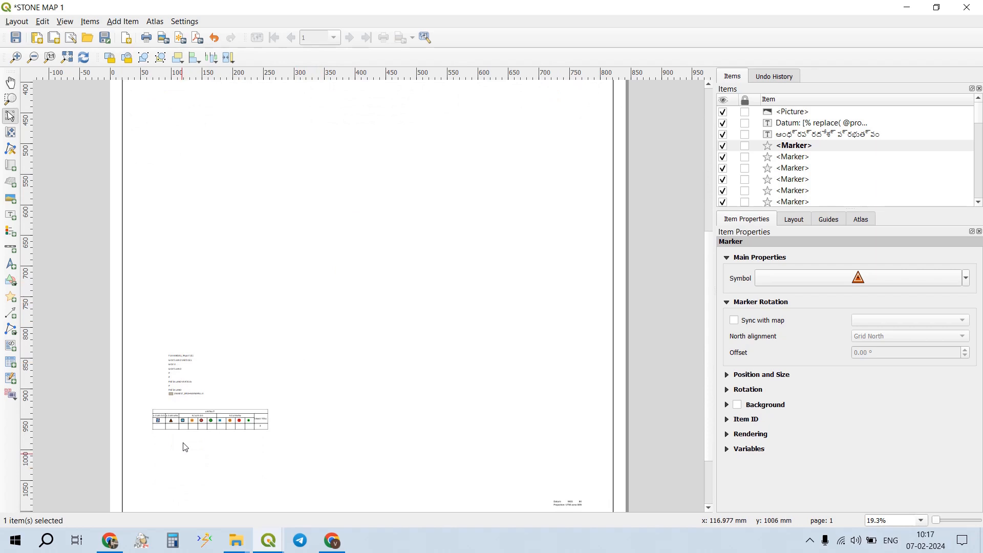
click(123, 22)
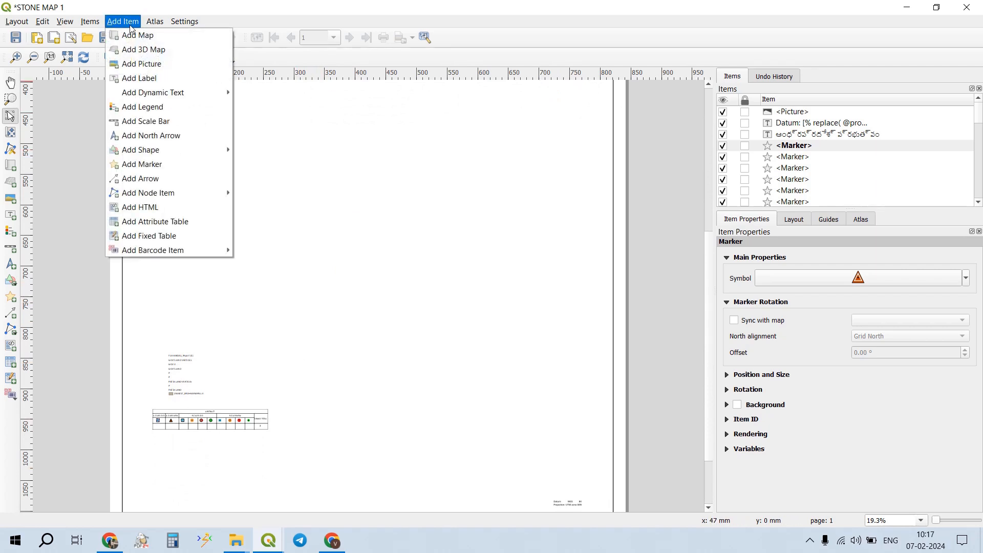
- Draw a map frame below the header at scale 1:3500 and recentre the parcels within it
click(137, 35)
scroll(385, 268, down, 1)
scroll(384, 268, down, 1)
scroll(353, 228, up, 1)
drag(302, 159, 472, 431)
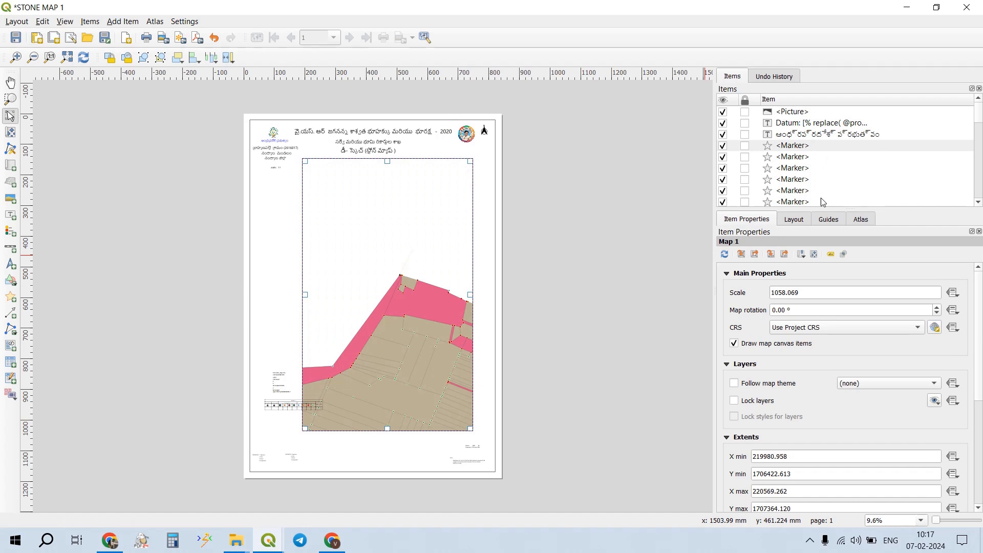
triple_click(830, 294)
text(3500)
key(Return)
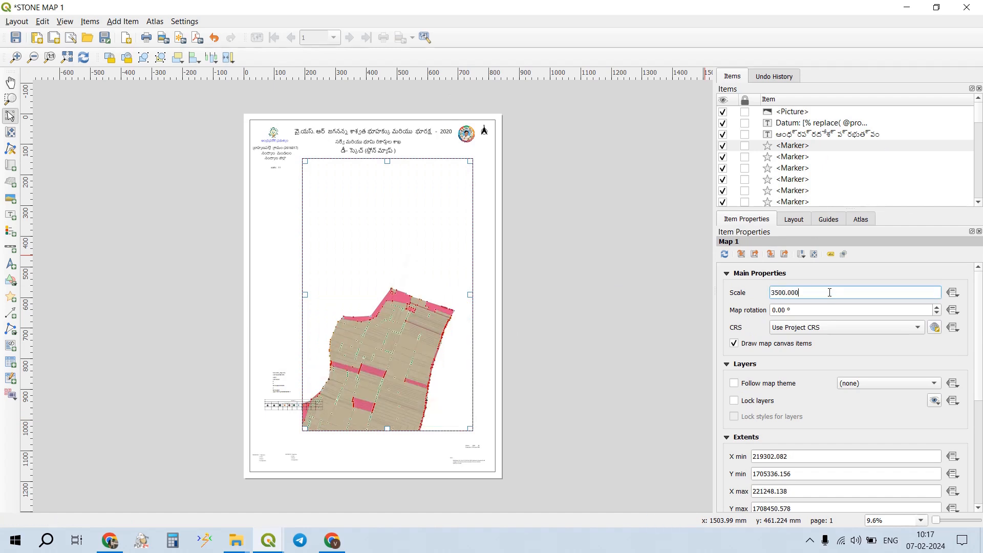
click(11, 132)
drag(396, 305, 418, 180)
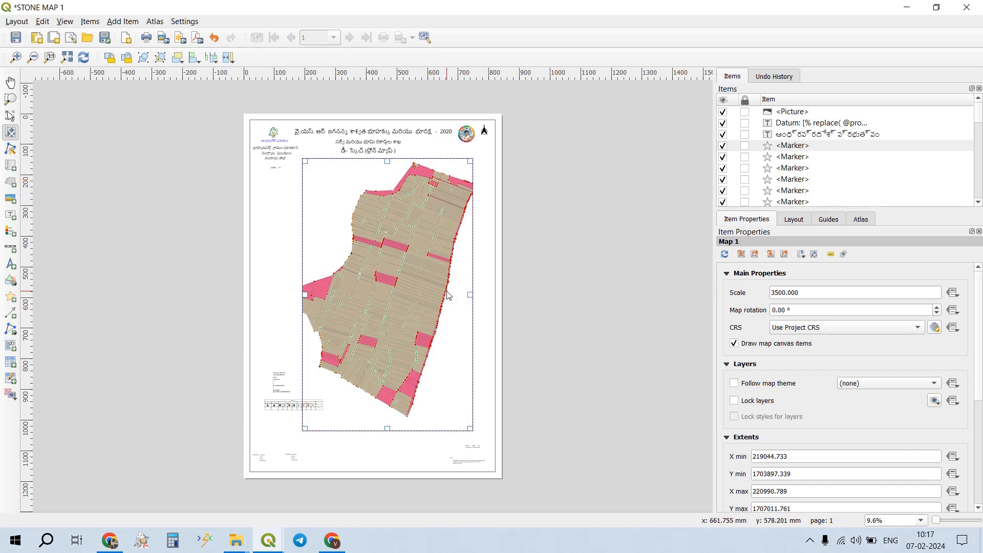
- Remove a stray text label and widen the map frame to the left and right
click(129, 23)
click(143, 78)
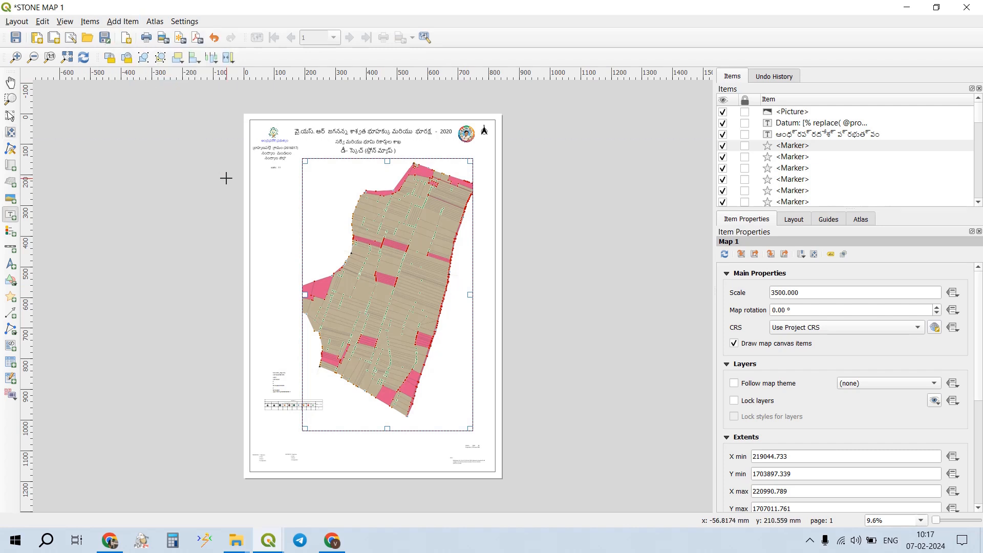
drag(263, 214, 274, 234)
key(Delete)
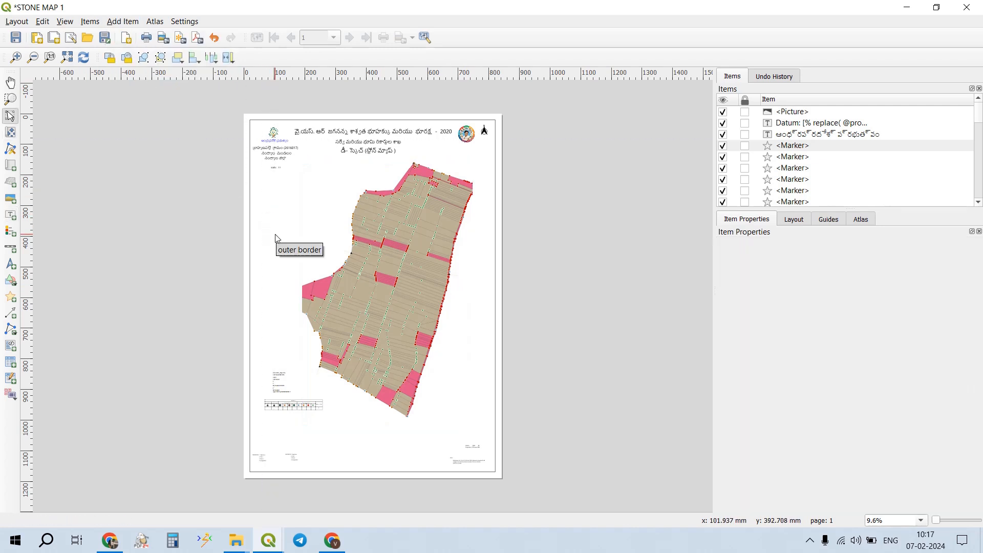
click(400, 295)
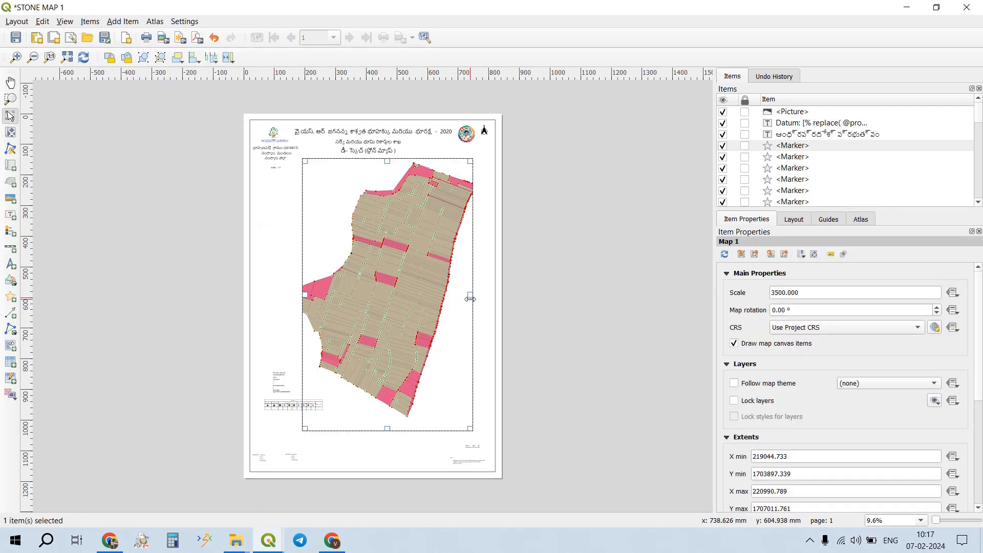
drag(487, 297, 489, 297)
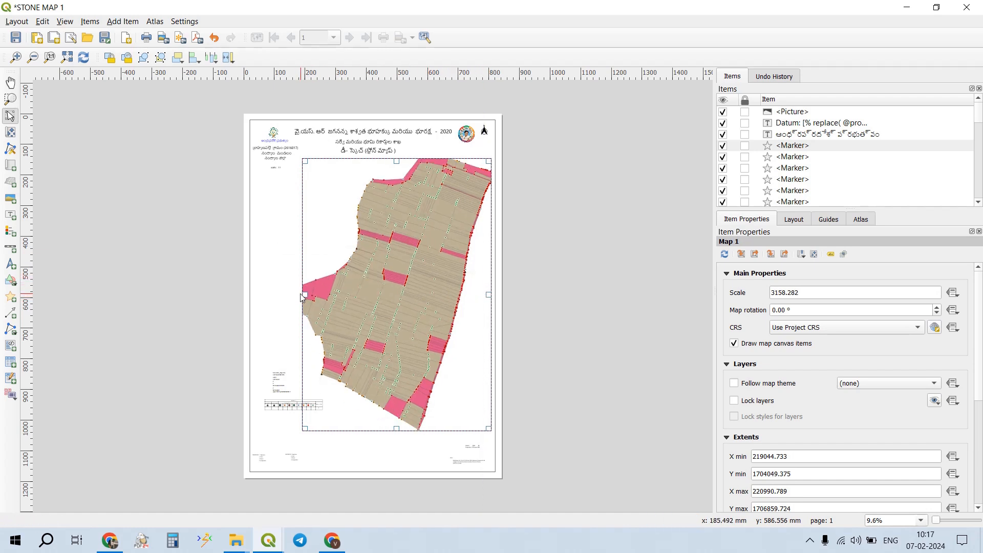
drag(304, 294, 287, 288)
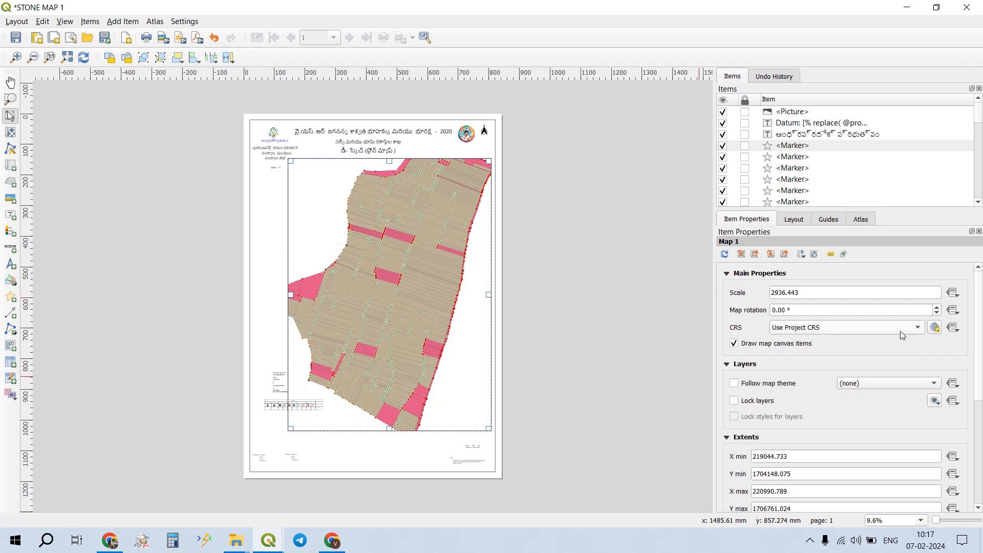
- Try a 1:3000 map scale, then set it back to 1:3500
triple_click(850, 298)
text(3)
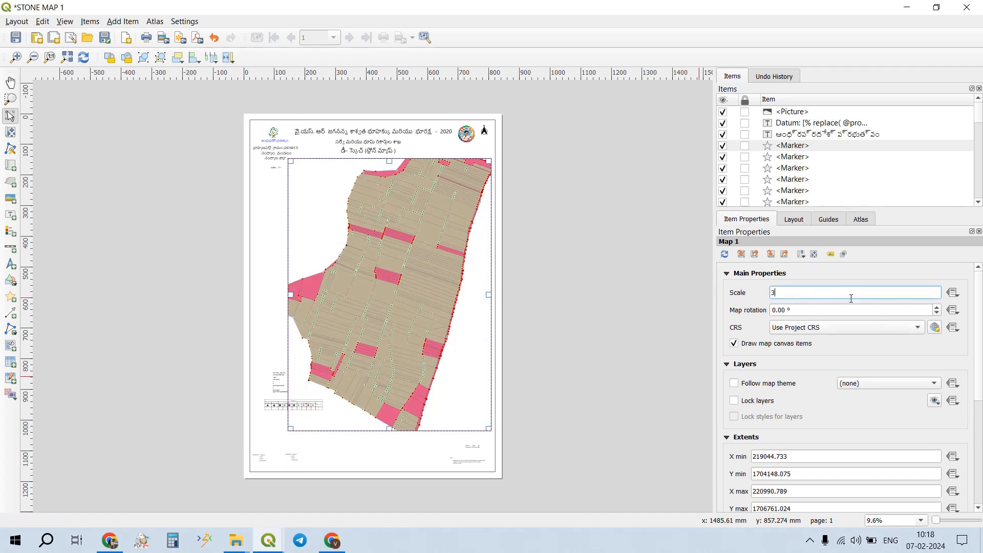
text(000)
key(Return)
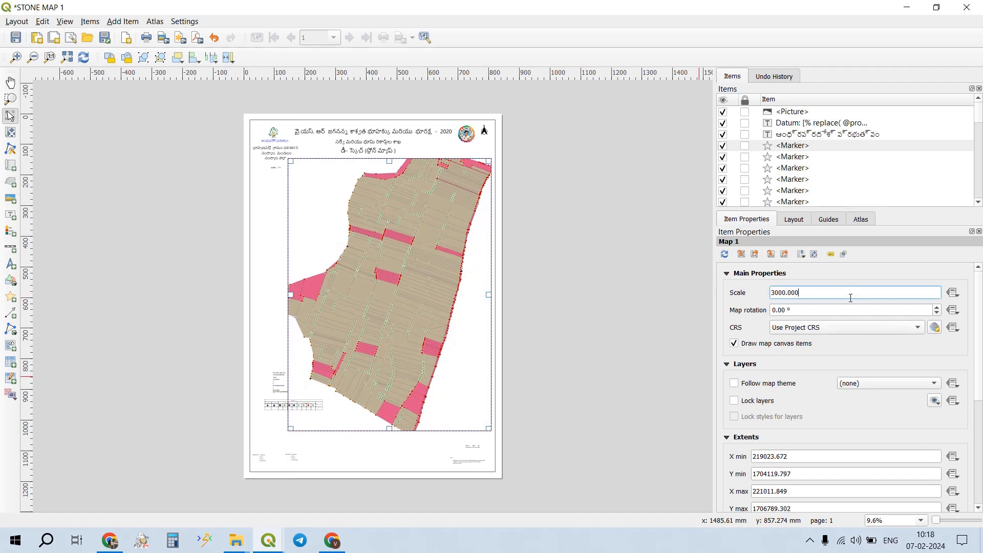
triple_click(815, 293)
text(3500)
key(Return)
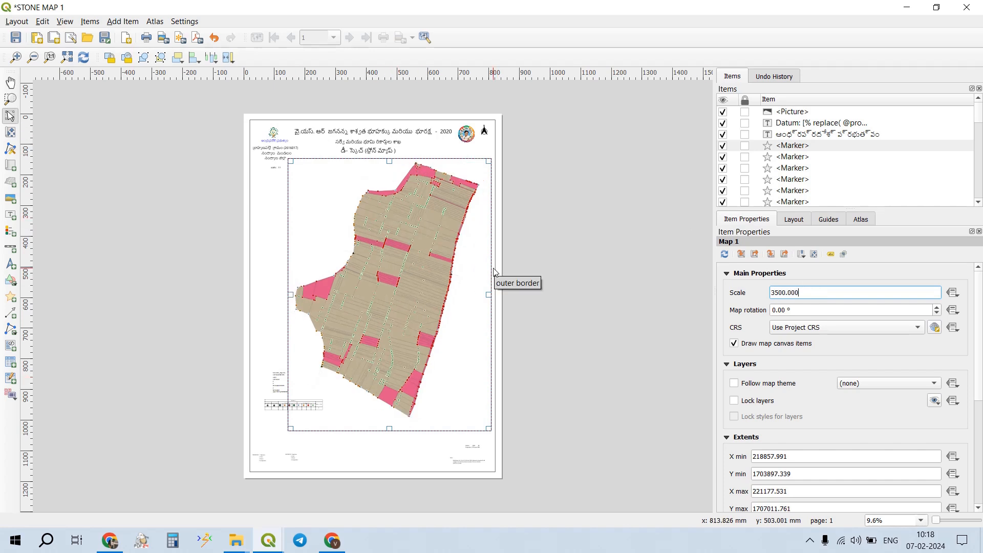
- Paste a count label into the A-CLASS NEW cell and set it to 4
scroll(326, 390, up, 2)
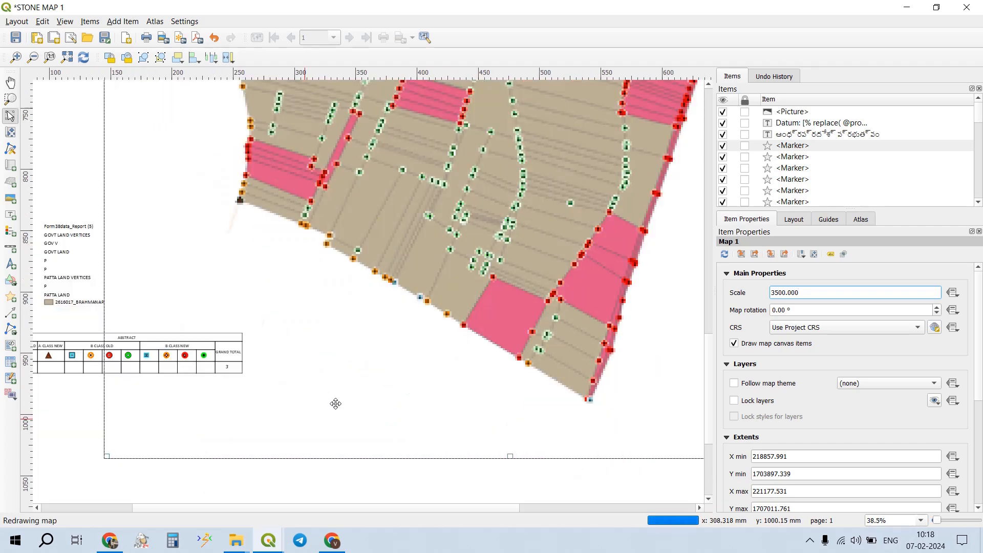
drag(329, 368, 486, 343)
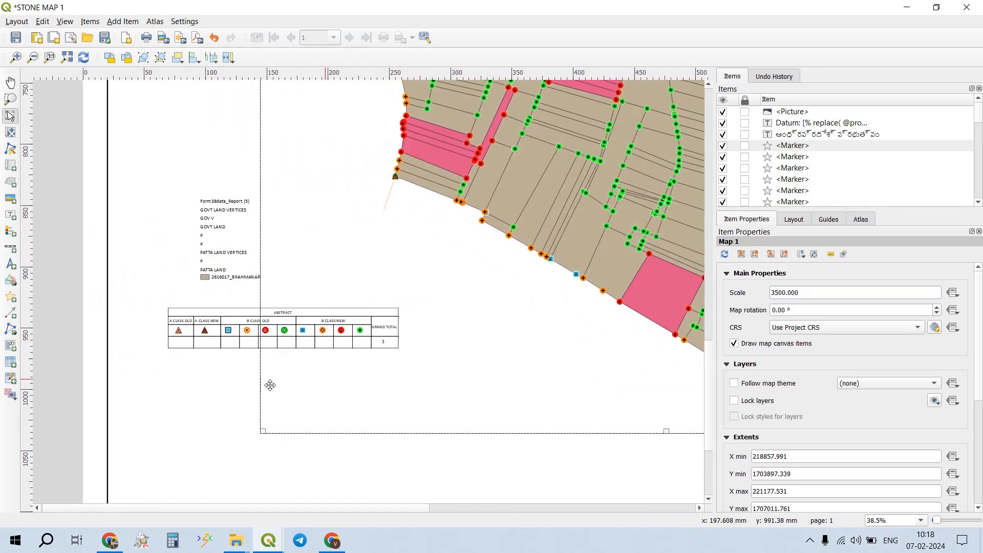
click(185, 403)
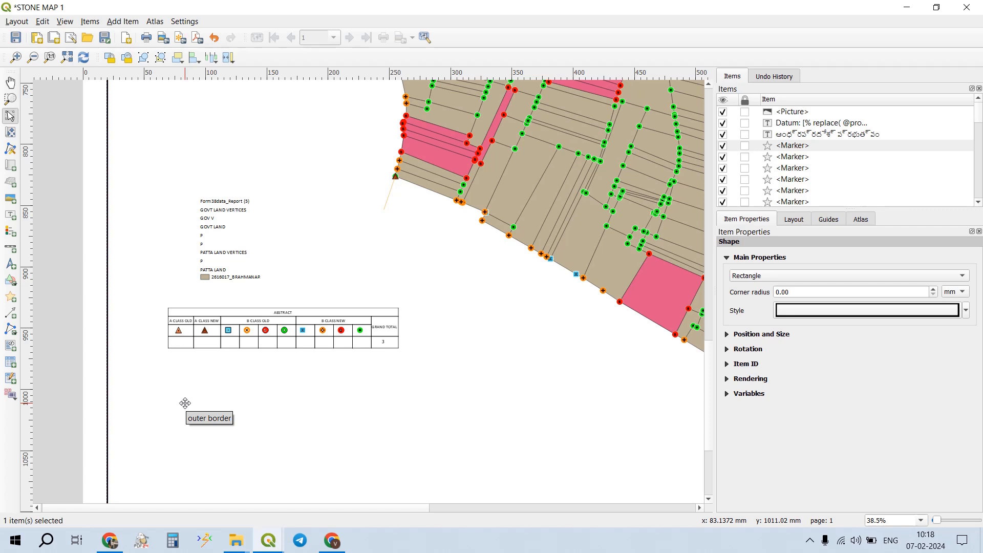
scroll(189, 336, up, 2)
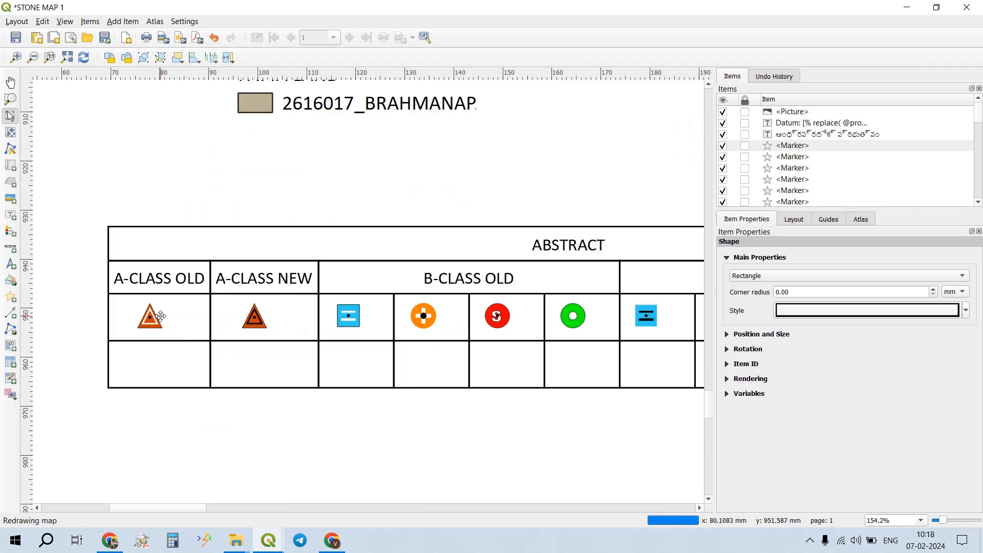
drag(370, 344, 263, 335)
drag(639, 358, 385, 353)
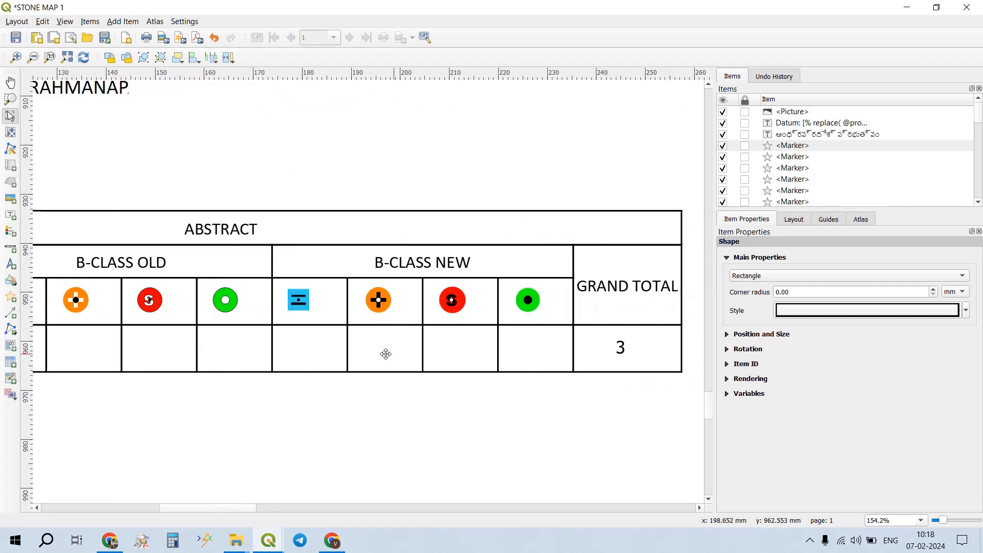
click(624, 348)
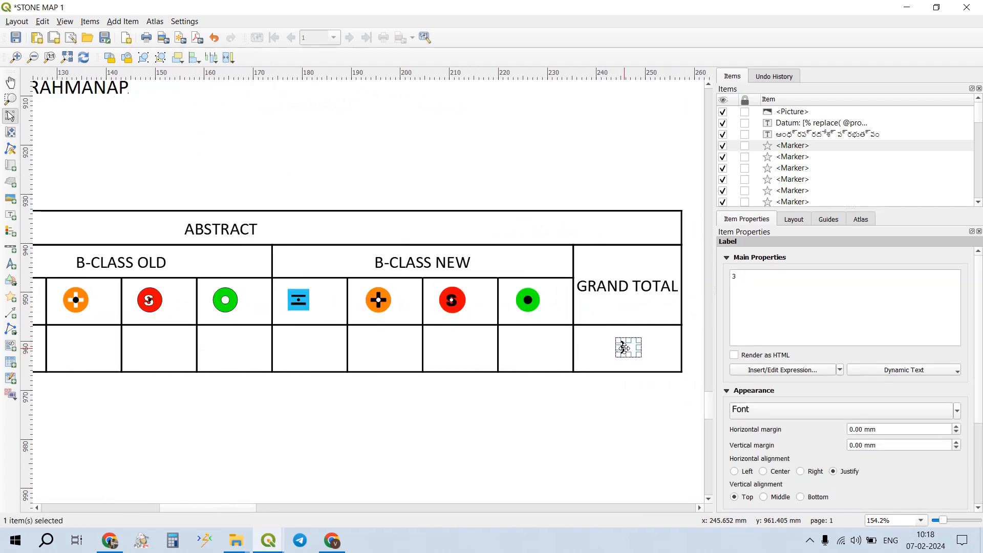
drag(408, 426, 620, 406)
drag(361, 393, 495, 405)
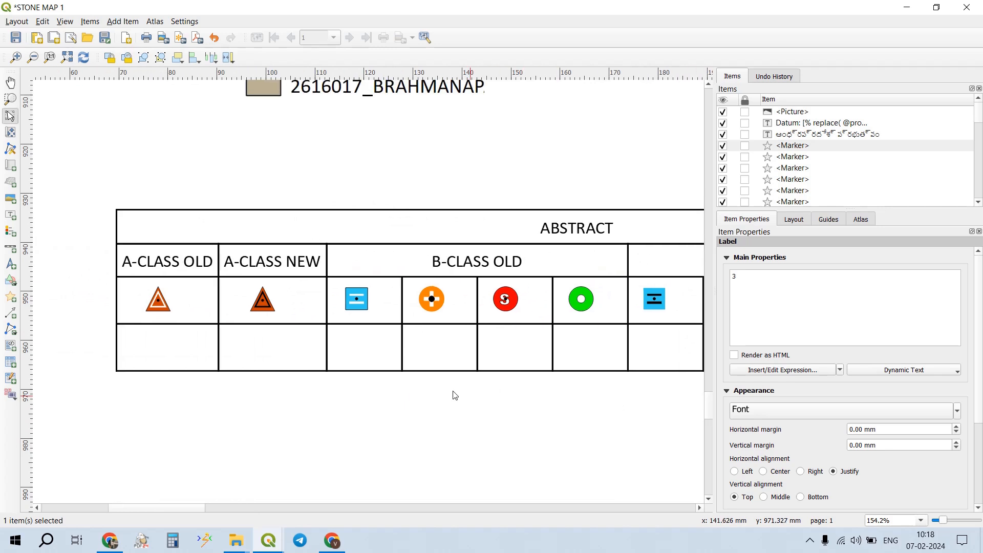
click(159, 354)
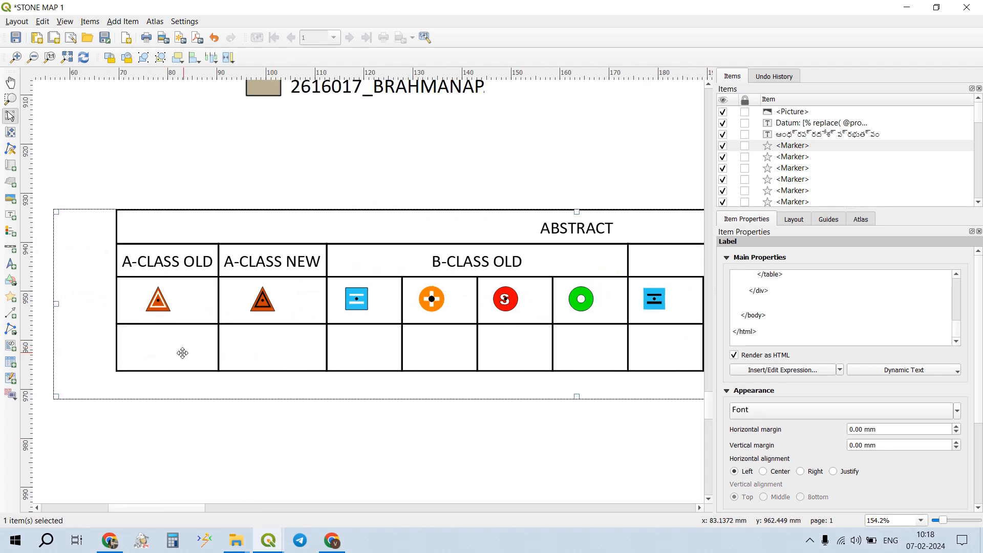
key(ctrl+v)
drag(266, 358, 268, 340)
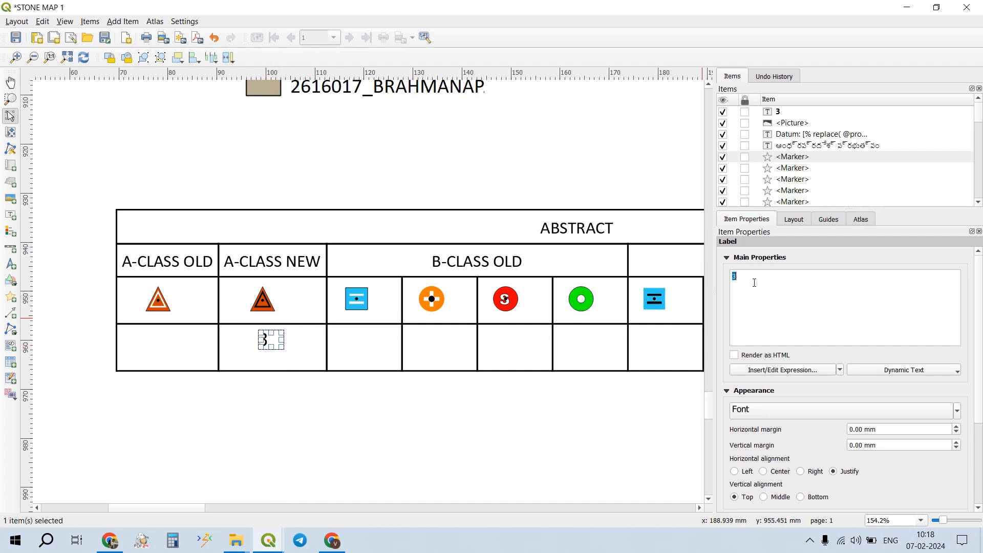
text(4)
- Paste copies of the 4 label into the four B-CLASS NEW count cells
scroll(540, 364, right, 5)
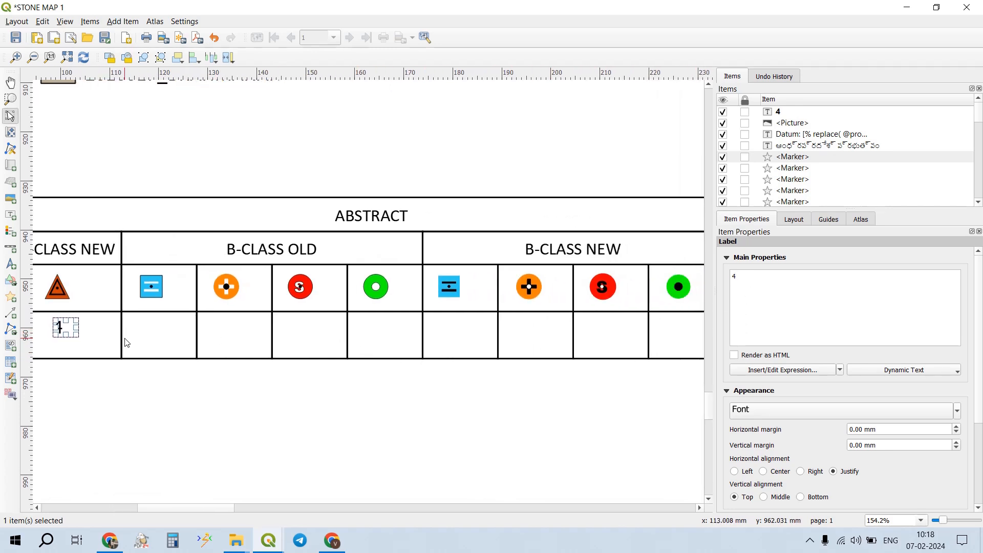
click(75, 338)
click(67, 329)
key(ctrl+v)
click(521, 333)
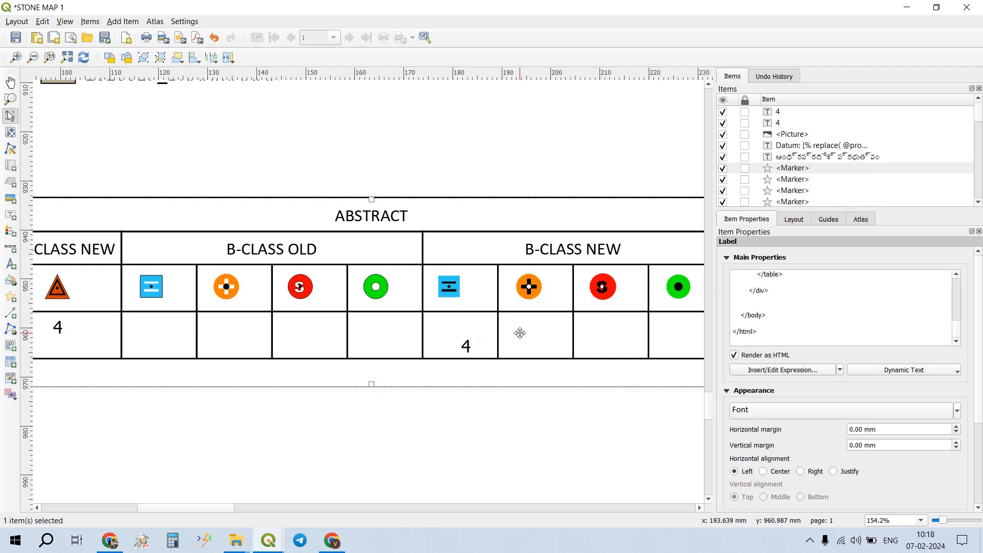
key(ctrl+v)
click(594, 333)
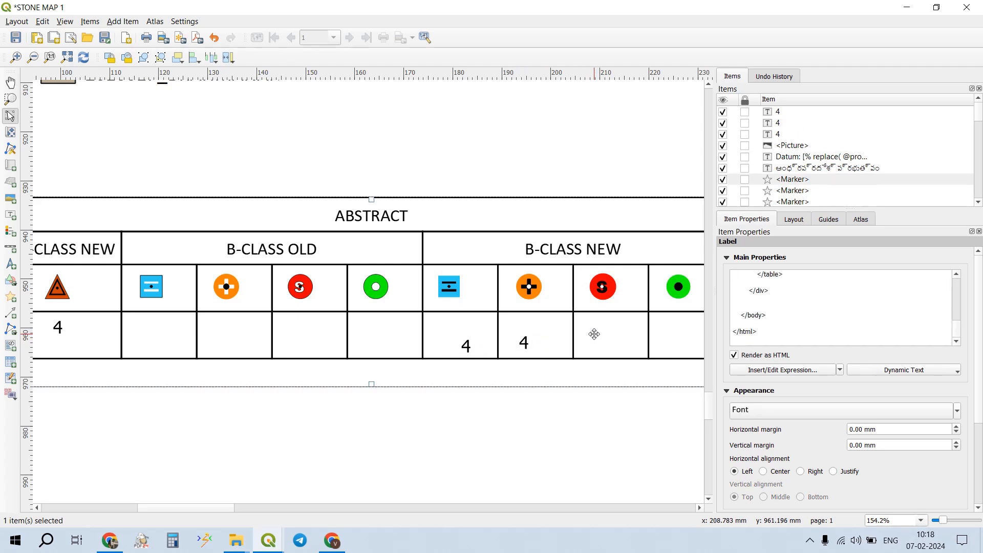
key(ctrl+v)
click(671, 334)
key(ctrl+v)
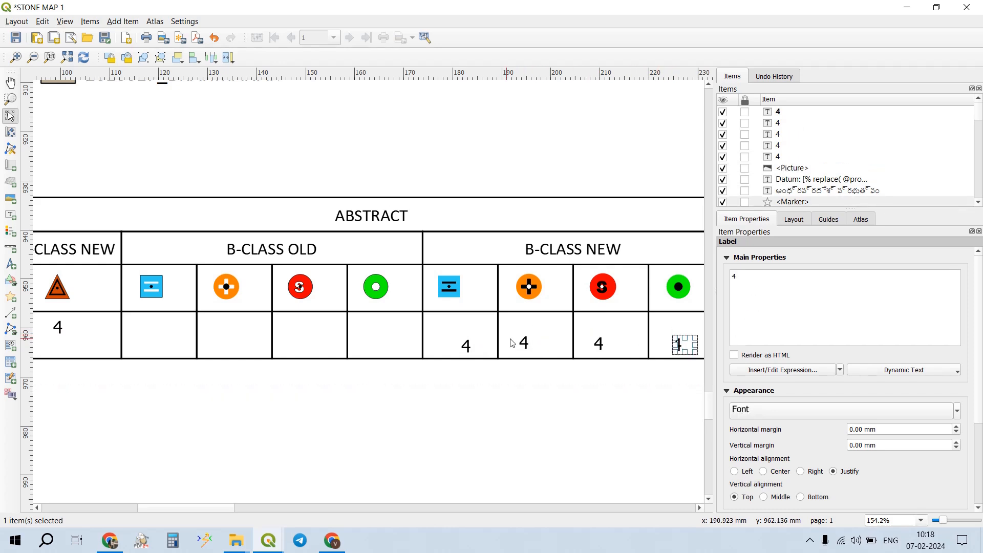
- Change the first two B-CLASS NEW counts to 19 and 44
click(468, 345)
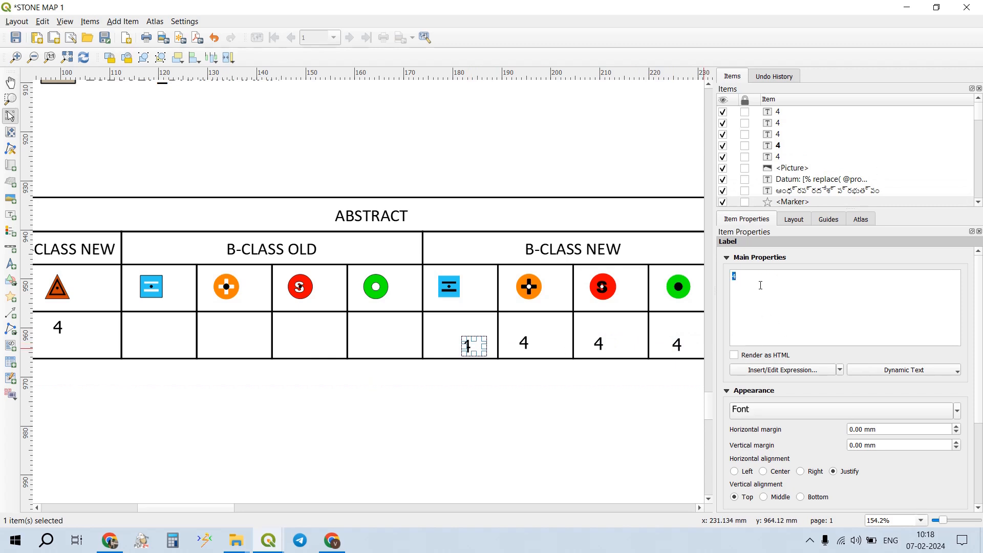
text(19)
click(527, 341)
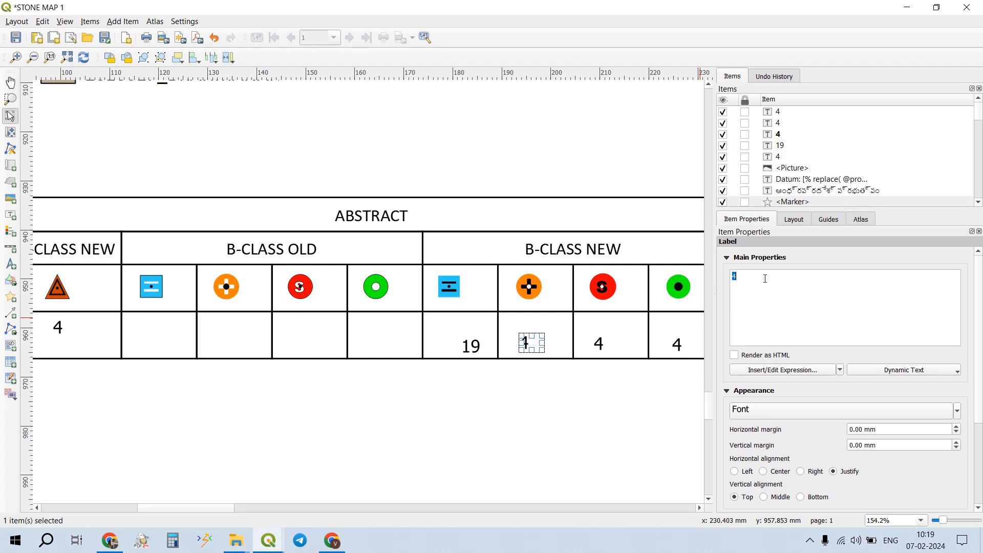
text(44)
click(603, 341)
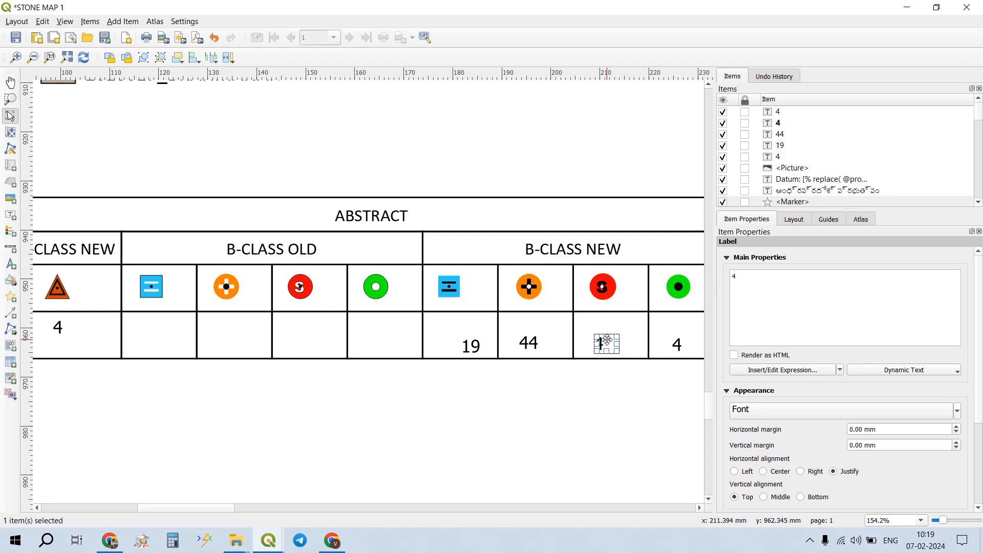
- Set the remaining B-CLASS NEW counts to 423 (rightmost) and 345
click(678, 343)
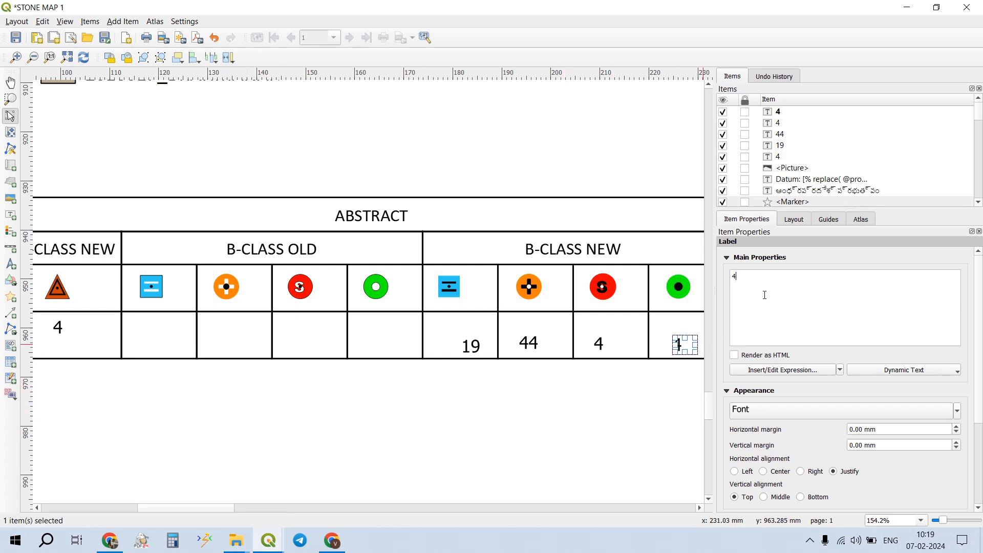
text(323)
double_click(747, 289)
text(423)
click(648, 361)
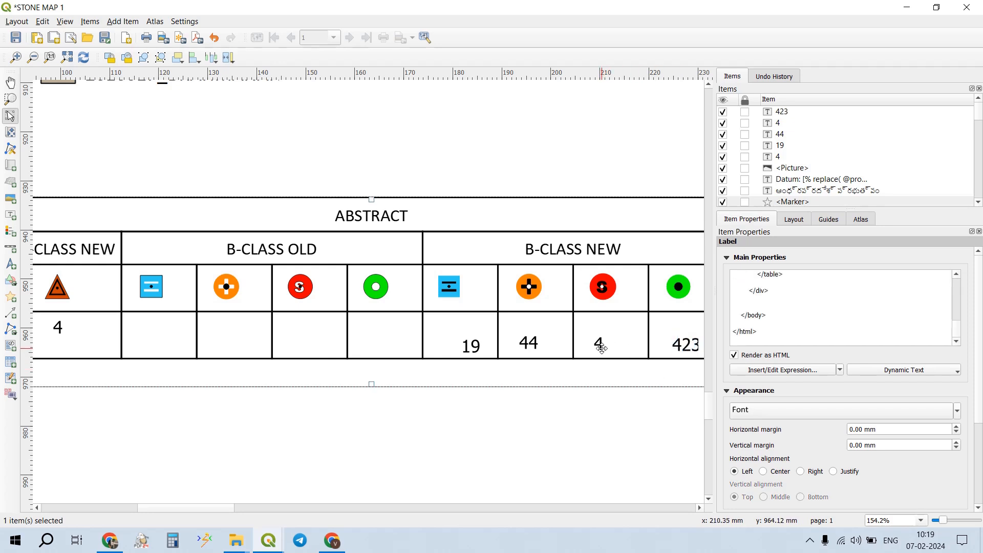
click(600, 349)
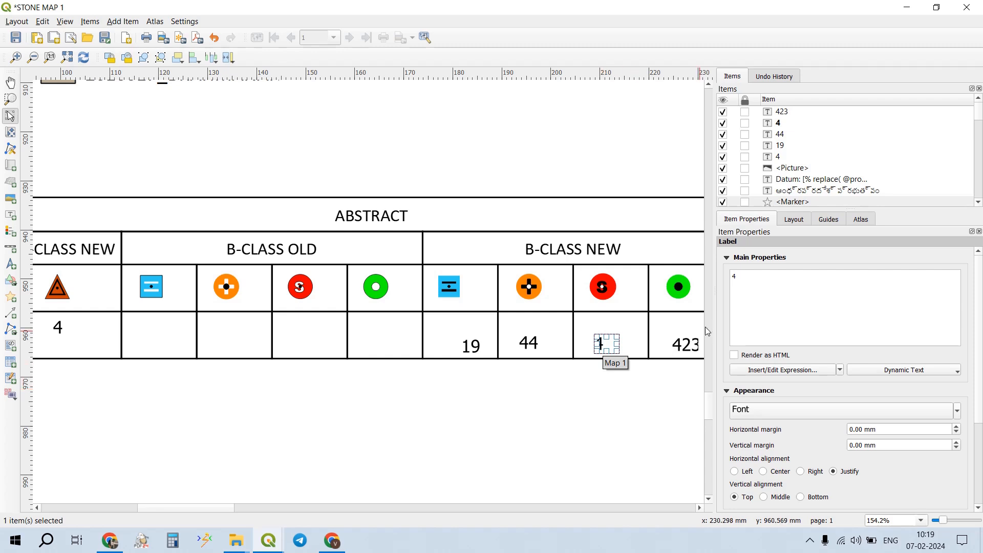
double_click(750, 298)
text(345)
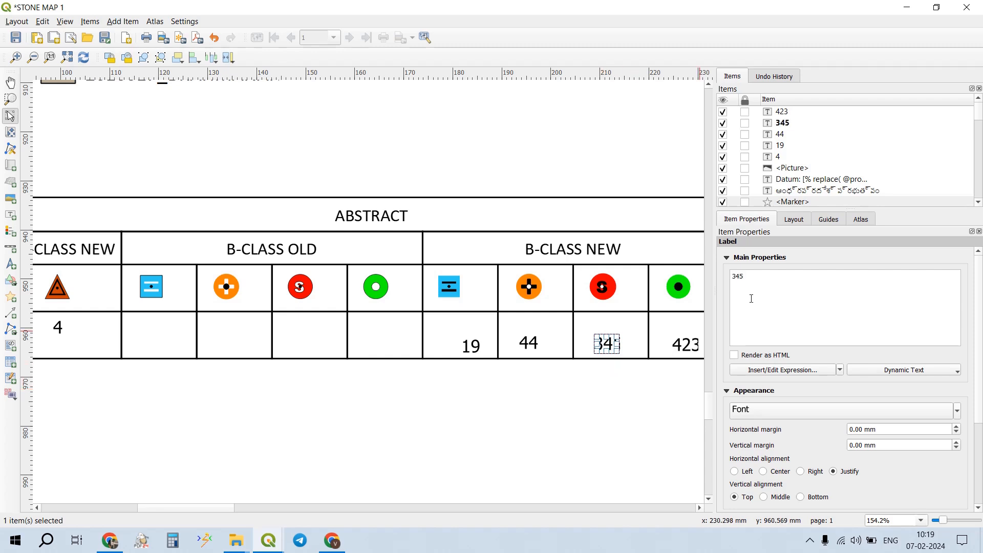
click(584, 430)
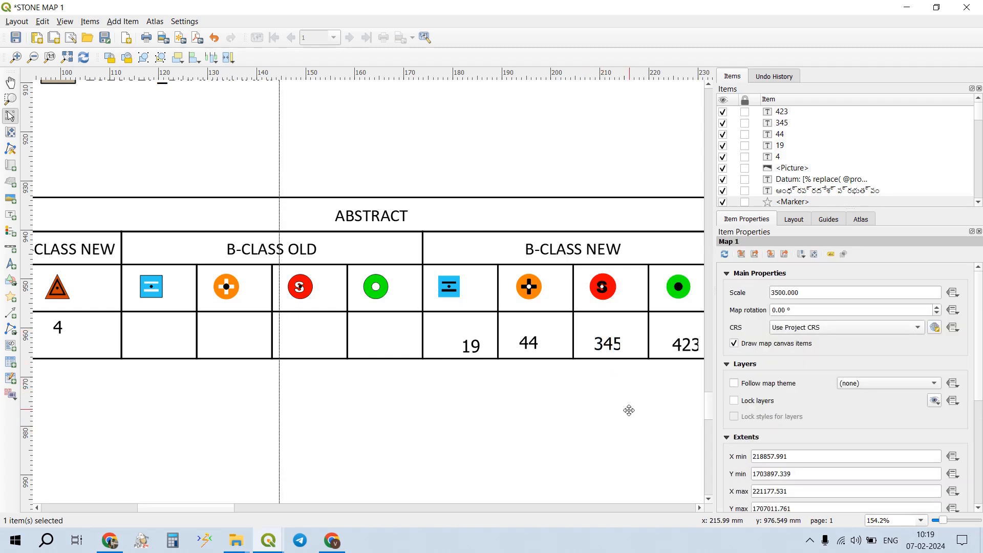
- Change the GRAND TOTAL count label to 835 and zoom the layout back out
drag(601, 407, 529, 397)
scroll(530, 397, down, 5)
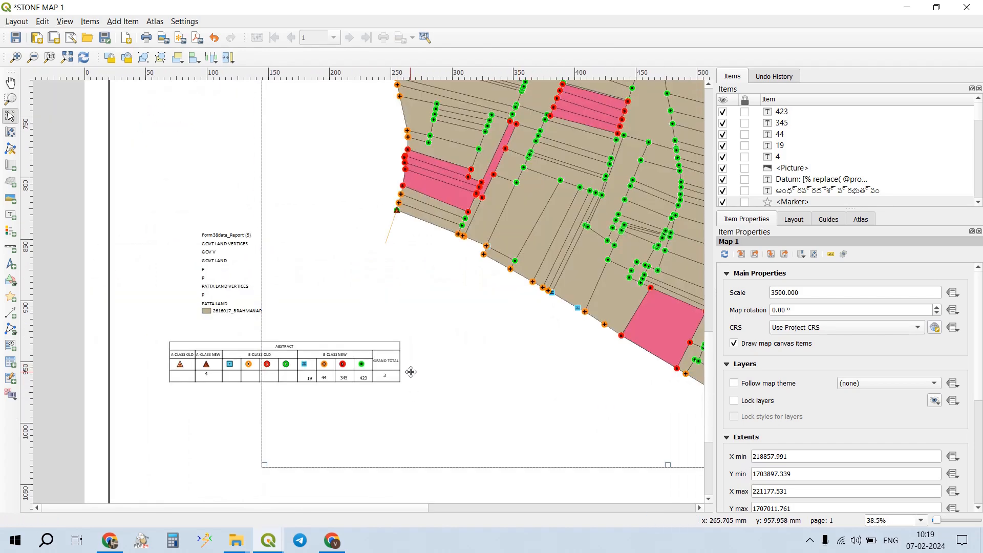
scroll(394, 376, up, 2)
scroll(394, 376, up, 2)
click(364, 375)
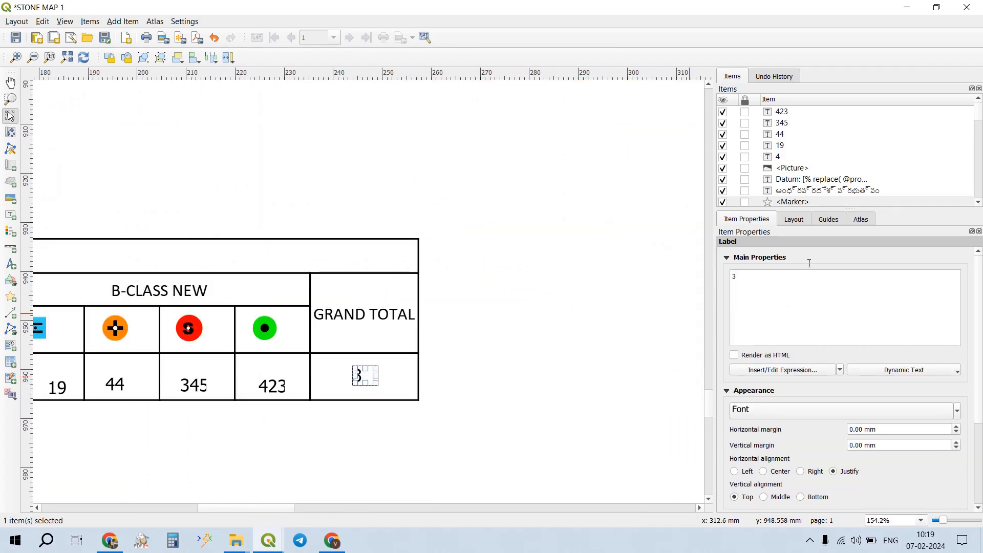
double_click(782, 282)
text(835)
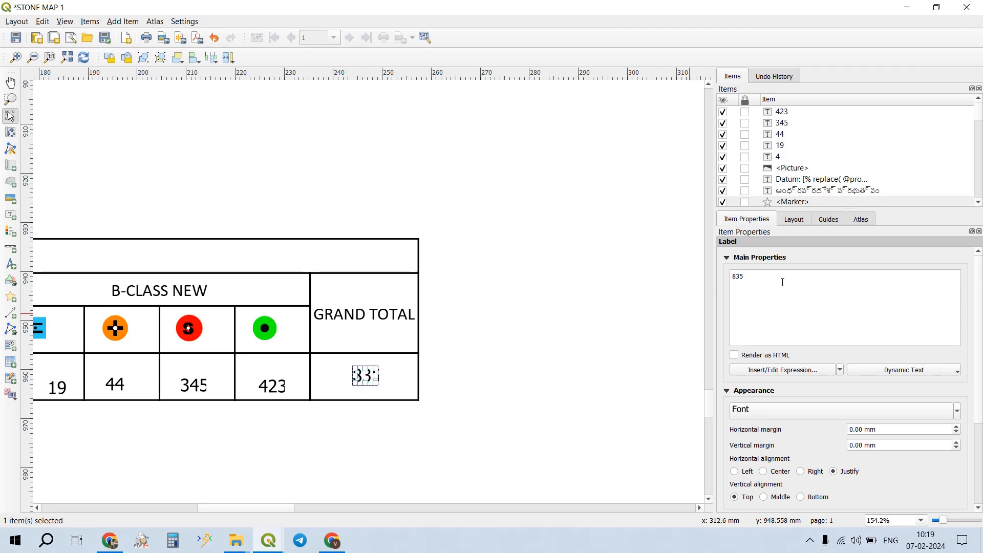
click(500, 384)
scroll(485, 406, down, 4)
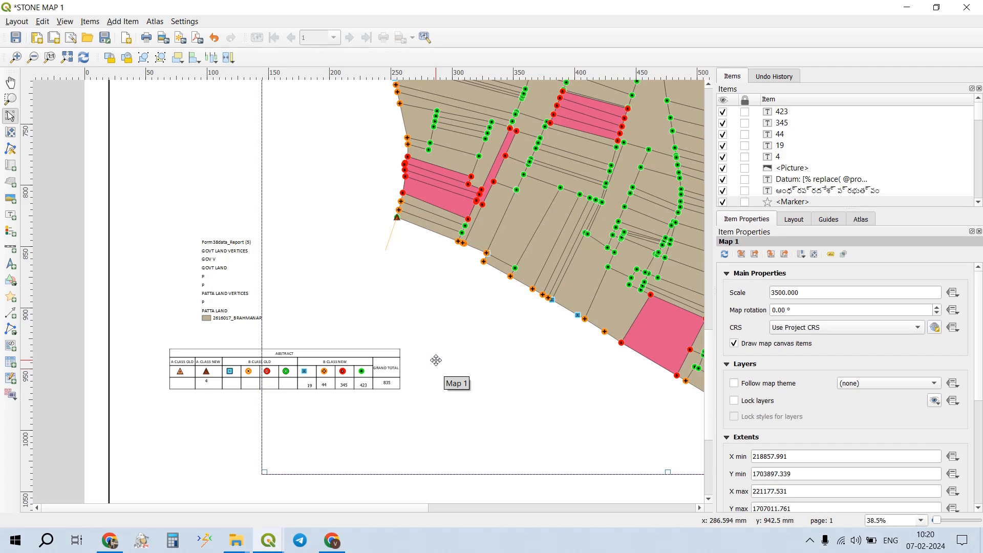
scroll(323, 329, down, 3)
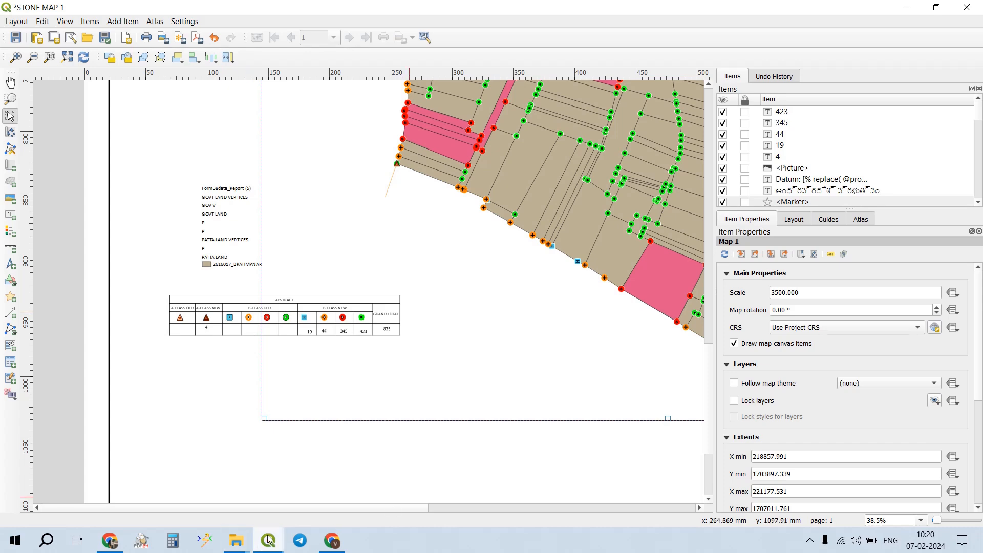
- Apply the 'outline black' symbol to the 2616017_BRAHMANAPALLE layer
mouse_move(270, 540)
click(235, 510)
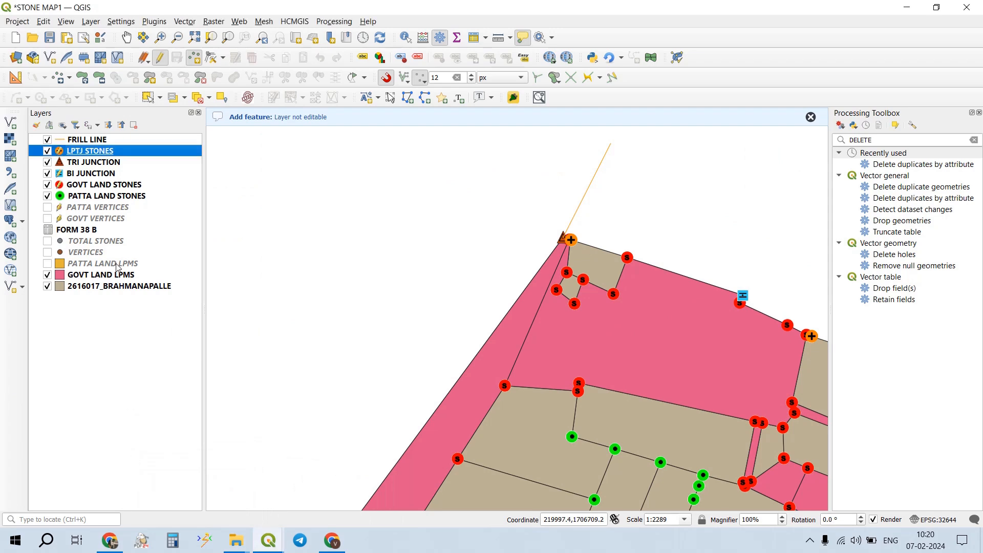
double_click(131, 290)
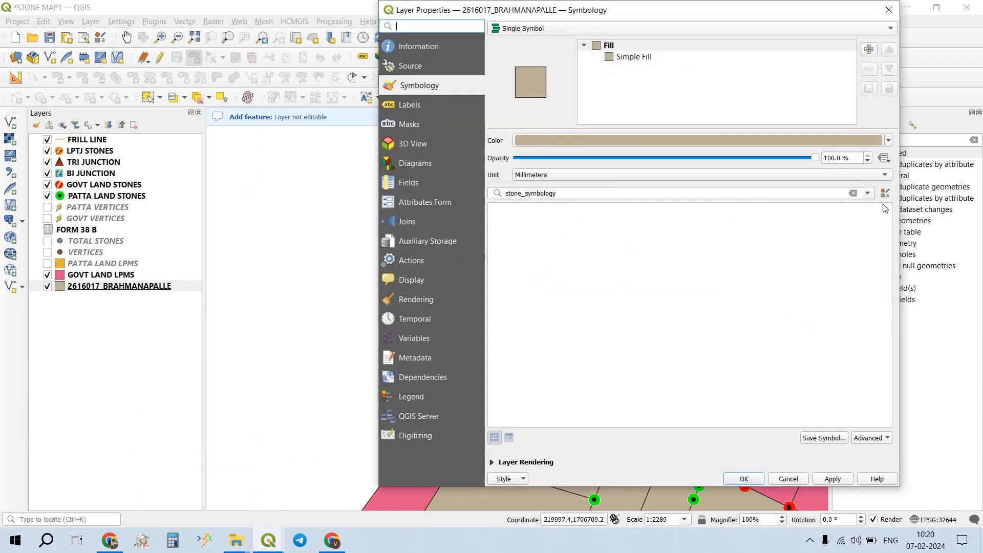
click(853, 193)
scroll(695, 309, down, 5)
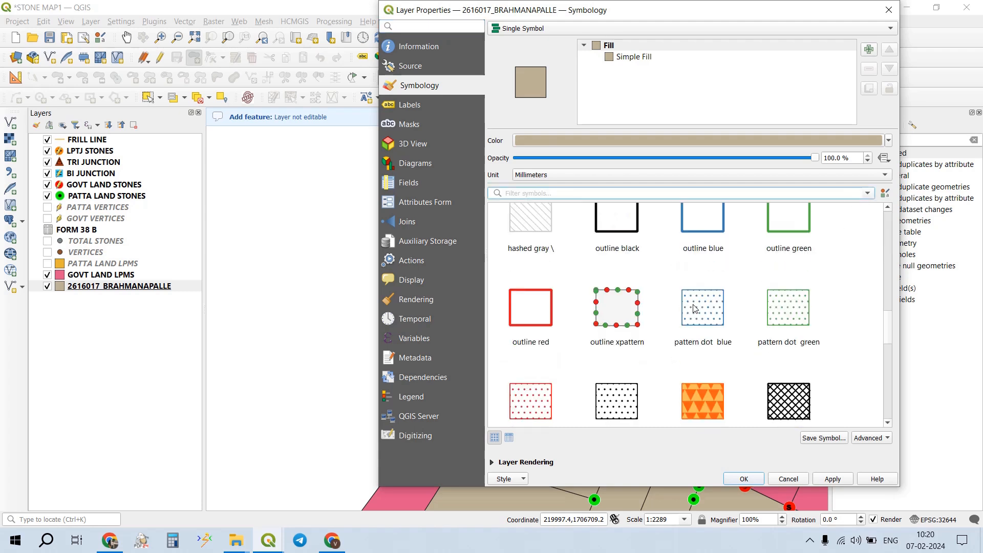
click(634, 248)
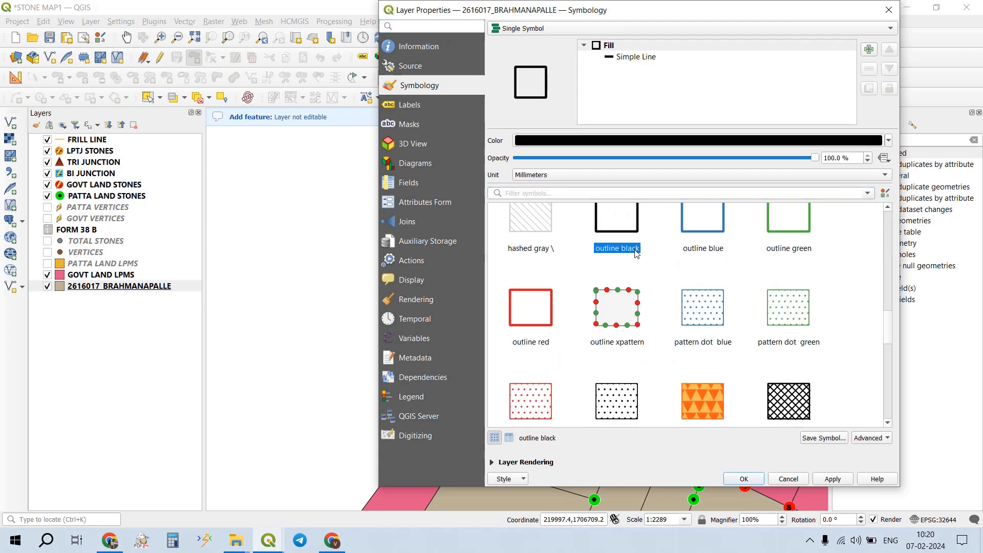
click(825, 477)
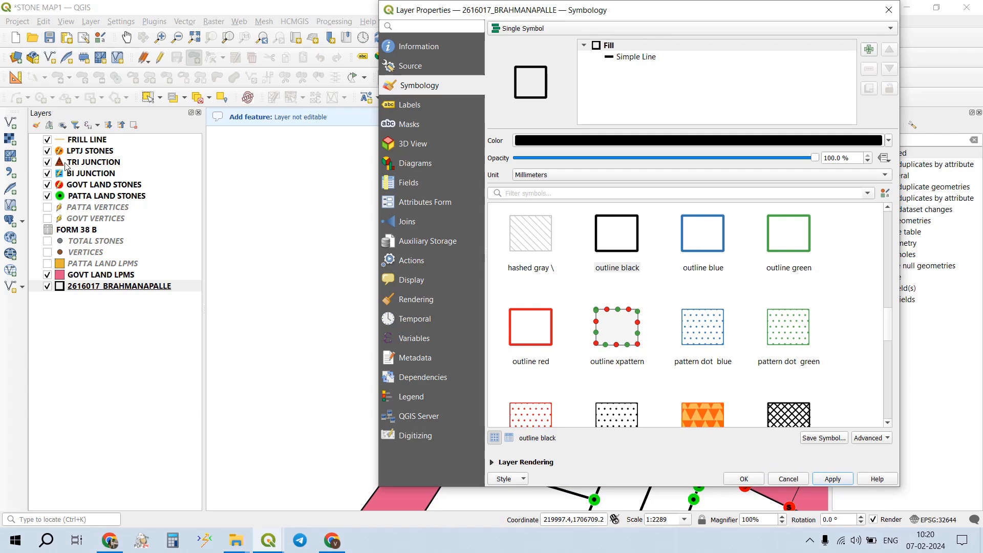
click(752, 476)
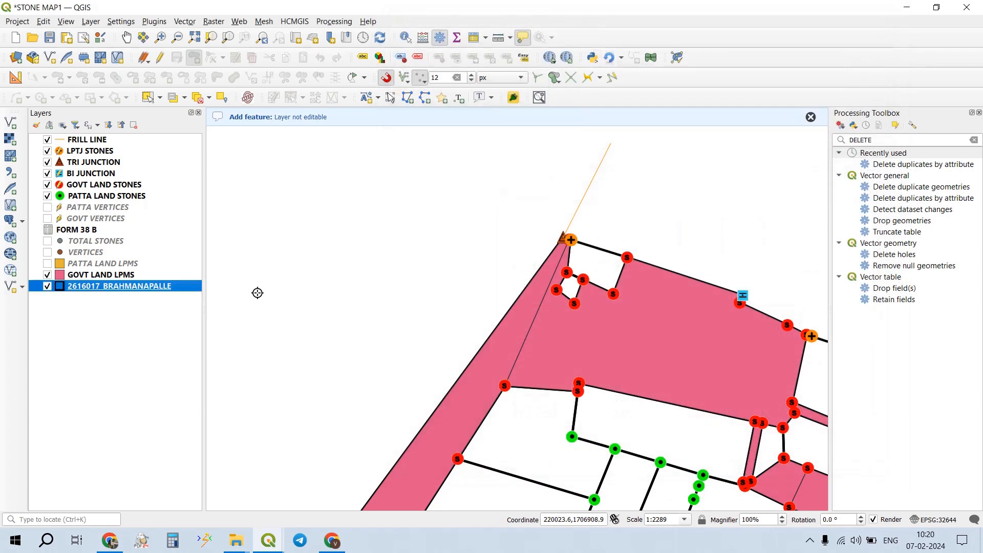
- Hide the GOVT LAND LPMS layer in the layers panel
click(59, 265)
click(47, 275)
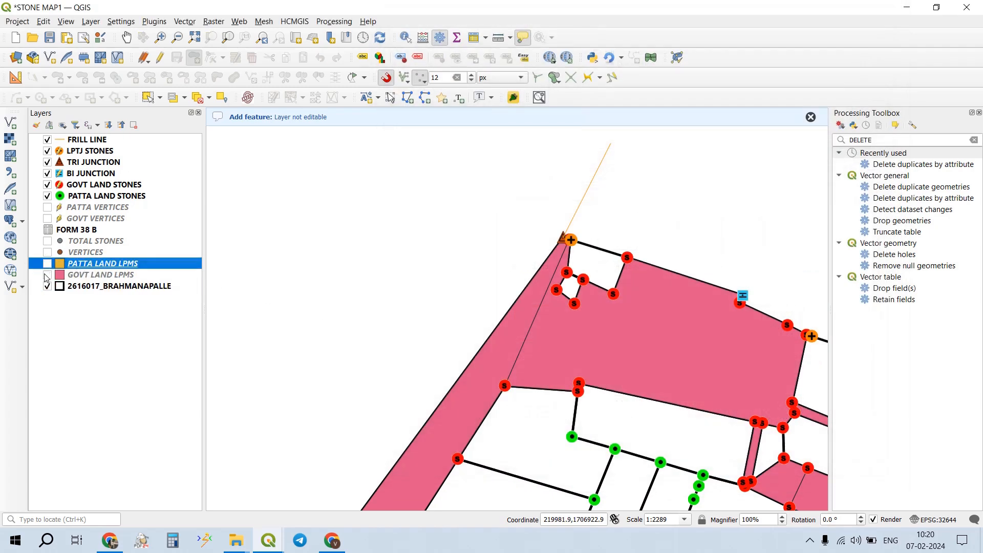
scroll(589, 358, down, 1)
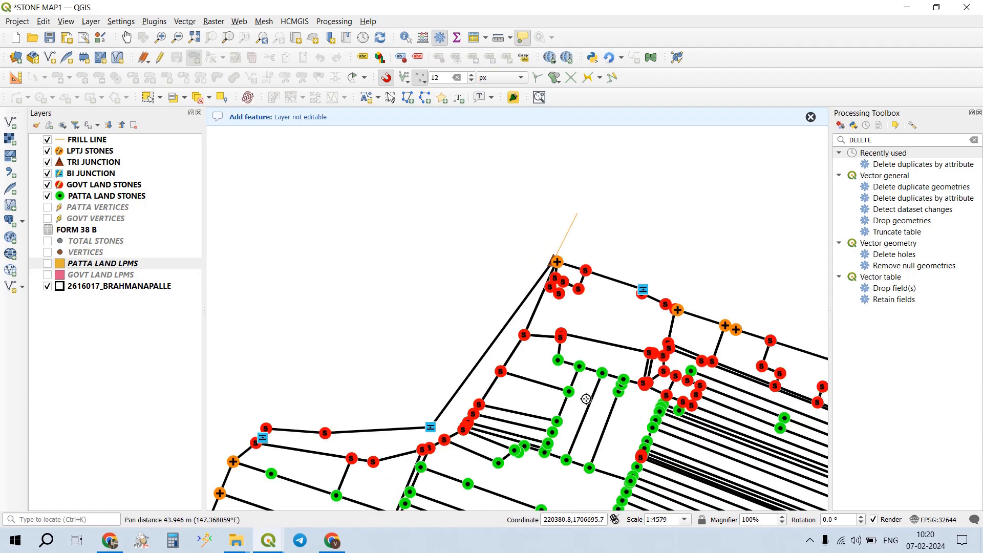
scroll(568, 323, down, 2)
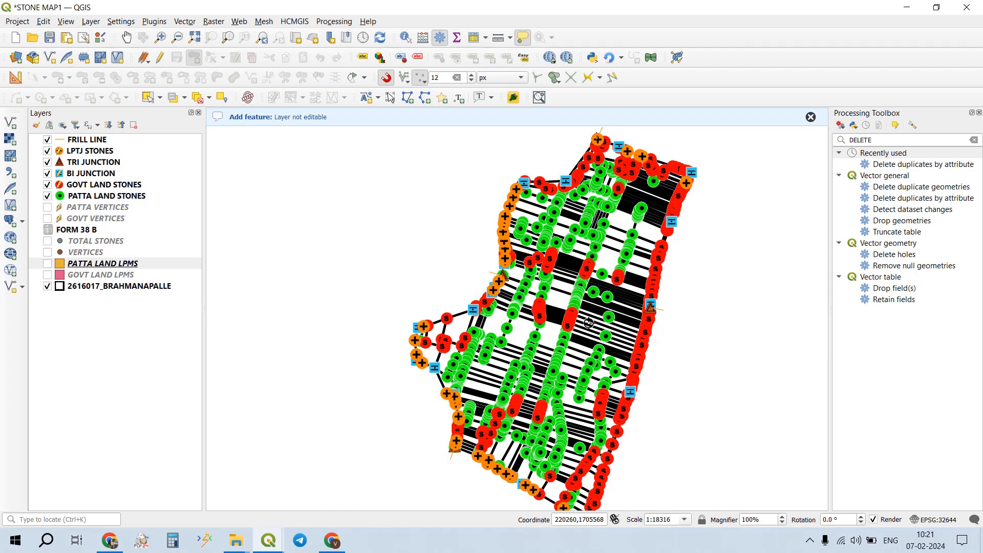
- Export the full-page layout as STONE MAP 1.pdf with default PDF options, then close the layout
mouse_move(267, 540)
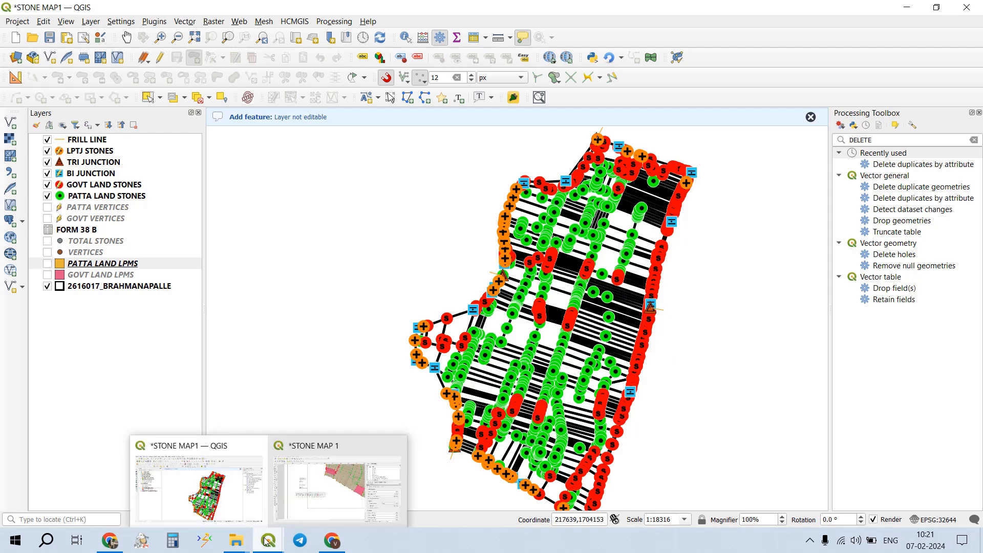
click(293, 513)
key(ctrl+0)
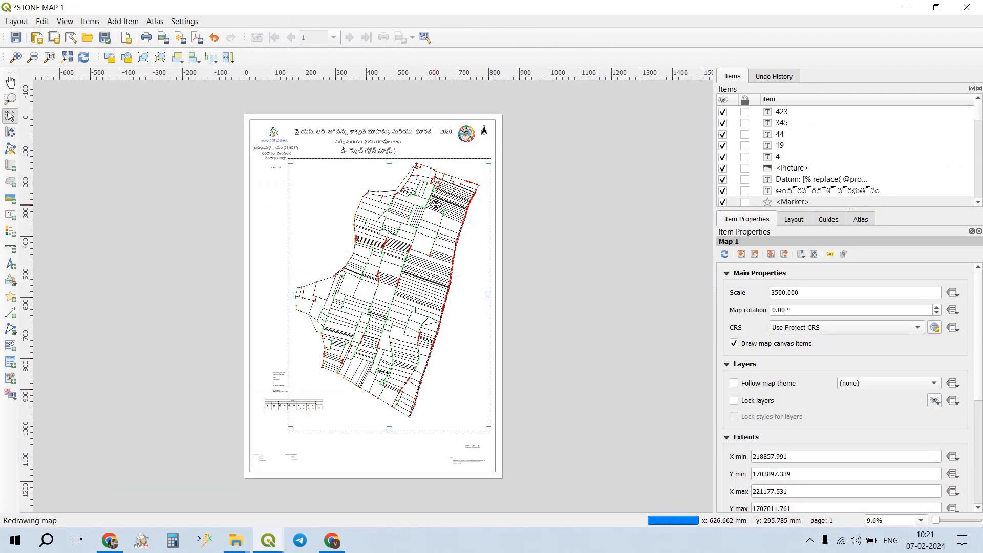
click(197, 38)
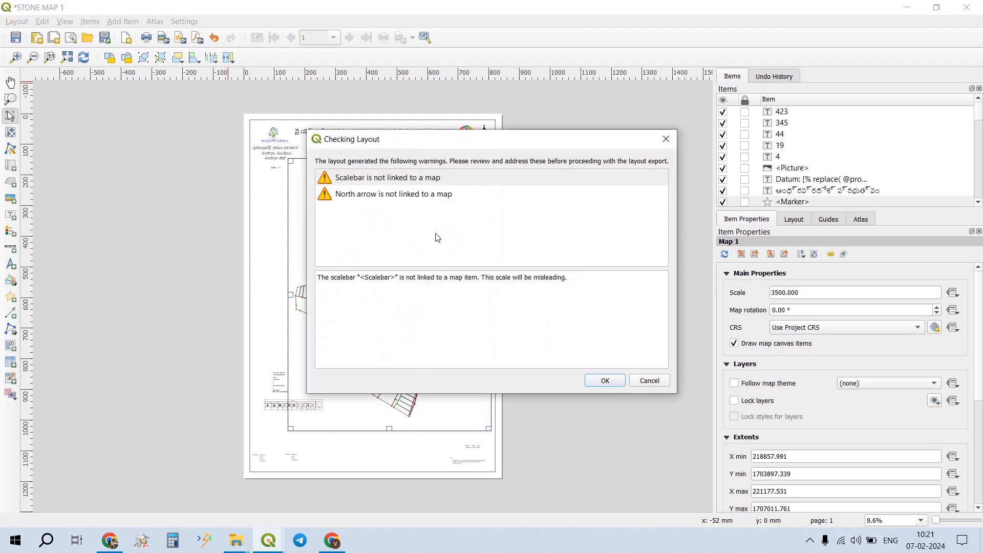
click(602, 377)
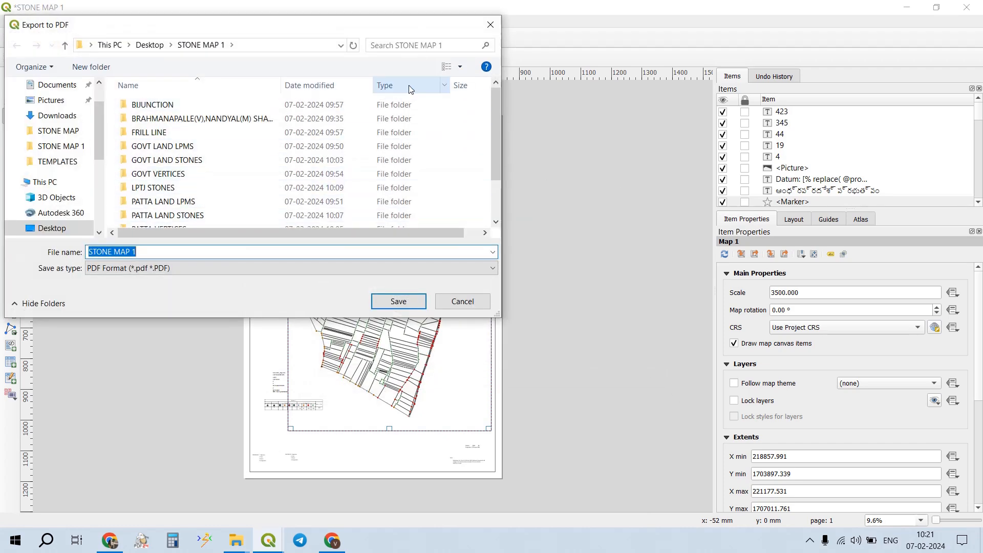
click(404, 306)
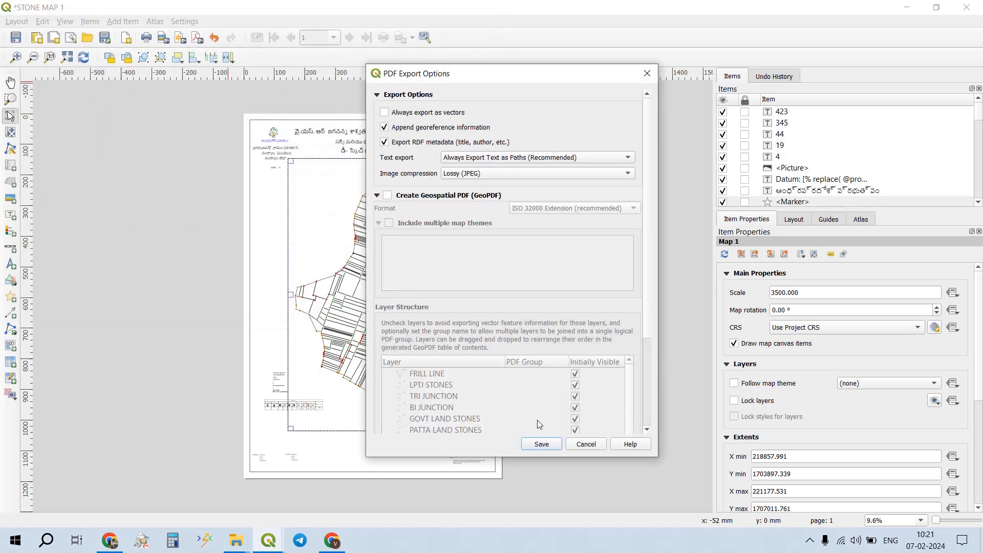
click(540, 446)
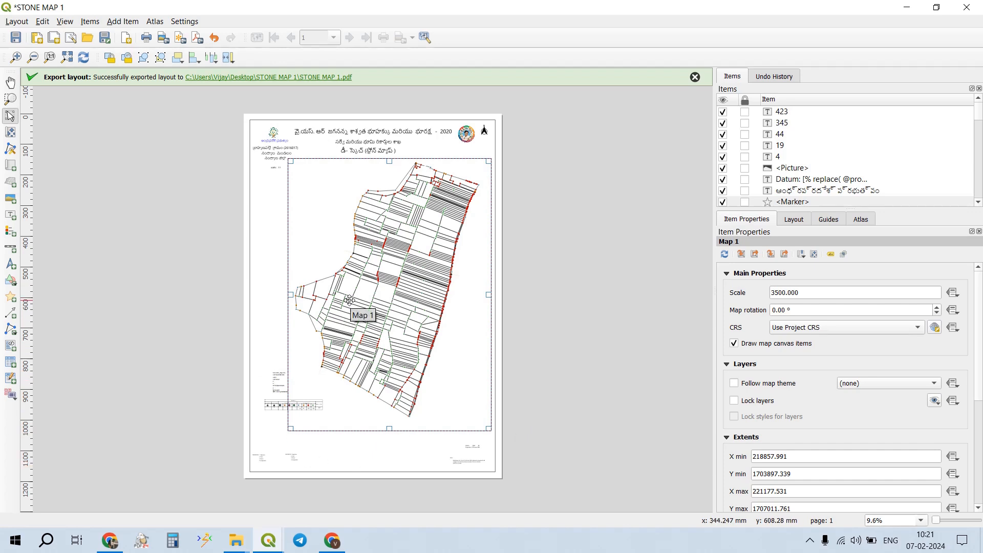
click(967, 7)
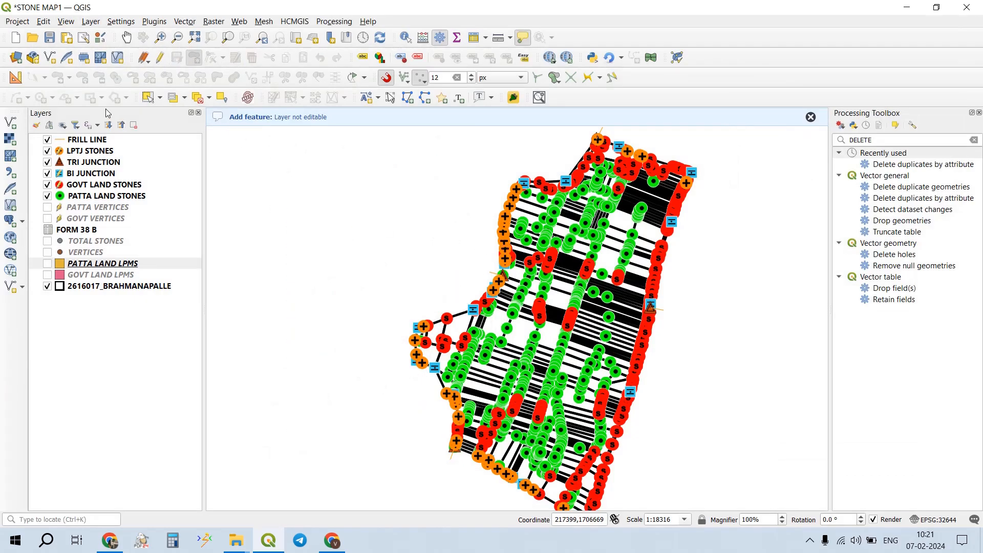
- Save the project and open the LPTJ STONES attribute table
click(150, 59)
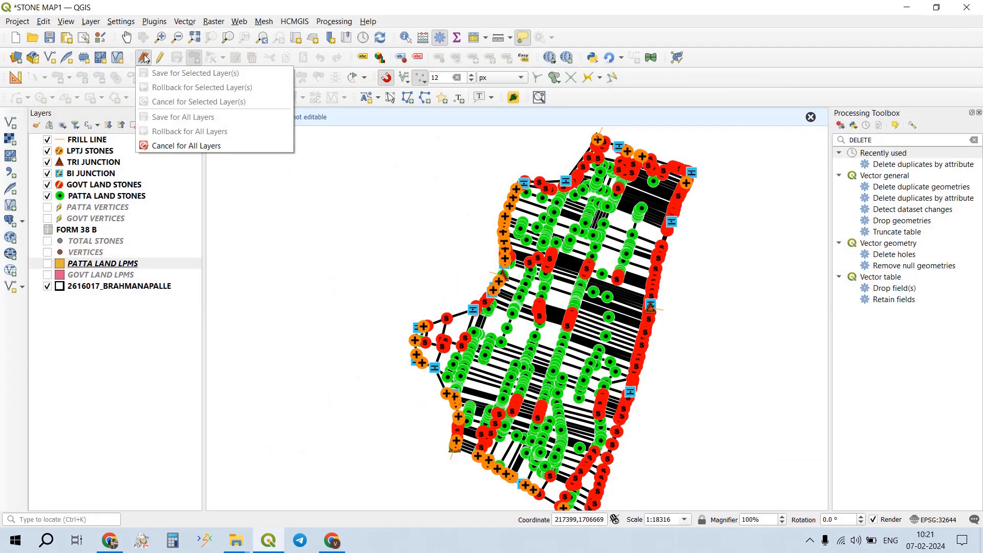
click(53, 39)
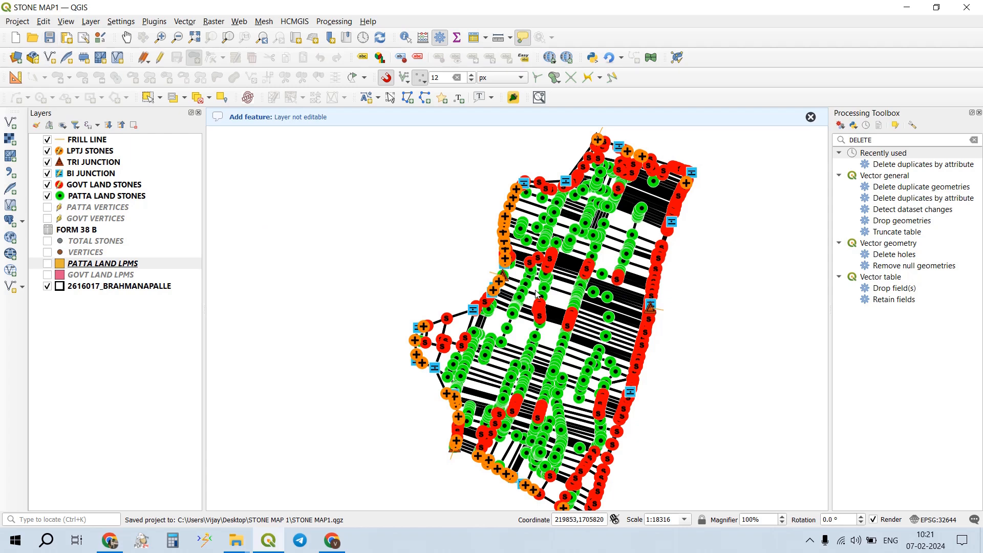
click(89, 150)
right_click(88, 150)
click(174, 331)
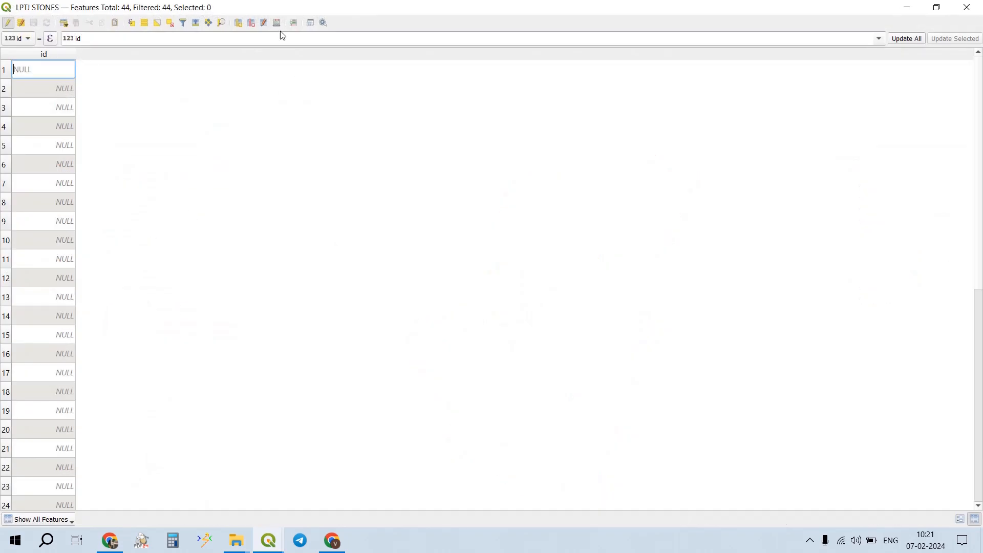
- Create a decimal NORTHING field with precision 4 calculated as $y
click(277, 23)
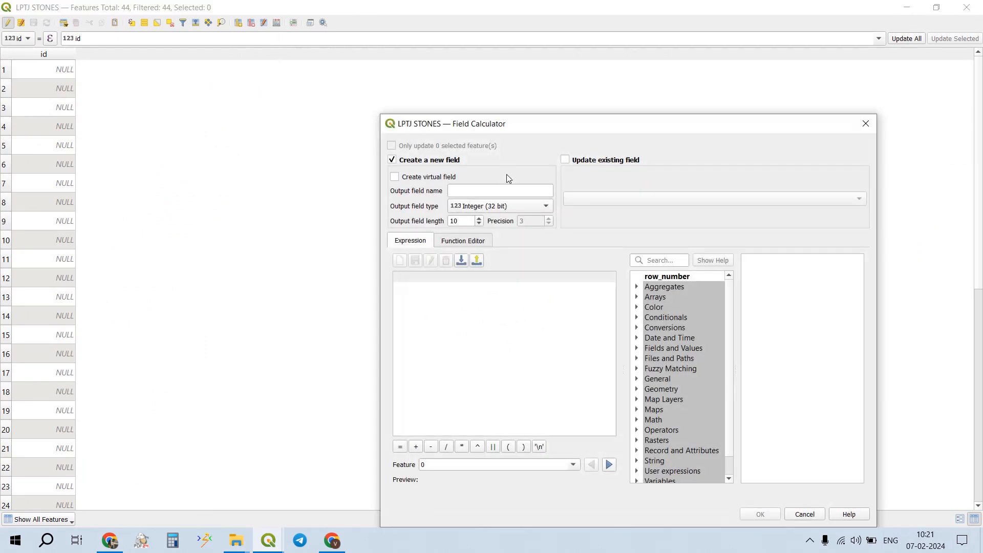
click(504, 189)
text(NO)
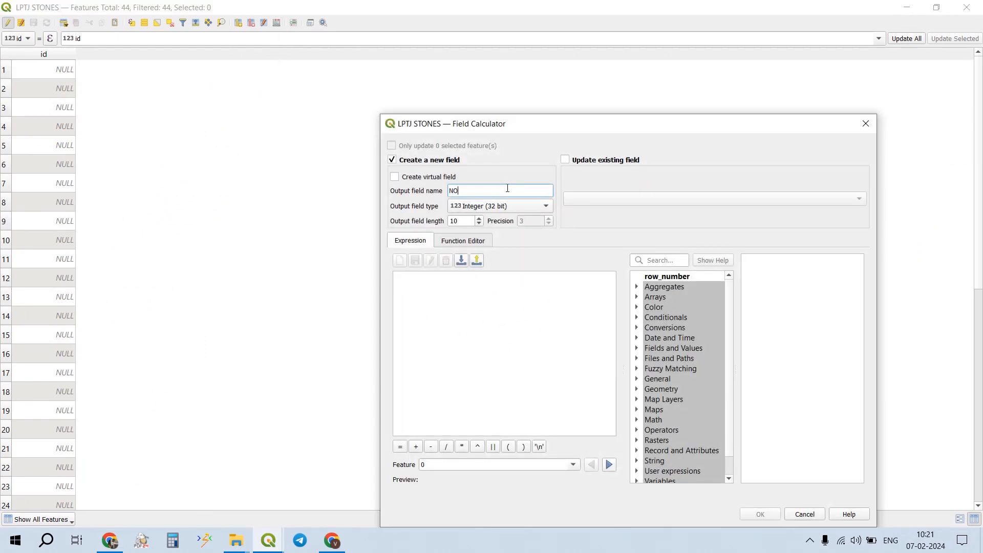
text(RTHIN)
click(501, 204)
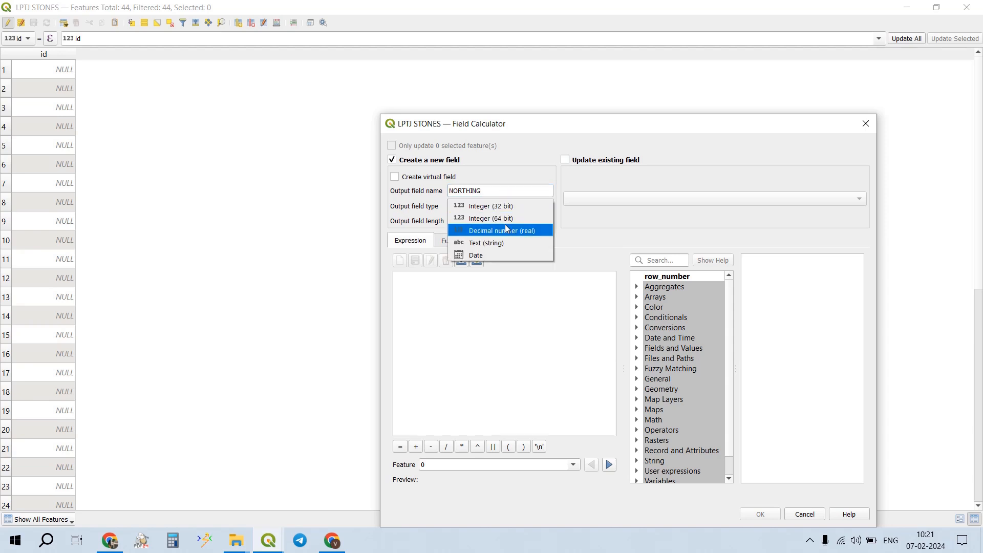
click(497, 229)
double_click(532, 219)
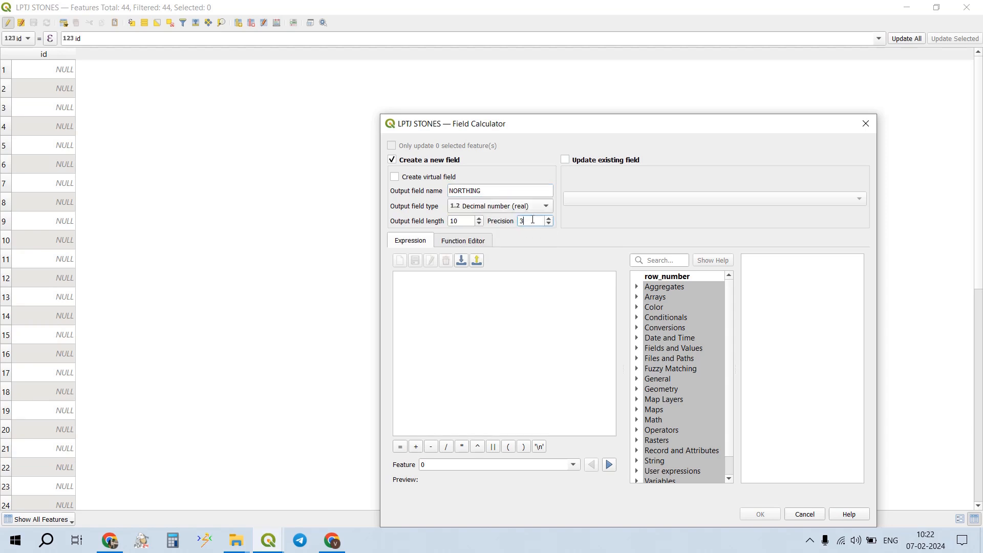
text(4)
click(648, 259)
text($)
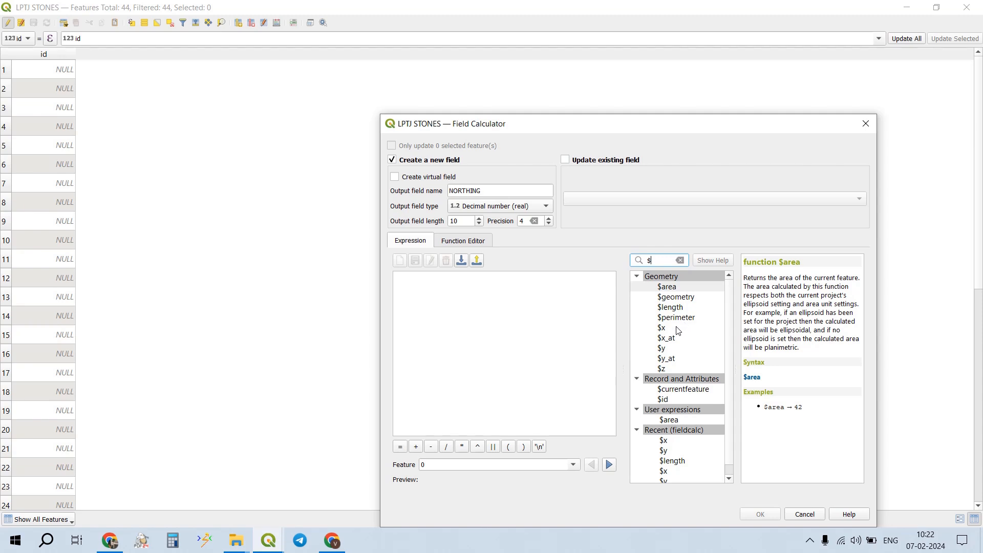
double_click(672, 351)
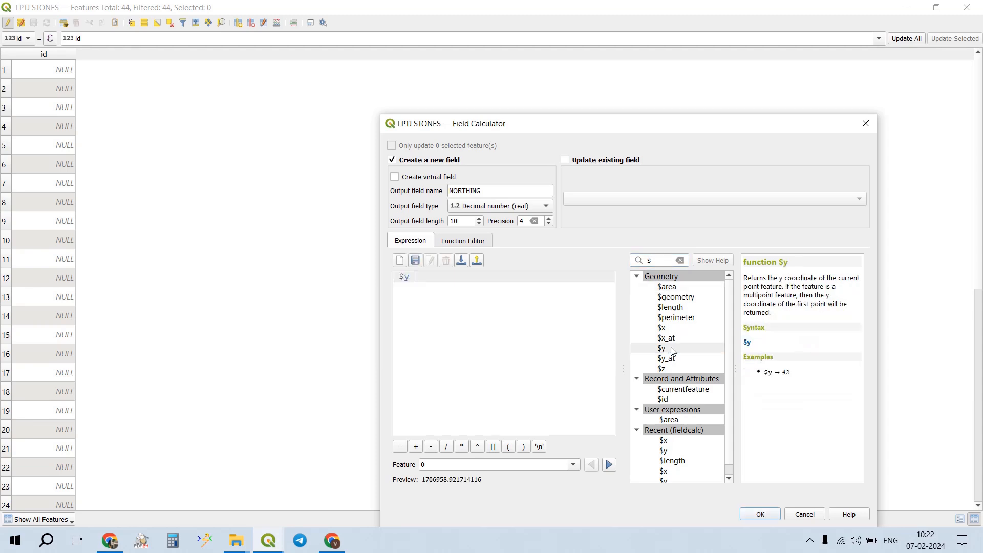
click(760, 513)
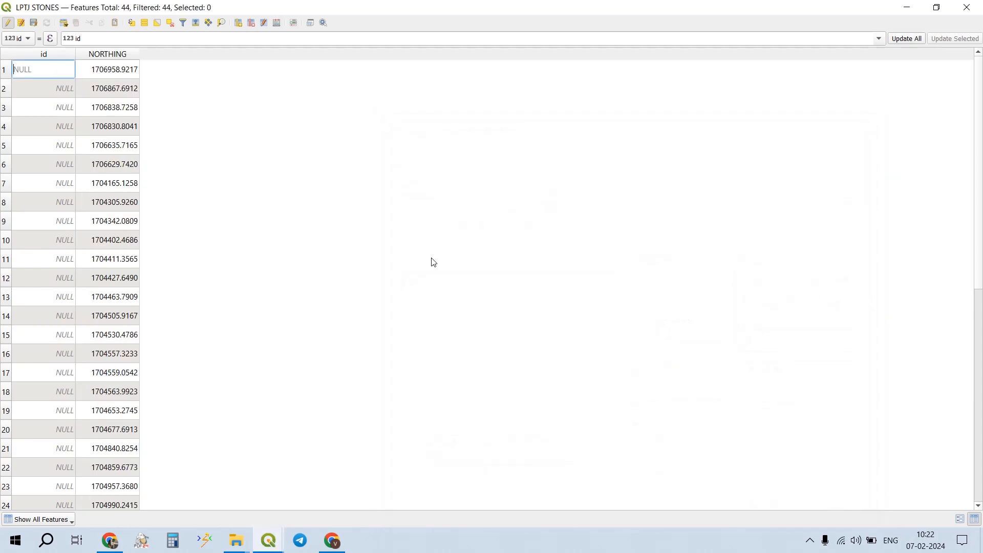
- Create a decimal EASTING field with precision 4 calculated as $x
click(281, 24)
click(485, 188)
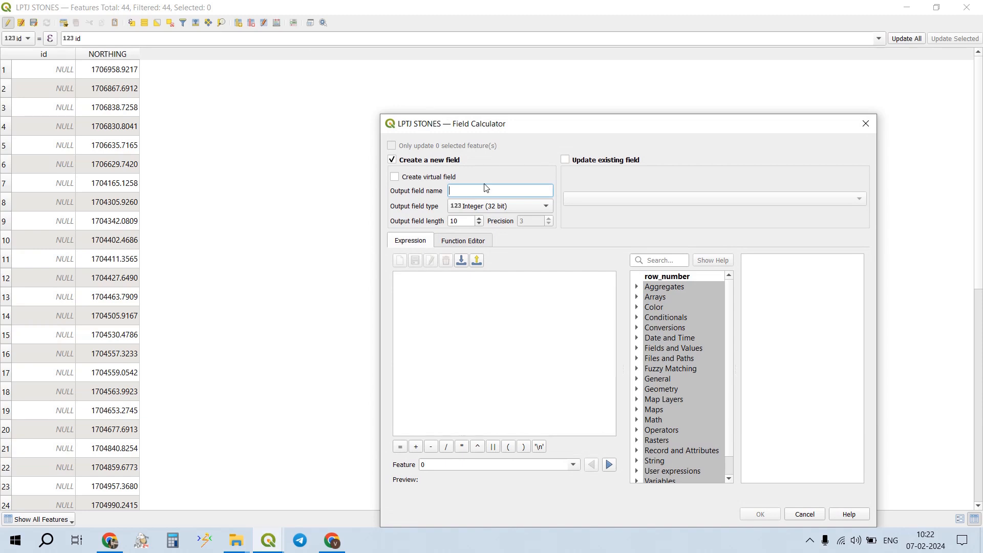
text(EASTINGH)
key(BackSpace)
click(499, 205)
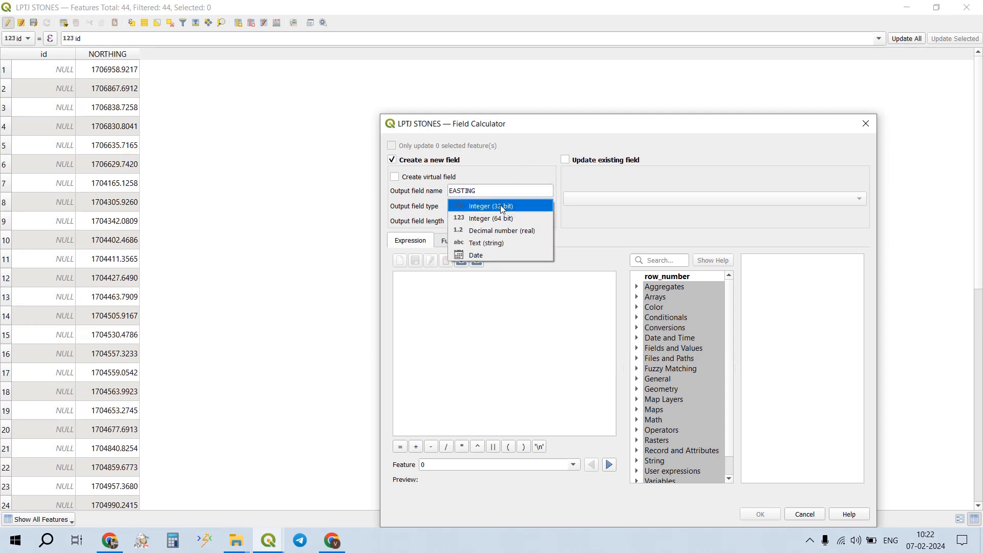
click(505, 229)
double_click(532, 221)
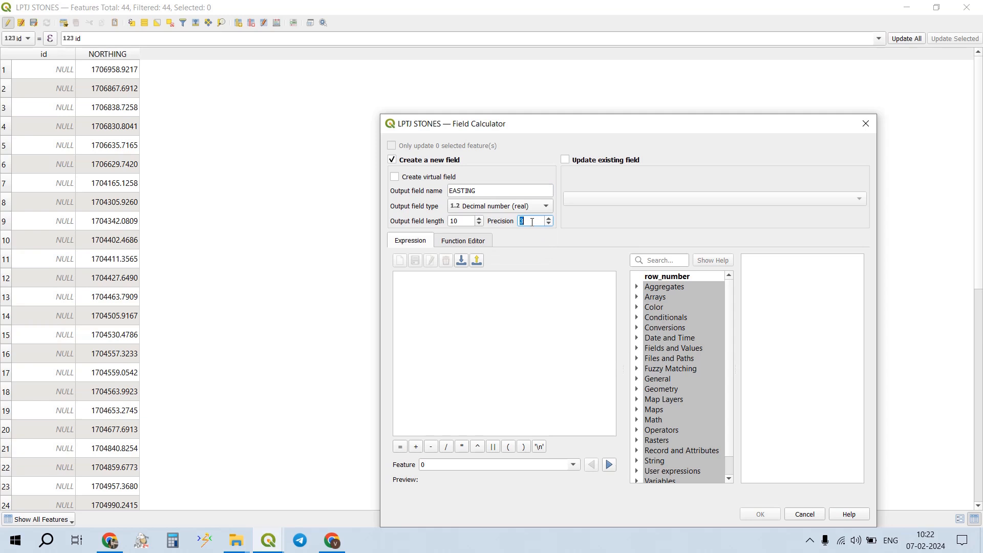
click(658, 260)
double_click(527, 222)
text(4)
click(677, 259)
text($)
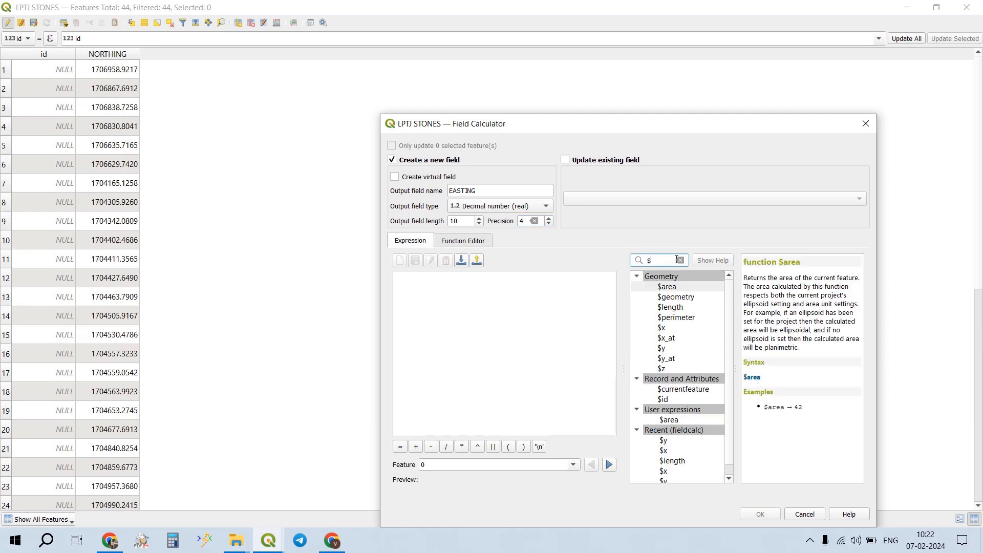
double_click(674, 328)
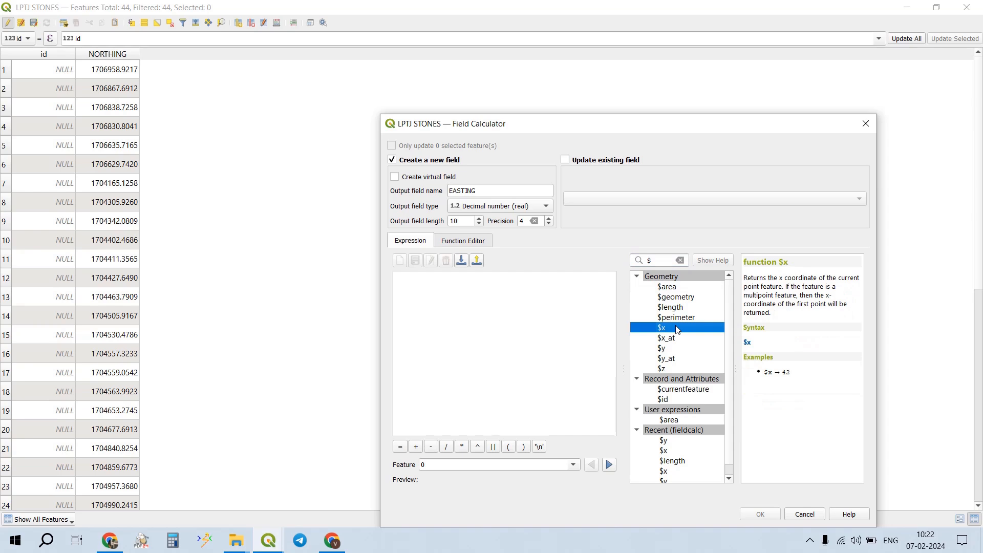
click(762, 513)
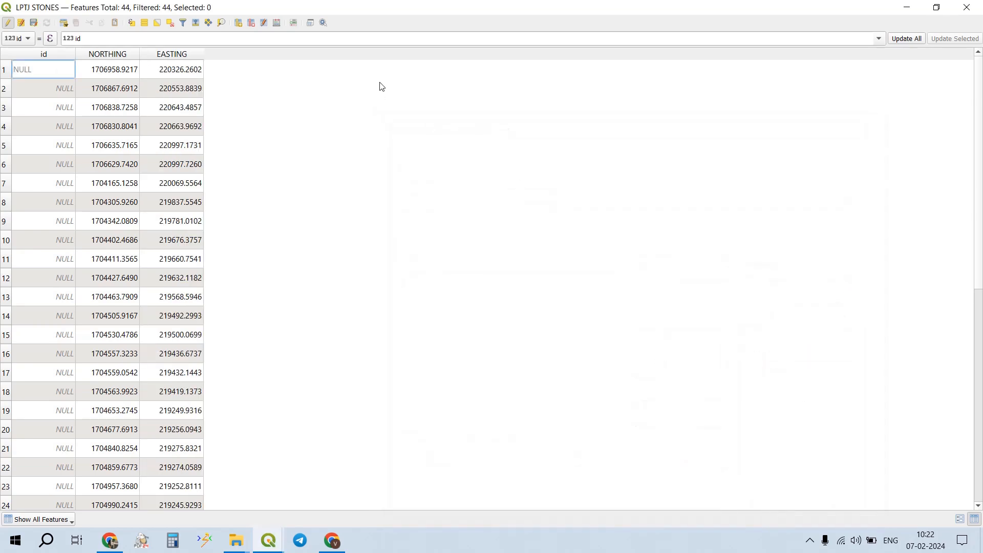
- Save the LPTJ STONES layer edits and the project, then reopen its attribute table
click(966, 7)
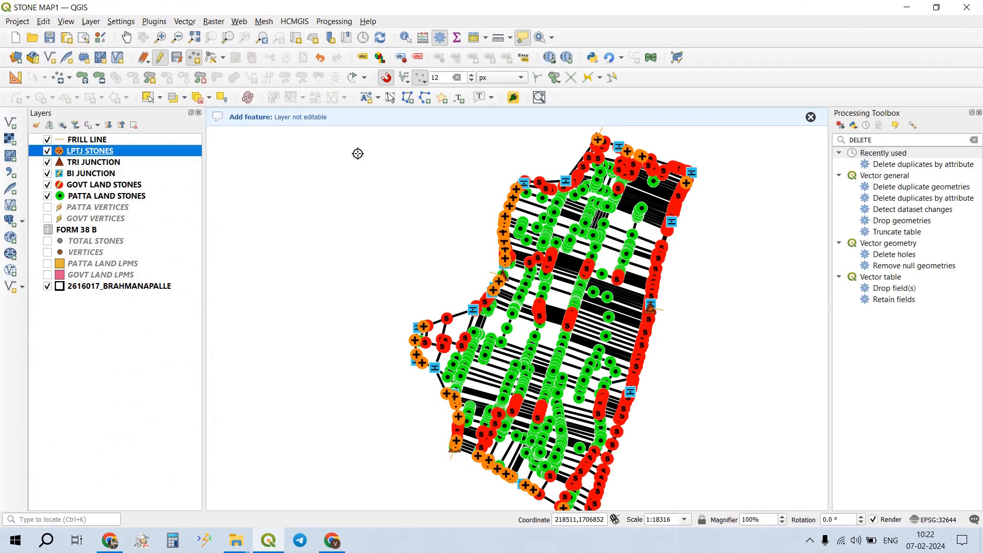
click(177, 57)
click(49, 37)
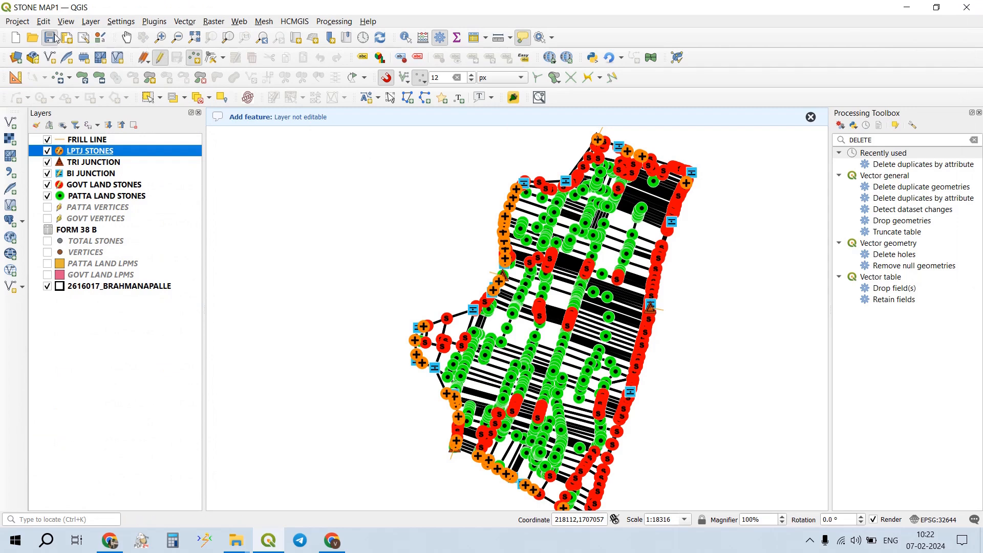
right_click(128, 163)
click(115, 151)
right_click(112, 150)
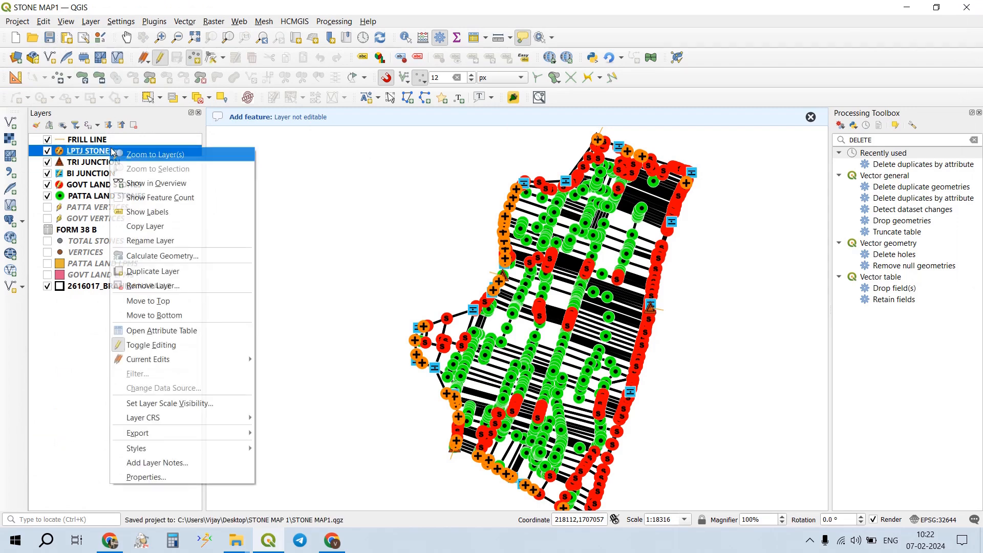
click(179, 330)
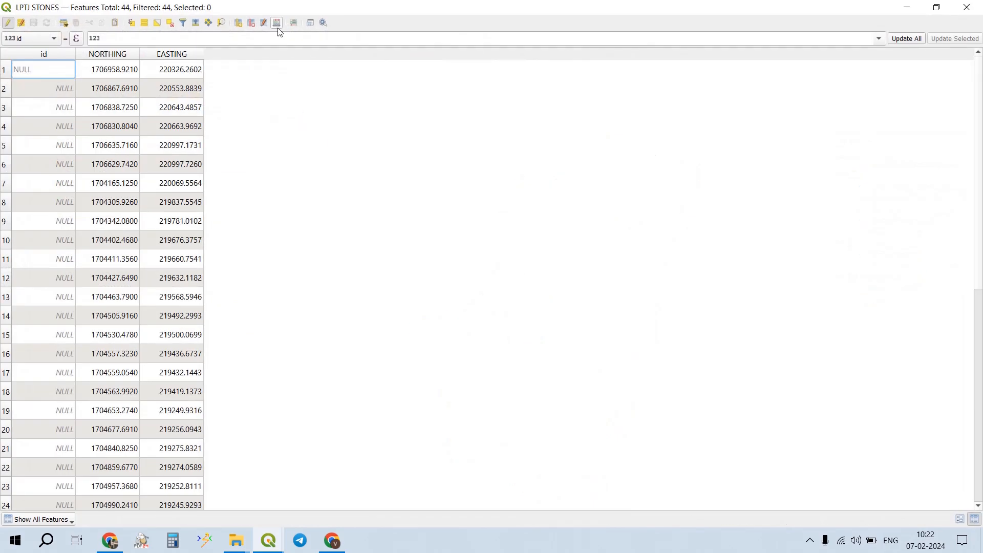
- Add a STONE TYPE text field with the value 'LPTJ' for every stone
click(277, 24)
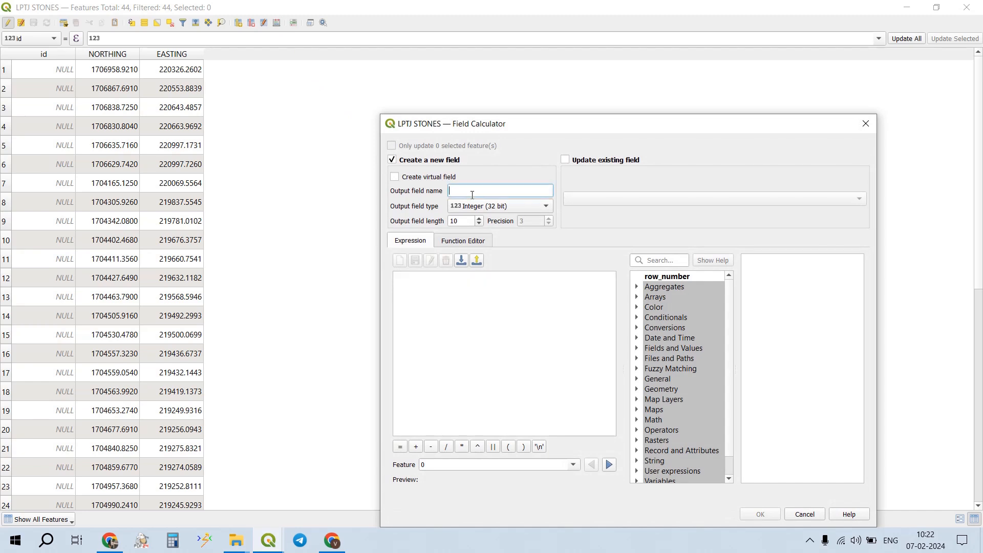
text(STONE TYPE_TY)
click(487, 205)
click(490, 244)
click(512, 298)
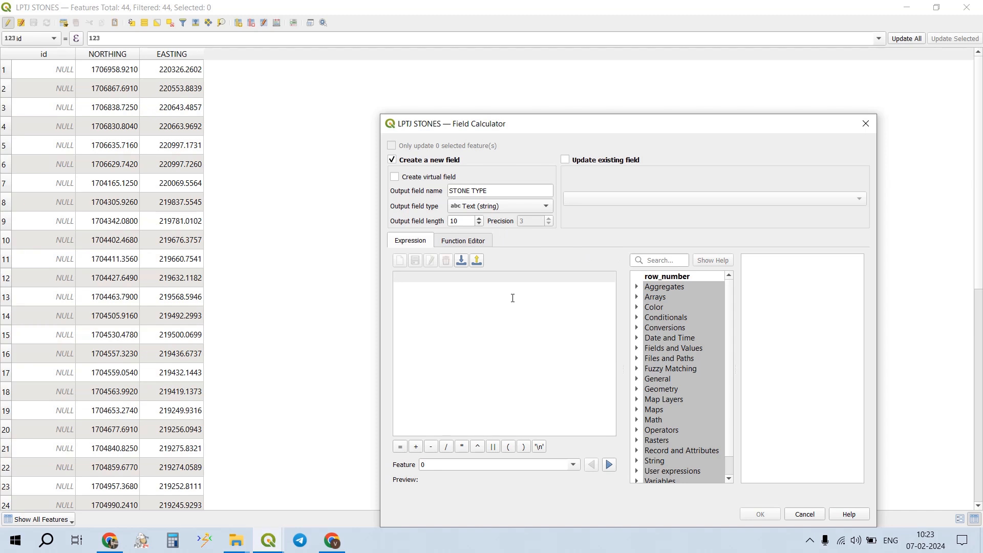
text(')
text(T)
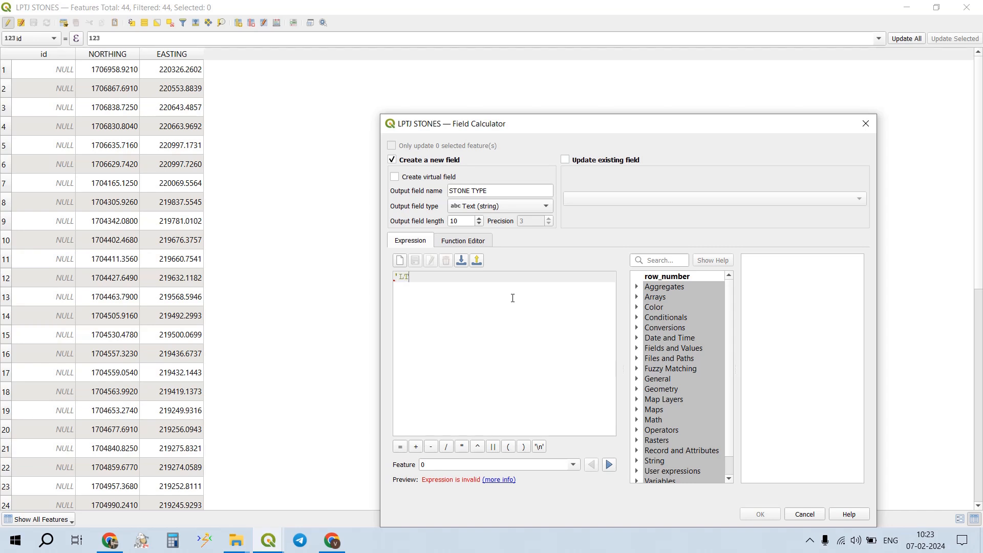
text(T)
key(BackSpace)
key(BackSpace)
text(P TJ)
key(BackSpace)
key(BackSpace)
text(TJ')
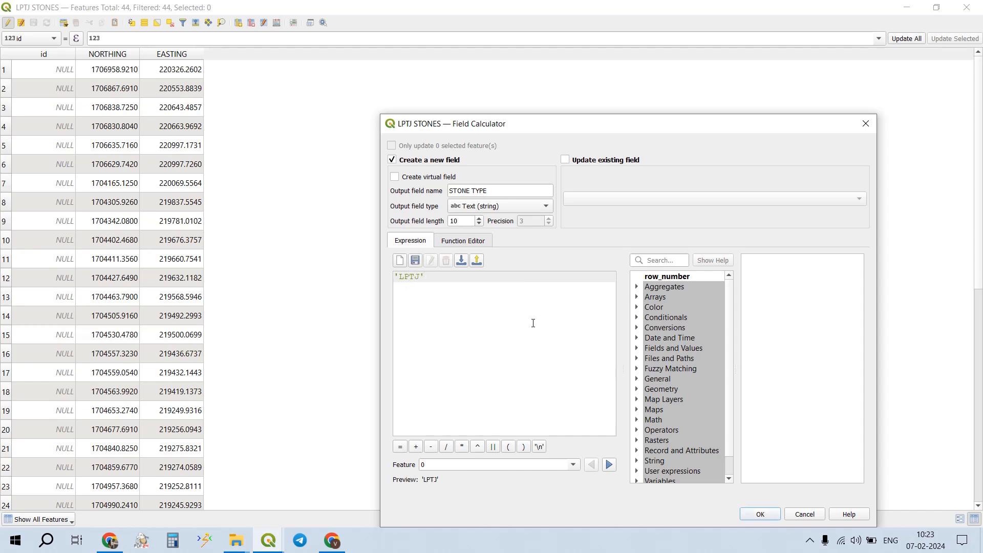
click(762, 514)
scroll(232, 257, down, 7)
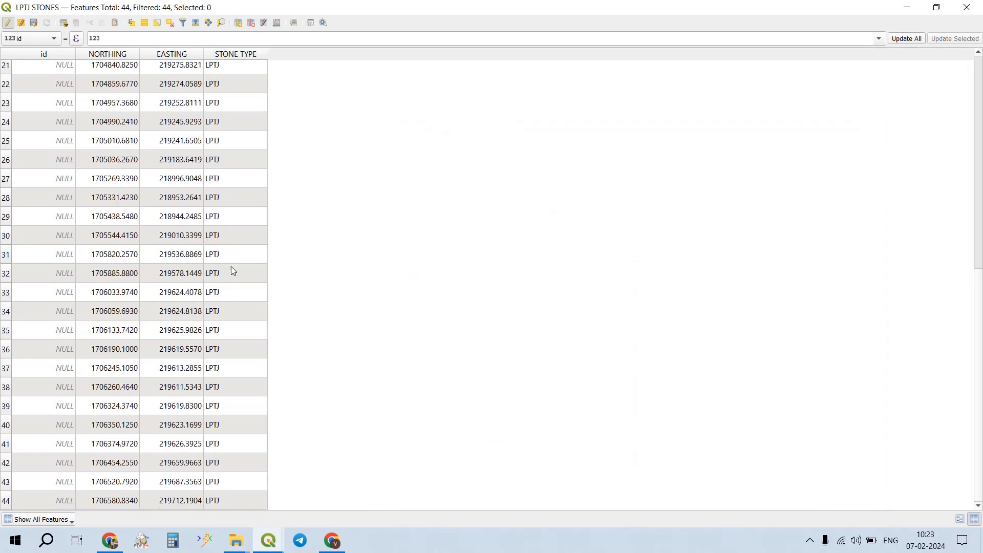
click(966, 8)
click(134, 163)
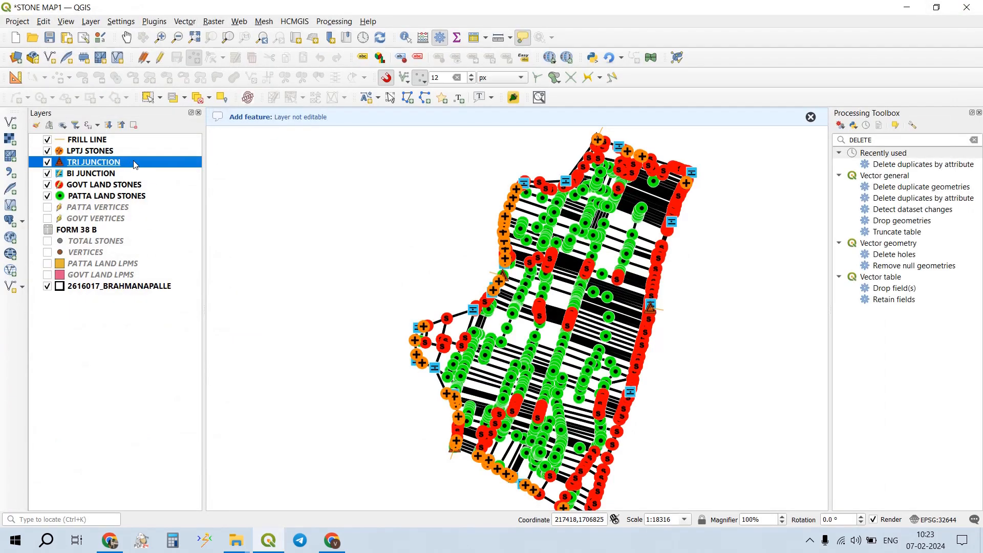
- Add a STONE TYPE text field with the value 'TRIJ' to the TRI JUNCTION table
right_click(134, 163)
click(207, 348)
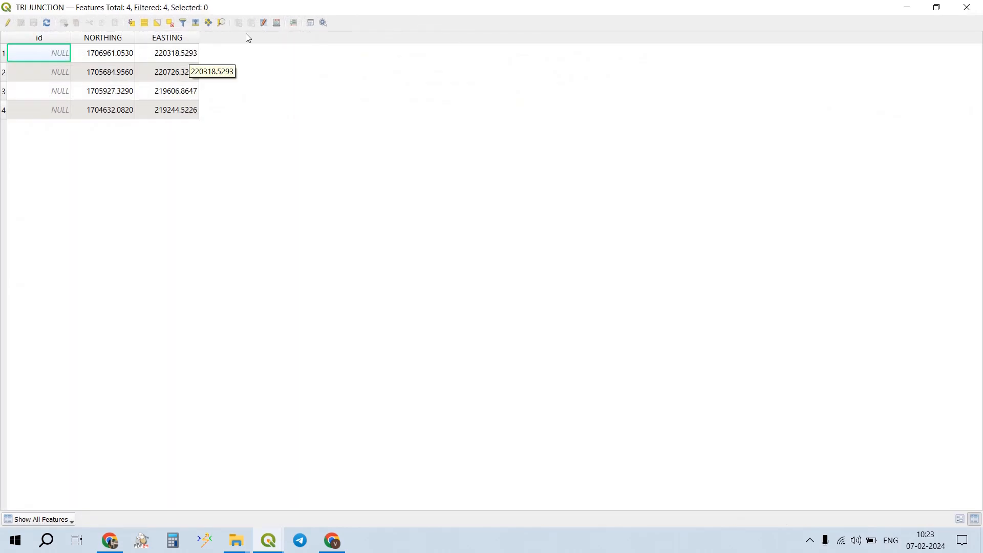
click(277, 23)
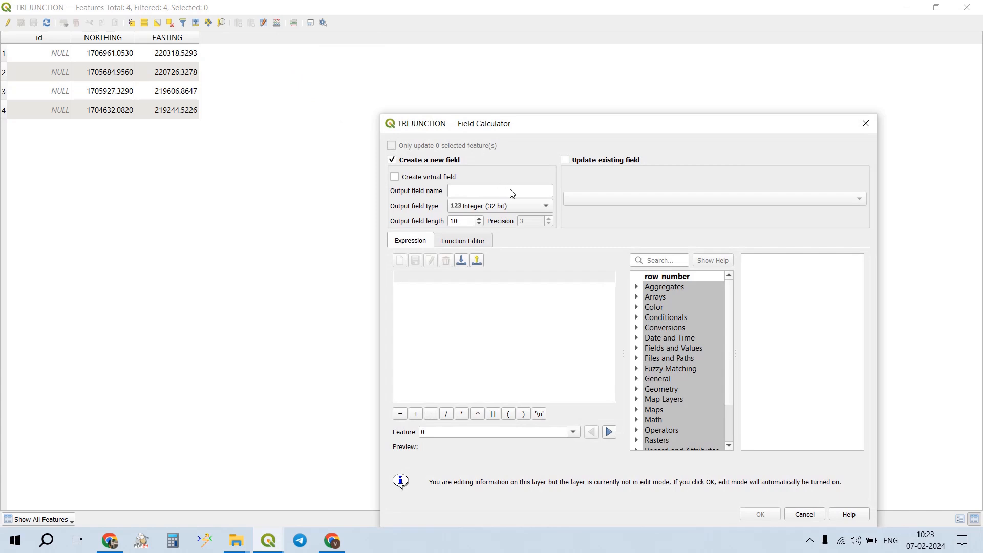
click(515, 195)
text(STONE TY)
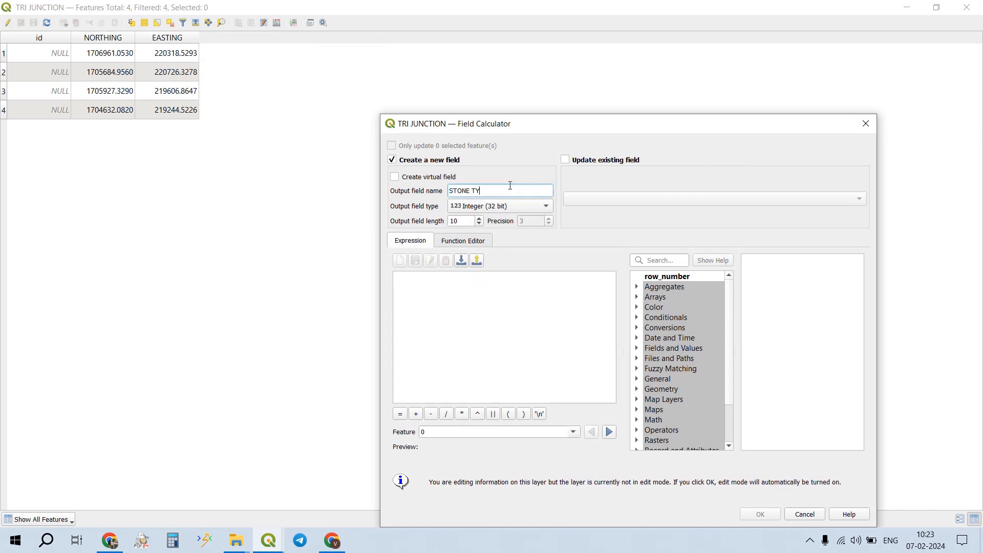
text(PE)
click(495, 206)
click(497, 232)
click(511, 206)
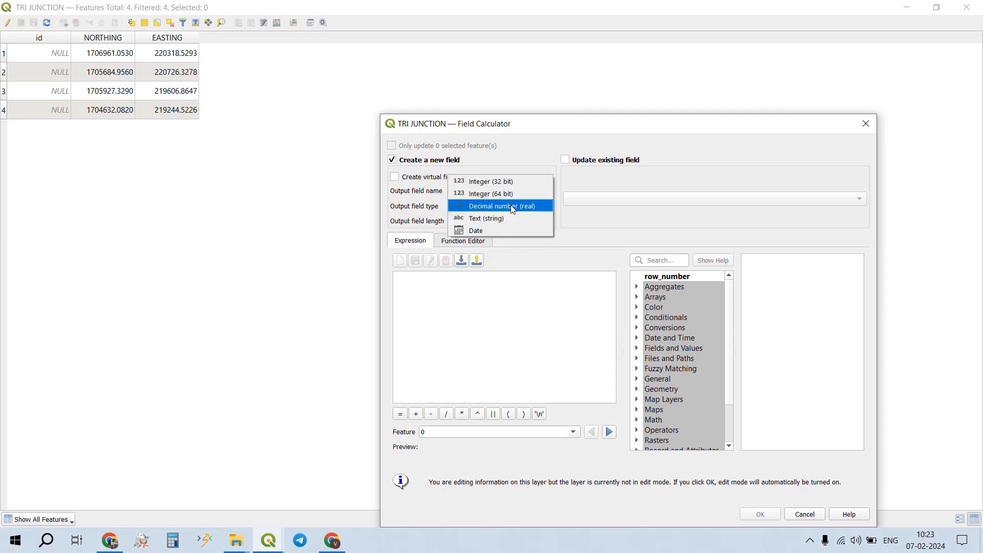
click(514, 218)
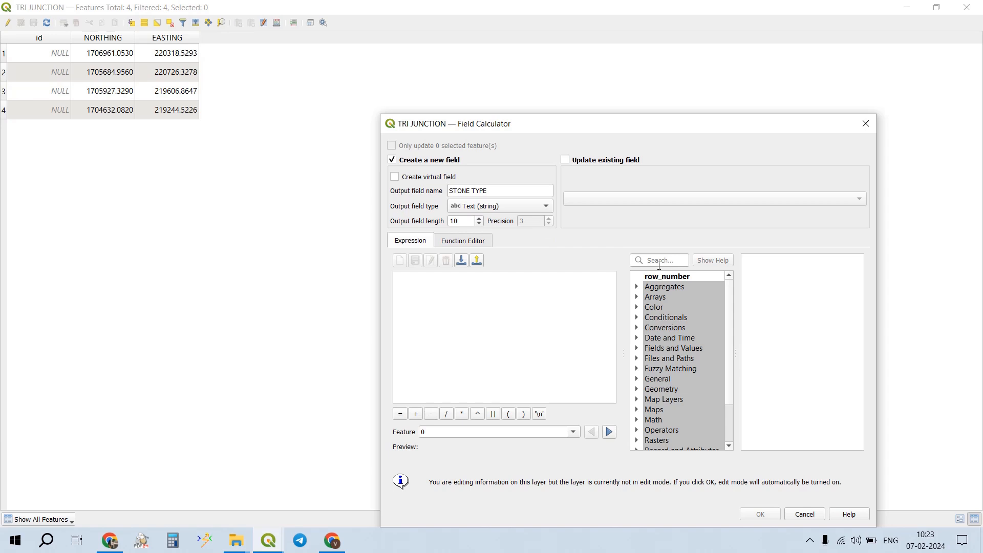
click(541, 300)
text(')
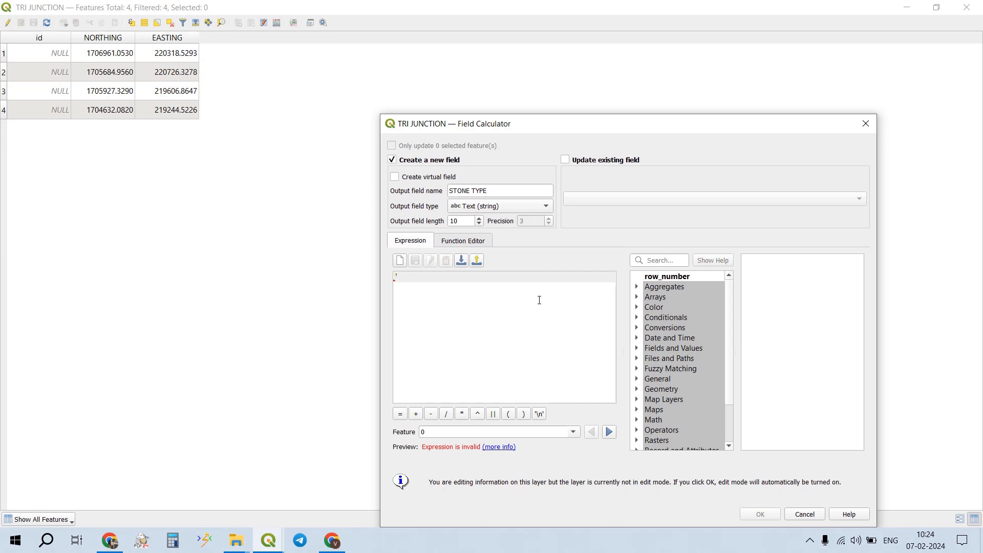
text(TRI)
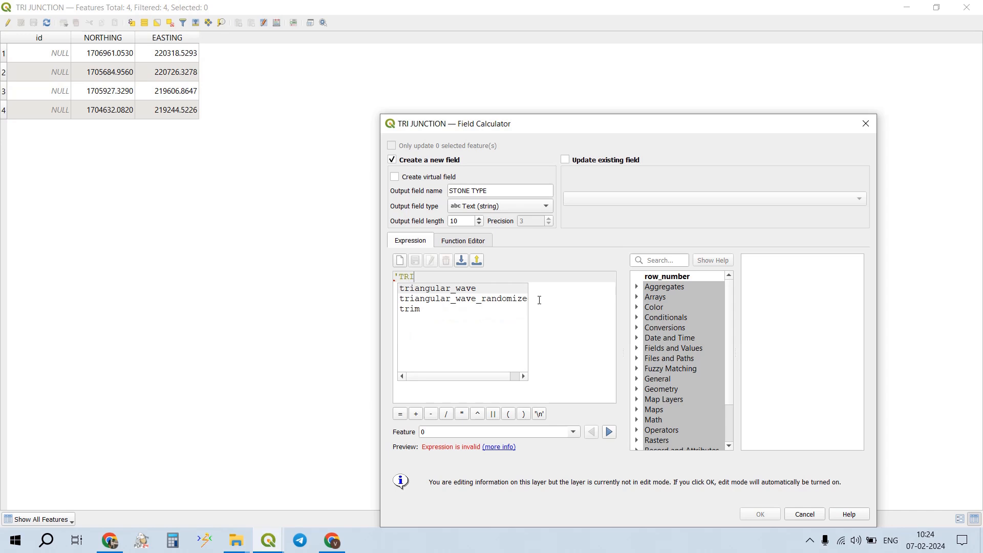
text(J)
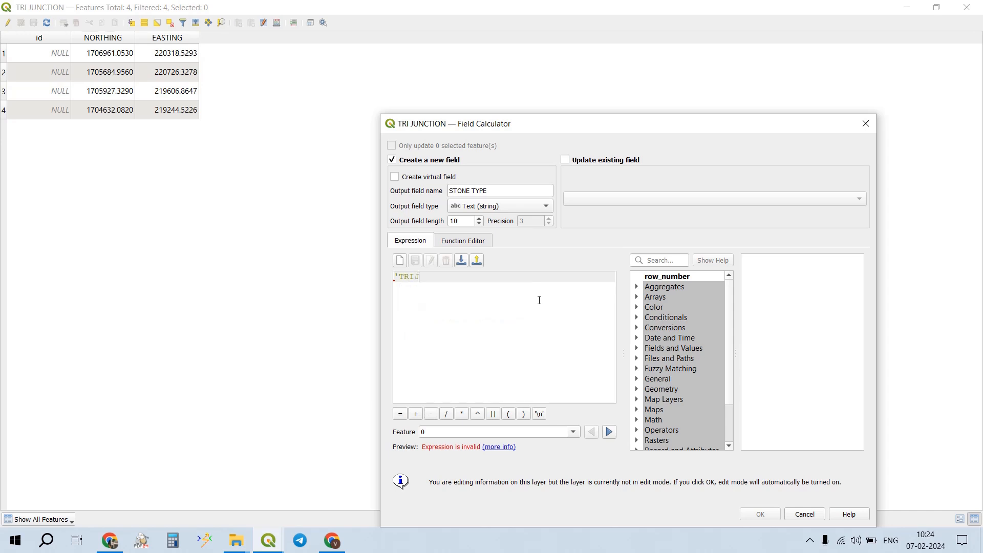
text(')
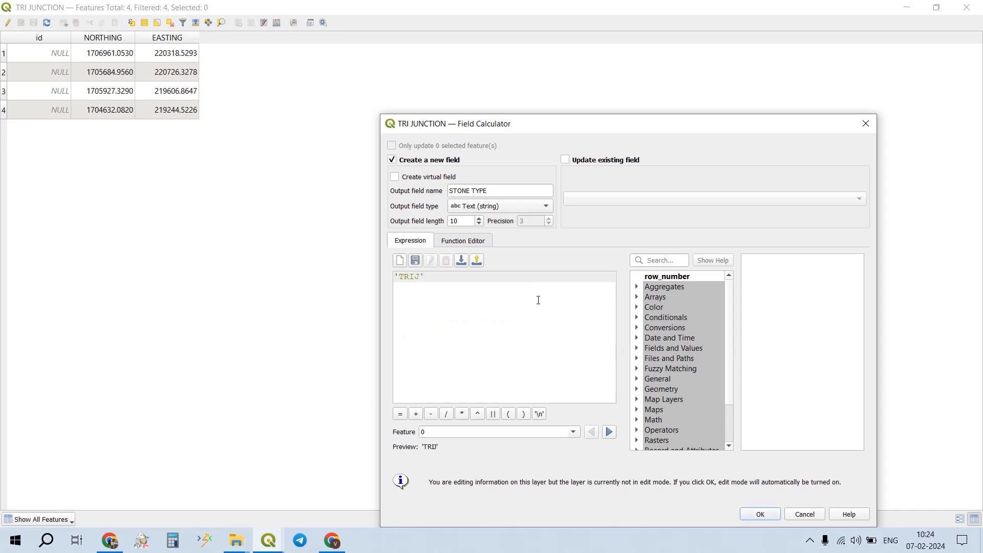
click(771, 515)
- Save the edits for all layers and save the project
click(966, 7)
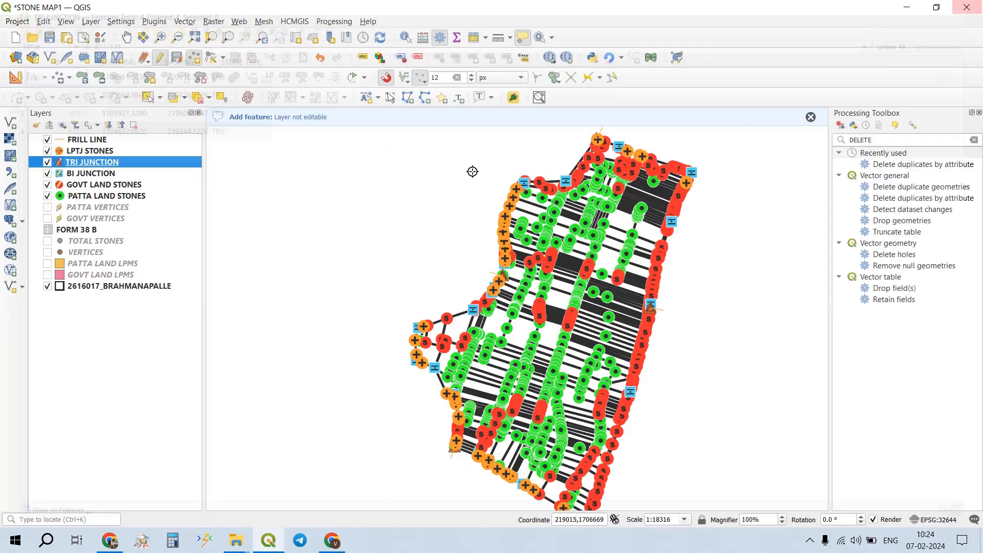
click(143, 57)
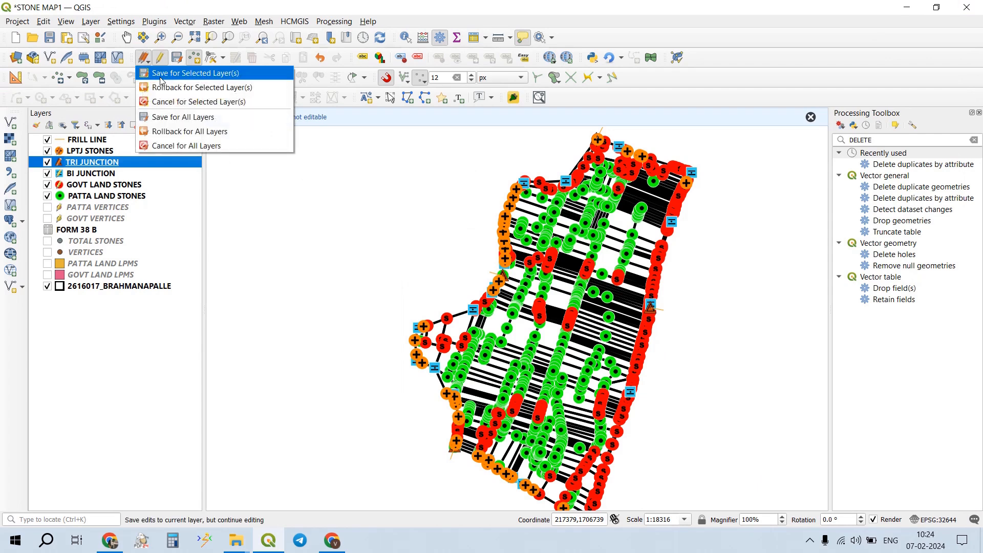
click(164, 115)
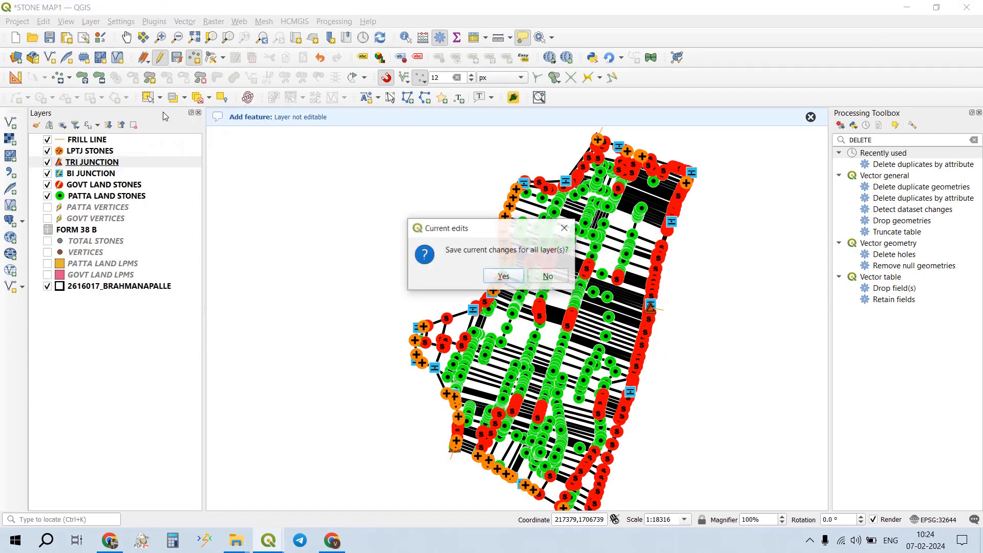
click(503, 277)
click(49, 38)
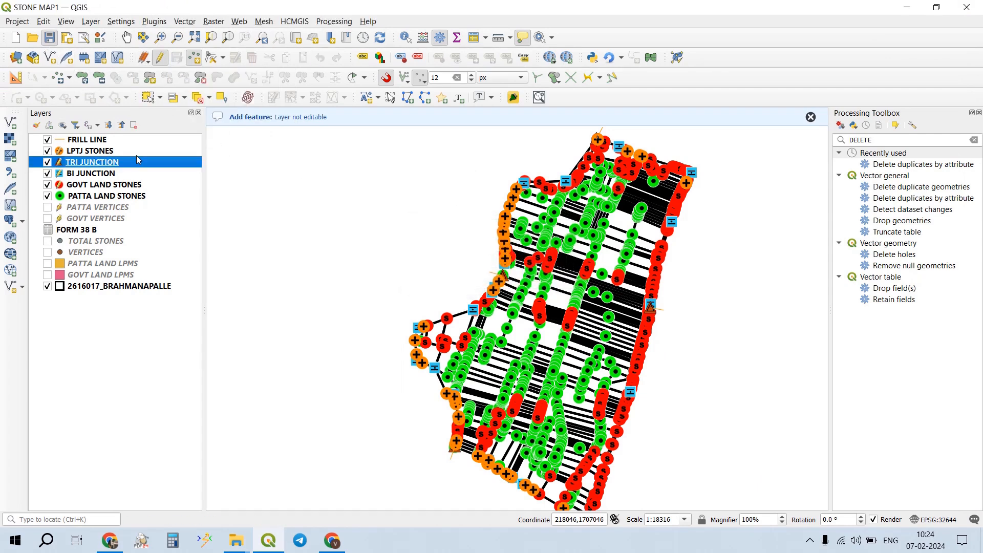
- In the BI JUNCTION attribute table, calculate a STONE TYPE text field set to 'BIJ'
right_click(125, 174)
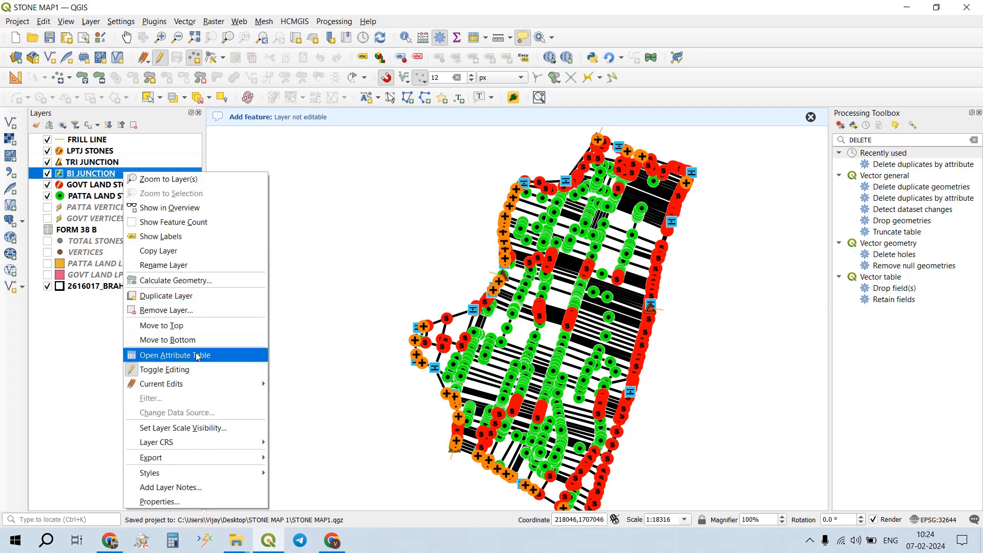
click(196, 353)
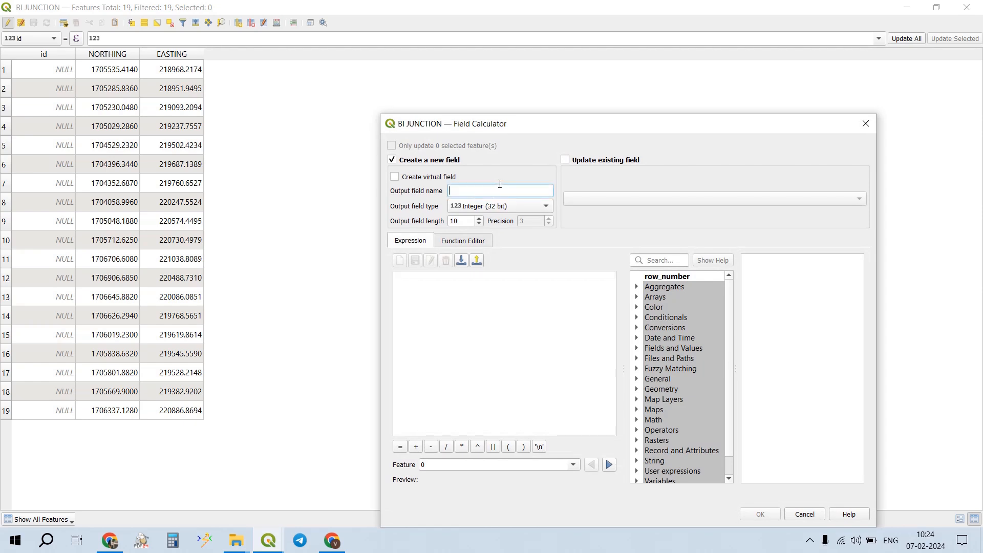
text(STONE TYPE)
key(ctrl+a)
click(484, 205)
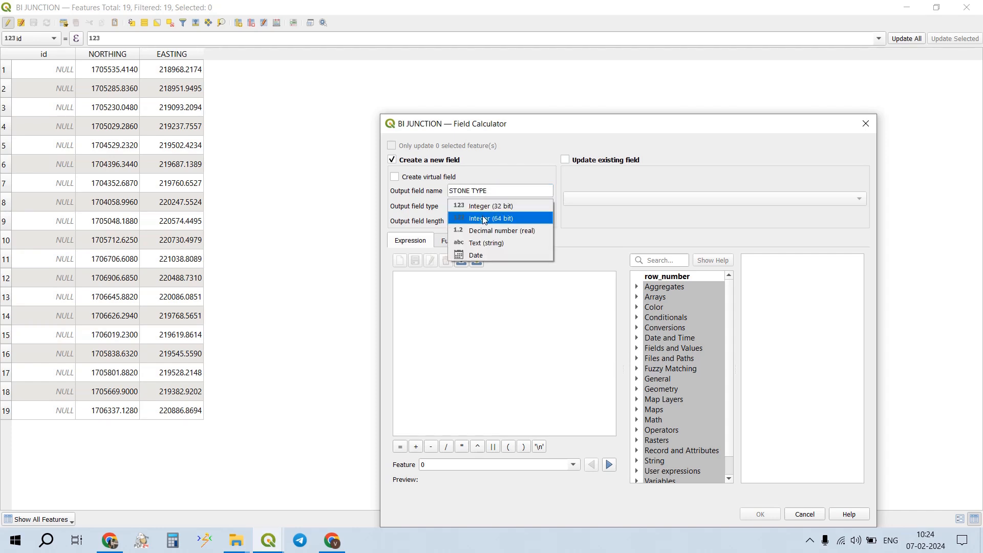
click(484, 243)
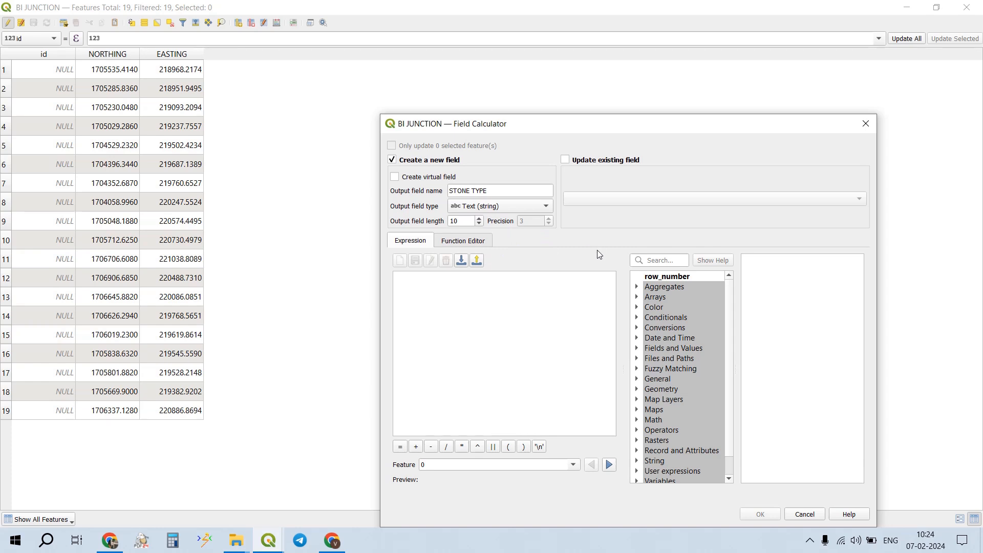
click(580, 300)
text(')
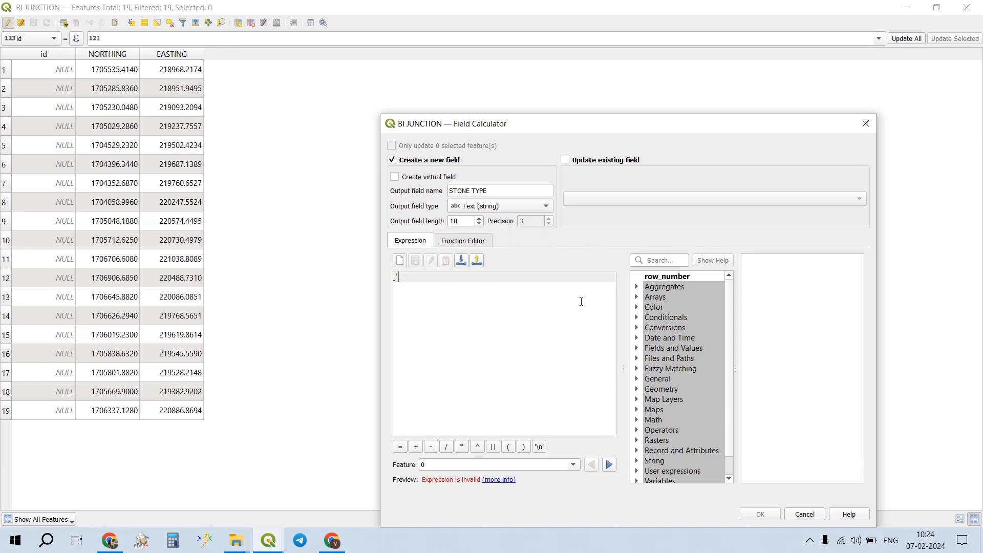
text(BIJ')
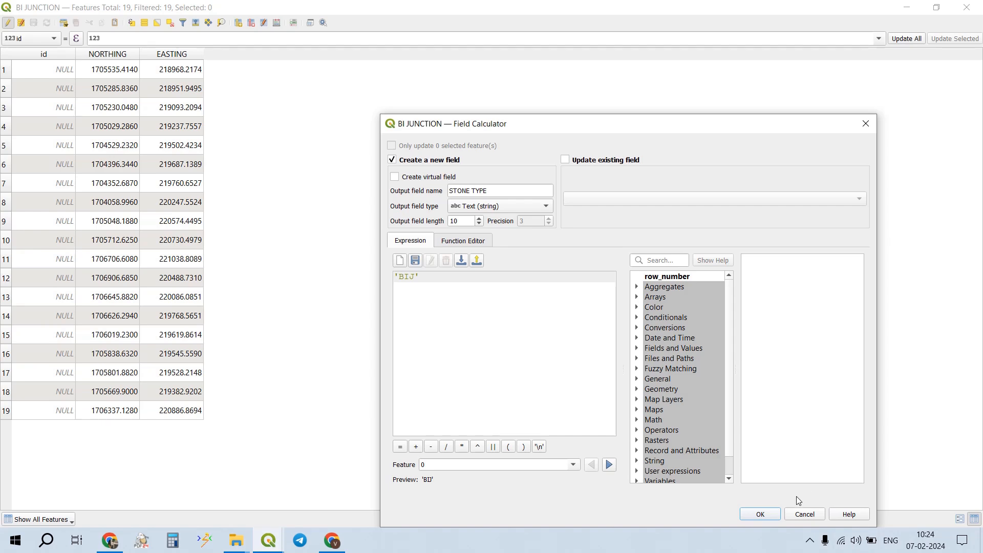
click(759, 514)
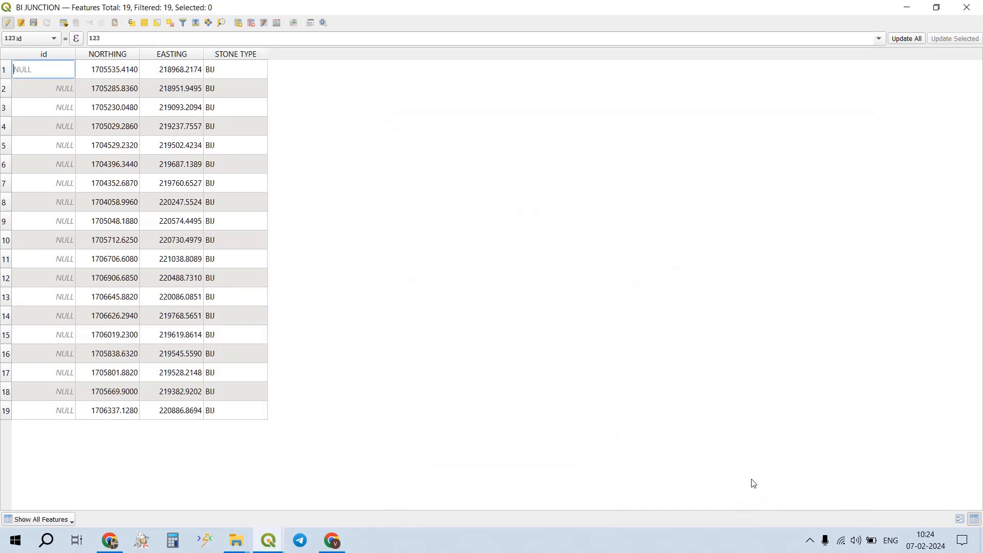
click(966, 7)
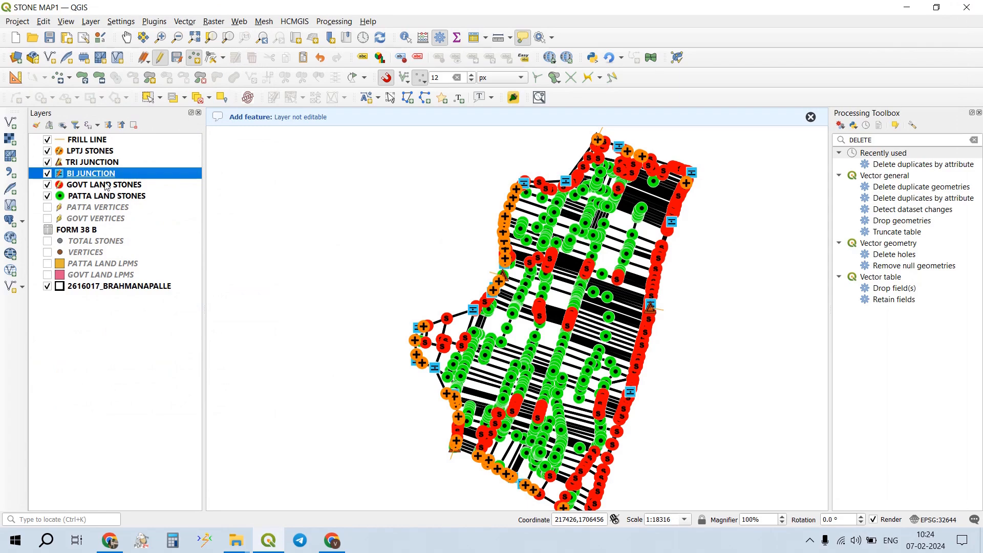
- Delete the CHALTA NO, BraodLandN–LUN_NAME and vertex_ind–distance fields from GOVT LAND STONES
click(105, 184)
right_click(105, 183)
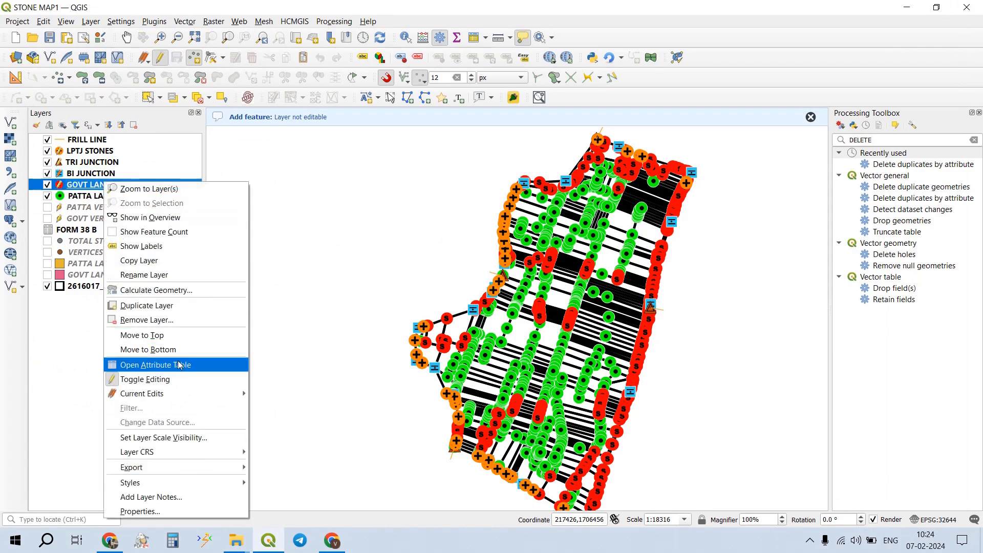
click(180, 364)
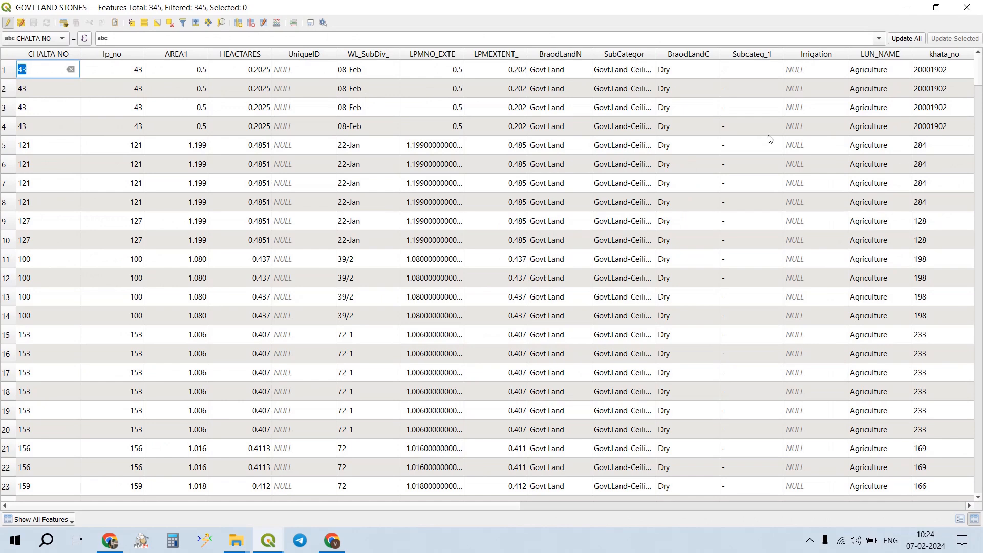
click(252, 22)
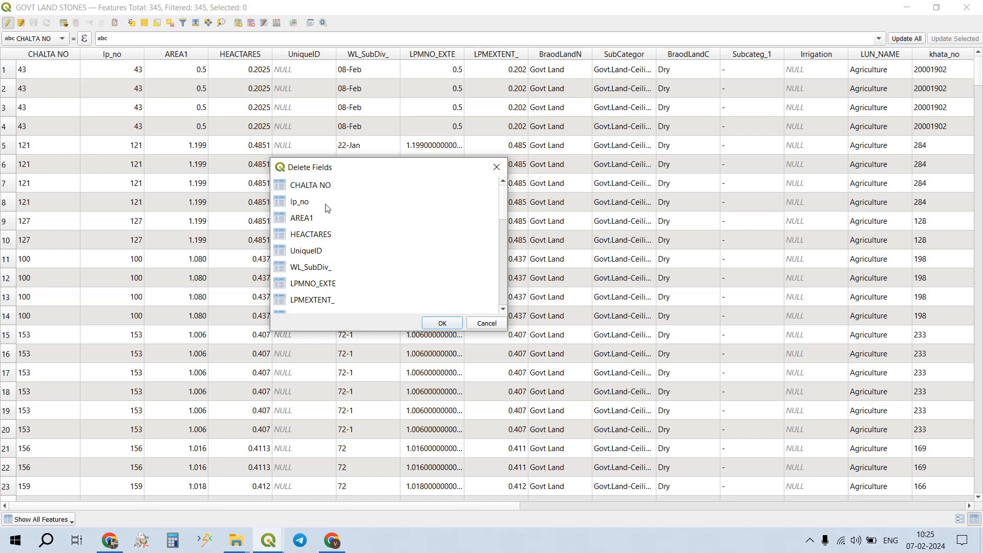
click(324, 190)
drag(324, 198, 333, 284)
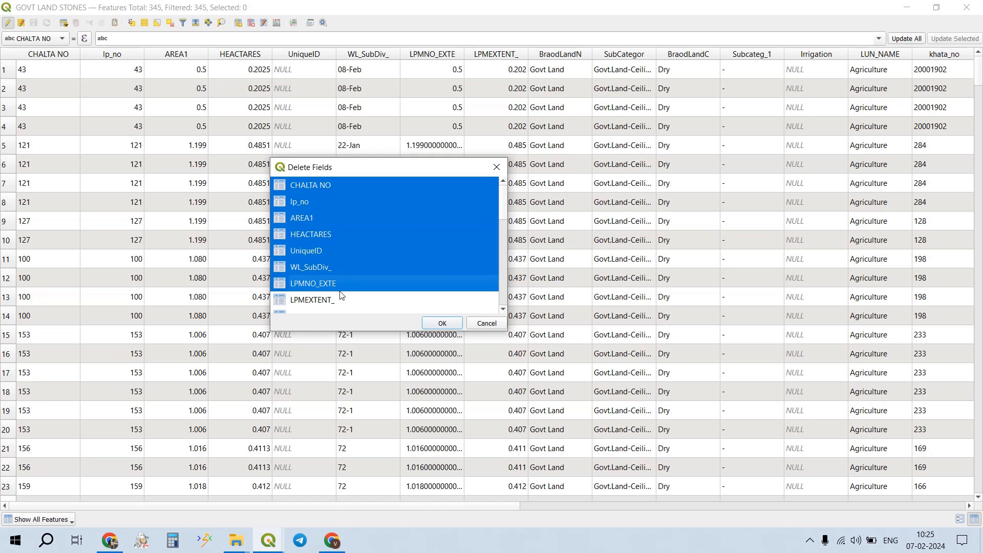
scroll(342, 297, down, 5)
scroll(333, 188, up, 5)
scroll(336, 204, down, 5)
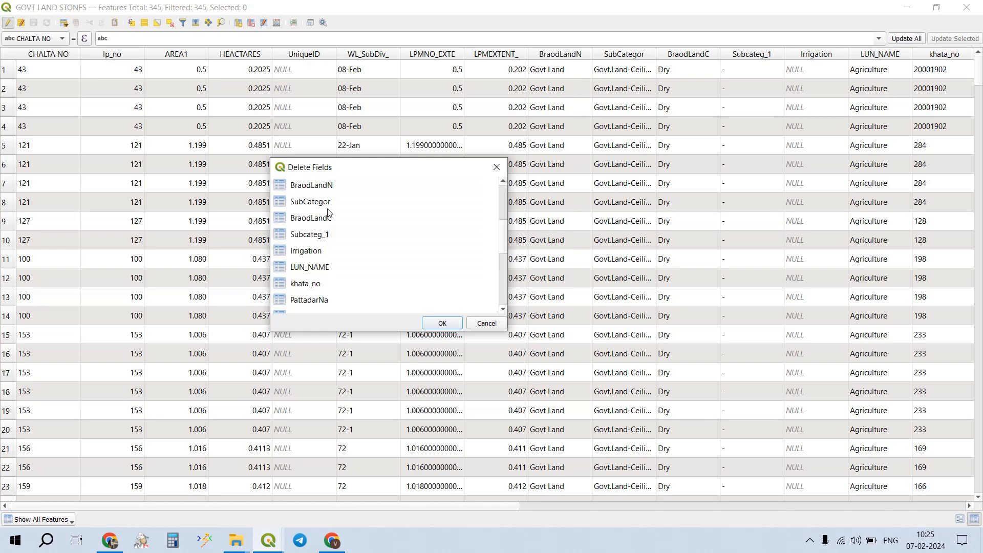
scroll(460, 204, up, 5)
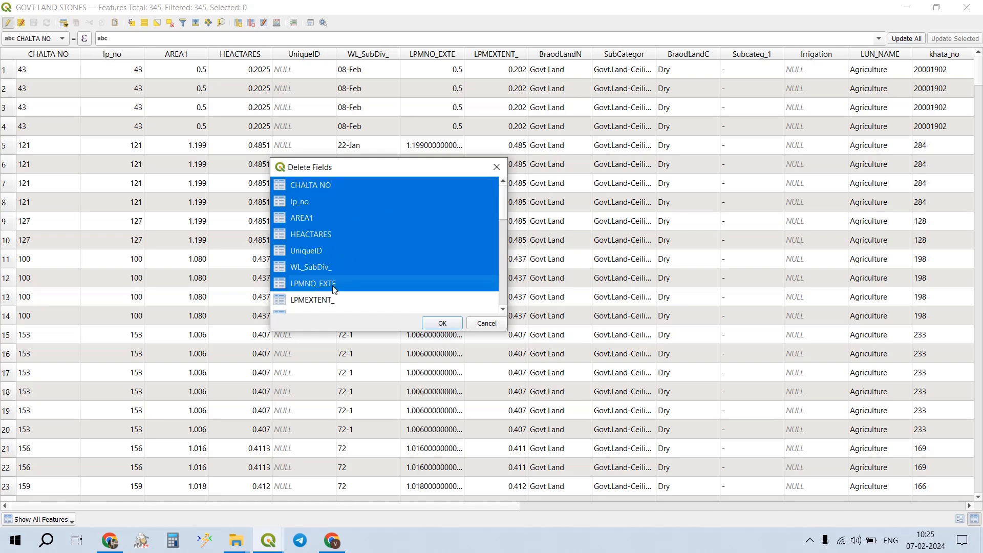
scroll(327, 302, down, 3)
click(342, 186)
drag(342, 186, 327, 301)
scroll(335, 286, down, 3)
drag(336, 190, 361, 262)
click(442, 323)
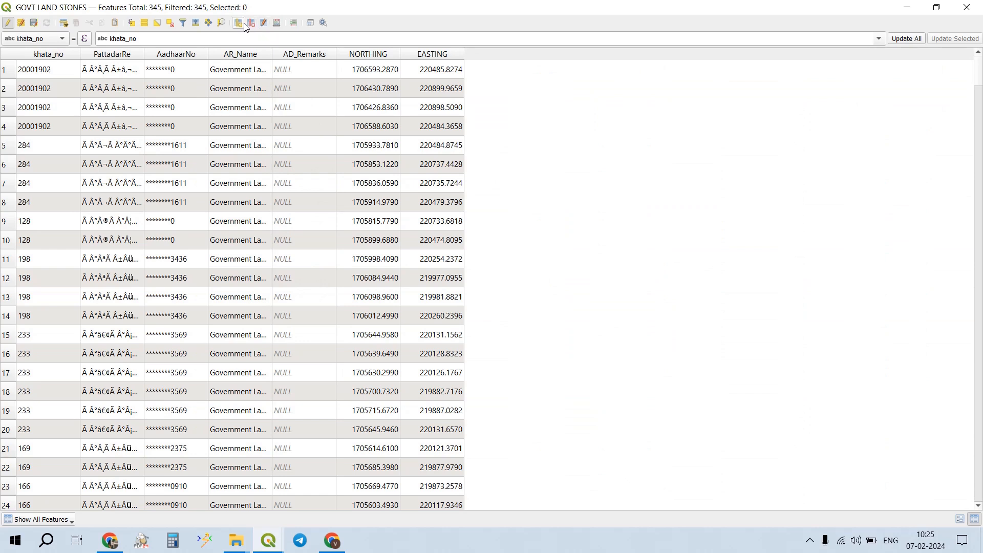
- Delete the remaining khata_no through AD_Remarks fields, leaving only NORTHING and EASTING
click(251, 24)
click(325, 190)
drag(325, 193, 326, 255)
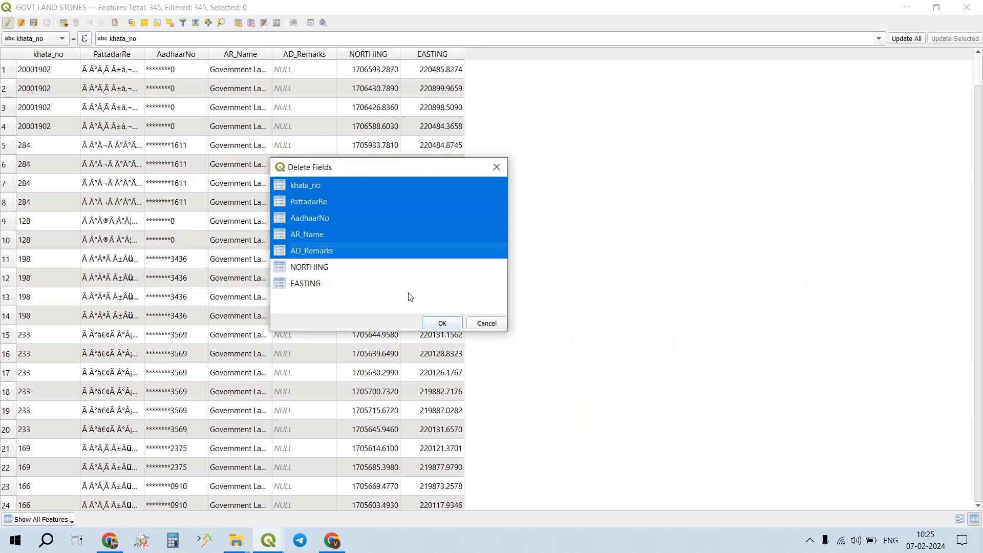
click(442, 324)
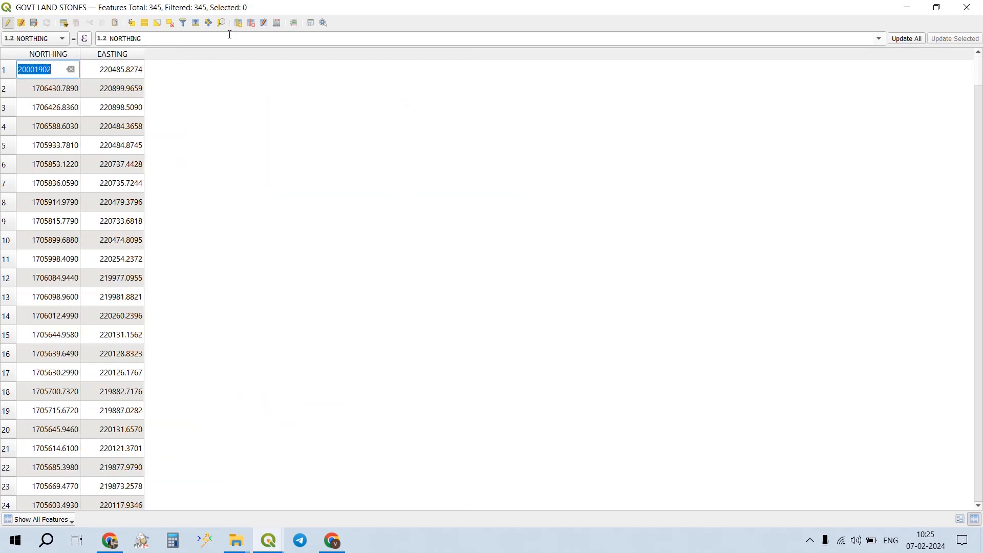
- Calculate a STONE TYPE text field set to 'GOVT' for all GOVT LAND STONES features
click(276, 24)
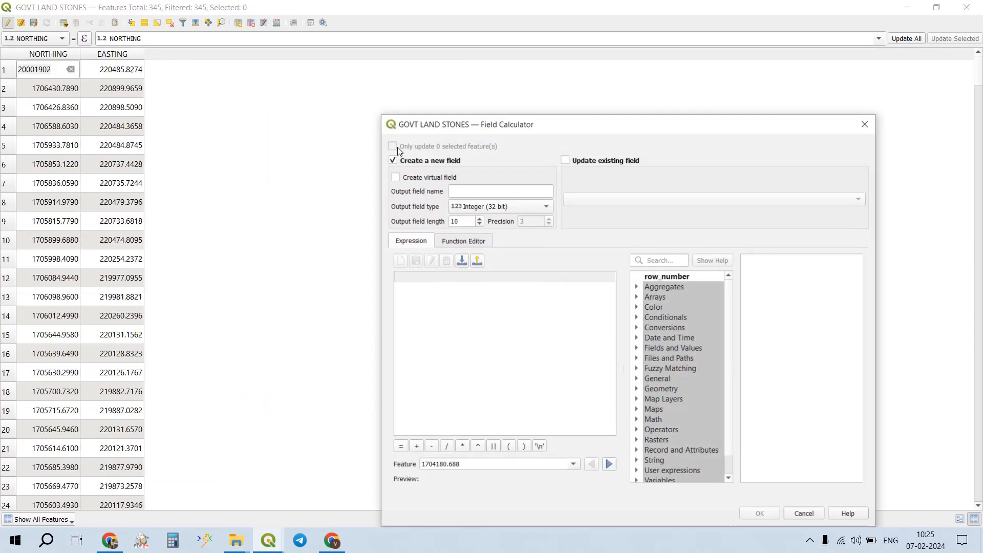
text(STONE TYPE)
click(476, 207)
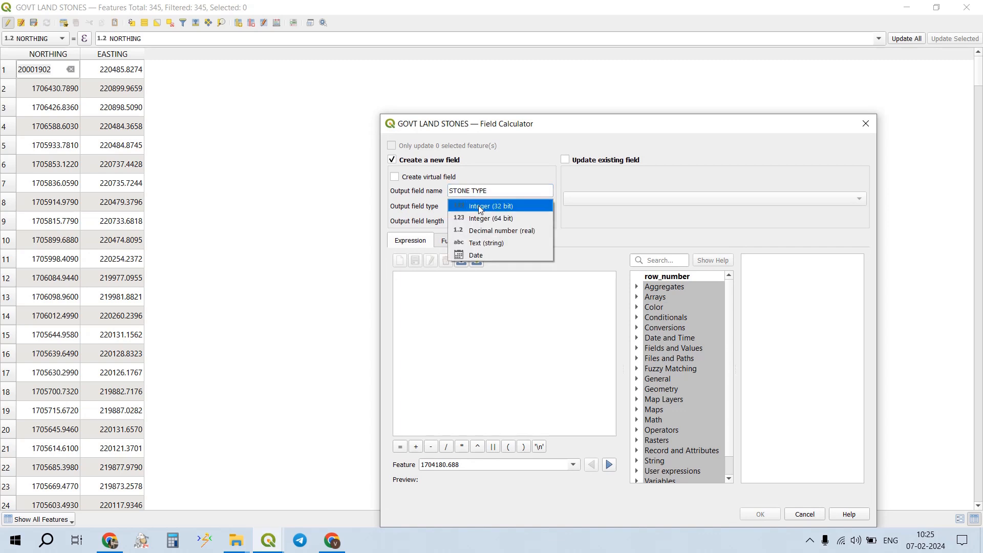
click(475, 242)
click(483, 294)
text('GOV)
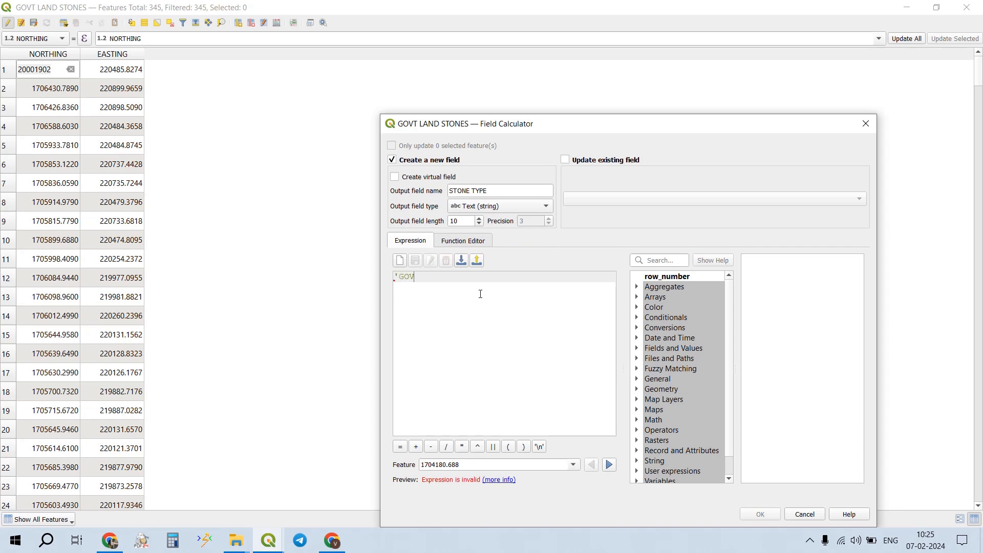
text(T')
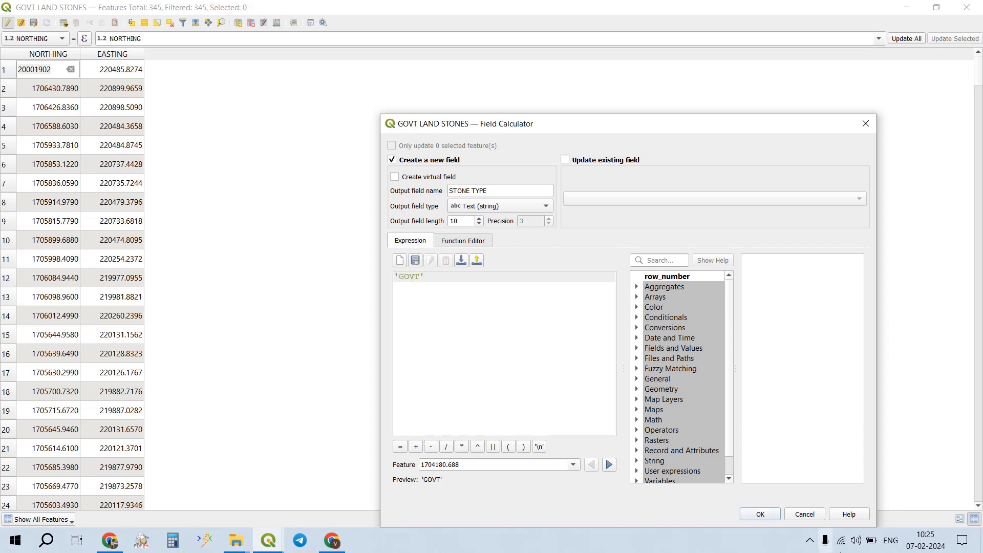
click(762, 513)
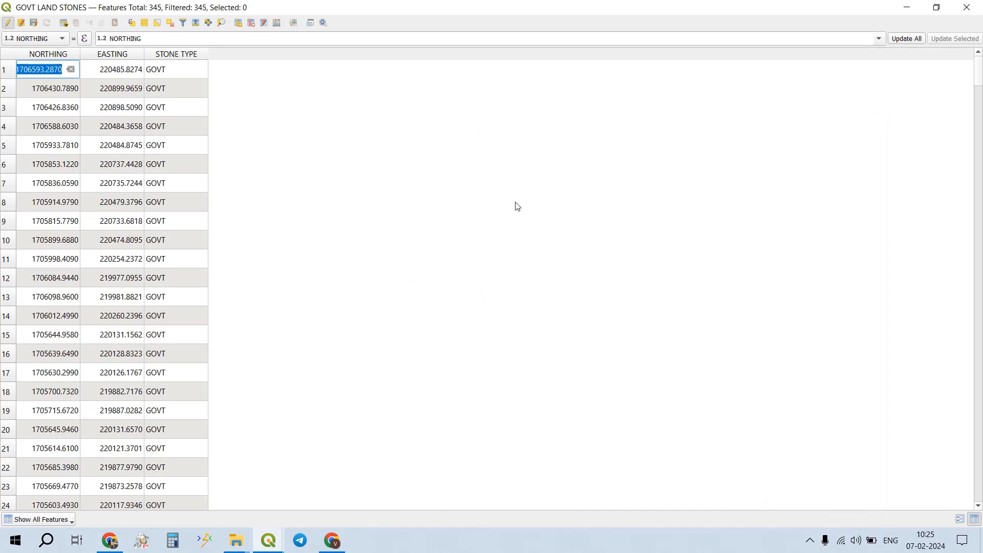
- Save the edits for all layers and save the project
click(976, 7)
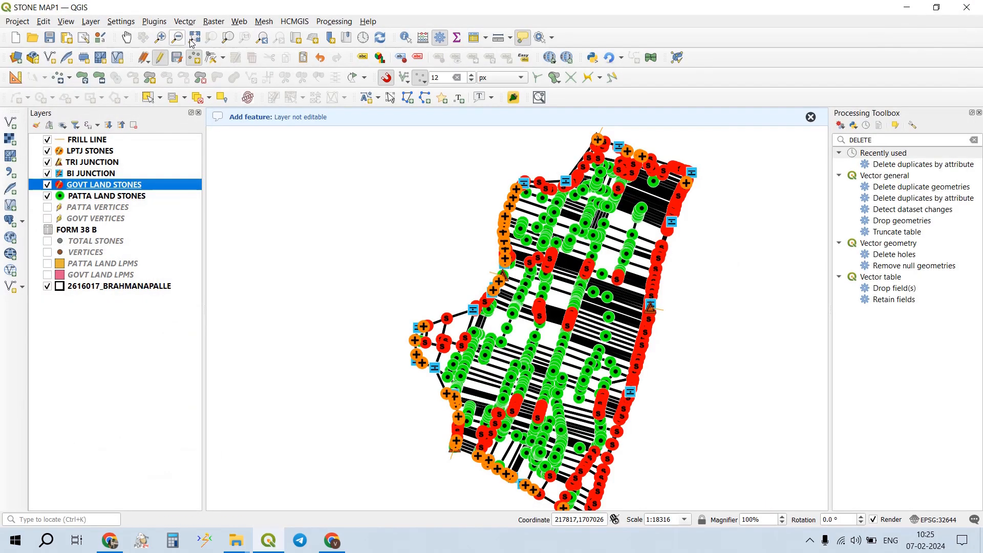
click(149, 59)
click(172, 117)
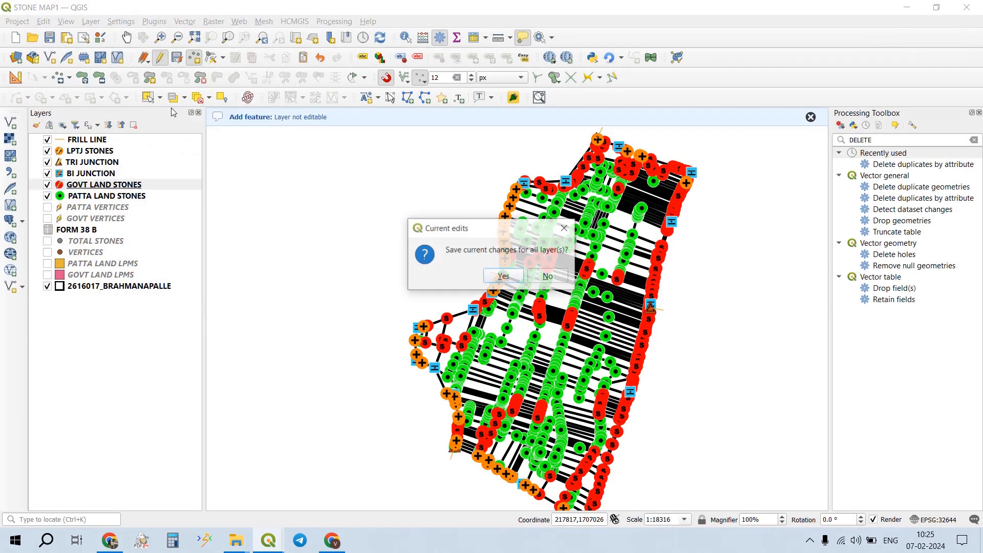
key(Return)
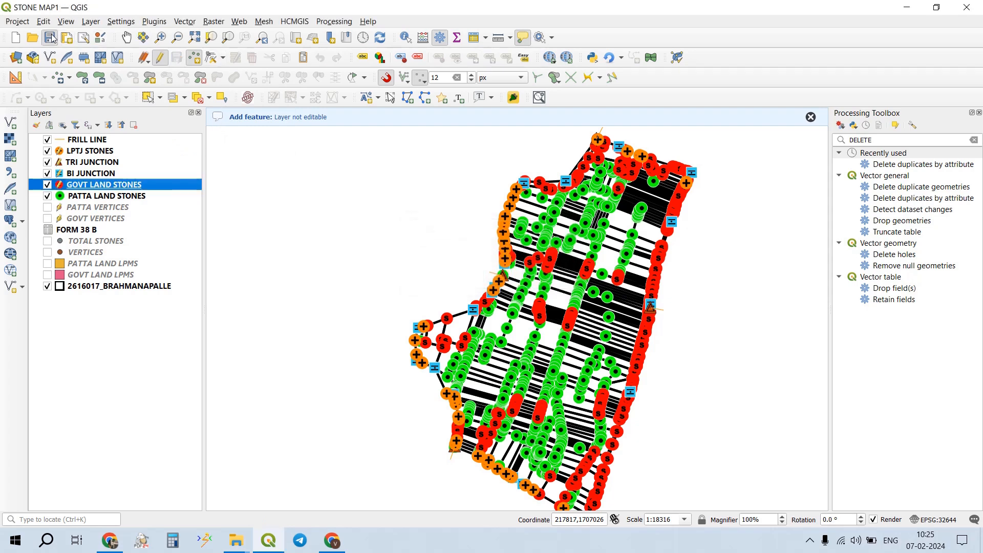
key(ctrl+s)
- Open the PATTA LAND STONES attribute table and turn on editing
click(120, 196)
right_click(120, 196)
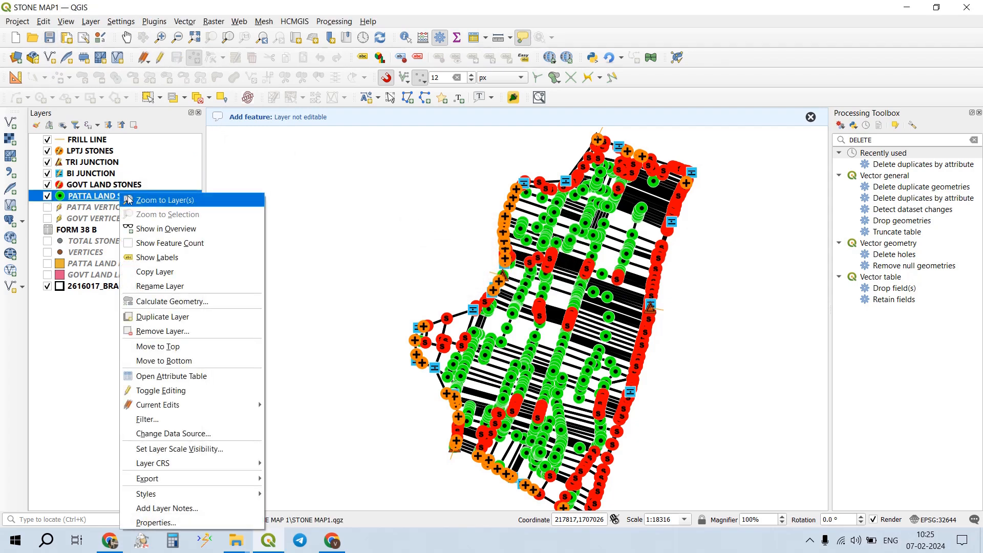
click(189, 376)
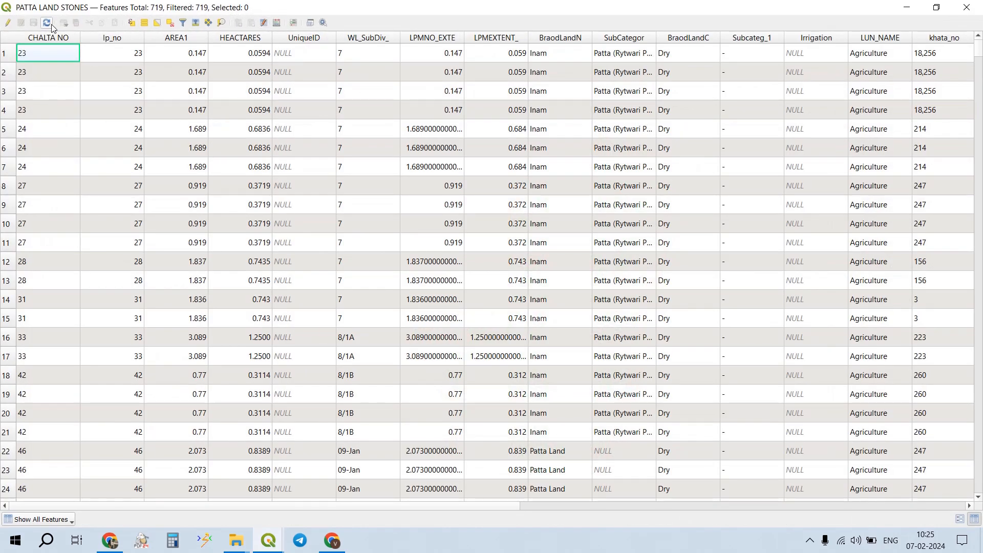
click(8, 23)
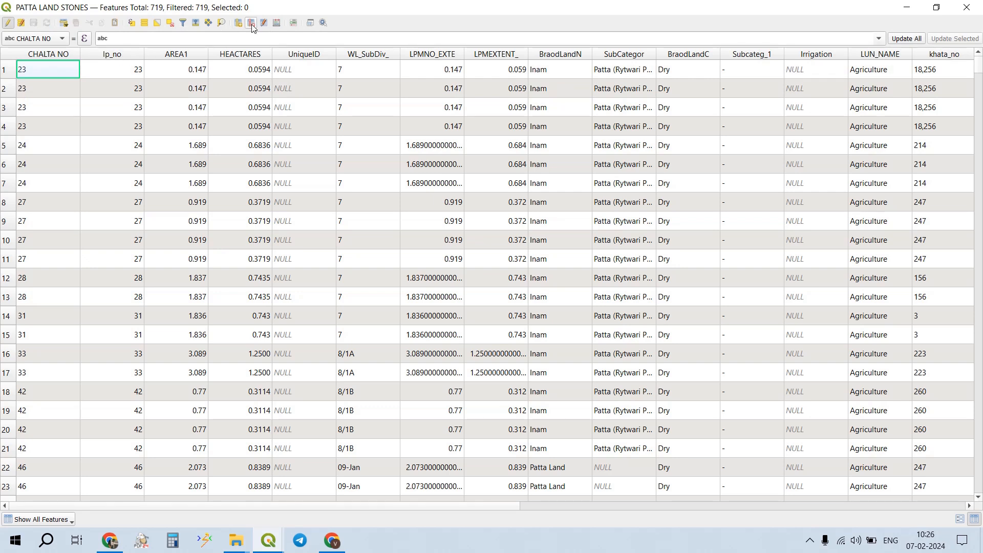
- Mark CHALTA NO, Ip_no, AREA1, HEACTARES, UniqueID, WL_SubDiv_ and LPMNO_EXTE for deletion
click(251, 24)
click(310, 185)
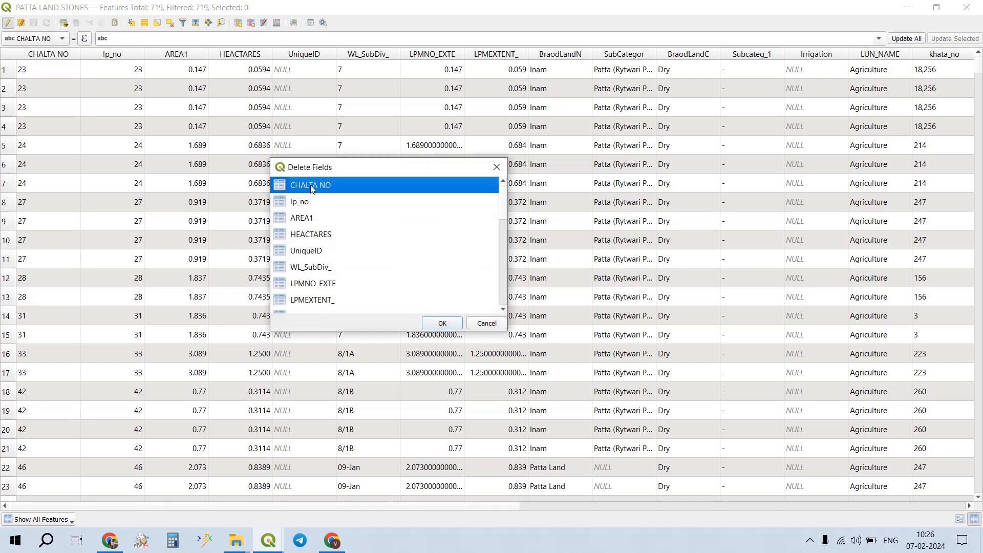
ctrl+click(309, 204)
ctrl+click(308, 215)
ctrl+click(319, 235)
ctrl+click(320, 251)
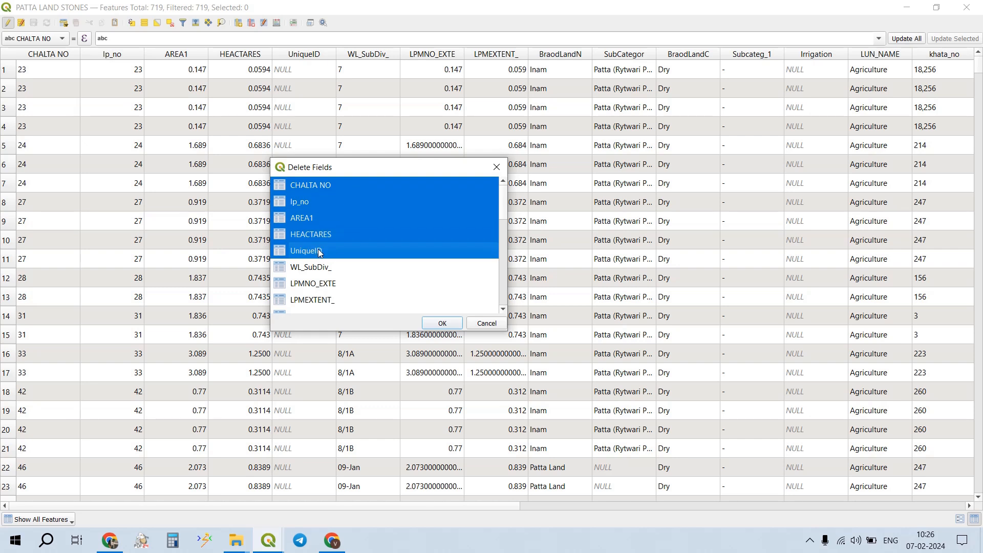
ctrl+click(320, 263)
ctrl+click(333, 281)
- Also mark PattadarRe, AadhaarNo, AR_Name, AD_Remarks, the vertex fields, distance and angle, then delete them
scroll(340, 256, down, 5)
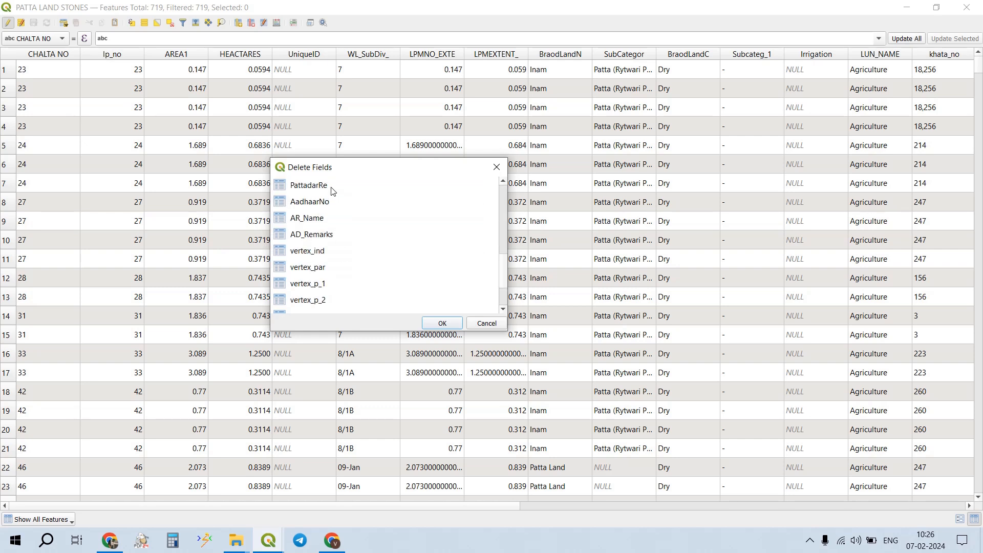
ctrl+click(332, 189)
ctrl+click(331, 201)
ctrl+click(331, 218)
ctrl+click(330, 234)
ctrl+click(331, 250)
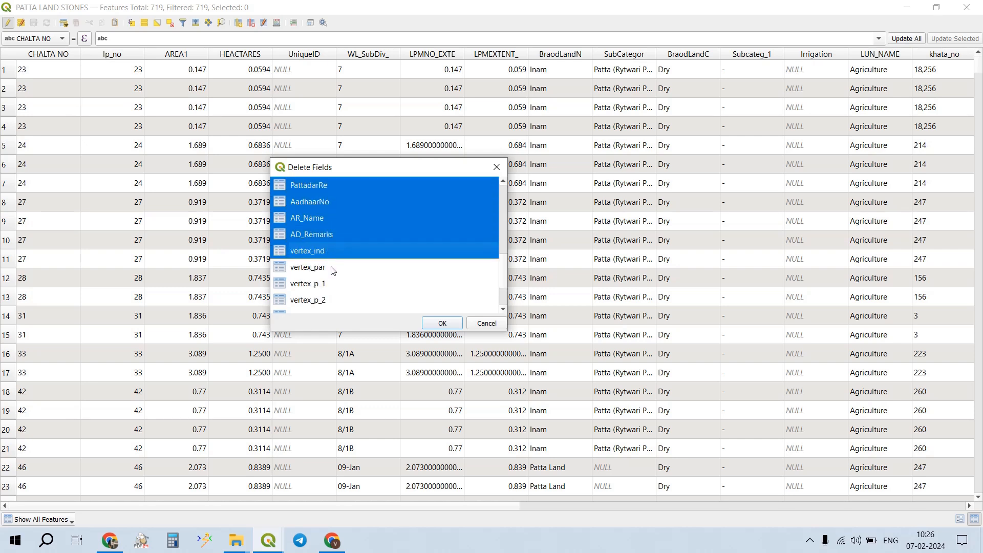
ctrl+click(331, 267)
ctrl+click(332, 283)
scroll(341, 255, down, 2)
ctrl+click(331, 234)
ctrl+click(321, 250)
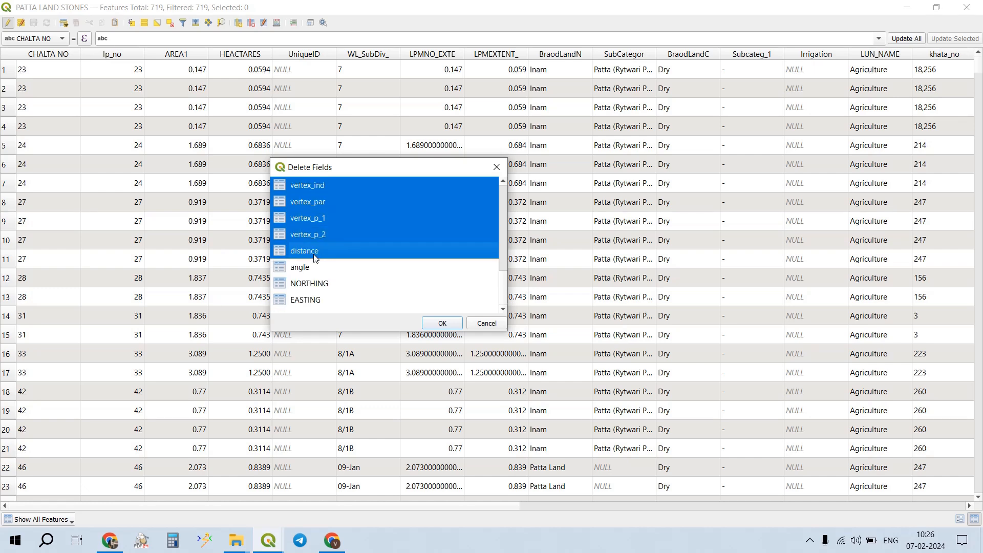
ctrl+click(316, 267)
click(441, 323)
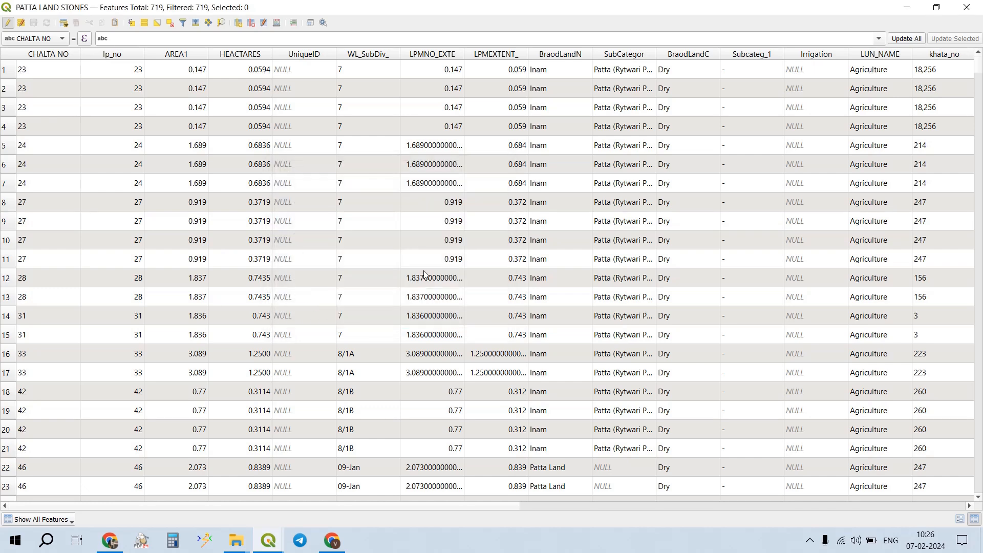
- Delete LPMEXTENT_, BraodLandN, SubCategor, BraodLandC, Subcateg_1, Irrigation, LUN_NAME, khata_no and PattadarNa
click(251, 22)
click(310, 185)
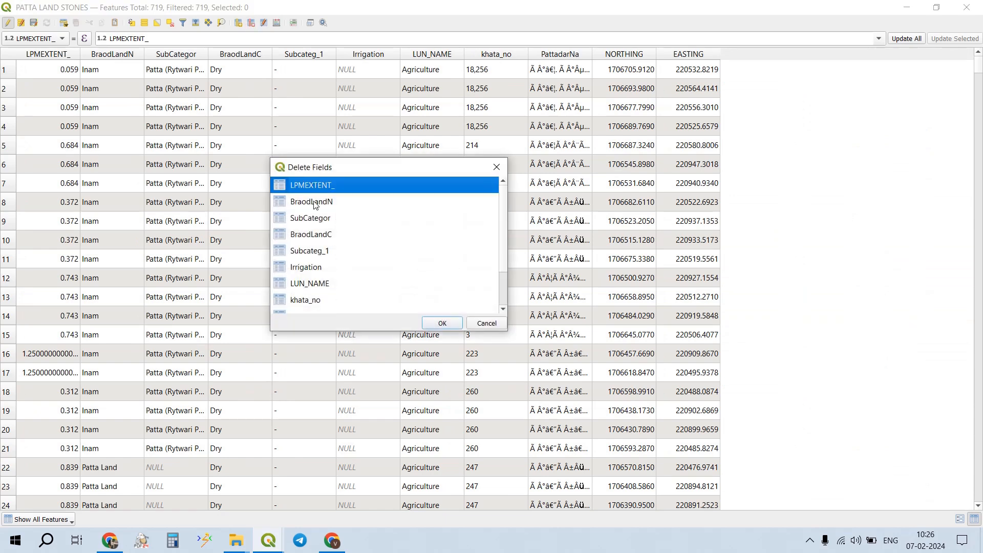
ctrl+click(316, 203)
ctrl+click(315, 218)
ctrl+click(317, 234)
ctrl+click(318, 251)
ctrl+click(318, 266)
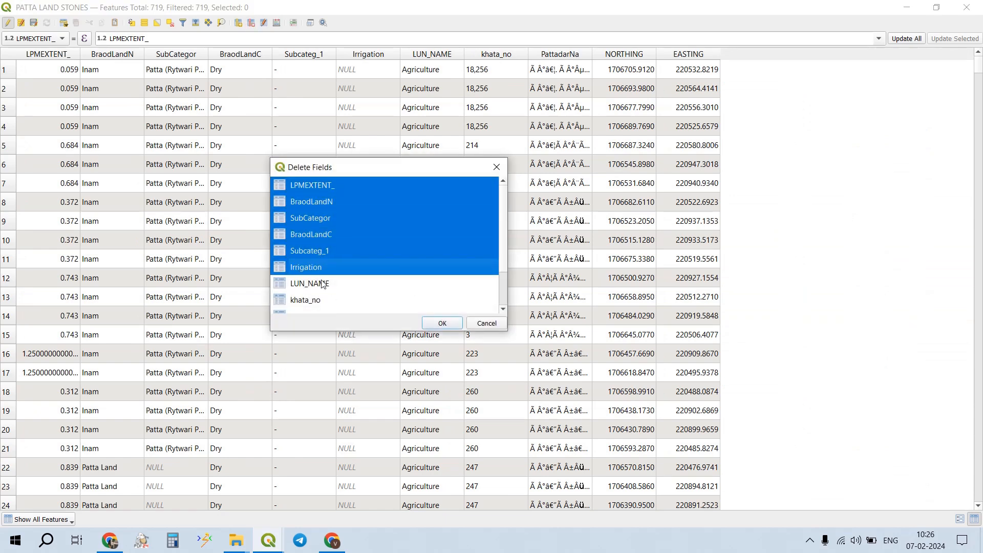
scroll(342, 257, down, 1)
ctrl+click(319, 234)
ctrl+click(327, 251)
ctrl+click(329, 267)
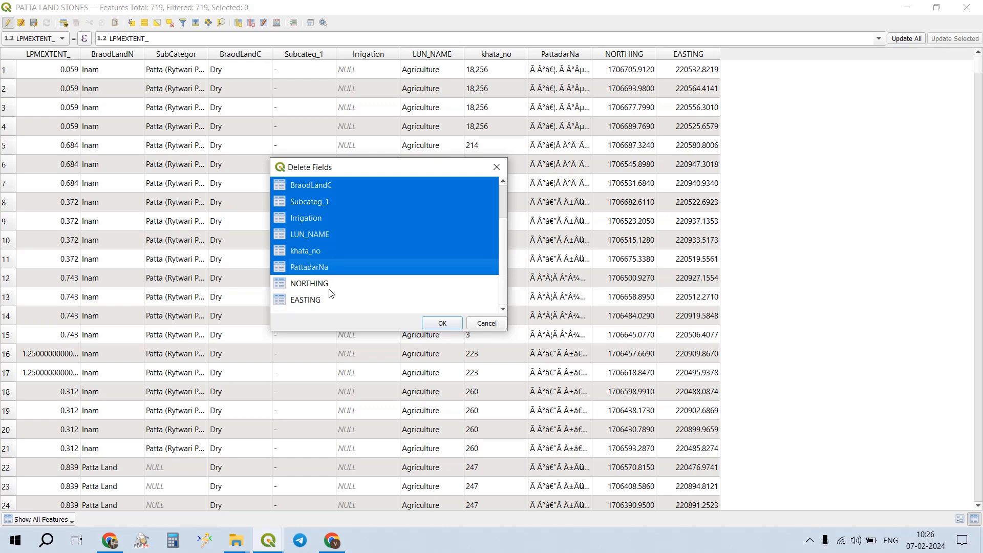
click(442, 323)
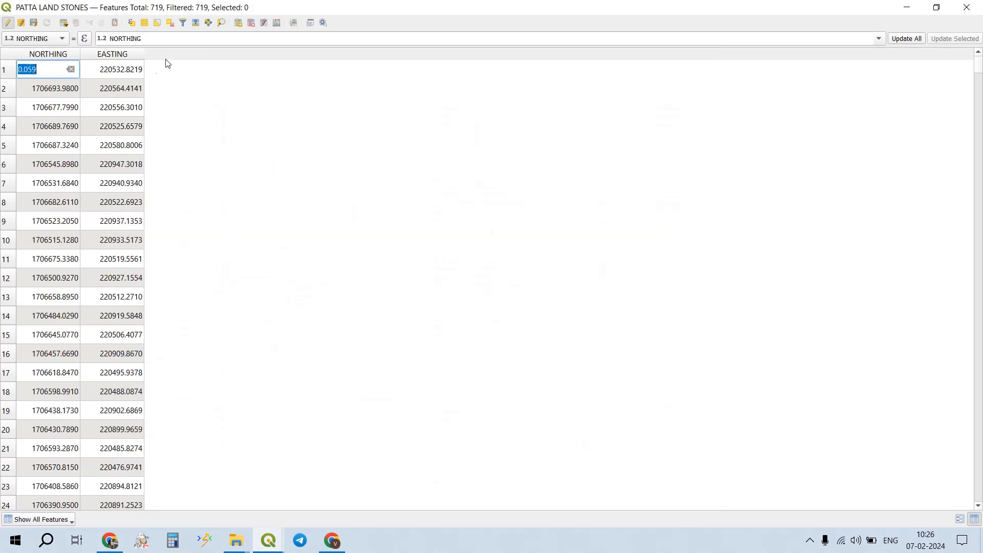
- Use the Field Calculator to add a text field 'STONE TYPE' with expression 'PATTA'
click(277, 24)
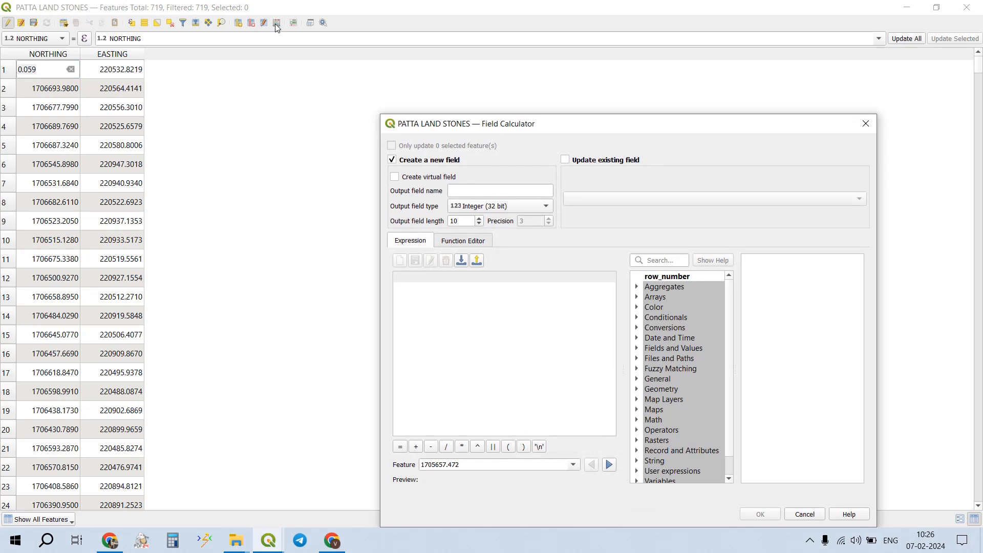
click(508, 190)
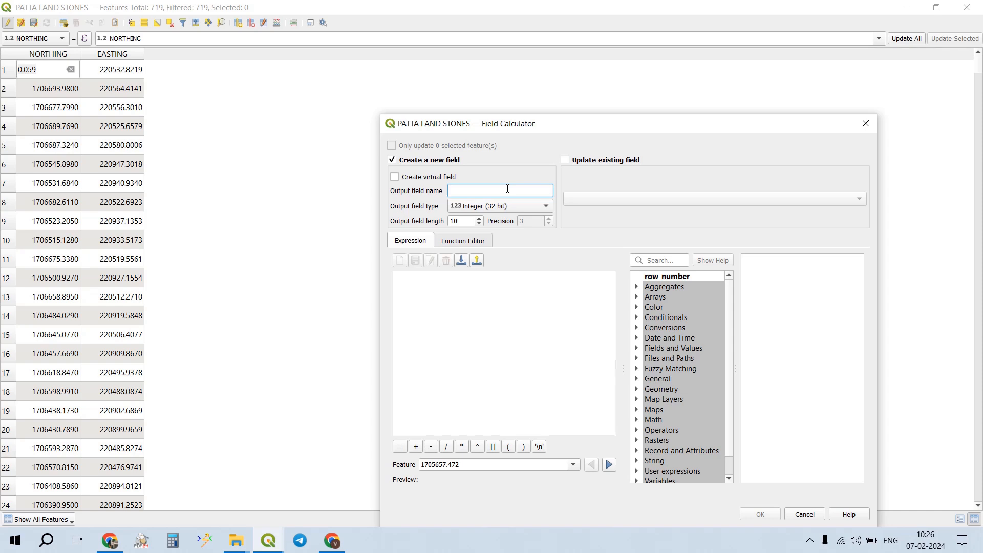
text(STONE TYPE)
click(483, 206)
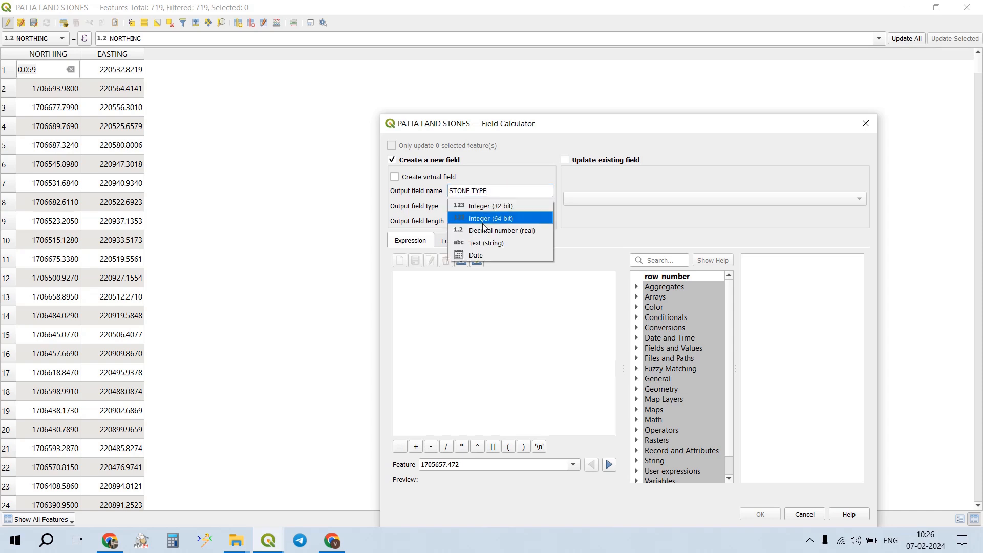
click(484, 244)
click(499, 292)
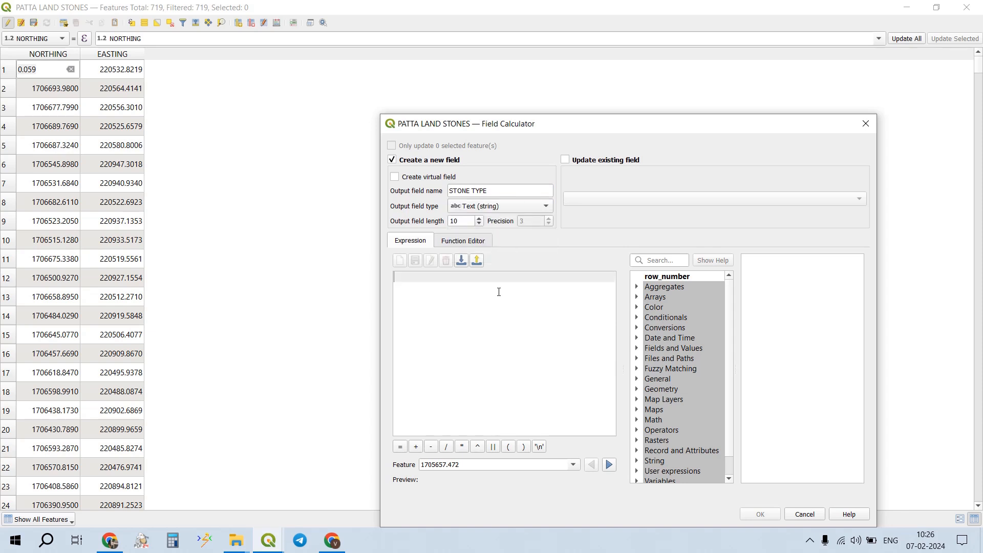
text(')
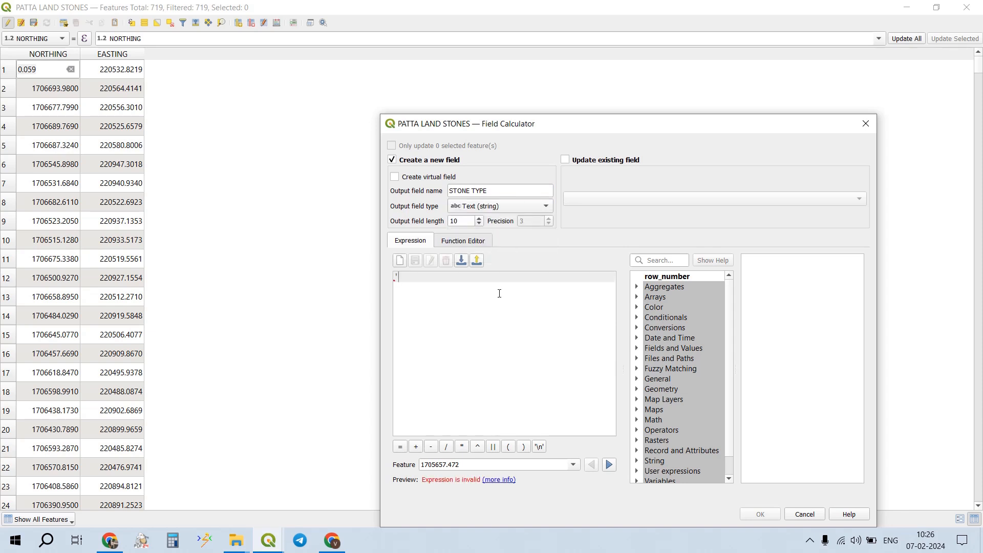
text(PATTA')
click(759, 515)
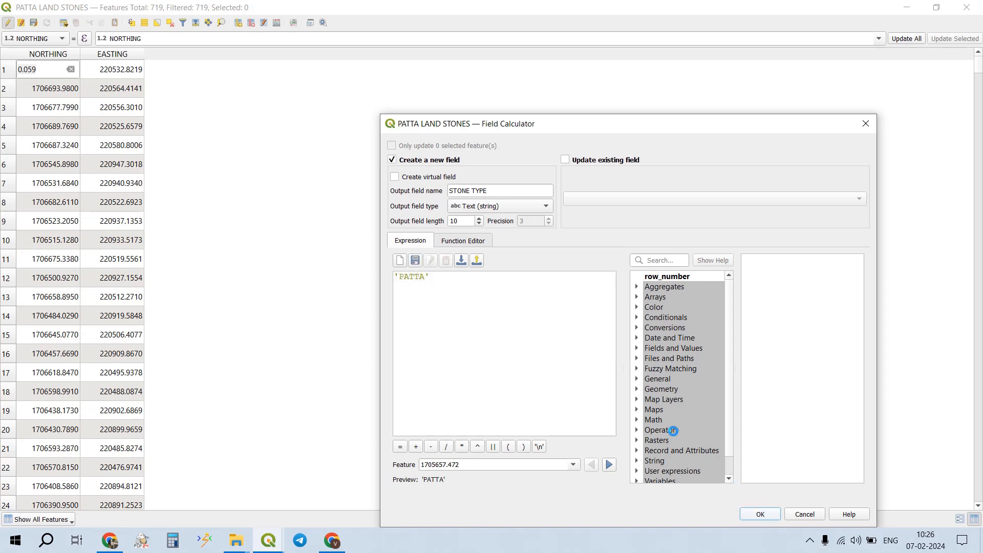
- Close the attribute table, save edits for all layers, and save the project
click(966, 7)
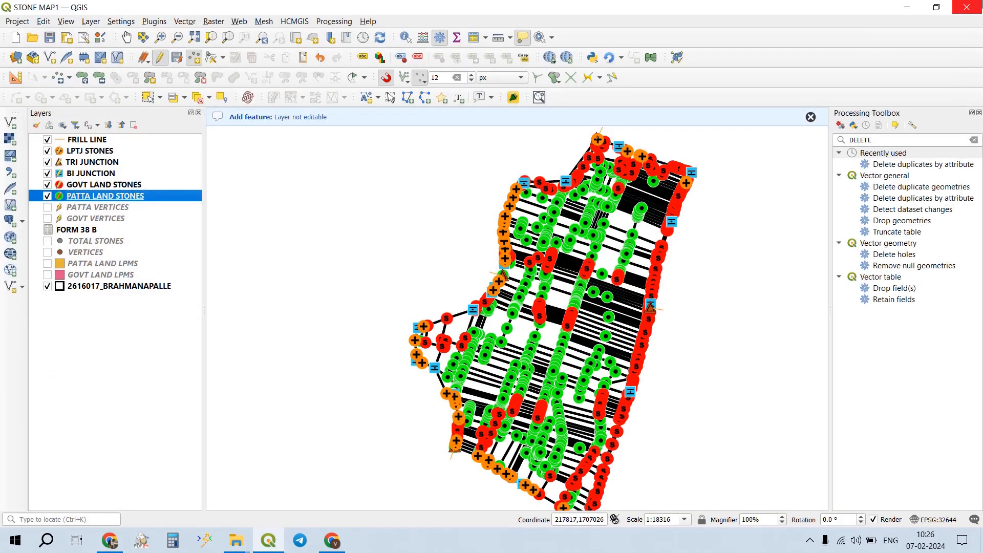
click(146, 54)
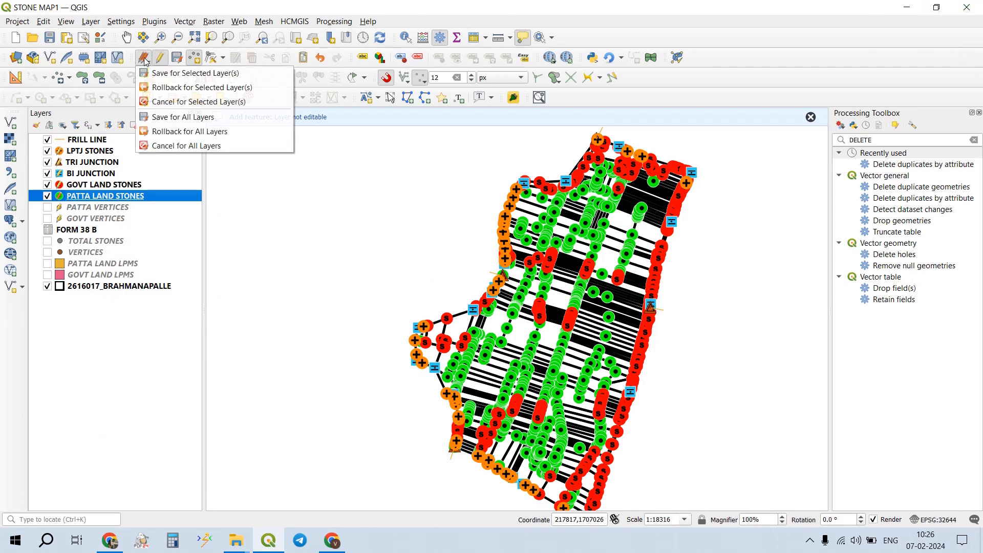
click(173, 117)
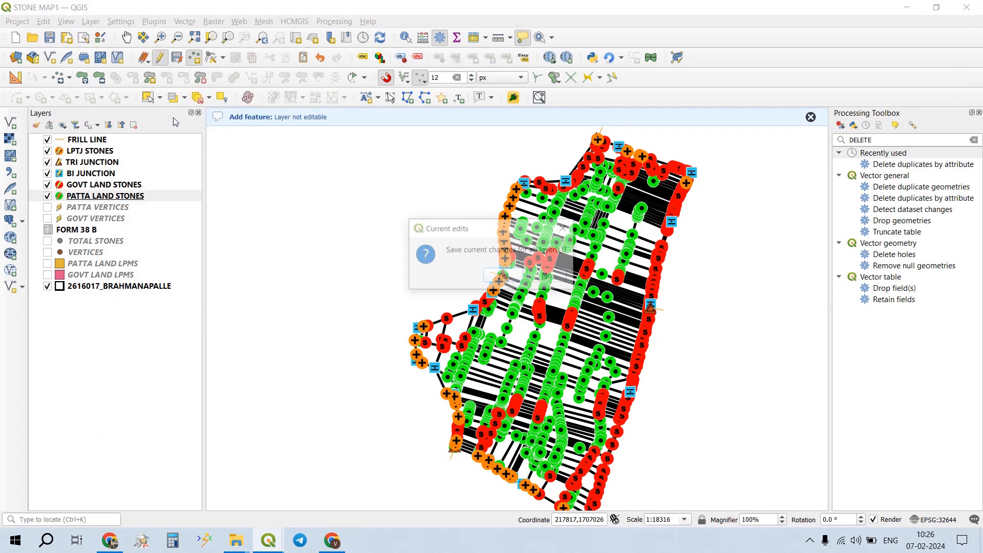
click(500, 276)
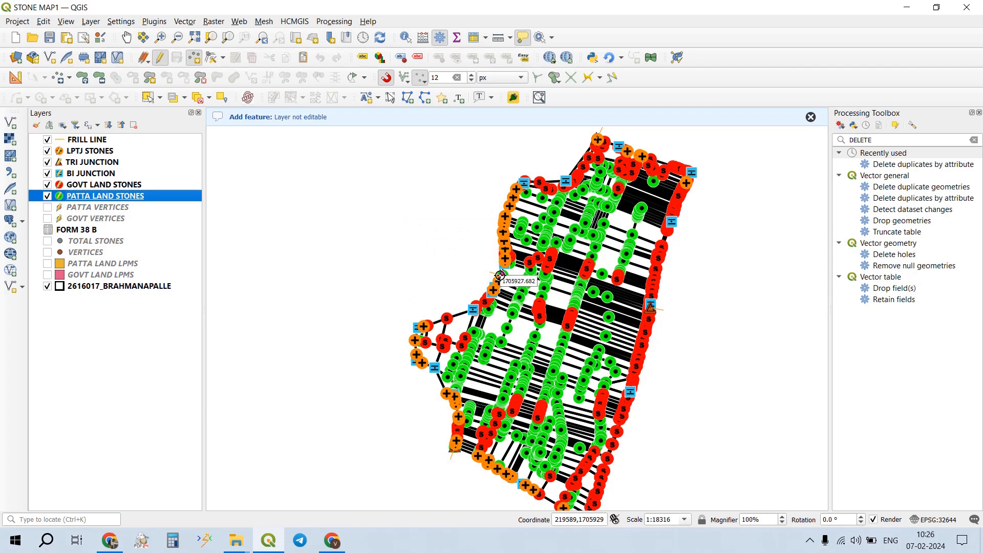
click(51, 38)
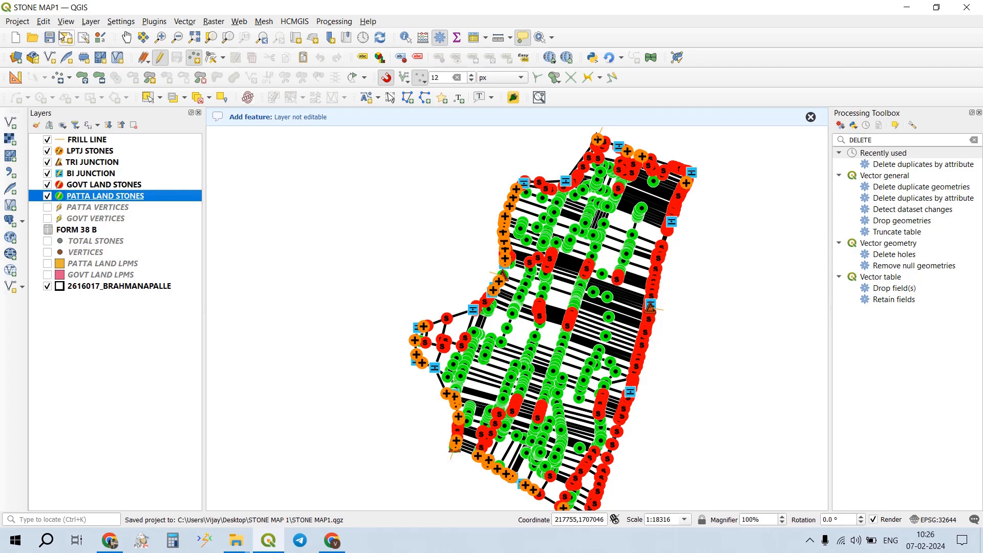
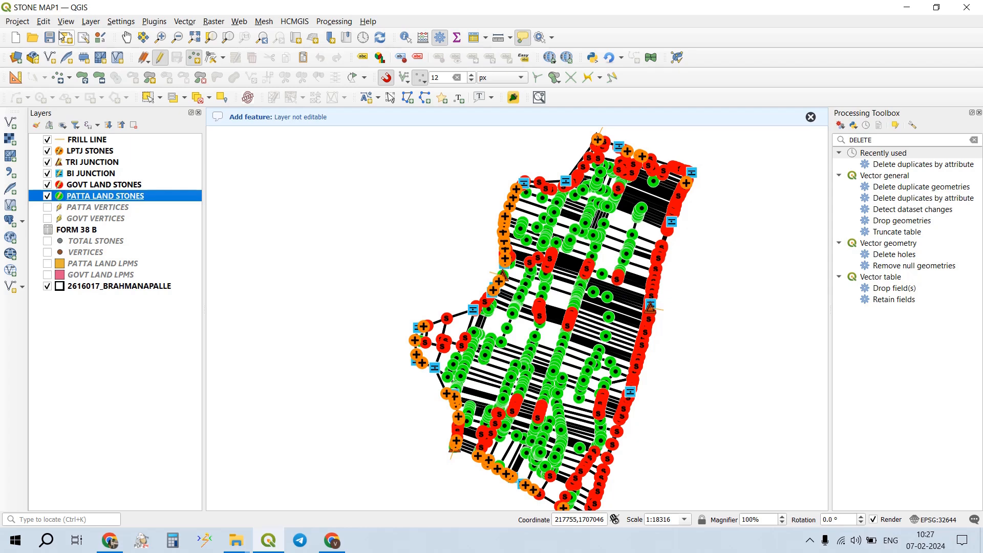
- Launch Excel via Start search, create blank workbook Book1, and switch back to QGIS
key(super)
text(EXCE)
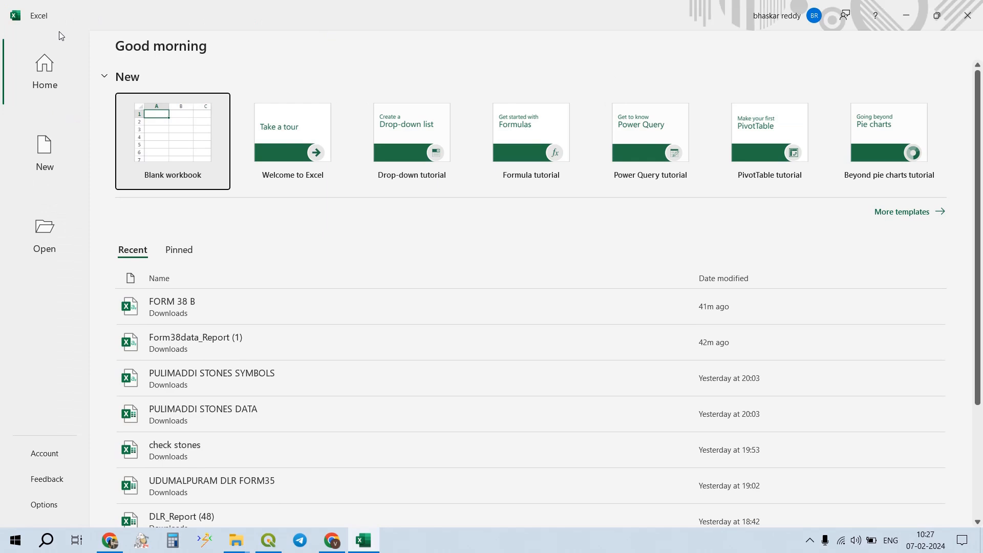
click(186, 129)
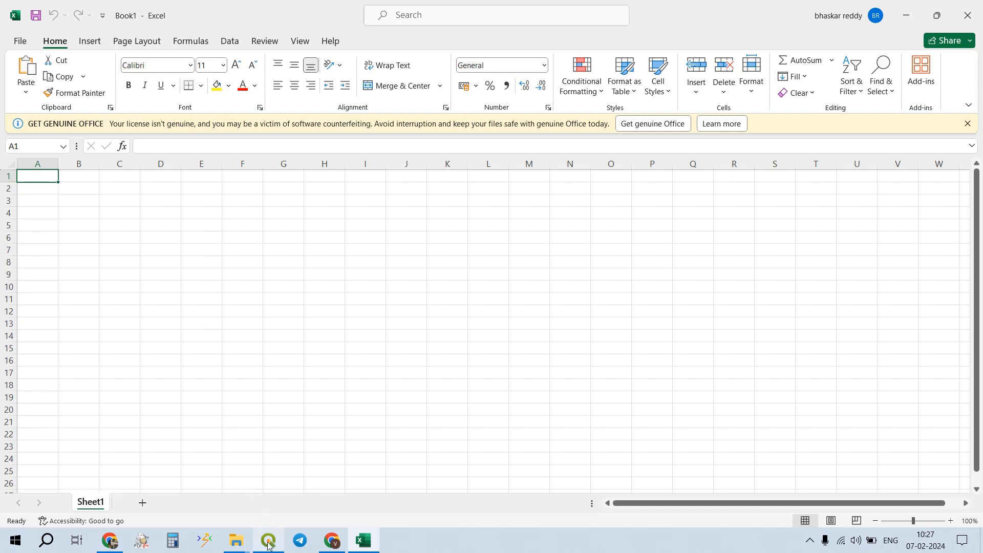
mouse_move(268, 538)
click(265, 512)
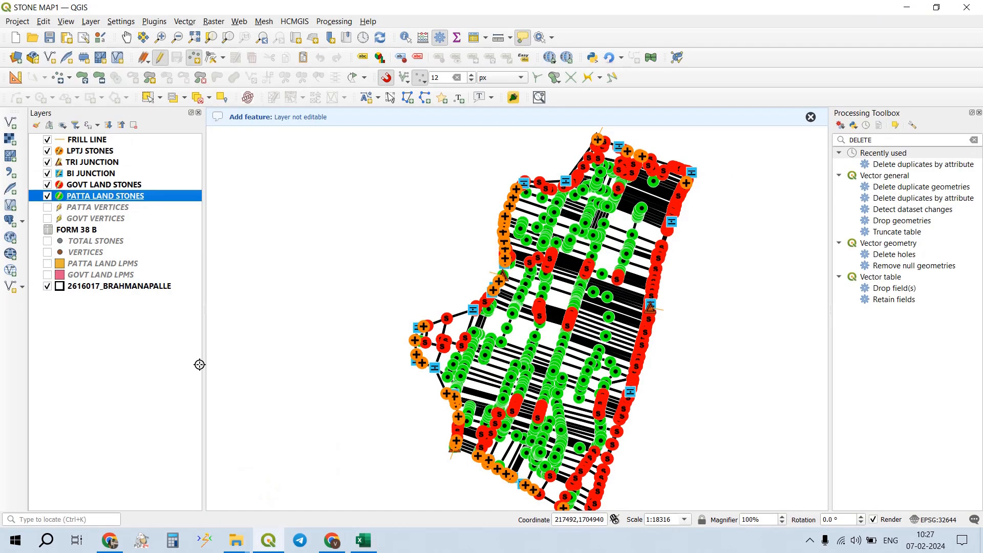
- Move LPTJ STONES below BI JUNCTION and select all four TRI JUNCTION features in their attribute table
click(107, 152)
mouse_move(106, 160)
mouse_down()
mouse_move(112, 185)
mouse_move(112, 170)
mouse_up()
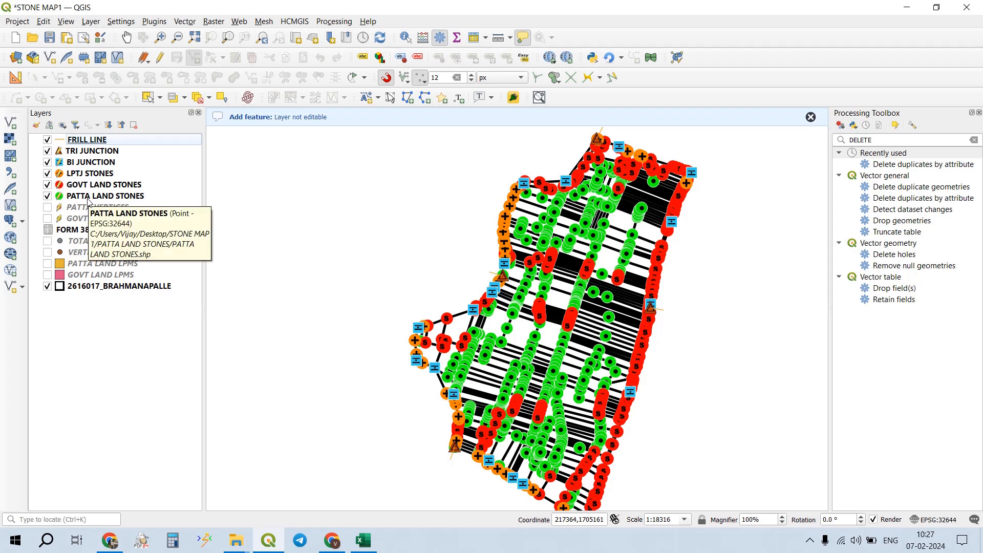
right_click(123, 155)
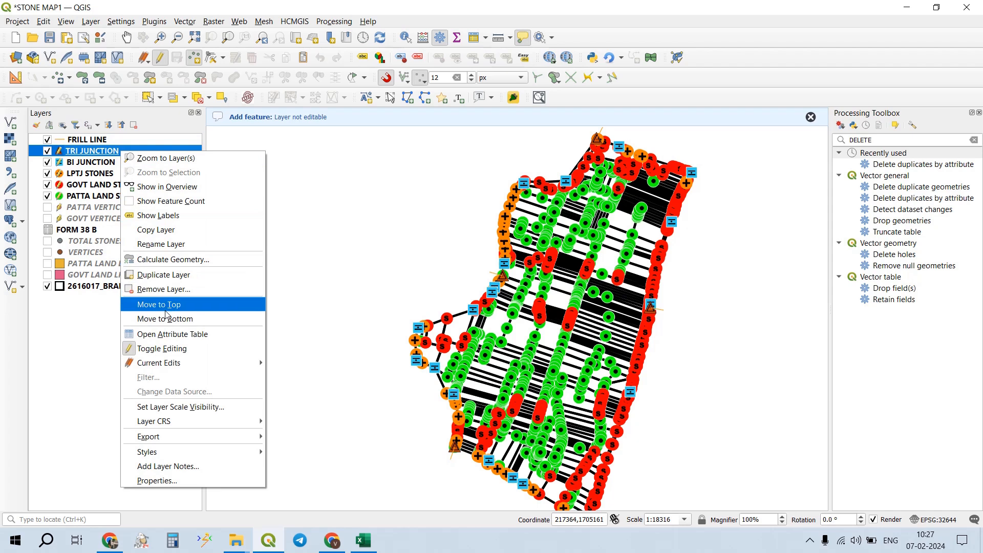
click(173, 338)
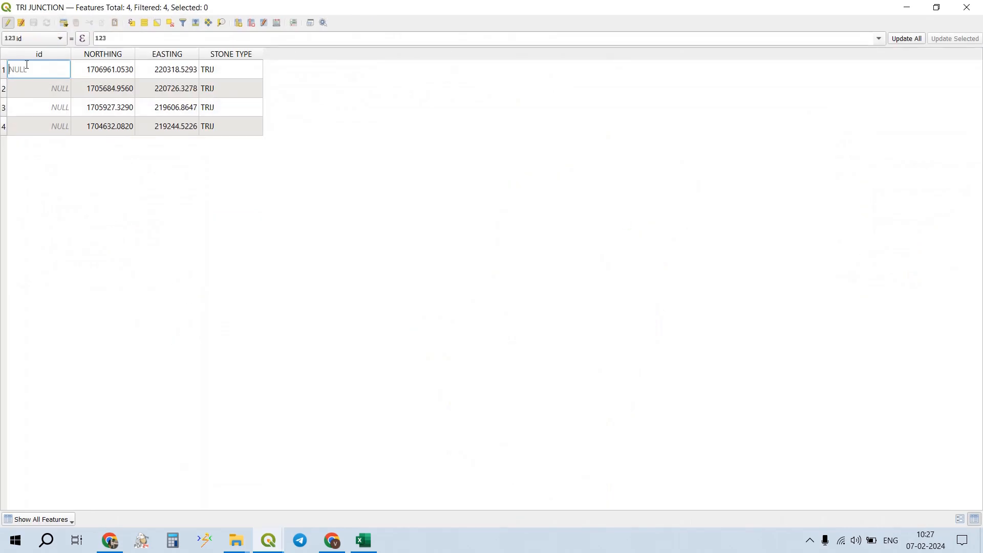
click(4, 57)
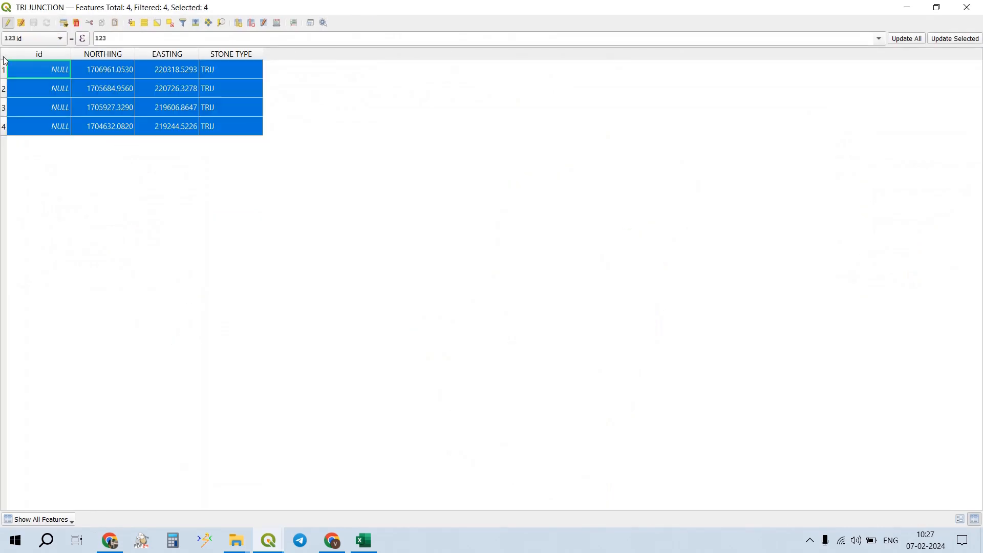
click(967, 7)
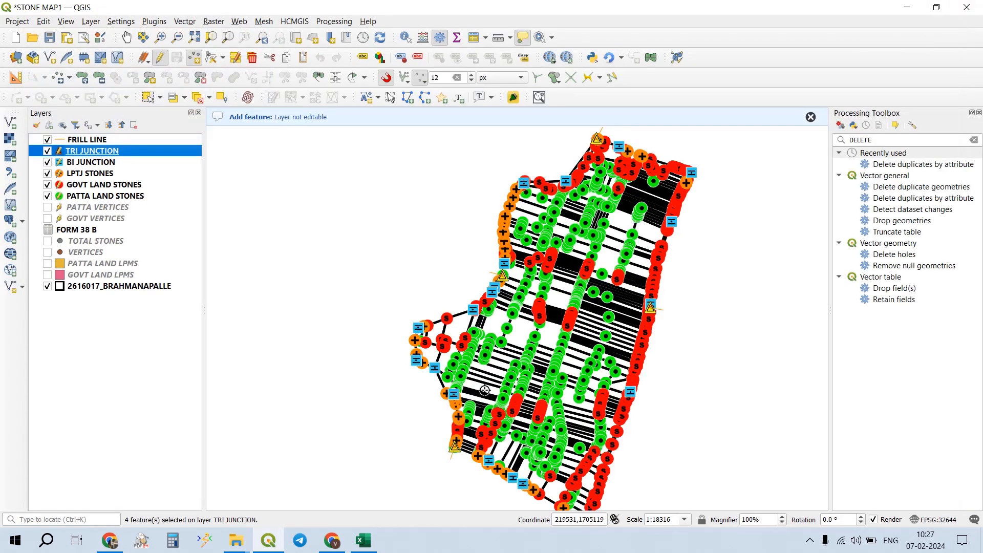
- Paste the four TRI JUNCTION rows into Book1 at A1, then place the cursor at A6
mouse_move(377, 544)
click(369, 518)
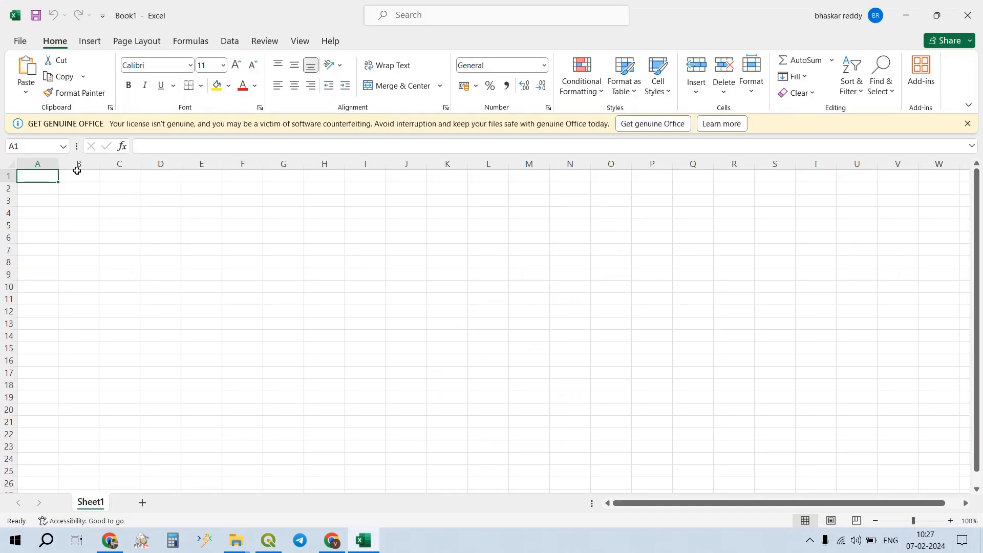
key(ctrl+v)
click(40, 162)
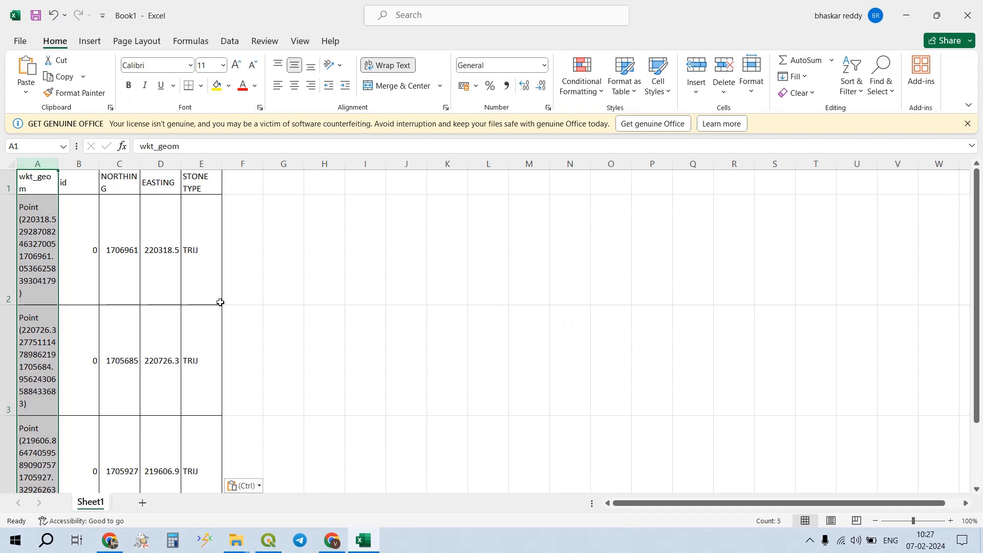
scroll(159, 279, down, 4)
scroll(124, 246, up, 4)
click(71, 343)
key(Down)
key(Down)
key(Down)
key(Left)
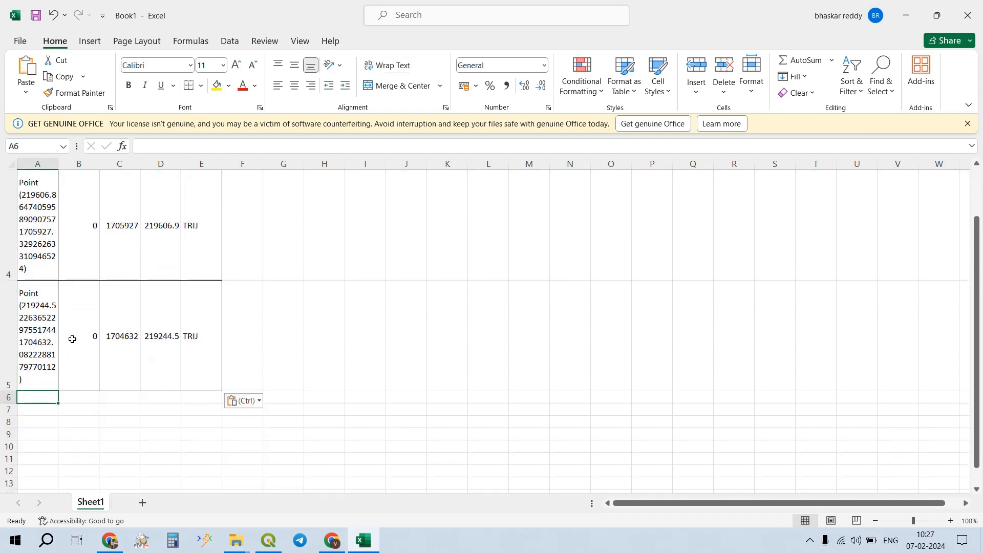
- Open the BI JUNCTION attribute table and select all 19 features
mouse_move(267, 539)
click(273, 461)
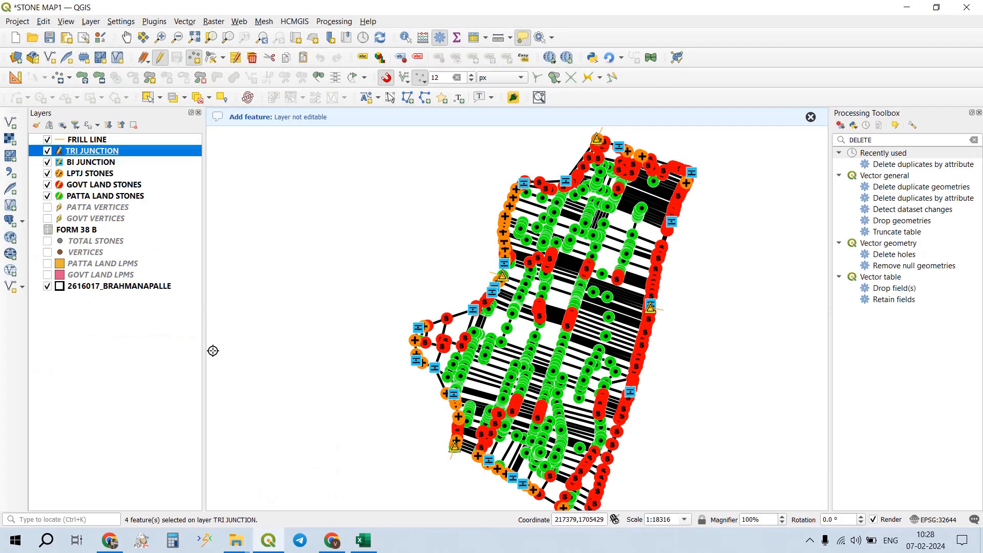
click(113, 161)
right_click(113, 162)
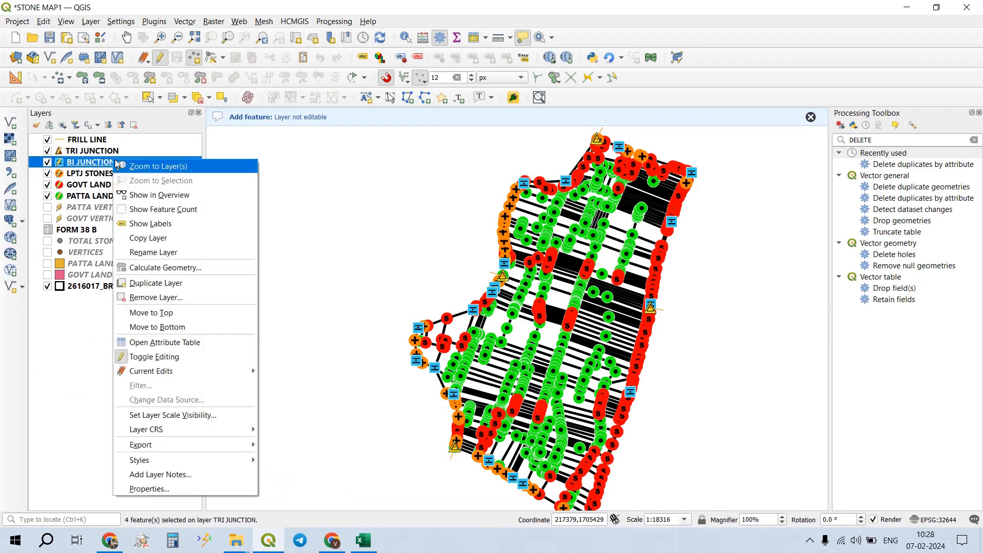
click(174, 344)
click(7, 56)
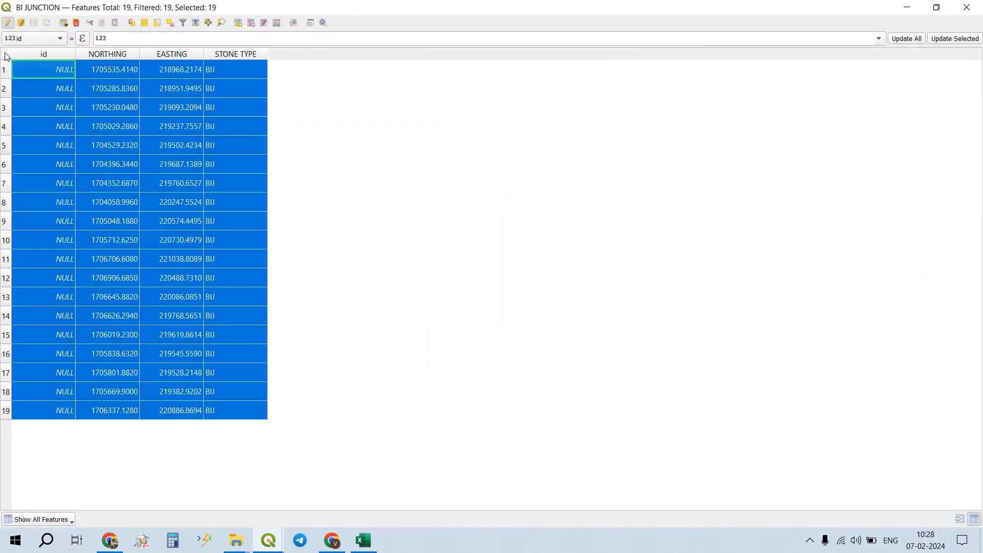
- Paste the BI JUNCTION rows at A6 and delete the duplicate header row 6
mouse_move(363, 540)
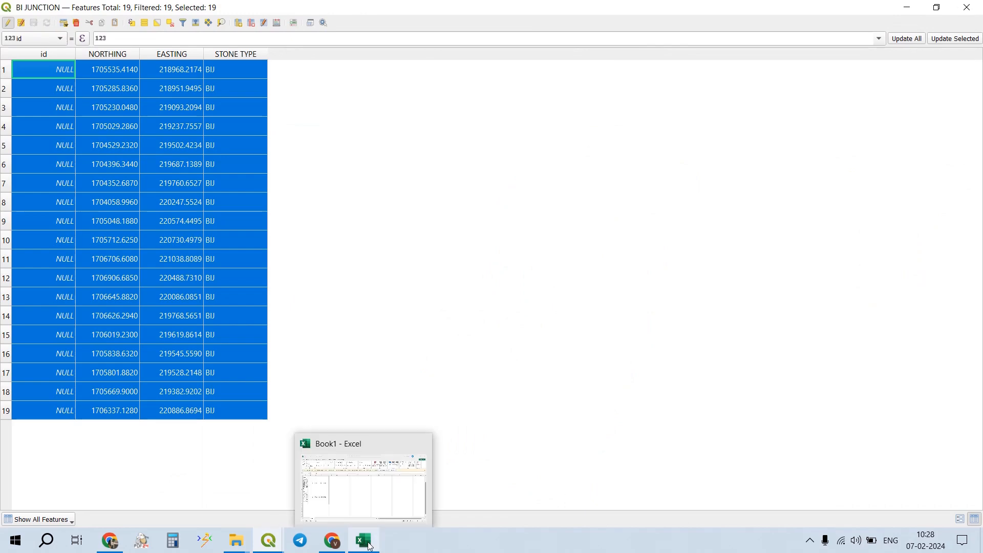
click(374, 492)
key(ctrl+v)
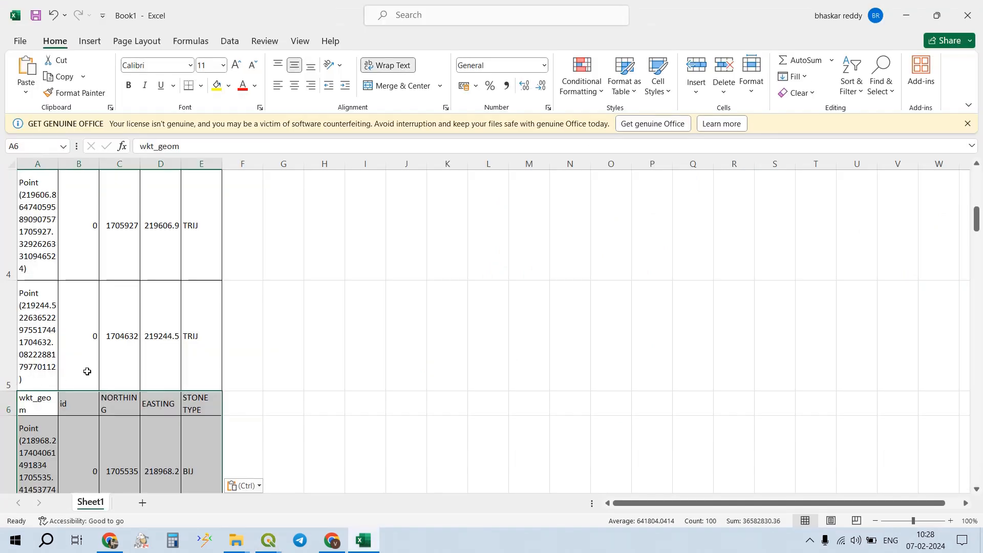
click(3, 399)
right_click(3, 399)
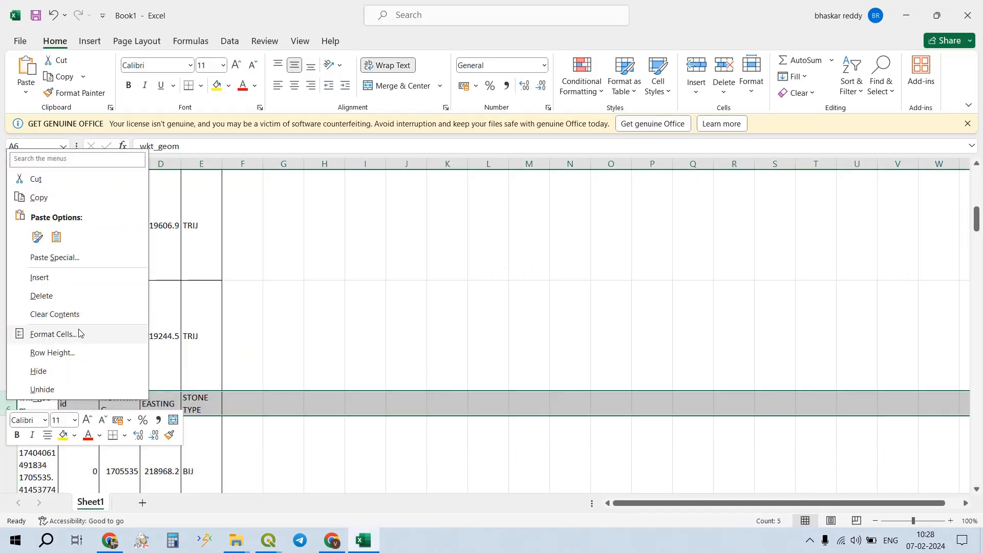
click(81, 298)
- Check the NORTHING column ends at row 24, select A25, and return to QGIS
scroll(169, 371, down, 4)
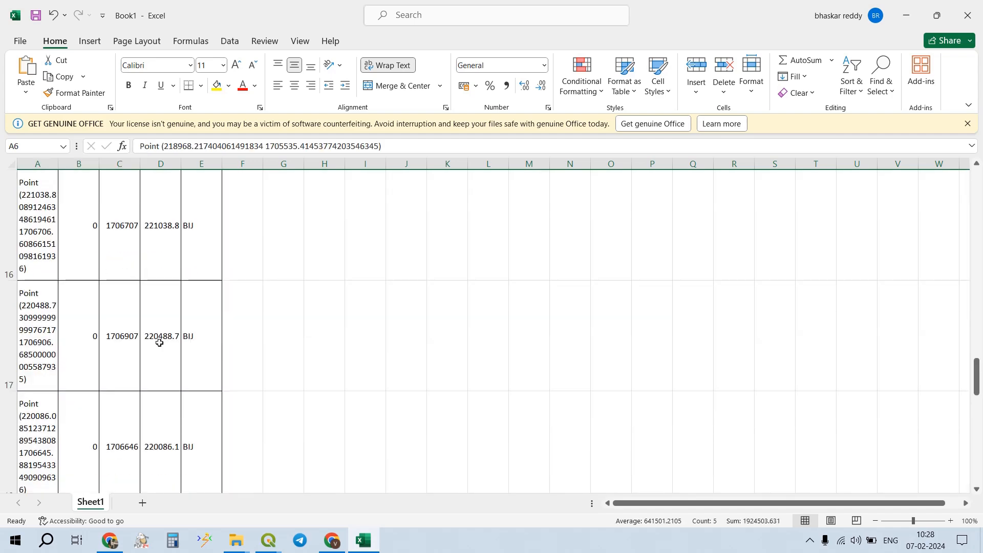
click(137, 349)
key(ctrl+shift+Down)
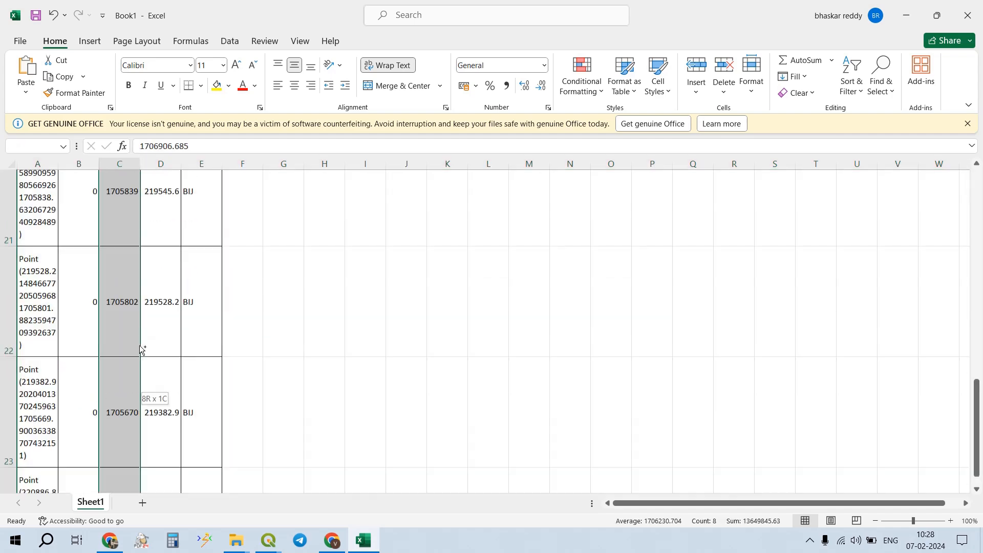
click(42, 394)
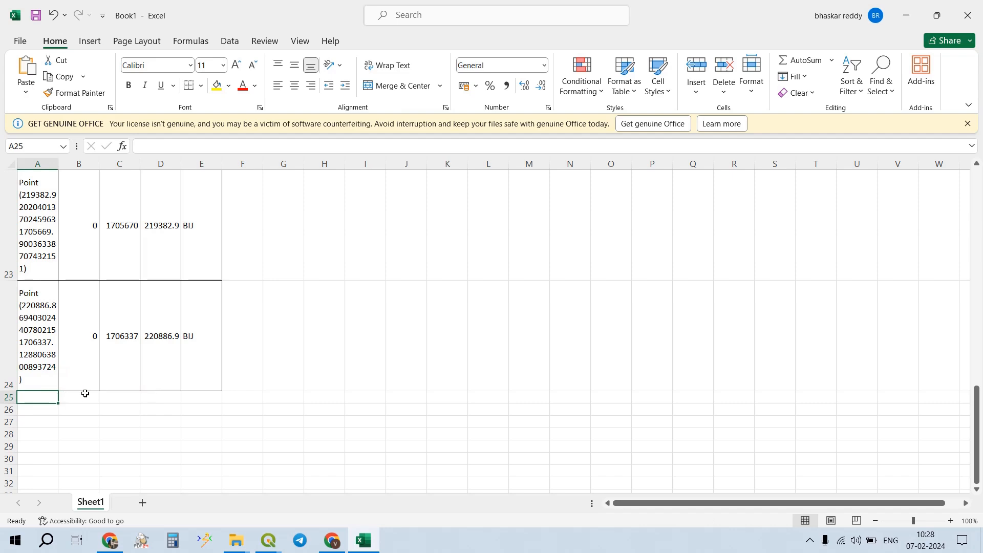
mouse_move(268, 540)
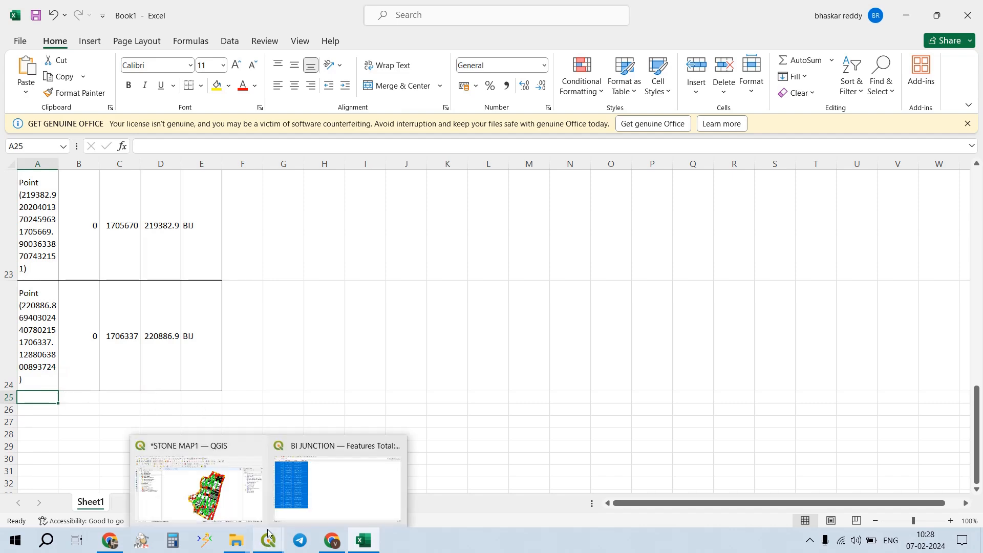
click(242, 476)
- Select all 44 LPTJ STONES features in their attribute table and close the open tables
right_click(104, 174)
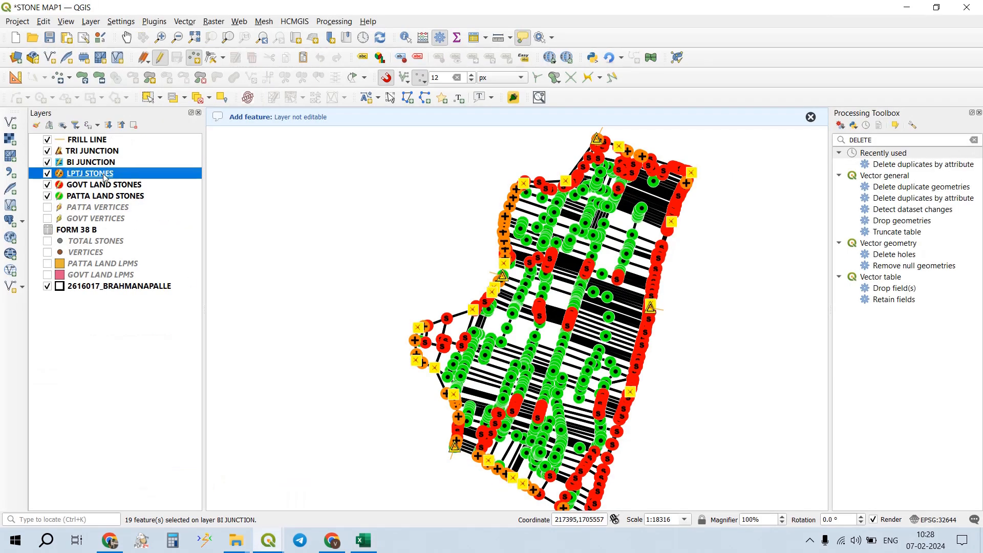
click(169, 356)
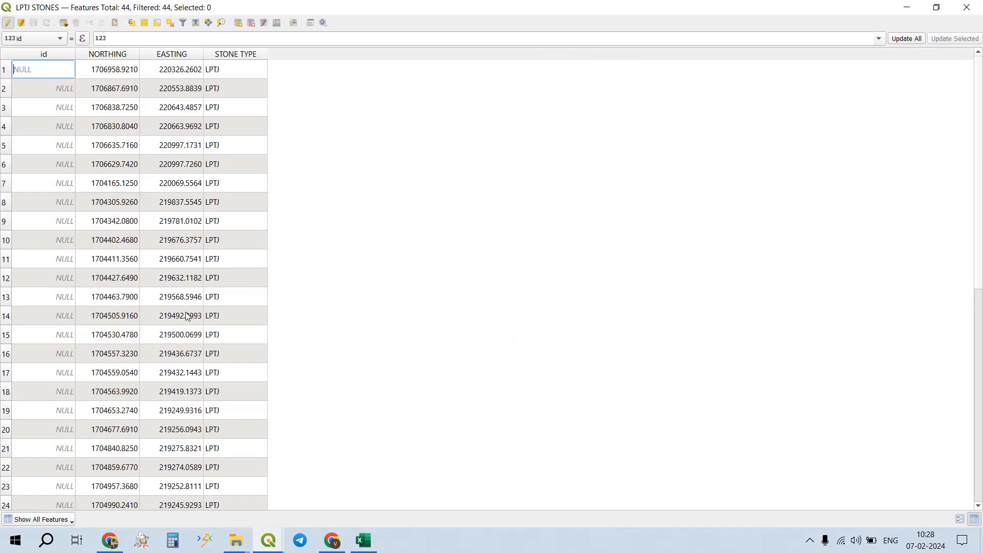
click(4, 58)
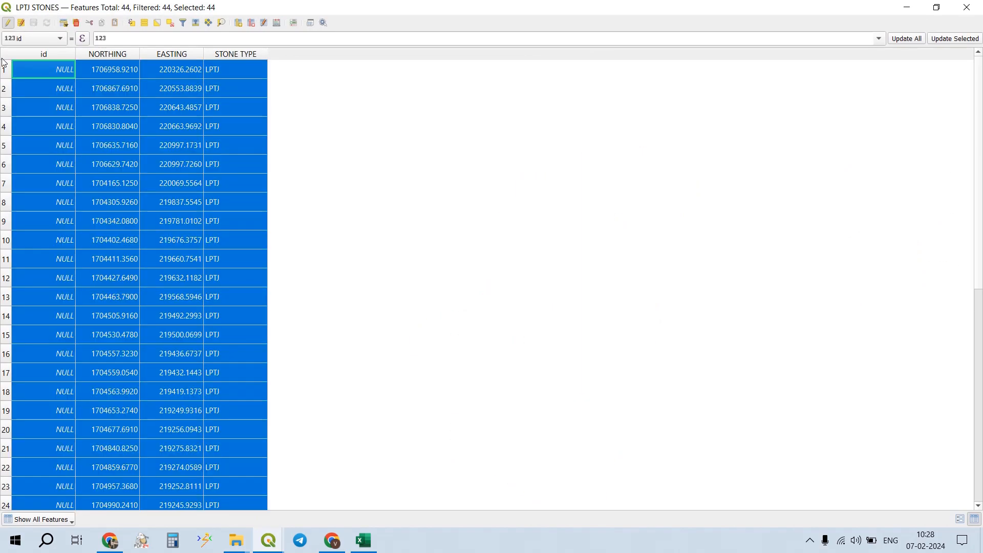
click(966, 7)
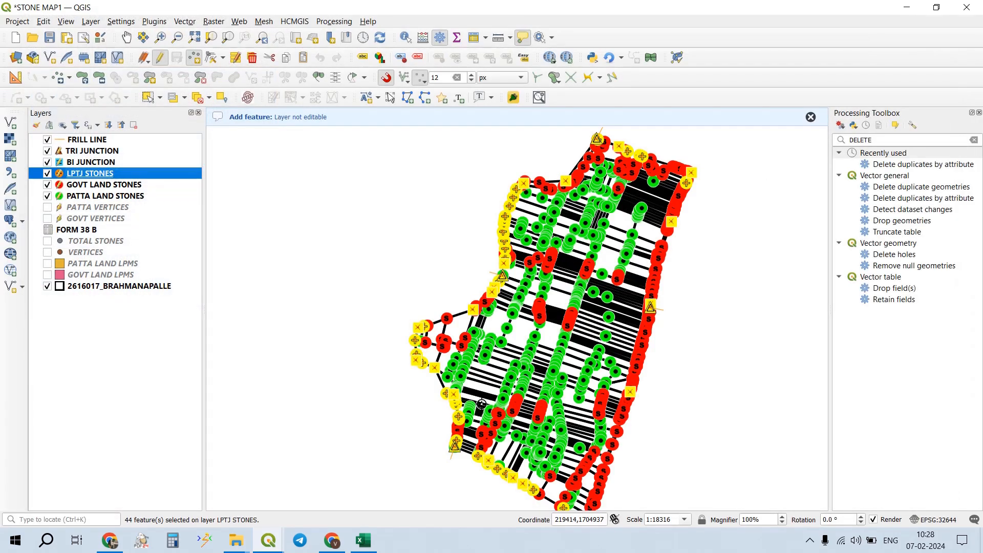
mouse_move(270, 546)
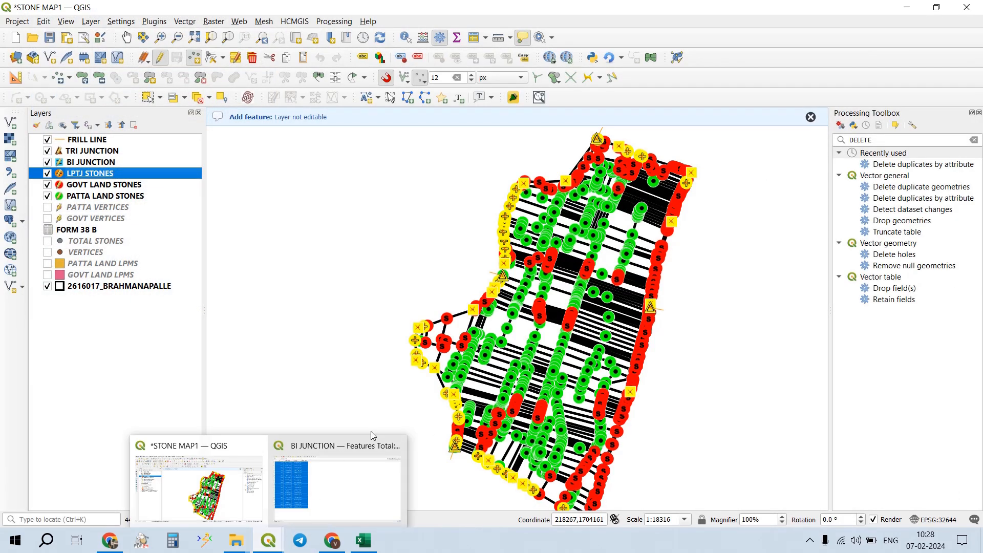
click(397, 443)
- Paste the LPTJ records at A25, delete the repeated header row, and mark A69
mouse_move(363, 540)
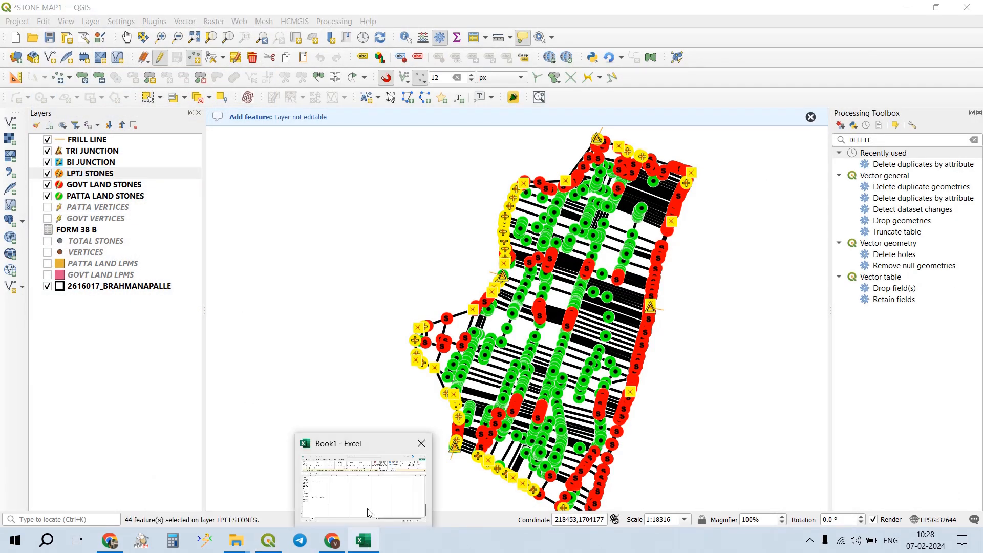
click(373, 482)
key(ctrl+v)
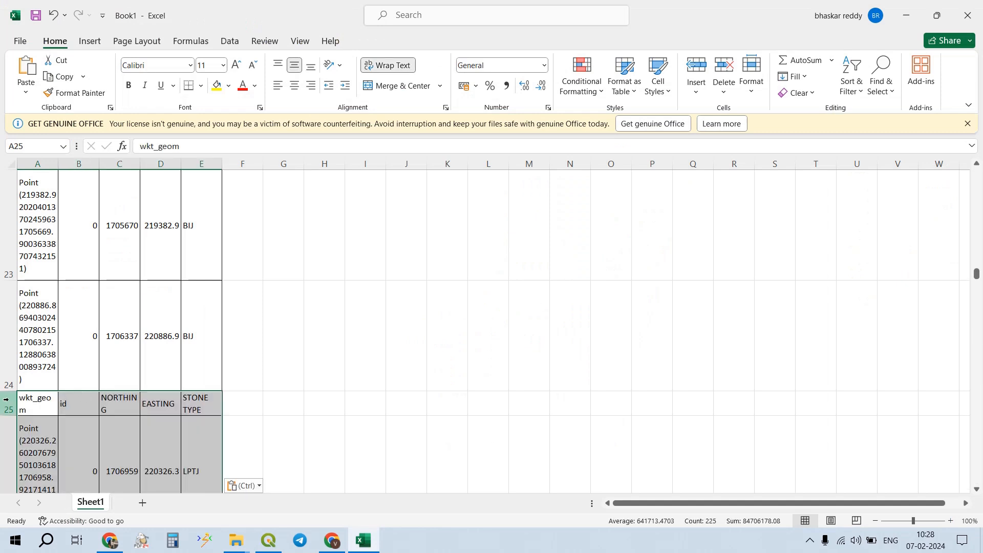
right_click(9, 403)
click(104, 296)
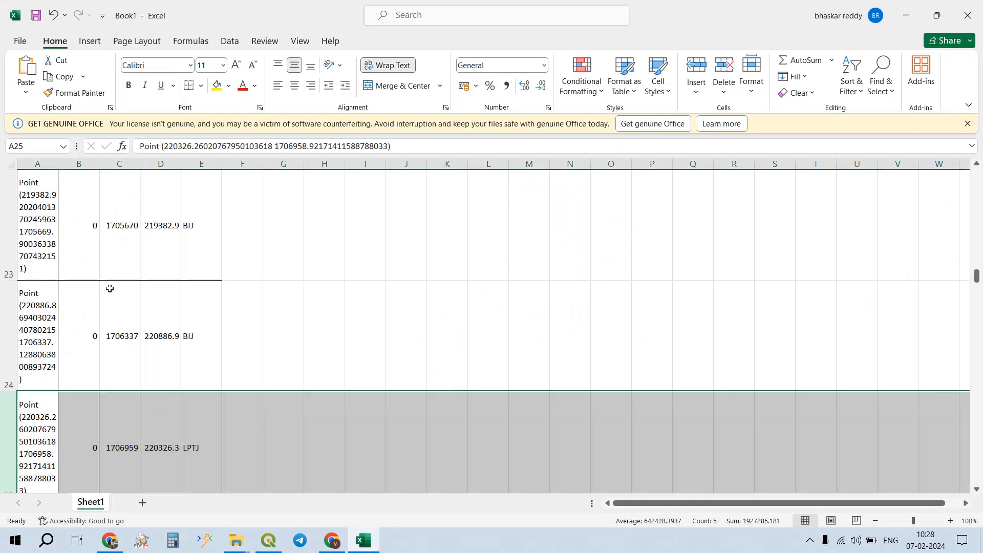
click(36, 425)
key(ctrl+shift+Down)
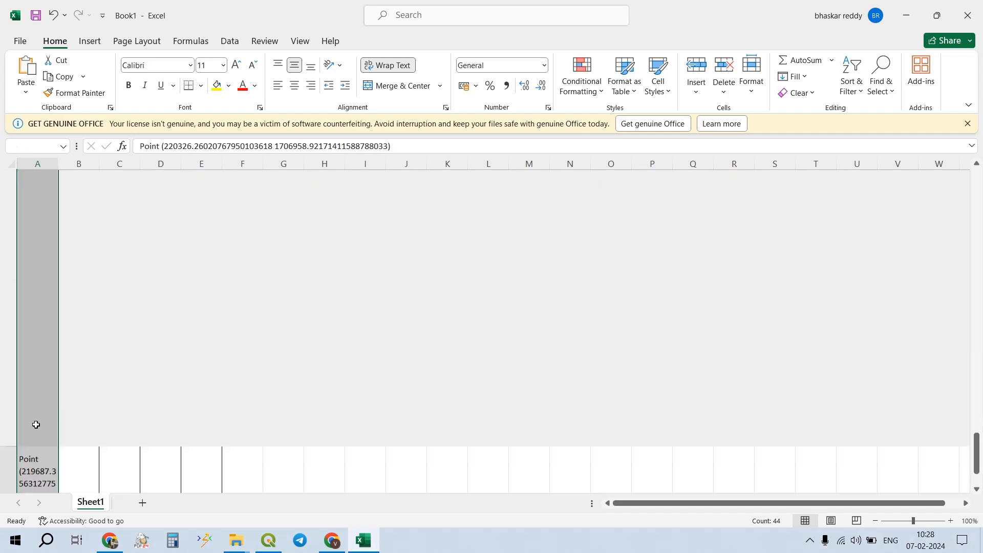
click(44, 399)
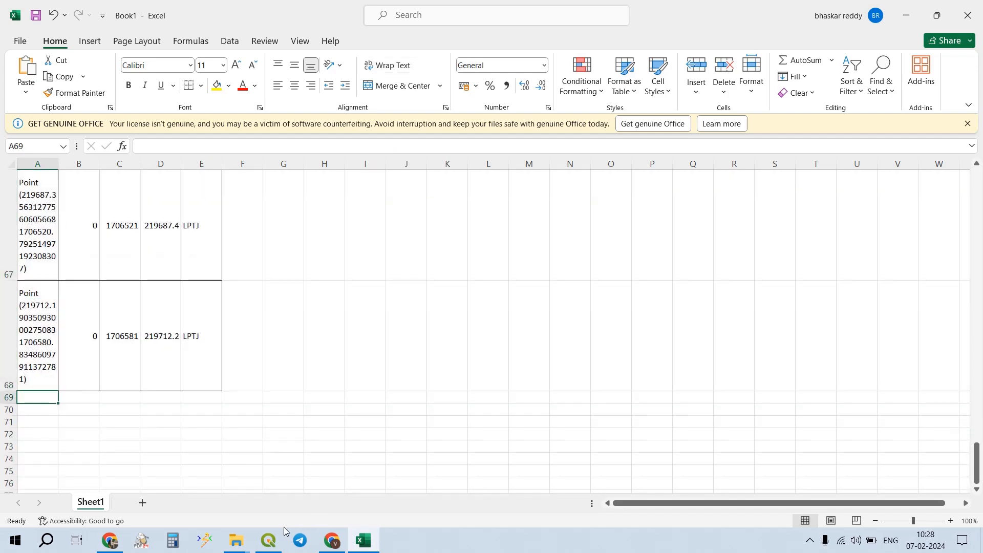
click(264, 497)
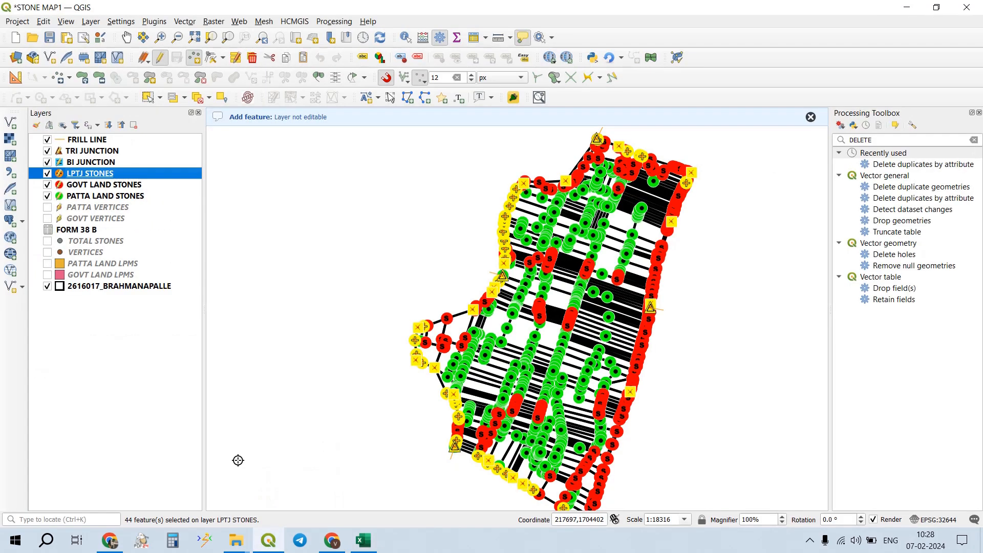
- Select all 345 GOVT LAND STONES records in the layer's attribute table
click(118, 185)
right_click(118, 184)
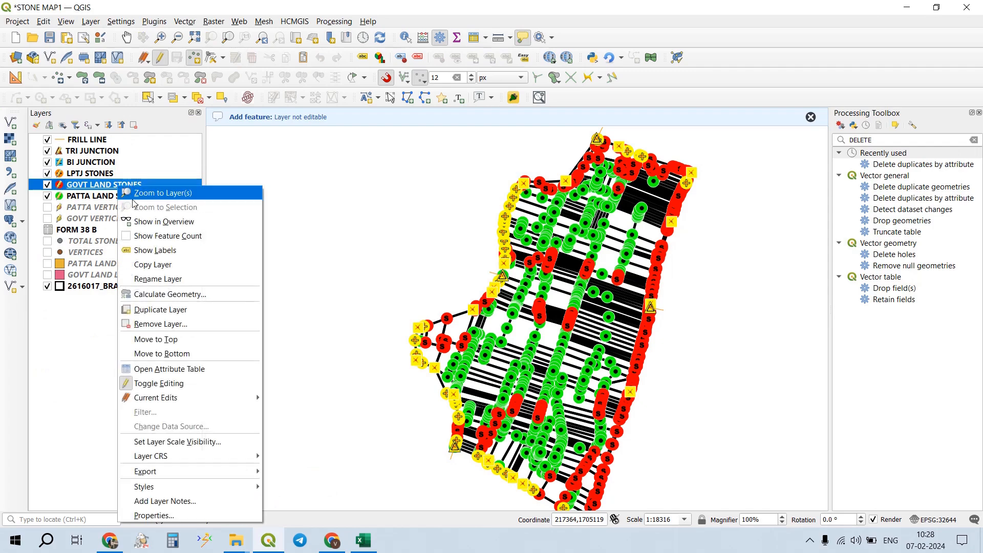
click(185, 368)
click(13, 53)
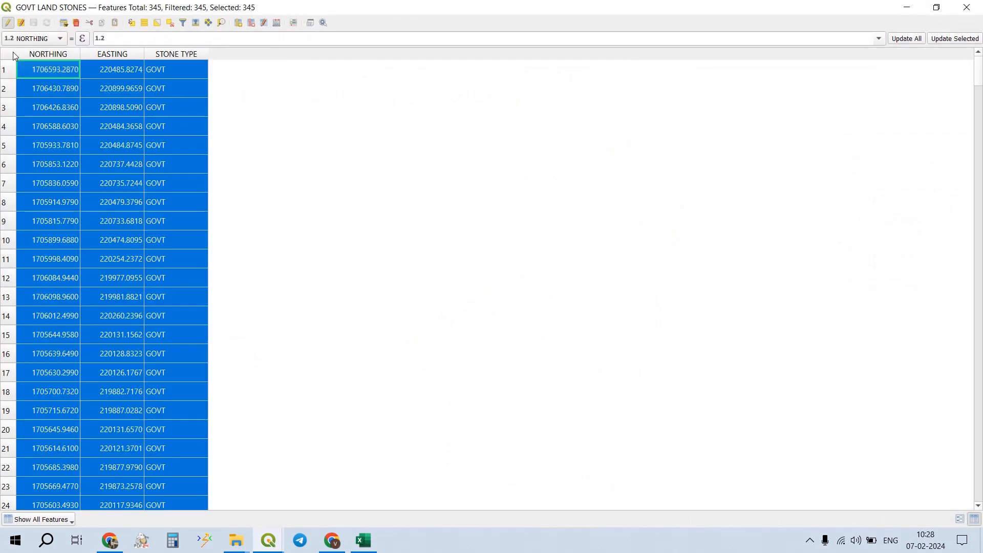
click(966, 7)
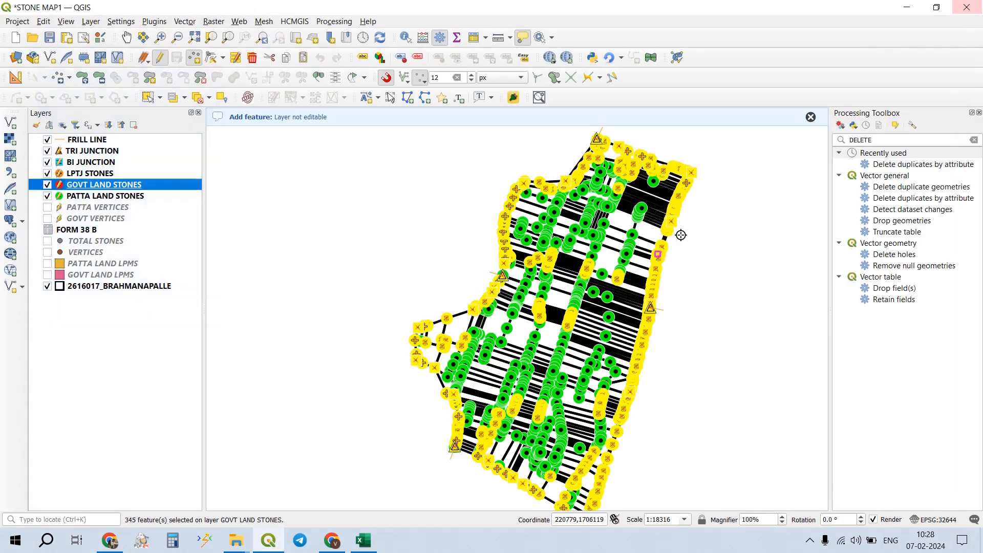
- Paste the GOVT records at B69 instead of A69 and delete the repeated header row
click(365, 542)
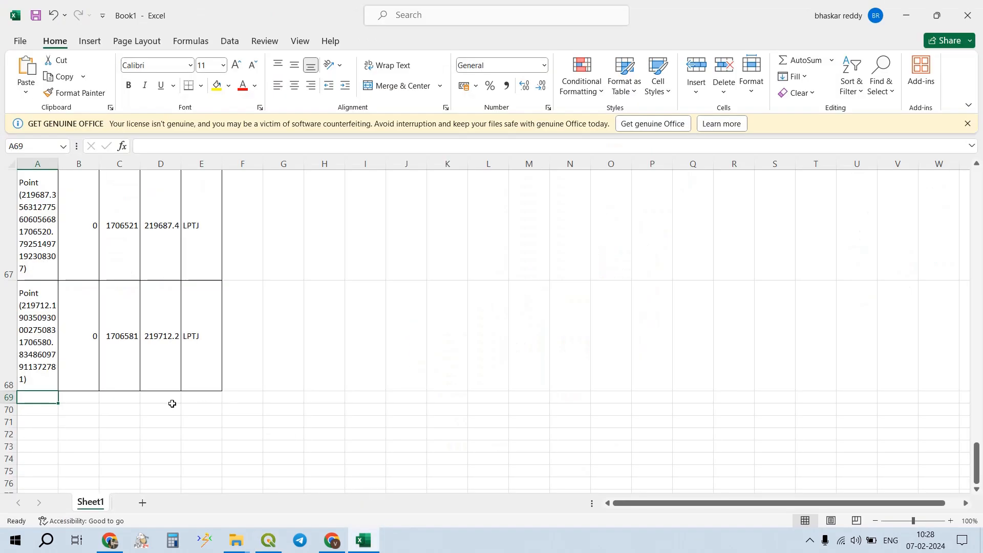
key(ctrl+v)
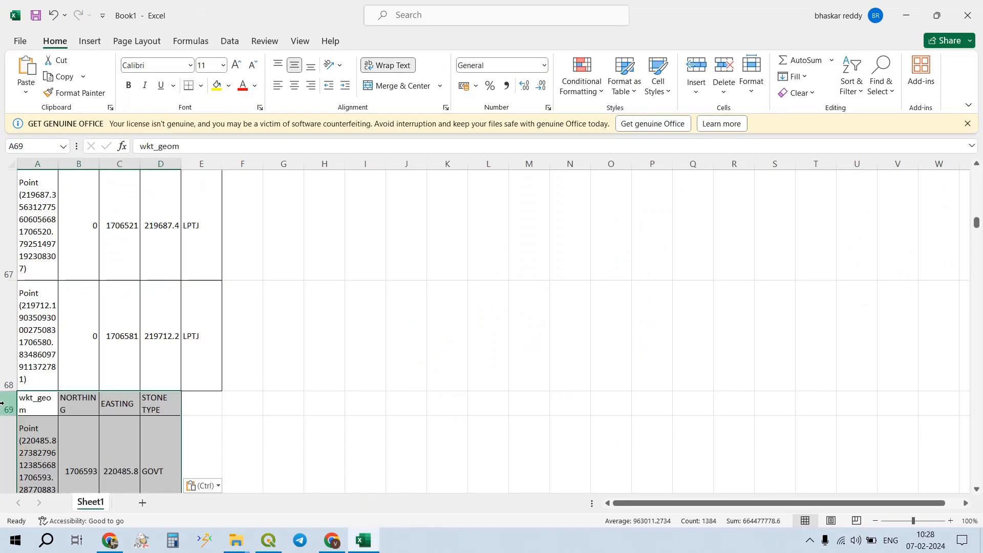
key(ctrl+z)
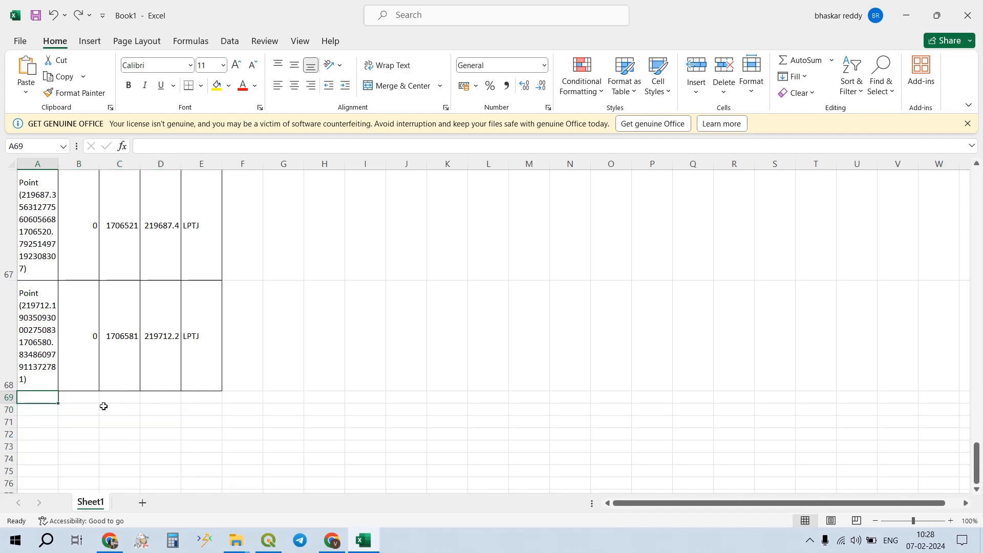
click(94, 400)
key(ctrl+v)
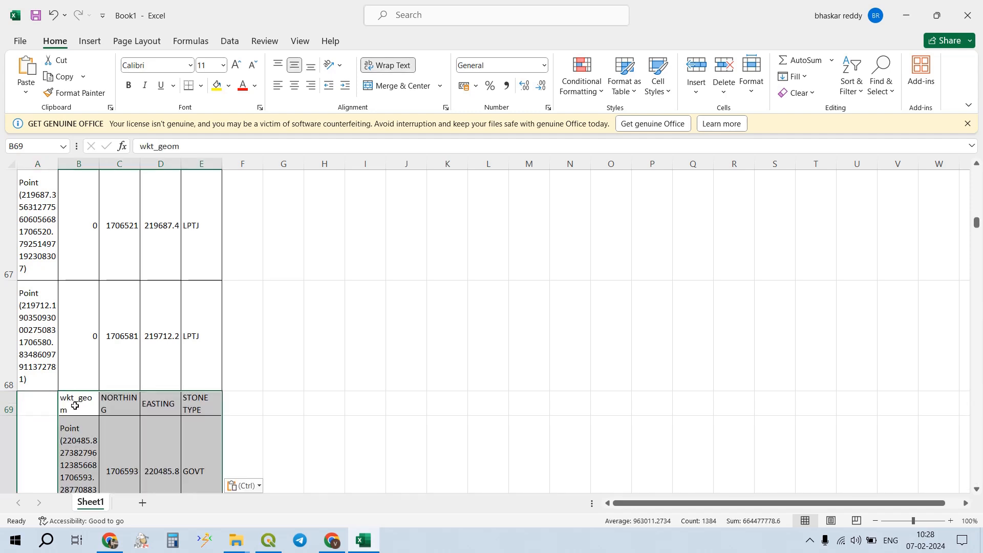
right_click(9, 405)
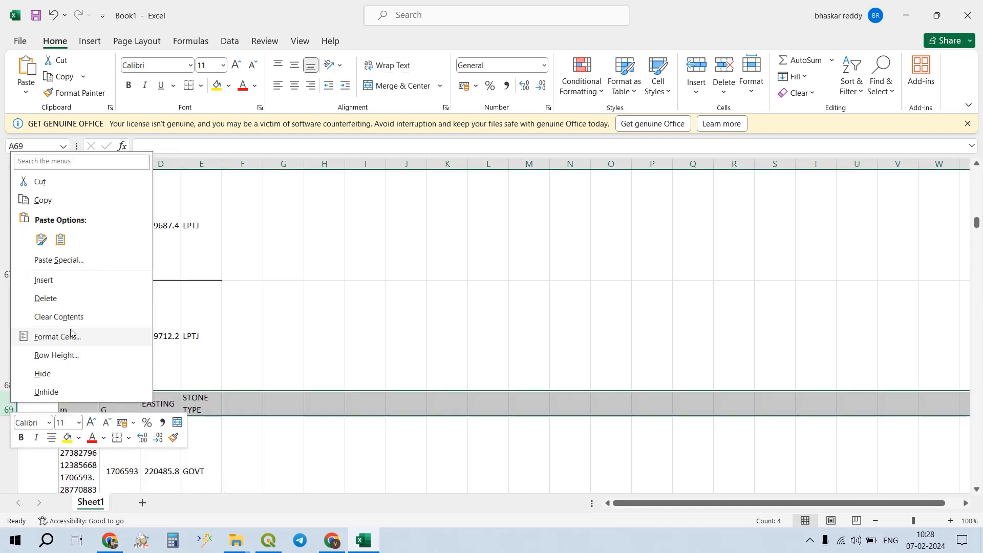
click(97, 297)
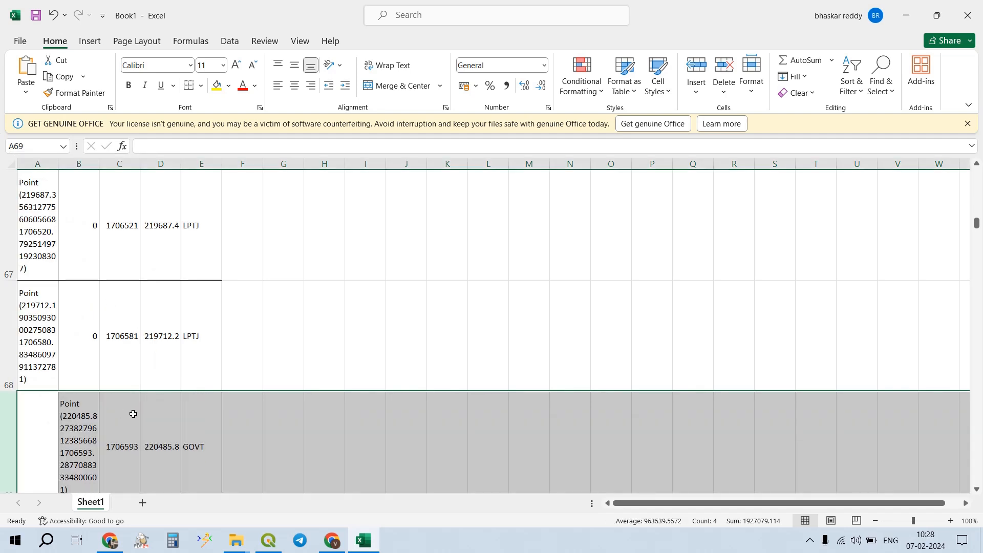
- Check where the GOVT records end, mark cell B414, and return to QGIS
scroll(132, 345, down, 4)
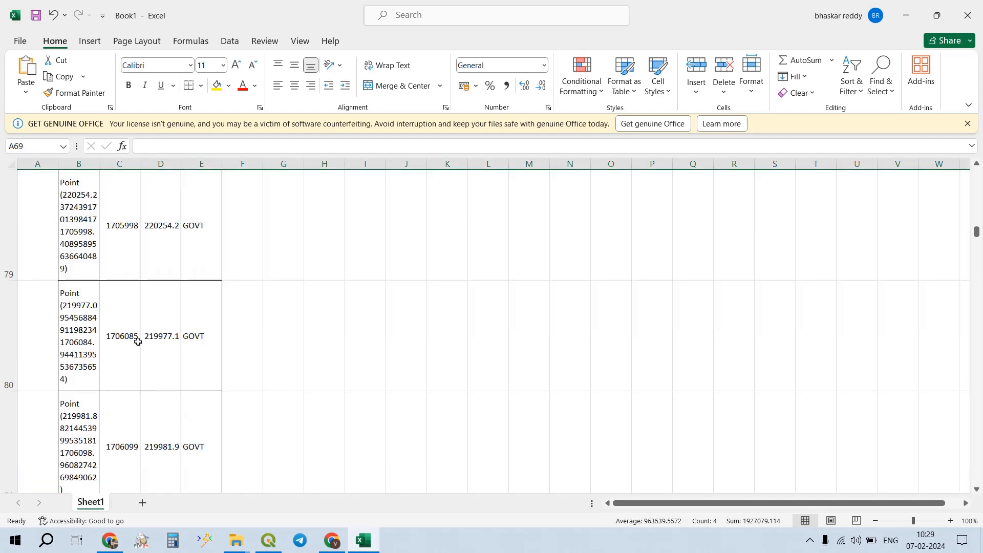
click(141, 348)
key(ctrl+shift+Down)
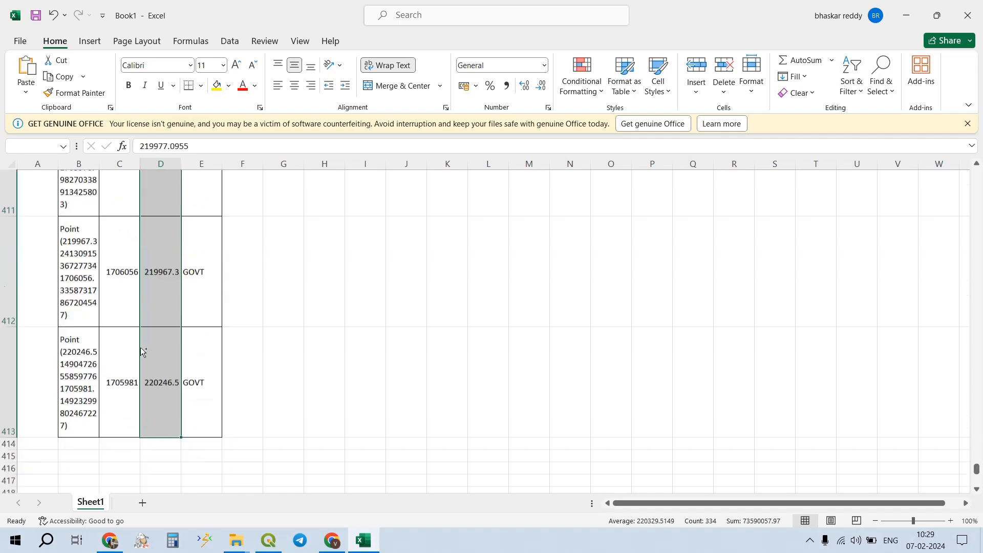
click(79, 397)
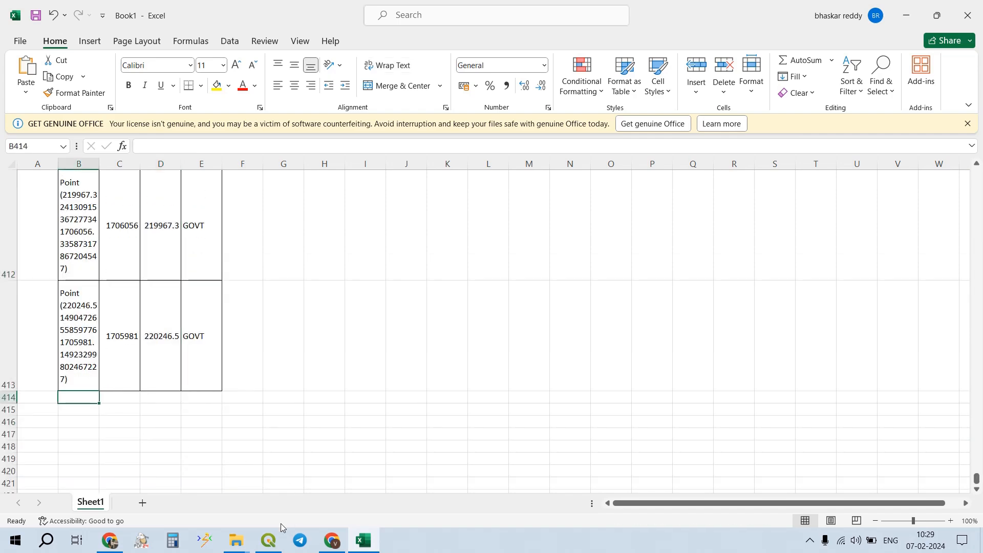
mouse_move(267, 542)
click(248, 483)
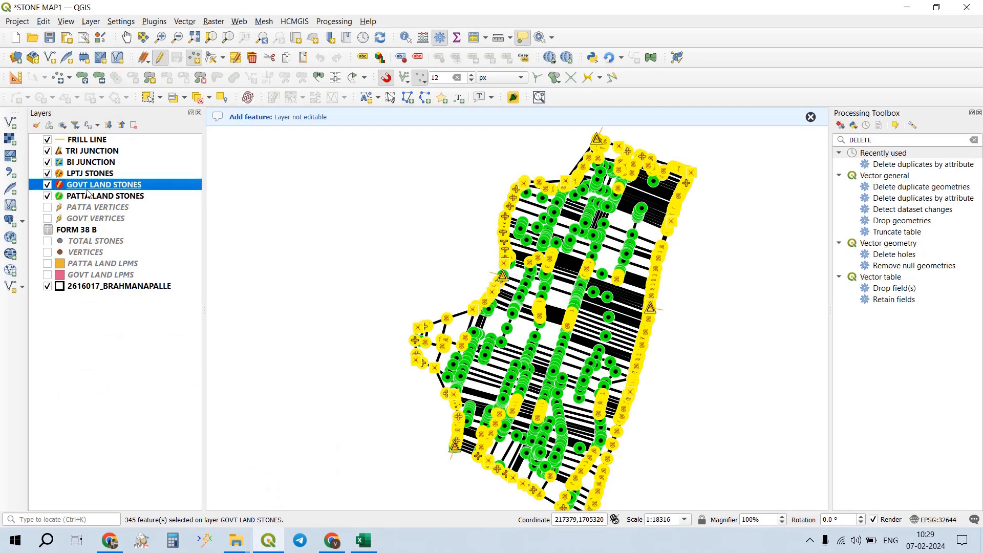
- Open the PATTA LAND STONES attribute table, select all 719 records, and bring Excel forward
click(87, 195)
right_click(87, 195)
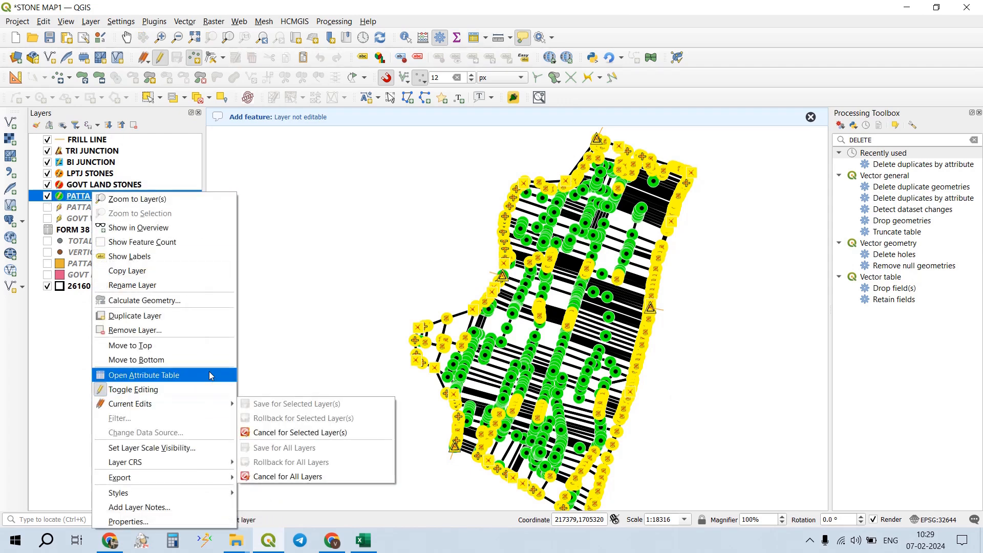
click(209, 374)
click(6, 55)
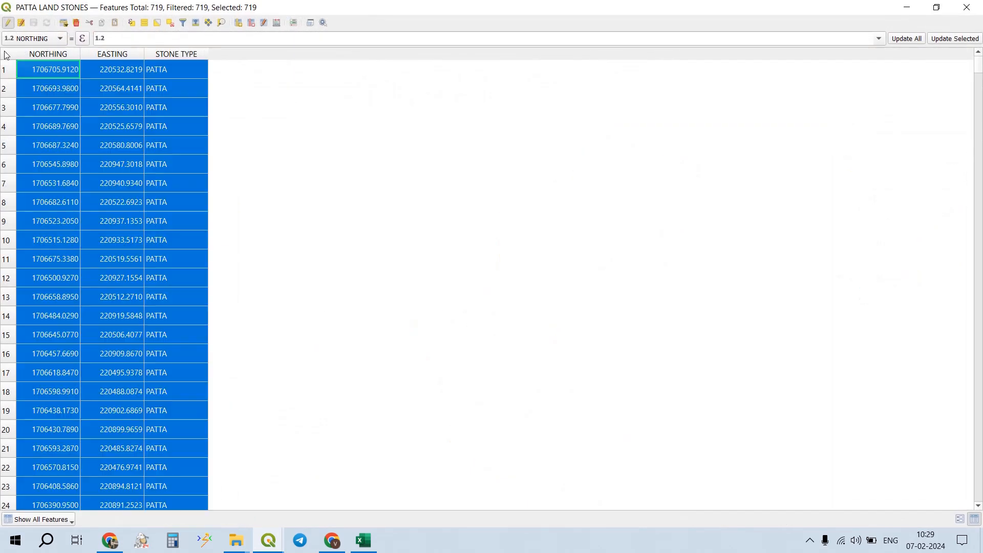
mouse_move(363, 540)
click(304, 461)
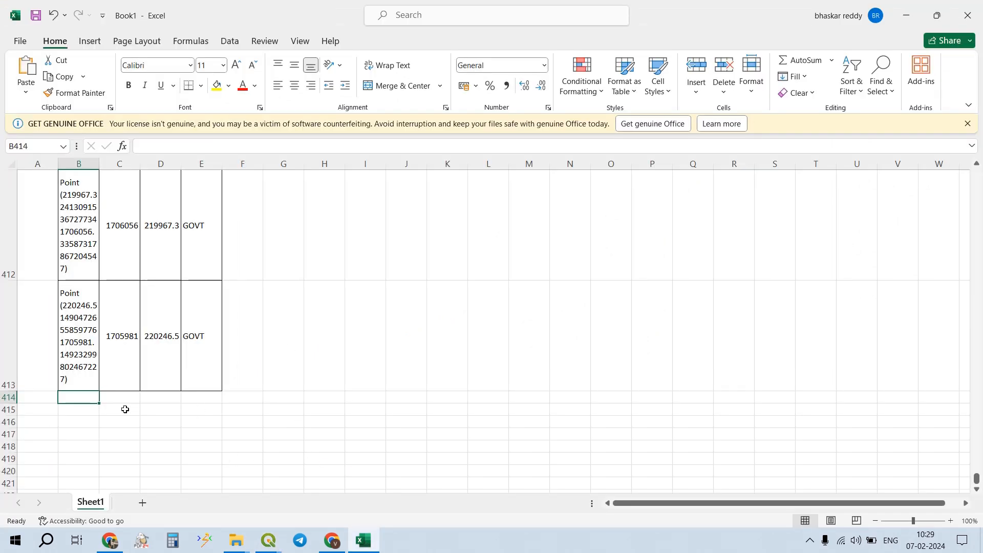
- Paste the PATTA records at B414 and delete the repeated header row 414
key(ctrl+v)
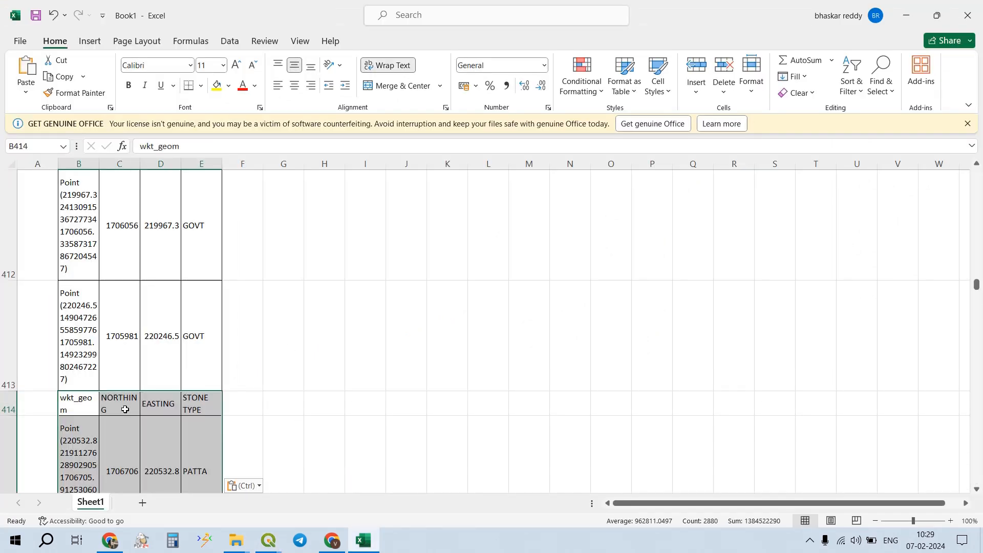
click(9, 405)
right_click(11, 403)
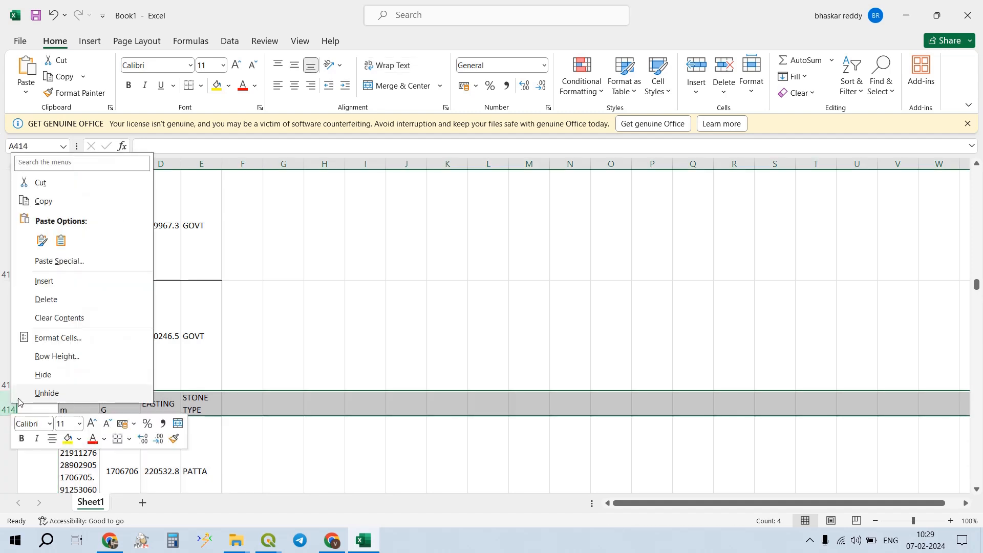
click(109, 299)
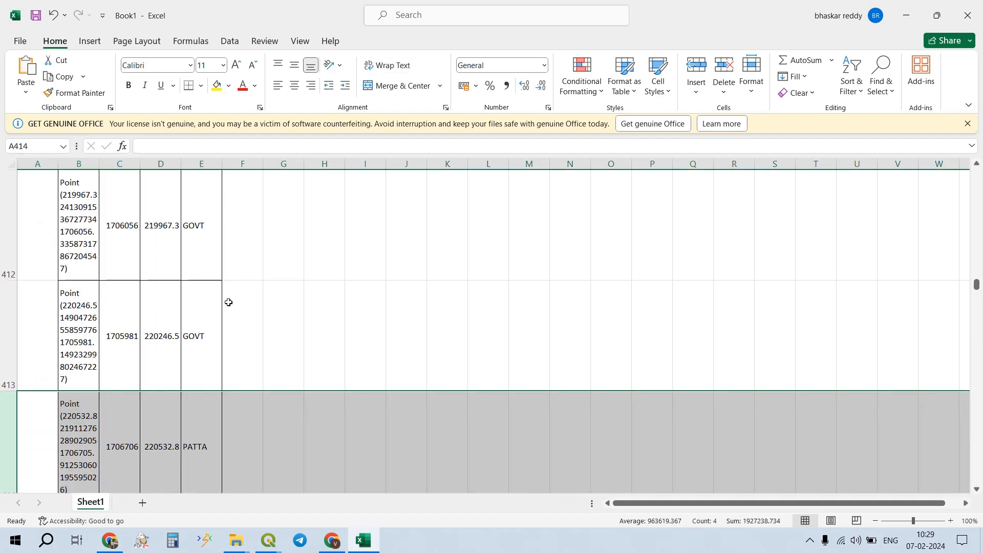
- Delete the wkt_geom and id columns, then widen the NORTHING and EASTING columns
click(78, 164)
drag(53, 171, 37, 168)
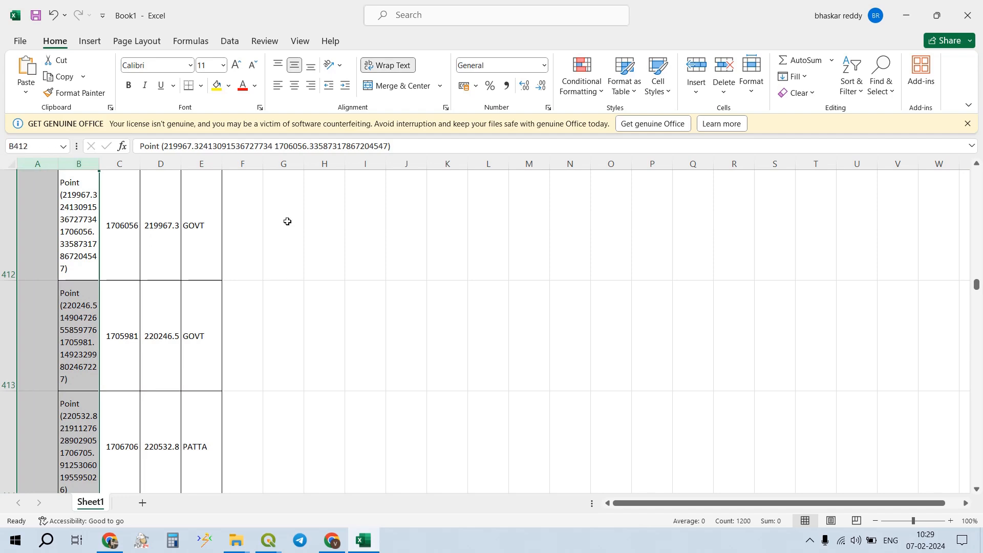
right_click(88, 167)
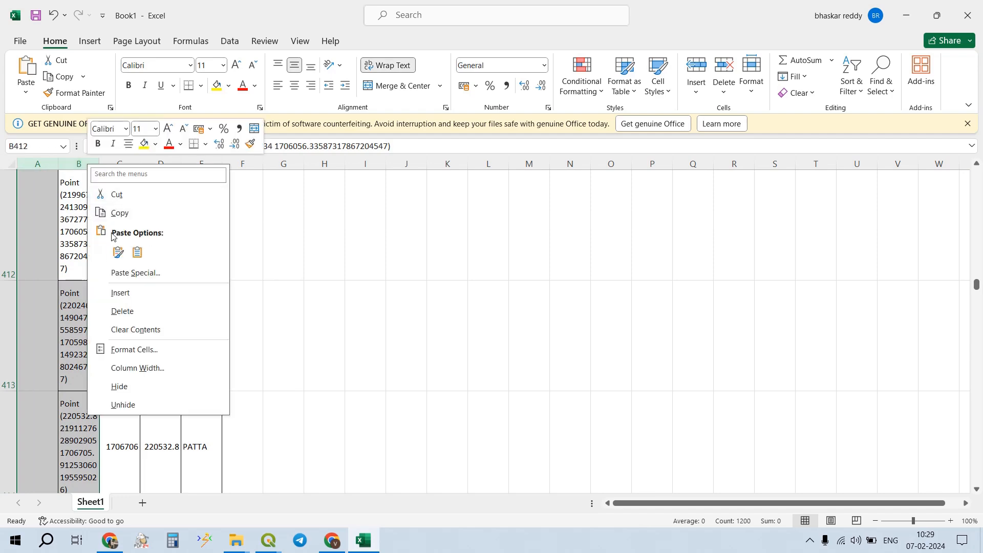
click(123, 311)
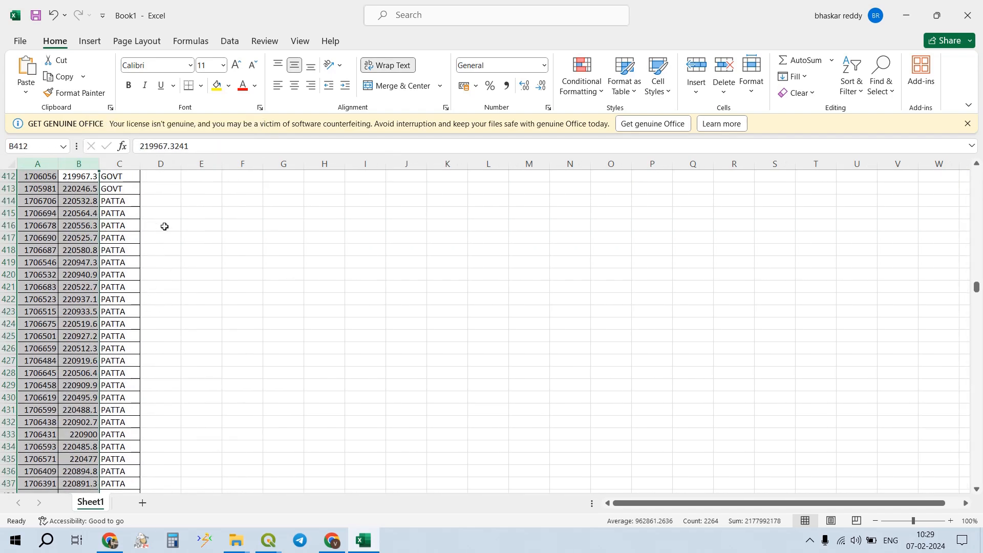
scroll(168, 282, up, 20)
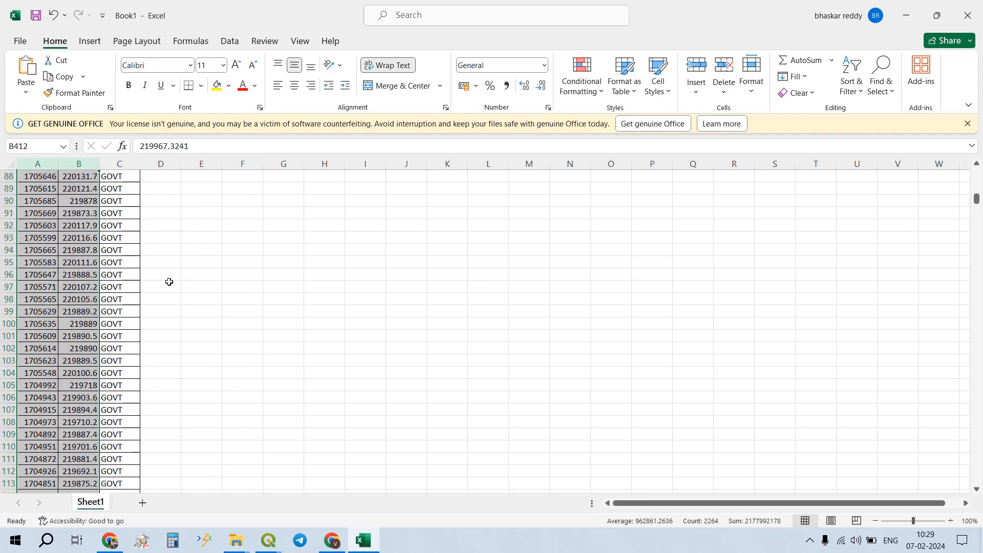
drag(58, 163, 90, 167)
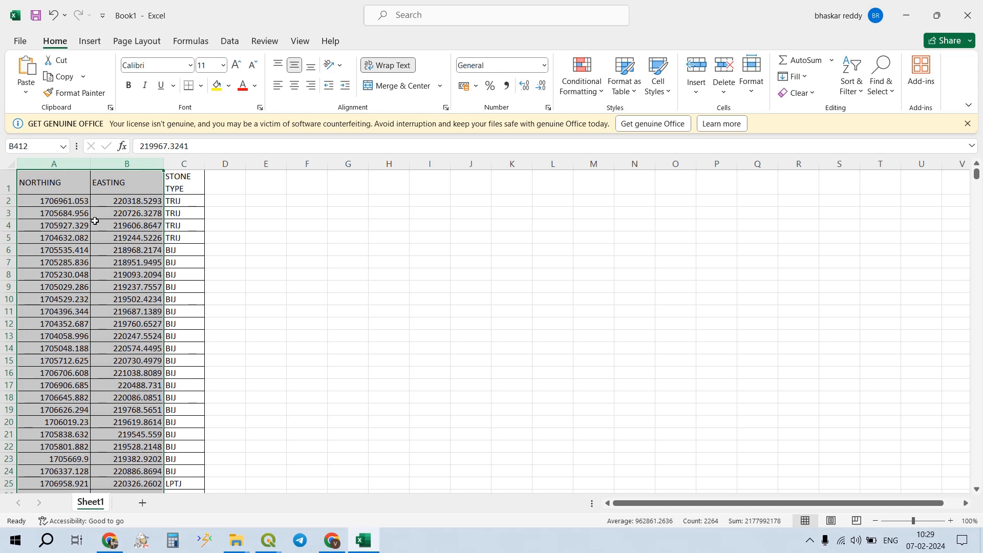
- Apply Duplicate Values conditional formatting (Light Red Fill with Dark Red Text) to columns A:B
click(306, 200)
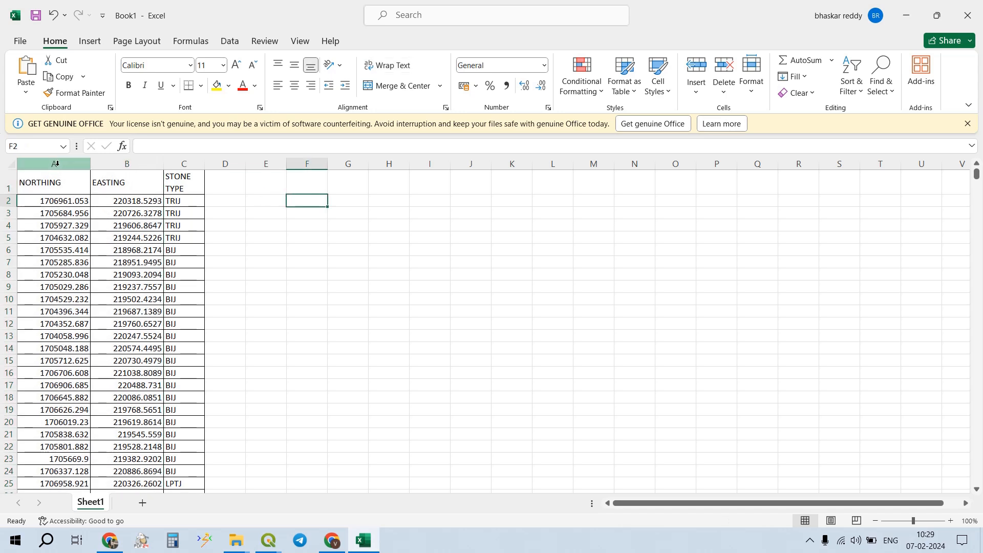
drag(63, 163, 128, 163)
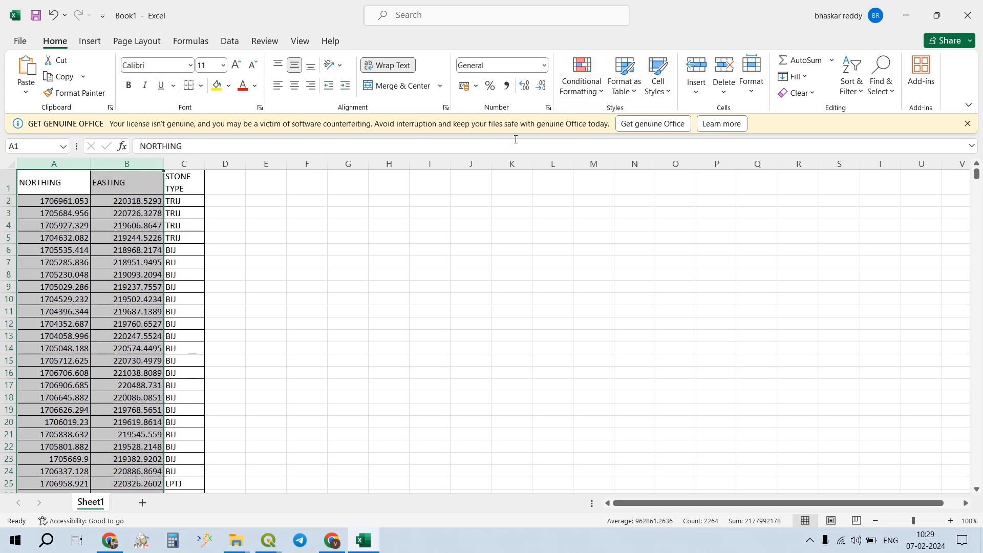
click(593, 79)
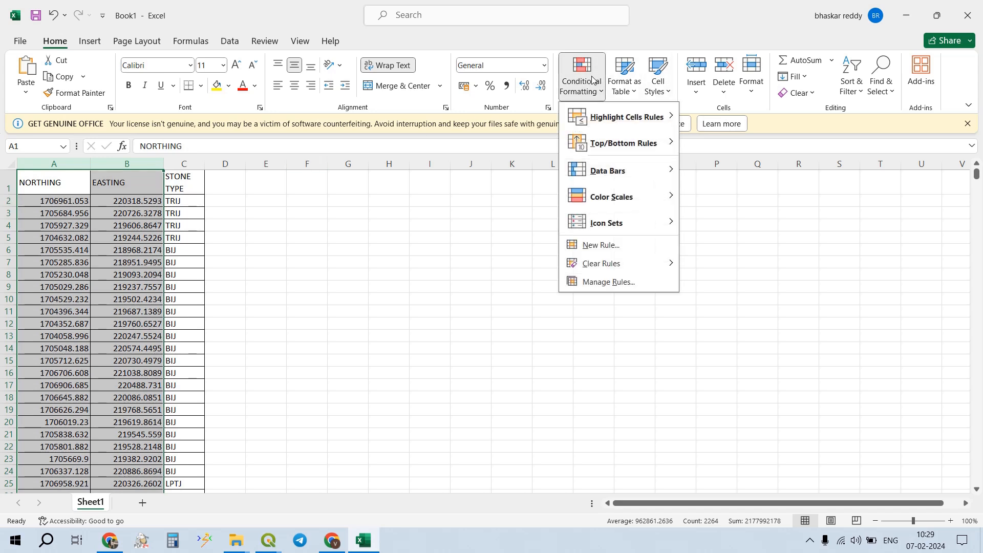
mouse_move(614, 127)
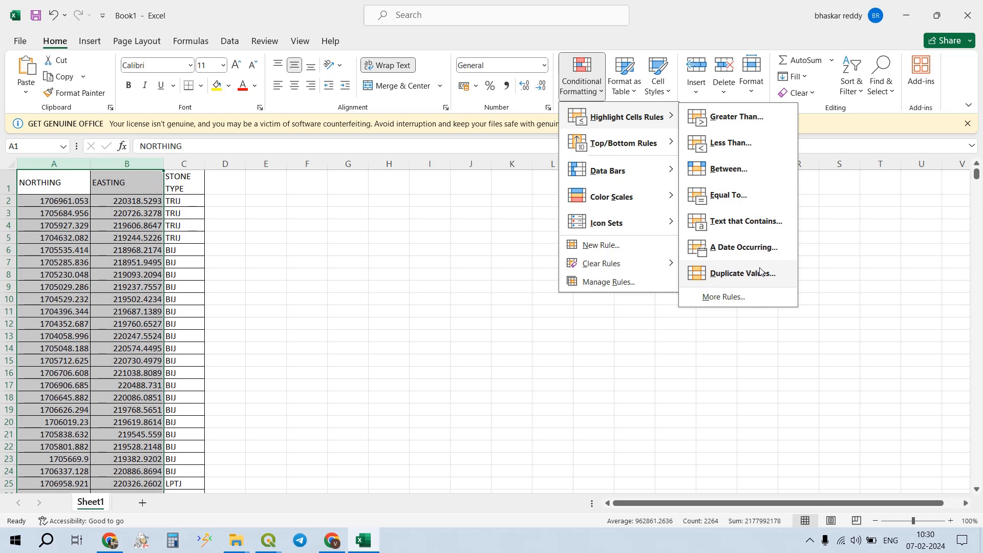
click(742, 273)
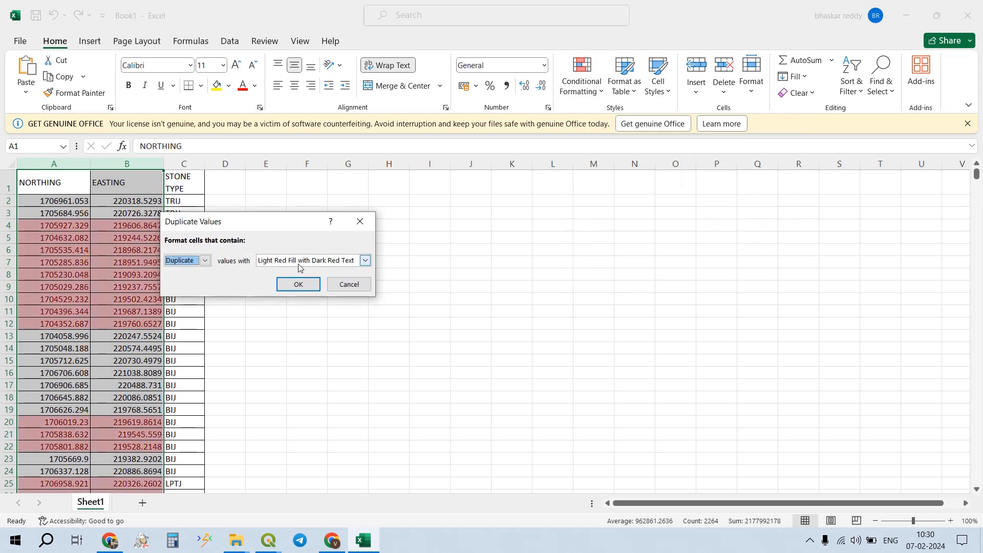
click(299, 290)
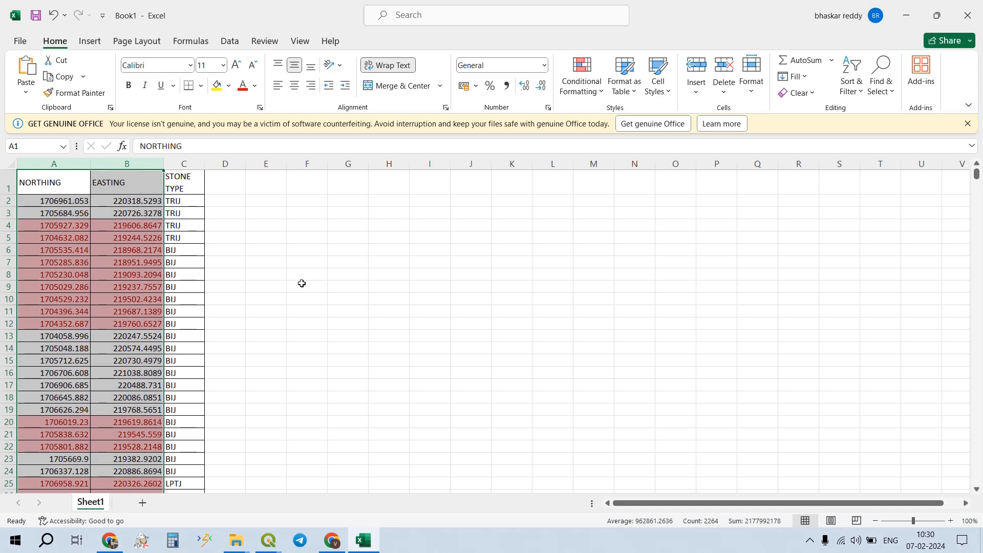
- Turn on Sort & Filter filters for the header row
click(4, 178)
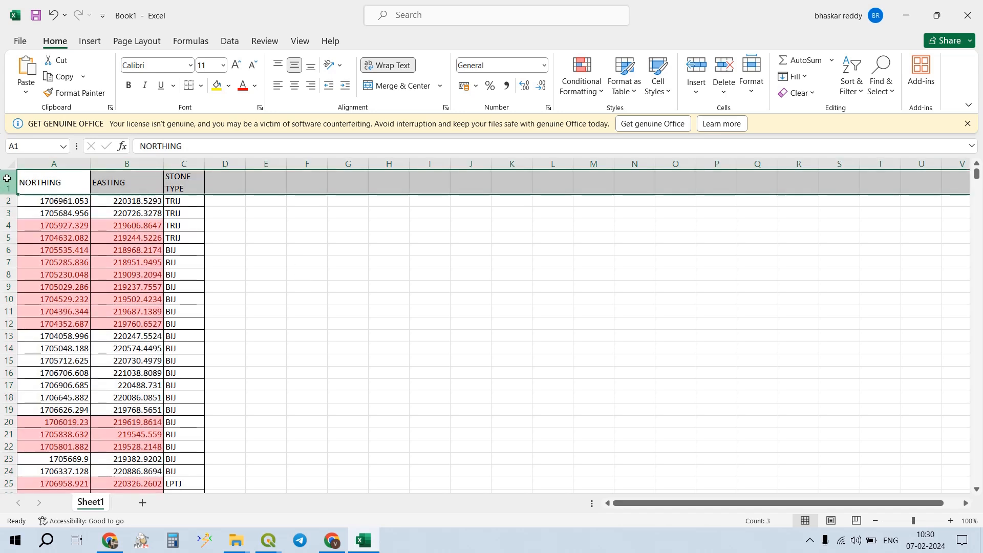
click(852, 88)
click(865, 169)
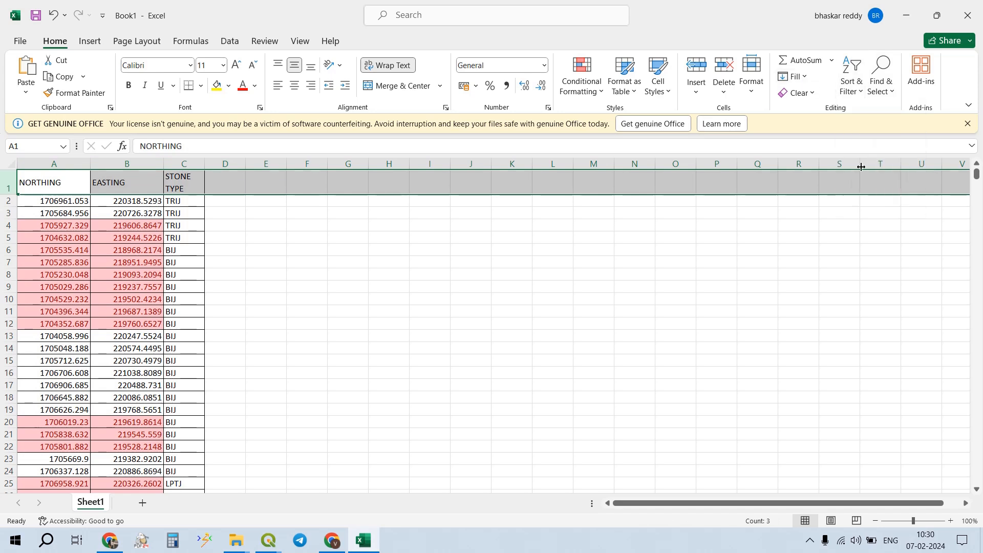
- Sort NORTHING smallest to largest with pink-highlighted duplicate cells sorted to the top
click(87, 191)
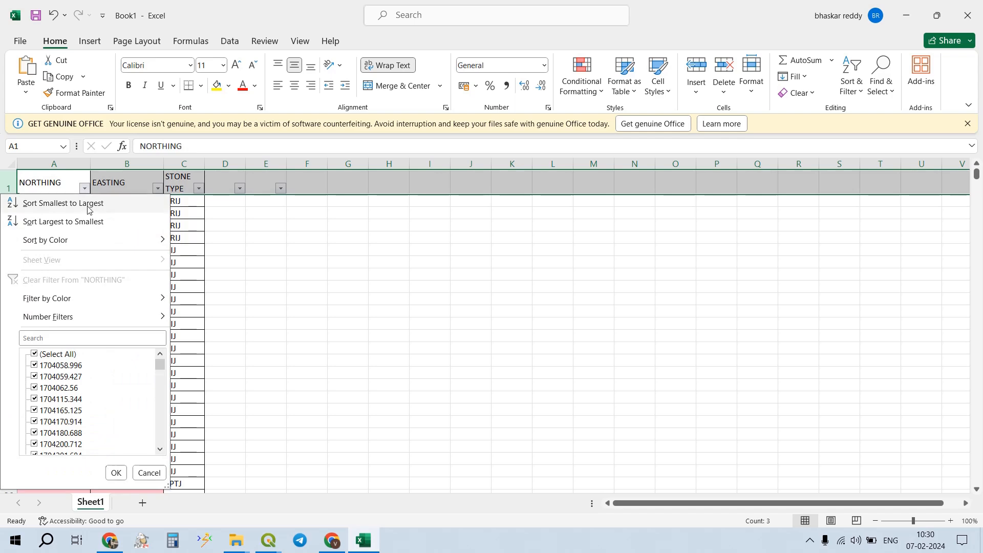
mouse_move(92, 239)
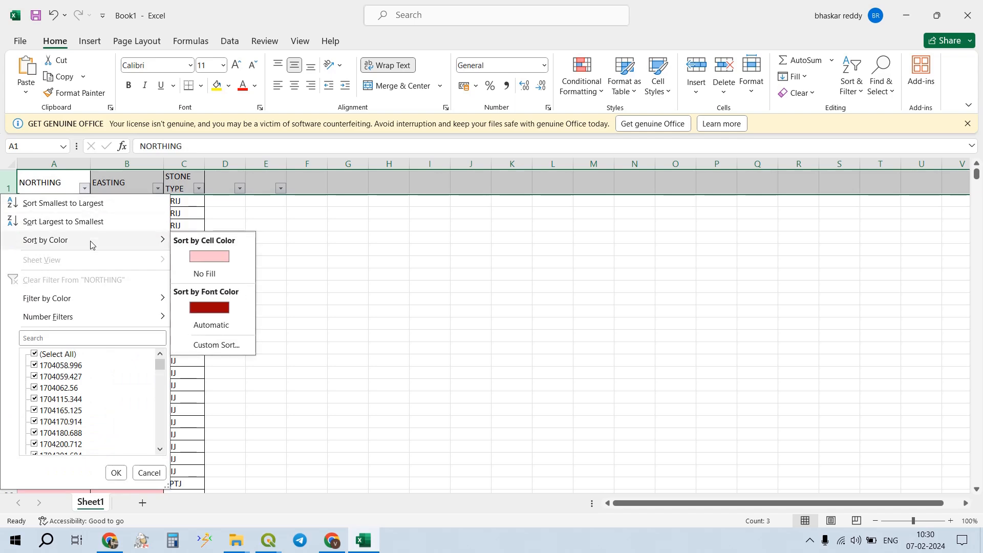
click(208, 254)
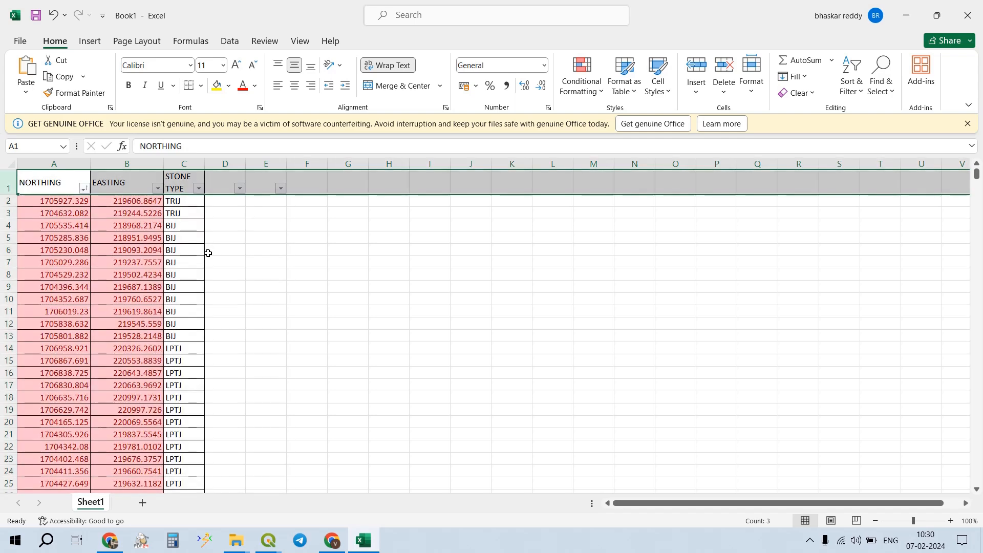
click(84, 189)
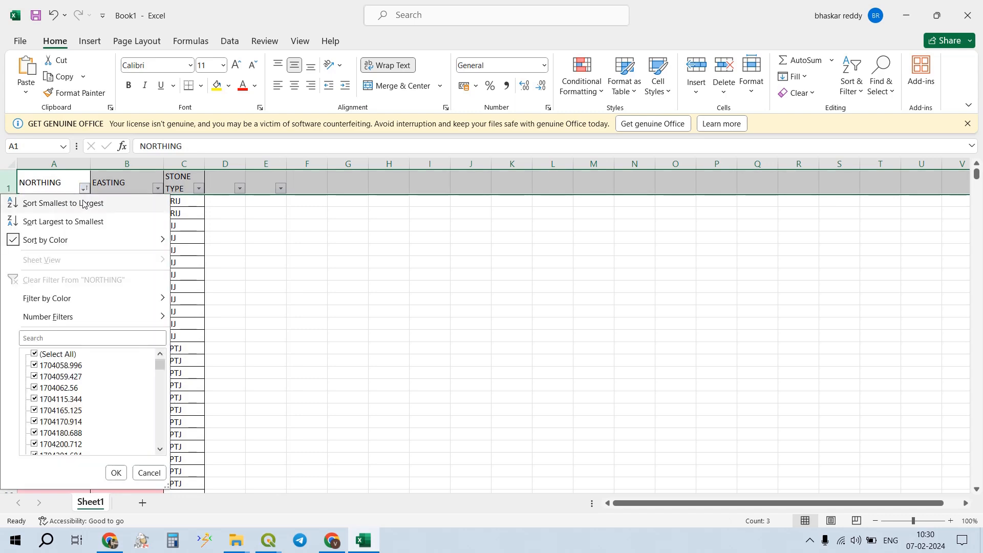
click(84, 206)
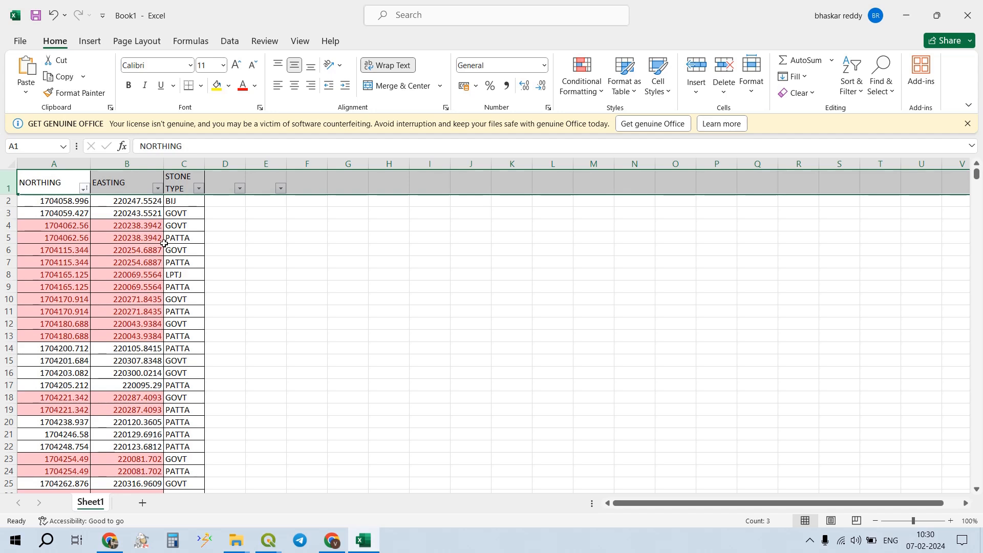
click(83, 189)
click(81, 202)
click(86, 191)
mouse_move(87, 241)
click(212, 257)
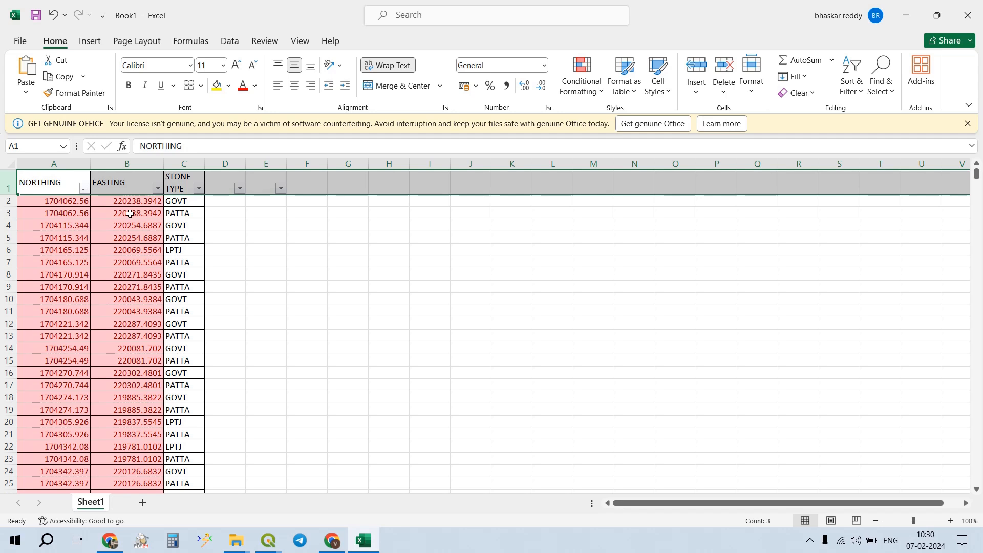
- Filter STONE TYPE to PATTA only and delete the highlighted duplicate rows
click(197, 188)
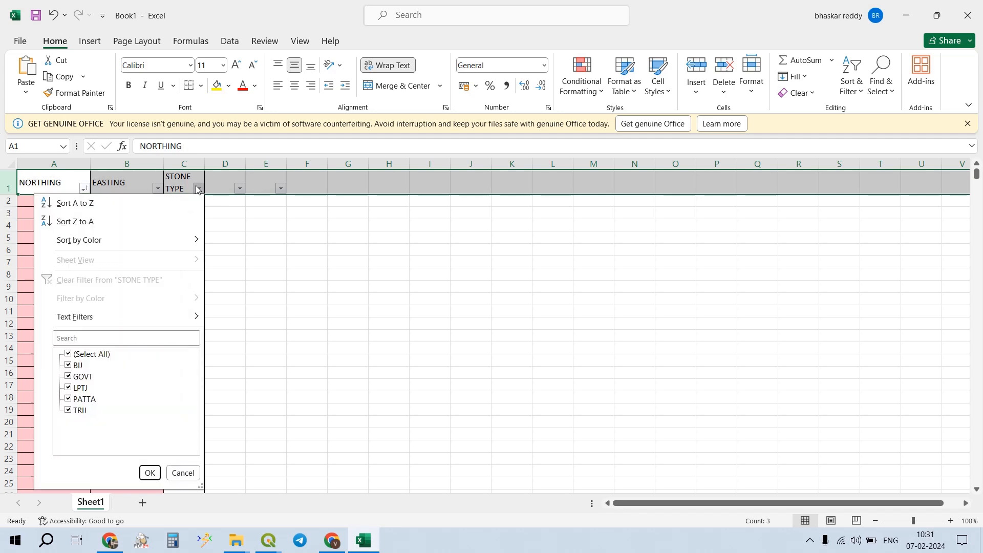
click(81, 355)
click(80, 398)
click(149, 473)
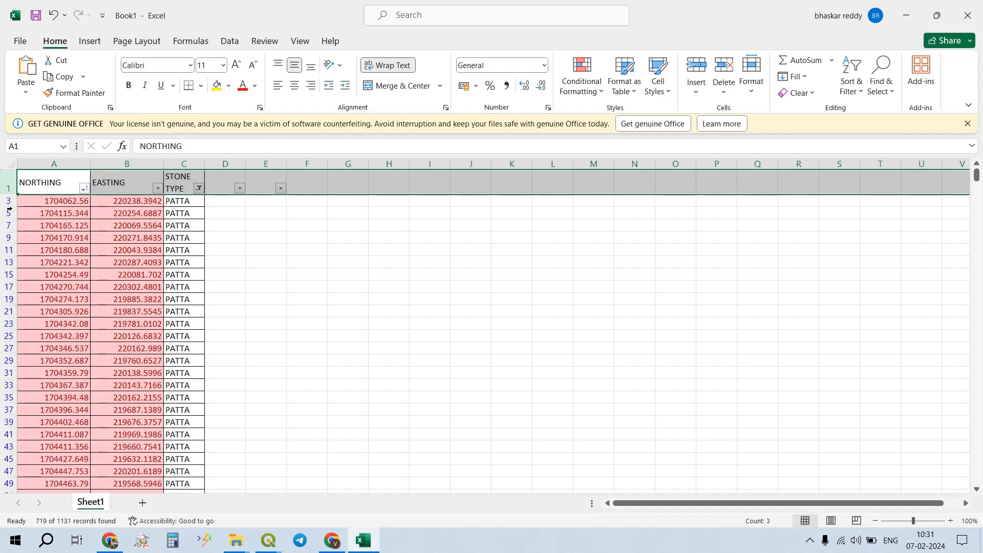
drag(9, 200, 131, 361)
right_click(10, 278)
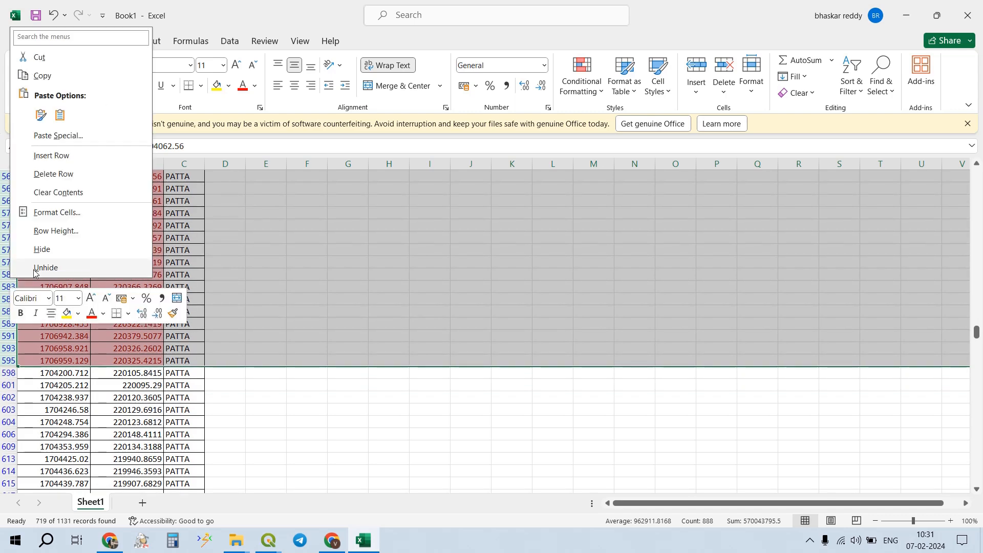
click(82, 176)
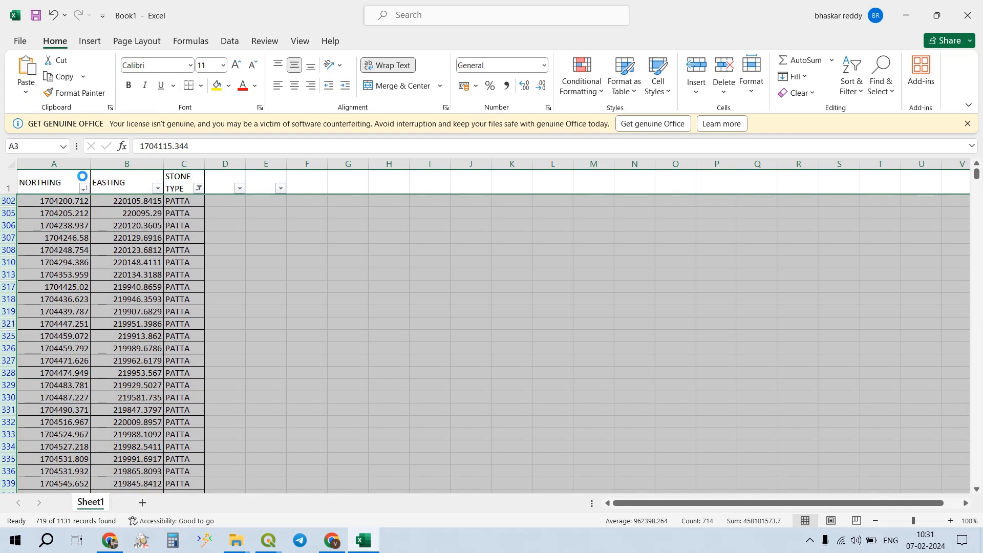
- Re-tick (Select All) in the STONE TYPE filter so every stone type shows again
click(200, 189)
click(98, 353)
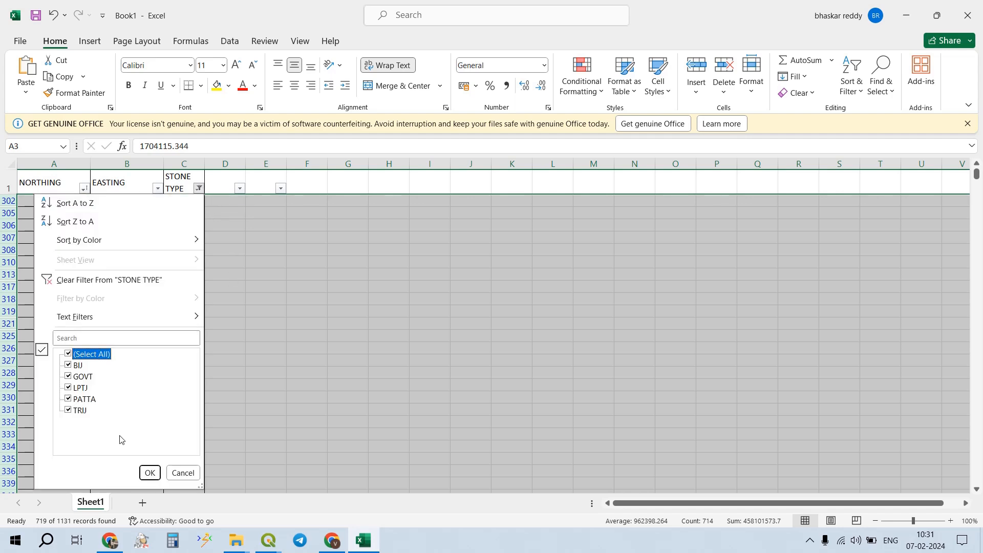
click(145, 473)
click(142, 162)
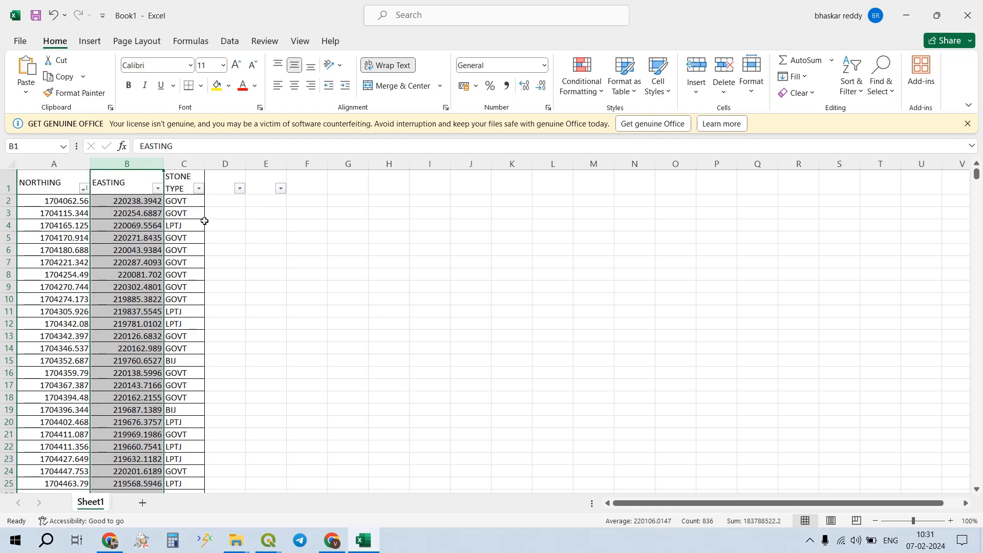
- In the STONE MAP1 project, make TOTAL STONES visible and review its attribute table
mouse_move(268, 540)
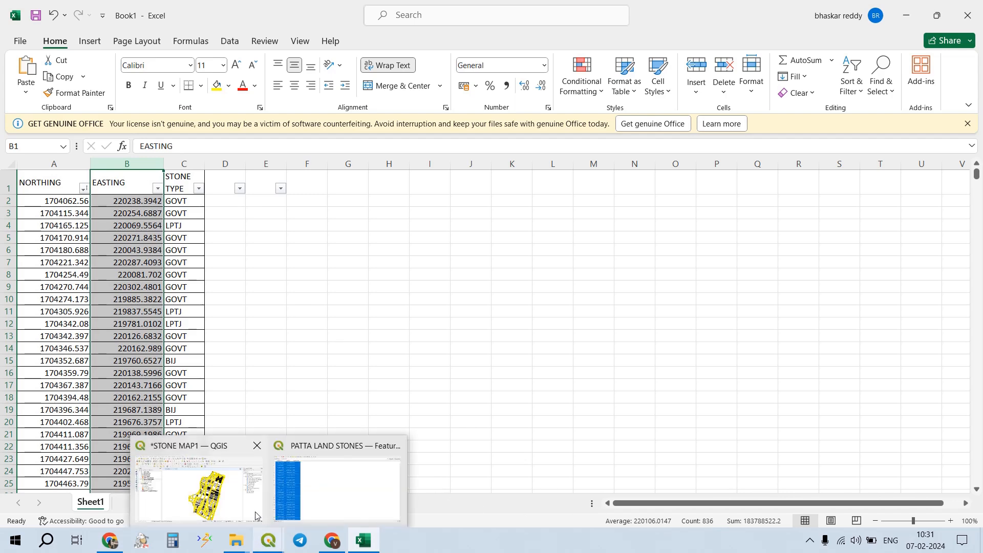
click(232, 497)
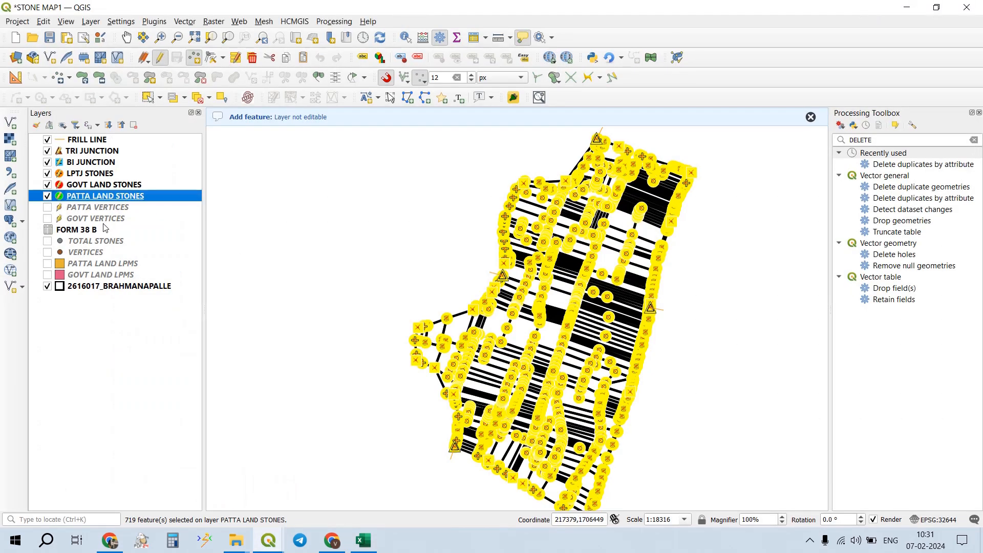
click(84, 236)
click(47, 240)
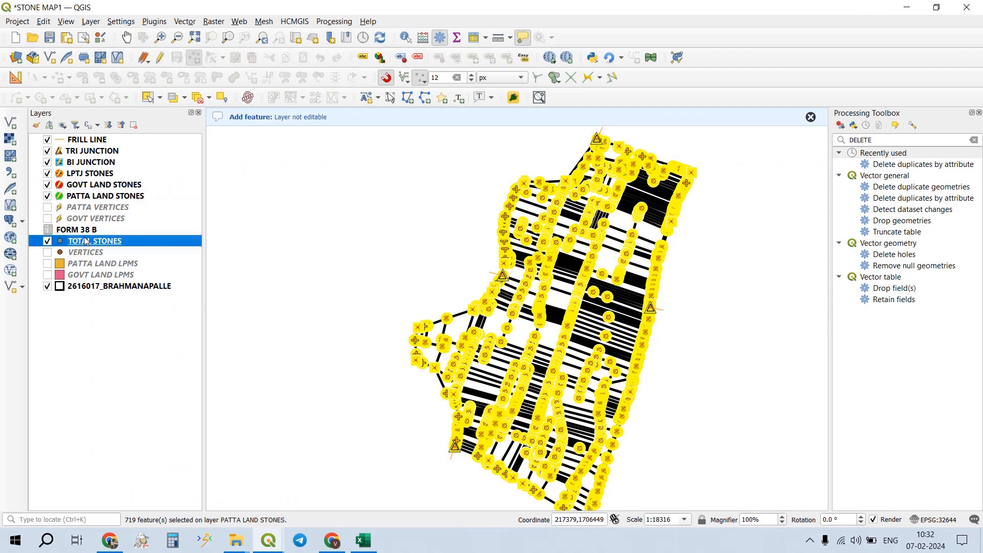
right_click(86, 240)
click(152, 183)
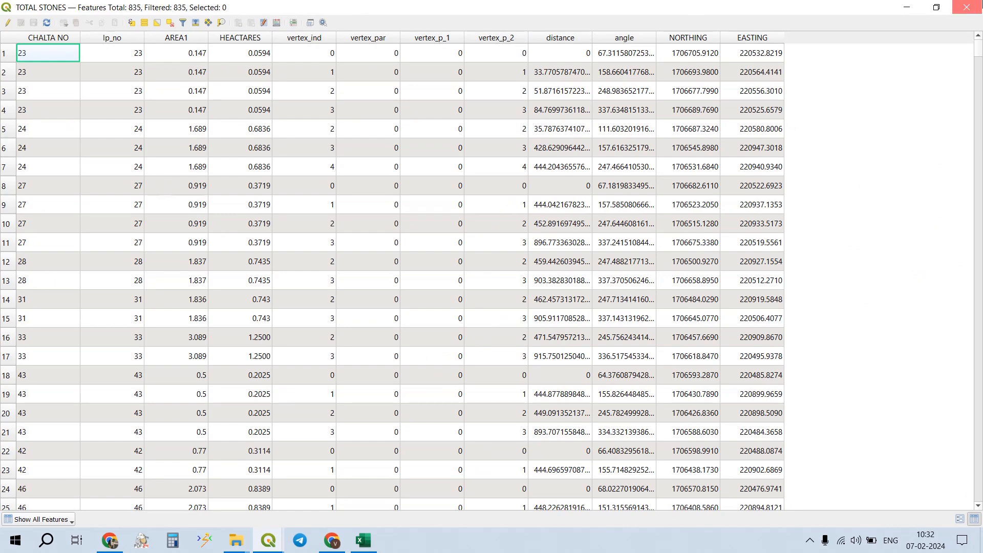
click(966, 7)
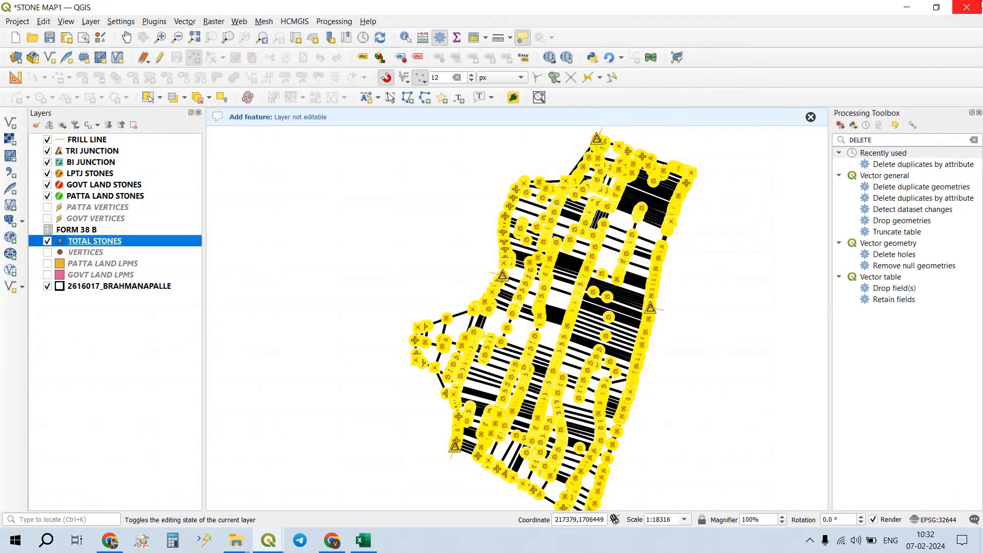
- Deselect all map features, save the STONE MAP1 project, and return to Excel
click(198, 98)
click(144, 60)
click(145, 61)
click(50, 38)
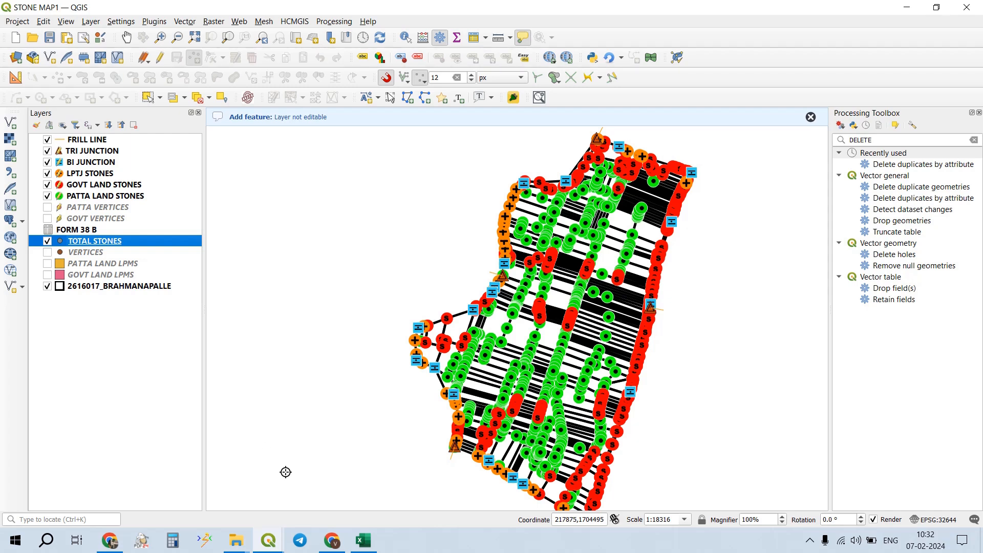
mouse_move(364, 538)
click(363, 483)
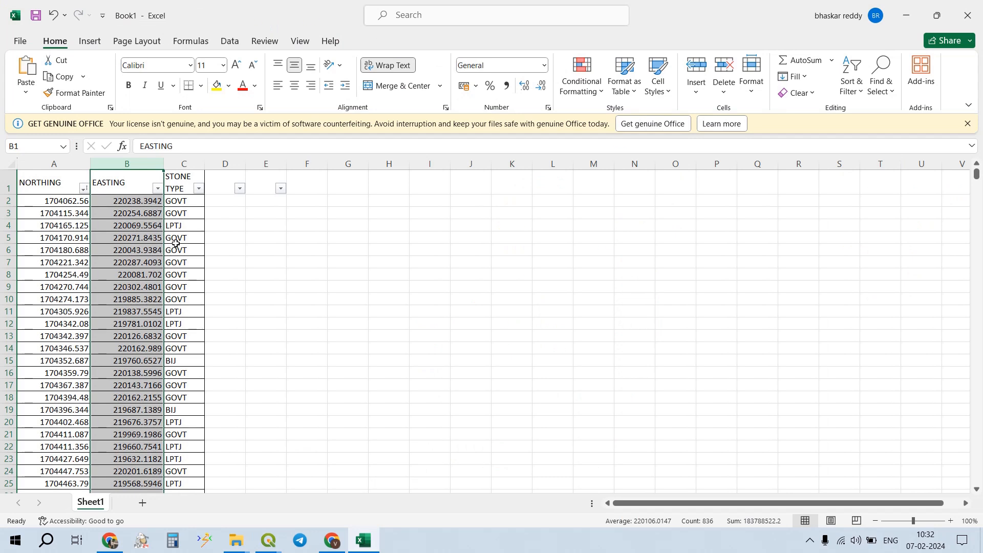
- Start Save As for the workbook and browse to the Desktop's STONE MAP 1 folder
key(ctrl+s)
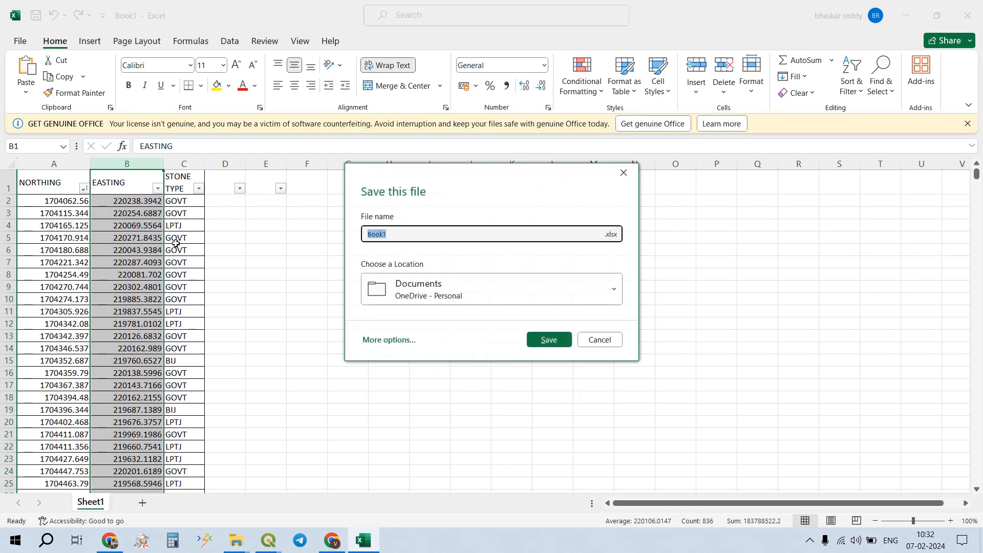
click(393, 340)
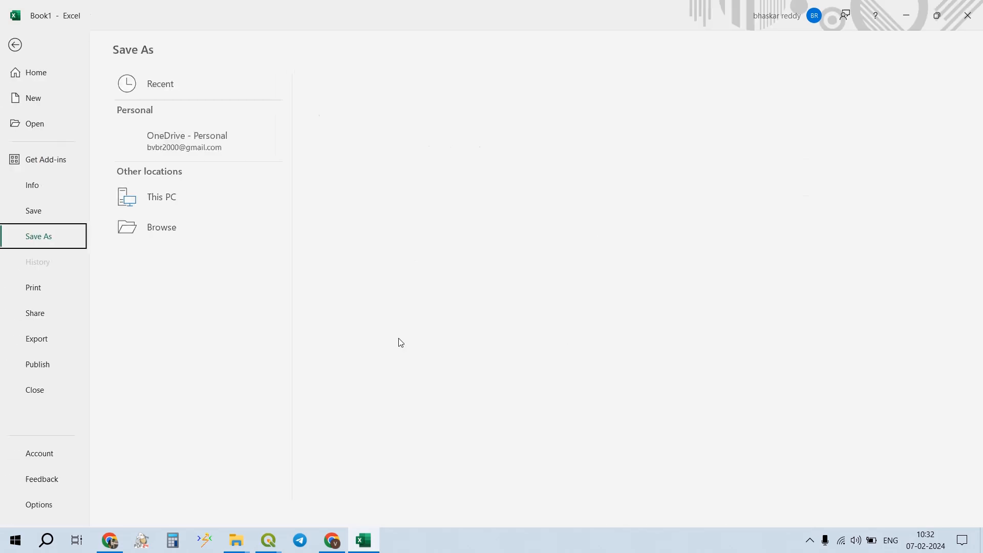
click(214, 200)
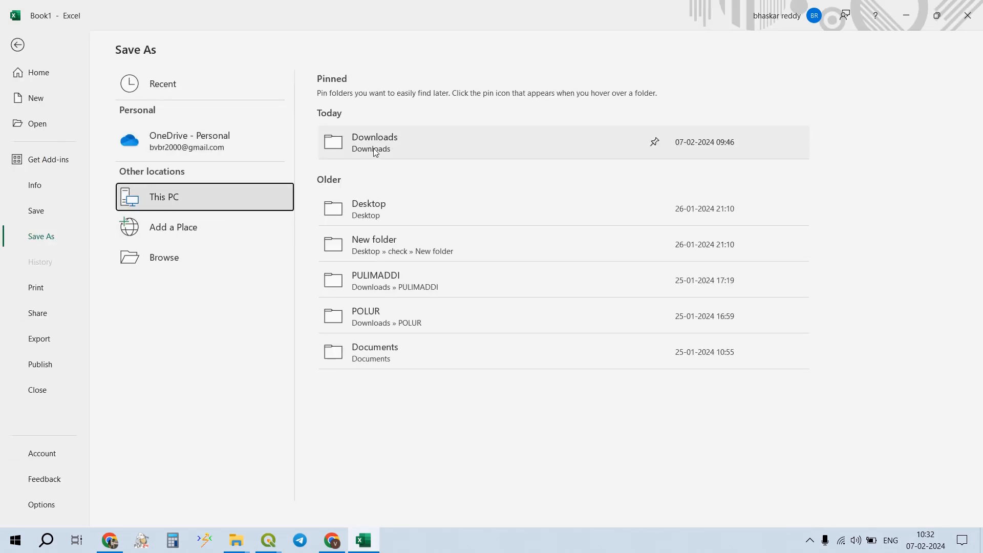
click(382, 146)
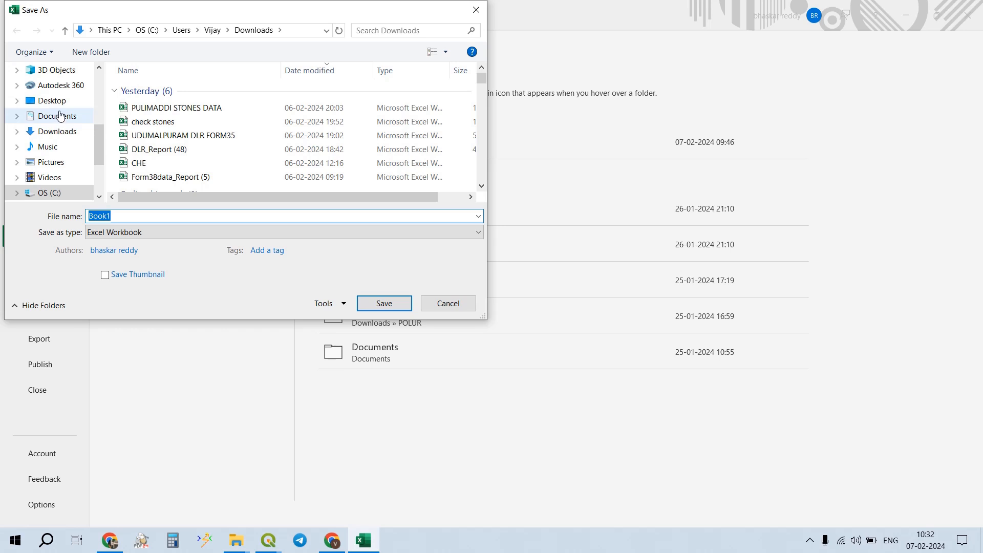
click(53, 100)
double_click(180, 104)
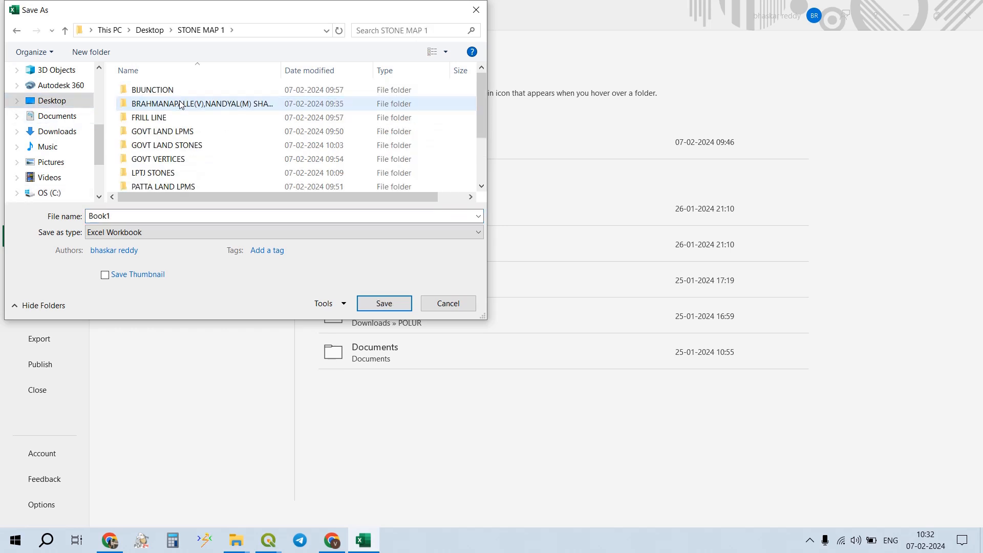
scroll(186, 128, down, 2)
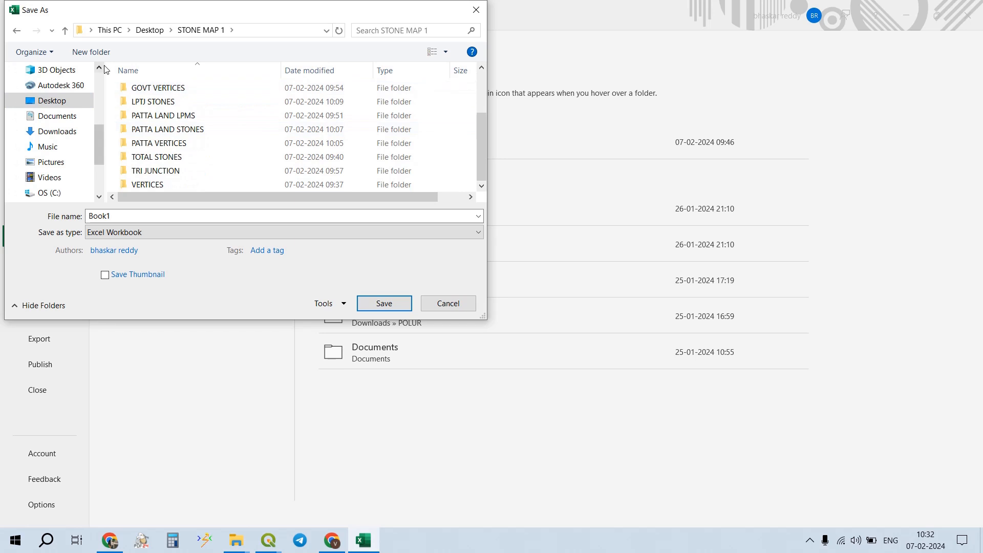
scroll(169, 105, up, 2)
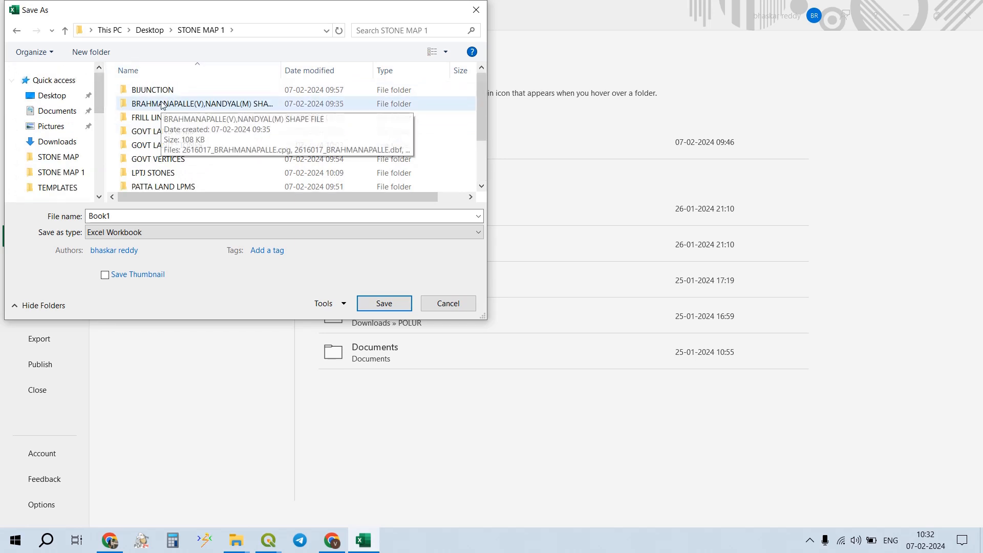
- Create a new folder there, declining the TOTAL STONES merge so it stays New folder
click(106, 56)
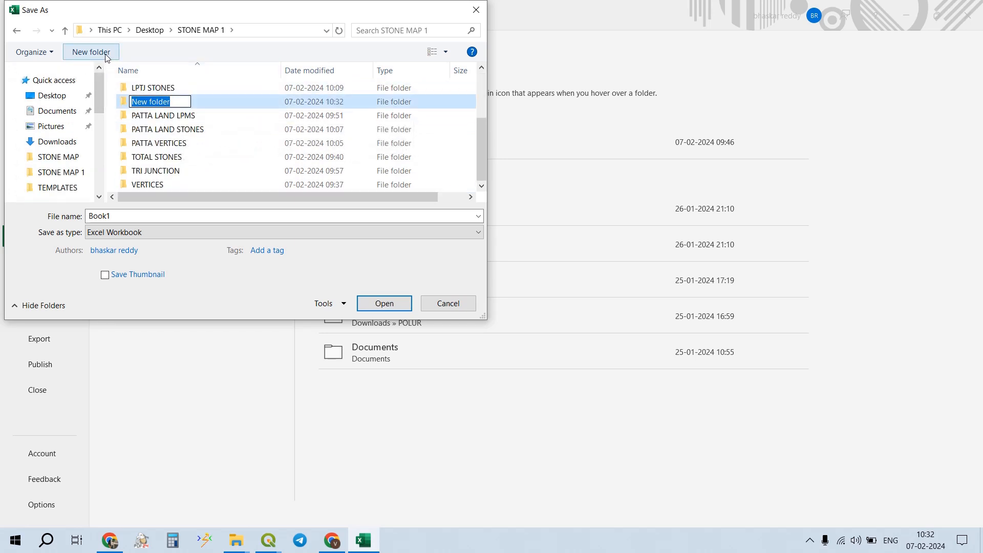
text(TO)
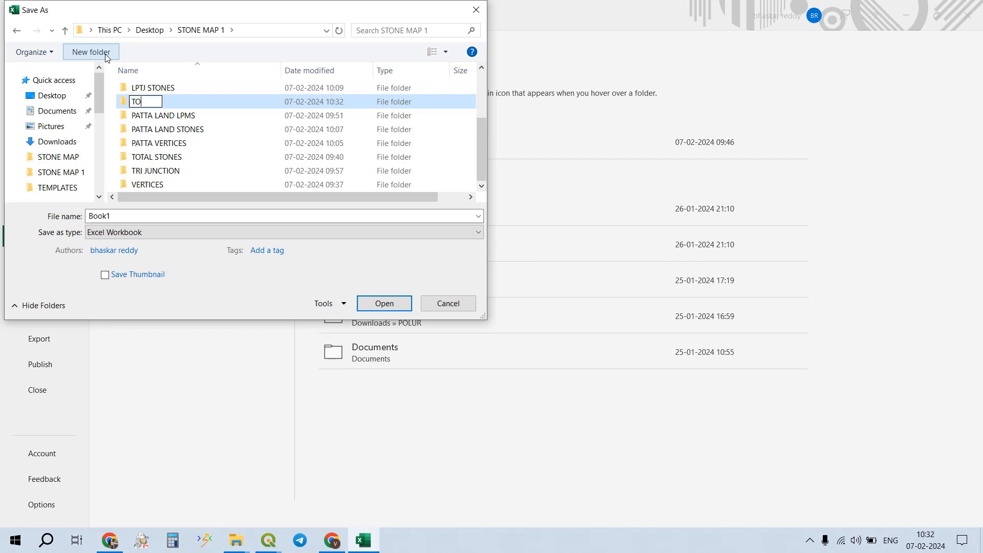
text(TAL STONES)
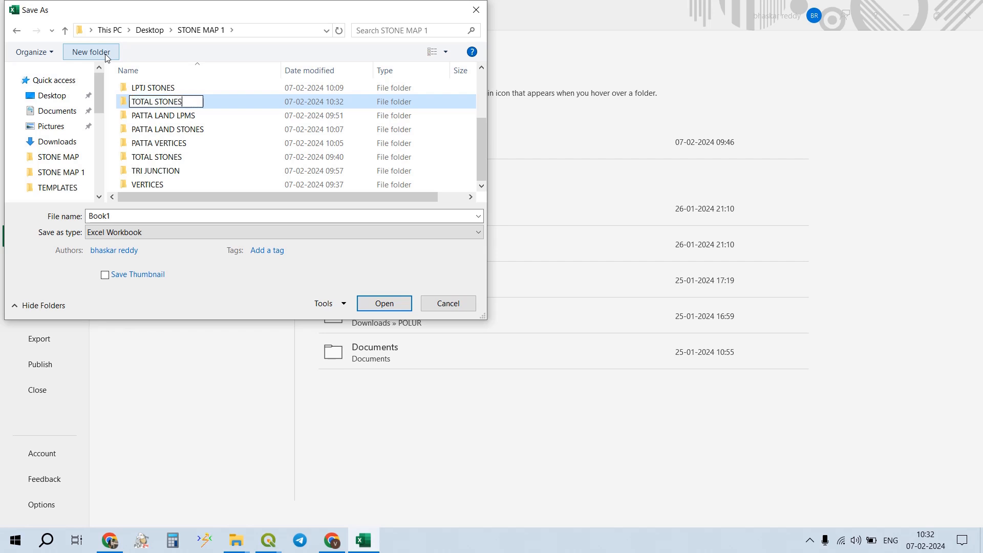
click(210, 100)
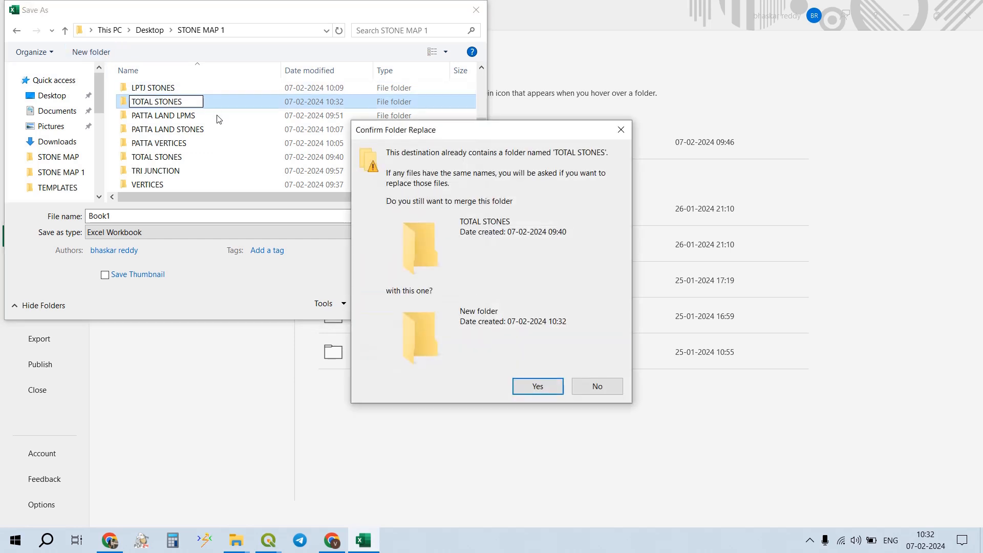
click(620, 130)
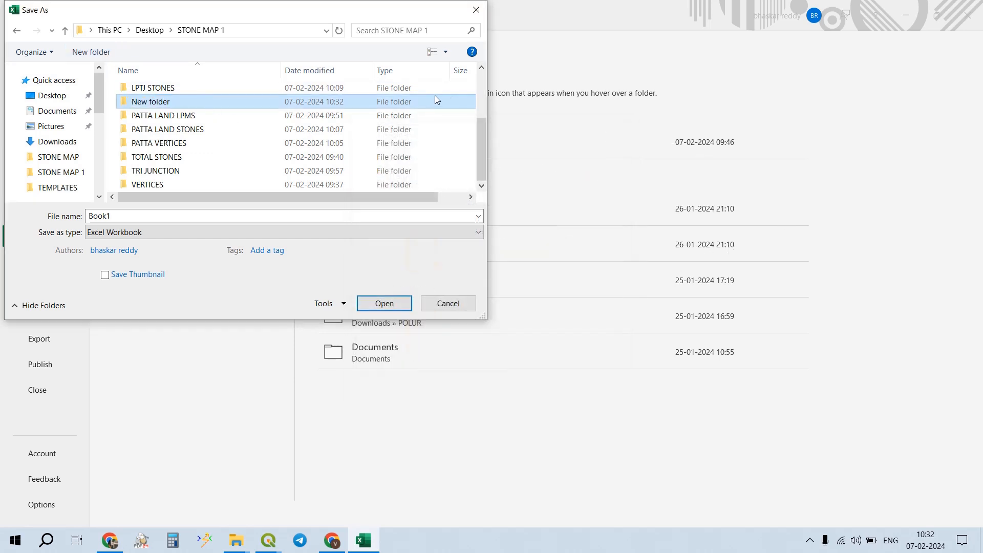
- Rename the new folder to STONE TYPE DATA and open it
click(187, 103)
text(NORTHING	EASTING STONE TYPE)
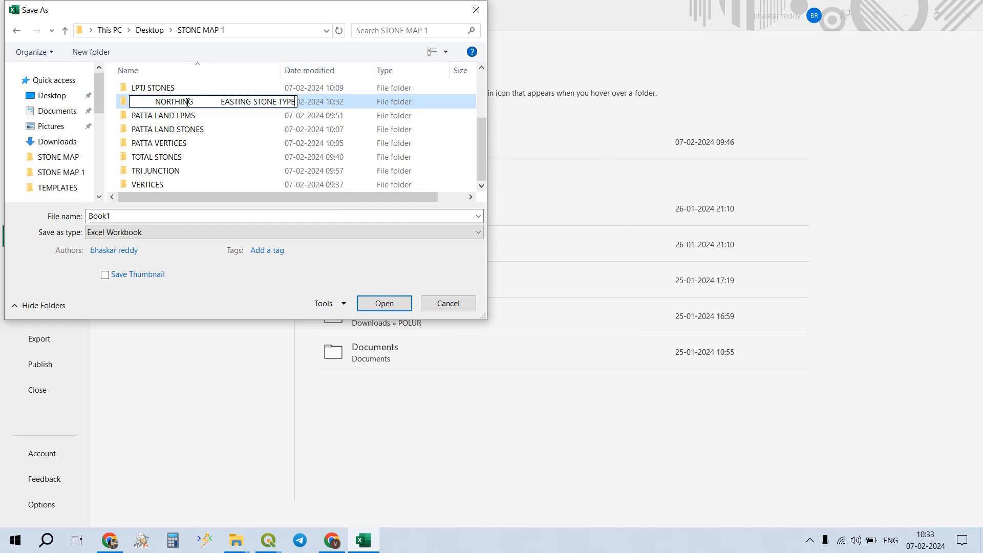
key(ctrl+a)
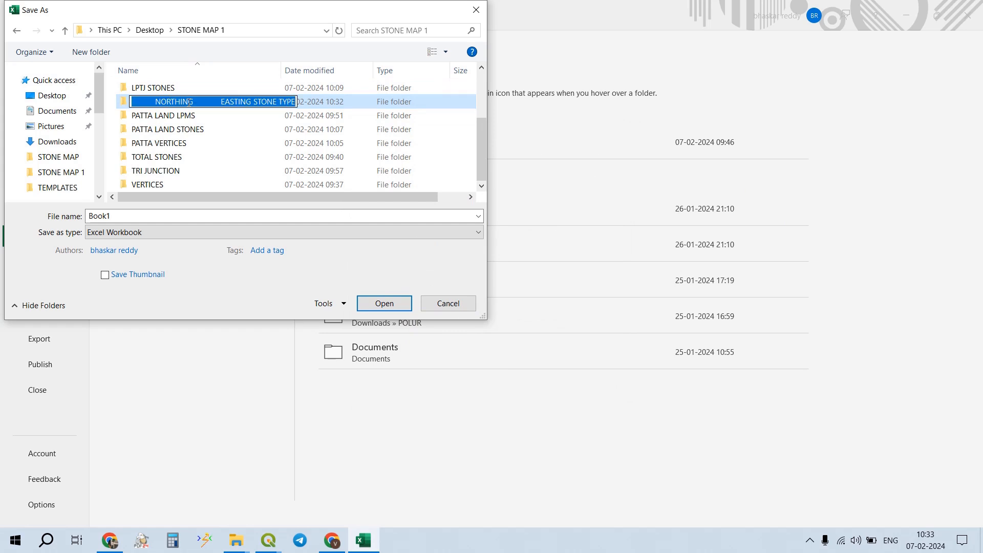
key(BackSpace)
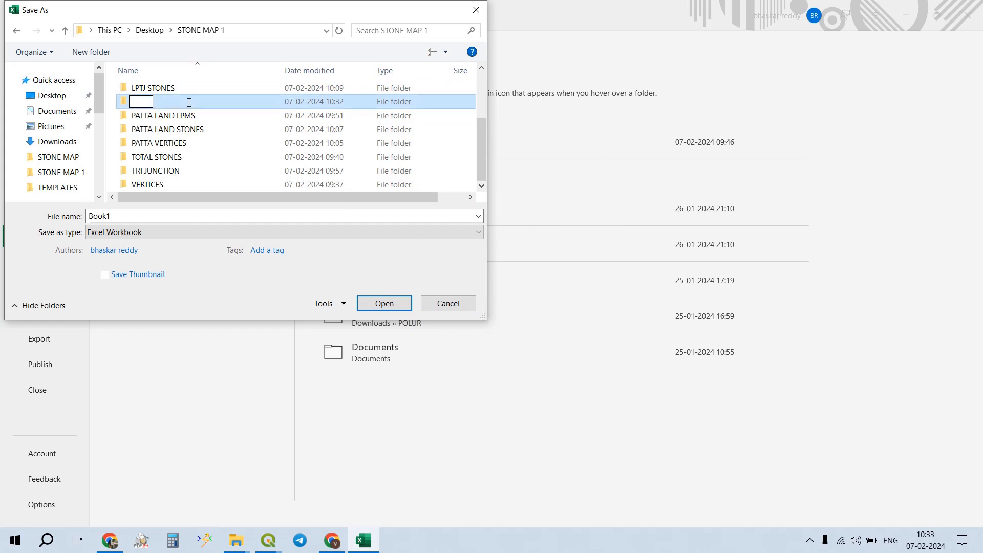
text(STONE TYPE DATA)
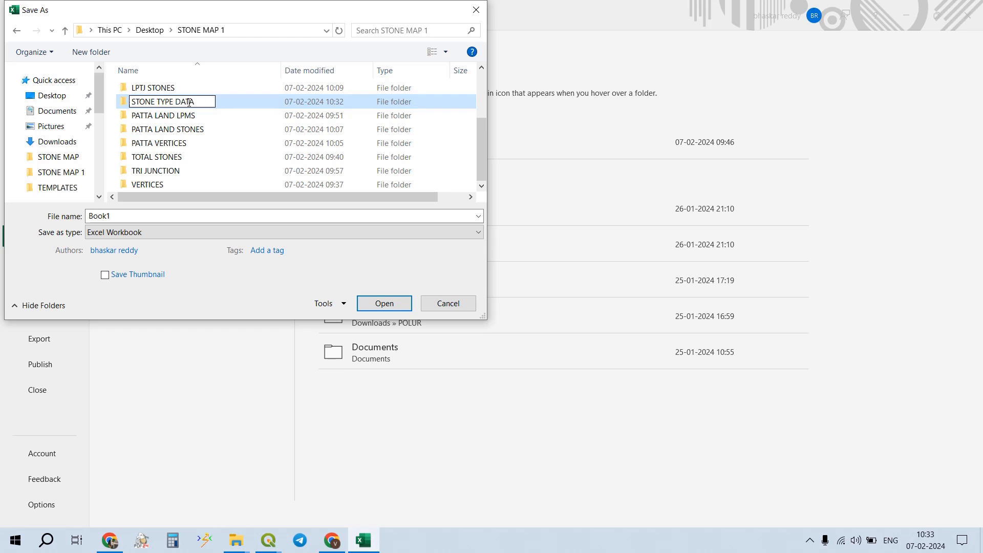
key(ctrl+a)
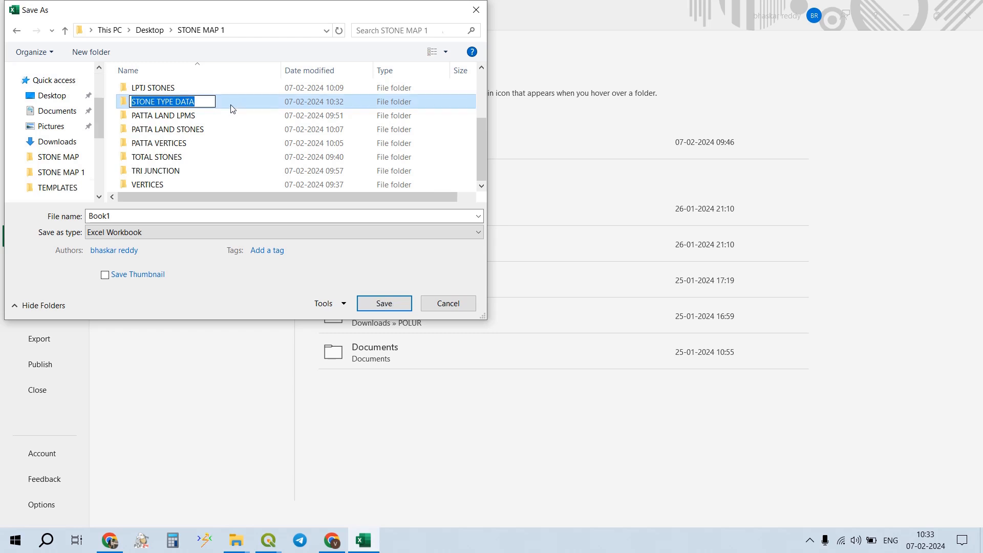
key(Return)
key(Return)
- Save the table as CSV (Comma delimited) file STONE TYPE, then close Excel
click(176, 215)
text(wkt_geom	NORTHING	EASTING	STONE TYPE)
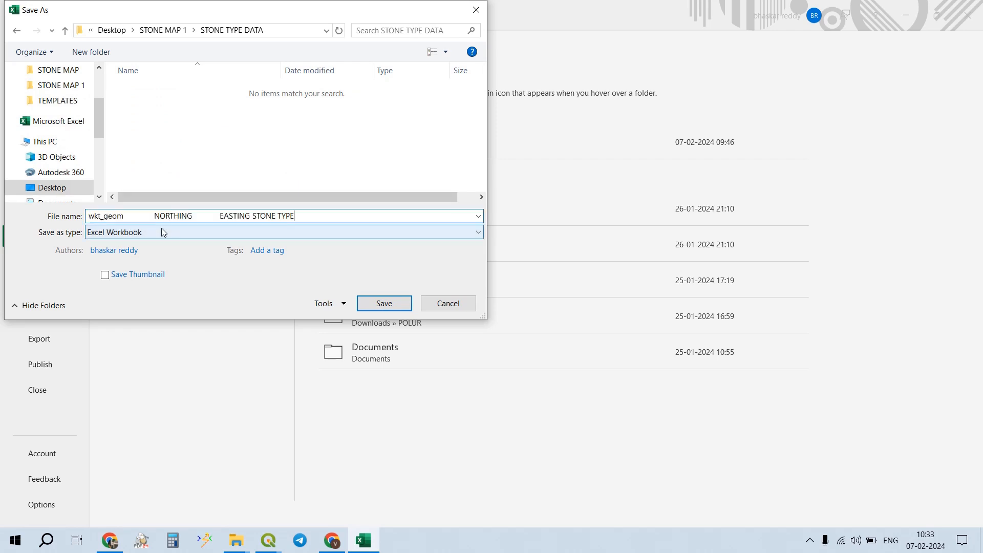
key(ctrl+z)
text(STONE)
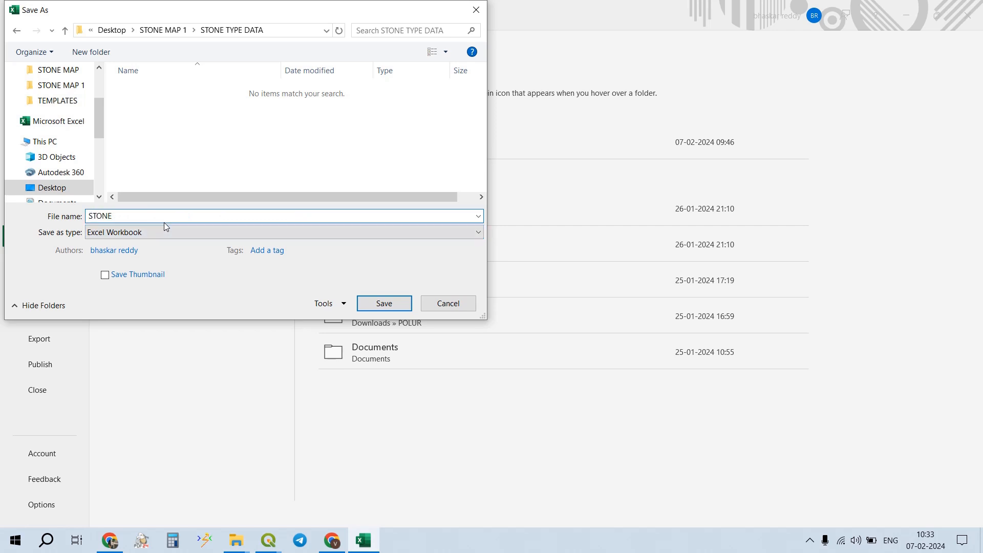
text( TYPE)
click(140, 232)
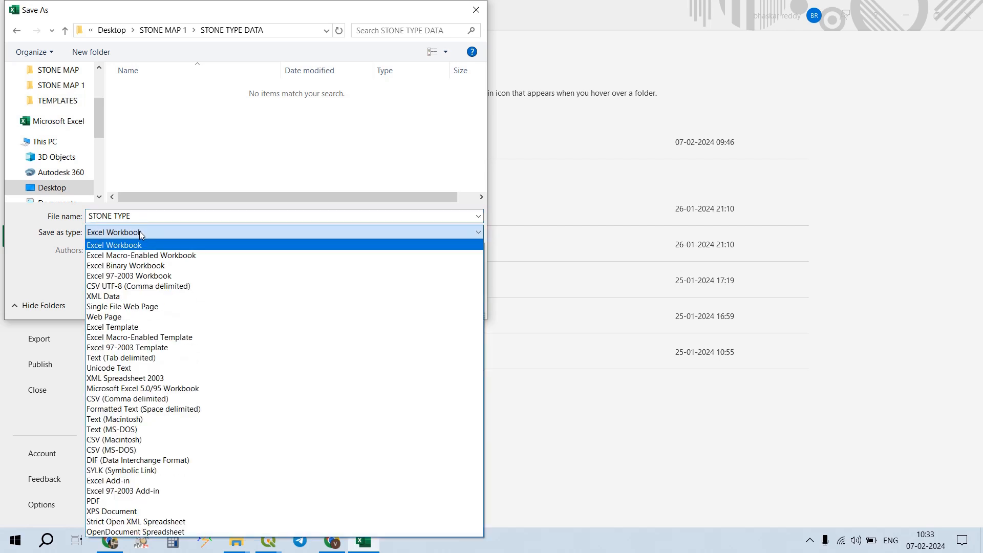
click(153, 398)
click(385, 287)
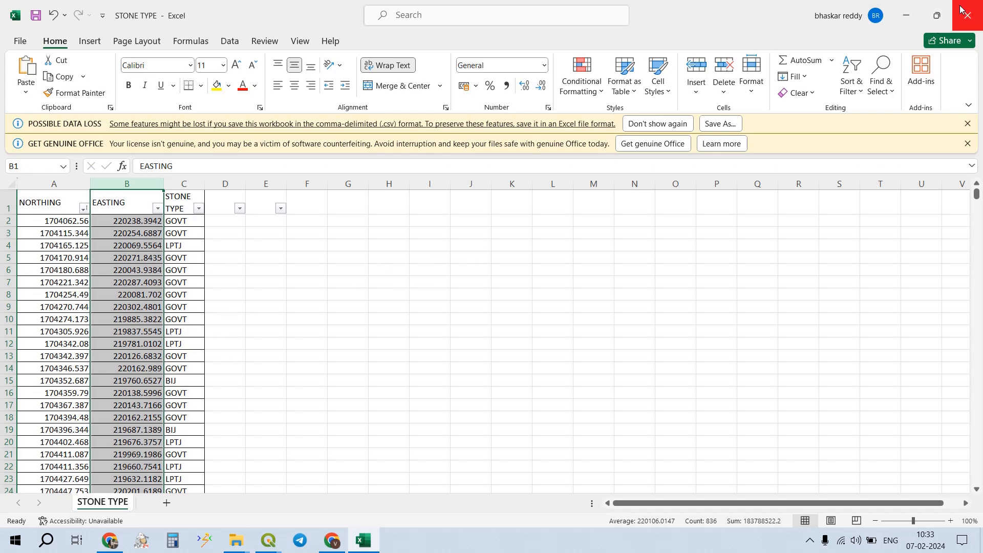
click(964, 14)
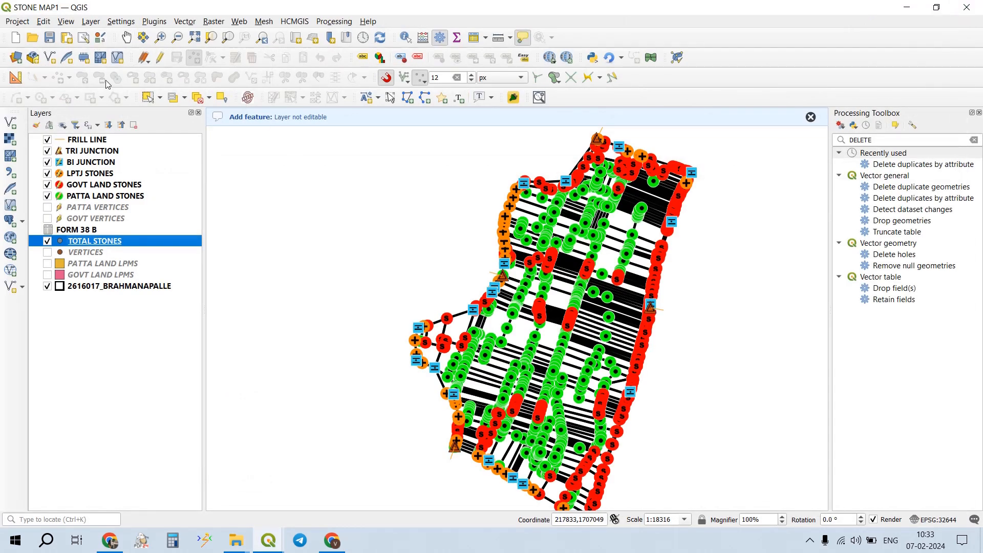
- Load STONE TYPE DATA\STONE TYPE.csv as a delimited-text point layer with X=EASTING, Y=NORTHING
click(91, 21)
mouse_move(116, 65)
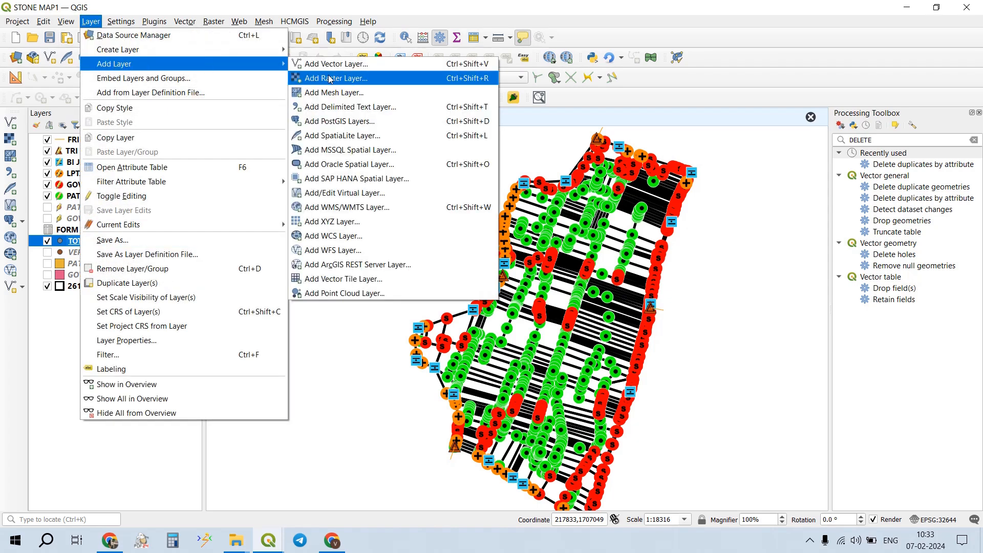
click(338, 107)
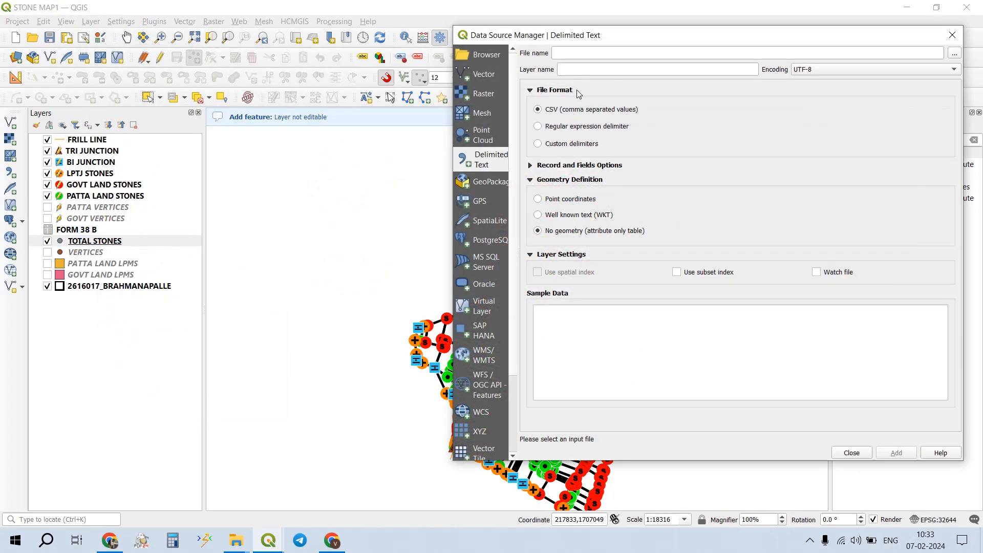
click(953, 53)
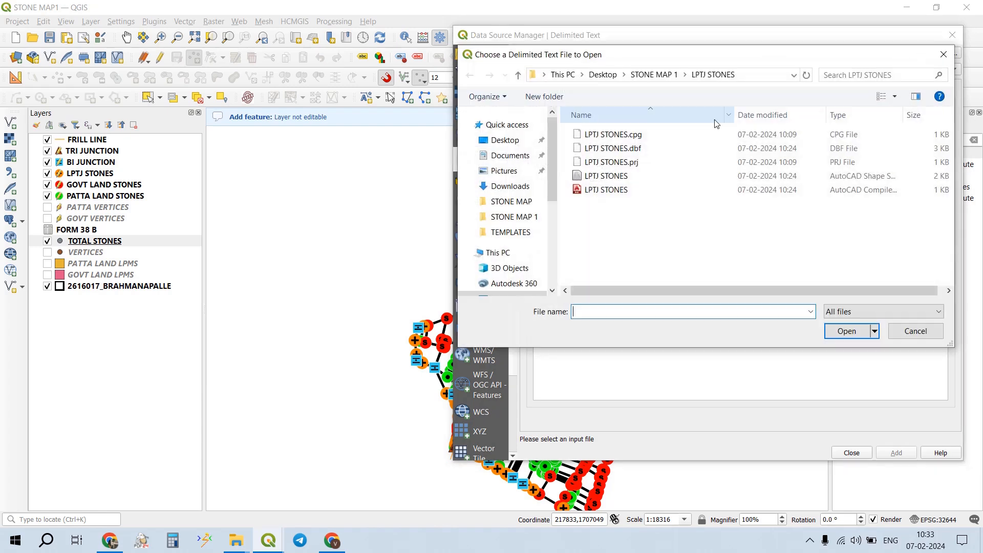
click(654, 75)
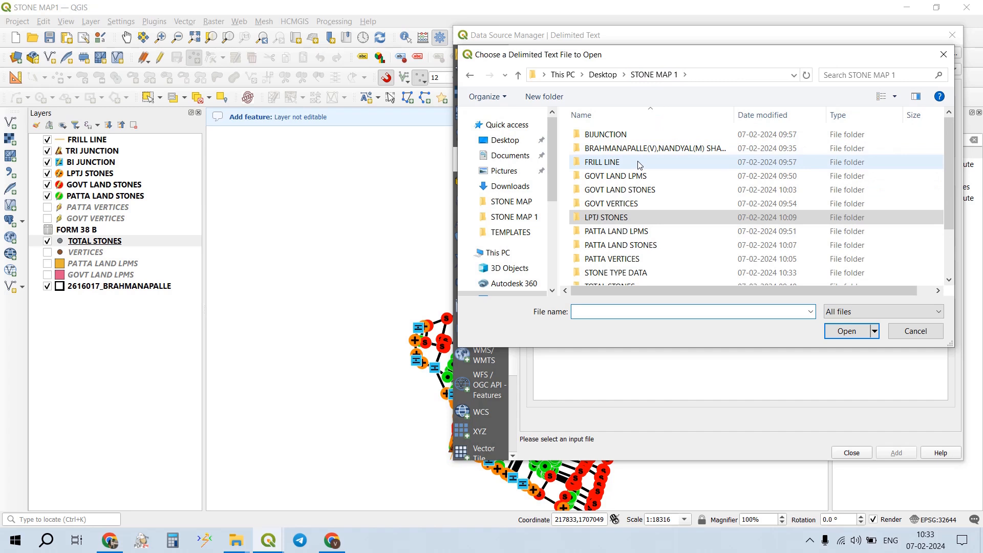
scroll(639, 228, down, 2)
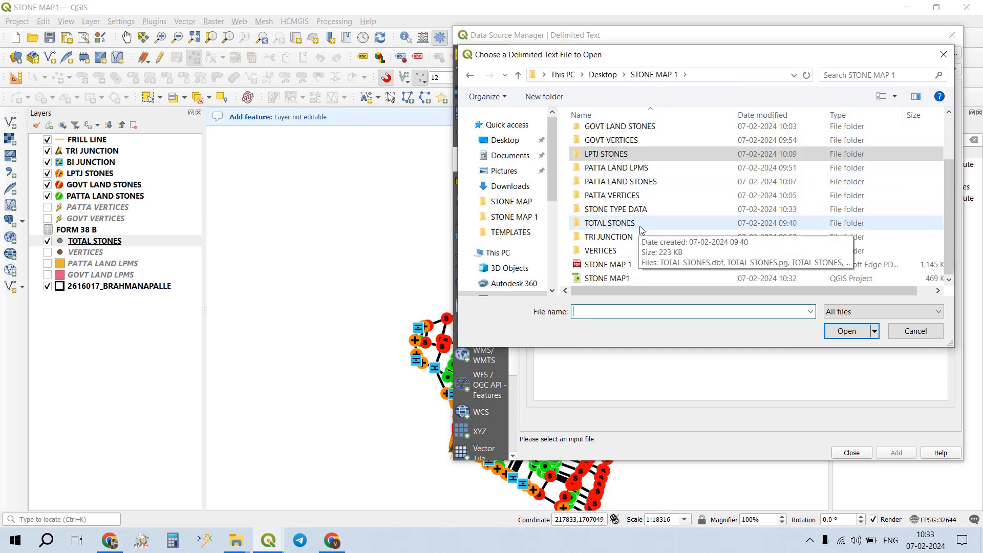
scroll(643, 153, up, 2)
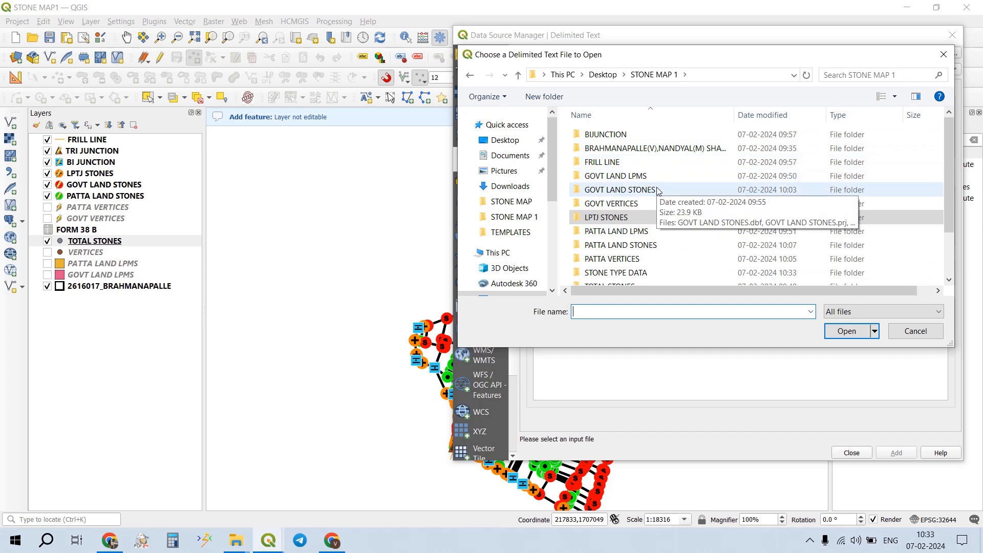
scroll(659, 188, down, 2)
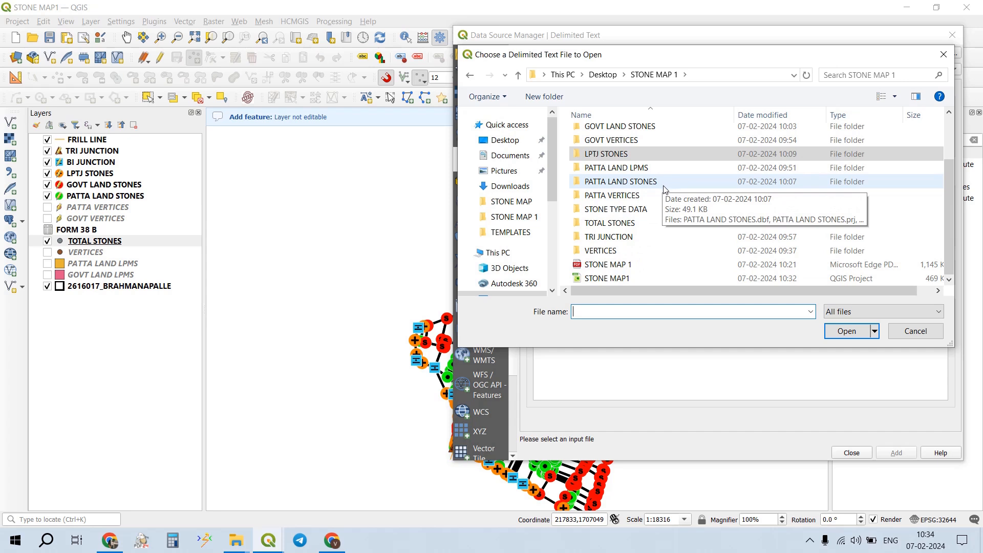
double_click(651, 210)
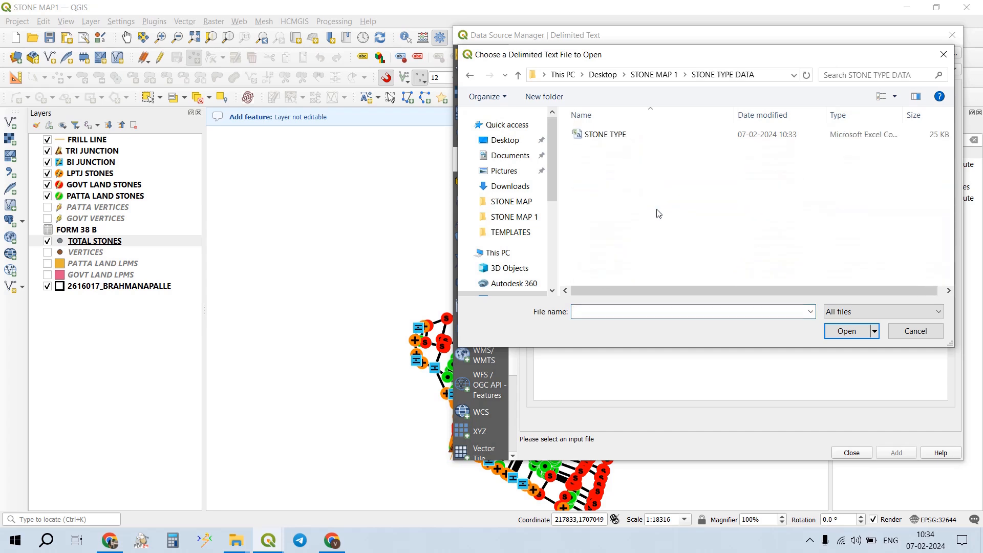
click(626, 135)
click(846, 331)
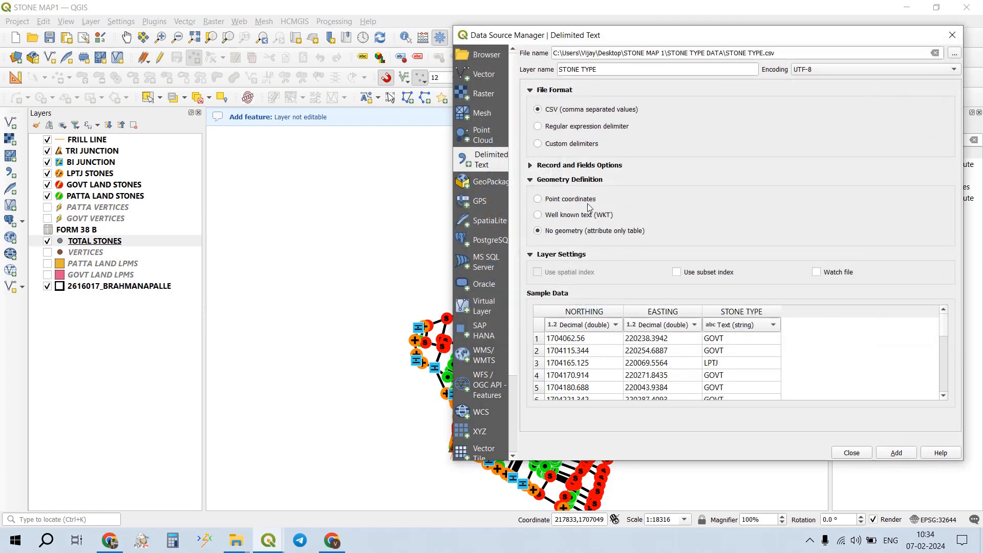
click(555, 203)
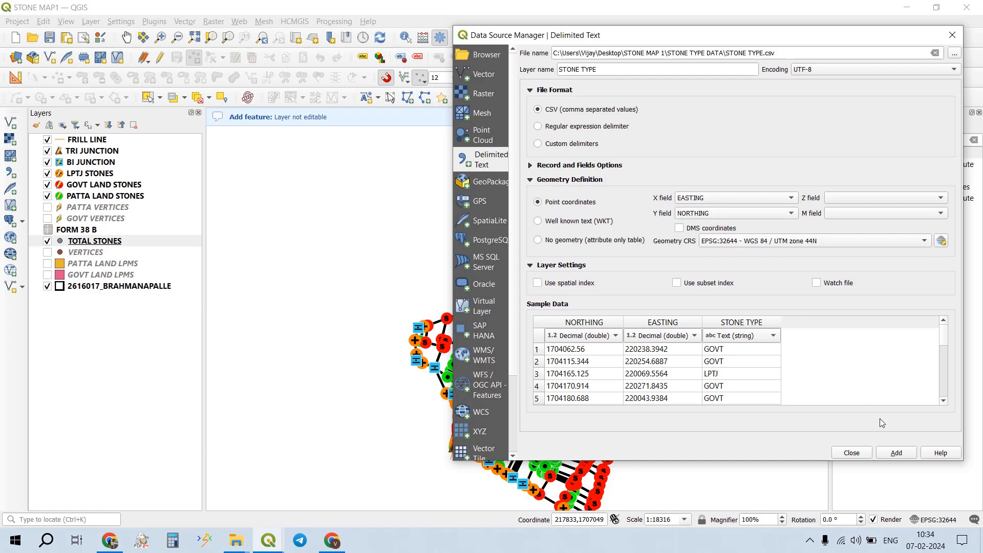
click(893, 451)
- Hide TOTAL STONES, PATTA, GOVT, LPTJ, BI and TRI JUNCTION layers; move STONE TYPE below FRILL LINE
click(861, 454)
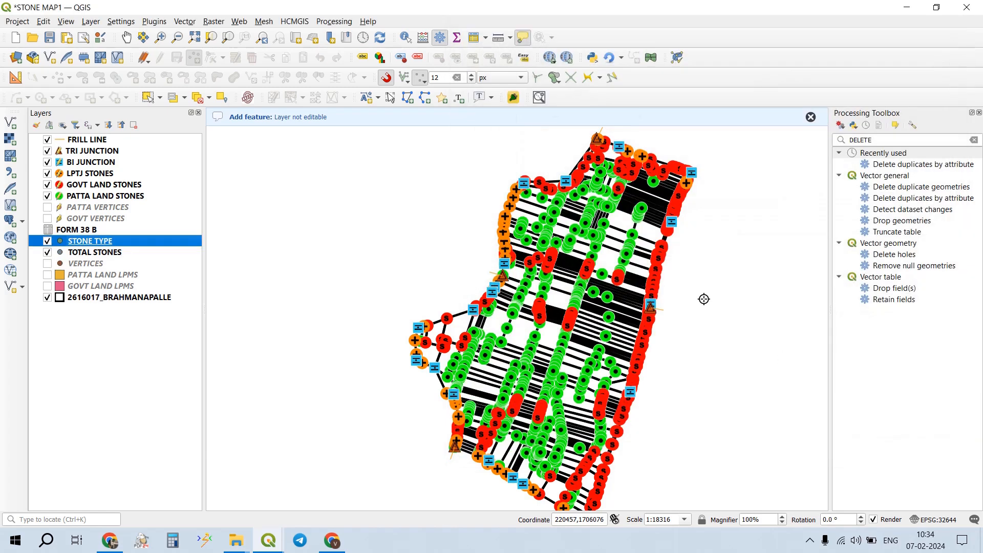
click(47, 252)
click(47, 196)
click(48, 184)
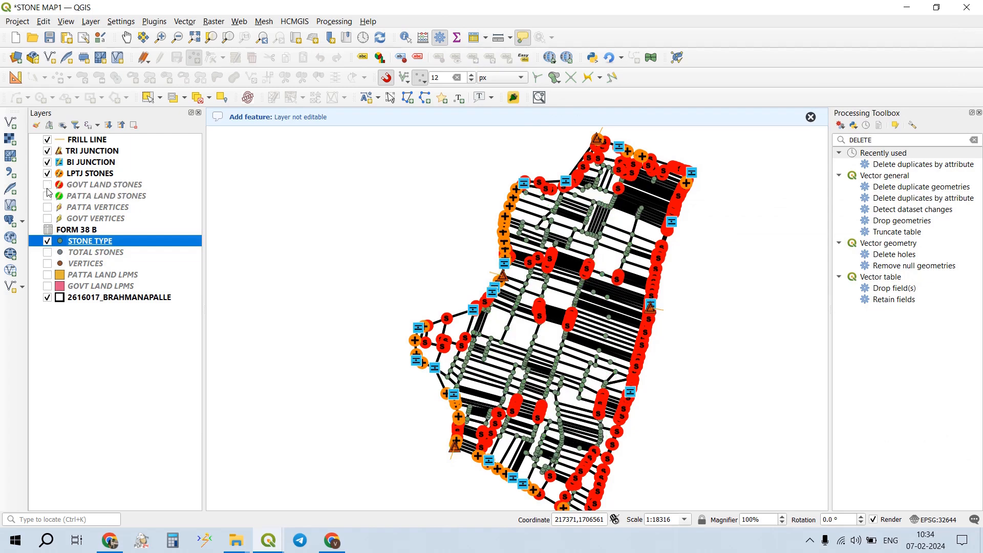
click(47, 173)
click(47, 162)
click(47, 150)
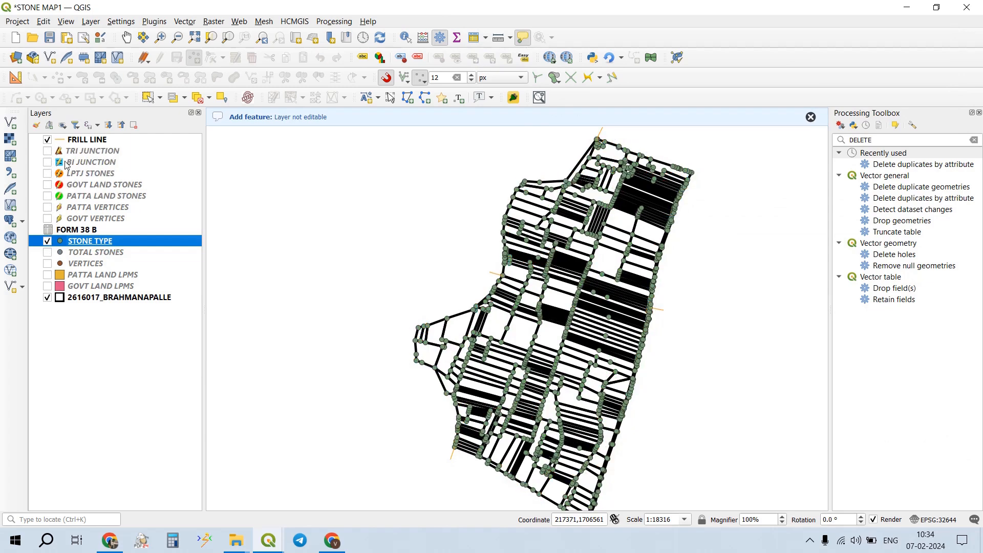
drag(121, 241, 105, 170)
- Set STONE TYPE to save as B.PALLI VILLAGE STONES shapefile in a new STONE TYPE folder
click(111, 153)
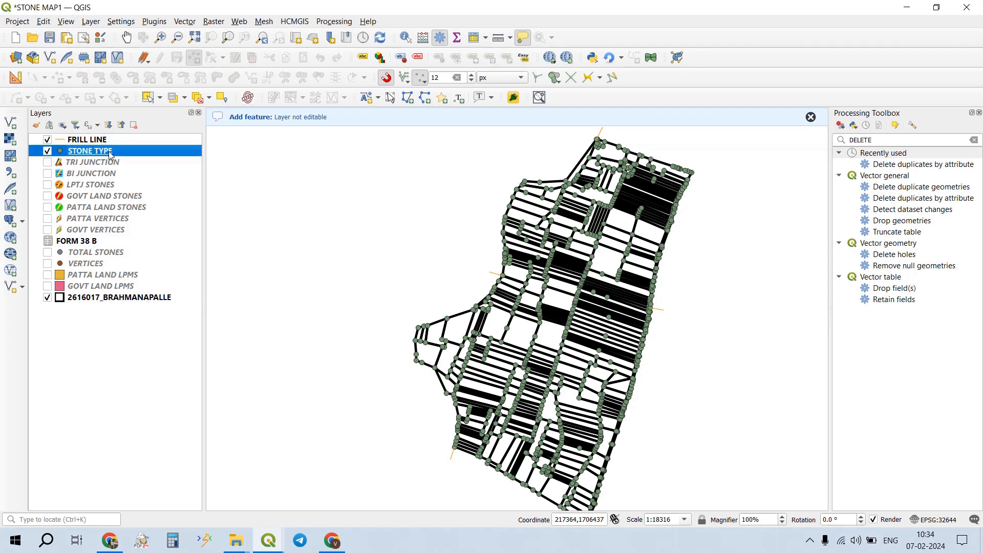
right_click(112, 155)
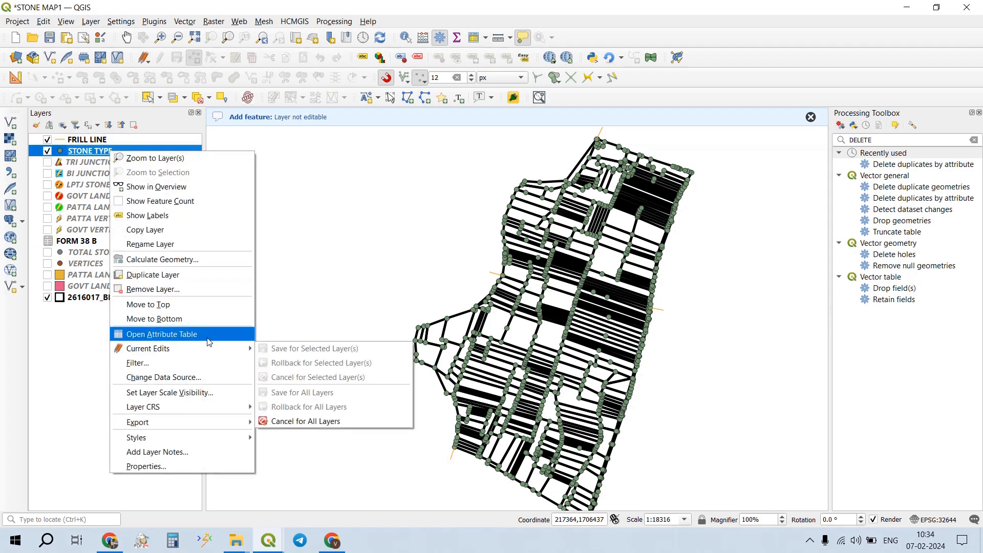
mouse_move(205, 421)
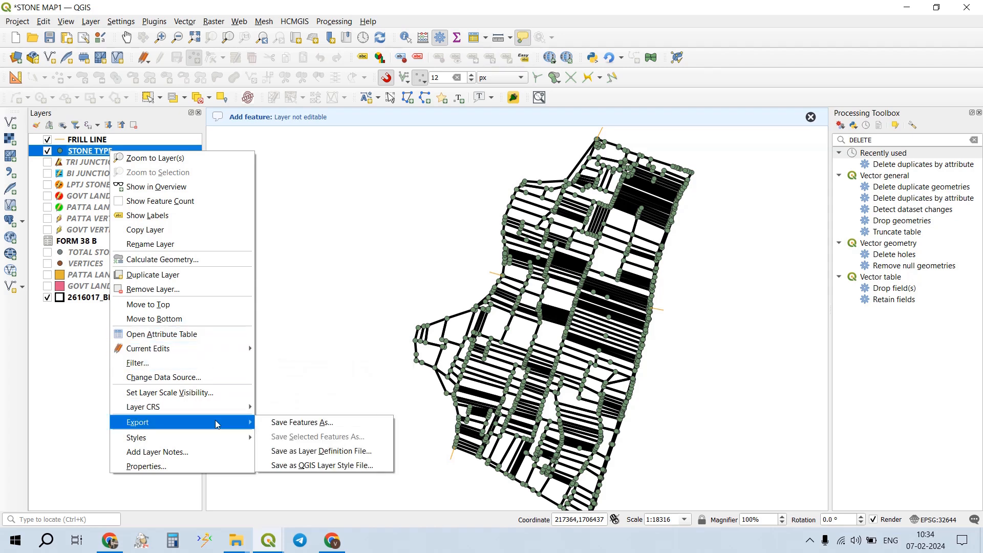
click(328, 426)
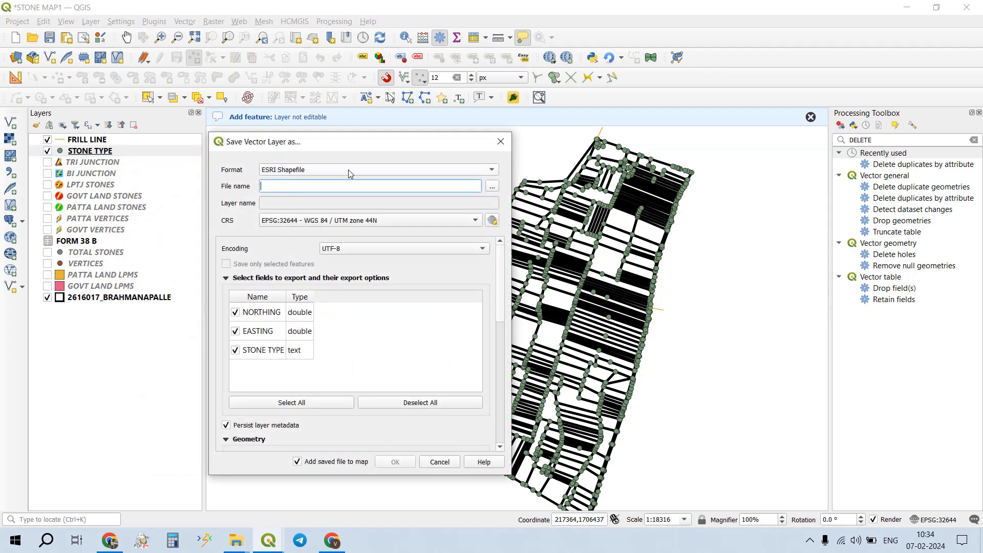
click(492, 187)
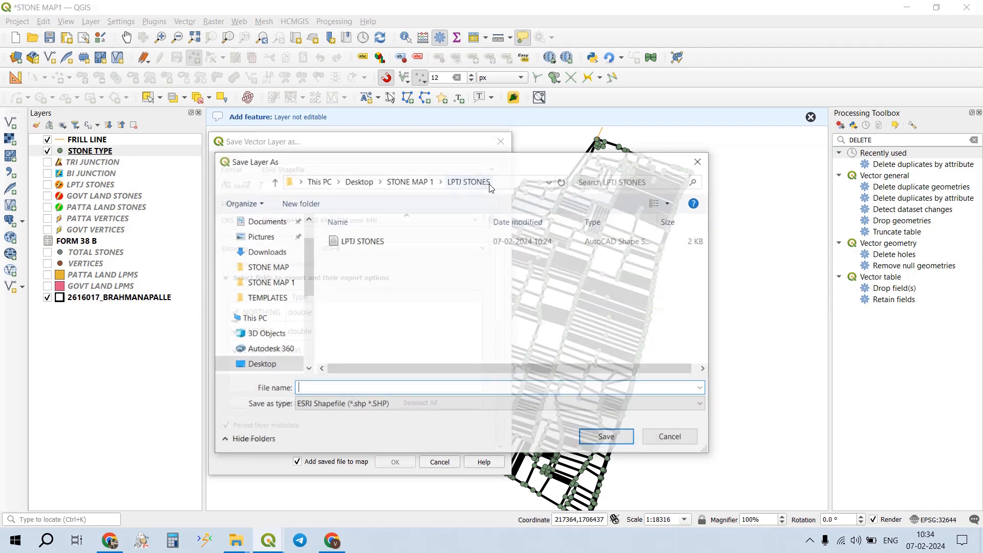
click(416, 181)
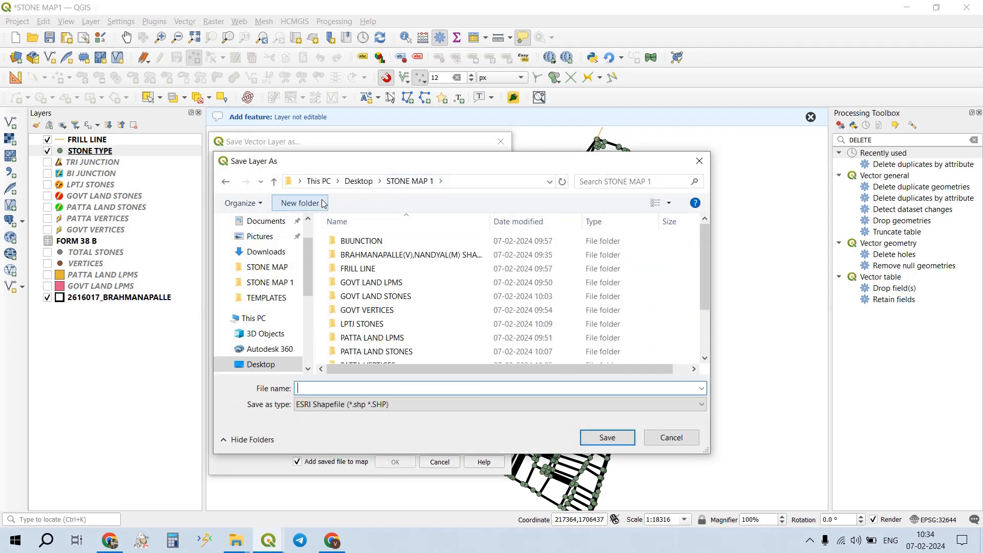
click(300, 203)
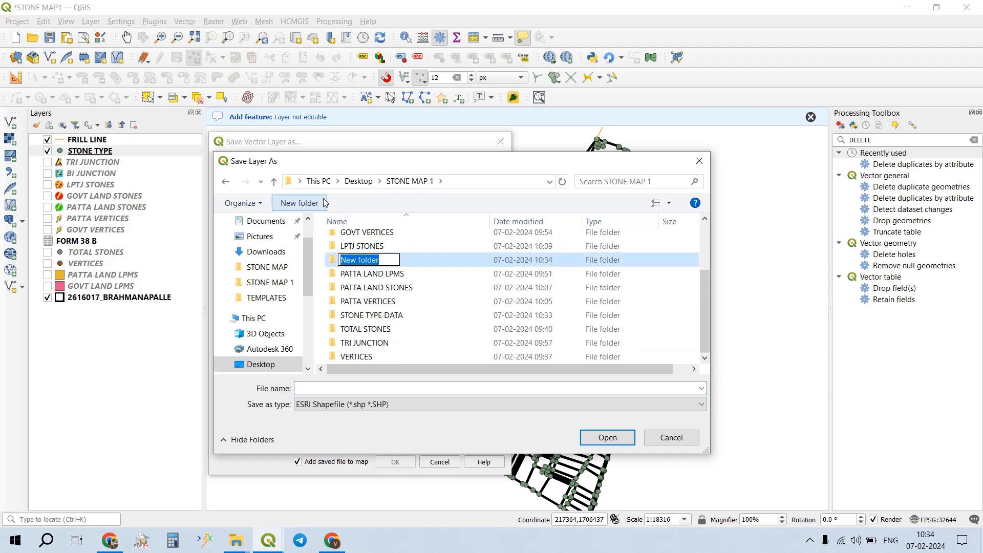
text(STONE)
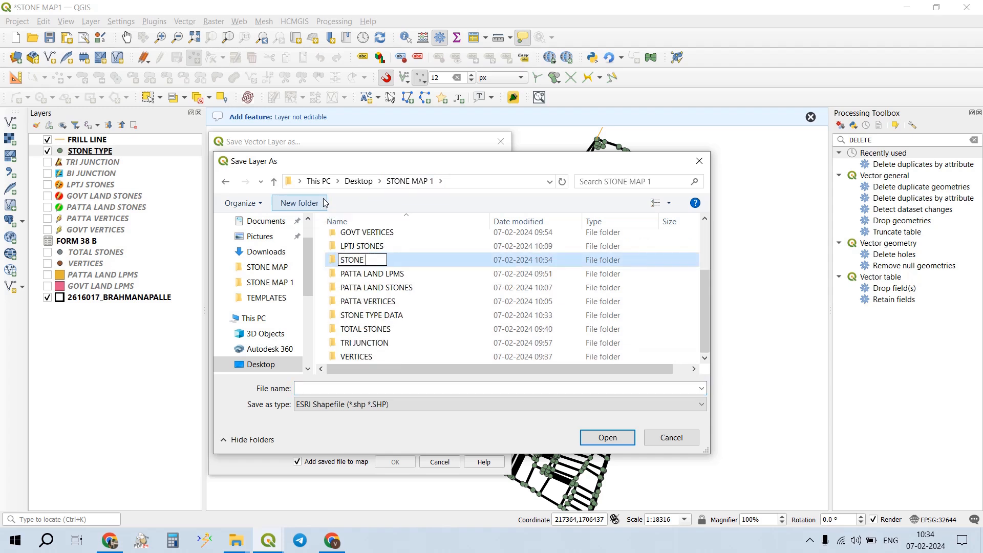
text( TYPE)
key(ctrl+a)
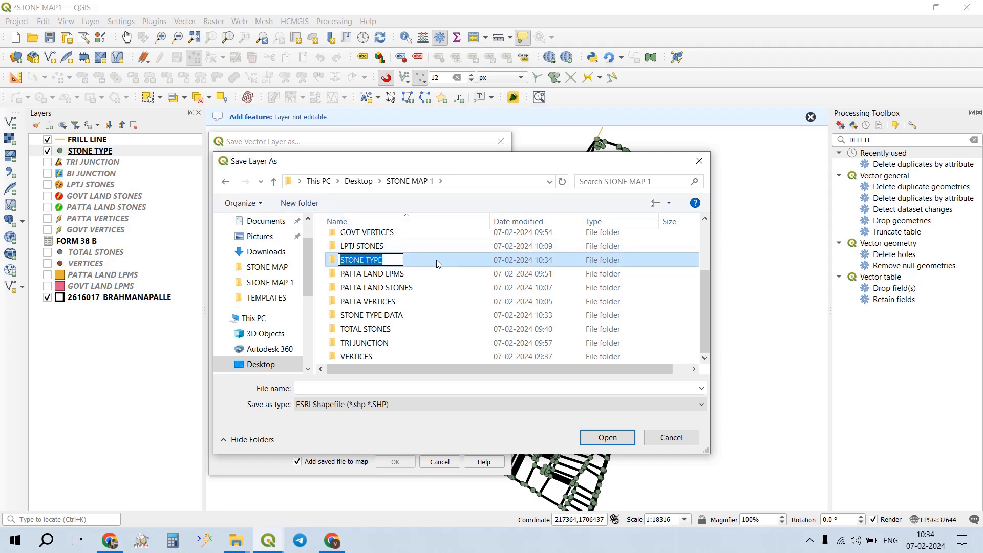
key(Return)
key(Return)
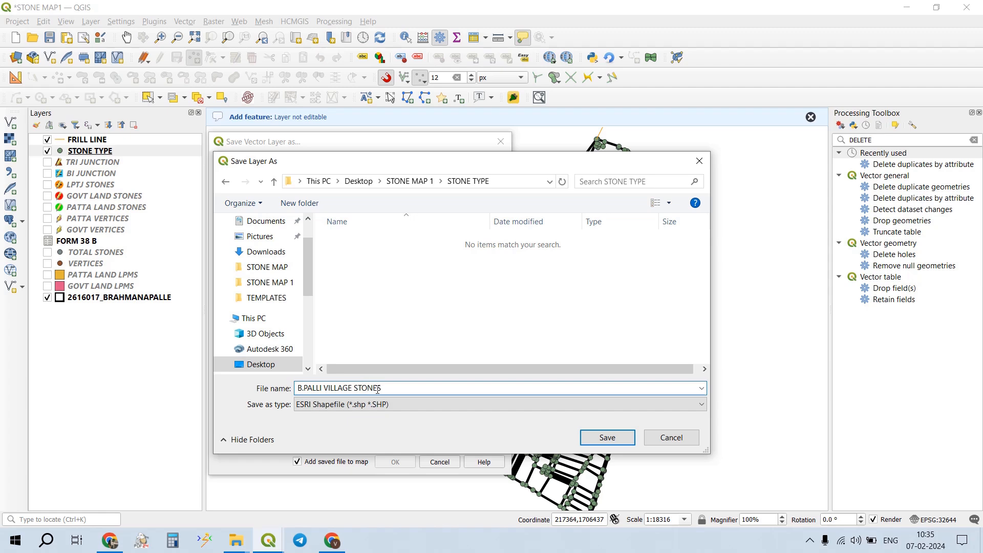
key(Return)
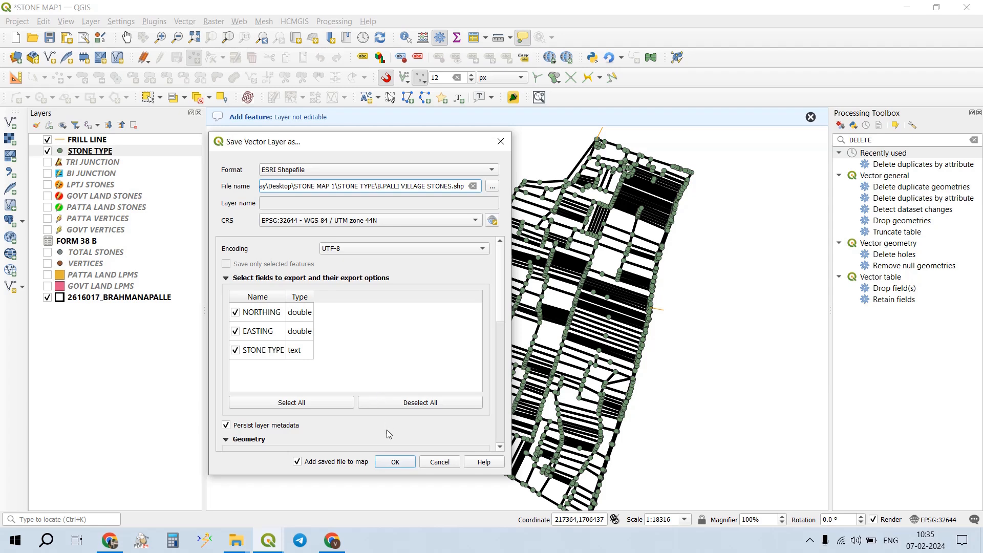
- Export the B.PALLI VILLAGE STONES shapefile and open its layer Properties for styling
click(395, 462)
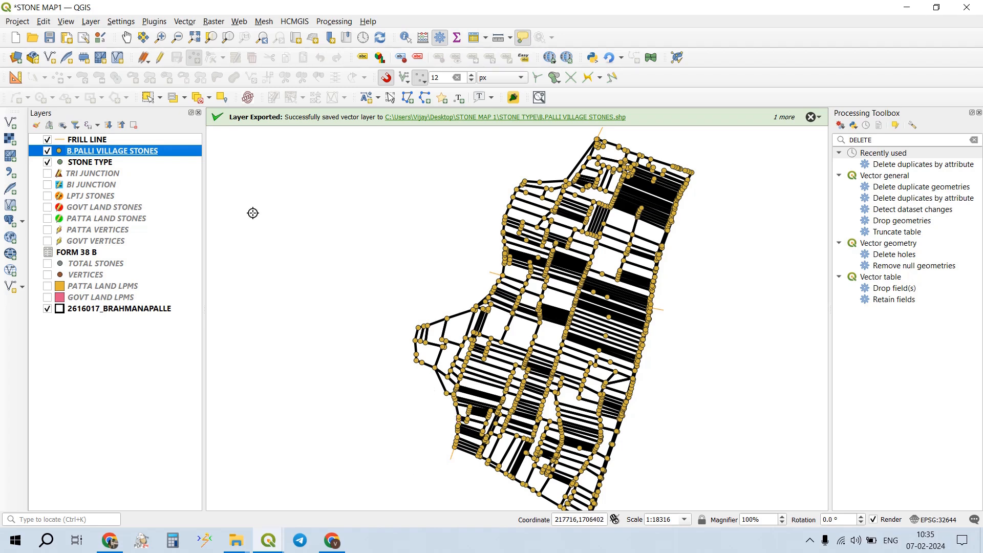
right_click(116, 149)
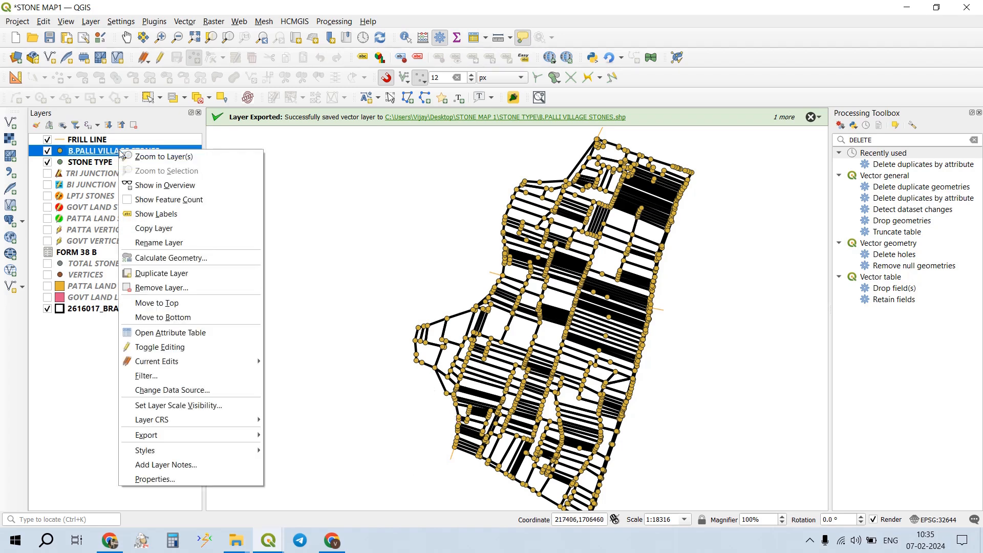
click(171, 478)
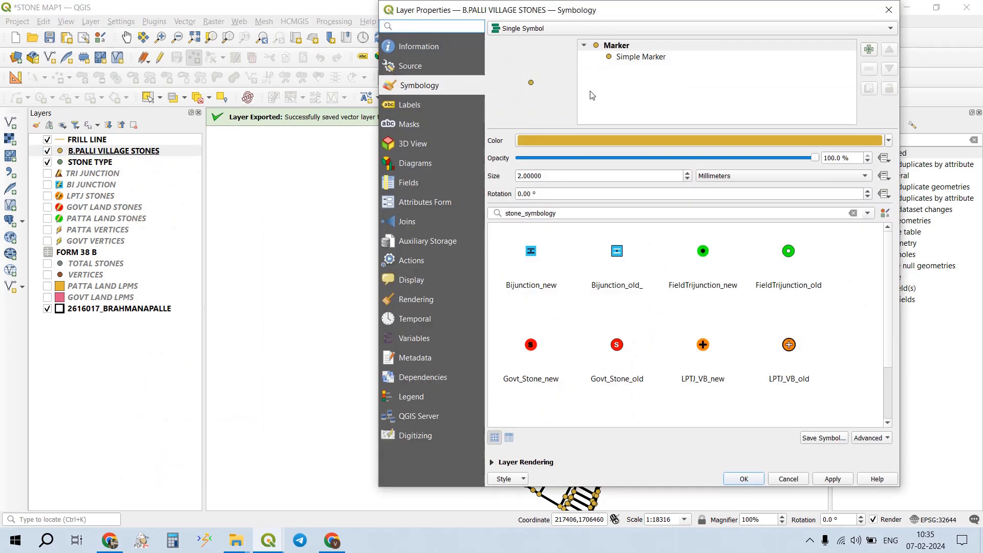
- Use Categorized on STONE TYPE with random colours, classify, and remove the all-other-values class
click(608, 28)
click(564, 37)
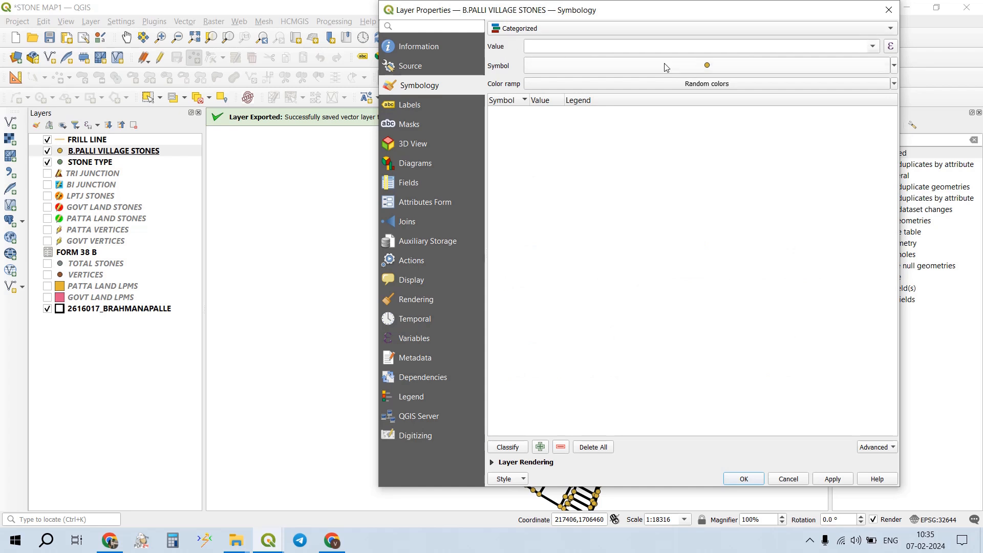
click(872, 46)
click(655, 91)
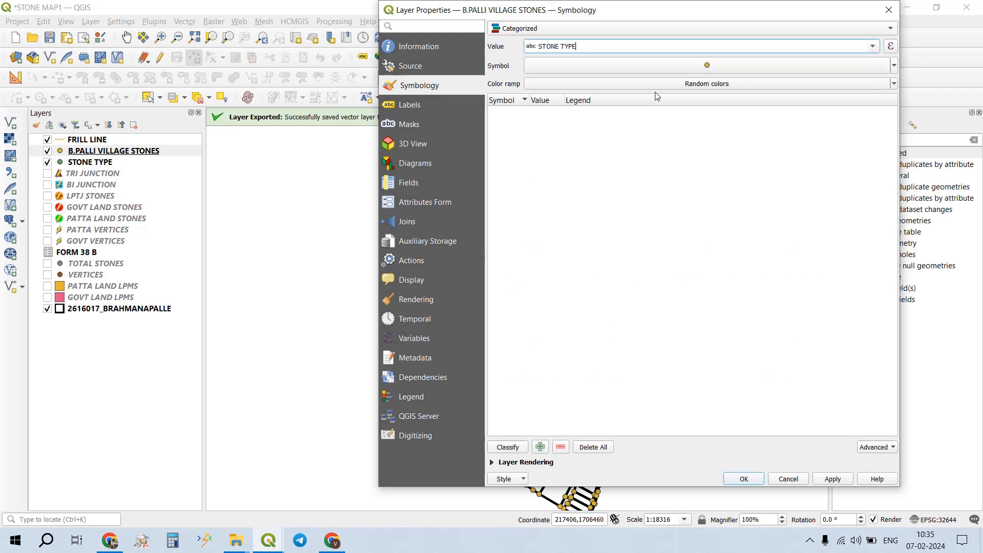
click(752, 84)
click(751, 85)
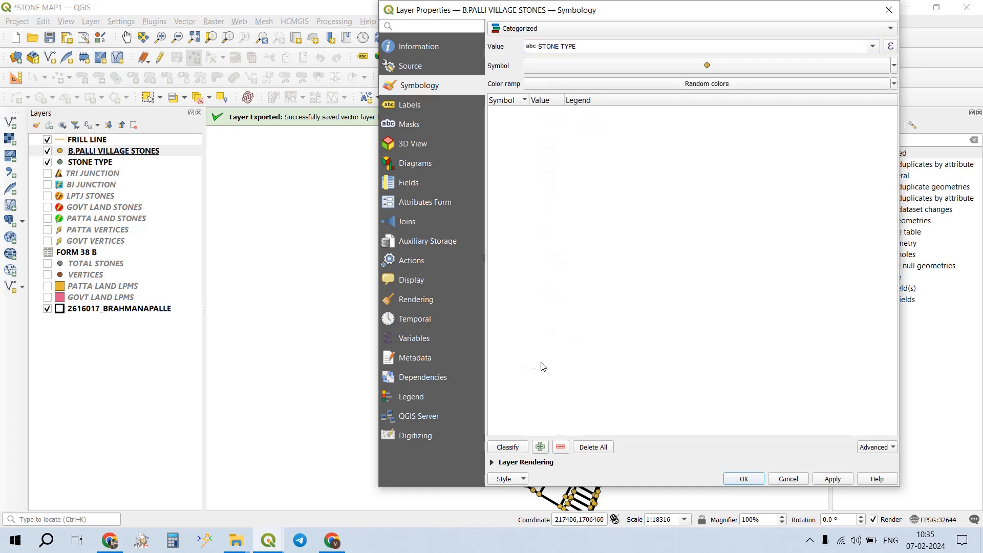
click(515, 449)
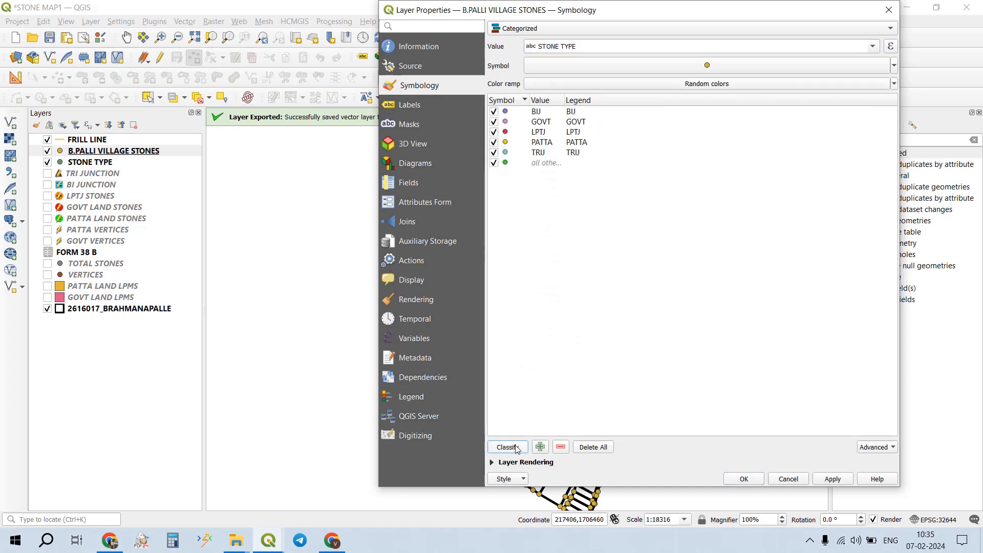
click(546, 162)
click(565, 447)
- Give BIJ the Bijunction_new symbol and GOVT the Govt_Stone_new symbol
double_click(504, 111)
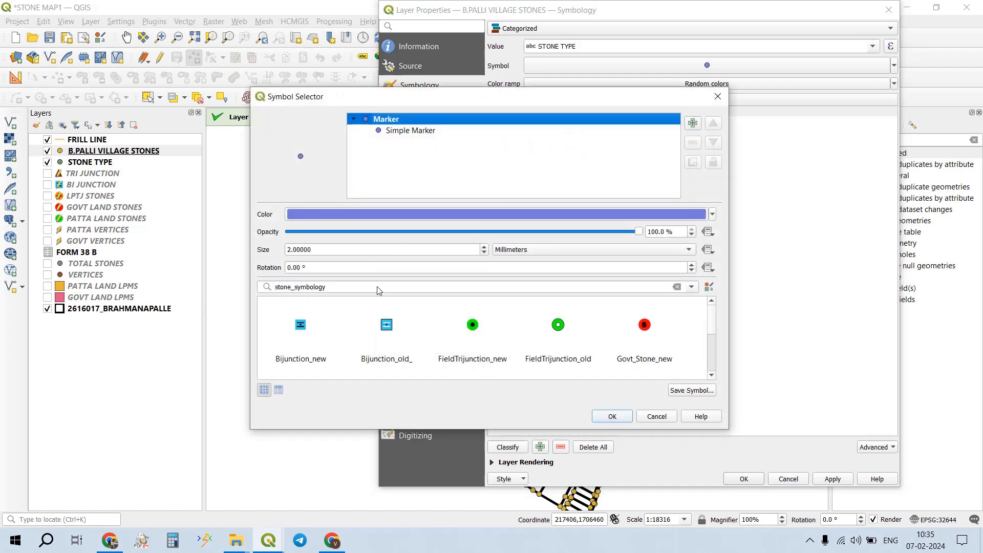
drag(521, 97, 344, 69)
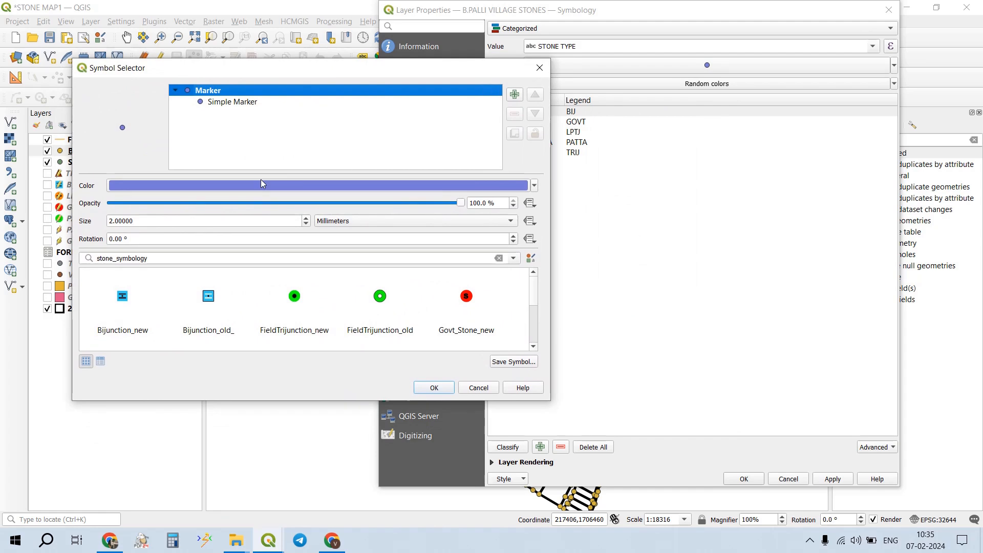
click(122, 306)
click(434, 387)
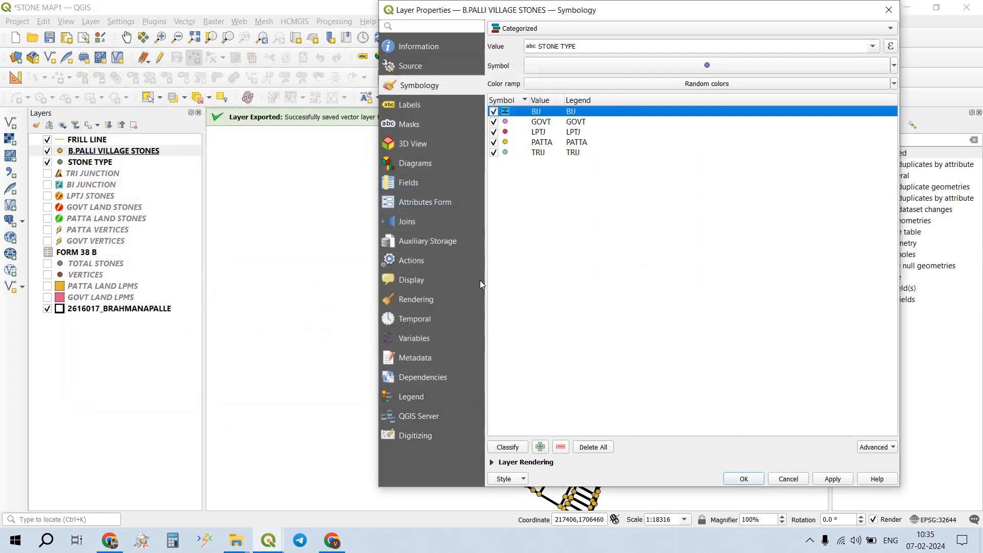
double_click(501, 124)
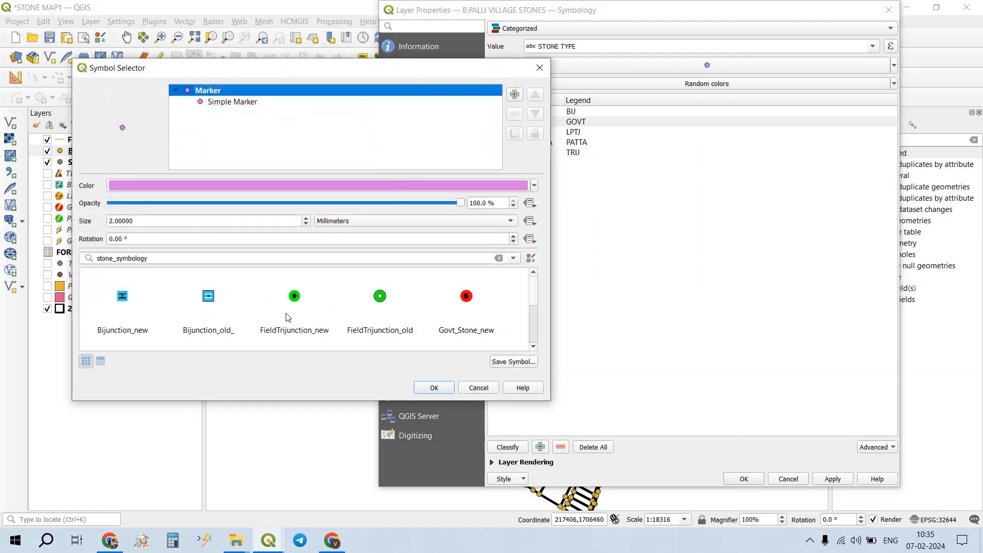
click(458, 314)
click(451, 387)
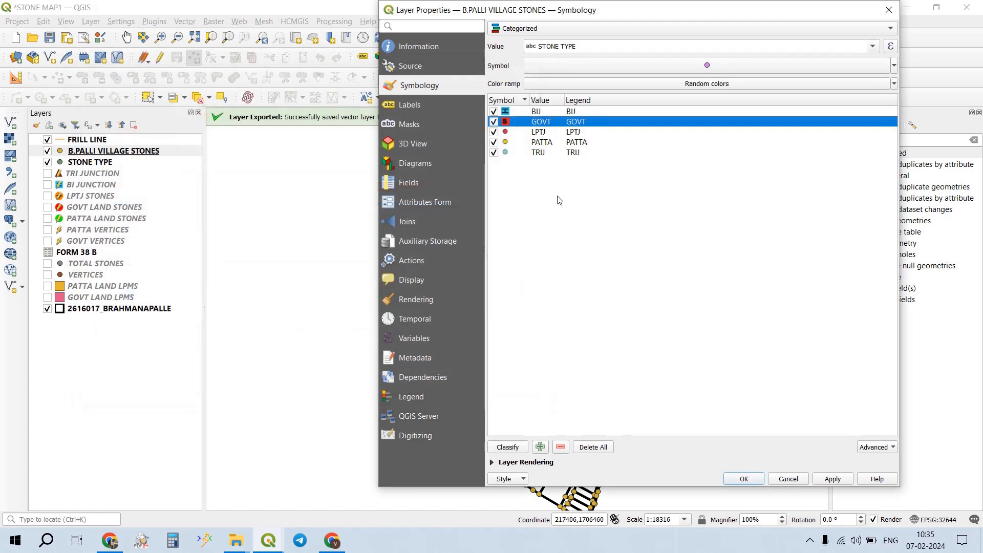
- Give LPTJ the Tryjunction_new triangle and PATTA the FieldTrijunction_new symbol
click(504, 133)
double_click(504, 133)
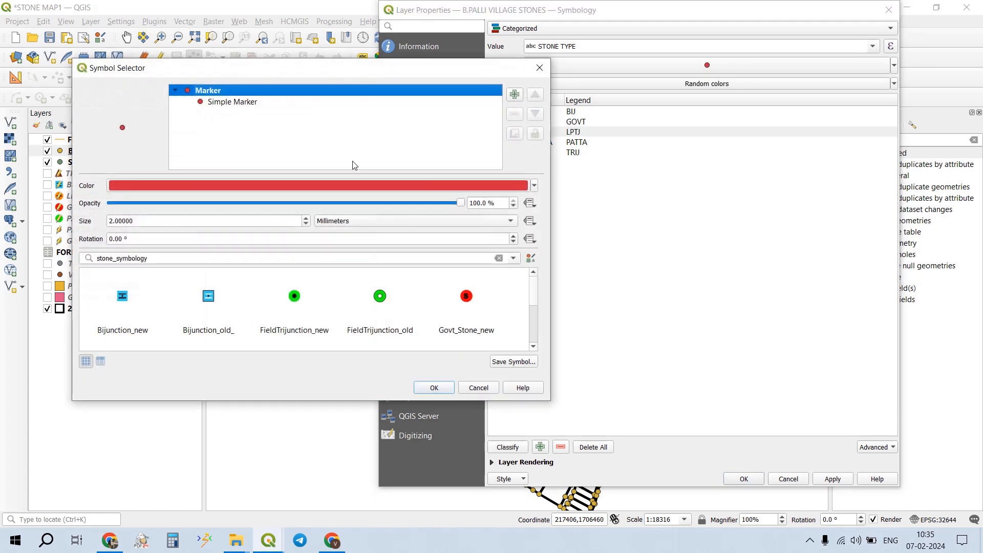
scroll(299, 309, down, 2)
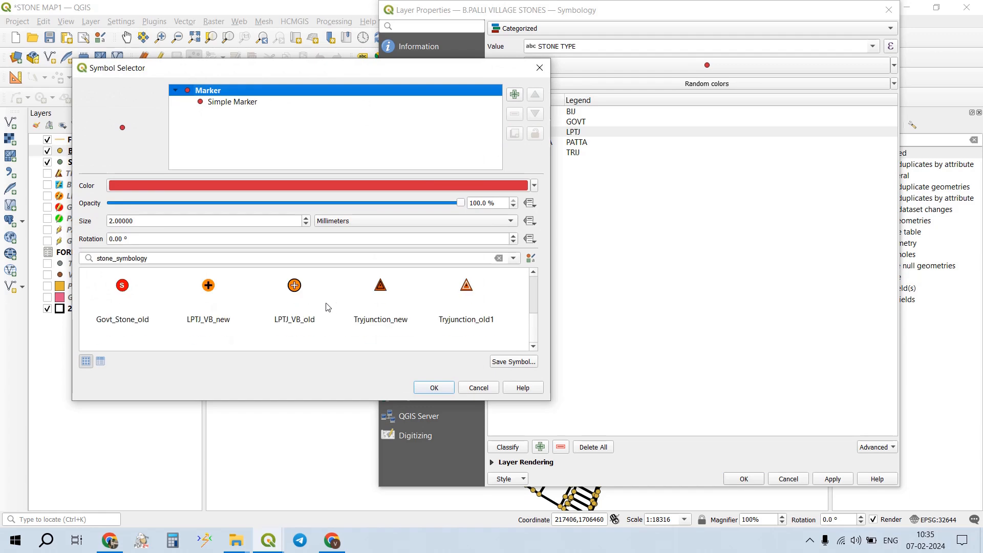
click(385, 301)
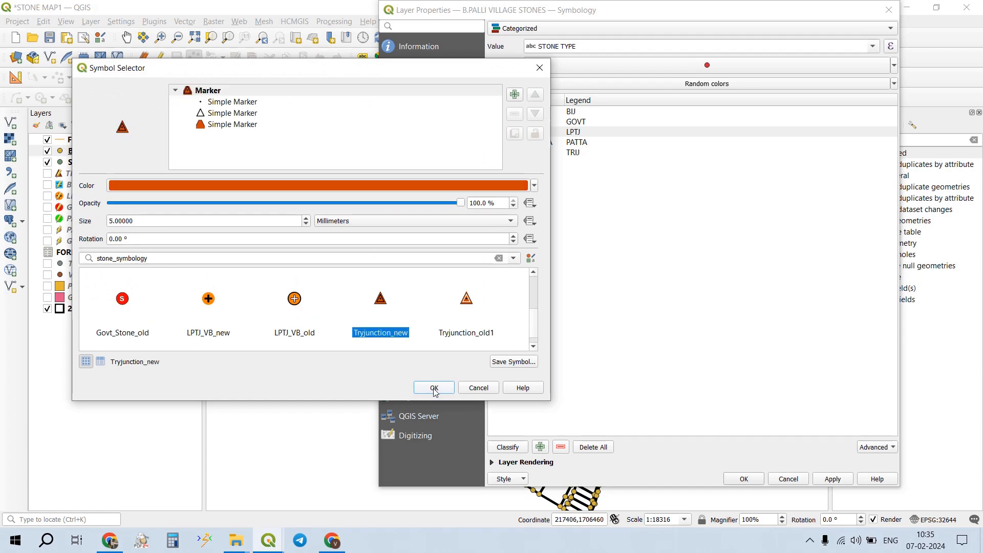
click(434, 387)
double_click(505, 142)
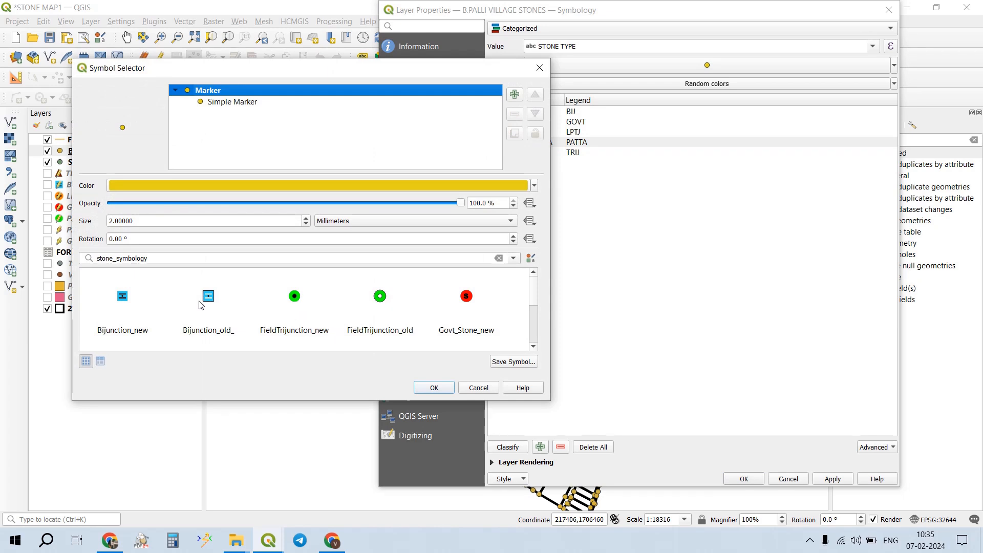
scroll(312, 312, down, 1)
scroll(309, 306, up, 1)
click(309, 305)
click(435, 391)
- Give TRIJ the Tryjunction_new triangle symbol
double_click(517, 152)
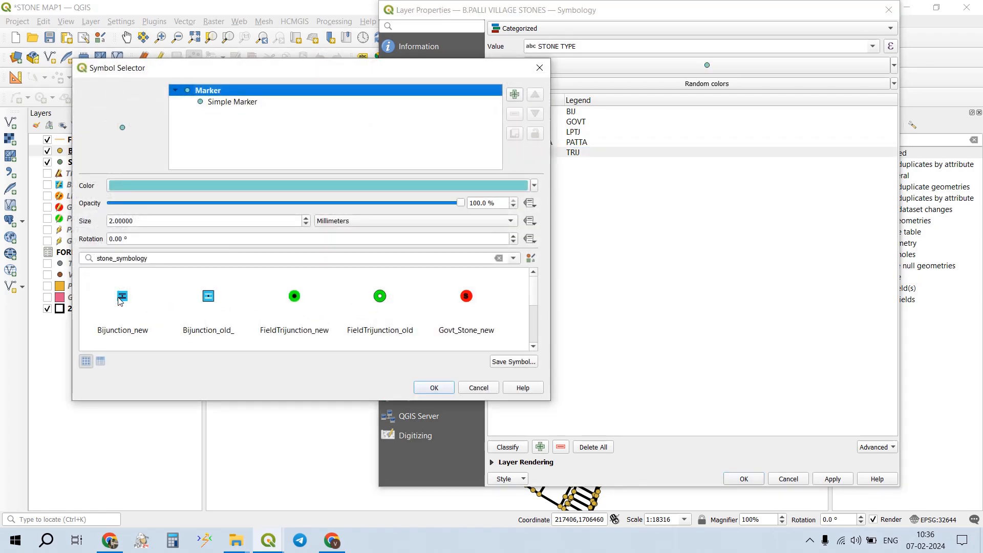
scroll(207, 312, down, 1)
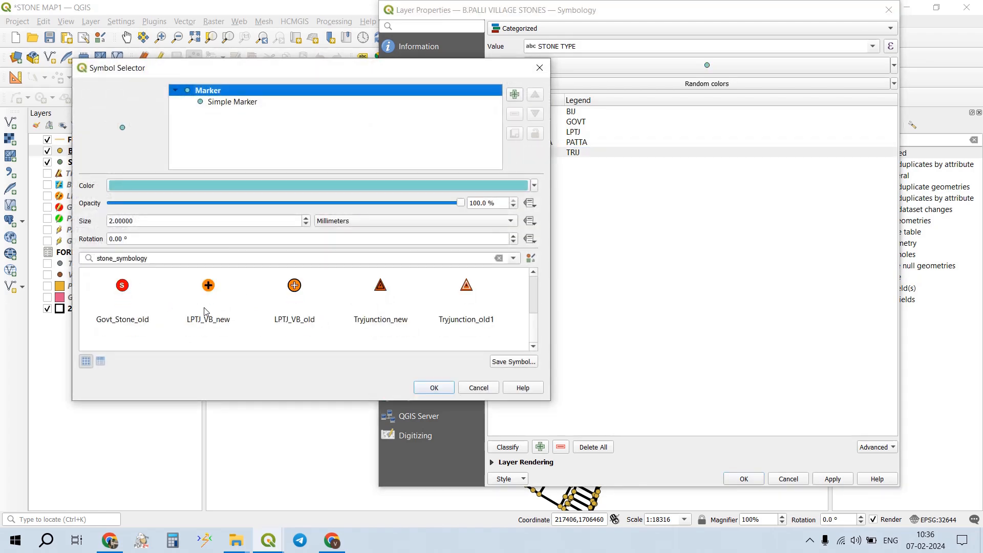
click(388, 292)
click(434, 388)
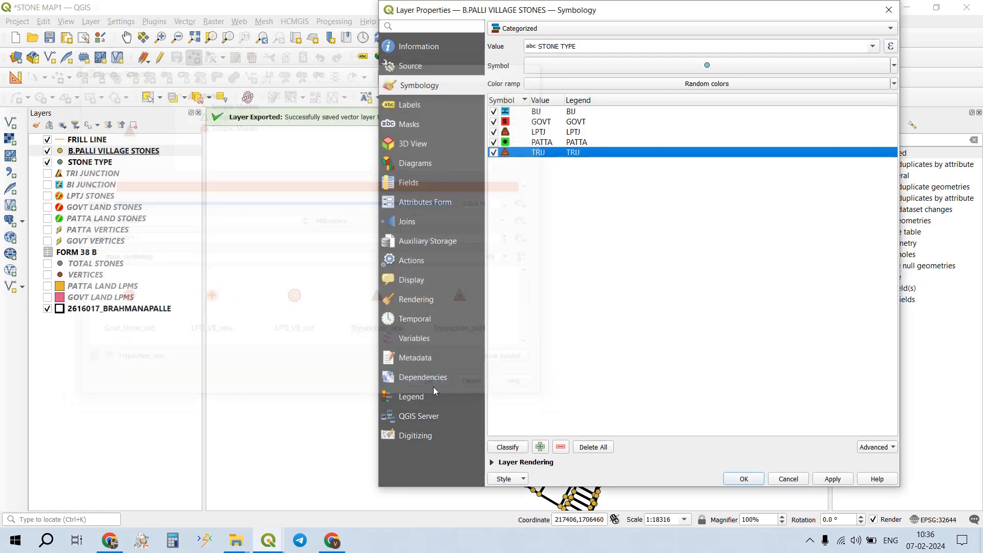
- Change LPTJ to the LPTJ_VB_new plus symbol and apply the styling
click(539, 134)
double_click(515, 133)
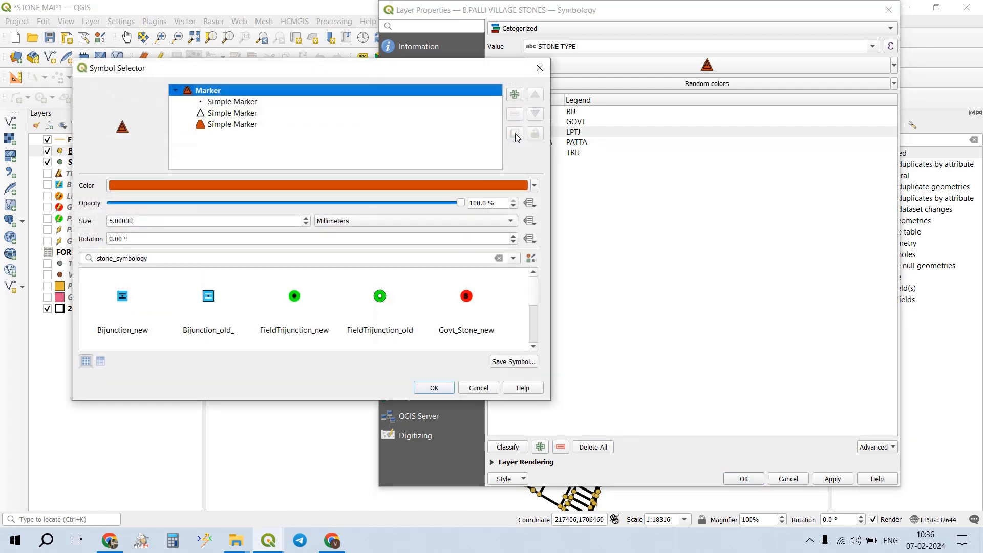
scroll(438, 301, down, 2)
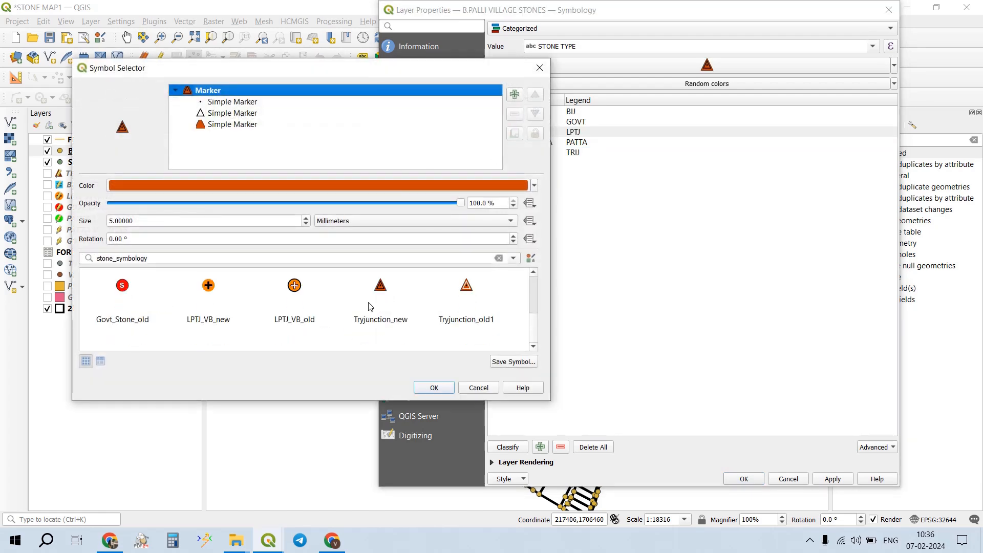
click(219, 301)
click(435, 388)
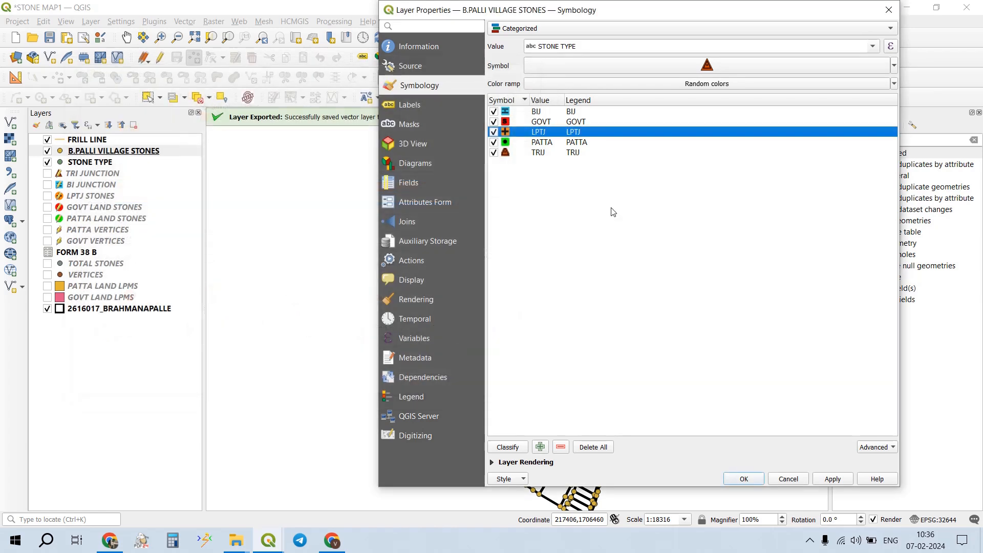
click(833, 479)
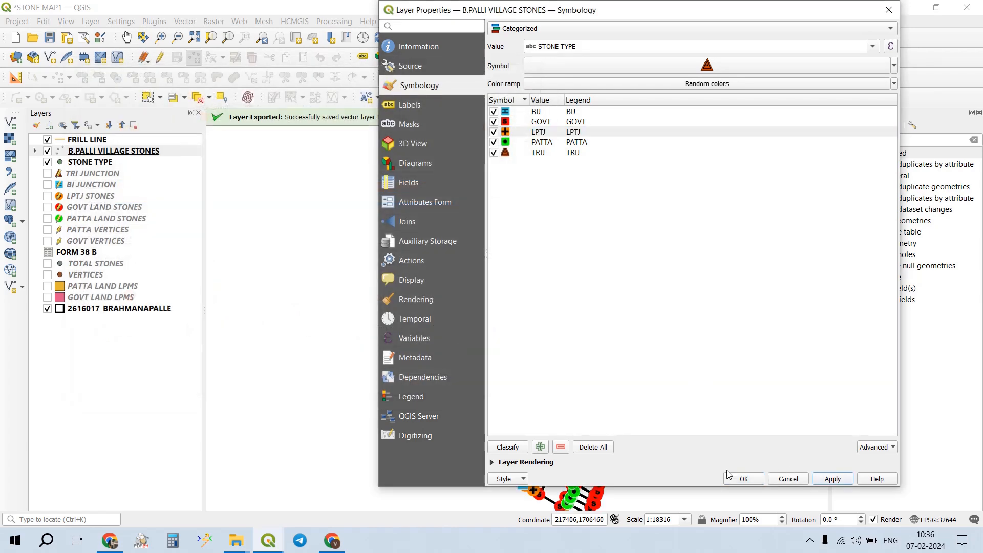
- Close Layer Properties, expand the B.PALLI VILLAGE STONES legend's five symbols, and save the project
click(743, 478)
scroll(522, 352, up, 3)
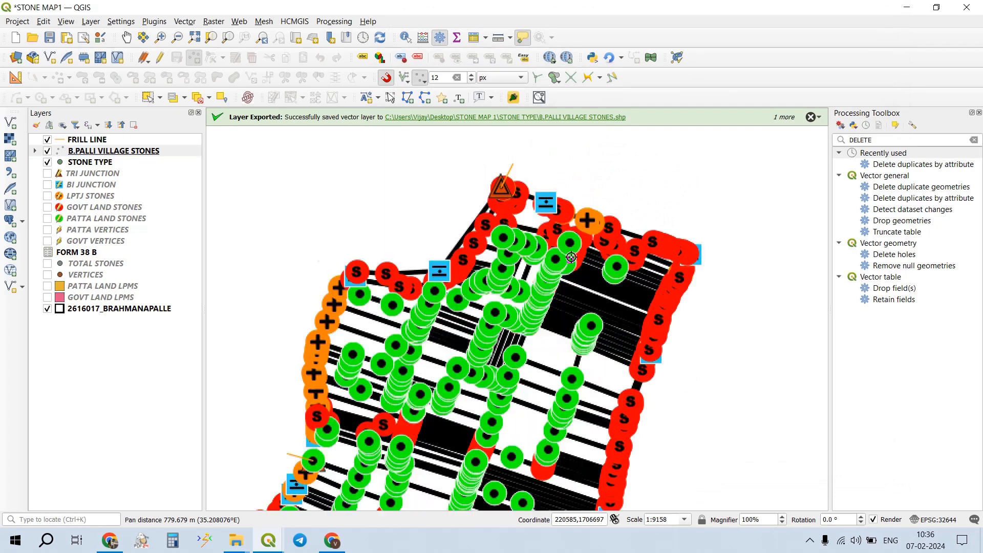
drag(507, 247, 500, 334)
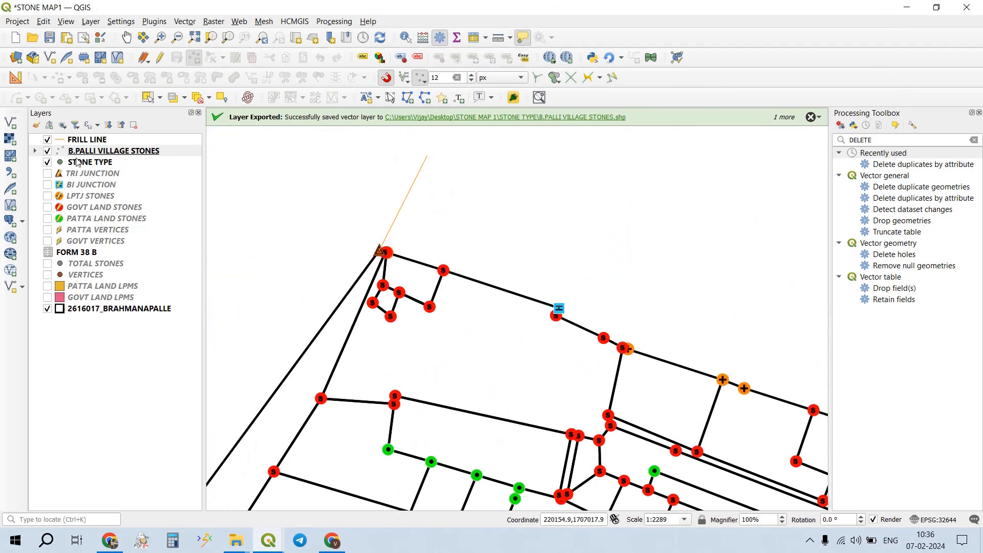
click(35, 151)
right_click(98, 163)
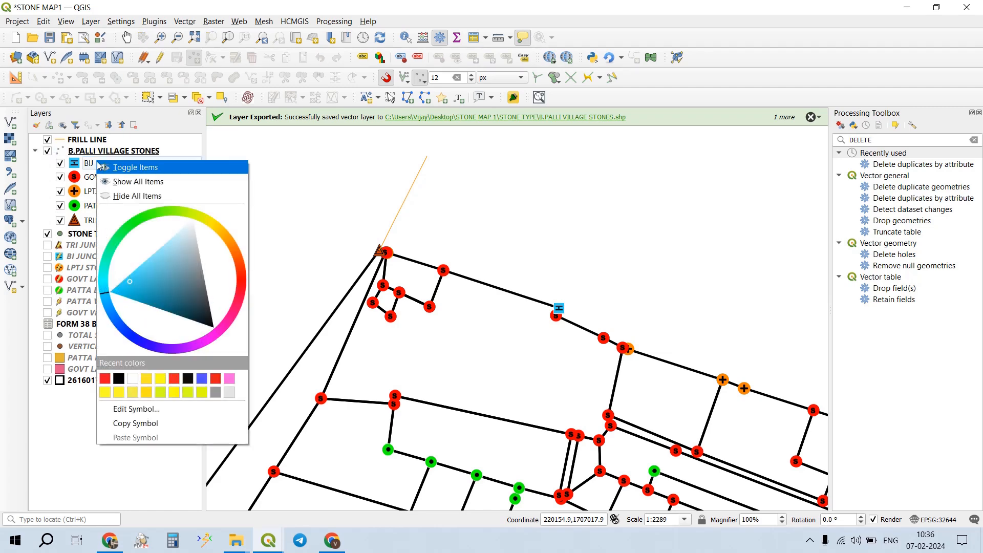
right_click(76, 163)
right_click(75, 162)
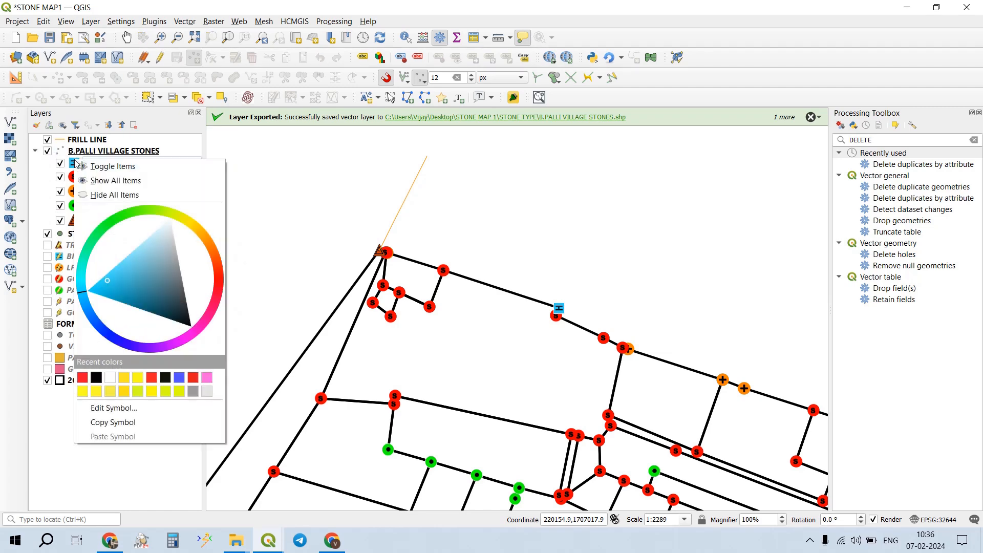
click(56, 409)
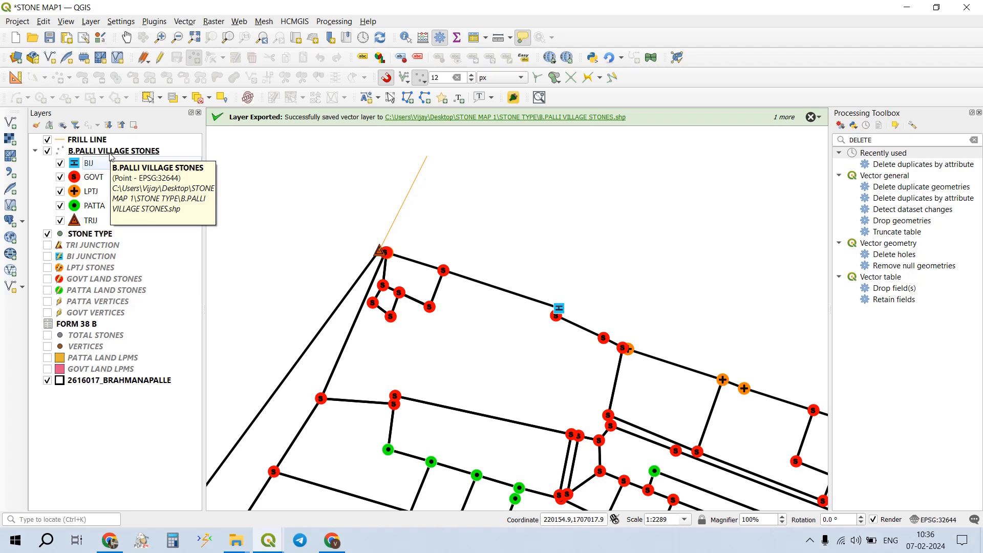
click(51, 38)
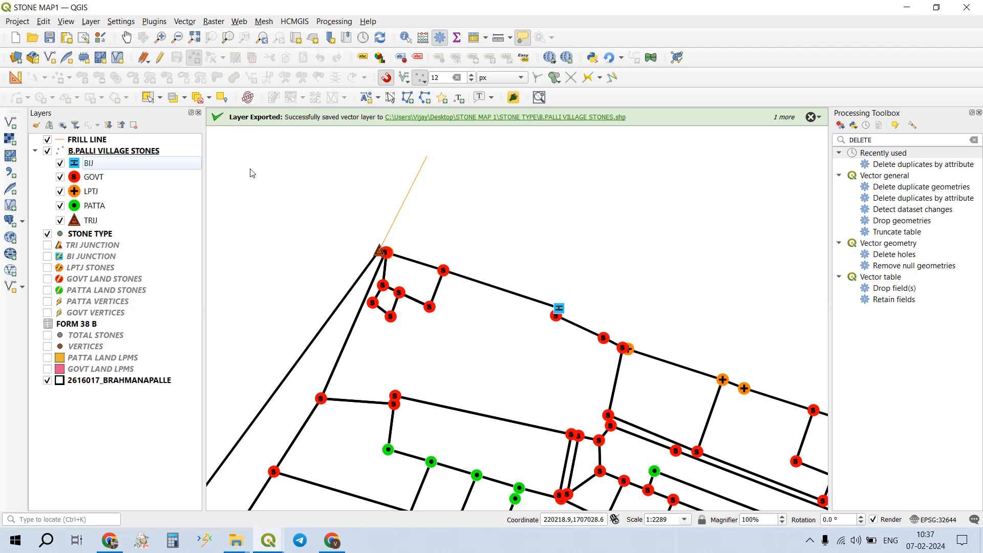
click(809, 542)
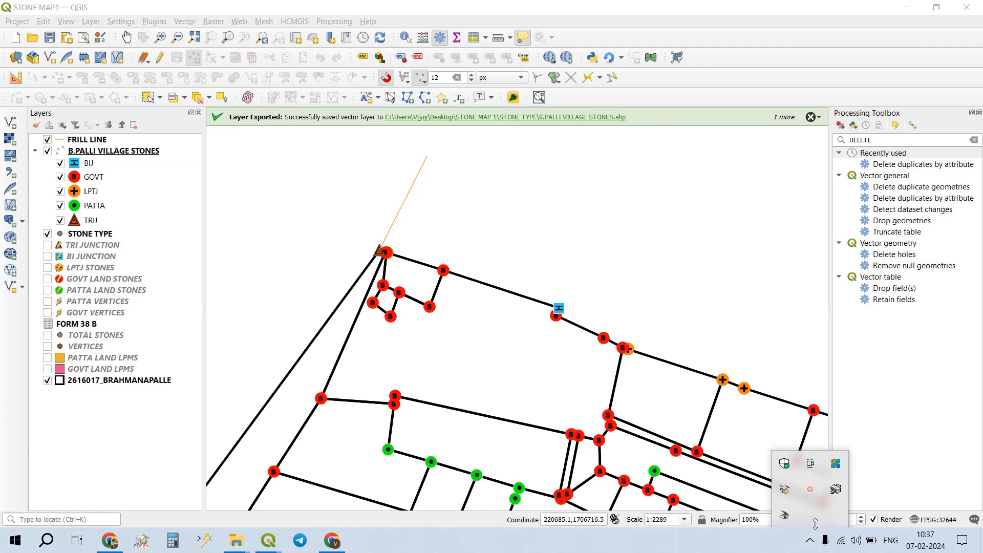
click(807, 493)
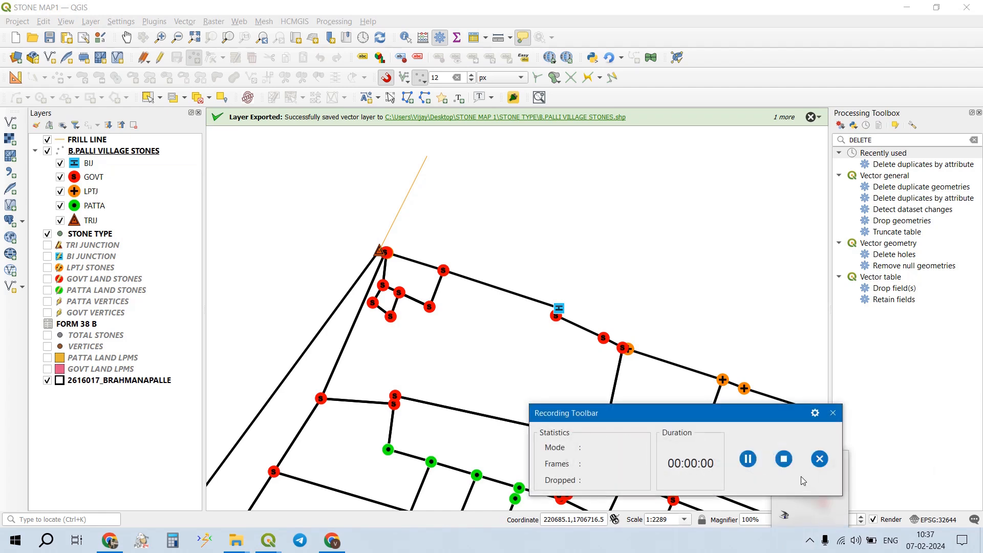